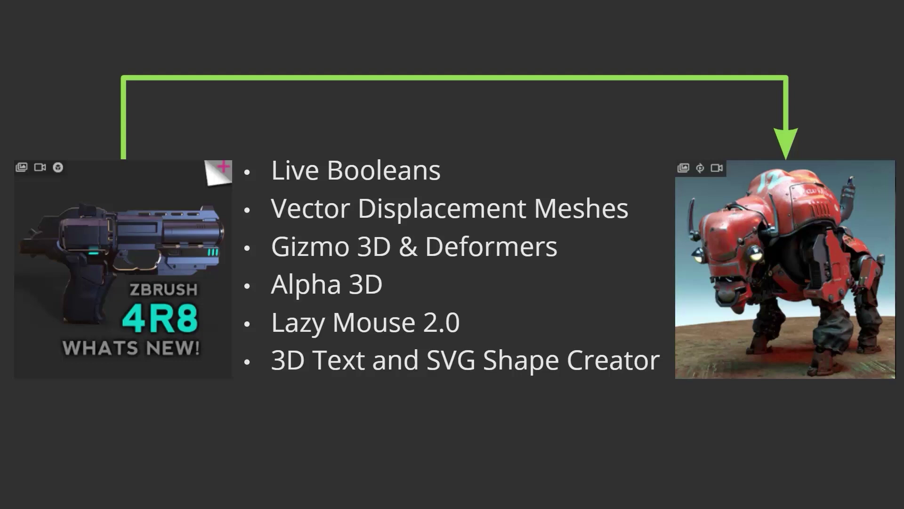
- Switch to ZBrush, select the bison's hood shell, and hide the Hood folder in the subtool list
key("alt+Tab")
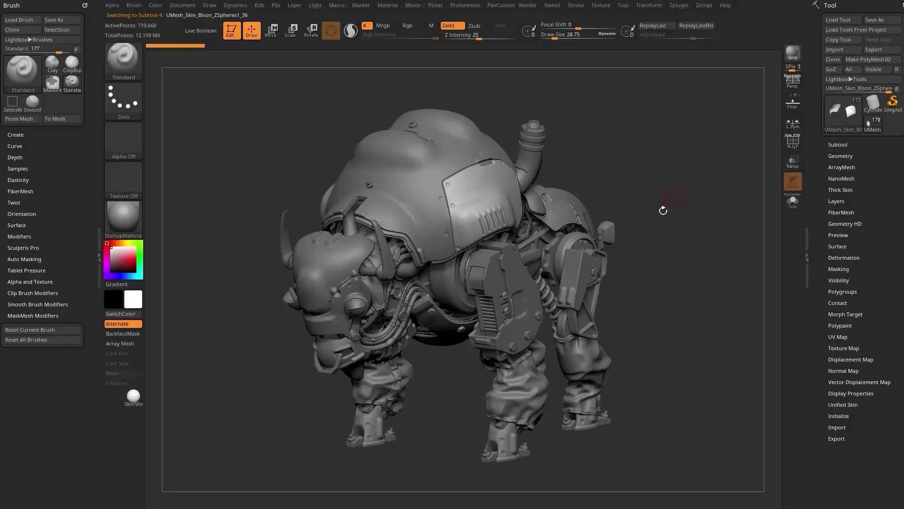
left_click(420, 181, "alt")
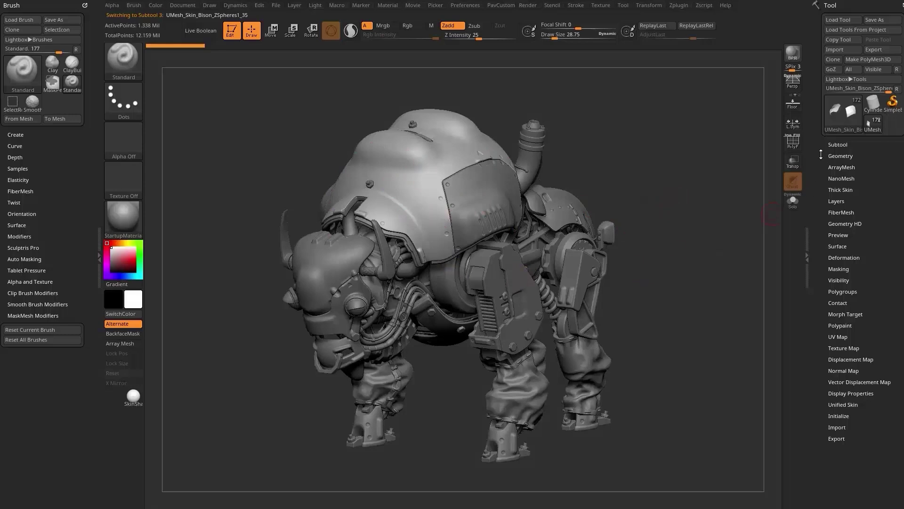
left_click(838, 145)
left_click(897, 167)
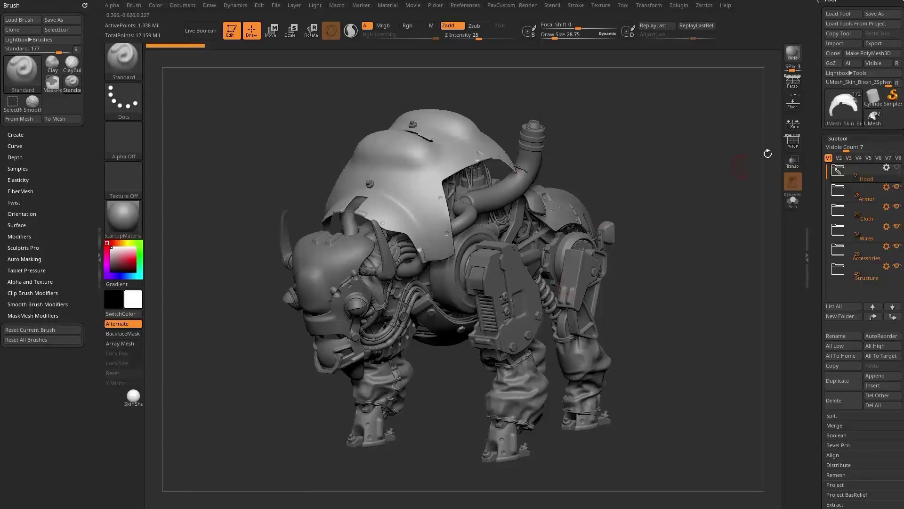
- Append a Sphere3D as a new subtool and make it the active subtool
left_click_drag(624, 196, 557, 174)
key("s")
left_click_drag(420, 219, 422, 218)
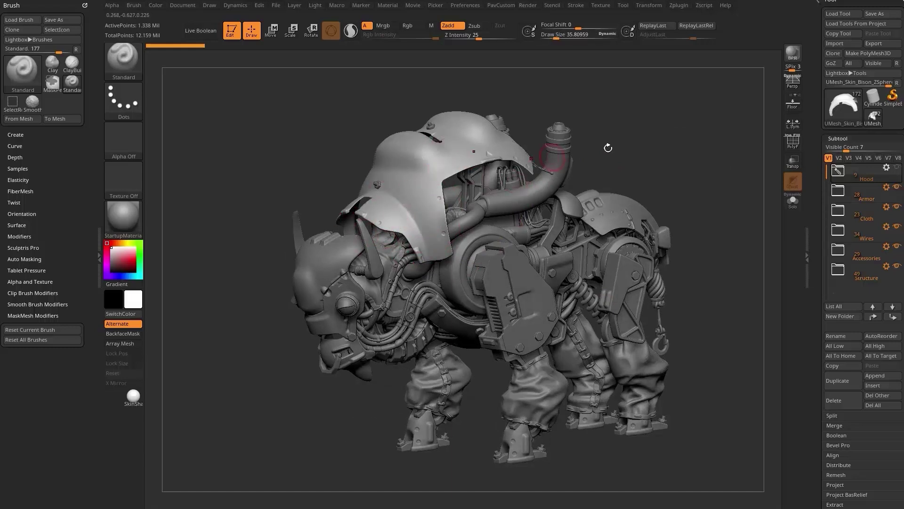
left_click_drag(612, 137, 643, 135)
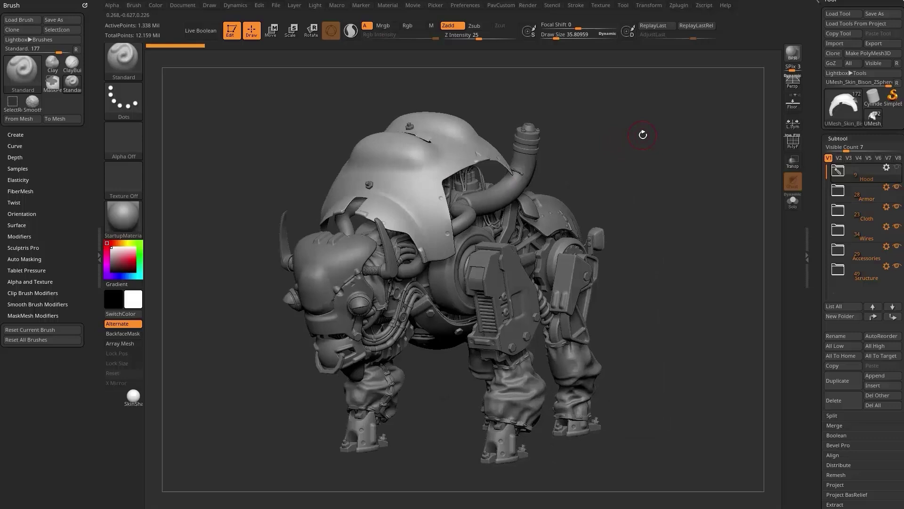
left_click_drag(672, 177, 673, 183)
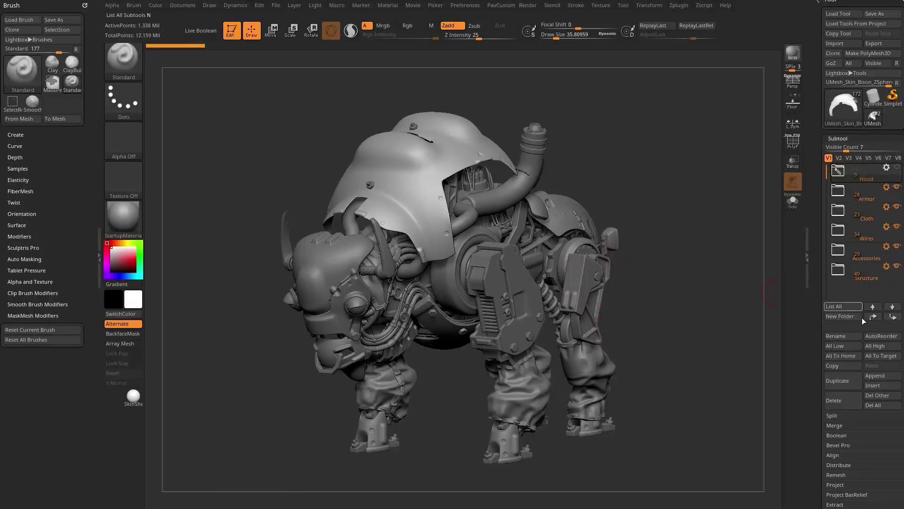
left_click(874, 377)
left_click(597, 335)
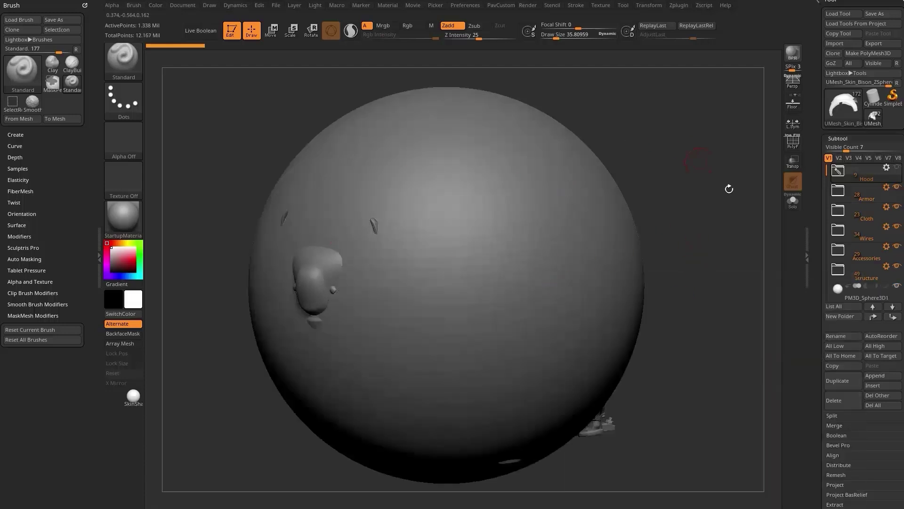
left_click_drag(723, 211, 664, 217)
left_click(870, 295)
- Turn on transparency, scale the sphere down, and reshape and position it over the bison's shoulders
left_click_drag(728, 176, 684, 162, "alt")
left_click(789, 162)
key("e")
left_click_drag(419, 268, 423, 138)
left_click_drag(366, 173, 354, 174)
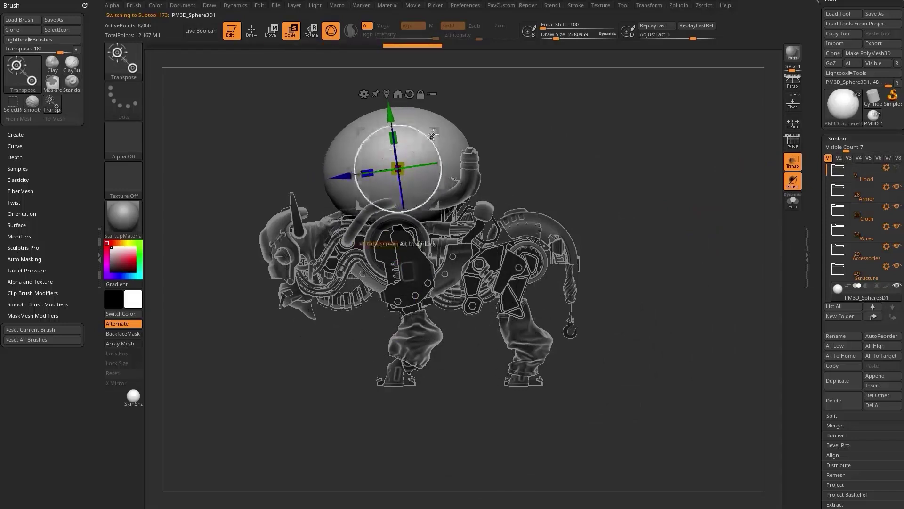
left_click_drag(434, 131, 429, 140)
left_click_drag(499, 123, 578, 116)
left_click_drag(365, 176, 355, 176)
left_click_drag(495, 124, 542, 165, "shift")
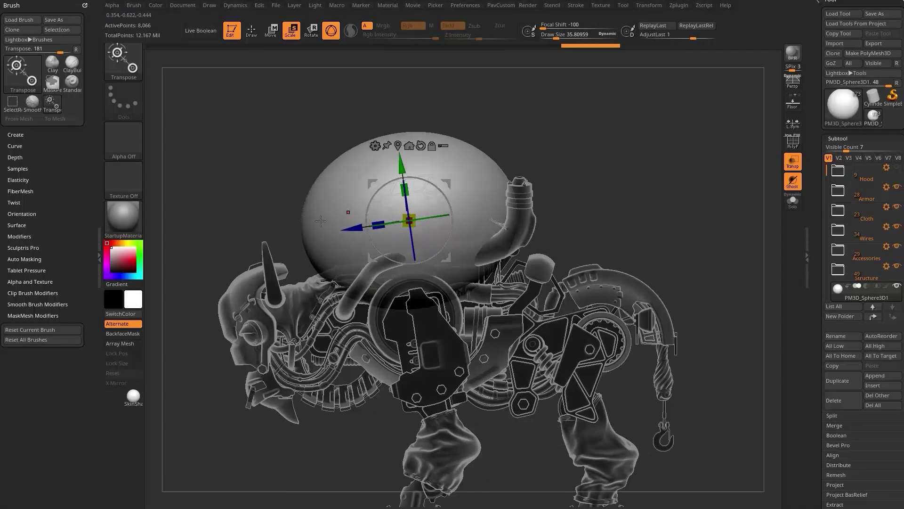
left_click_drag(378, 225, 389, 224)
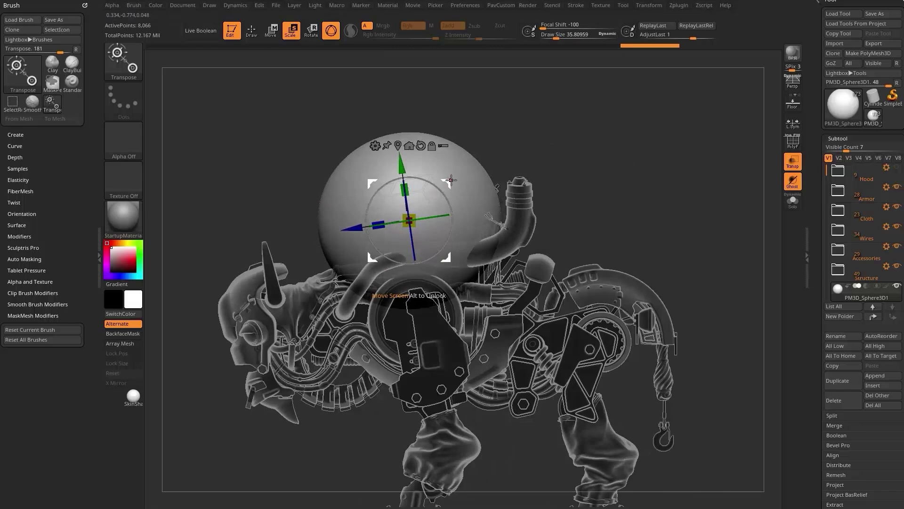
- Duplicate the sphere toward the head as a smaller front bulge, turn off transparency, and clear the mask
left_click_drag(436, 189, 389, 213, "ctrl")
left_click_drag(344, 250, 326, 255)
left_click_drag(330, 151, 489, 141, "shift")
key("q")
mouse_move(595, 149)
left_mouse_down()
mouse_move(559, 178)
mouse_move(499, 184)
left_mouse_up()
right_click_drag(363, 258, 642, 185)
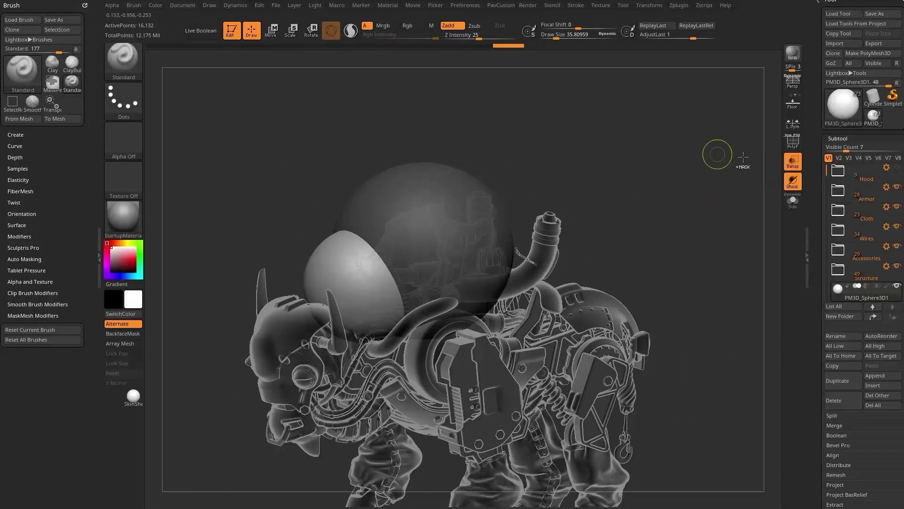
left_click(793, 162)
left_click_drag(735, 175, 717, 202, "ctrl")
- Show the polyframe and give each sphere its own polygroup with Auto Groups
mouse_move(709, 161)
left_mouse_down("alt")
mouse_move(728, 156)
mouse_move(714, 165)
left_mouse_up("alt")
key("shift+f")
key("2")
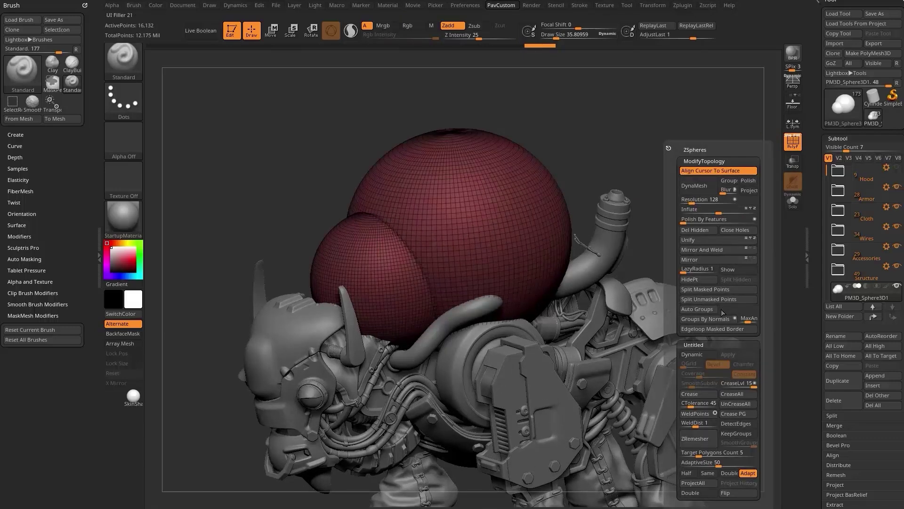
left_click(700, 317)
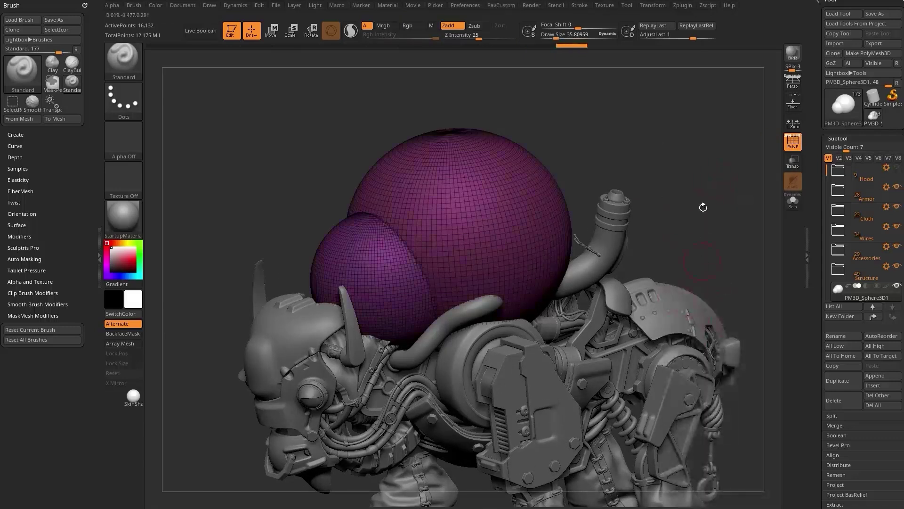
key("space")
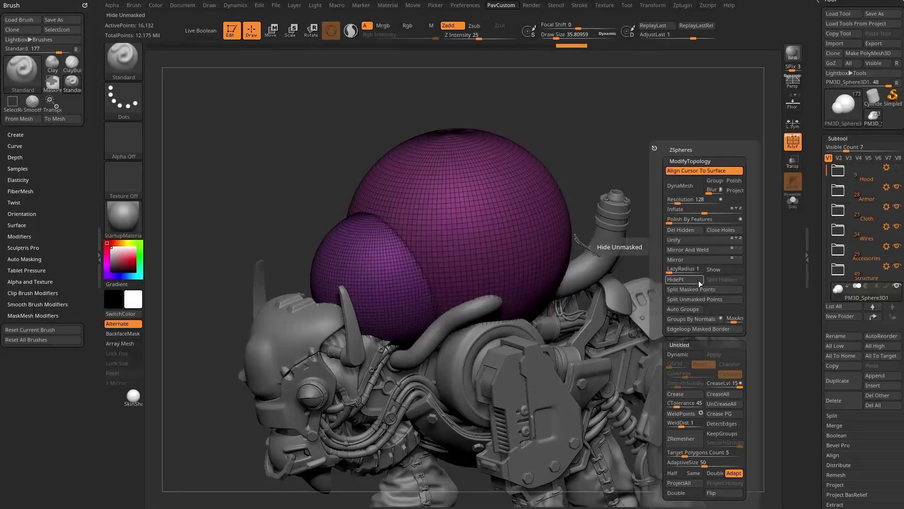
left_click_drag(817, 250, 818, 66)
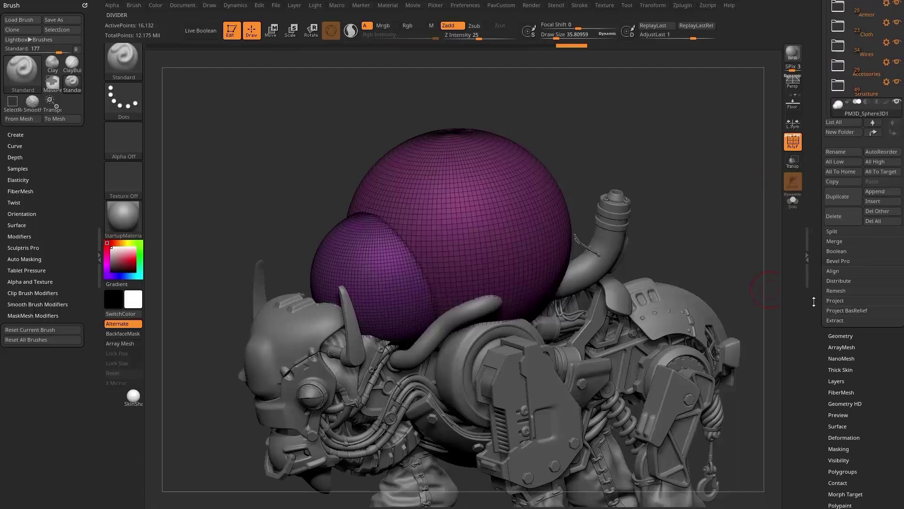
scroll(813, 322, "up", 5)
key("space")
key("space")
- Try slicing the lower part of both spheres from a side view with the SliceCurve brush
mouse_move(674, 152)
left_mouse_down()
mouse_move(686, 165)
mouse_move(639, 192)
left_mouse_up()
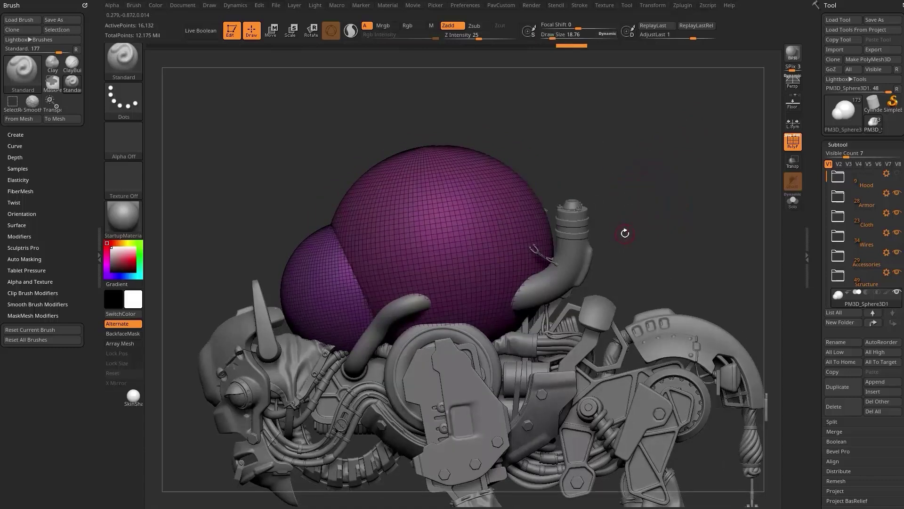
key("ctrl+shift+b")
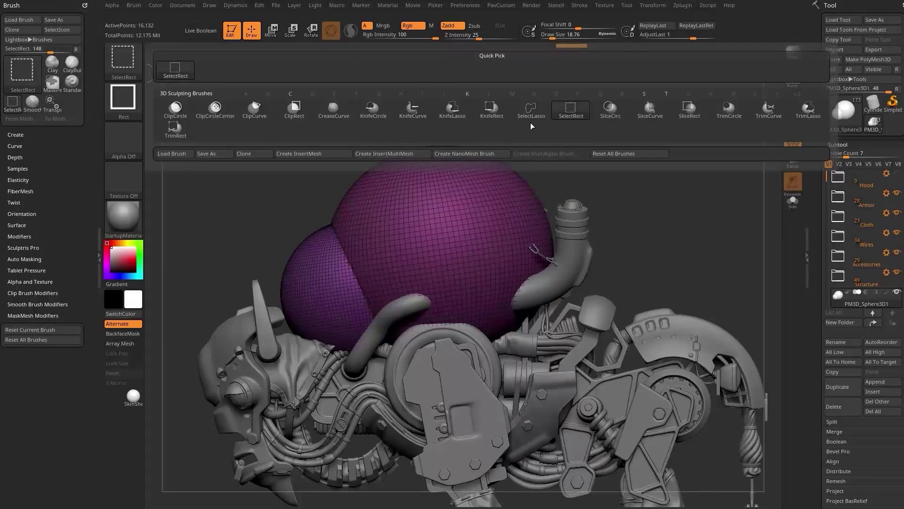
left_click(650, 109)
mouse_move(696, 206)
left_mouse_down("ctrl+shift")
mouse_move(353, 298)
mouse_move(232, 449)
left_mouse_up("ctrl+shift")
left_click_drag(675, 158, 640, 220)
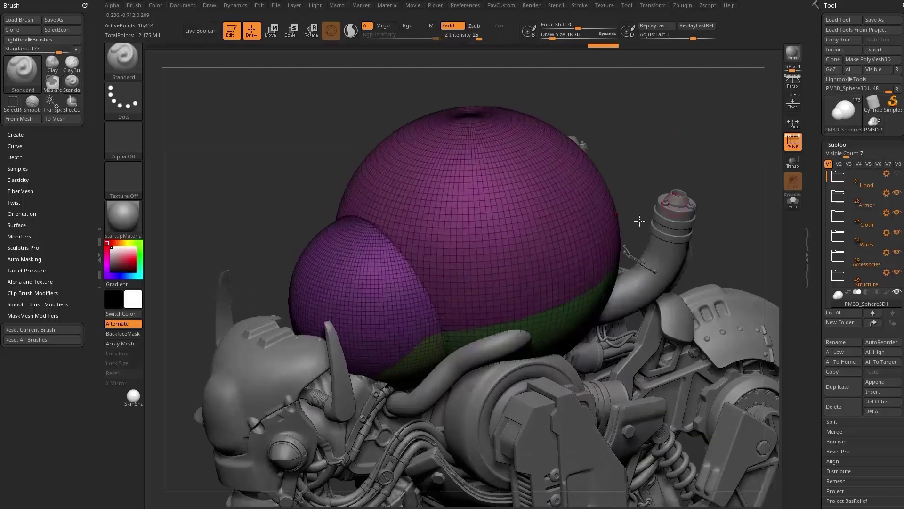
- Isolate the large sphere to inspect the cut, show the whole mesh again, and undo the slice
left_click(456, 249, "ctrl+shift")
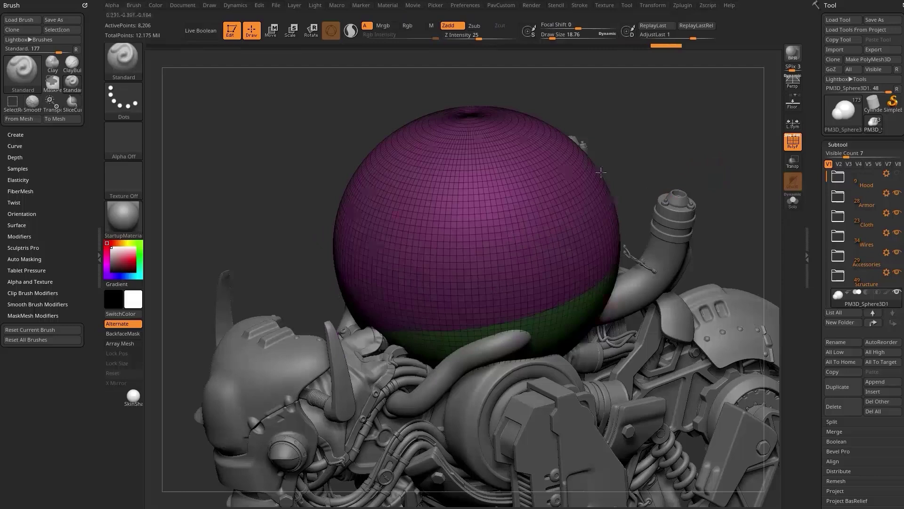
key("ctrl+shift")
left_click(727, 166, "ctrl+shift")
key("ctrl+z")
key("ctrl+z")
key("ctrl+z")
- Fuse the two overlapping spheres into one mesh with the gizmo's Remesh By Union
key("w")
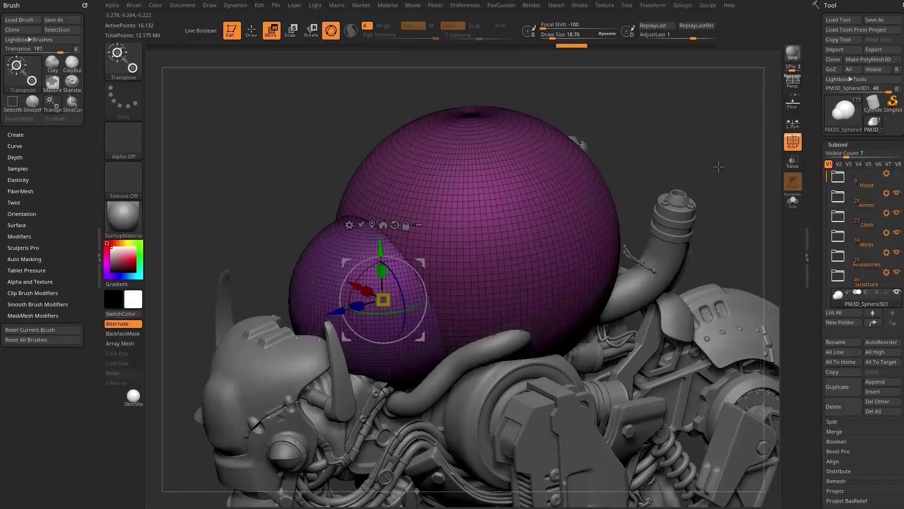
left_click_drag(379, 253, 367, 200)
key("ctrl+z")
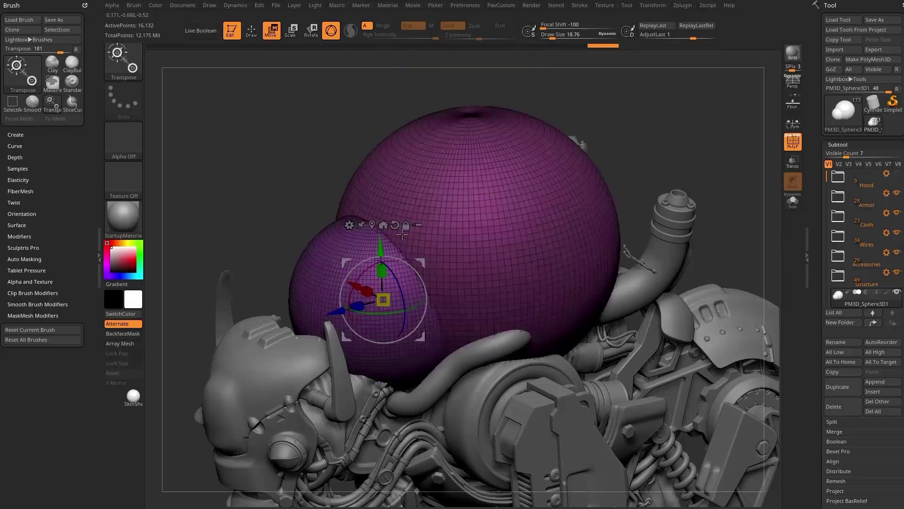
left_click(349, 225)
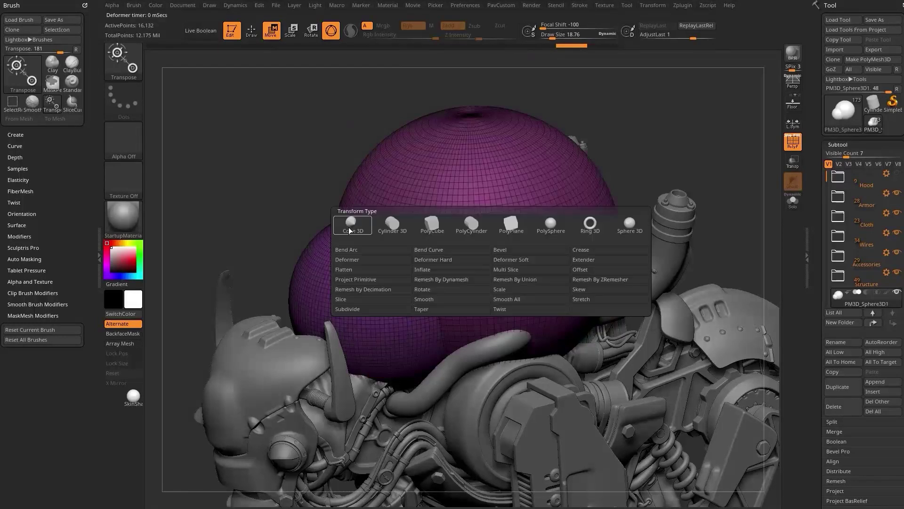
left_click(348, 226)
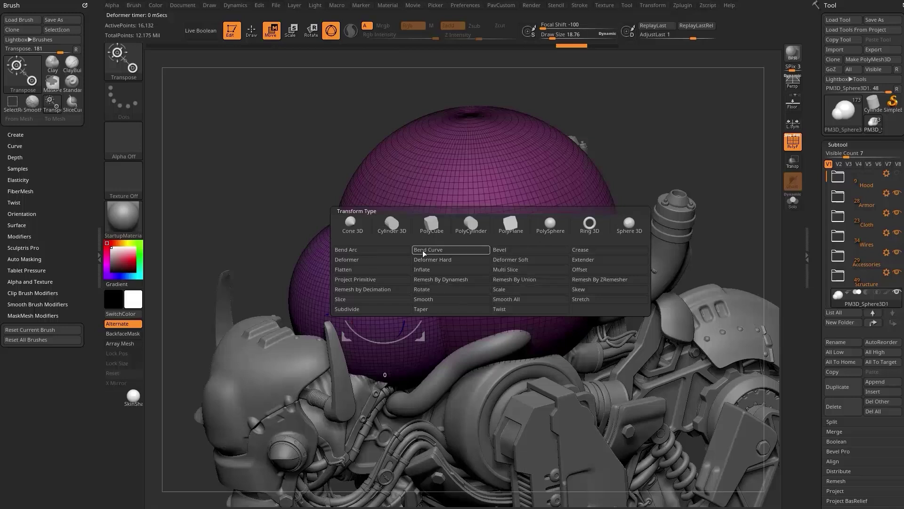
left_click(533, 281)
- Try smoothing the seam between the two fused spheres, and undo the smoothing
key("q")
mouse_move(674, 150)
left_mouse_down()
mouse_move(724, 149)
mouse_move(652, 142)
mouse_move(681, 151)
left_mouse_up()
key("shift")
left_click_drag(444, 289, 377, 227, "shift")
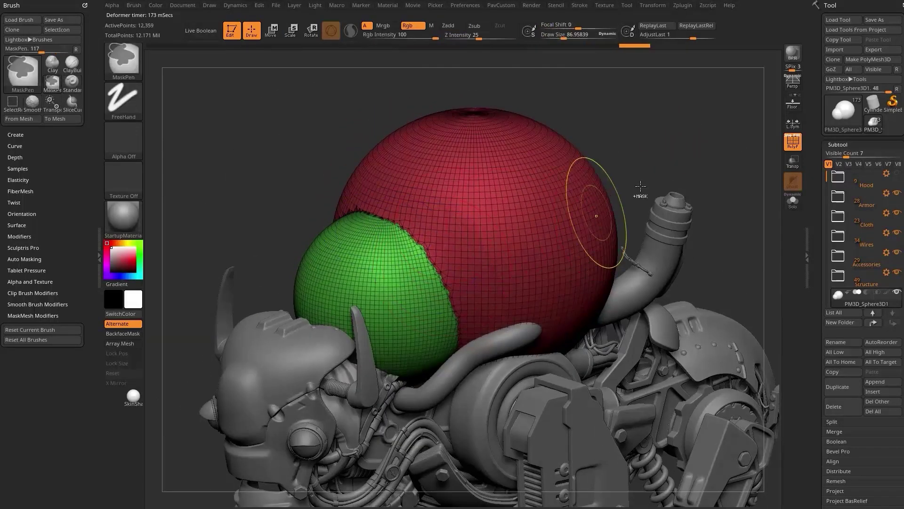
key("ctrl+z")
- Slice the rear and lower portions of the fused mesh into separate polygroups with the SliceCurve brush
key("s")
left_click_drag(655, 156, 645, 155)
left_click_drag(671, 153, 634, 128, "alt")
key("ctrl+shift")
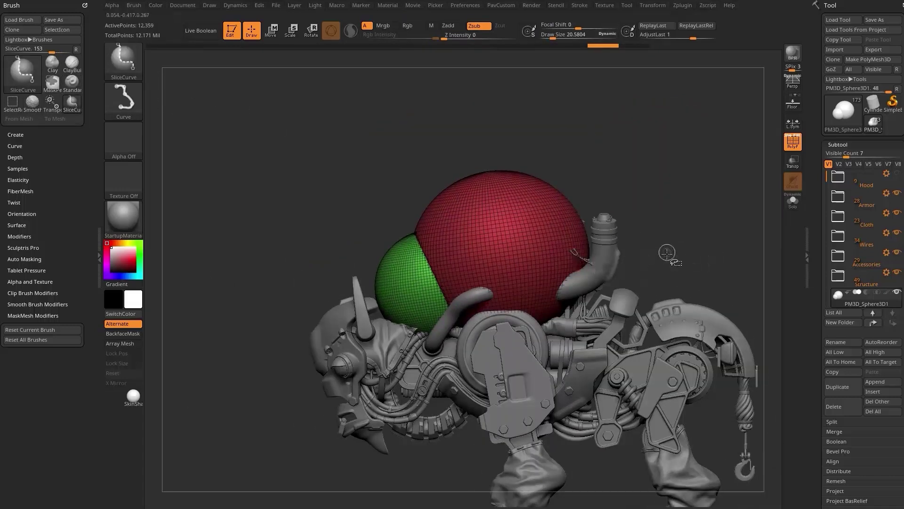
mouse_move(600, 163)
left_mouse_down("ctrl+shift")
mouse_move(502, 447)
mouse_move(487, 436)
left_mouse_up("ctrl+shift")
left_click_drag(490, 430, 490, 429)
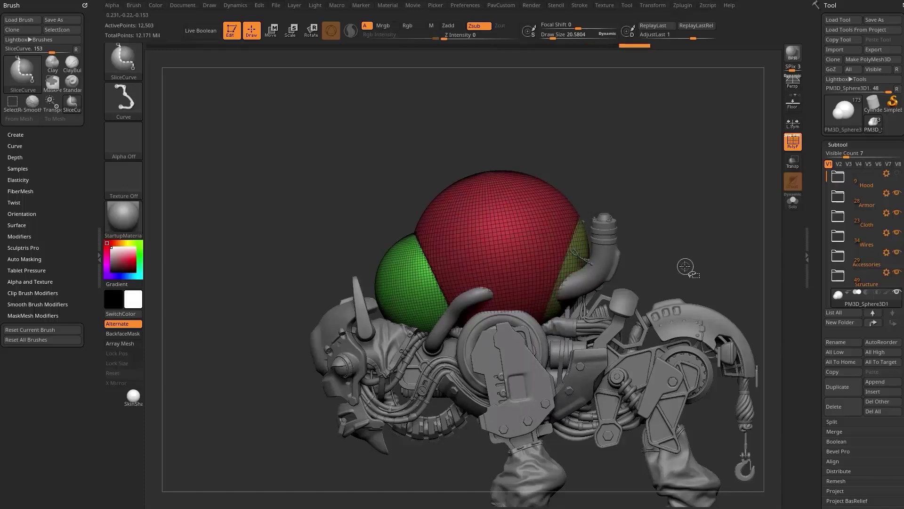
mouse_move(685, 257)
left_mouse_down()
mouse_move(503, 284)
mouse_move(438, 315)
mouse_move(405, 344)
mouse_move(398, 339)
mouse_move(405, 337)
left_mouse_up()
mouse_move(508, 372)
left_mouse_down("ctrl+shift")
mouse_move(414, 292)
mouse_move(320, 278)
left_mouse_up("ctrl+shift")
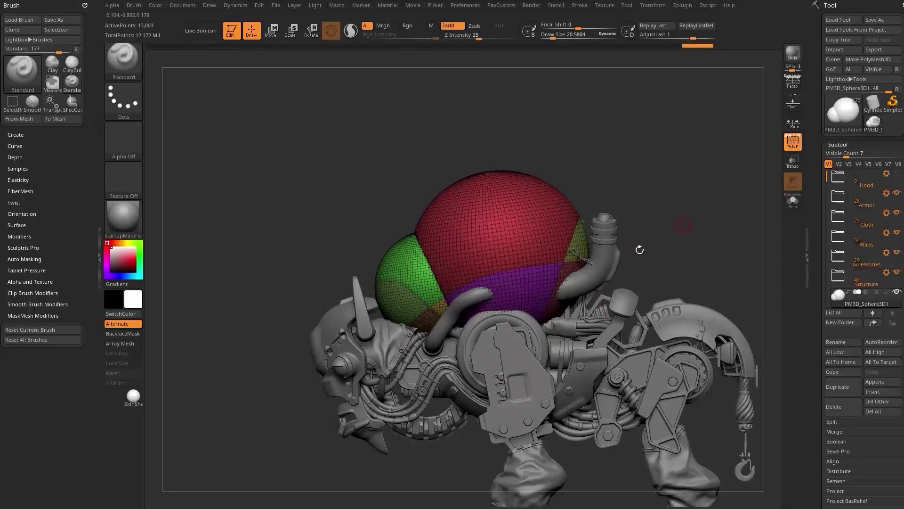
- Switch to the SelectRect brush and leave only the red main dome and green front polygroups visible
left_click(128, 72, "ctrl+shift")
left_click(207, 71, "ctrl+shift")
left_click(400, 257, "ctrl+shift")
left_click_drag(543, 147, 562, 168, "ctrl+shift")
left_click(507, 224, "ctrl+shift")
left_click_drag(628, 122, 678, 176, "ctrl+shift")
- Delete the hidden polygroups from the sliced mesh
key("3")
left_click(681, 230)
left_click(681, 229)
- ZRemesh the shell at half the polygon count with KeepGroups on and AdaptiveSize at 0
left_click_drag(681, 229, 482, 180)
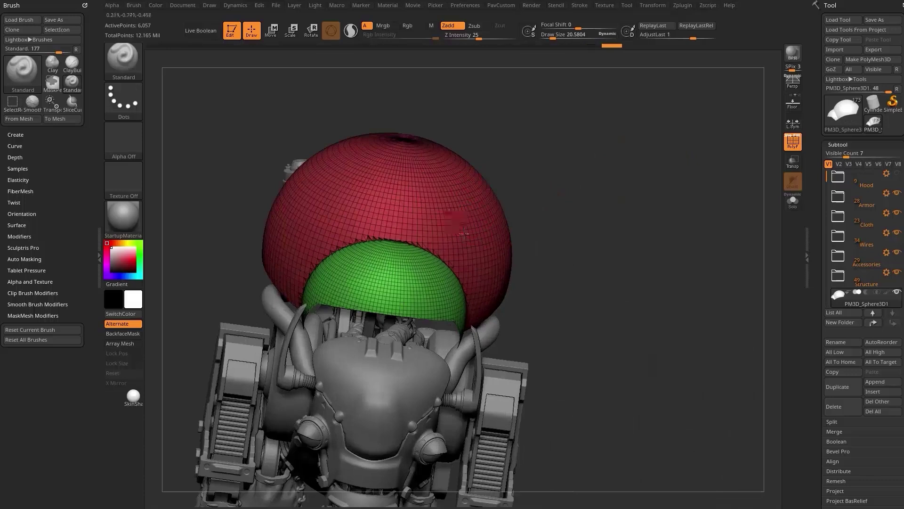
left_click_drag(645, 202, 606, 188)
key("3")
left_click(600, 473)
left_click(596, 463)
left_click(648, 433)
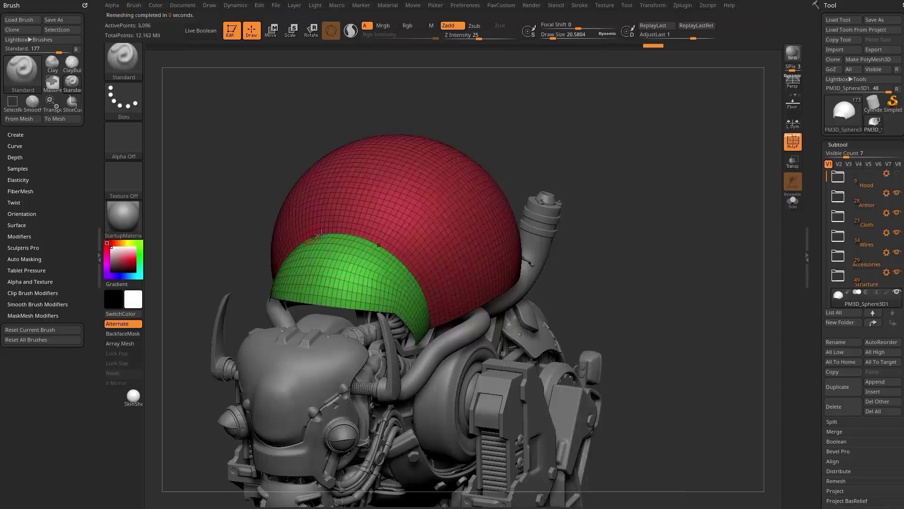
- Examine the remeshed shell's topology from several angles and review the ZRemesher settings
left_click_drag(690, 201, 748, 205)
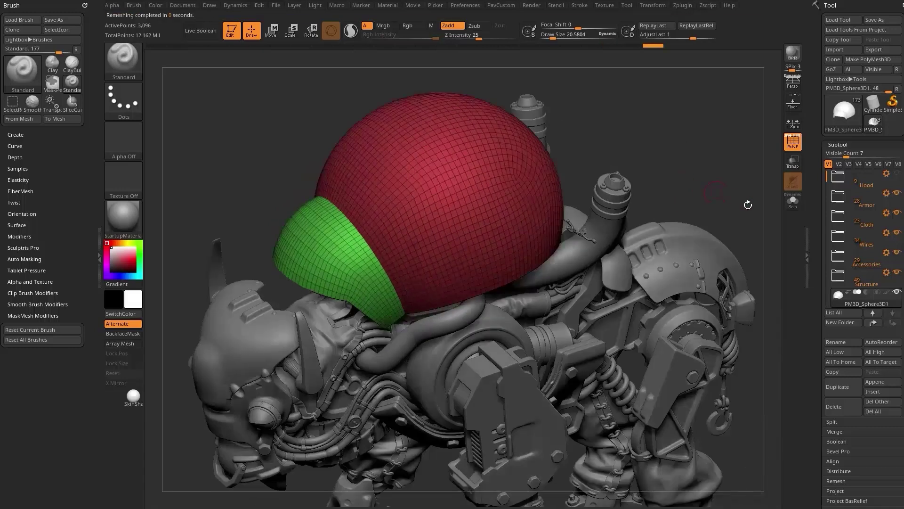
scroll(840, 329, "down", 10)
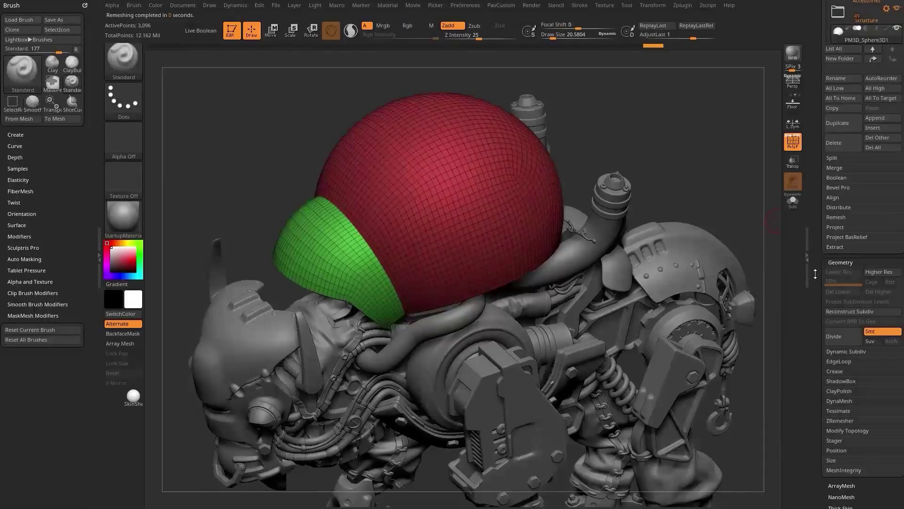
left_click(838, 344)
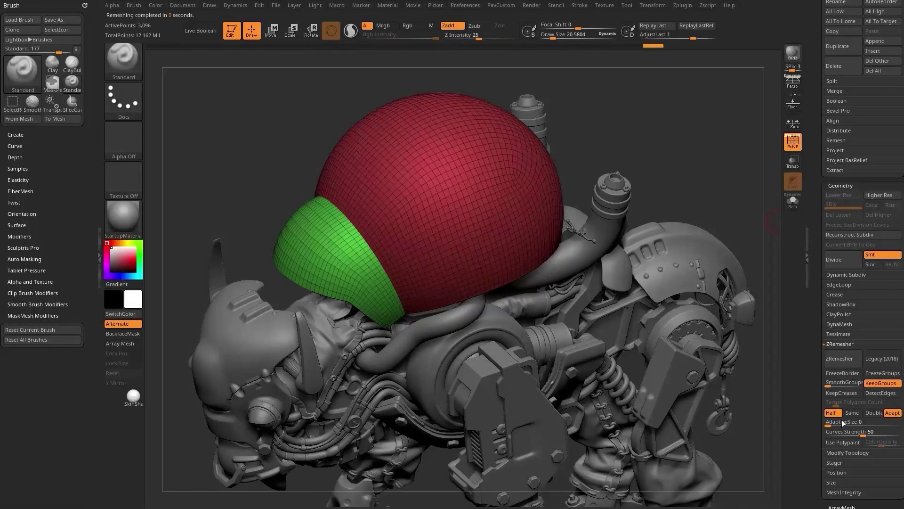
mouse_move(674, 224)
left_mouse_down()
mouse_move(692, 199)
mouse_move(706, 296)
left_mouse_up()
mouse_move(687, 221)
left_mouse_down("alt")
mouse_move(645, 204)
mouse_move(652, 246)
mouse_move(670, 189)
mouse_move(688, 193)
mouse_move(494, 322)
left_mouse_up("alt")
key("s")
key("s")
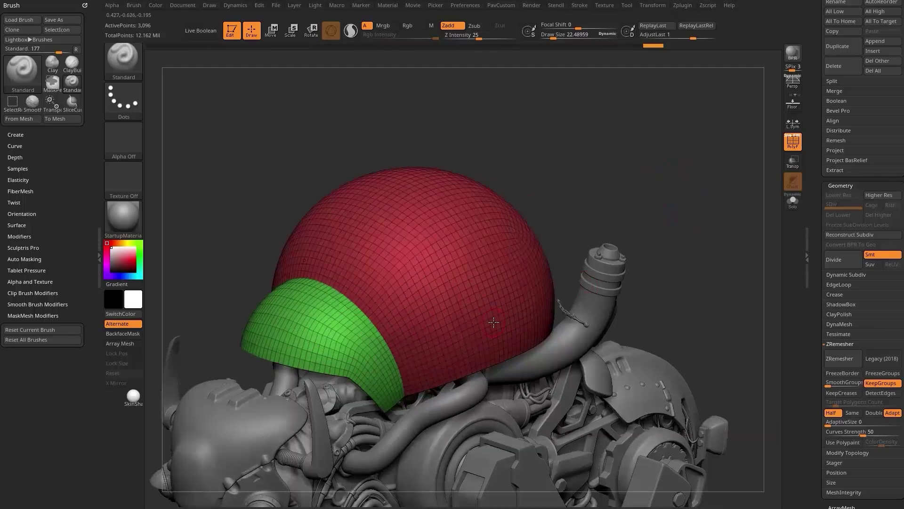
left_click_drag(655, 164, 692, 221)
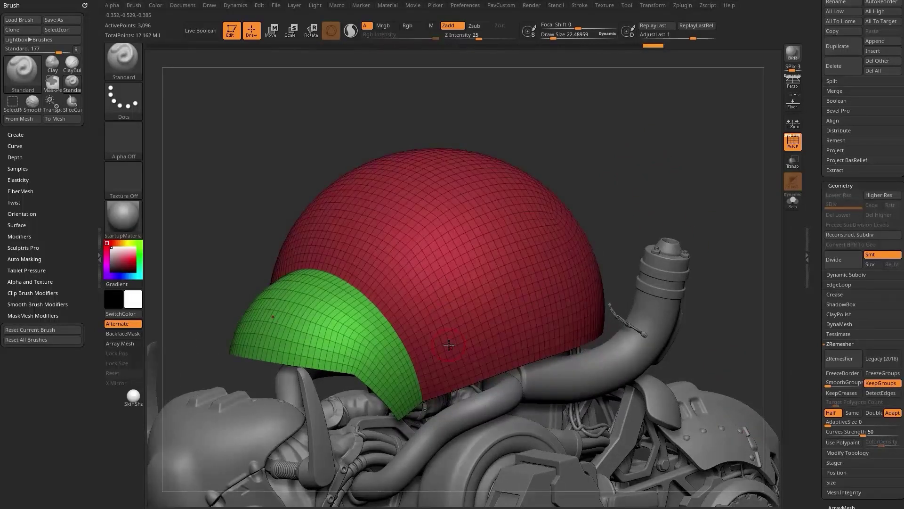
- Switch to the ZModeler brush for editing the remeshed shell
left_click_drag(670, 142, 413, 243)
key("b")
key("z")
key("m")
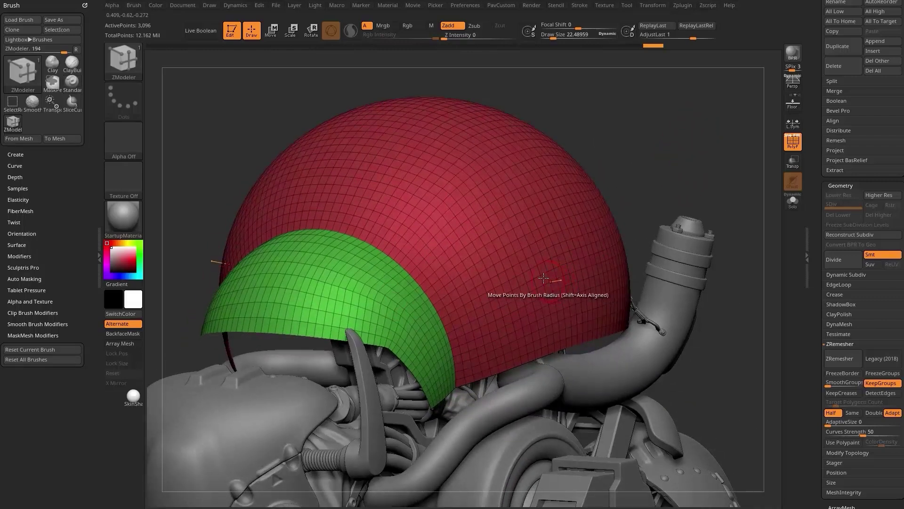
- Extrude all polygons of the hood shell inward to give it thickness
key("space")
left_click(445, 226)
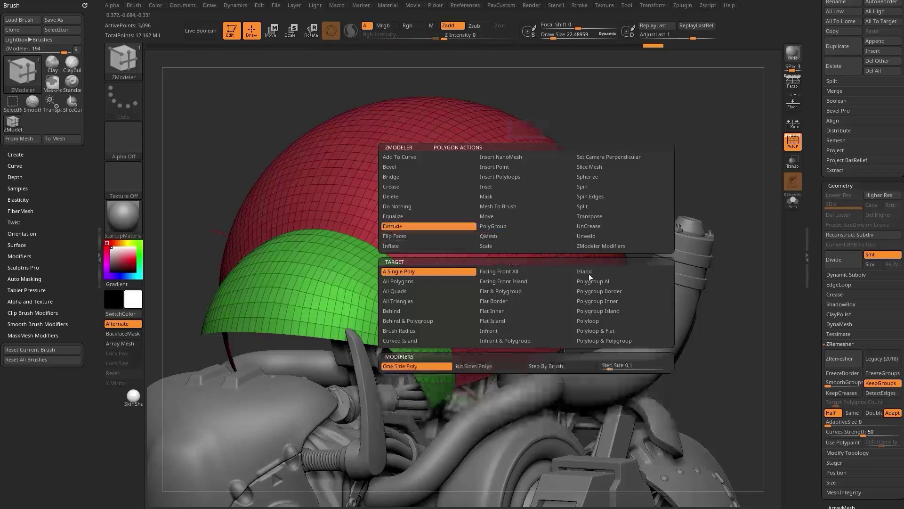
left_click(439, 282)
left_click_drag(485, 280, 498, 259)
- Flip the normals of the thickened shell so its outer surface faces outward
key("3")
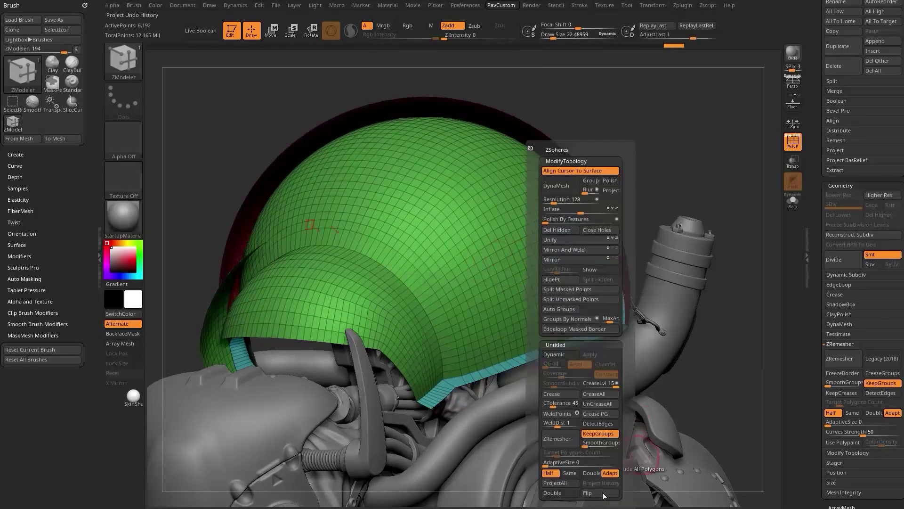
left_click(566, 494)
key("3")
left_click(584, 494)
left_click(612, 493)
left_click_drag(674, 137, 657, 194)
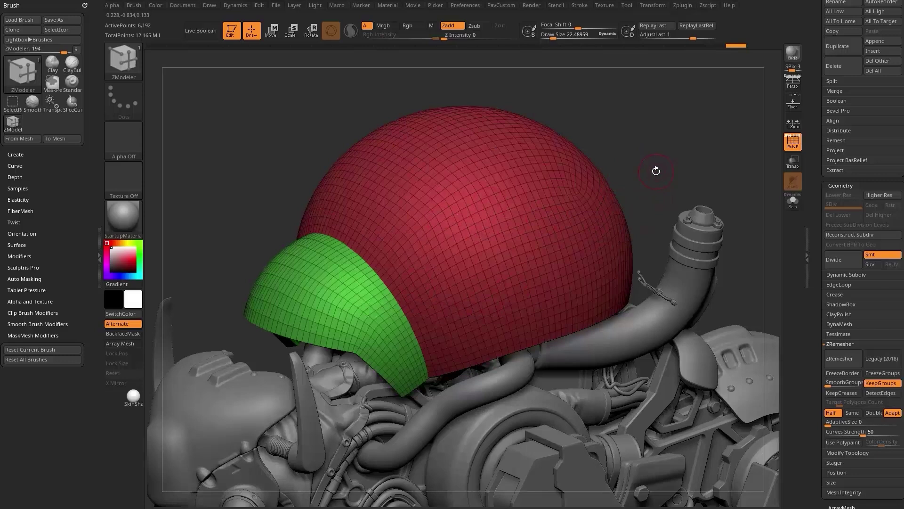
key("m")
left_click(510, 246)
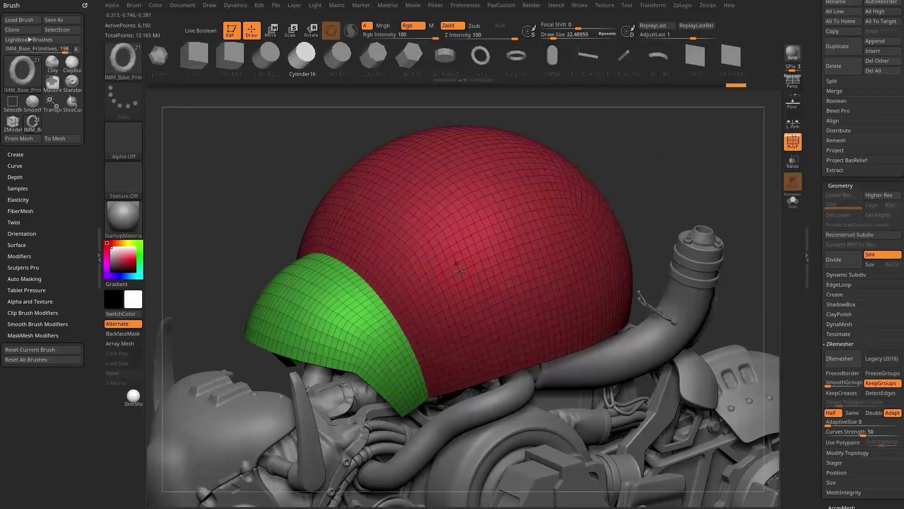
left_click_drag(457, 269, 483, 270)
key("3")
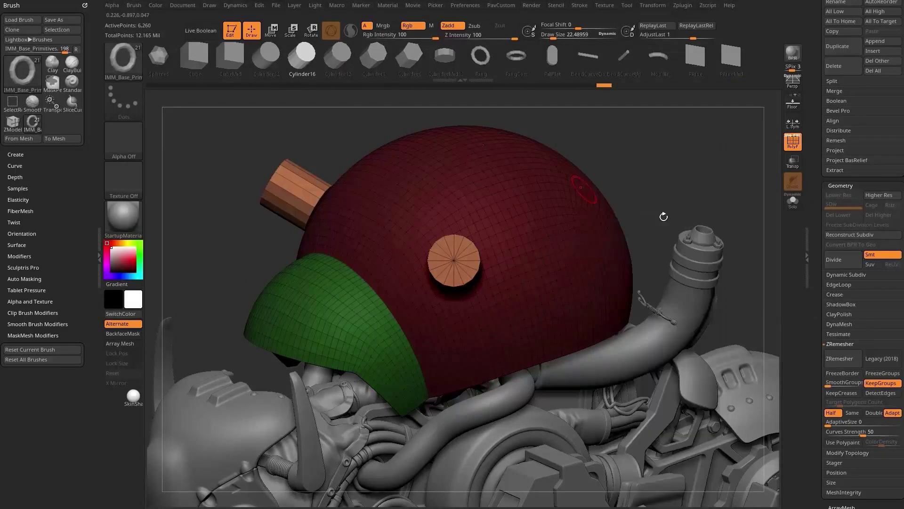
key("ctrl+z")
mouse_move(668, 187)
left_mouse_down()
mouse_move(683, 158)
mouse_move(691, 175)
mouse_move(681, 181)
left_mouse_up()
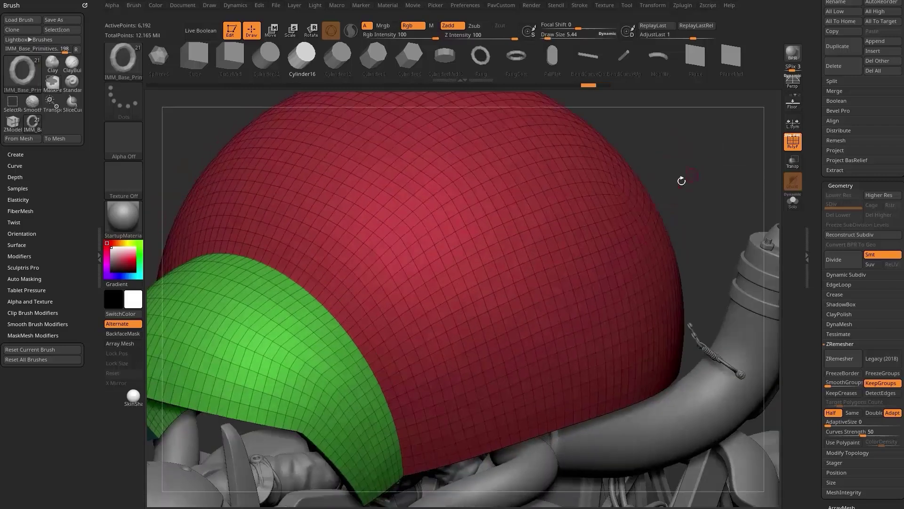
- Mark a small rectangular polygon patch on the shell's side and punch it through the thickness with ZModeler QMesh Polygroup All
key("b")
key("z")
key("m")
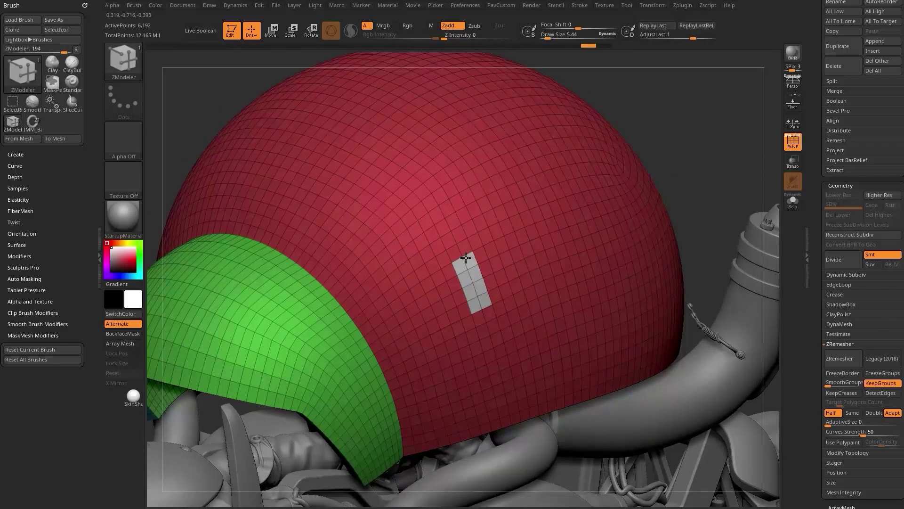
key("space")
left_click(457, 238)
left_click(544, 280)
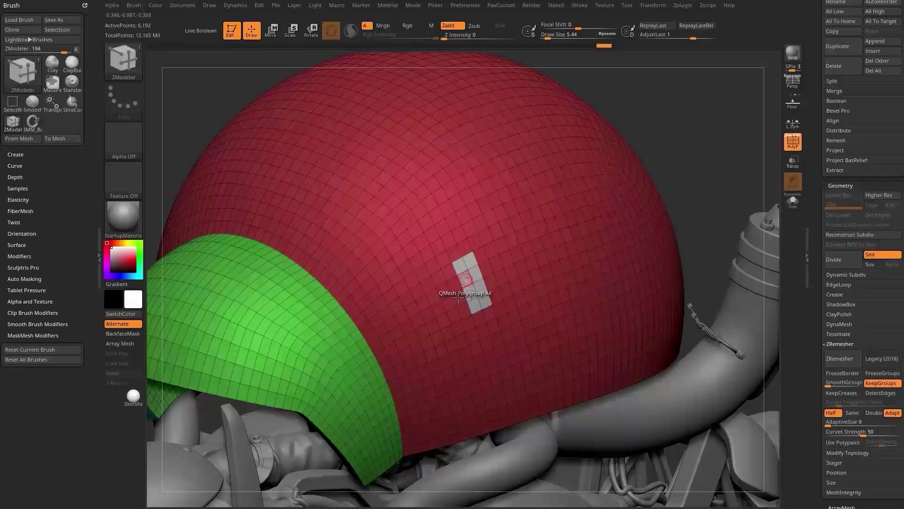
left_click(483, 284)
- Preview the shell with Dynamic Subdiv and set its automatic activation to Always YES
left_click_drag(678, 170, 731, 157)
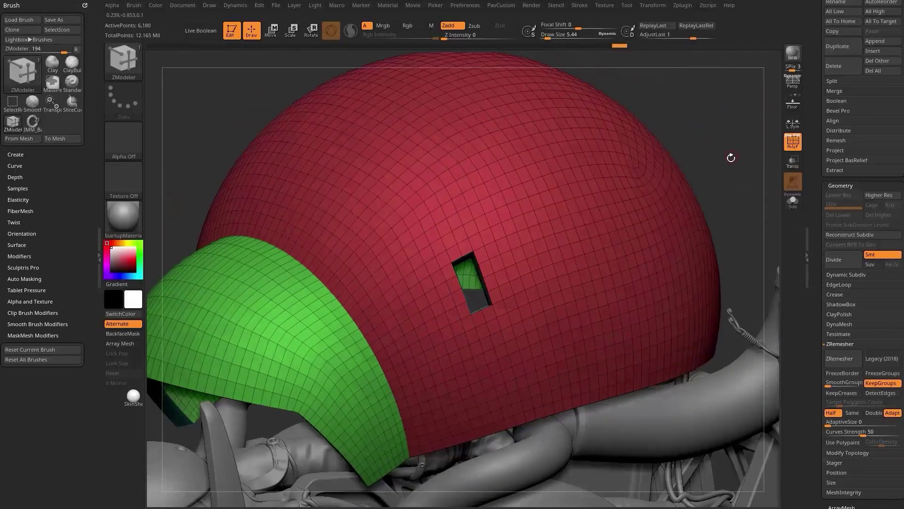
key("d")
left_click(549, 161)
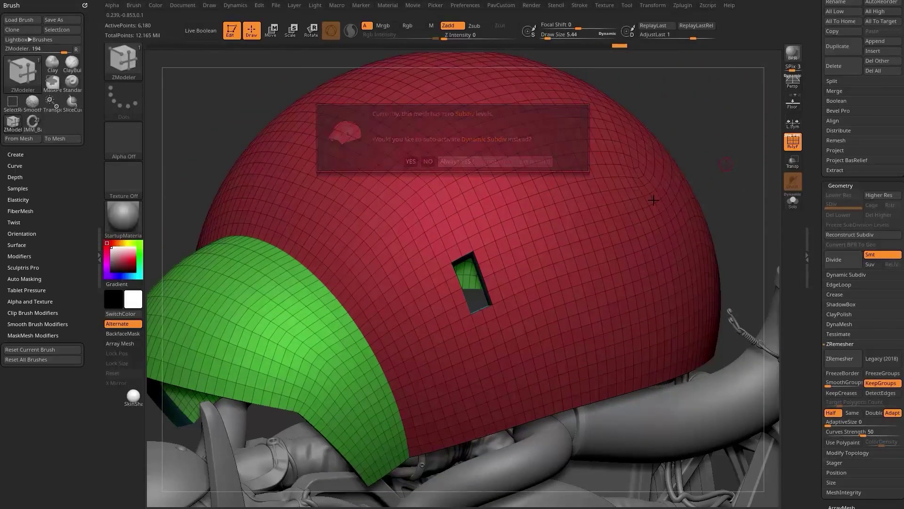
left_click_drag(707, 165, 731, 161)
key("shift+d")
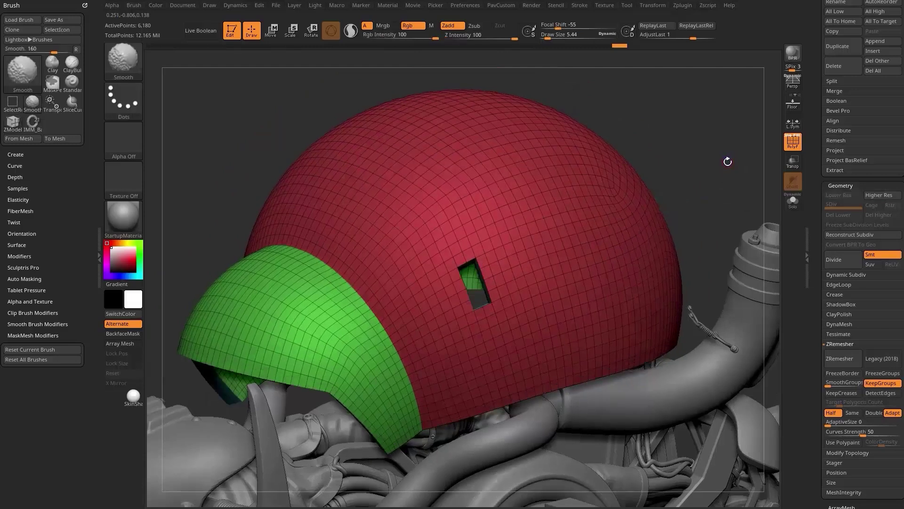
key("d")
- Crease the shell along its polygroup borders and set the crease level to 2
key("2")
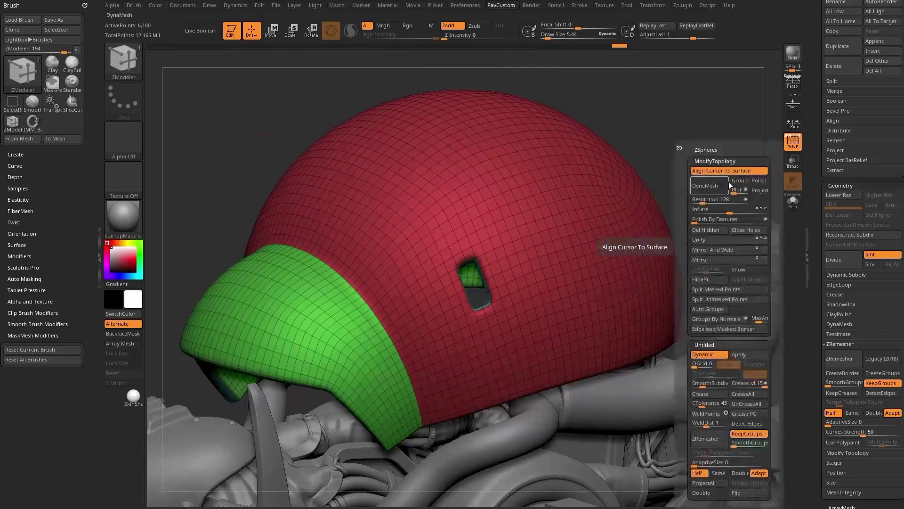
left_click(739, 413)
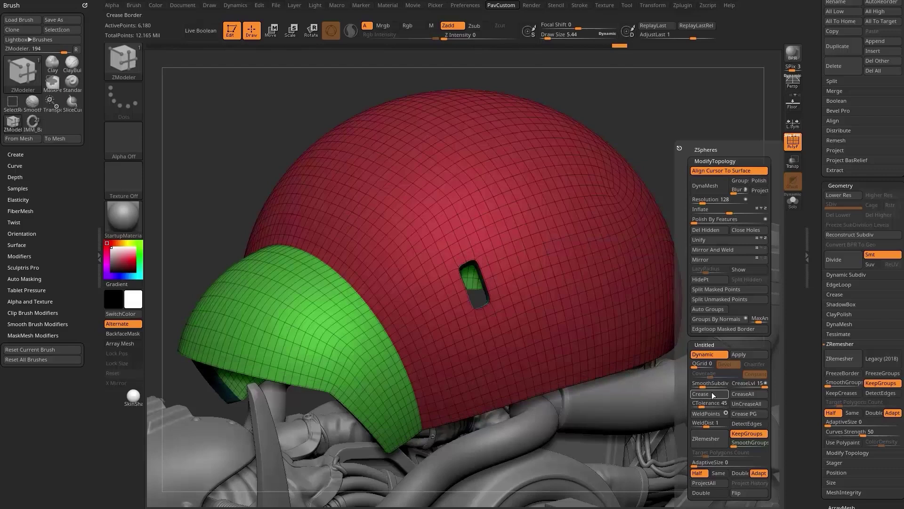
left_click(743, 405)
left_click(741, 413)
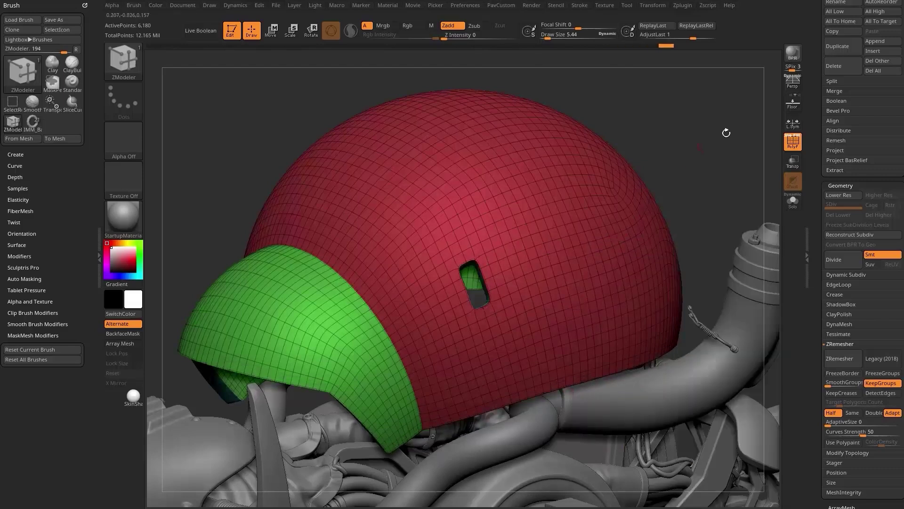
left_click_drag(727, 132, 680, 190, "alt")
key("2")
key("shift+f")
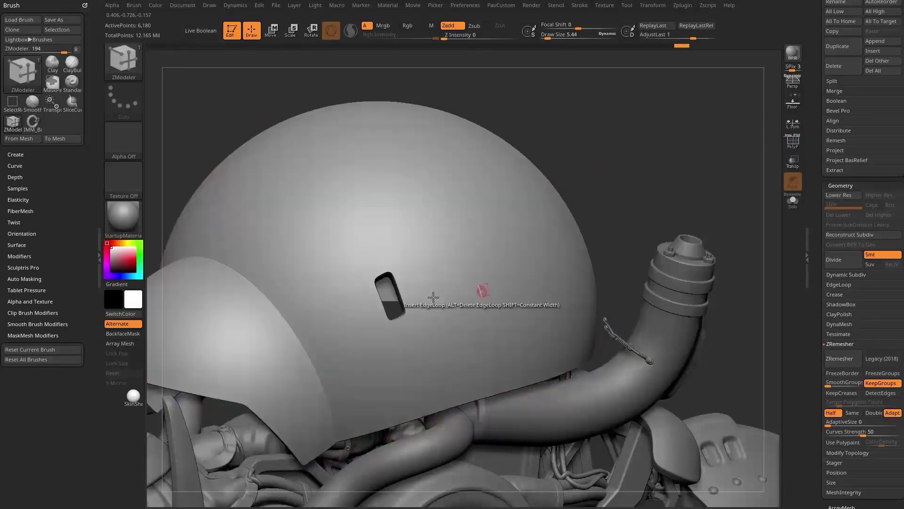
key("space")
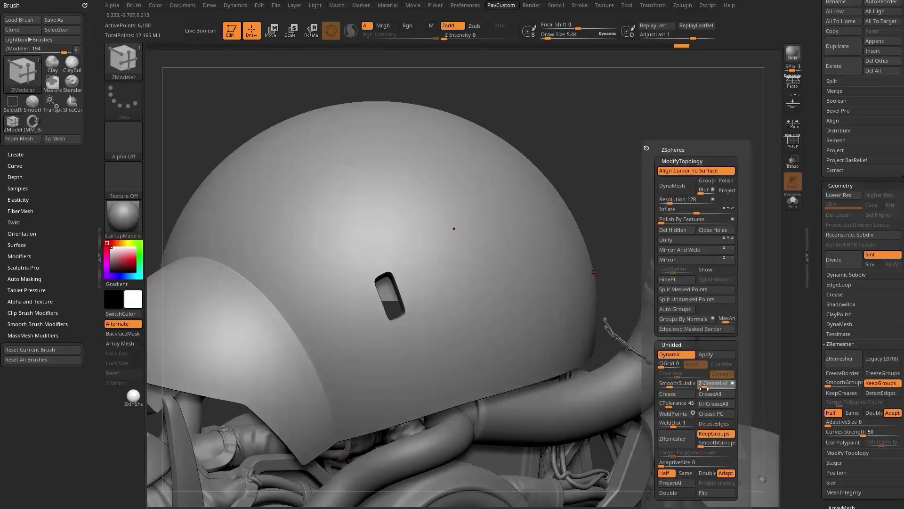
left_click_drag(646, 151, 682, 174)
- Mark a square polygon patch behind the slot as a temporary polygroup and inset it with Inset Polygroup All
key("shift+f")
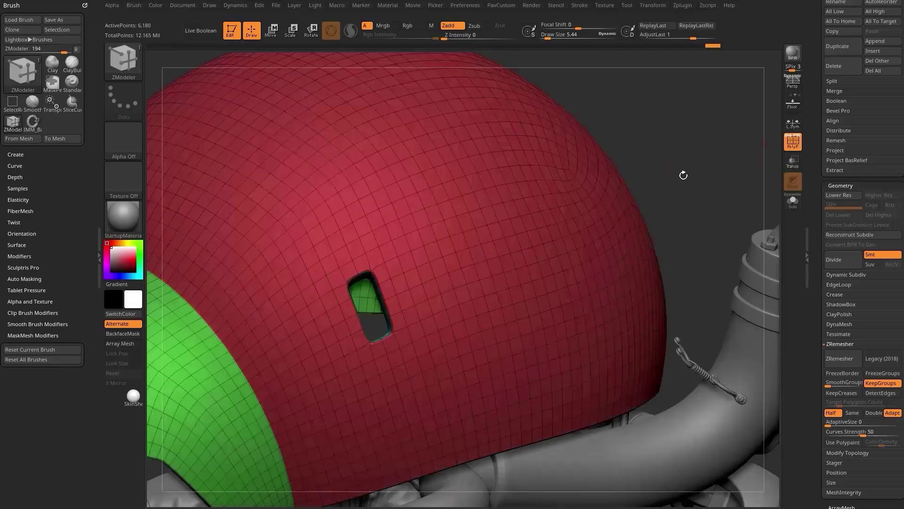
mouse_move(422, 256)
left_mouse_down()
mouse_move(468, 313)
mouse_move(471, 241)
mouse_move(453, 278)
left_mouse_up()
left_click(484, 272, "alt")
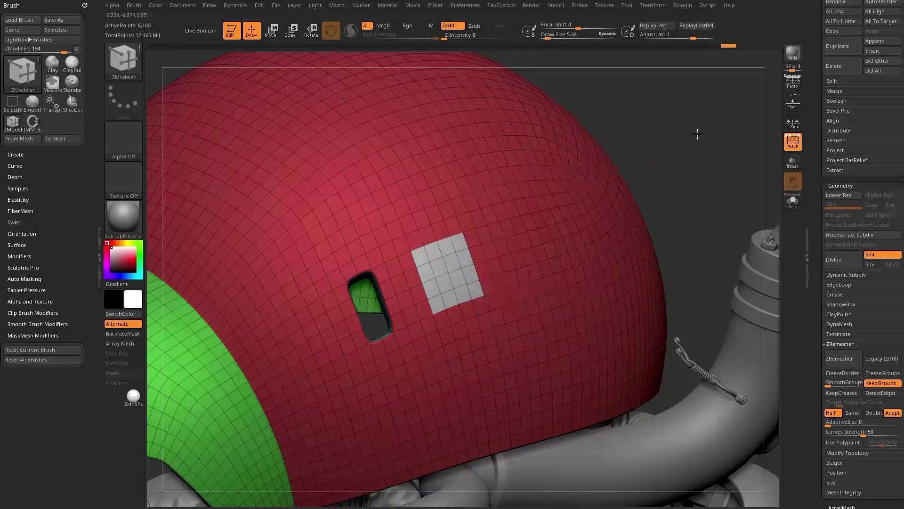
left_click_drag(697, 135, 735, 137)
key("space")
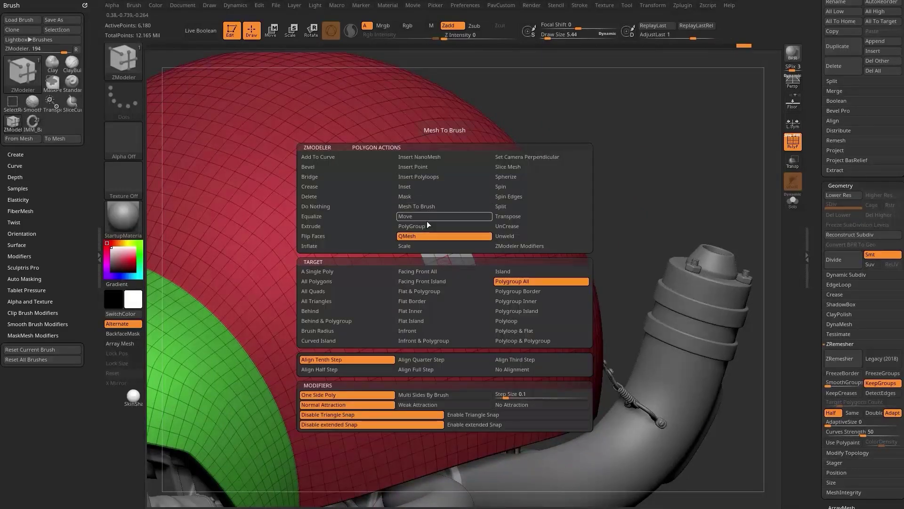
left_click(424, 189)
left_click(520, 285)
left_click_drag(448, 265, 447, 272)
- Raise the square patch outward from the shell with QMesh Polygroup All and inspect the raised block
key("space")
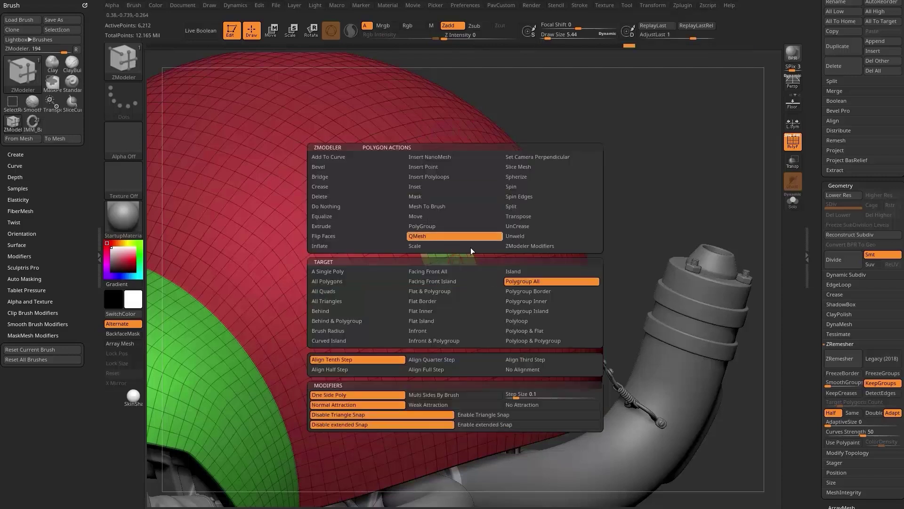
left_click(471, 248)
left_click_drag(472, 262, 484, 264)
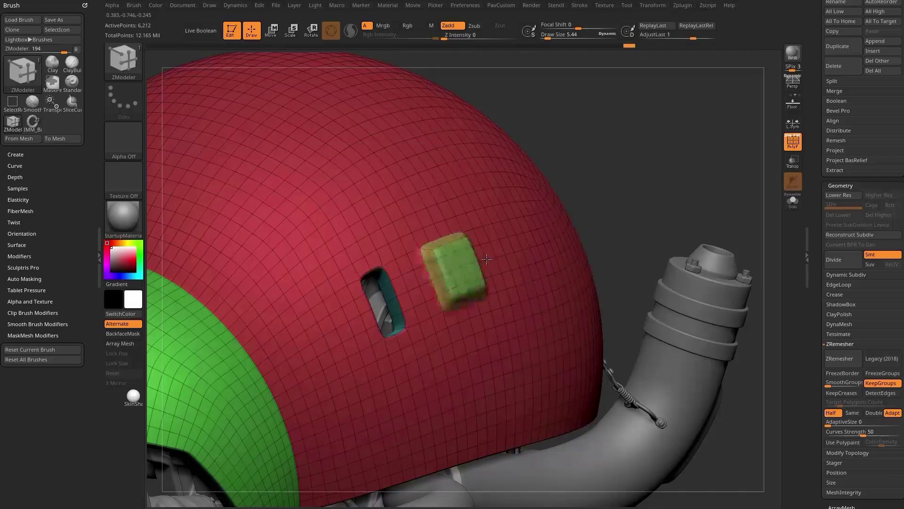
left_click_drag(649, 156, 660, 135, "alt")
left_click(793, 142)
mouse_move(676, 166)
left_mouse_down()
mouse_move(640, 165)
mouse_move(673, 169)
left_mouse_up()
left_click_drag(733, 192, 686, 199)
left_click(793, 142)
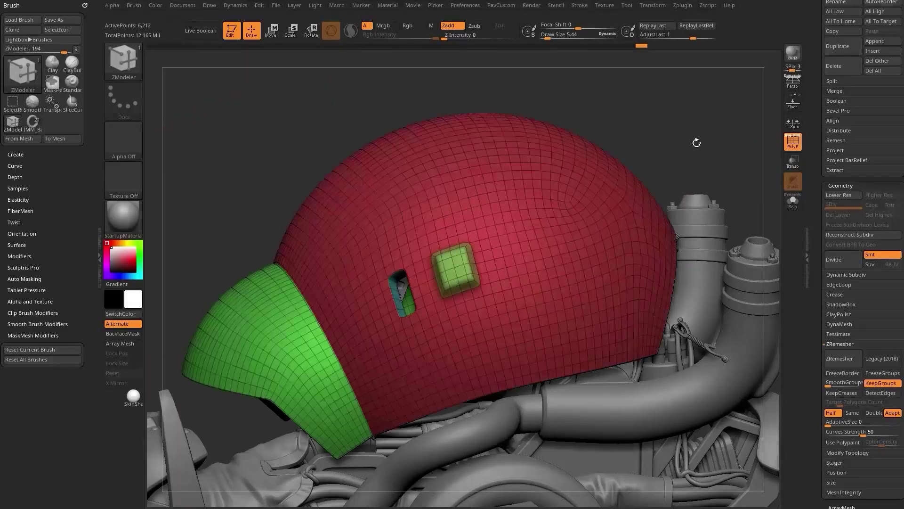
left_click_drag(696, 141, 736, 150)
- Undo the raised block, the creasing and the slot to get back to the plain thickened shell
key("ctrl")
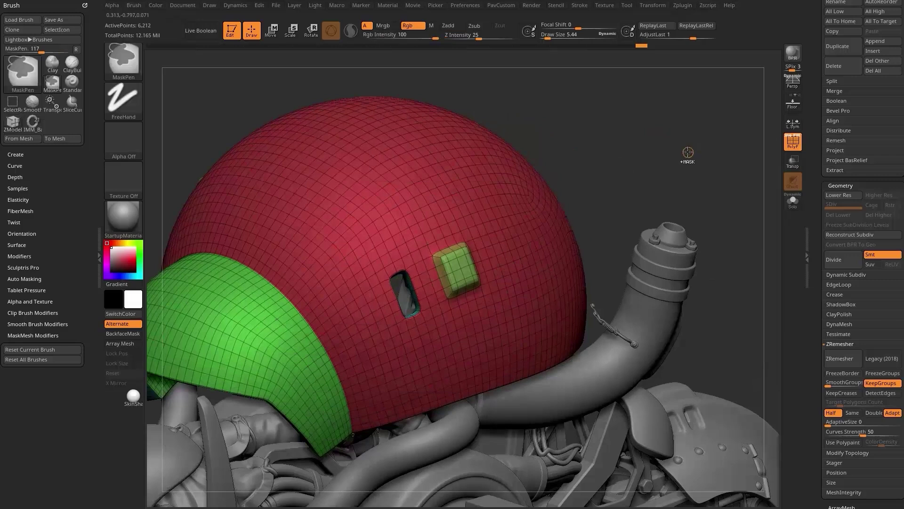
key("ctrl+z")
key("ctrl+z")
key("ctrl+z")
key("ctrl+z")
key("ctrl+z")
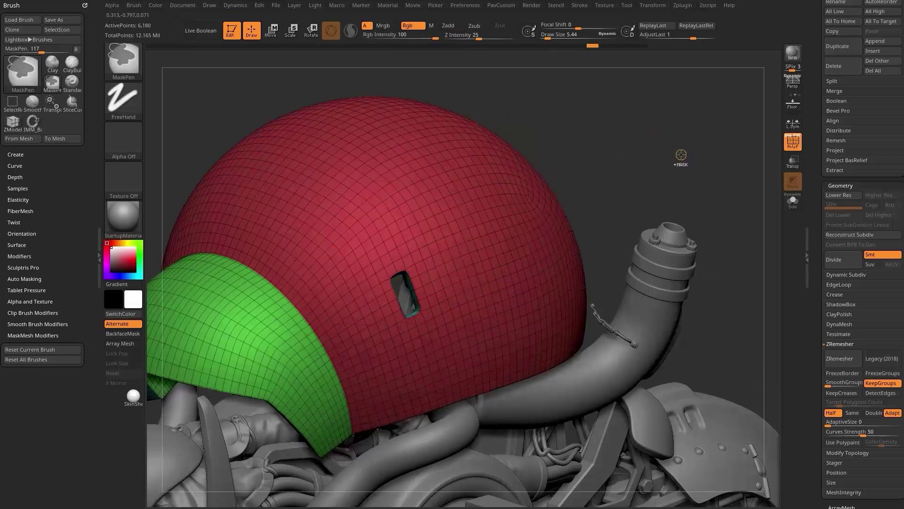
key("ctrl+z")
key("ctrl+z")
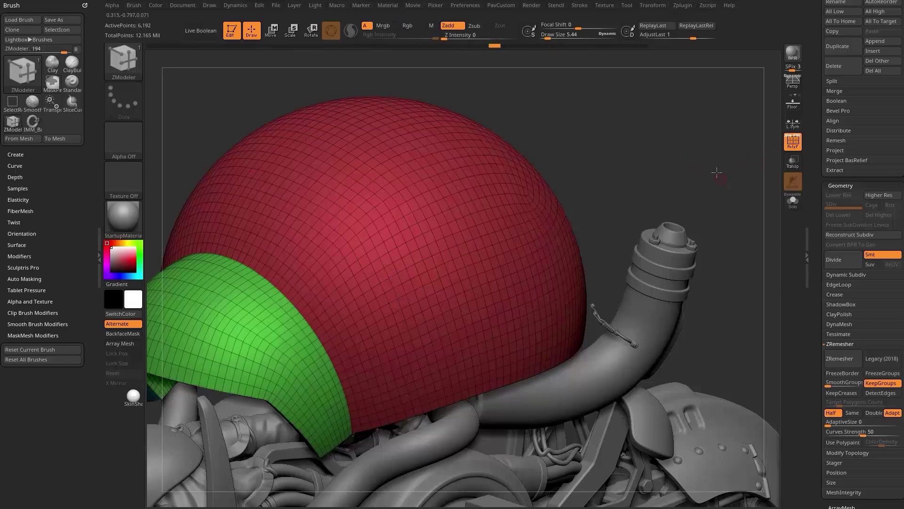
left_click_drag(717, 172, 718, 169)
- Turn on Dynamic Subdiv for the plain shell and crease its polygroup borders
key("d")
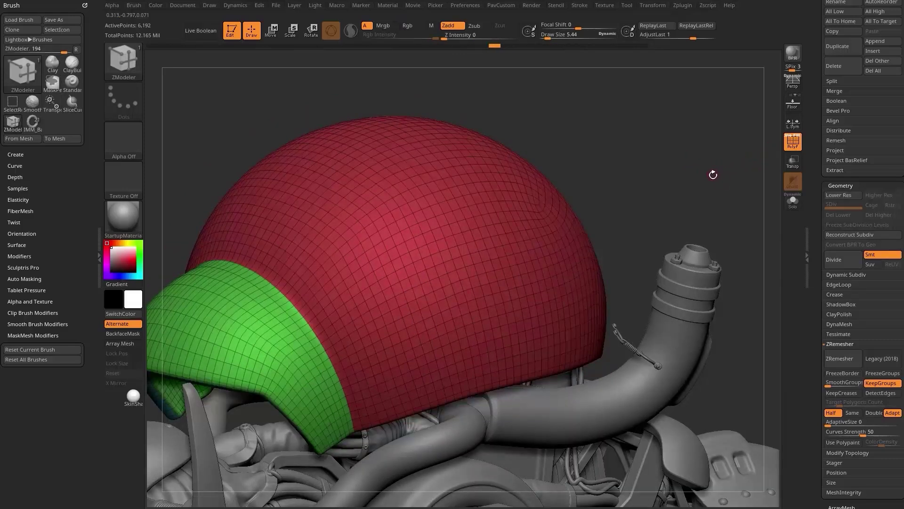
key("grave")
left_click(732, 414)
mouse_move(679, 157)
left_mouse_down()
mouse_move(680, 177)
mouse_move(672, 164)
left_mouse_up()
- Insert mirrored Cylinder12 primitives on the shell's sides with the IMM primitives brush and split them into their own subtool
key("s")
key("b")
key("s")
key("t")
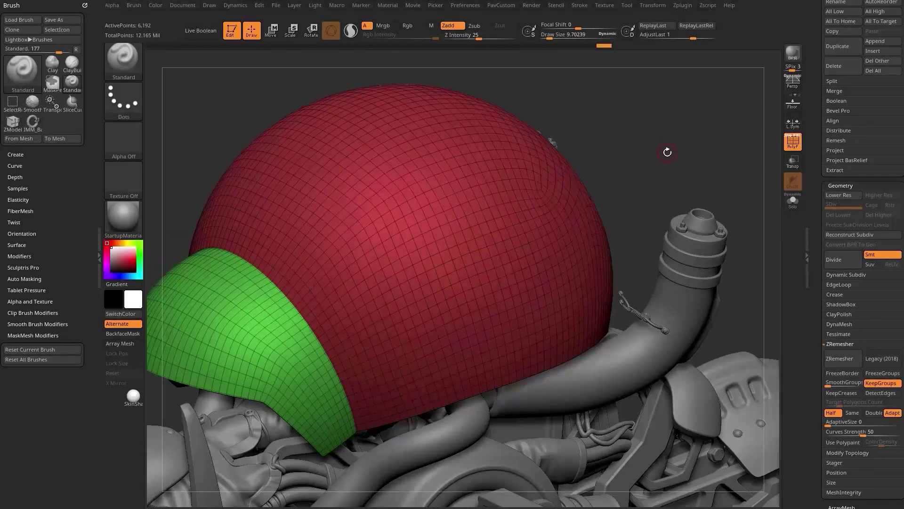
key("b")
key("i")
key("p")
key("m")
left_click(568, 224)
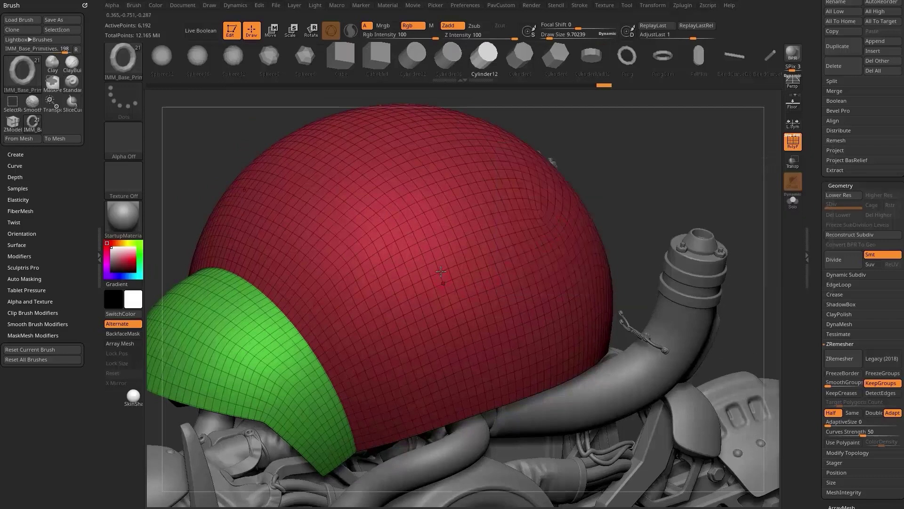
left_click_drag(442, 270, 479, 260)
key("2")
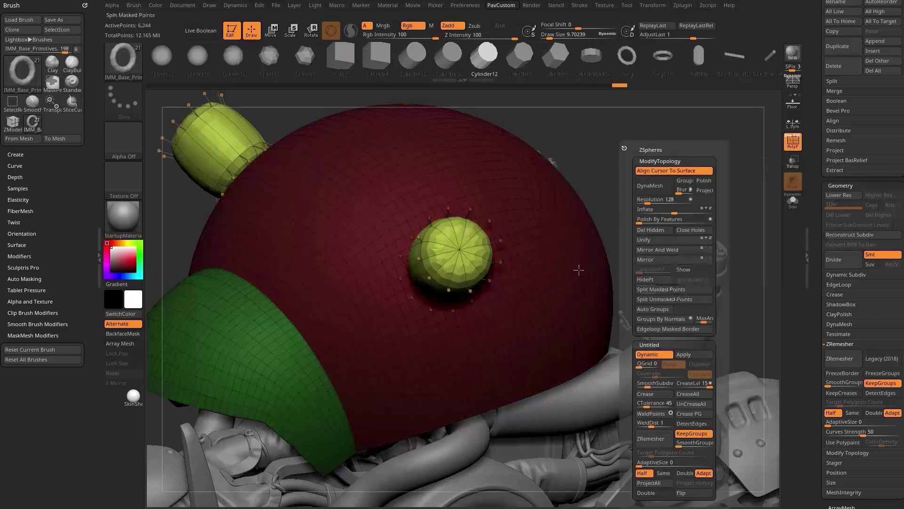
- Turn off Dynamic Subdiv on the cylinders and sink them into the shell
key("w")
left_click_drag(657, 173, 674, 165)
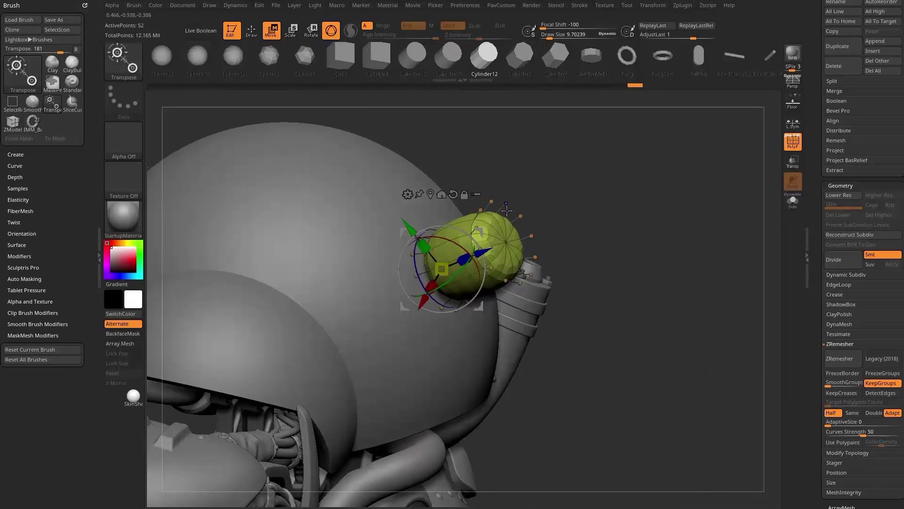
key("shift+d")
left_click_drag(484, 249, 435, 270)
key("q")
left_click_drag(612, 207, 706, 191)
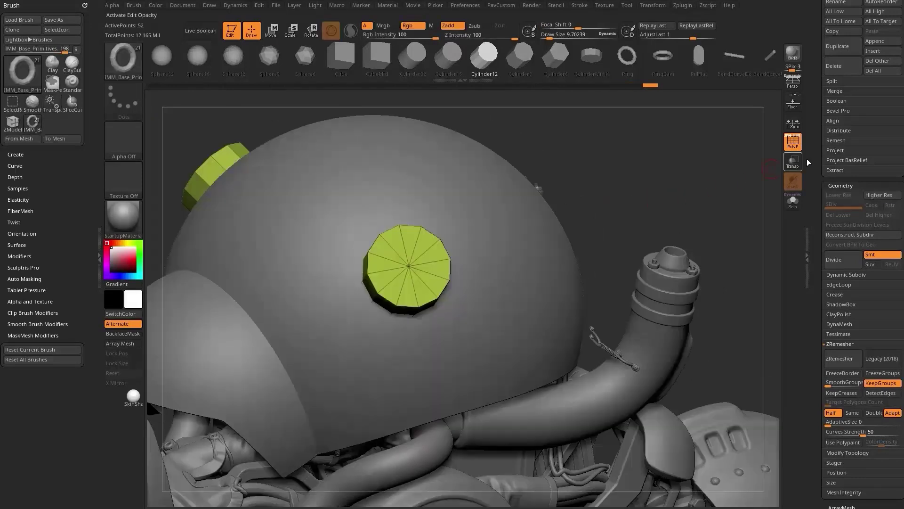
- Set the cylinder subtool to subtraction and preview the cut with Live Boolean on and the wireframe hidden
left_click_drag(808, 162, 817, 269)
left_click(893, 324)
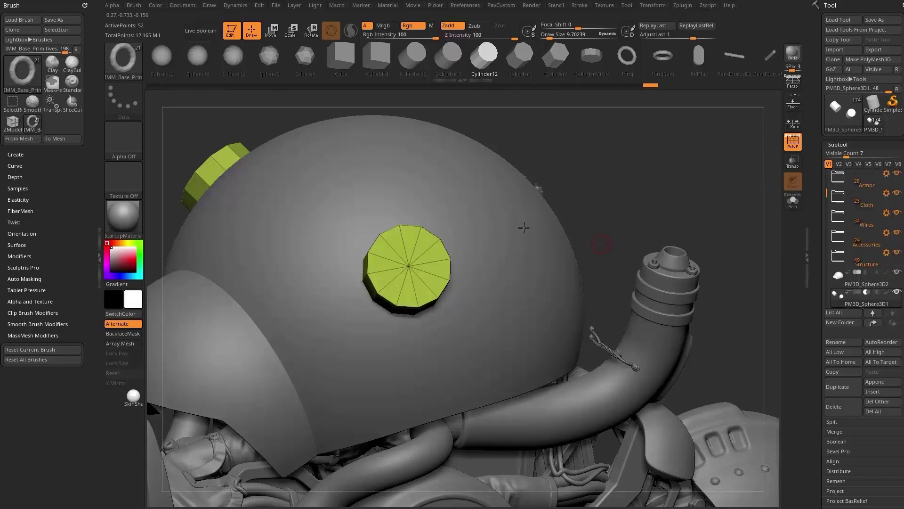
left_click(201, 30)
left_click(796, 147)
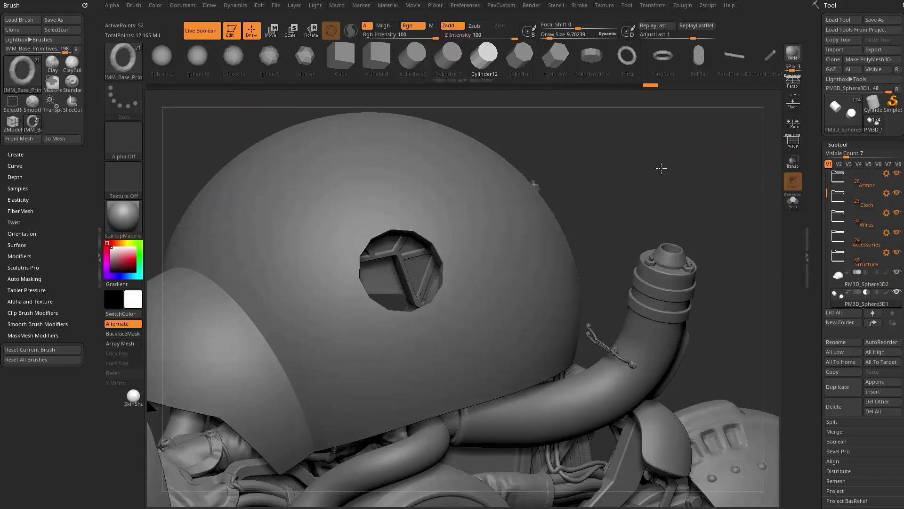
mouse_move(676, 162)
left_mouse_down()
mouse_move(629, 162)
mouse_move(673, 145)
mouse_move(657, 162)
left_mouse_up()
- Move the subtractive cylinders to adjust the hole in the shell's side
key("w")
left_click_drag(386, 282, 433, 282)
left_click_drag(635, 176, 631, 221)
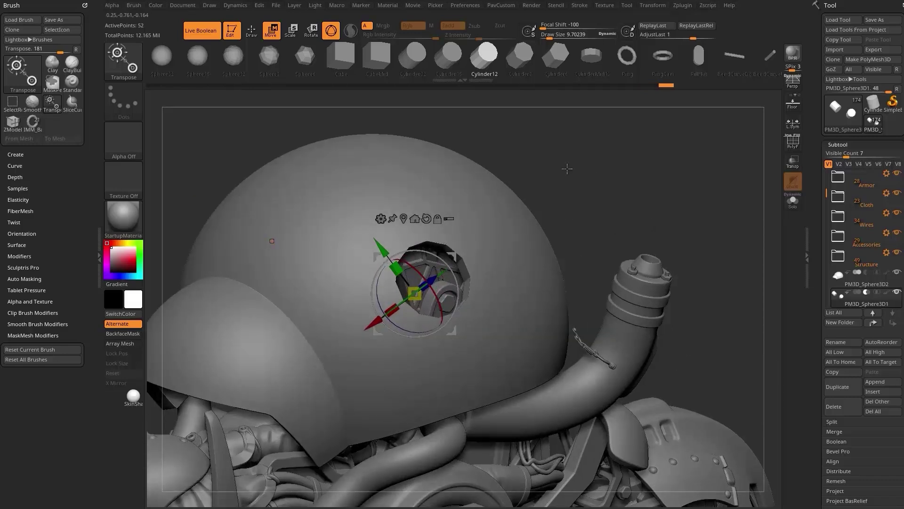
- Try different insert primitives as the cutter in place of the cylinders and choose Sphere12
left_click(346, 67)
left_click(278, 58)
left_click(384, 47)
left_click(450, 54)
left_click(519, 58)
left_click(454, 54)
left_click(315, 57)
left_click(272, 56)
left_click(243, 57)
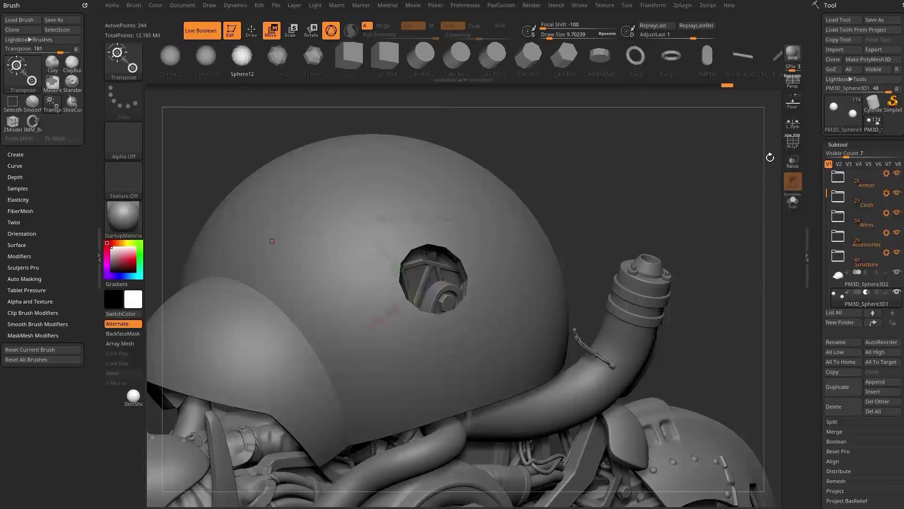
- Show the wireframe and try cylinder, cube and other primitives as the cutter, settling on Cylinder16
left_click(794, 143)
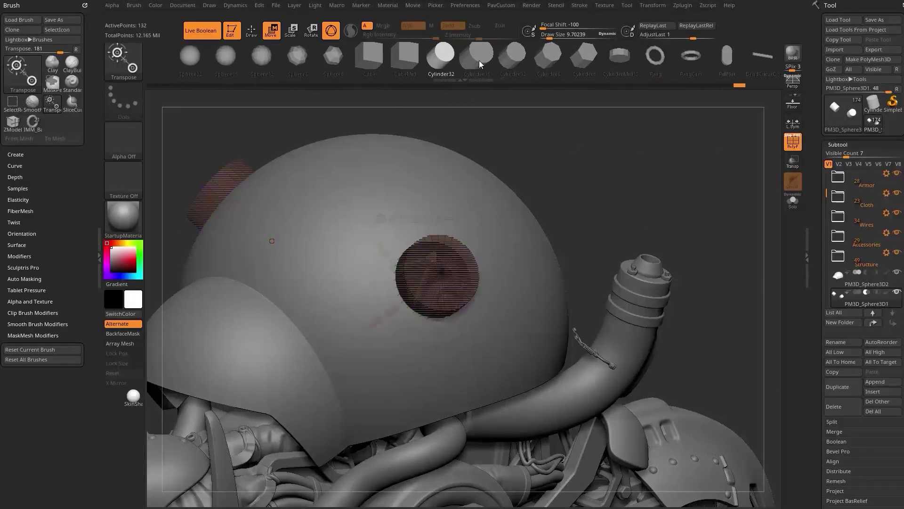
left_click(561, 55)
left_click(633, 56)
left_click(388, 71)
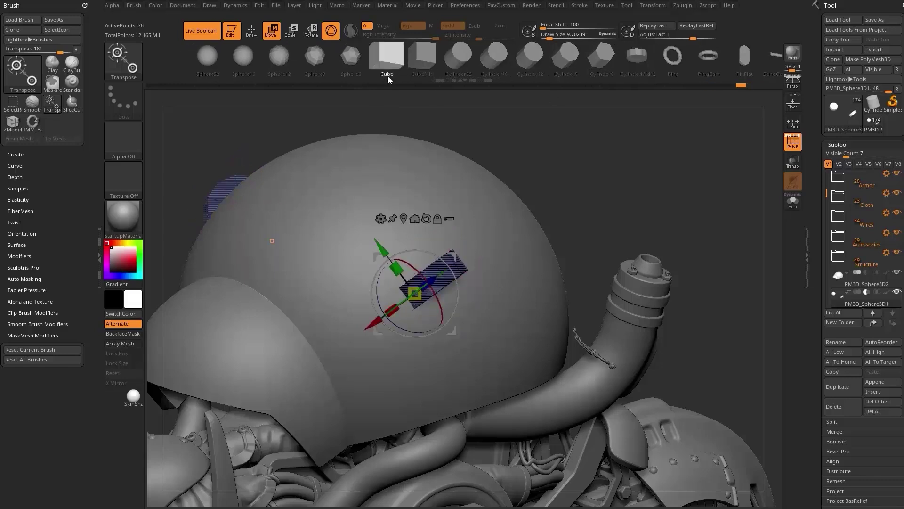
left_click(674, 57)
left_click(461, 61)
left_click(489, 63)
left_click(465, 59)
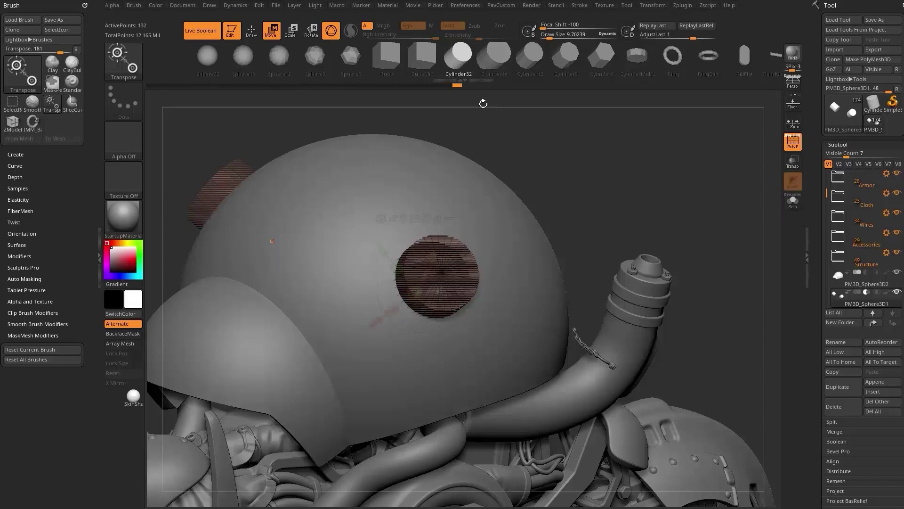
left_click(487, 62)
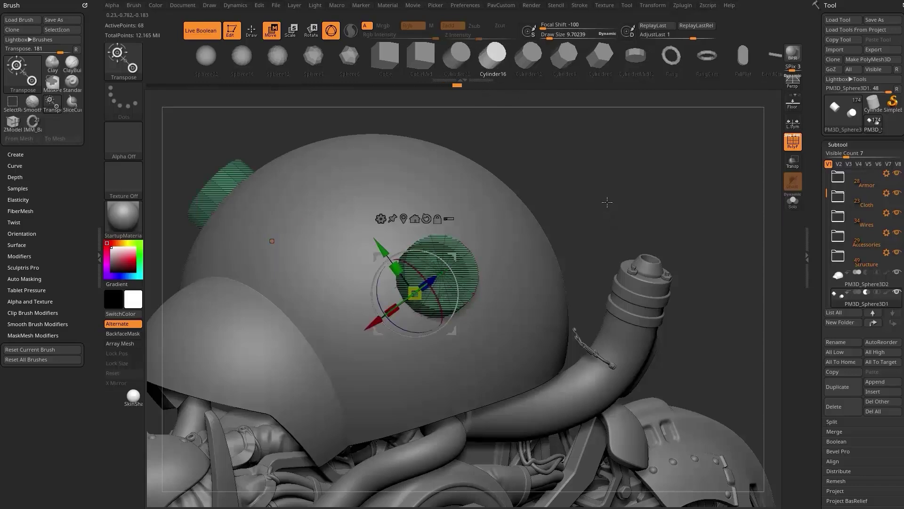
- Load the IMM Boolean brush and try its inserts as the cutter in the shell's side, choosing Oval
key("b")
key("i")
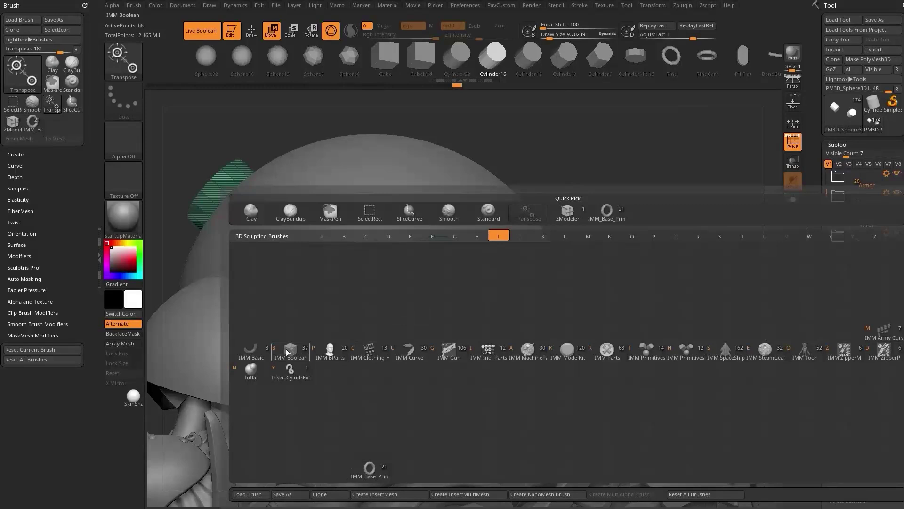
left_click(288, 353)
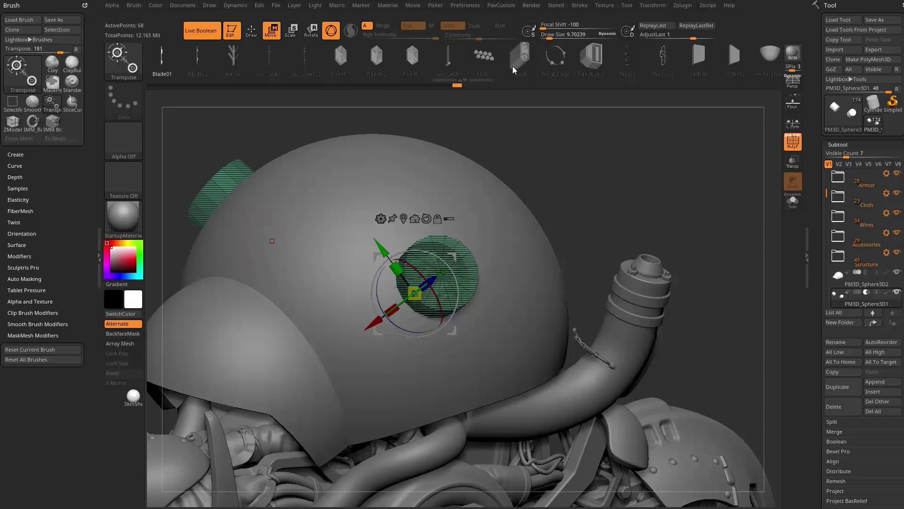
left_click(521, 63)
left_click(631, 63)
left_click(695, 66)
left_click(522, 63)
- Move the Oval cutter along its Z axis to adjust the cut depth and preview the cut without the wireframe
left_click_drag(588, 163, 631, 164)
left_click_drag(452, 277, 500, 245)
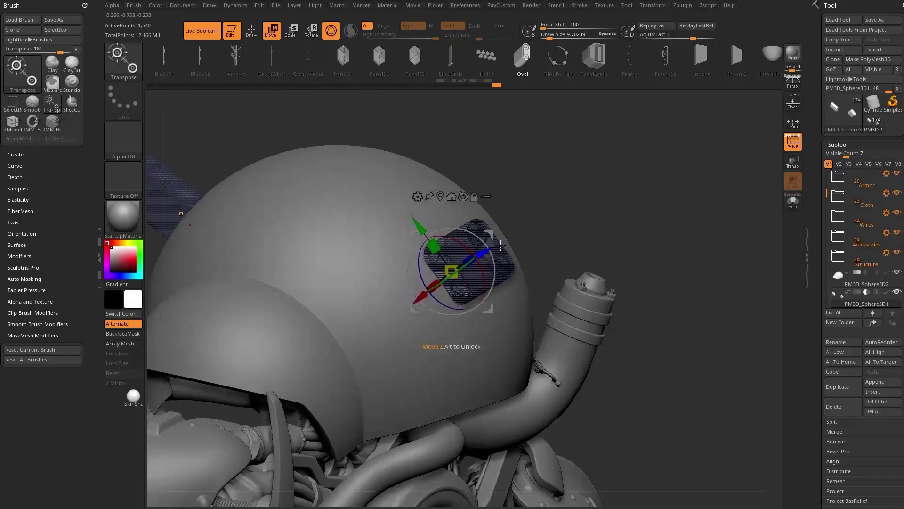
left_click(792, 144)
left_click_drag(694, 192, 697, 165)
left_click_drag(697, 165, 646, 183, "alt")
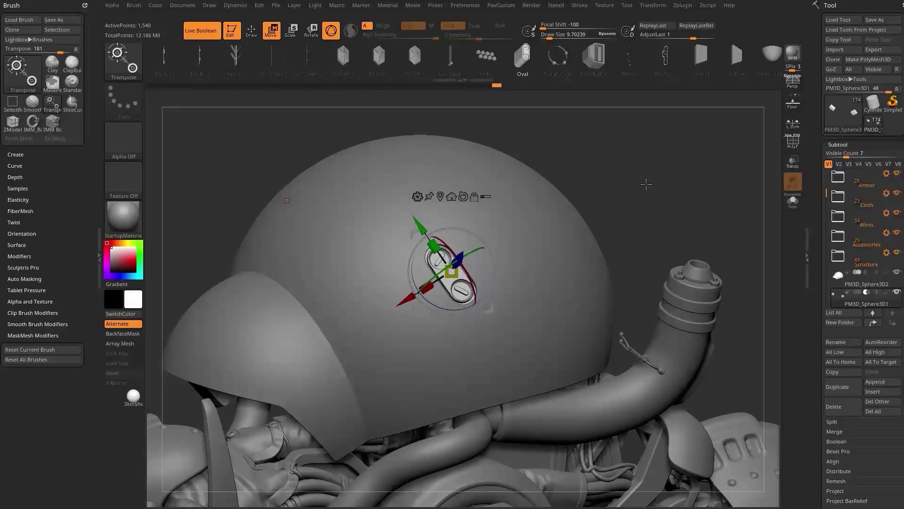
- Try further boolean inserts such as EdgePort, switch the cutter to BallRadar and adjust its rotation in the shell
left_click(564, 60)
left_click(588, 62)
left_click_drag(736, 62, 531, 69)
left_click_drag(699, 63, 556, 60)
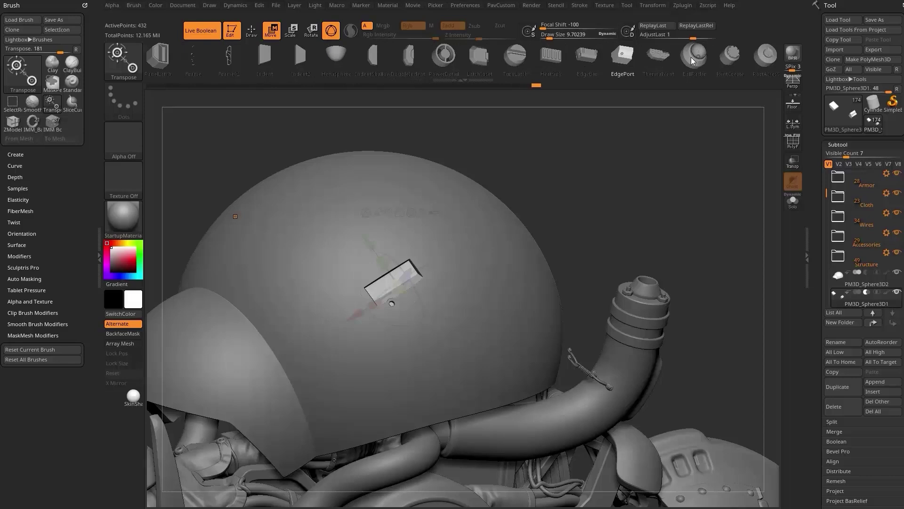
left_click(685, 75)
left_click_drag(410, 259, 413, 257)
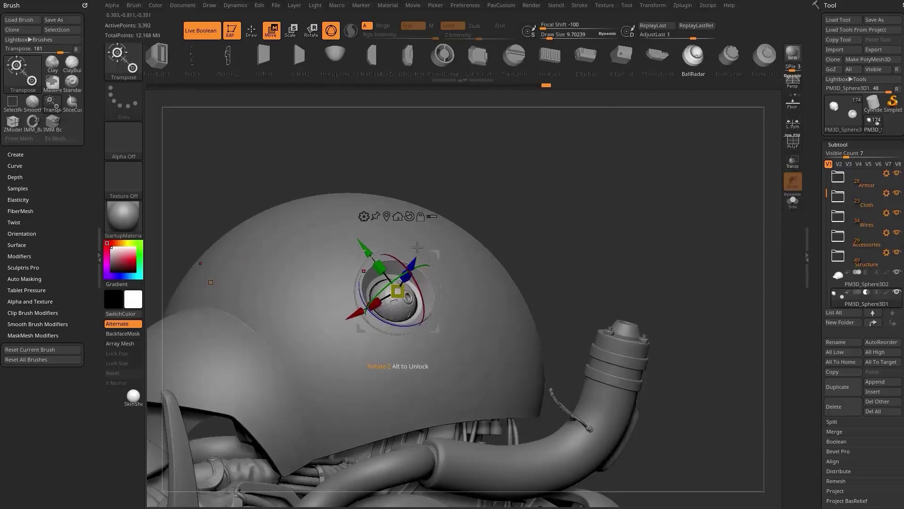
key("q")
mouse_move(595, 185)
left_mouse_down()
mouse_move(557, 199)
mouse_move(591, 202)
left_mouse_up()
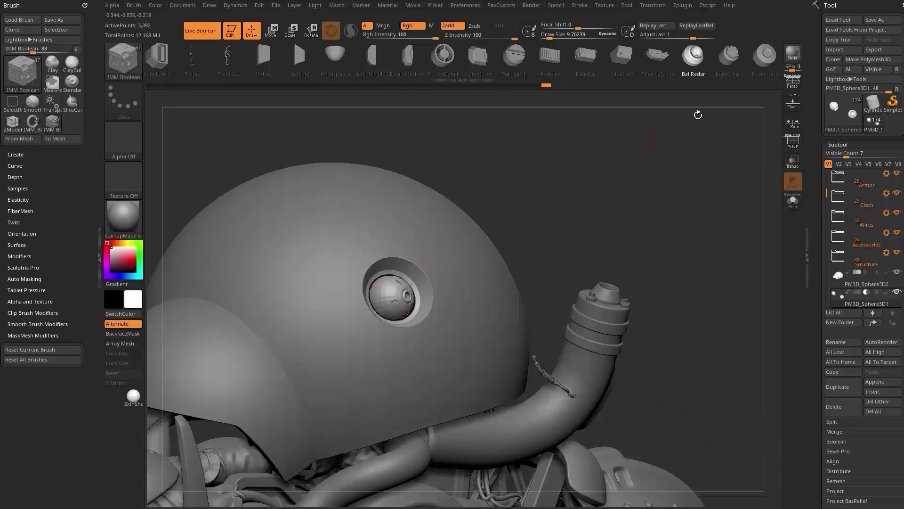
- Compare the JointCreate and PortAccess inserts as the cutter and choose PortAccess
left_click(728, 61)
key("w")
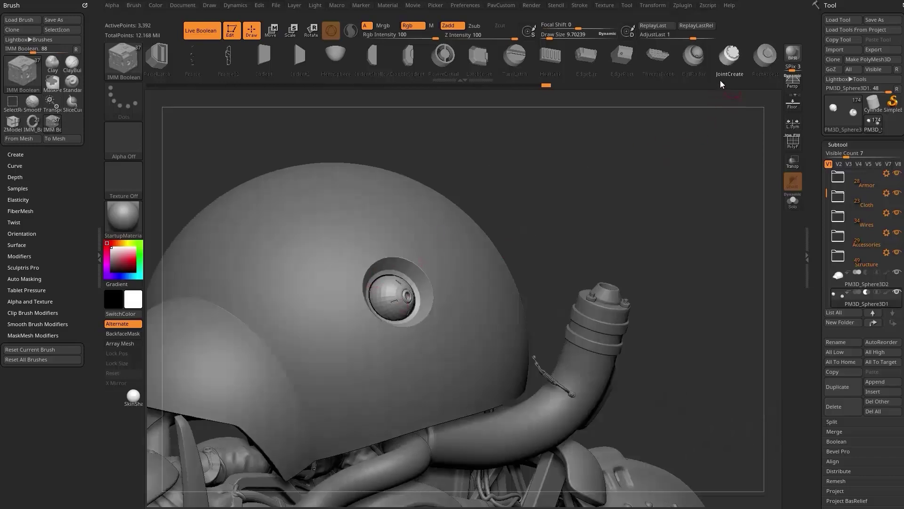
left_click(759, 59)
left_click(725, 60)
left_click(761, 55)
key("q")
mouse_move(622, 162)
left_mouse_down()
mouse_move(605, 146)
mouse_move(598, 118)
left_mouse_up()
- Place a second PortAccess cutter beside the first on the shell and preview both cuts without the wireframe
key("w")
left_click_drag(434, 253, 474, 241)
mouse_move(514, 237)
left_mouse_down()
mouse_move(522, 253)
mouse_move(514, 242)
left_mouse_up()
left_click_drag(679, 183, 535, 228)
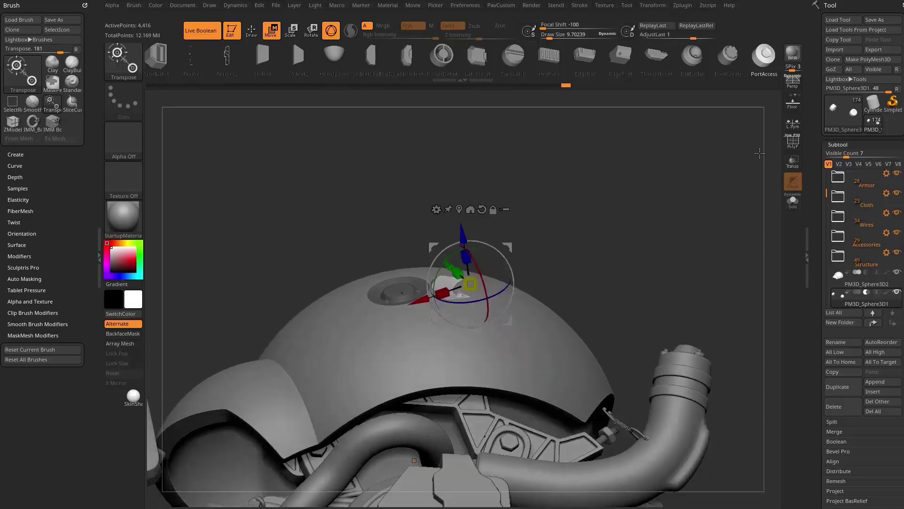
key("shift+f")
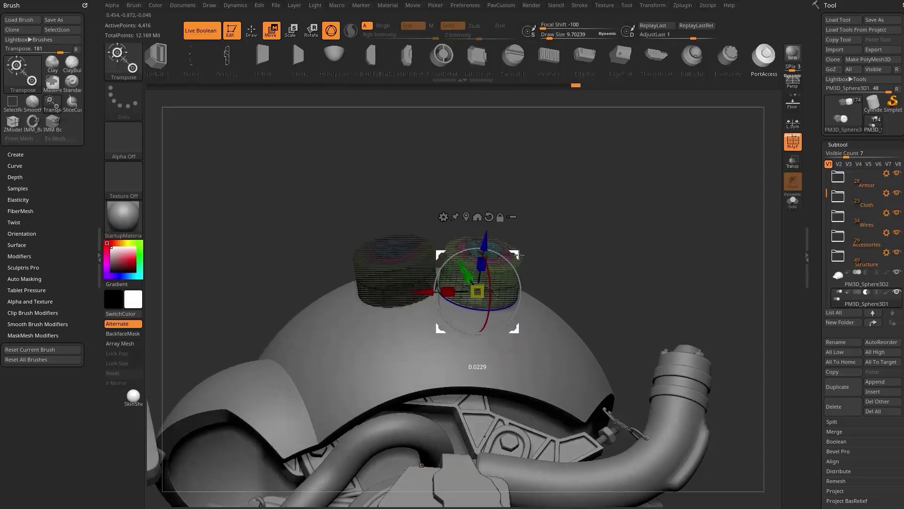
key("q")
mouse_move(585, 193)
left_mouse_down()
mouse_move(617, 230)
mouse_move(777, 151)
left_mouse_up()
key("shift+f")
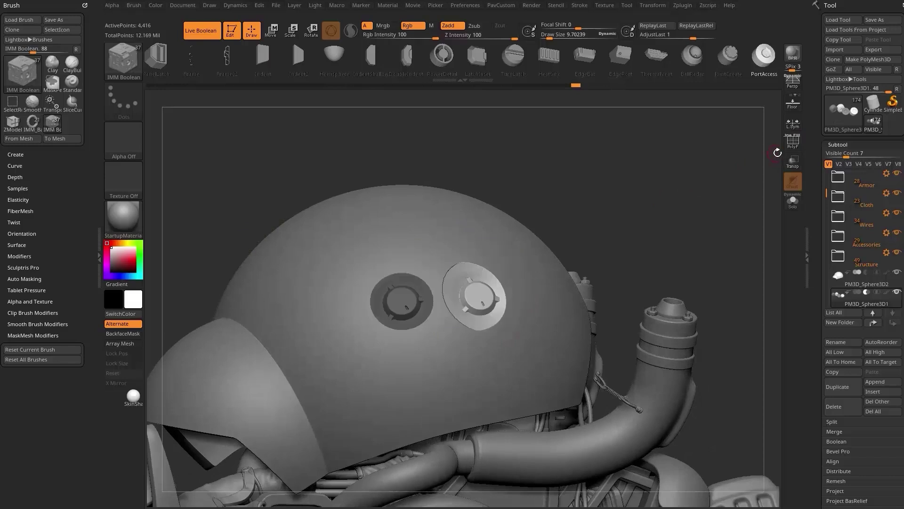
- Undo the second PortAccess cutter and the insert changes made with the boolean brush
key("ctrl+z")
key("ctrl+z")
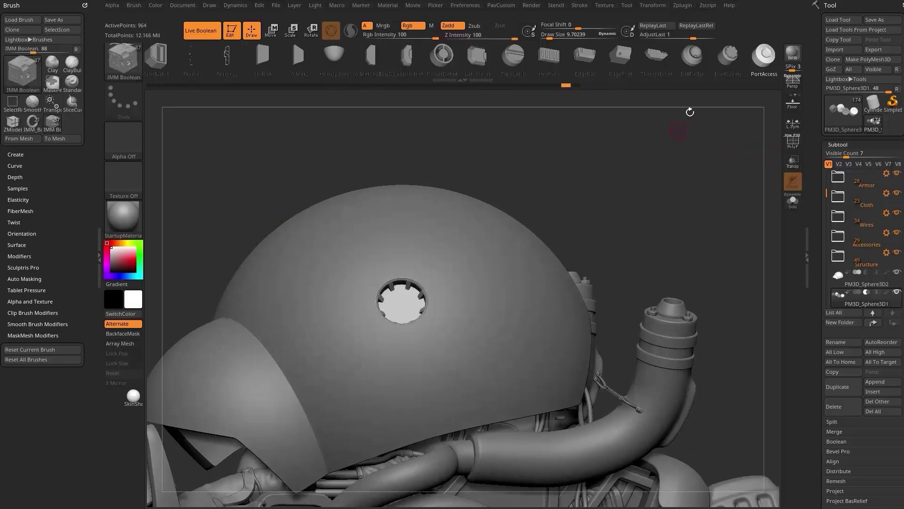
key("ctrl+z")
- Set the cutter back to the Cylinder16 primitive and adjust it to cut a small round hole in the shell's side
mouse_move(687, 159)
left_mouse_down()
mouse_move(680, 142)
mouse_move(684, 156)
mouse_move(670, 163)
mouse_move(722, 167)
left_mouse_up()
key("2")
key("w")
left_click(449, 57)
mouse_move(455, 244)
left_mouse_down()
mouse_move(430, 263)
mouse_move(460, 237)
left_mouse_up()
left_click_drag(705, 162, 674, 179)
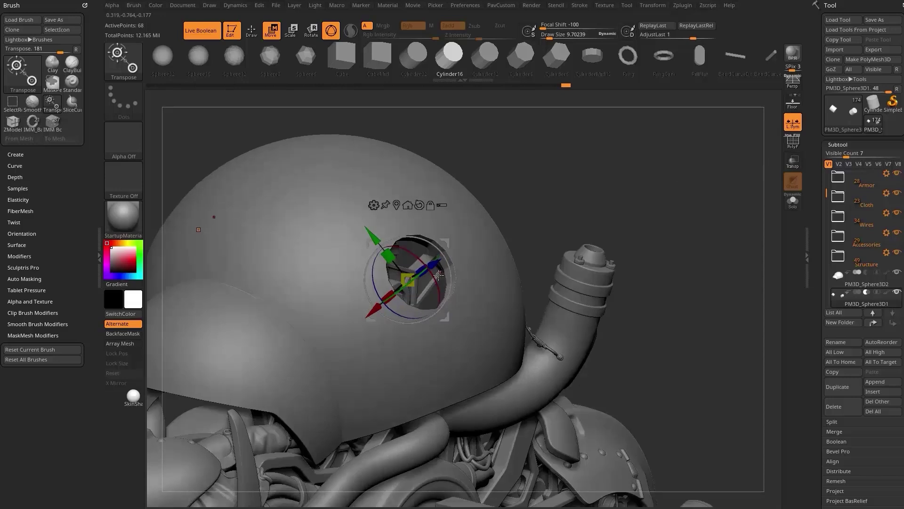
left_click_drag(405, 277, 303, 372)
left_click_drag(556, 183, 650, 185)
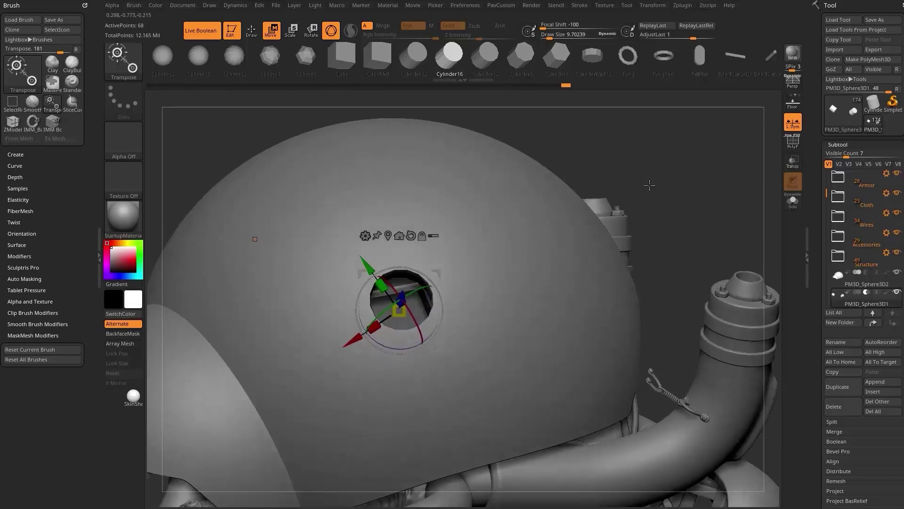
- Stretch the cylinder cutter into a rounded slot shape with the Extender deformer
left_click(365, 235)
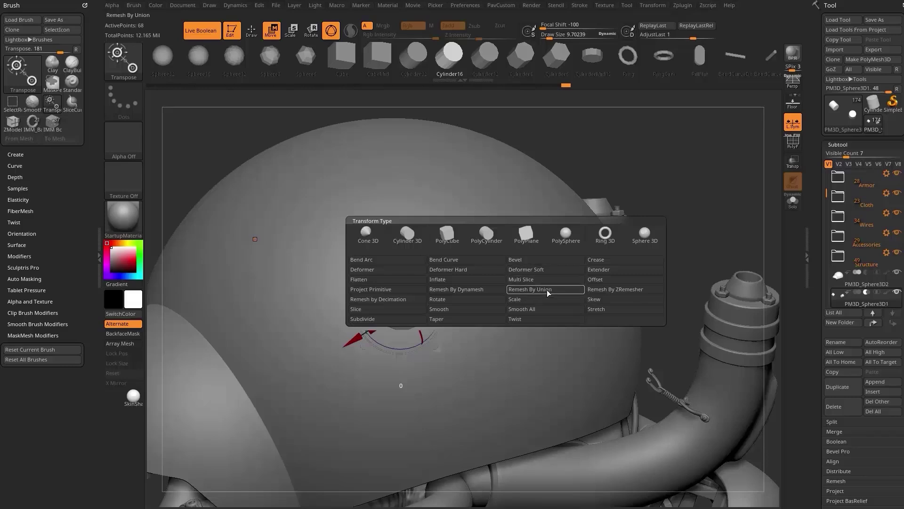
left_click(612, 269)
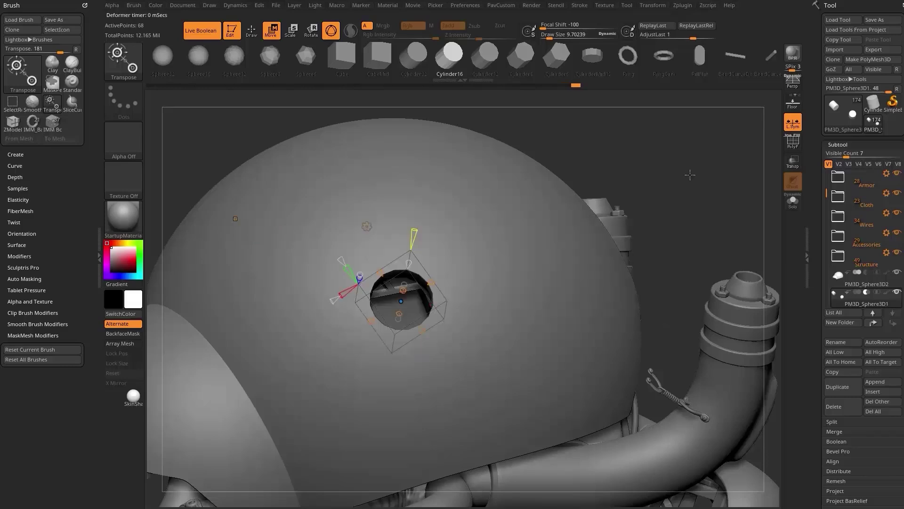
left_click_drag(689, 175, 683, 219)
key("shift+f")
left_click_drag(372, 323, 359, 332)
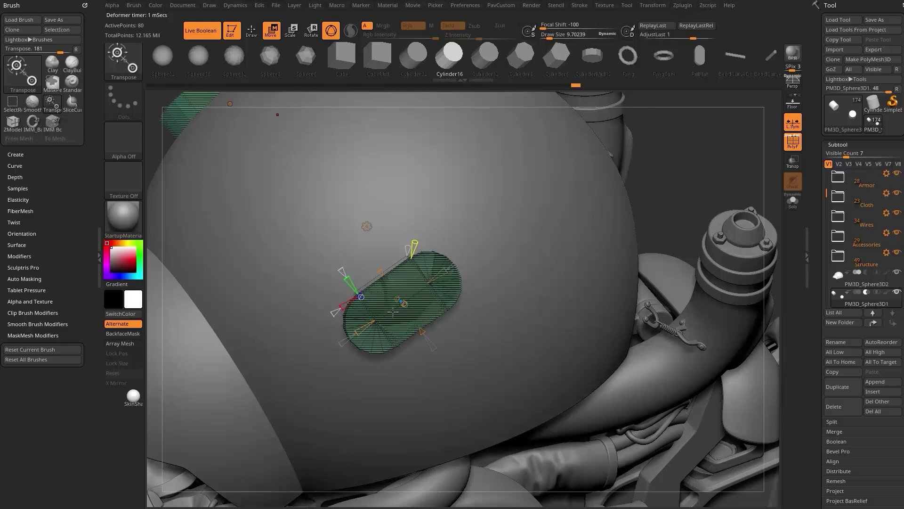
mouse_move(710, 138)
left_mouse_down("alt")
mouse_move(713, 151)
mouse_move(710, 136)
left_mouse_up("alt")
- Turn the slot cutter upright and copy it along the shell's side to form a row of three, angled to the surface
key("w")
left_click_drag(441, 348, 457, 295)
left_click_drag(663, 155, 634, 160)
left_click_drag(466, 282, 653, 299, "ctrl")
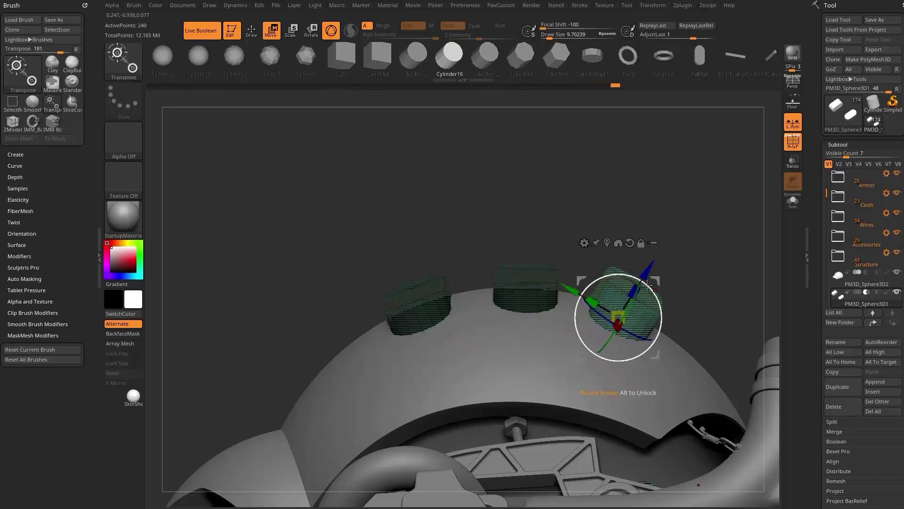
- Preview the three slot cuts with the wireframe hidden and switch to the Standard brush
key("q")
left_click_drag(680, 222, 543, 275)
left_click(793, 141)
mouse_move(658, 206)
left_mouse_down()
mouse_move(642, 208)
mouse_move(664, 193)
left_mouse_up()
key("b")
key("s")
key("t")
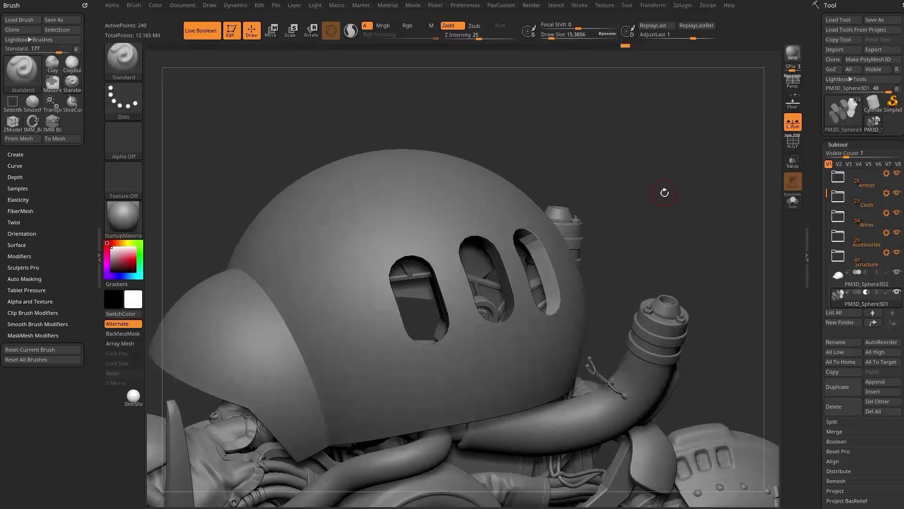
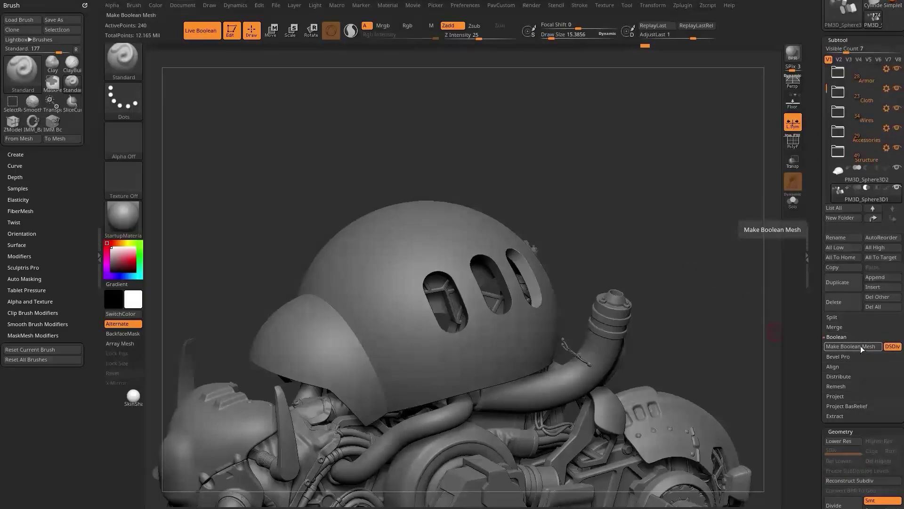
- Show only the shell and its cutter subtools and generate the Boolean mesh from them
left_click(897, 187)
left_click(896, 168)
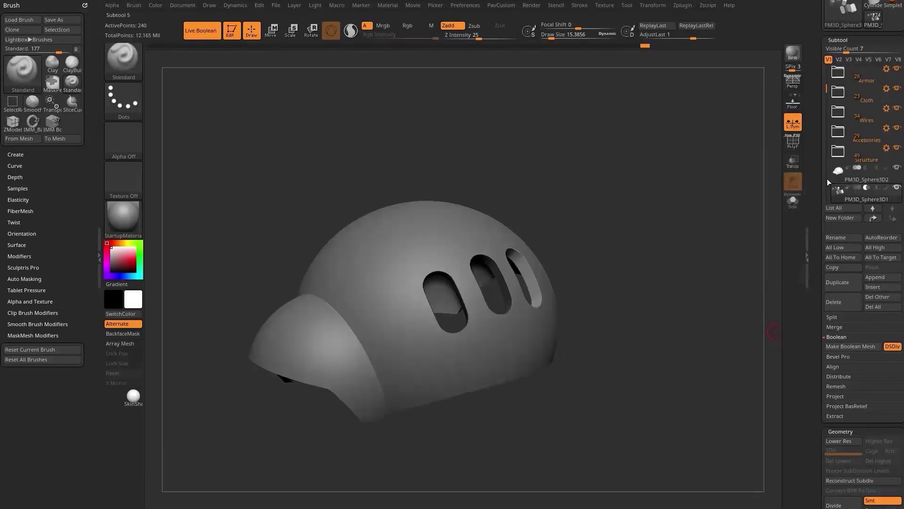
left_click(868, 344)
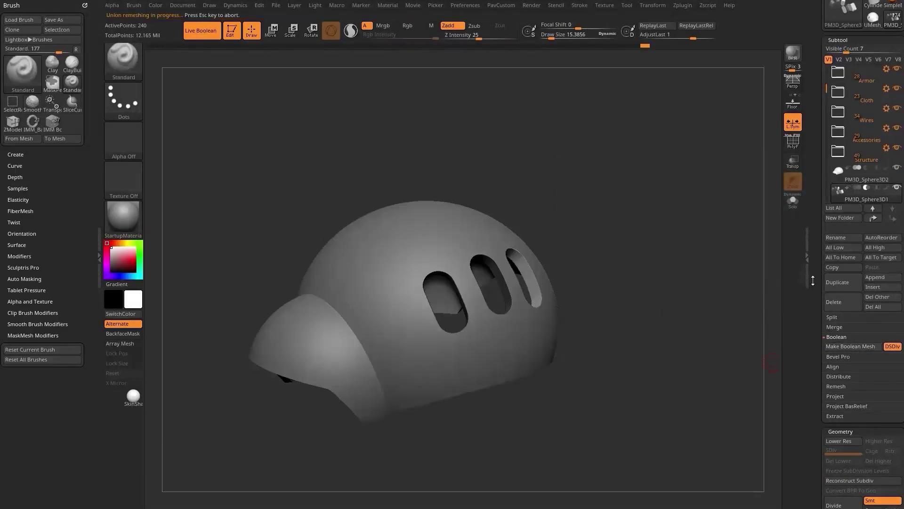
- Open the generated UMesh tool and inspect its topology with the polygroup wireframe on
left_click_drag(812, 281, 815, 326)
left_click(875, 131)
left_click_drag(646, 158, 461, 351, "alt")
key("shift+f")
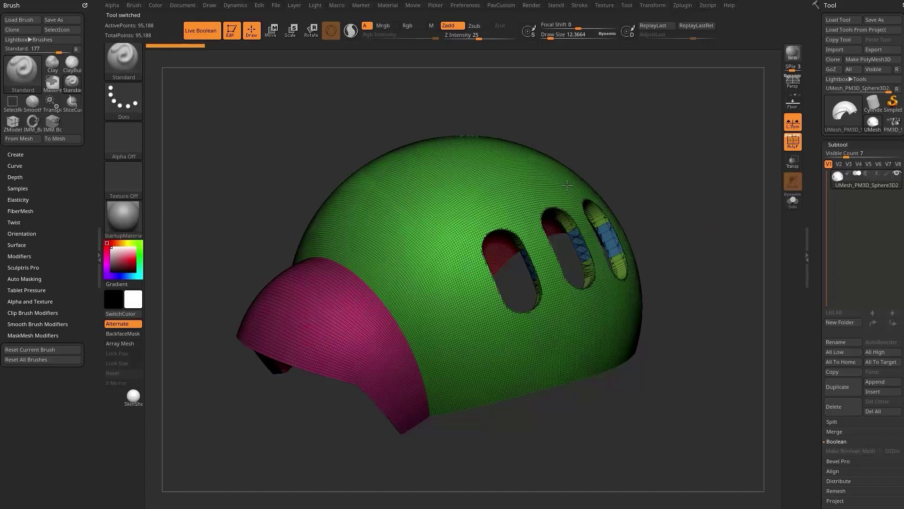
left_click_drag(650, 198, 578, 267)
key("s")
left_click(648, 225)
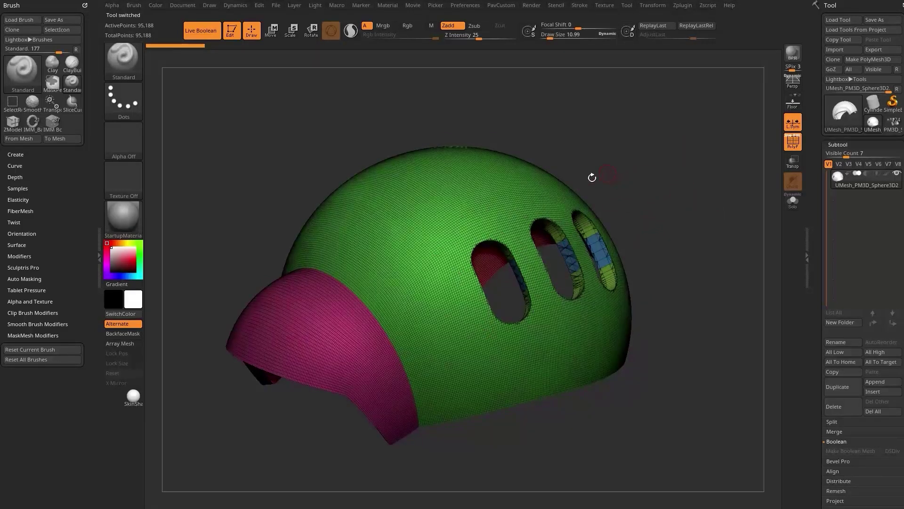
- Isolate the shell's outer brow and dome polygroups and delete the hidden inner and edge geometry
left_click(337, 318, "ctrl+shift")
left_click(530, 189, "ctrl+shift")
left_click_drag(615, 142, 624, 193, "ctrl+shift")
key("1")
left_click(691, 228)
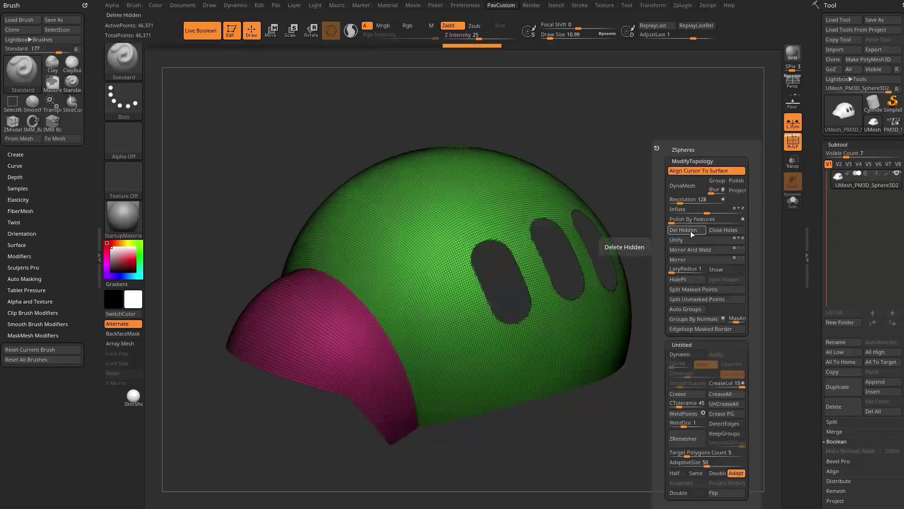
- Remesh the outer surface with ZRemesher using Half, Adapt, Adaptive Size 0 and Keep Groups
left_click(674, 473)
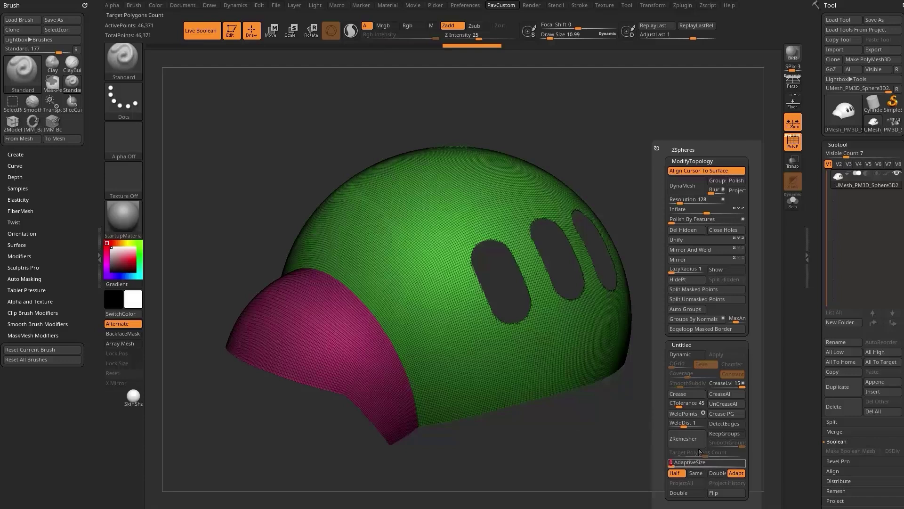
left_click(725, 434)
left_click(686, 438)
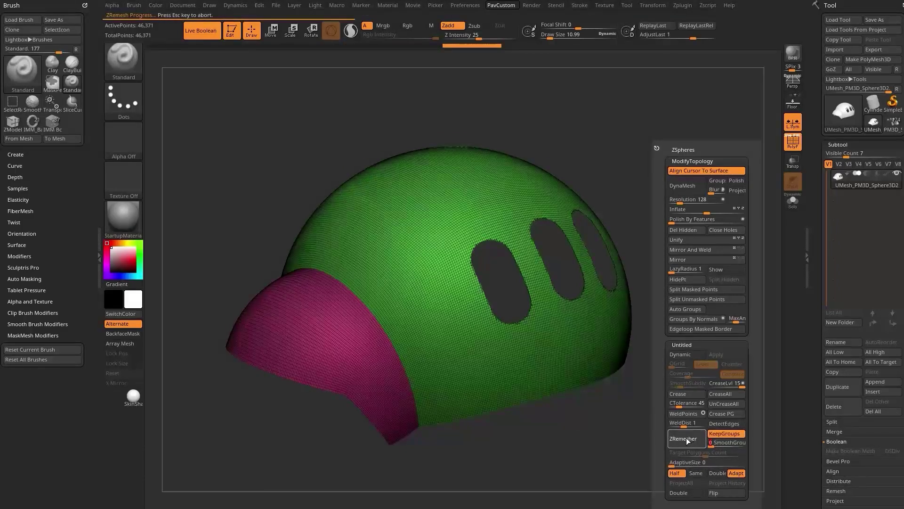
key("Escape")
left_click(685, 440)
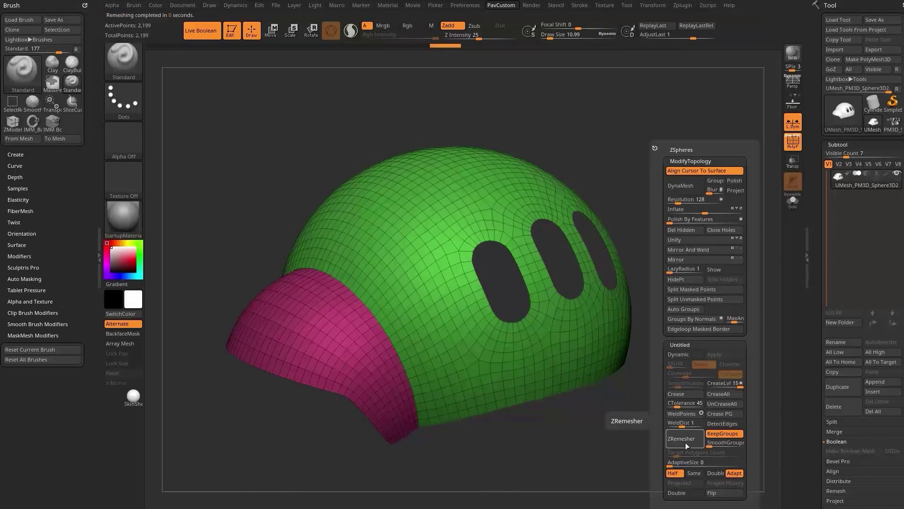
- Extrude all polygons of the remeshed shell with ZModeler's QMesh to give it thickness
mouse_move(721, 216)
left_mouse_down()
mouse_move(620, 234)
mouse_move(660, 237)
mouse_move(663, 183)
mouse_move(693, 187)
mouse_move(658, 244)
left_mouse_up()
key("s")
key("s")
left_click(667, 222)
key("b")
key("z")
key("m")
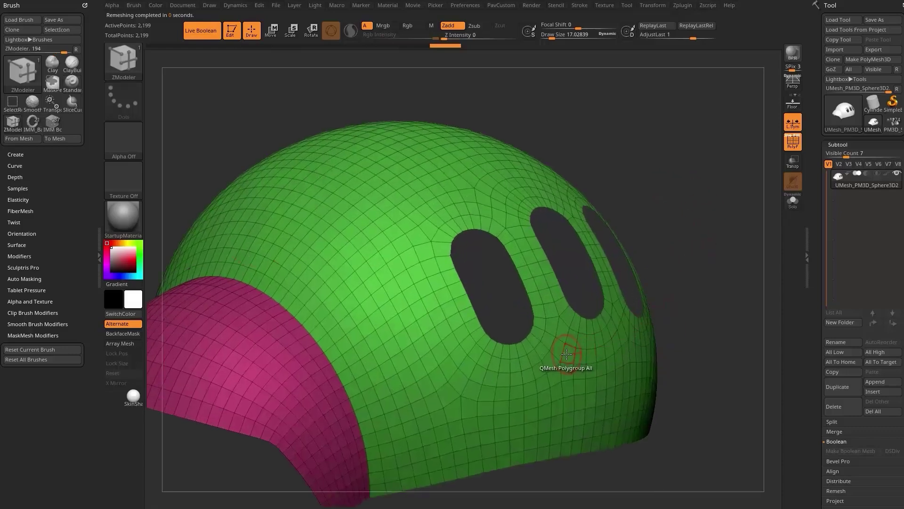
left_click_drag(567, 356, 629, 362)
- Flip the normals of the thickened hood shell
key("3")
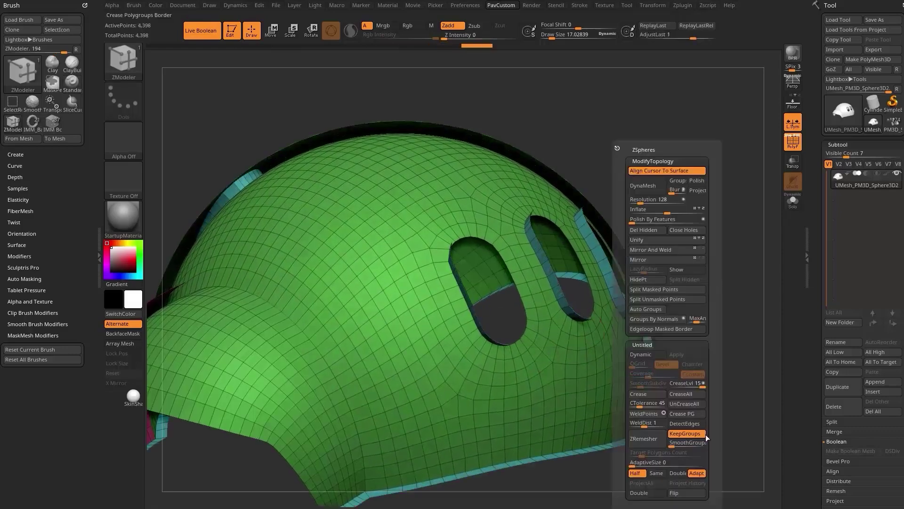
left_click(674, 492)
left_click_drag(702, 228, 725, 238)
left_click_drag(660, 136, 660, 224, "alt")
- Inset the thickness faces around the slots and shell border with ZModeler's Inset, using the Polygroup All target and Legacy mode
key("space")
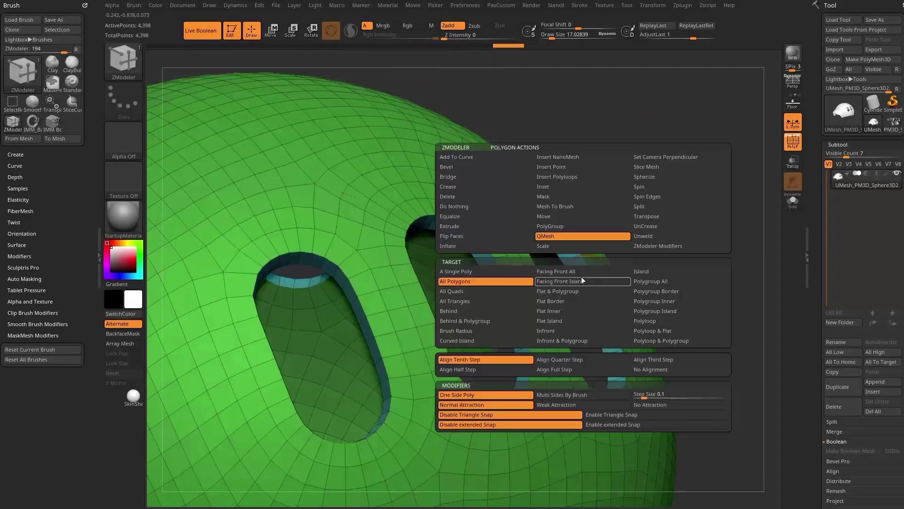
left_click(556, 187)
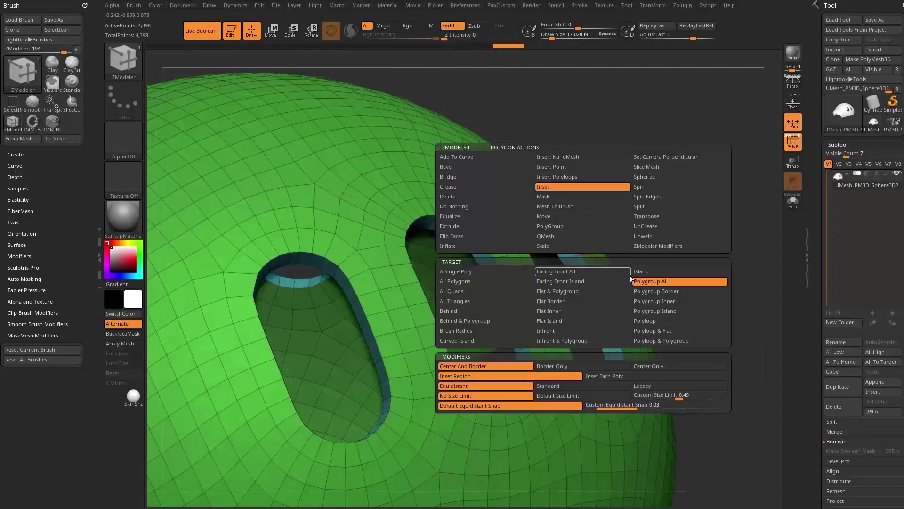
left_click(643, 385)
left_click(578, 272)
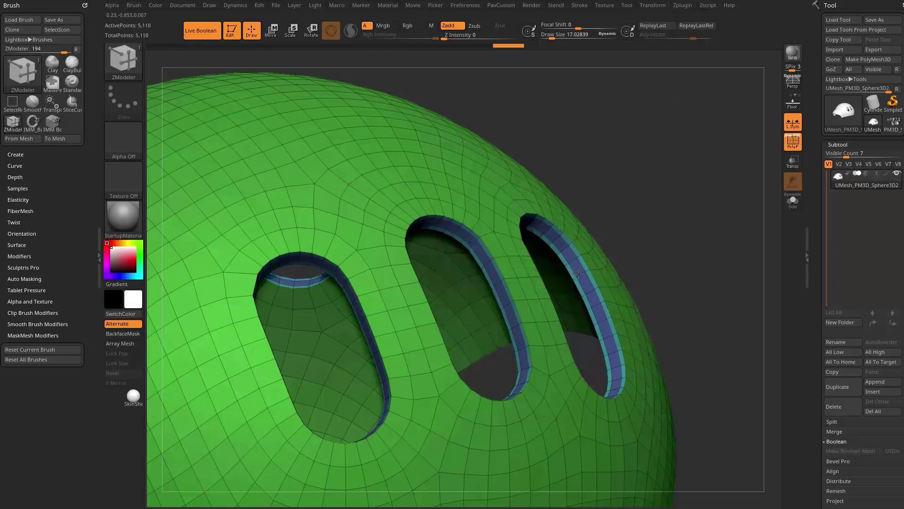
- Use ZModeler's QMesh with the Polygroup All target on the inset strip along the slot rims
key("space")
left_click(544, 236)
left_click(631, 281)
key("ctrl")
mouse_move(577, 268)
left_mouse_down()
mouse_move(553, 272)
mouse_move(561, 271)
left_mouse_up()
- Turn on Dynamic Subdivision for the hood and hide the polyframe to check the smoothed surface
mouse_move(652, 292)
left_mouse_down("alt")
mouse_move(651, 237)
mouse_move(657, 244)
left_mouse_up("alt")
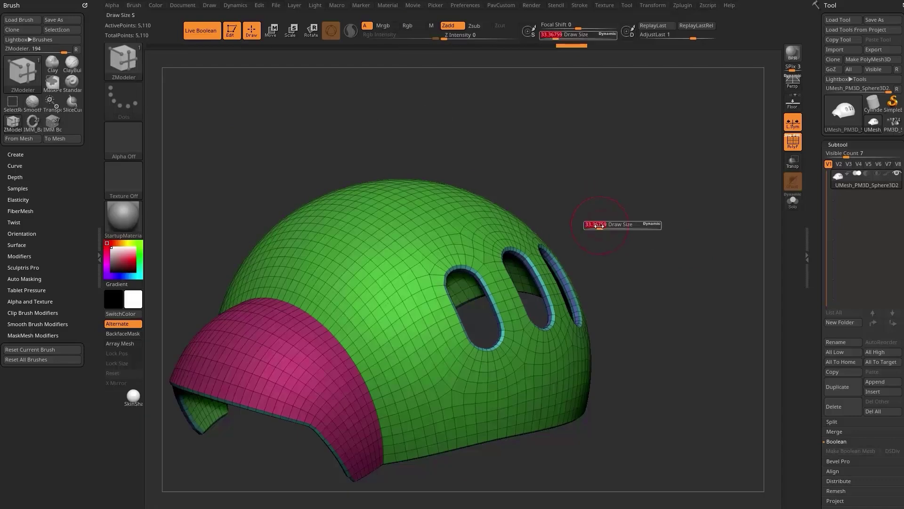
left_click_drag(601, 228, 652, 220)
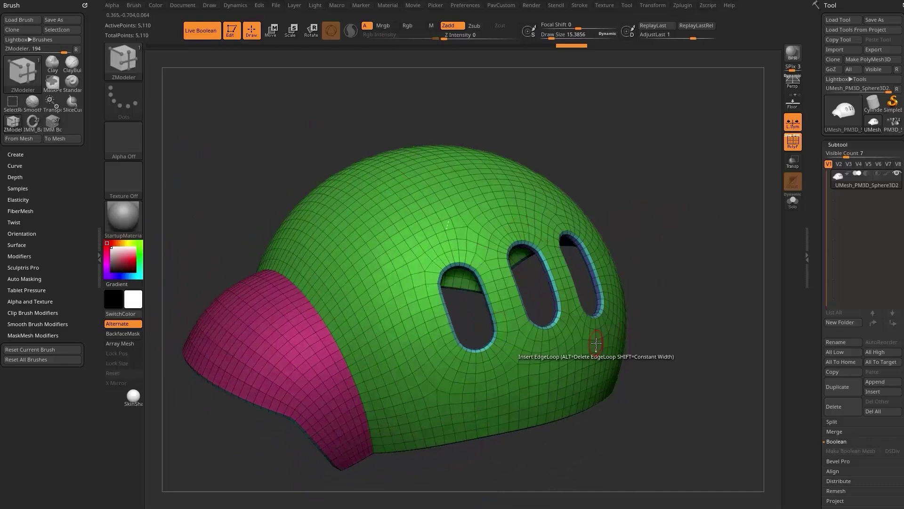
left_click_drag(652, 179, 664, 217, "alt")
left_click_drag(566, 241, 803, 197)
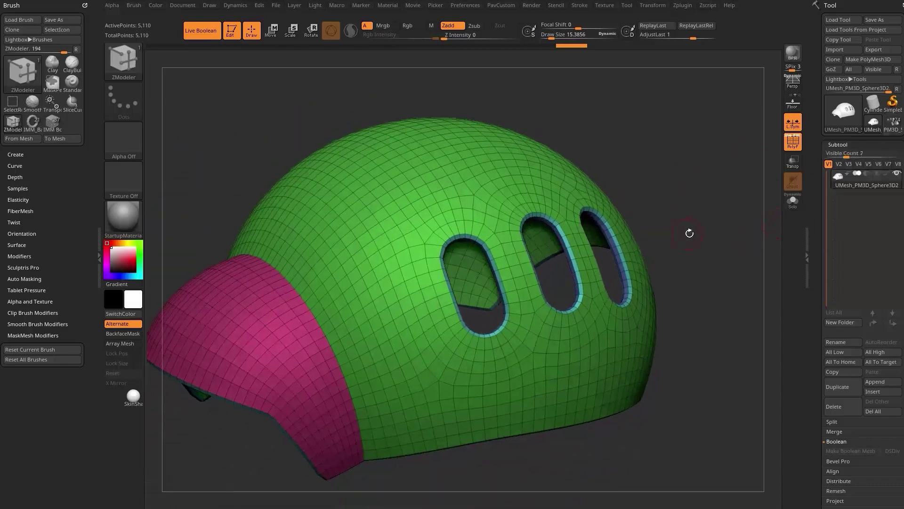
key("2")
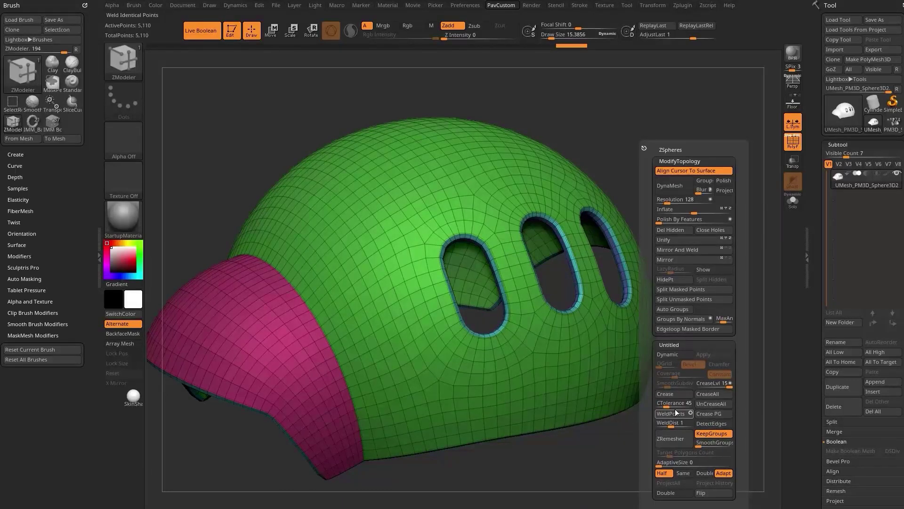
left_click(674, 354)
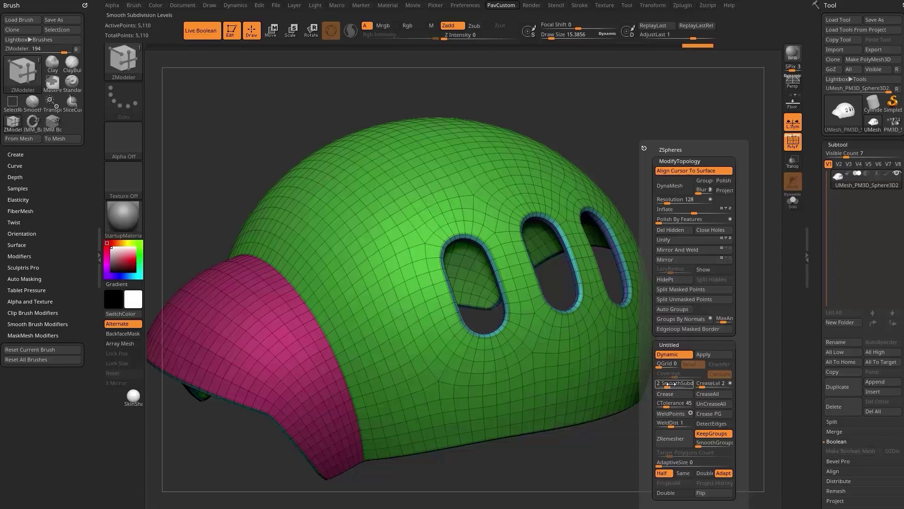
key("shift+f")
mouse_move(767, 165)
left_mouse_down()
mouse_move(712, 208)
mouse_move(692, 325)
left_mouse_up()
- Switch back to the main bison tool and append the UMesh hood as a subtool
left_click(882, 134)
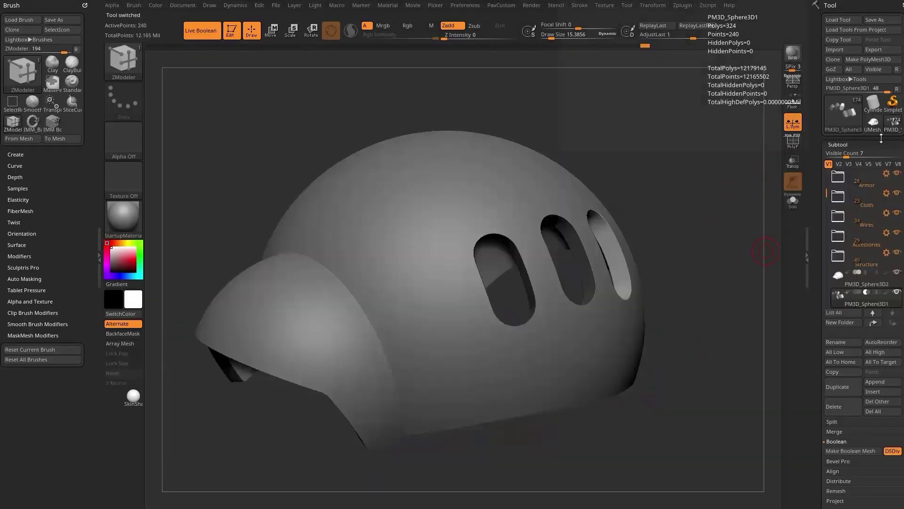
left_click(873, 382)
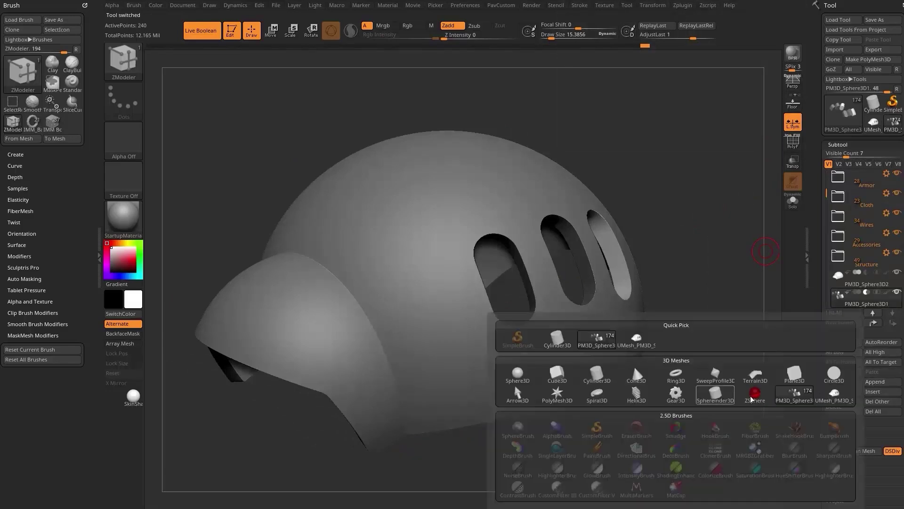
left_click(833, 394)
- Delete the old PM3D_Sphere3D2 hood and the PM3D_Sphere3D1 slot cutter subtools
left_click(865, 282)
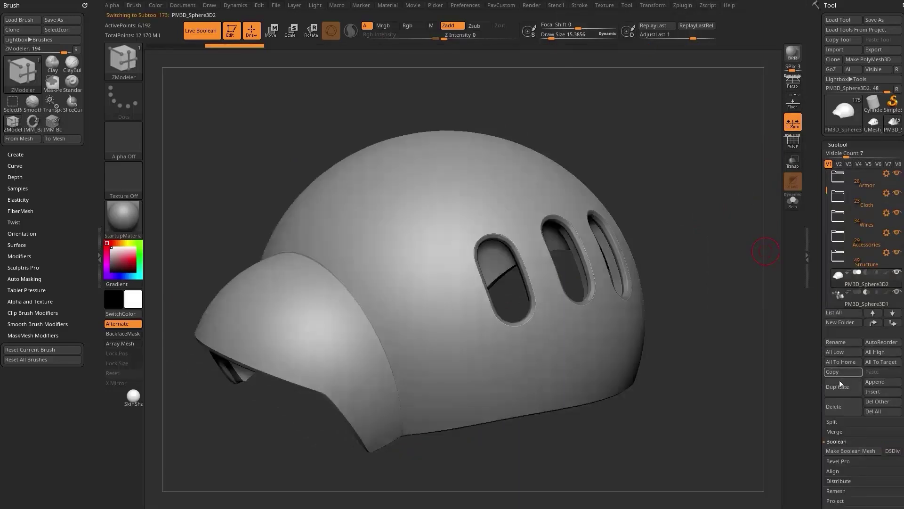
left_click(838, 410)
left_click(832, 424)
left_click(837, 410)
- Check the new hood's polyframe and apply its Dynamic Subdivision to the mesh
left_click(794, 142)
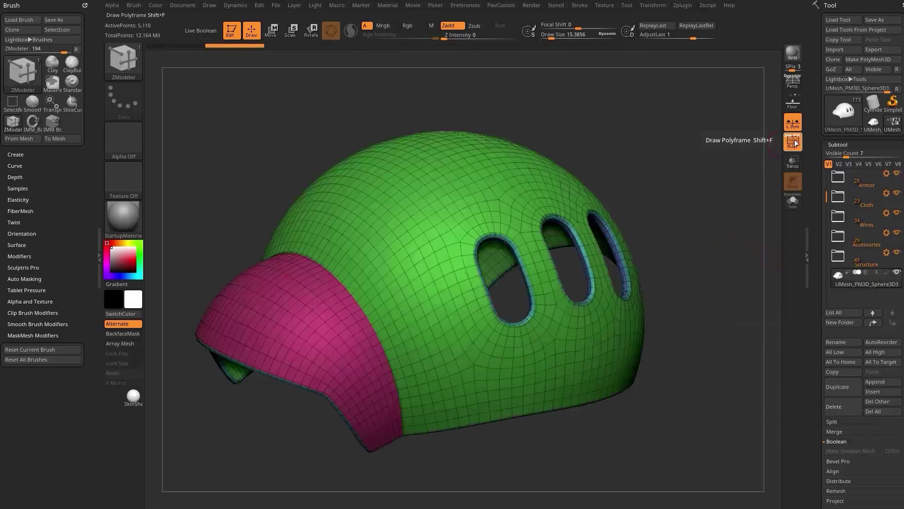
left_click_drag(754, 174, 734, 187)
left_click(794, 142)
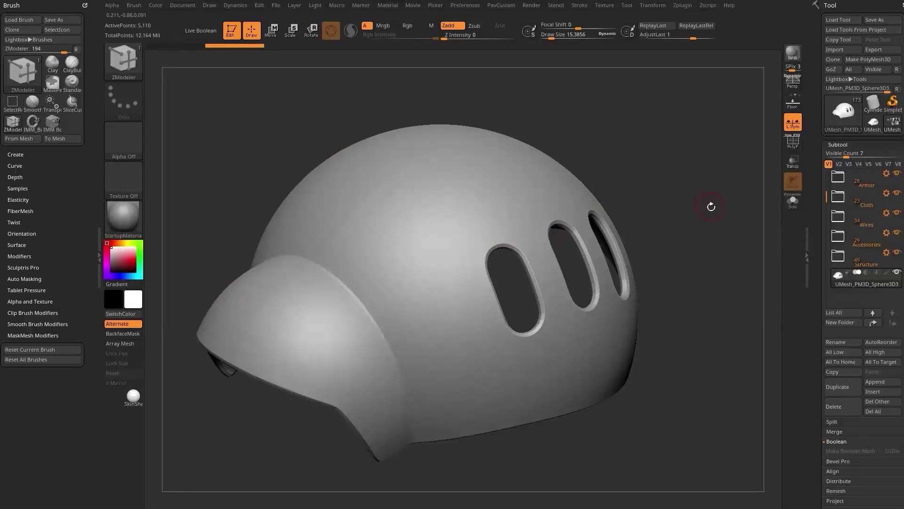
key("2")
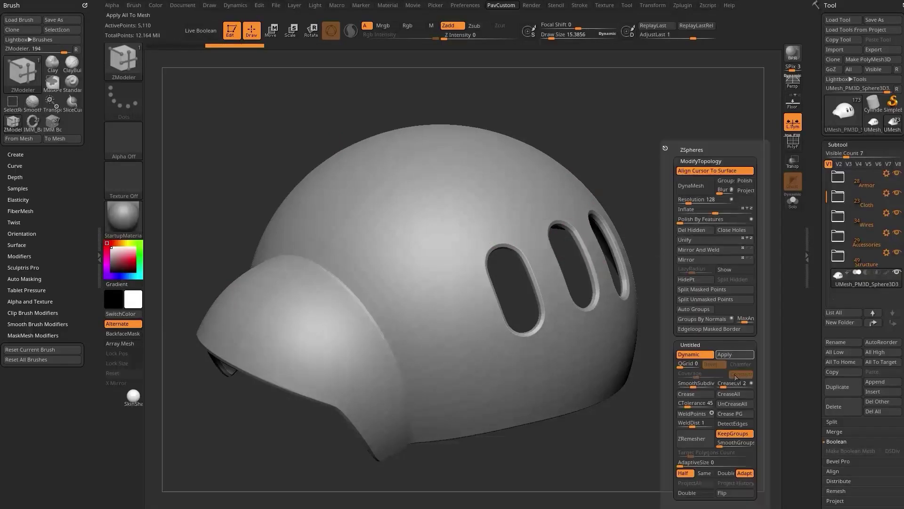
left_click(737, 355)
left_click_drag(696, 196, 679, 192, "alt")
mouse_move(669, 156)
left_mouse_down("alt")
mouse_move(694, 184)
mouse_move(662, 180)
mouse_move(669, 181)
left_mouse_up("alt")
- Try stamping a Chisel3D brush shape onto the dome above the slots with draw size 10.99
key("s")
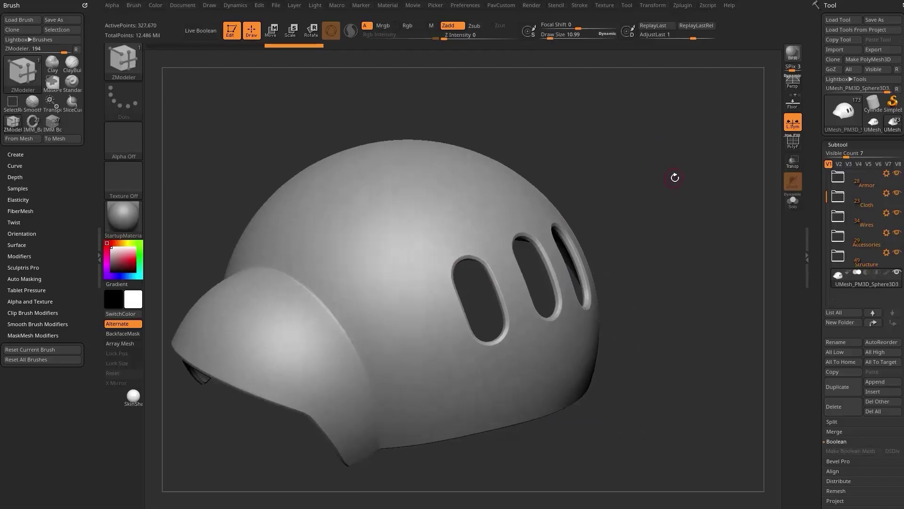
key("b")
key("c")
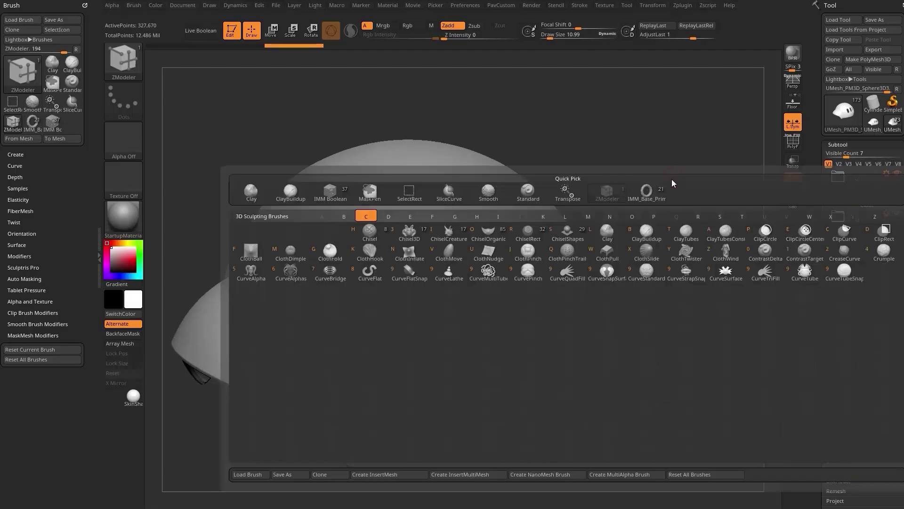
key("3")
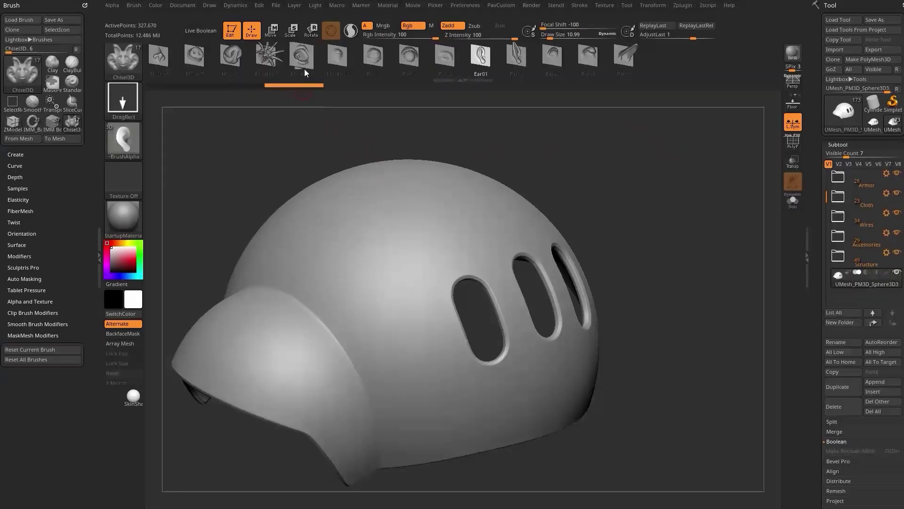
left_click(303, 66)
left_click_drag(456, 243, 519, 289)
left_click_drag(694, 206, 695, 212)
key("ctrl+z")
- Subdivide the hood one more level and test the same Chisel3D stamp on the dome
key("ctrl+d")
left_click_drag(447, 239, 491, 266)
mouse_move(677, 185)
left_mouse_down()
mouse_move(691, 189)
mouse_move(683, 199)
left_mouse_up()
key("ctrl+z")
- Try stamping the ChiselRect brush's Rivot01 and Rivot02 shapes onto the dome above the slots
key("b")
left_click(528, 245)
left_click_drag(373, 58, 518, 57)
key("Right")
key("Right")
key("Right")
key("Right")
key("Right")
key("Right")
key("Right")
key("Right")
key("Right")
key("Right")
key("Right")
key("Right")
key("Right")
key("Right")
key("Right")
key("Right")
key("Right")
key("Right")
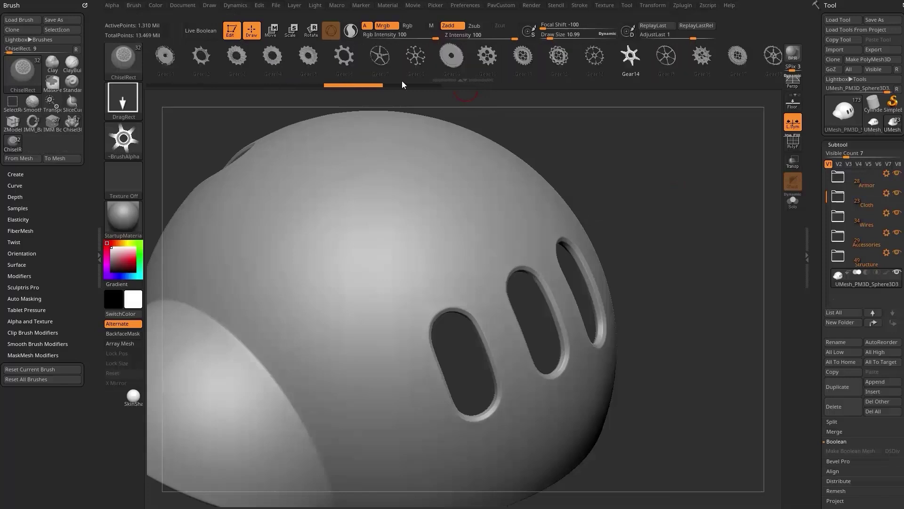
left_click(494, 56)
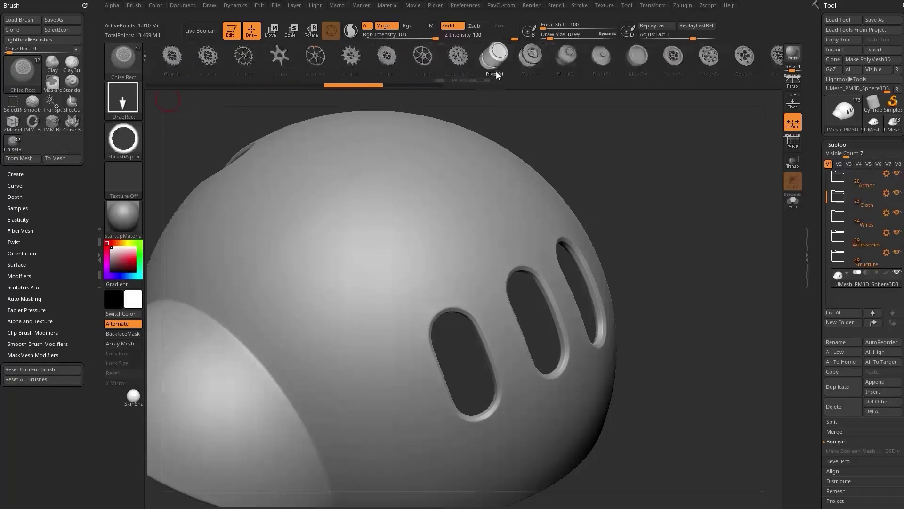
left_click_drag(449, 244, 548, 239)
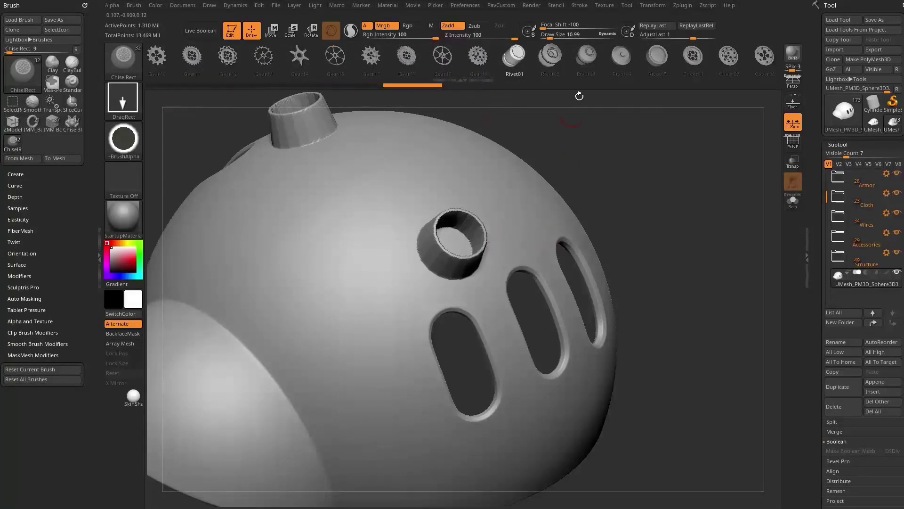
left_click(550, 56)
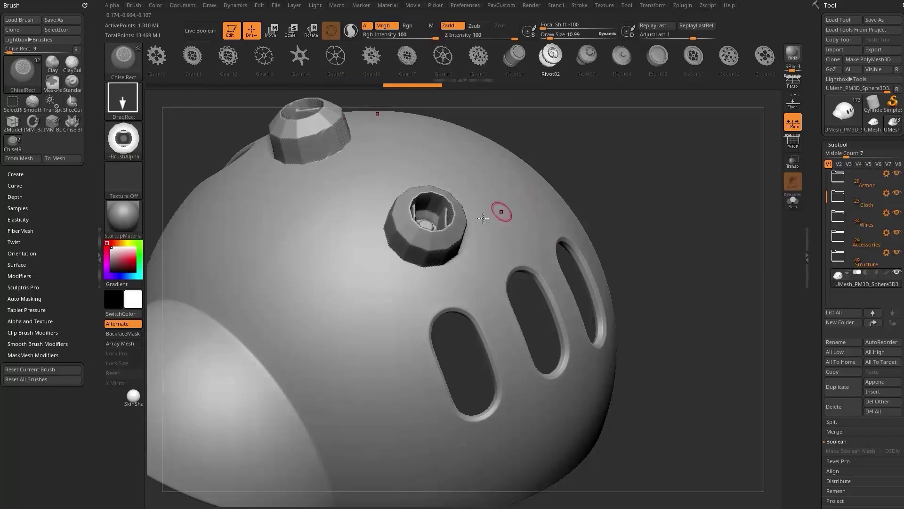
mouse_move(278, 157)
right_mouse_down()
mouse_move(632, 133)
mouse_move(416, 203)
mouse_move(571, 202)
mouse_move(622, 168)
mouse_move(648, 167)
right_mouse_up()
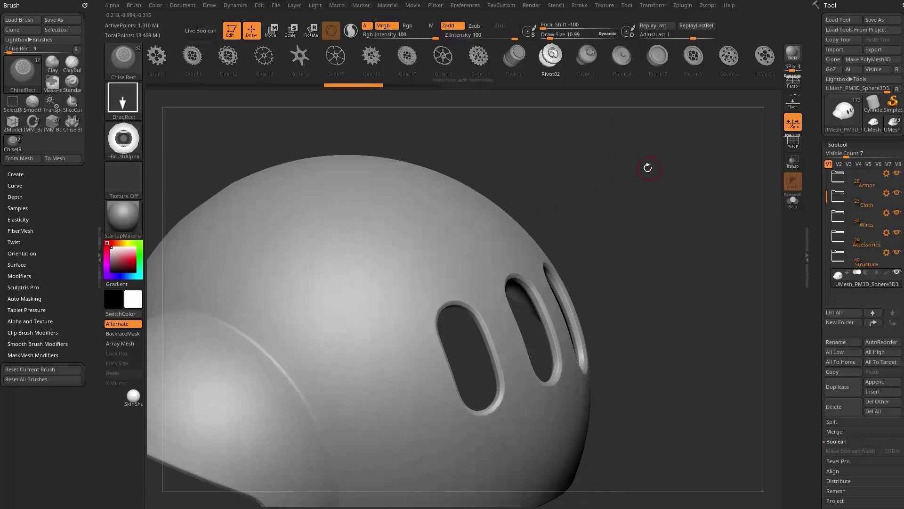
- Try stamping the Chisel3D brush's Mouth01 shape onto the dome above the slots
key("b")
key("3")
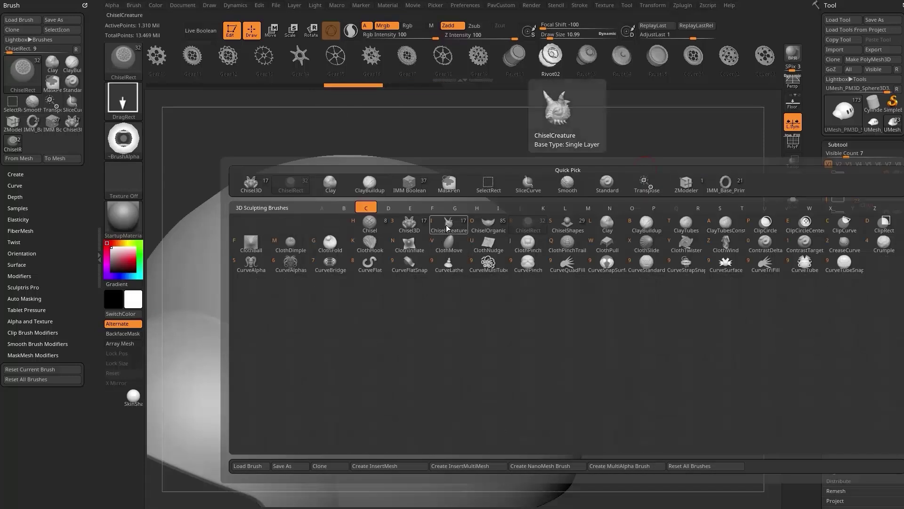
left_click_drag(409, 234, 462, 268)
right_click_drag(664, 208, 434, 276)
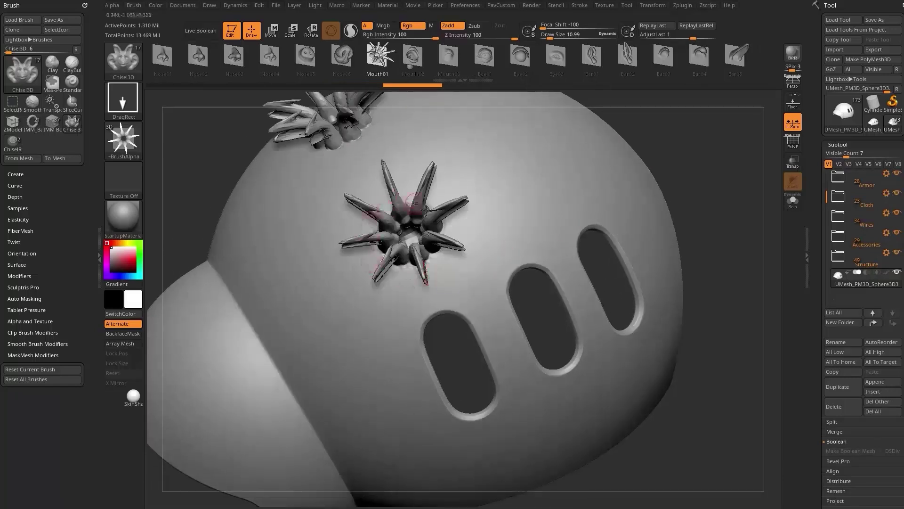
right_click_drag(712, 167, 439, 227)
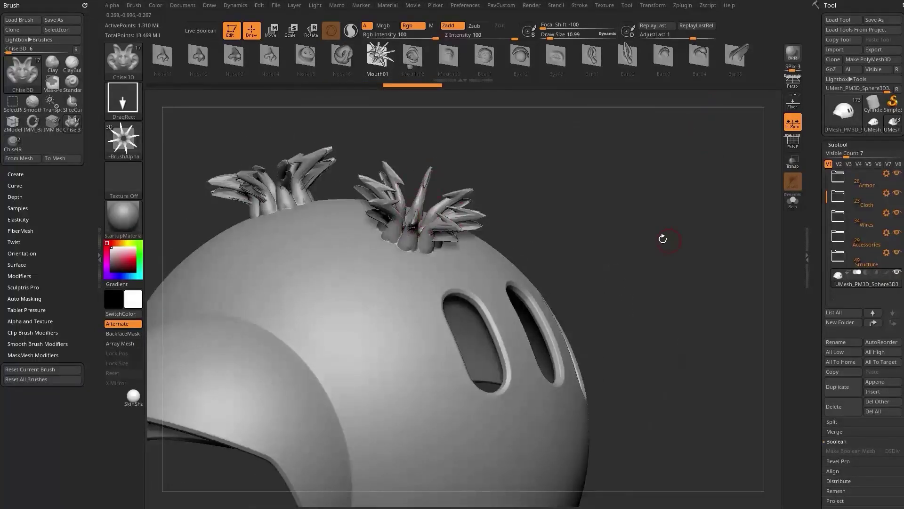
key("ctrl+z")
- Try stamping the Chisel3D brush's Mouth02 shape onto the dome with BackfaceMask enabled
left_click(413, 56)
left_click_drag(420, 244, 466, 276)
right_click_drag(651, 218, 677, 244)
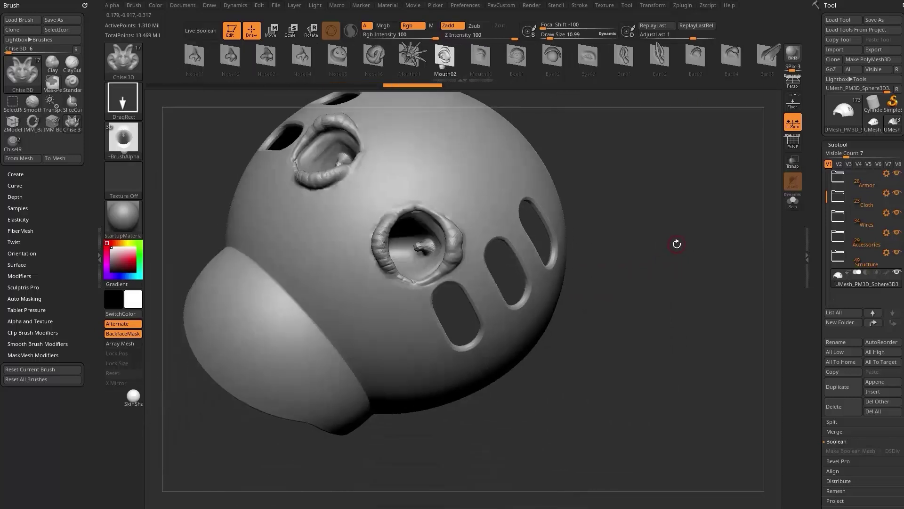
key("ctrl+z")
- Try painting the Mouth02 shape across the dome with the Dots stroke, adjusted stroke settings and draw size 28.75
left_click(124, 99)
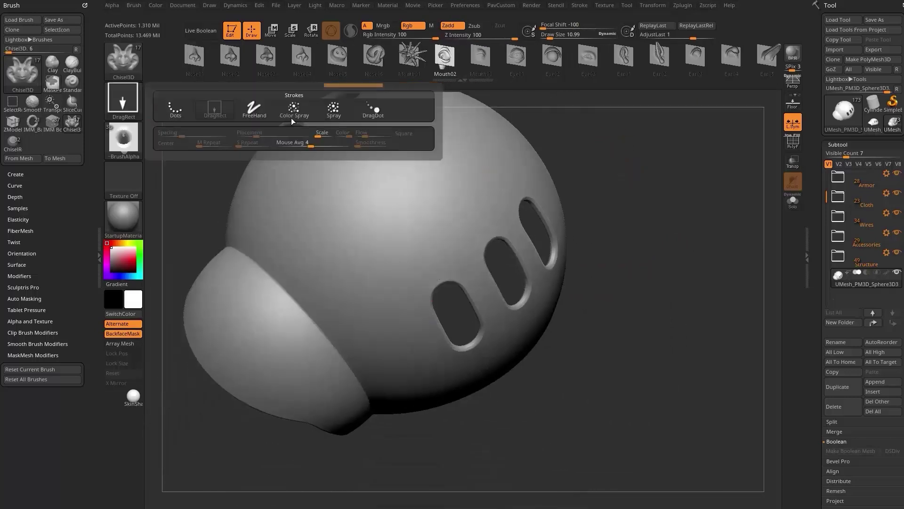
left_click(372, 111)
left_click(114, 110)
left_click(201, 111)
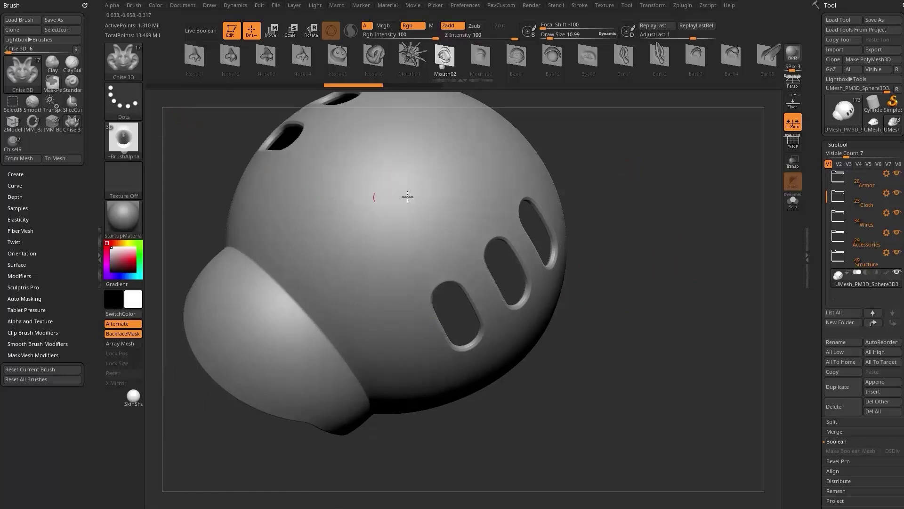
left_click(578, 6)
left_click(601, 122)
left_click(602, 123)
left_click(601, 140)
left_click(601, 151)
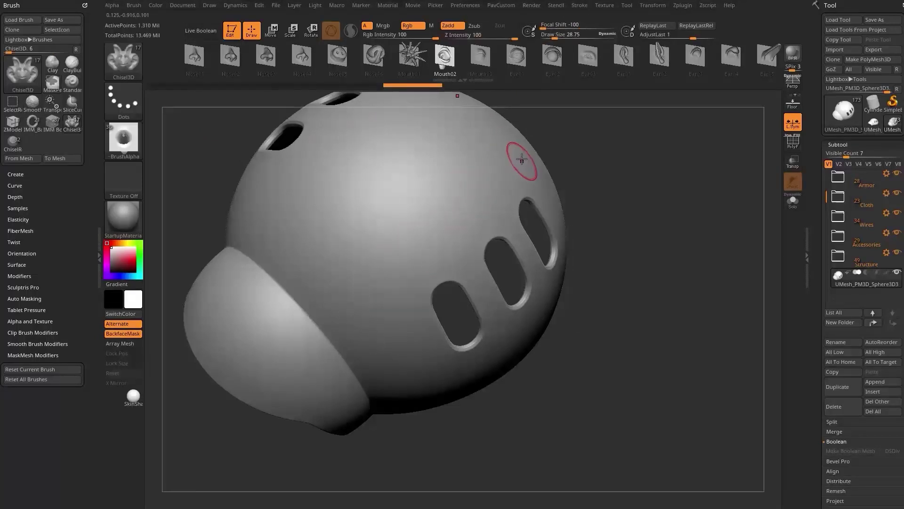
mouse_move(522, 159)
left_mouse_down()
mouse_move(380, 270)
mouse_move(439, 396)
left_mouse_up()
mouse_move(663, 256)
left_mouse_down()
mouse_move(662, 193)
mouse_move(702, 242)
mouse_move(677, 222)
left_mouse_up()
key("ctrl+z")
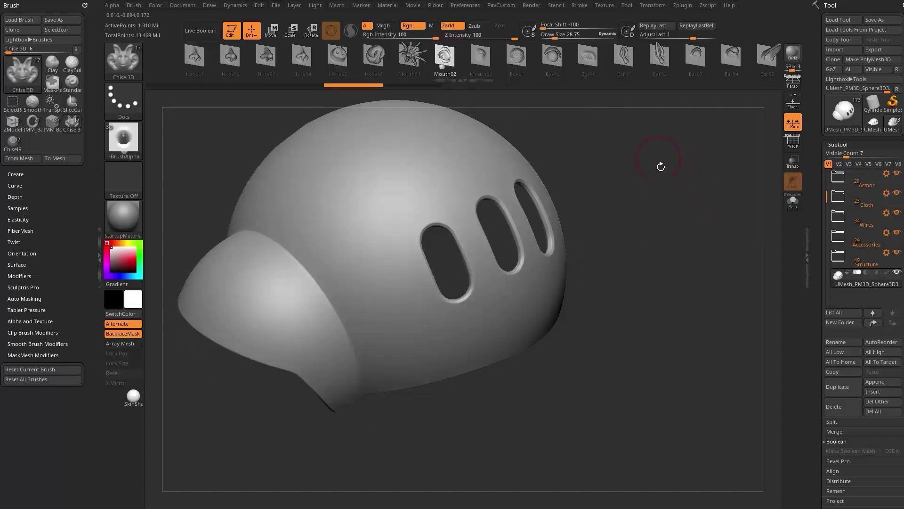
- Carve an angular panel line around the side slots with the Chisel brush's BrushTip 7 at draw size 6.3724
key("b")
key("c")
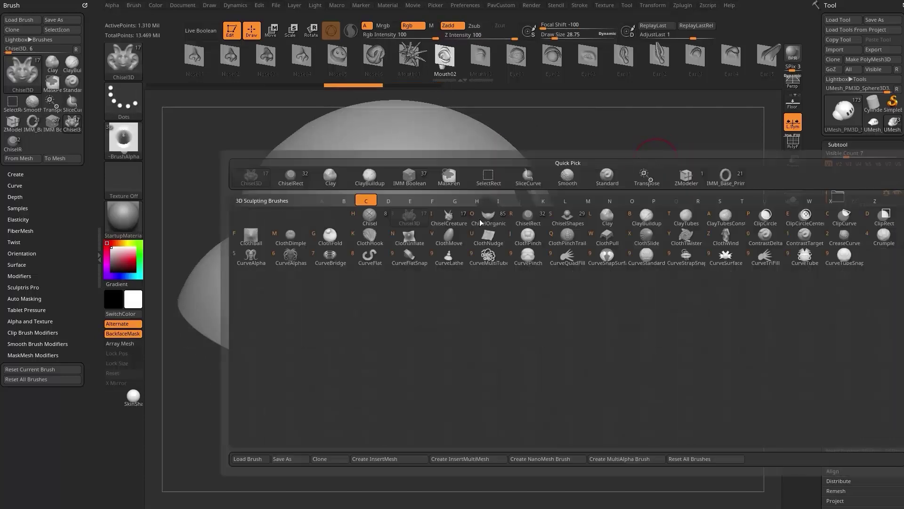
key("h")
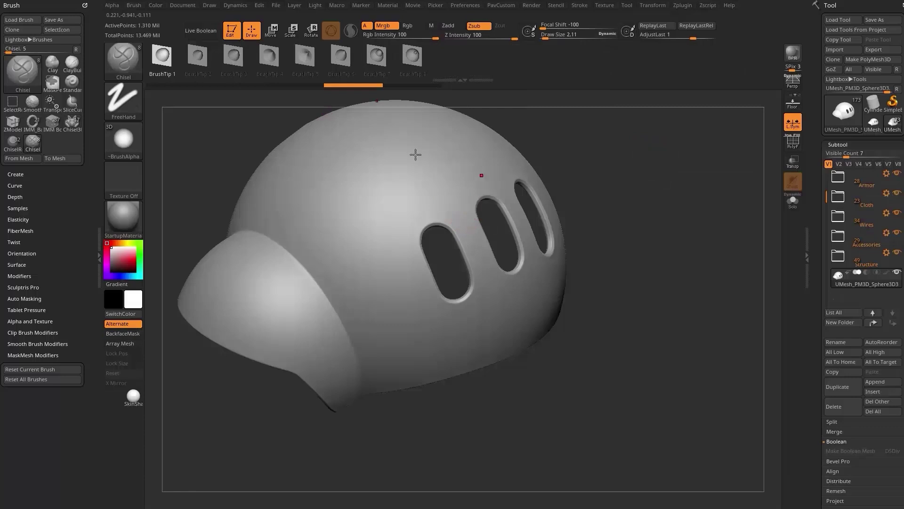
right_click_drag(415, 155, 595, 168)
left_click(375, 56)
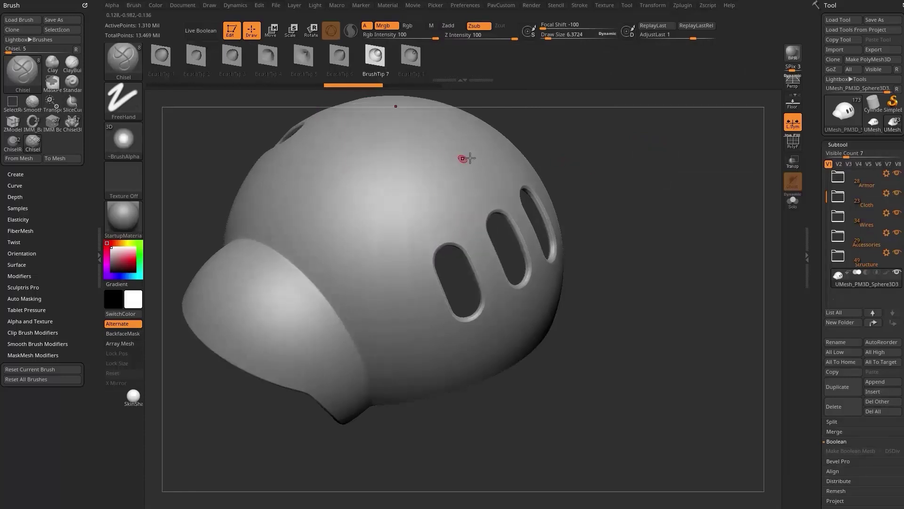
left_click_drag(354, 238, 411, 361)
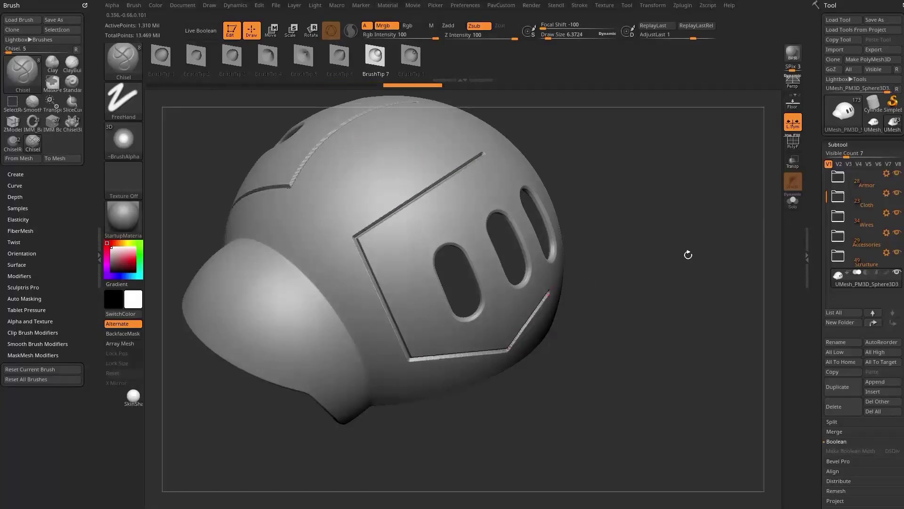
- Undo the carved panel lines and delete the hood shell's lower subdivision levels
right_click_drag(688, 255, 676, 251)
key("ctrl+z")
key("ctrl+z")
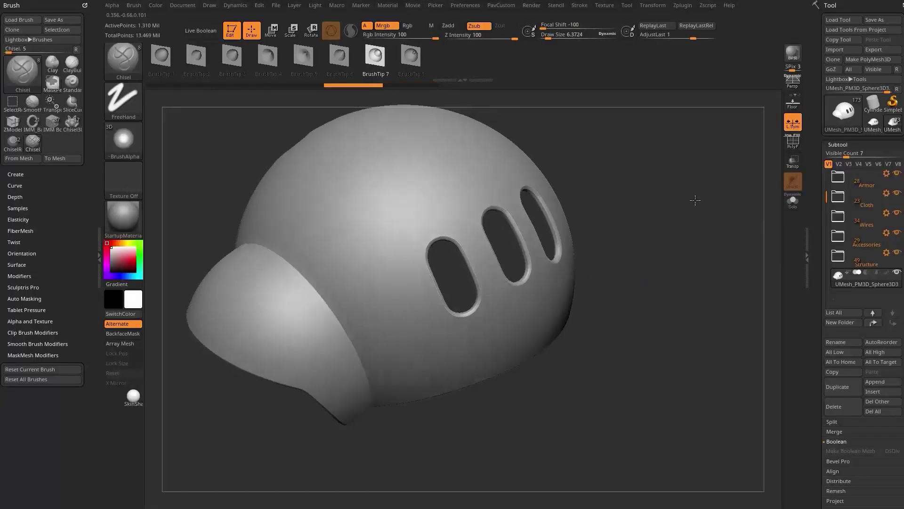
left_click_drag(818, 251, 815, 125)
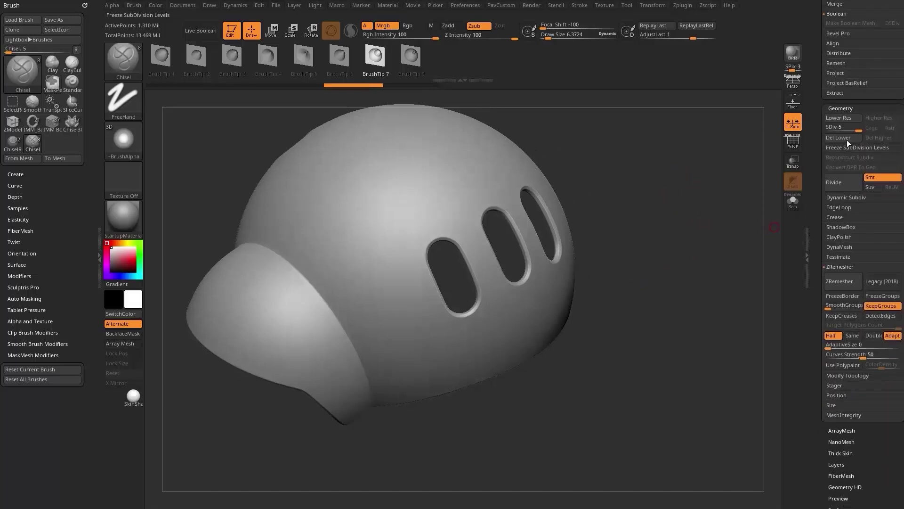
left_click(841, 138)
- Cut an angled panel out of the shell's lower rear corner, below the side slots, with the KnifeCurve brush at draw size 5.44
key("ctrl+shift+b")
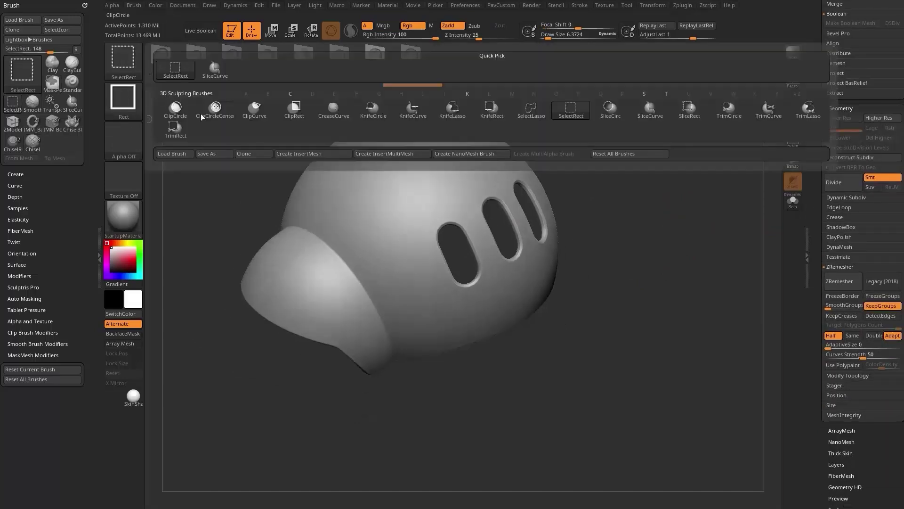
left_click(414, 116, "ctrl+shift")
mouse_move(671, 210)
left_mouse_down()
mouse_move(688, 203)
mouse_move(667, 205)
mouse_move(674, 226)
left_mouse_up()
key("s")
mouse_move(452, 405)
left_mouse_down()
mouse_move(451, 378)
mouse_move(474, 349)
mouse_move(502, 345)
left_mouse_up()
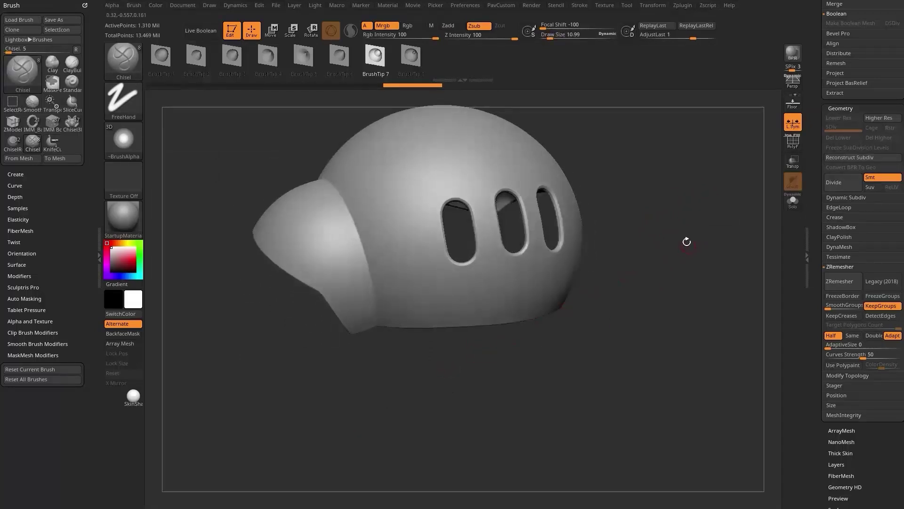
right_click(674, 237, "ctrl+shift")
mouse_move(647, 223)
left_mouse_down()
mouse_move(609, 281)
mouse_move(629, 273)
mouse_move(624, 282)
left_mouse_up()
key("s")
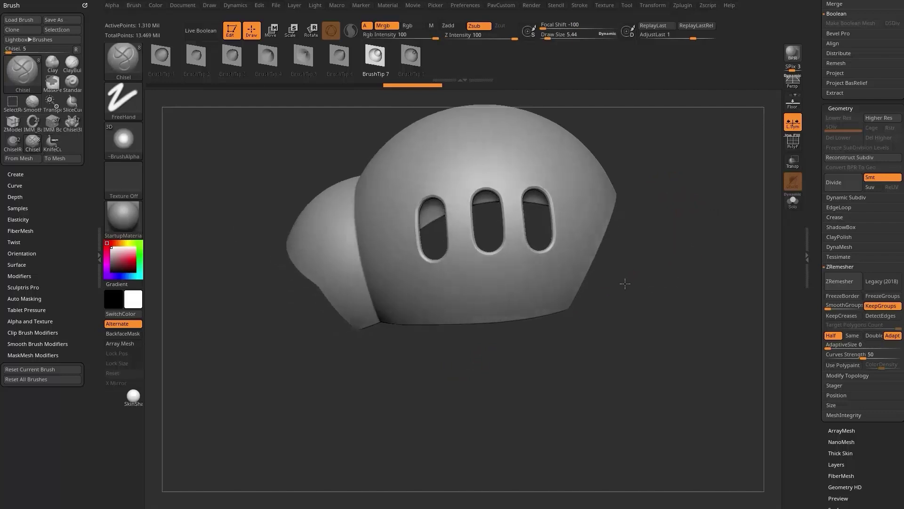
key("ctrl+shift")
mouse_move(681, 232)
left_mouse_down("ctrl+shift")
mouse_move(473, 295)
mouse_move(456, 289)
left_mouse_up("ctrl+shift")
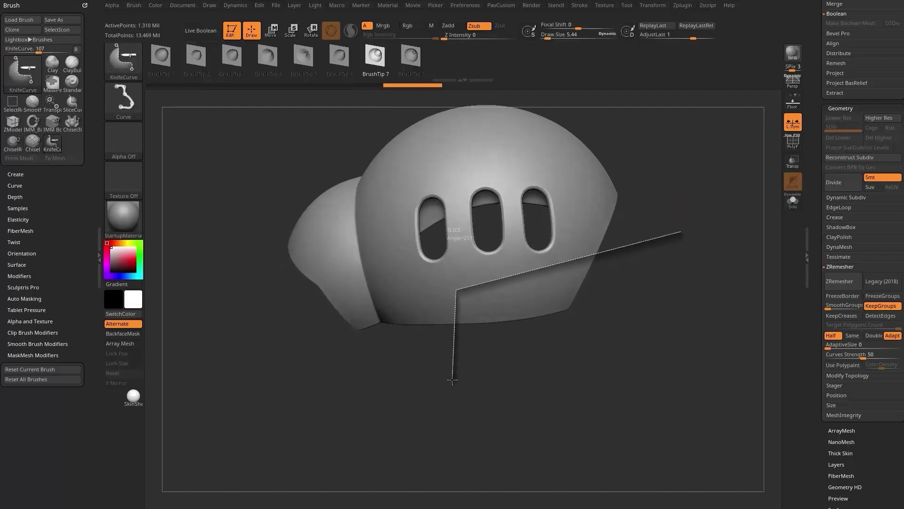
left_click(722, 268, "ctrl+shift")
- Slice a second angled panel out of the lower edge of the shell's front brow
left_click_drag(686, 250, 709, 235)
left_click_drag(670, 212, 542, 373)
key("shift+f")
key("shift+f")
mouse_move(438, 359)
left_mouse_down()
mouse_move(426, 358)
mouse_move(375, 260)
mouse_move(266, 307)
left_mouse_up()
left_click_drag(642, 166, 560, 230, "alt")
- Hide the front and rear lower cut panels and split the hidden parts into their own subtool
key("b")
left_click(215, 71, "ctrl+shift")
key("ctrl+shift+a")
key("3")
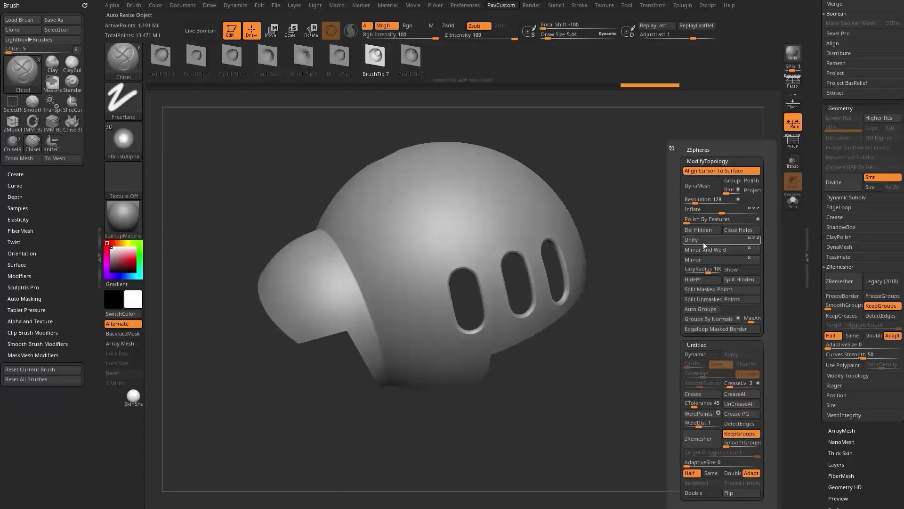
left_click(727, 280)
- Load the HS_BaseShapes brush from the HardSurfaceAlpha folder of the brush library
left_click_drag(688, 196, 685, 179)
key("s")
left_click_drag(629, 232, 640, 232)
mouse_move(650, 181)
left_mouse_down("alt")
mouse_move(660, 168)
mouse_move(683, 184)
mouse_move(674, 200)
left_mouse_up("alt")
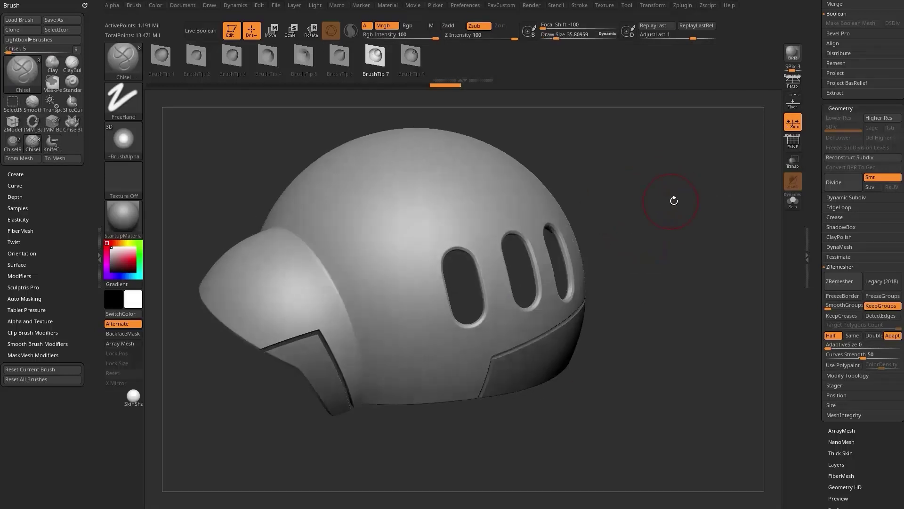
key("b")
key("comma")
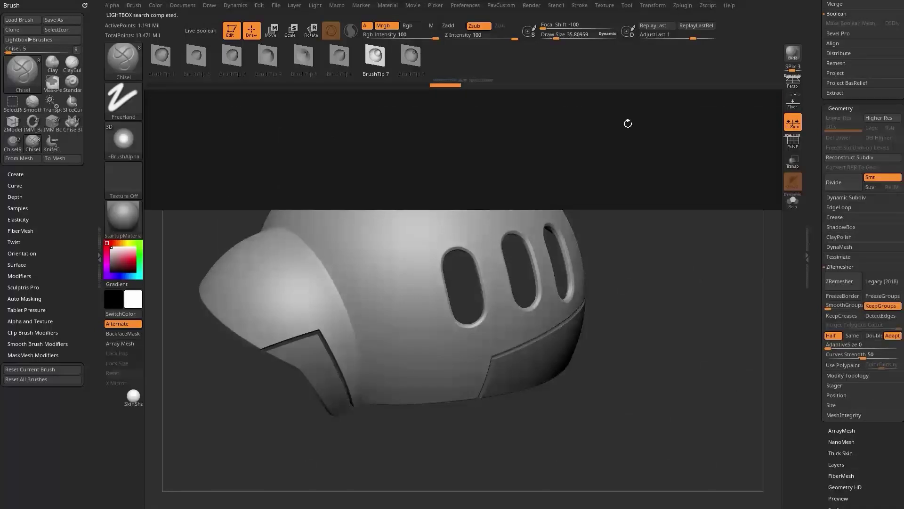
left_click(253, 99)
left_click_drag(619, 200, 373, 203)
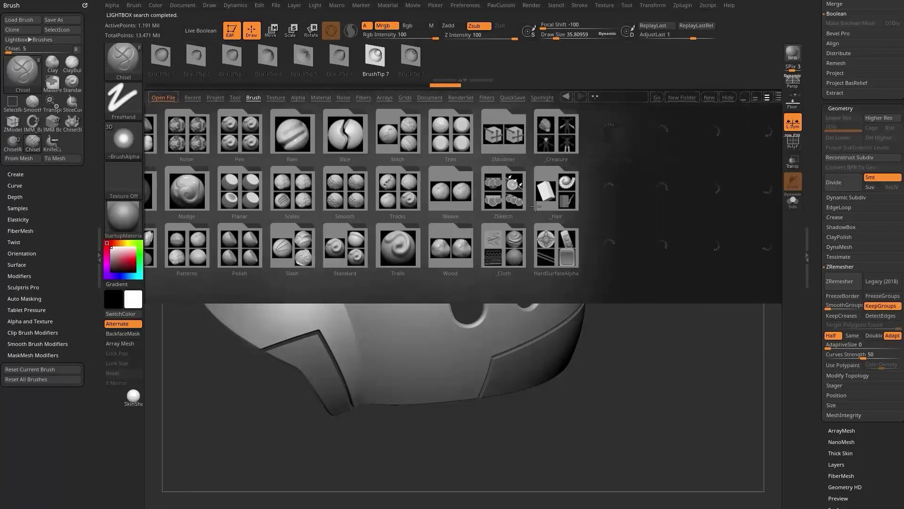
double_click(573, 262)
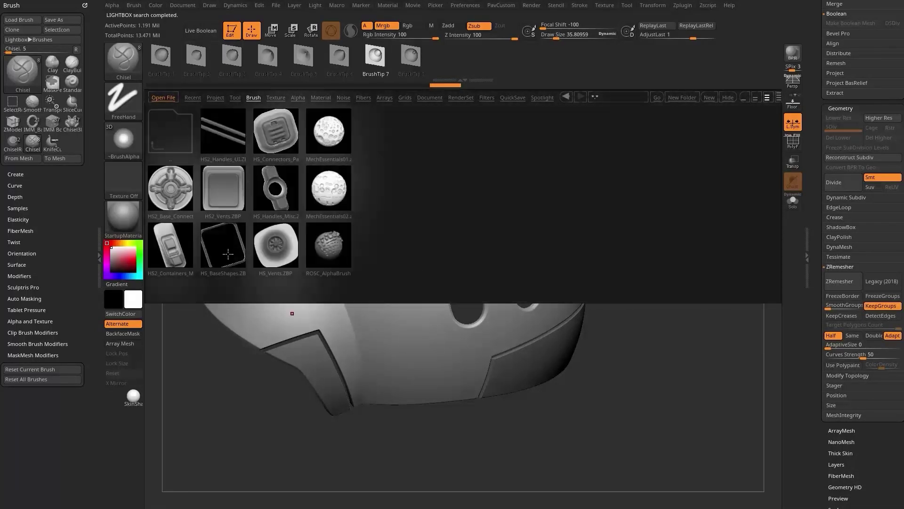
double_click(228, 253)
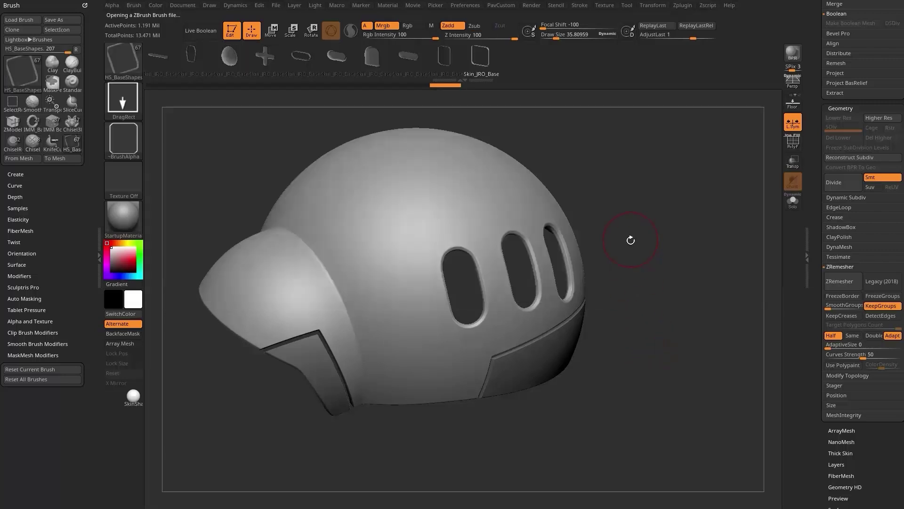
- Choose the tapered bar shape for the brush, enable BackfaceMask, and set Z Intensity to 44 and draw size to 18.76
left_click_drag(192, 57, 400, 61)
left_click_drag(273, 61, 324, 80)
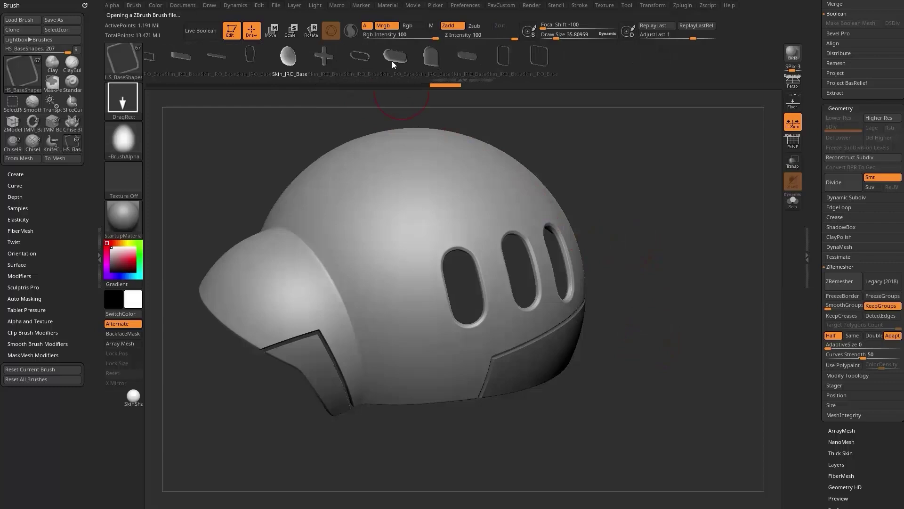
left_click_drag(219, 59, 455, 71)
key("m")
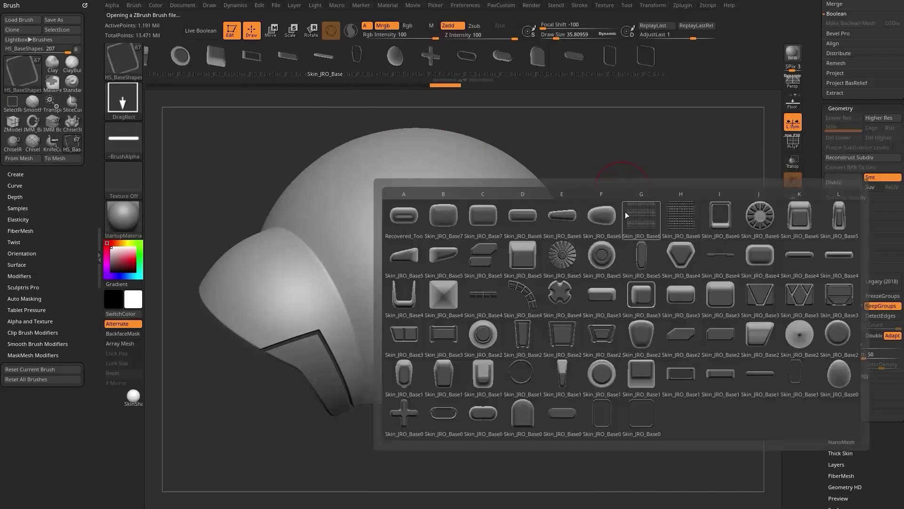
left_click(647, 276)
right_click_drag(559, 298, 547, 319)
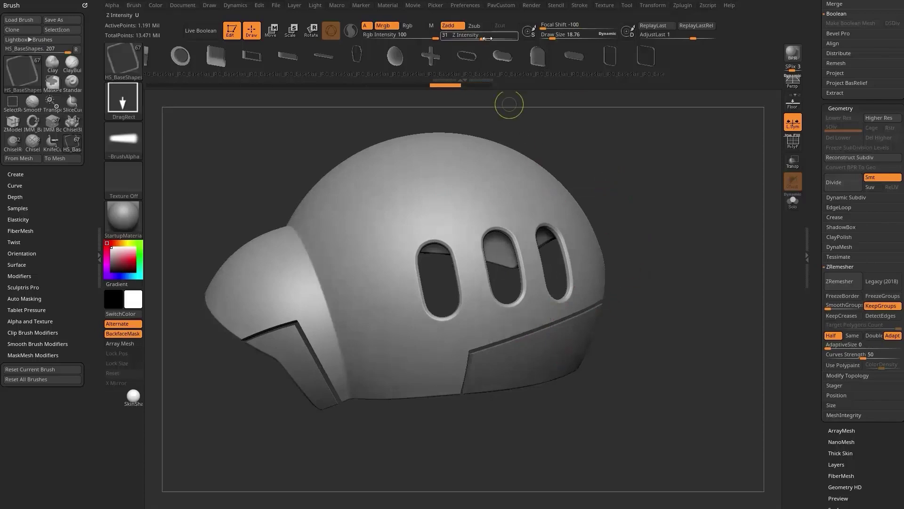
right_click_drag(600, 134, 652, 207)
- Stamp a mirrored pair of raised tapered ridges onto the top of the dome above the side slots
left_click_drag(469, 234, 500, 197)
right_click_drag(555, 197, 535, 213)
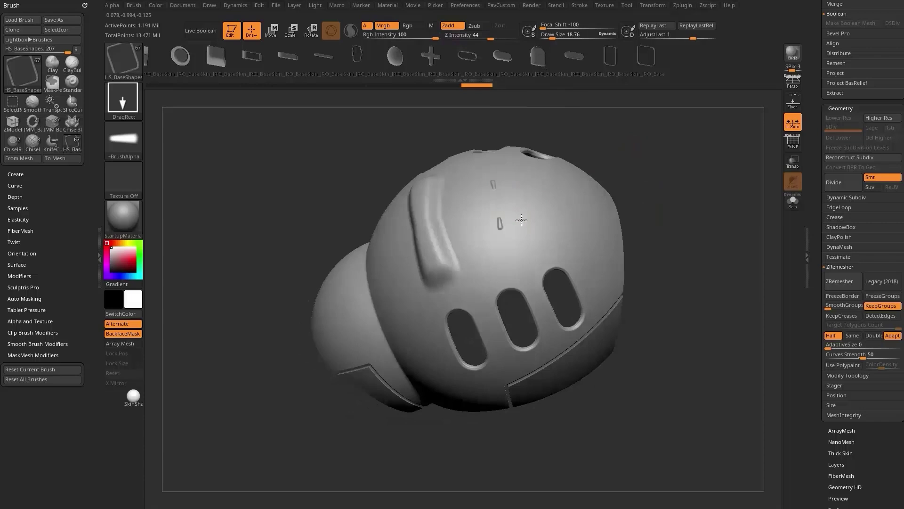
mouse_move(584, 202)
left_mouse_down()
mouse_move(597, 194)
mouse_move(589, 212)
left_mouse_up()
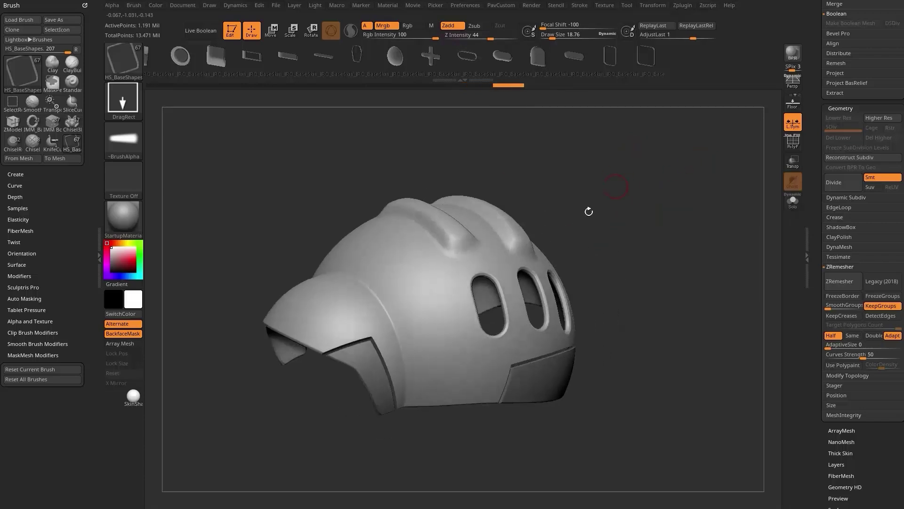
left_click_drag(616, 303, 691, 245)
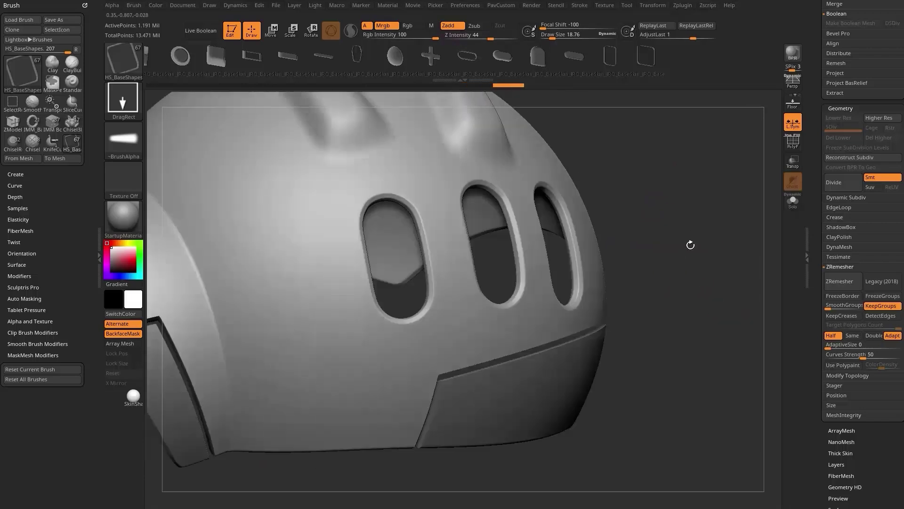
- Stamp small tapered and rounded-bar shapes above the rear lower panel and one on its upper edge, at draw size 15.3856
left_click_drag(556, 334, 566, 331)
key("ctrl+z")
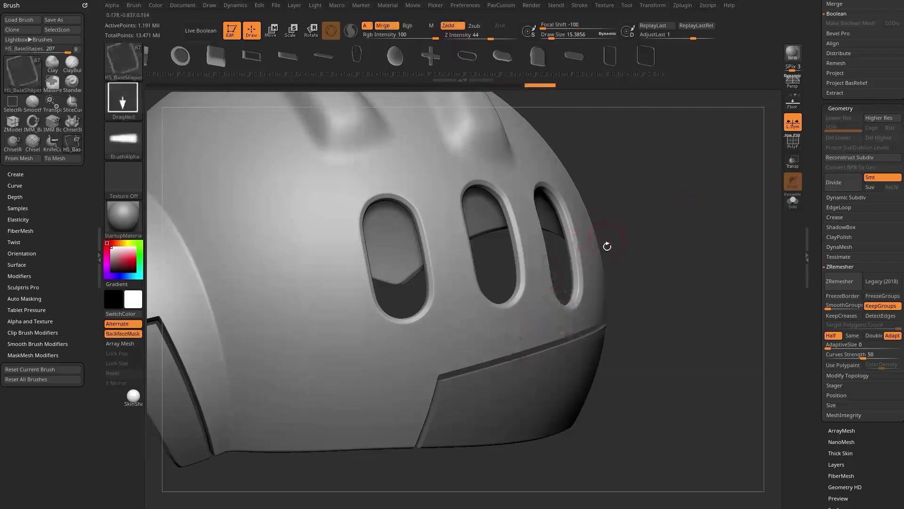
left_click_drag(669, 340, 707, 301)
left_click(559, 393, "alt")
left_click(522, 304, "alt")
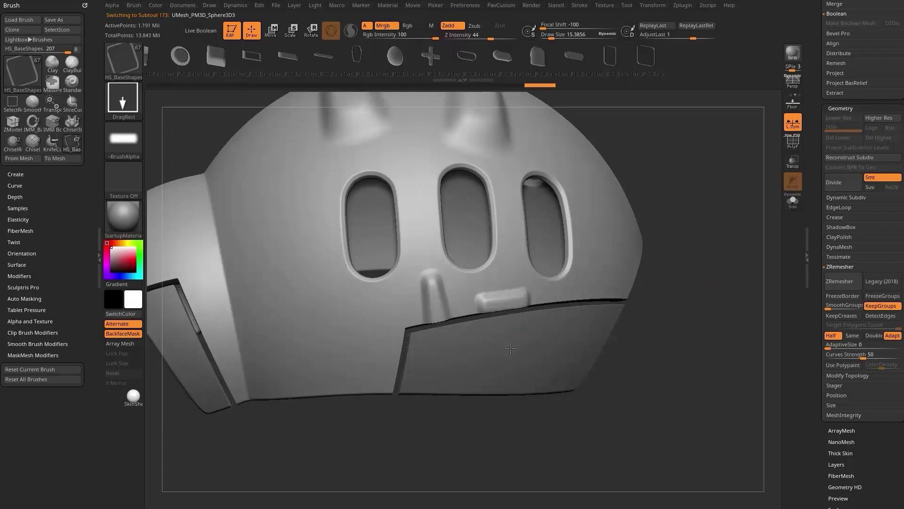
left_click(507, 325, "alt")
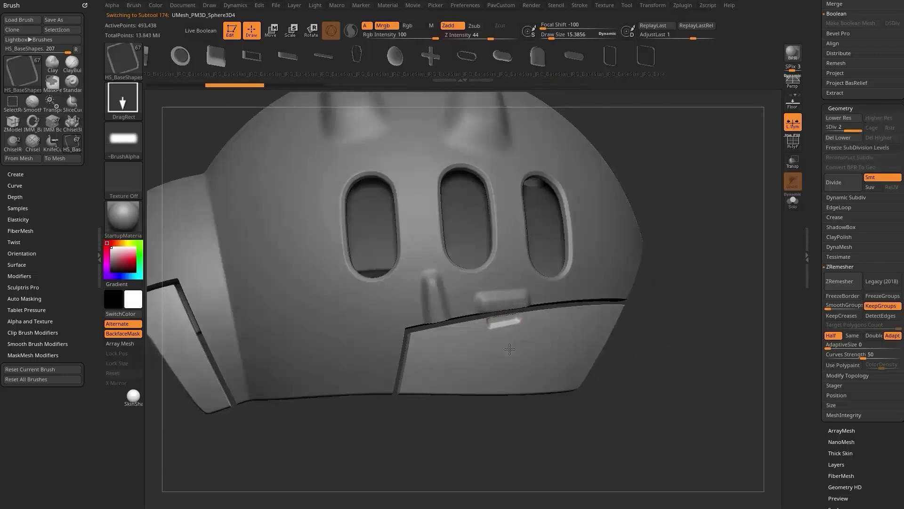
- Isolate the rear lower panel and split the hidden front brow panel into a separate subtool
left_click_drag(678, 301, 537, 347, "alt")
key("w")
left_click_drag(636, 301, 644, 316)
left_click_drag(625, 360, 548, 402, "ctrl+shift")
key("ctrl+shift+a")
key("3")
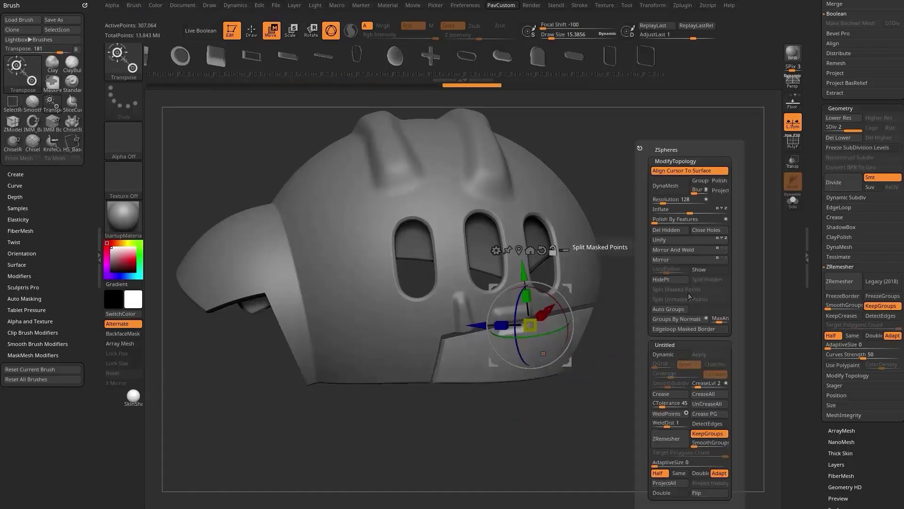
left_click(686, 307)
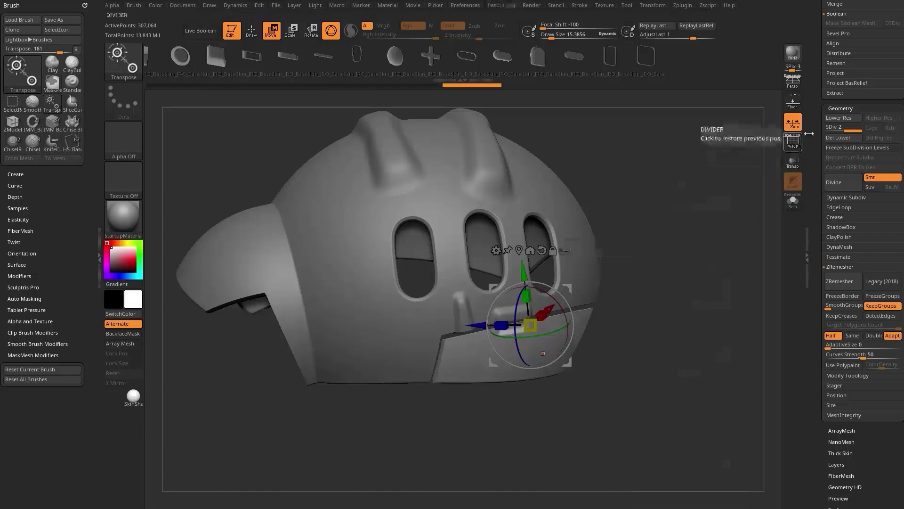
left_click(714, 280)
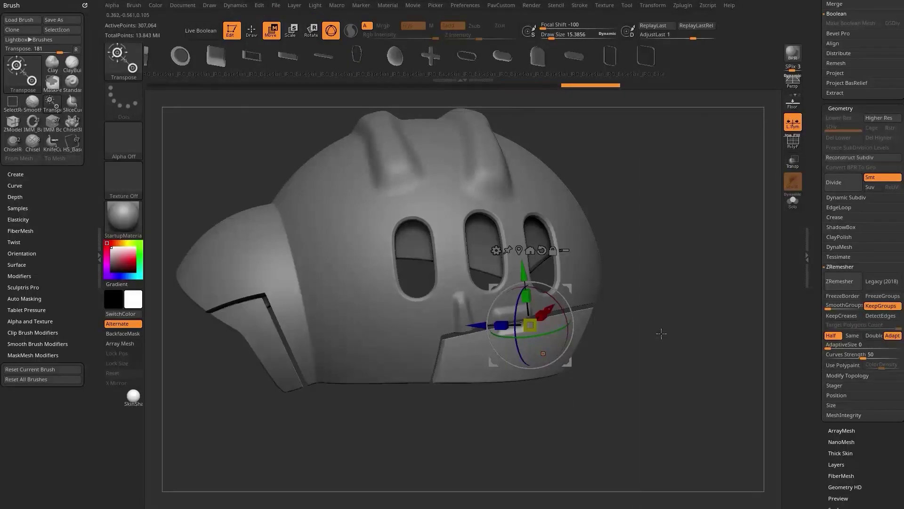
- Return to Draw mode on the rear panel and select the Standard brush
left_click_drag(659, 334, 628, 312)
left_click_drag(575, 284, 566, 279)
mouse_move(521, 420)
left_mouse_down()
mouse_move(537, 358)
mouse_move(470, 333)
left_mouse_up()
key("q")
mouse_move(683, 272)
left_mouse_down()
mouse_move(662, 252)
mouse_move(697, 257)
left_mouse_up()
key("b")
key("s")
key("t")
- Show all of the bison's subtool folders, hide the new shell, and select a part in the Hood folder
left_click_drag(815, 185, 814, 330)
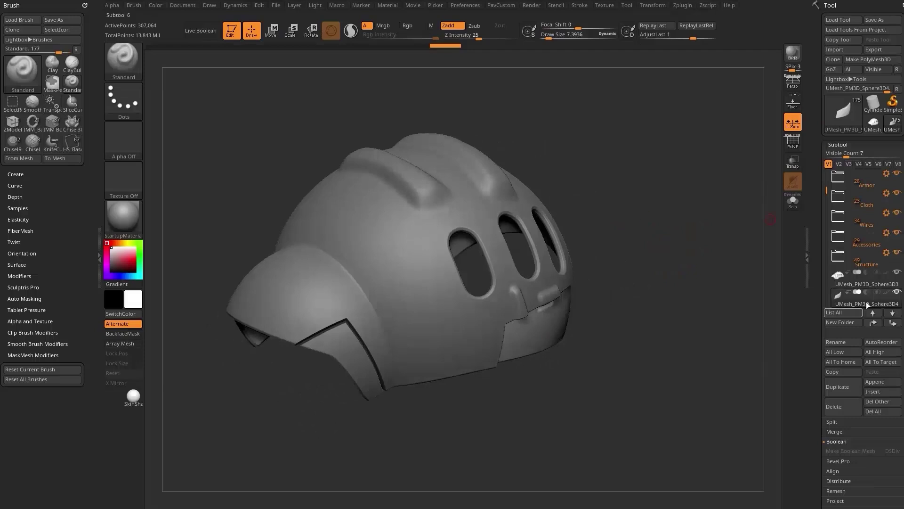
left_click(897, 273)
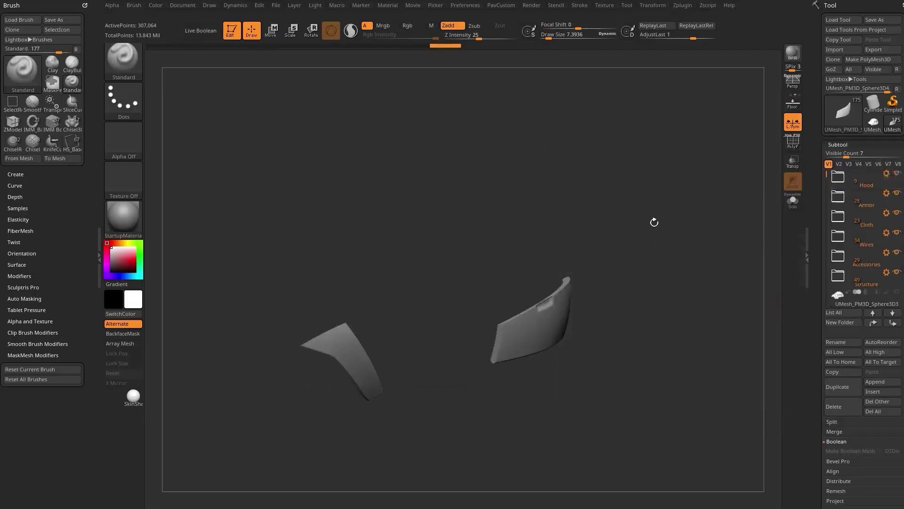
left_click(837, 176)
left_click(898, 192, "shift")
left_click_drag(827, 204, 831, 279)
left_click(862, 243)
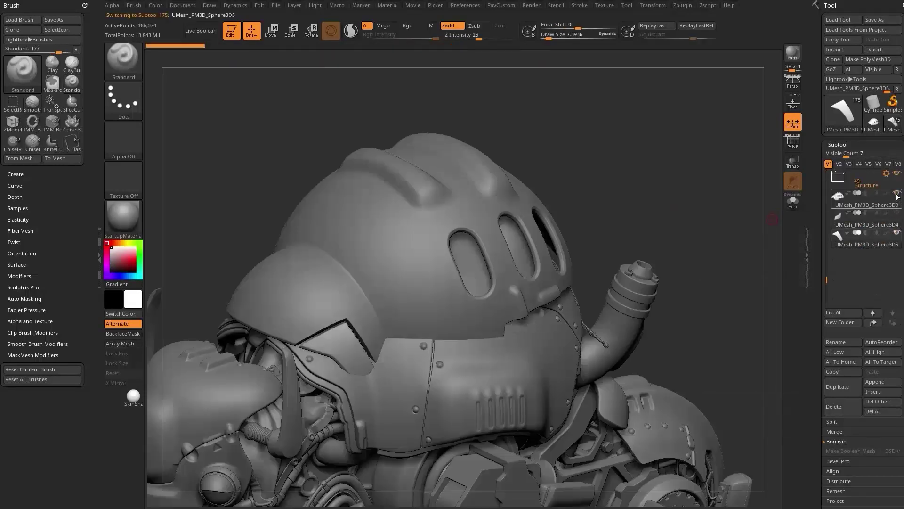
left_click(897, 194)
left_click_drag(828, 210, 820, 159)
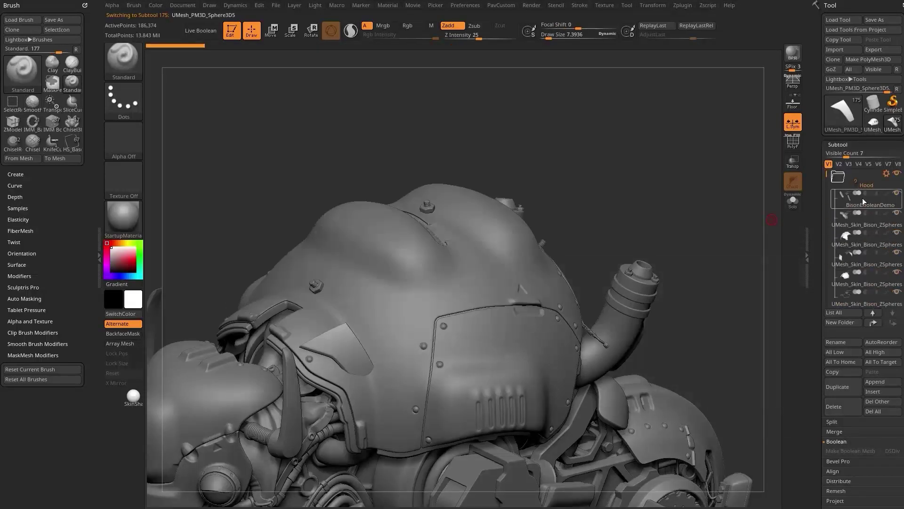
left_click(866, 200)
- Examine the complete bison sculpt with its original detailed hood from several angles
key("s")
left_click_drag(661, 236, 669, 237)
mouse_move(669, 238)
right_mouse_down("ctrl")
mouse_move(649, 206)
mouse_move(654, 231)
right_mouse_up("ctrl")
mouse_move(654, 232)
right_mouse_down("alt")
mouse_move(708, 205)
mouse_move(689, 204)
mouse_move(690, 196)
mouse_move(702, 210)
right_mouse_up("alt")
key("s")
key("s")
left_click_drag(702, 211, 696, 211)
right_click_drag(686, 184, 659, 117, "alt")
left_click_drag(623, 277, 700, 220)
mouse_move(678, 168)
left_mouse_down()
mouse_move(668, 159)
mouse_move(693, 173)
left_mouse_up()
key("s")
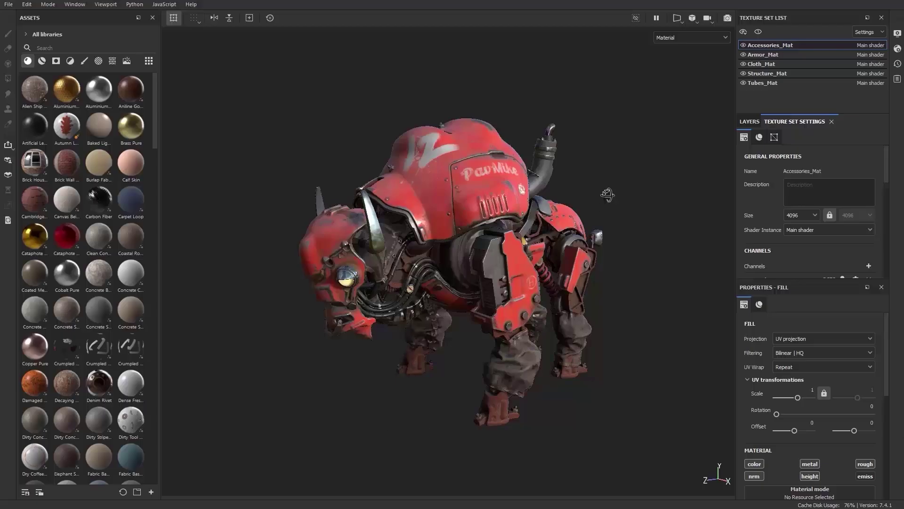
- Switch to Substance 3D Painter and examine the textured bison's painted armor and materials up close
left_click_drag(608, 195, 628, 201, "alt")
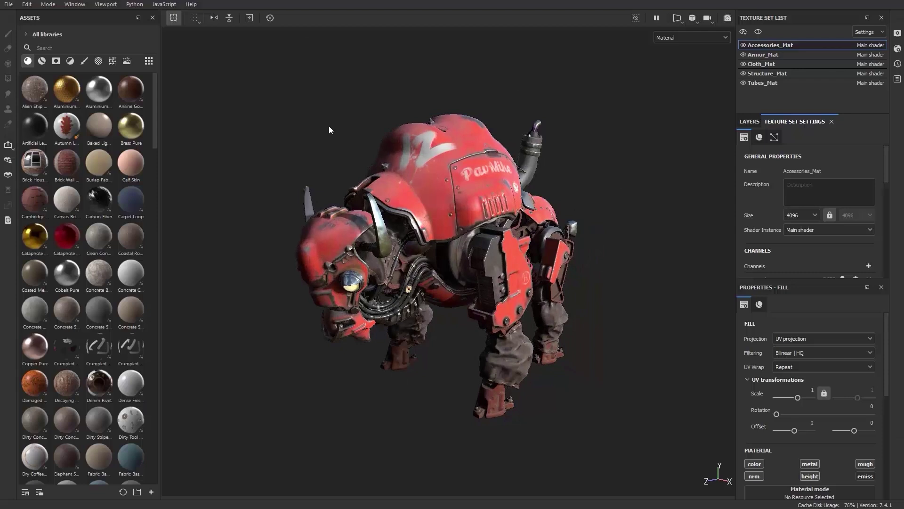
right_click_drag(331, 130, 376, 160, "alt")
left_click_drag(475, 278, 415, 247, "alt")
mouse_move(414, 248)
right_mouse_down("shift")
mouse_move(452, 247)
mouse_move(412, 247)
right_mouse_up("shift")
left_click_drag(412, 247, 302, 264, "alt")
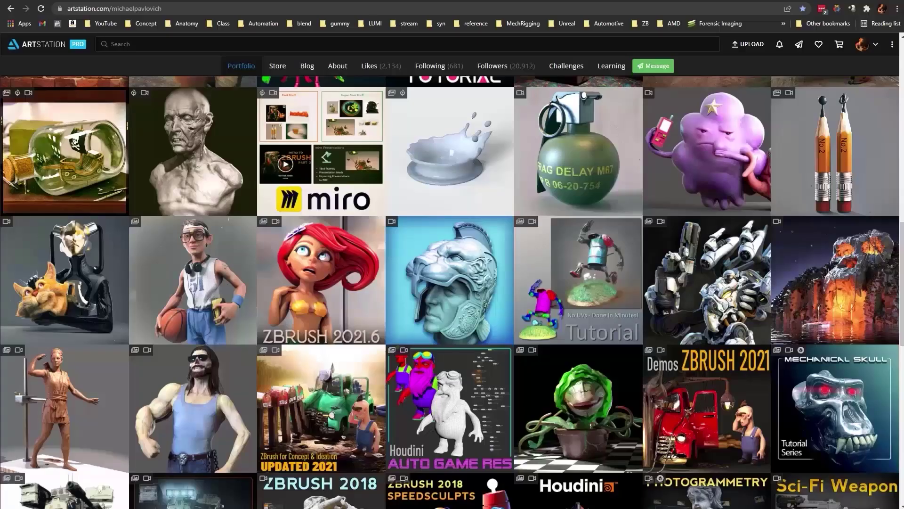
- Switch to the ArtStation portfolio in the browser, open the Bison 2021.7 artwork, and pause its first clip
scroll(355, 332, "down", 3)
scroll(356, 332, "up", 6)
scroll(355, 332, "up", 2)
left_click(861, 234)
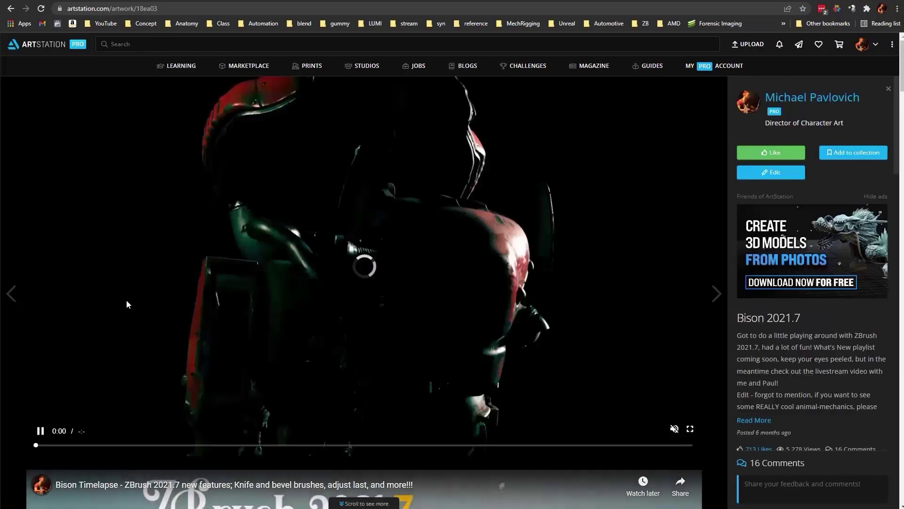
left_click(120, 377)
scroll(120, 378, "down", 5)
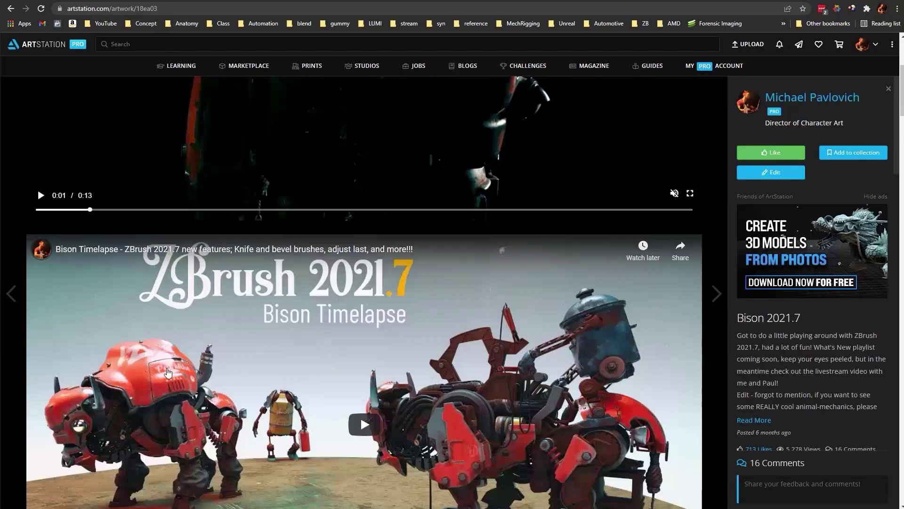
- Play the Bison Timelapse video on the artwork page and skip ahead to about 0:41
scroll(316, 408, "down", 1)
left_click(356, 376)
scroll(330, 367, "down", 1)
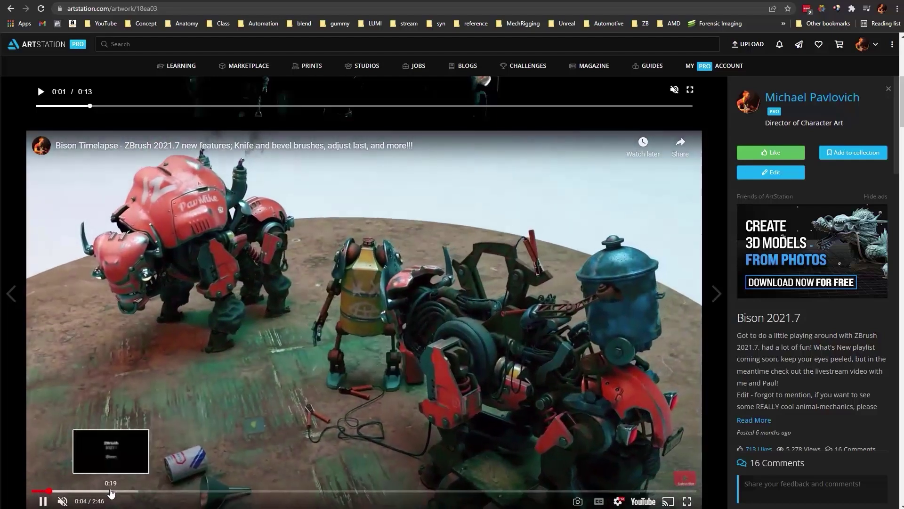
left_click(111, 492)
left_click(132, 493)
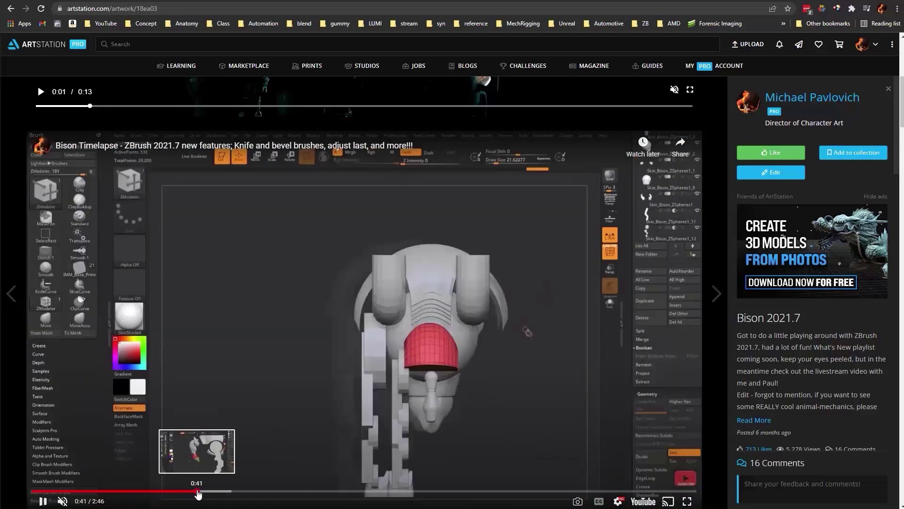
- Skip the Bison Timelapse video ahead to about 1:01, and return to the ArtStation portfolio
left_click(196, 490)
left_click(272, 490)
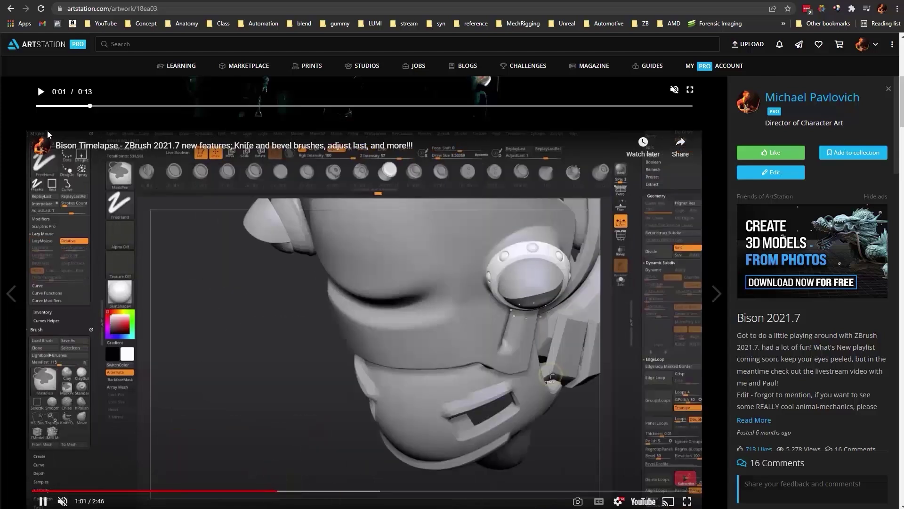
left_click(10, 9)
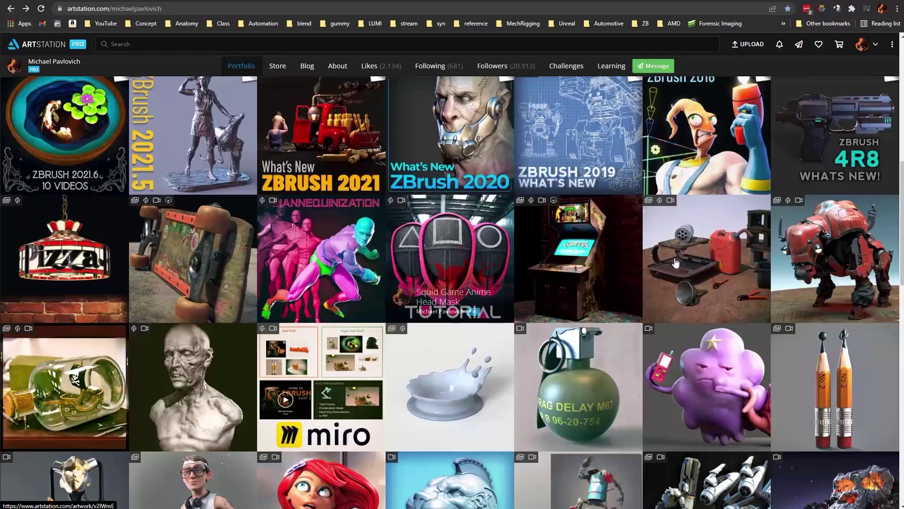
- Open the ZBrush 2021.7 What's New artwork from the portfolio and browse its embedded video playlist
scroll(679, 259, "up", 5)
left_click(799, 219)
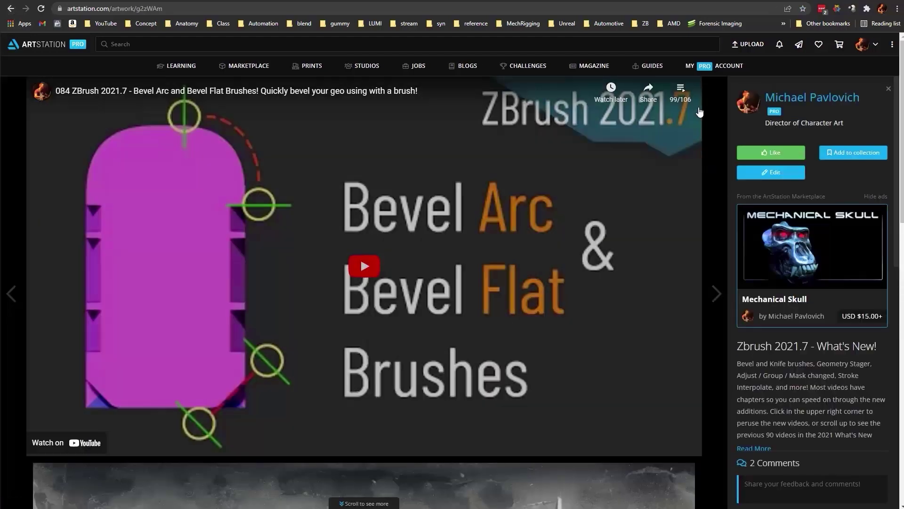
left_click(680, 91)
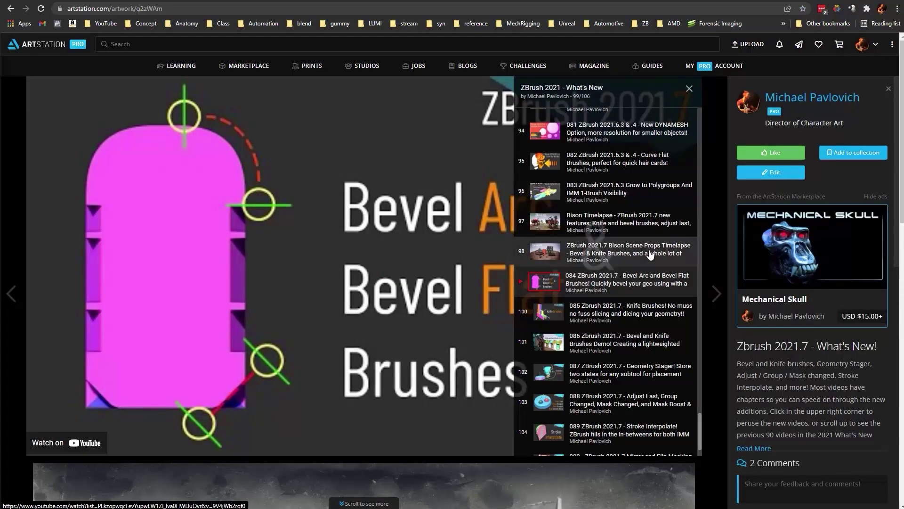
scroll(621, 288, "down", 1)
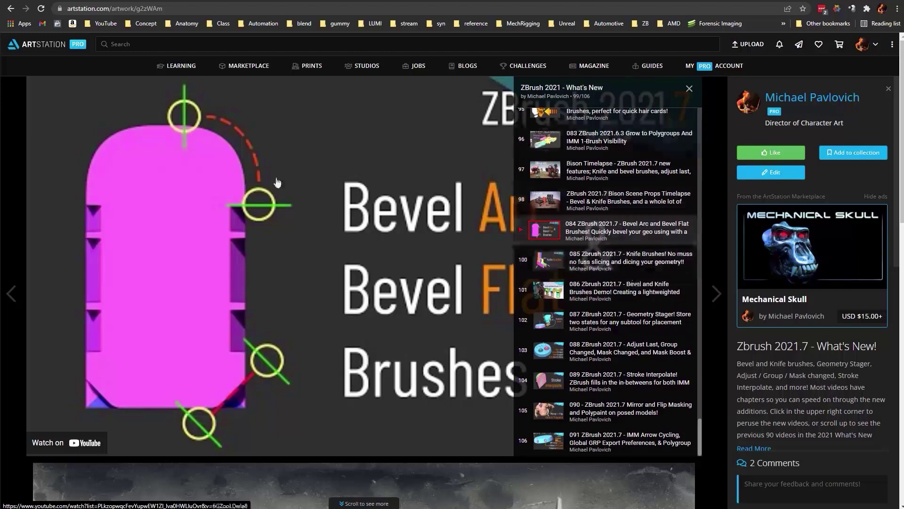
- Return to the portfolio, open the ZBrush 4R8 What's New artwork, and browse its video playlist
left_click(9, 8)
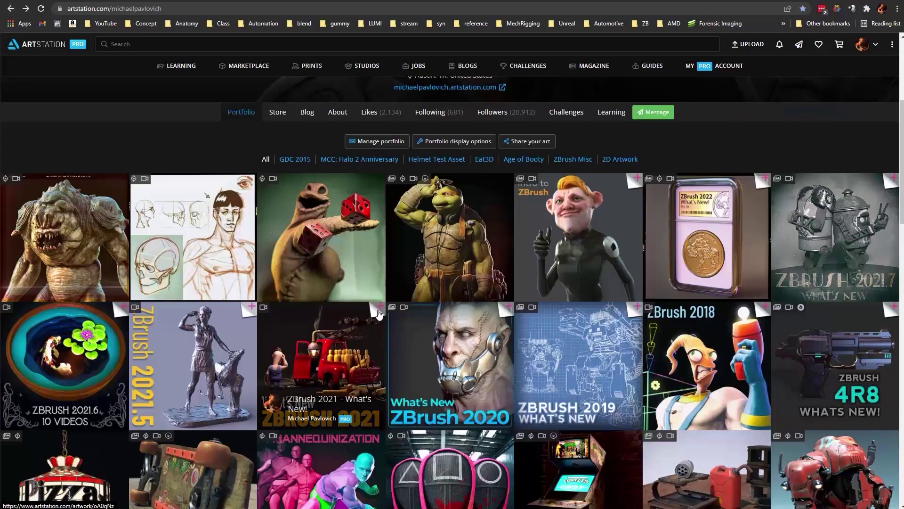
scroll(391, 316, "down", 2)
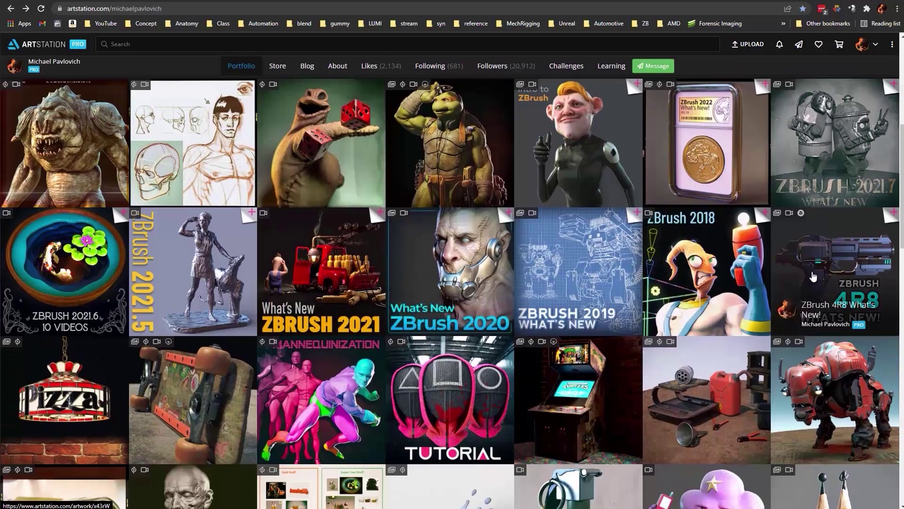
left_click(813, 277)
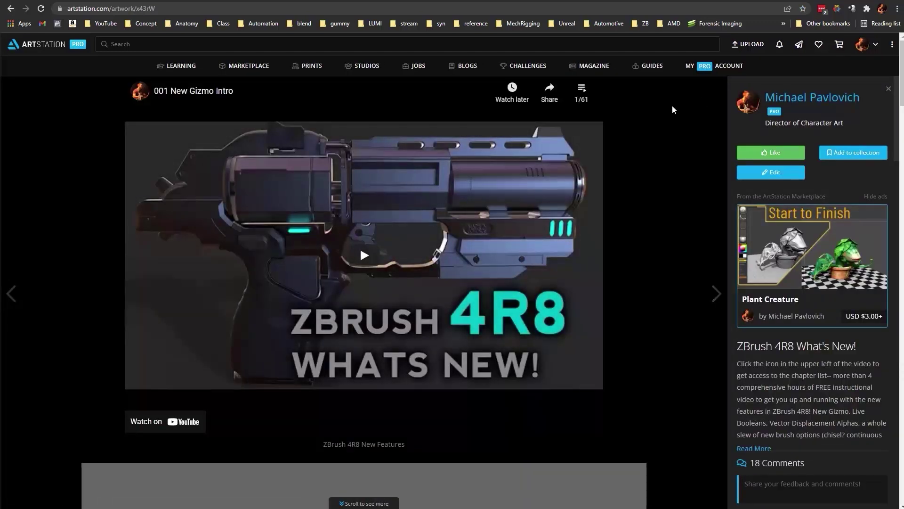
left_click(582, 91)
scroll(547, 215, "down", 20)
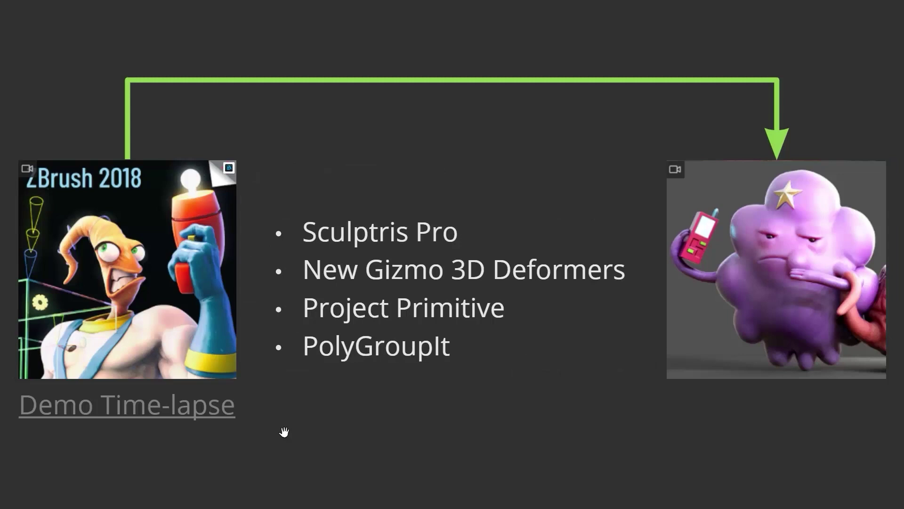
- Open the ZBrush 2018 What's New artwork linked on the Miro slide and browse its video playlist
mouse_move(169, 278)
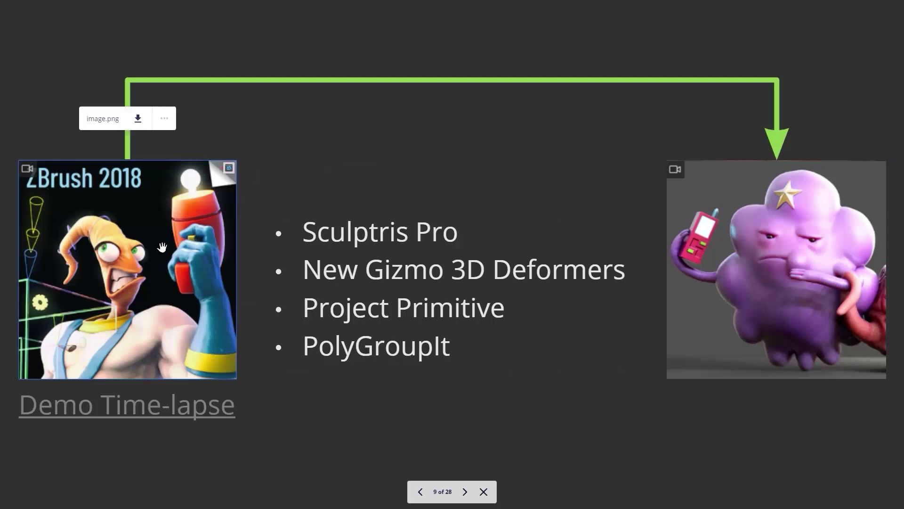
left_click(229, 170)
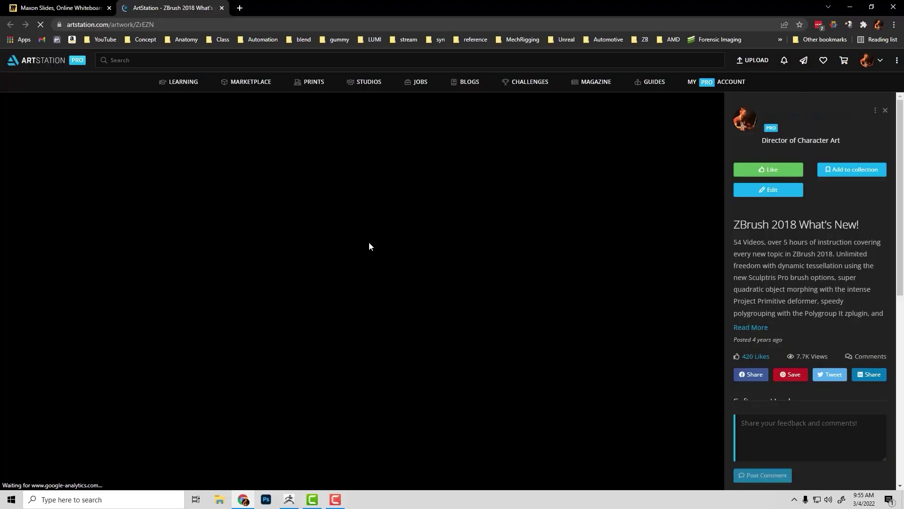
left_click(689, 113)
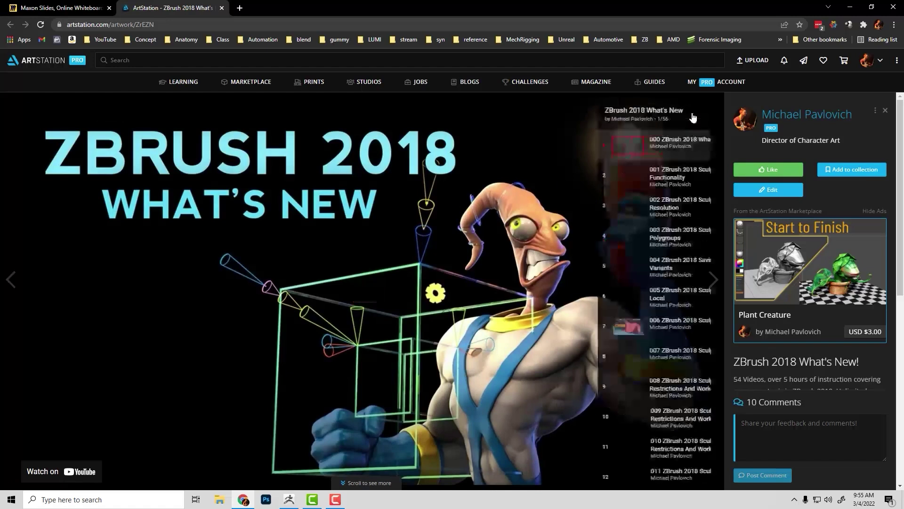
scroll(636, 236, "down", 5)
scroll(636, 235, "down", 7)
- Return to the Miro board, open the Demo Time-lapse link, and play the Earthworm Jim speedsculpt video
left_click(84, 15)
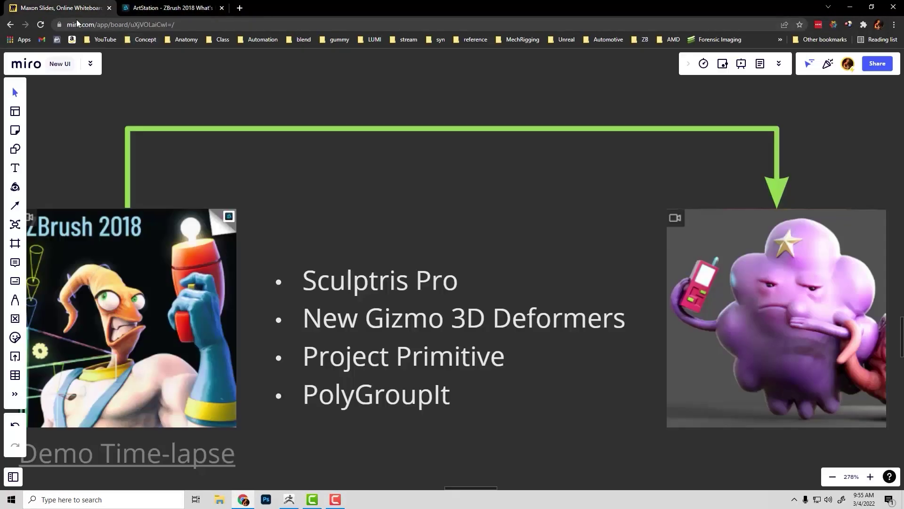
left_click(117, 464)
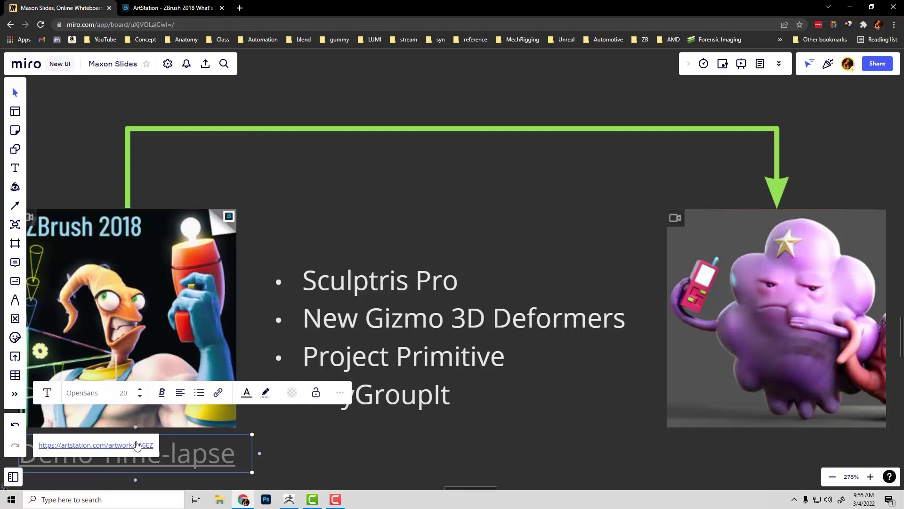
left_click(137, 444)
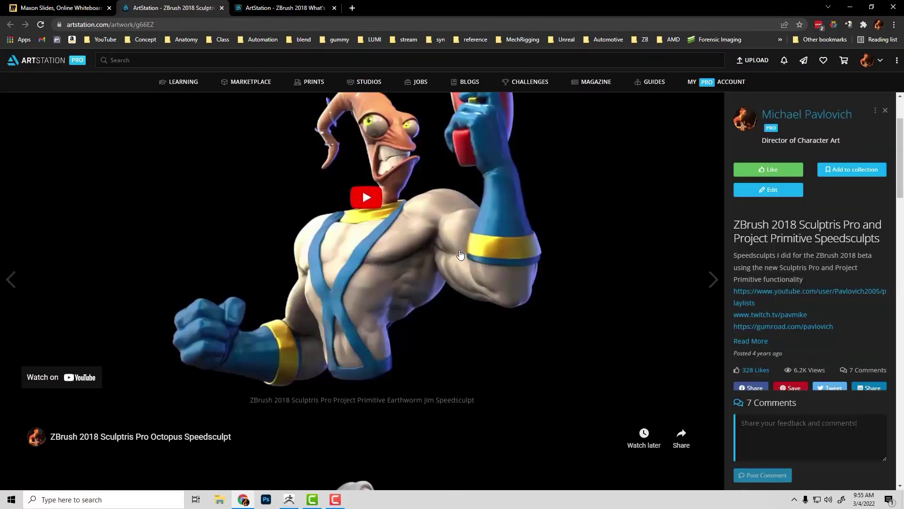
left_click(460, 254)
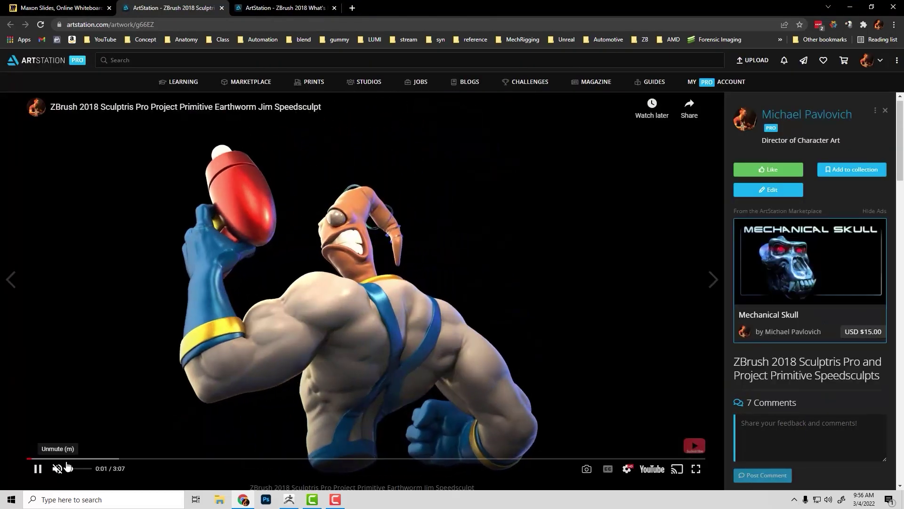
- Skim the Earthworm Jim speedsculpt up to about 0:25, and close the artwork pages to return to the Miro board
left_click(108, 459)
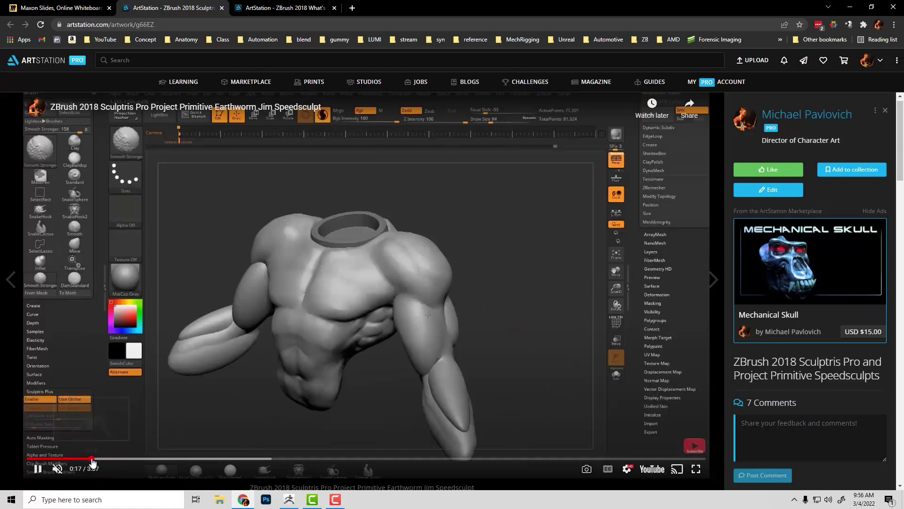
left_click(92, 458)
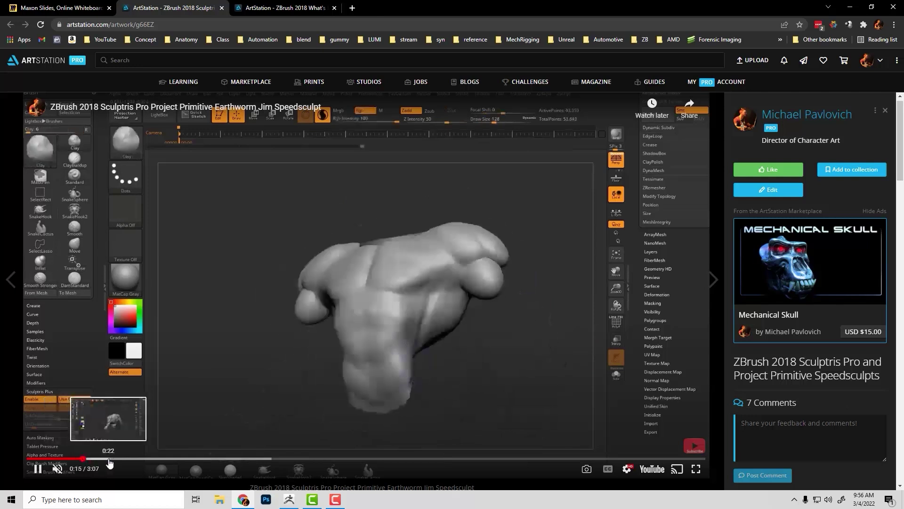
left_click(121, 458)
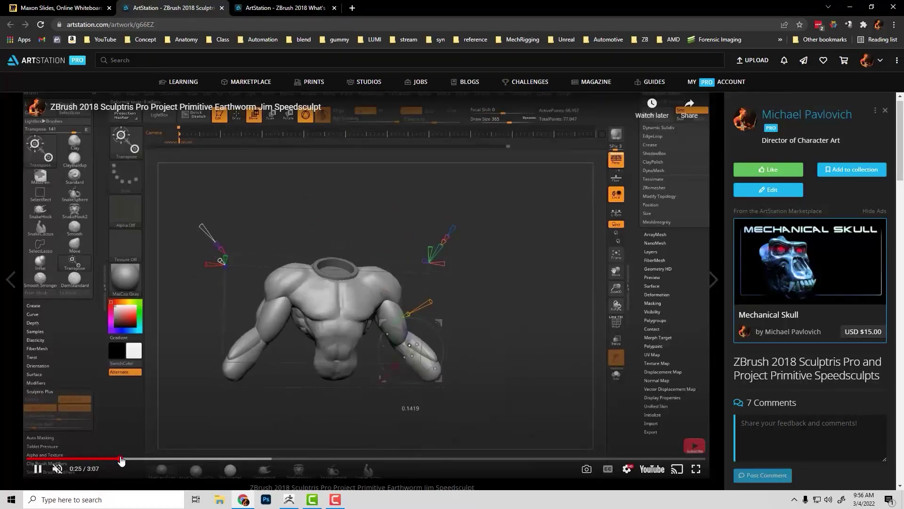
left_click(221, 8)
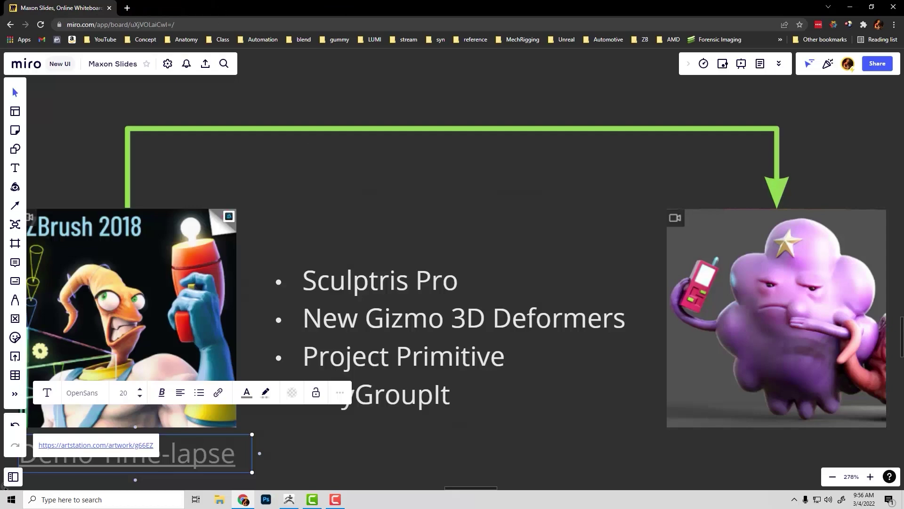
- Switch to ZBrush, frame the purple lumpy character beside the brain creature, and expand the Subtool list
key("alt+Tab")
left_click_drag(503, 171, 553, 163)
right_click_drag(537, 166, 484, 228, "ctrl")
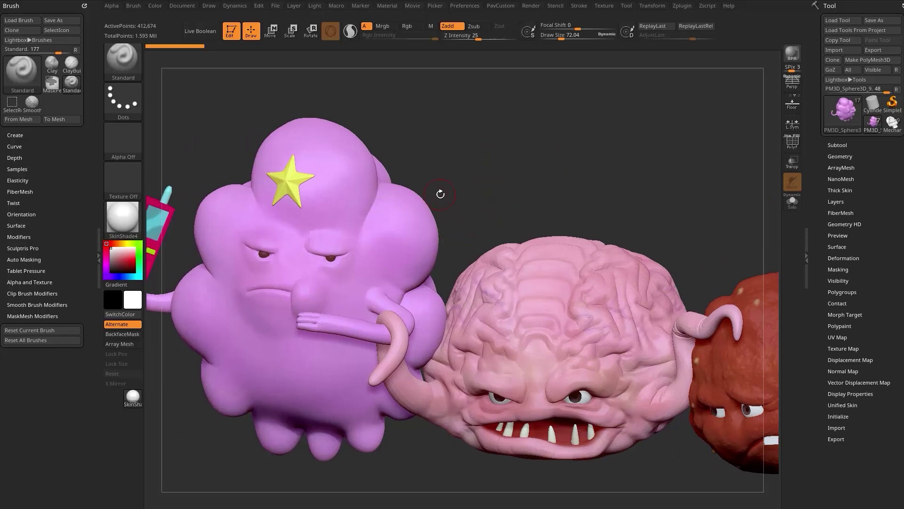
left_click_drag(567, 161, 594, 165, "alt")
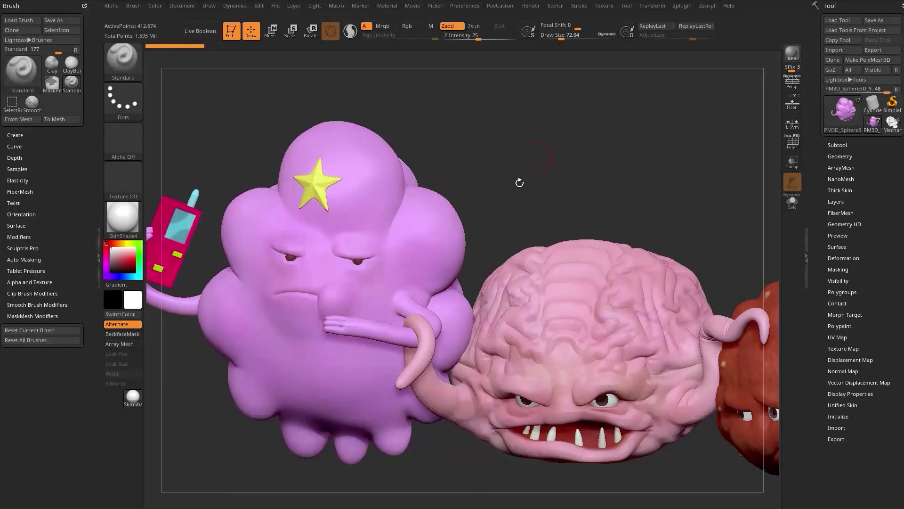
key("grave")
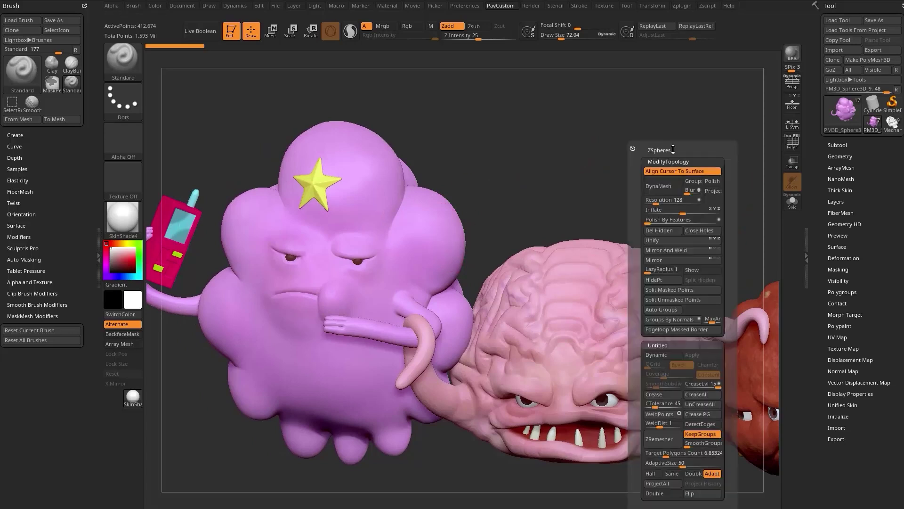
left_click(828, 145)
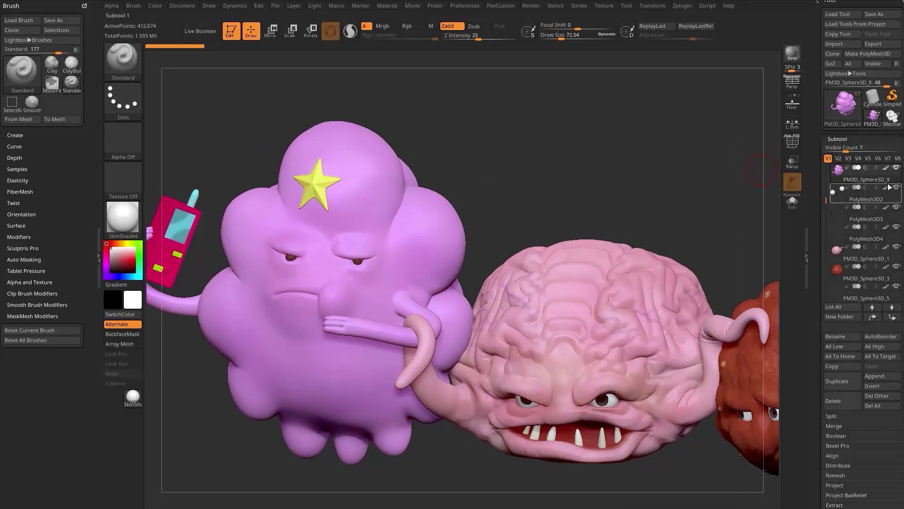
left_click_drag(678, 172, 673, 194, "alt")
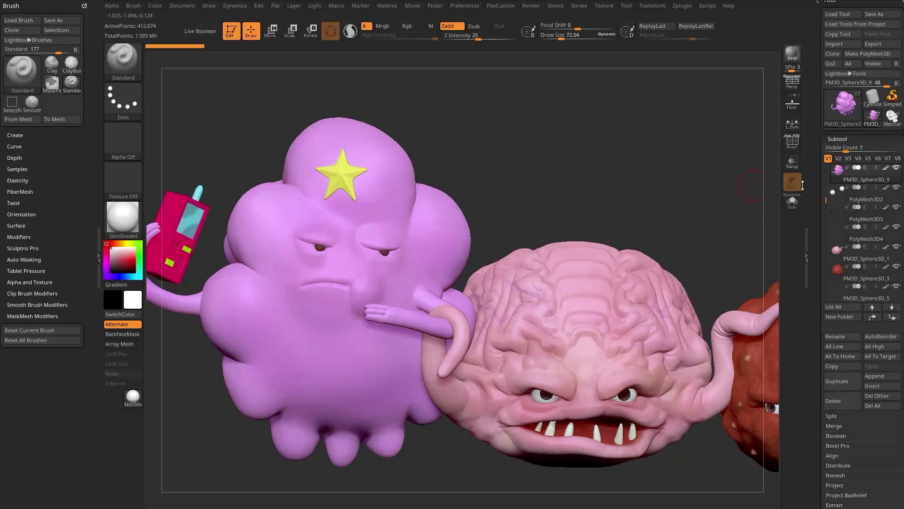
- Isolate the purple character's subtool with its polypaint hidden, and display its PolyFrame wireframe up close
left_click(896, 167)
left_click(886, 168)
left_click_drag(644, 228, 776, 320)
left_click(796, 147)
left_click_drag(597, 228, 635, 232)
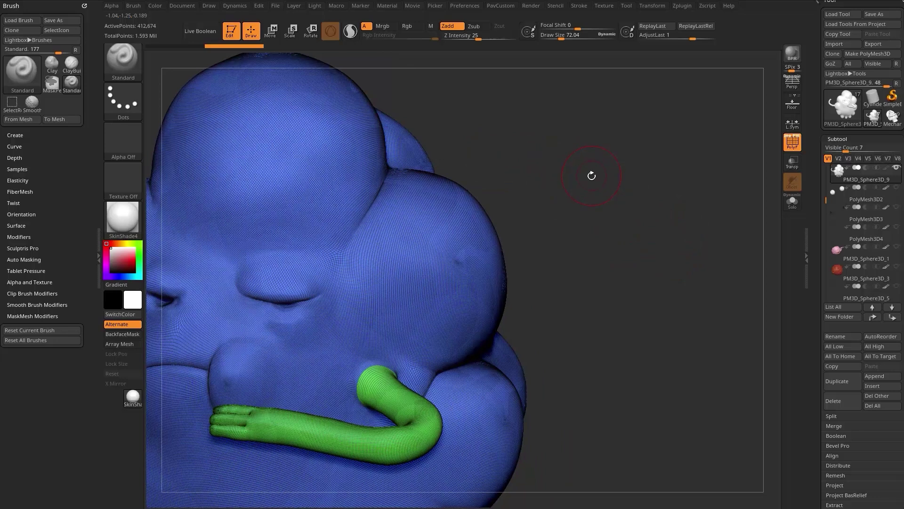
- Choose the SnakeHook brush and dismiss the Sculptris Pro note
key("b")
key("s")
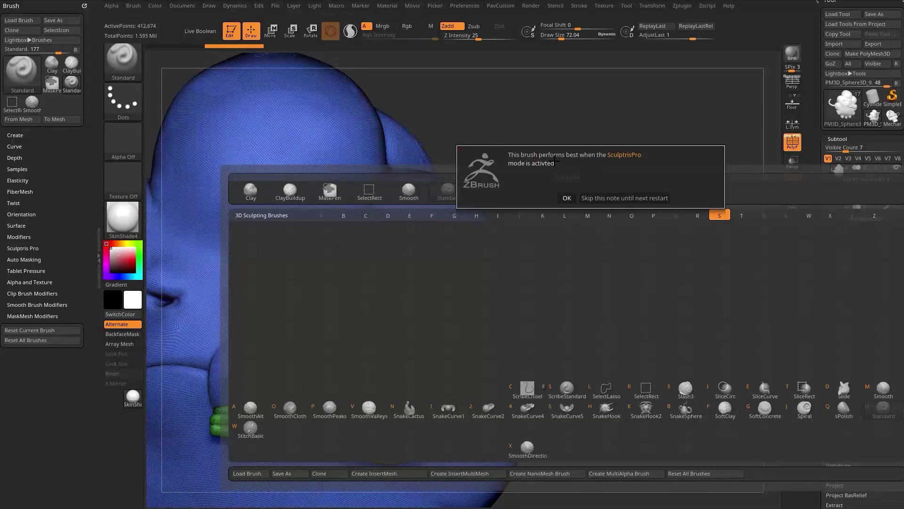
left_click(567, 199)
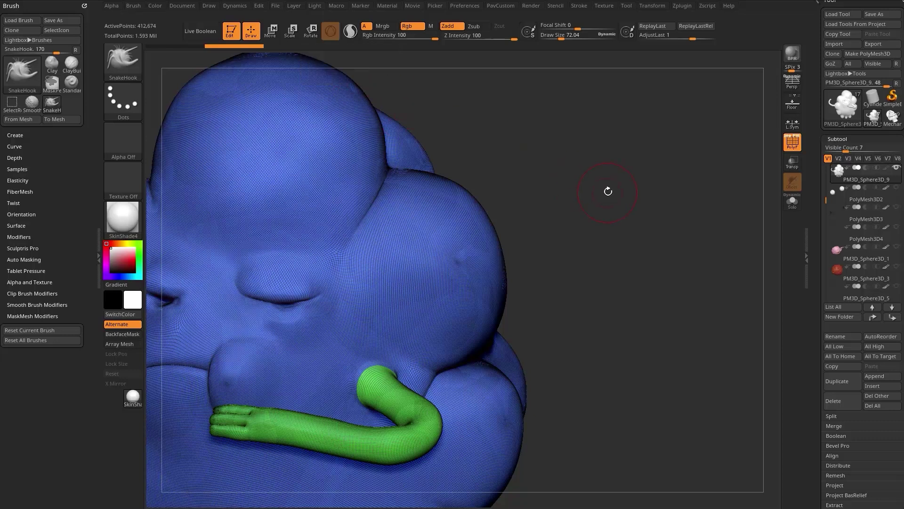
left_click_drag(607, 191, 578, 197, "alt")
- Try pulling a tendril out of the character's side lump with the SnakeHook brush, then undo the stroke
key("s")
left_click(556, 212)
mouse_move(431, 225)
left_mouse_down()
mouse_move(527, 205)
mouse_move(628, 161)
left_mouse_up()
key("ctrl+z")
- Set the SnakeHook draw size to 112 and pull a long, upturned tendril out of the character's side lump
key("s")
left_click(434, 221)
mouse_move(429, 227)
left_mouse_down()
mouse_move(463, 204)
mouse_move(497, 199)
mouse_move(594, 204)
left_mouse_up()
left_click_drag(640, 178, 640, 159)
mouse_move(652, 217)
left_mouse_down()
mouse_move(638, 239)
mouse_move(524, 218)
mouse_move(520, 238)
left_mouse_up()
- Set the DynaMesh resolution to 272 by sampling the polygon size from the character's side lump
left_click_drag(809, 254, 815, 199)
left_click(836, 165)
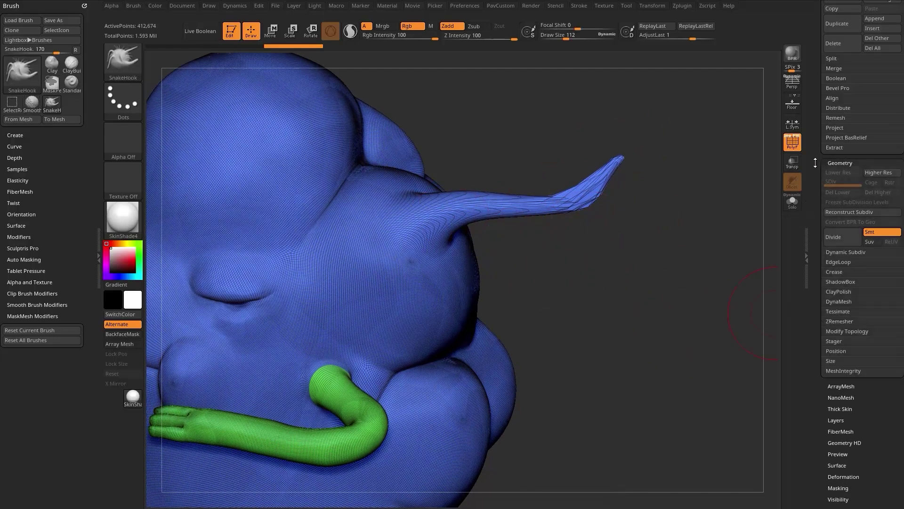
left_click(838, 301)
scroll(840, 259, "down", 2)
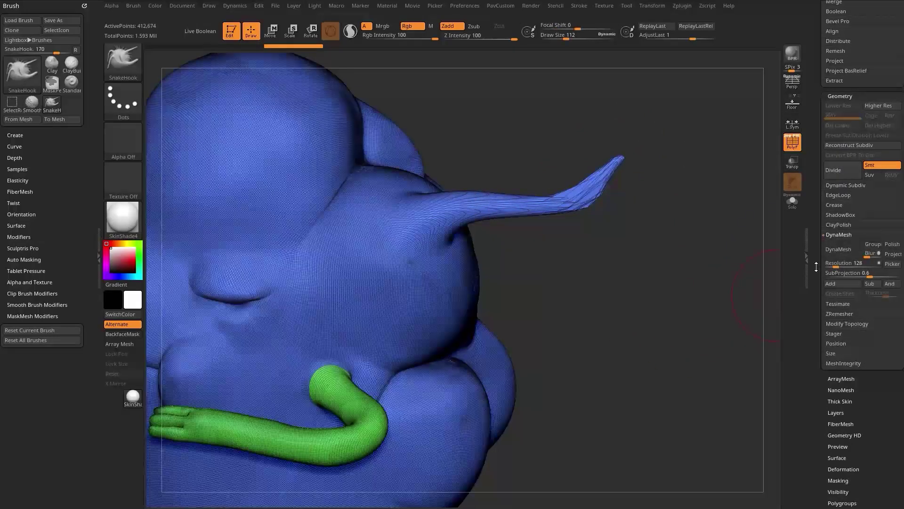
scroll(816, 267, "down", 1)
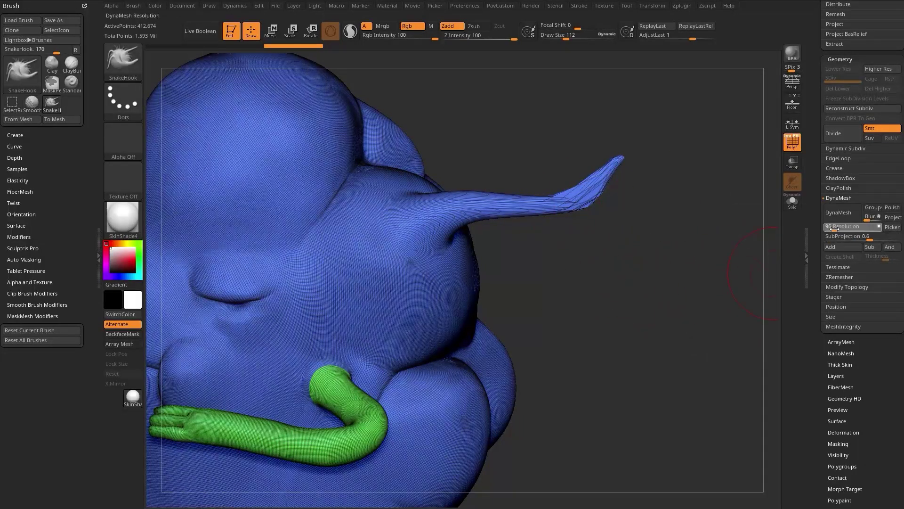
left_click_drag(482, 302, 351, 227)
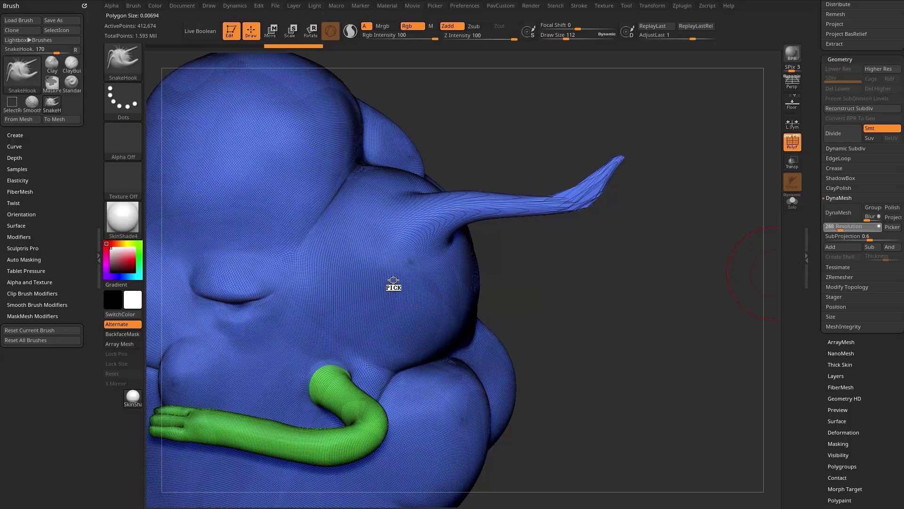
left_click_drag(385, 286, 385, 287)
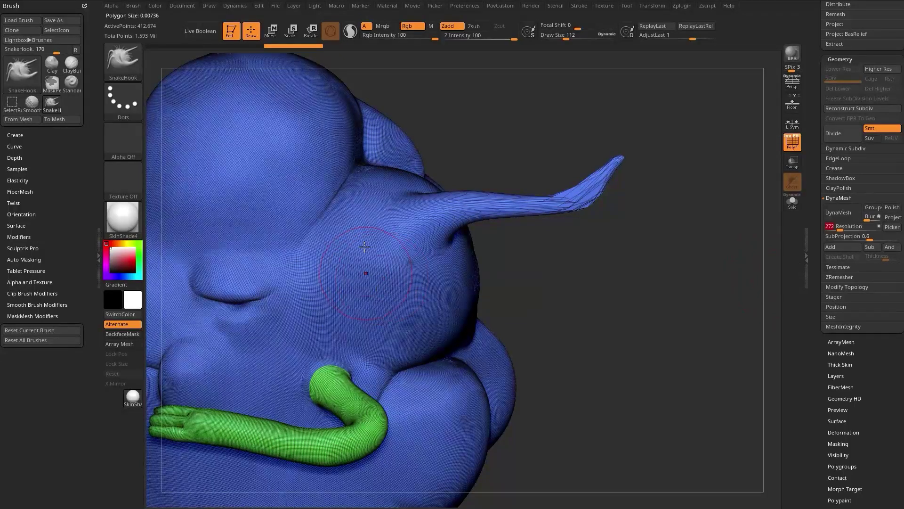
- Remesh the purple character with DynaMesh at resolution 272 and inspect the evened-out topology along the tendril
left_click(836, 214)
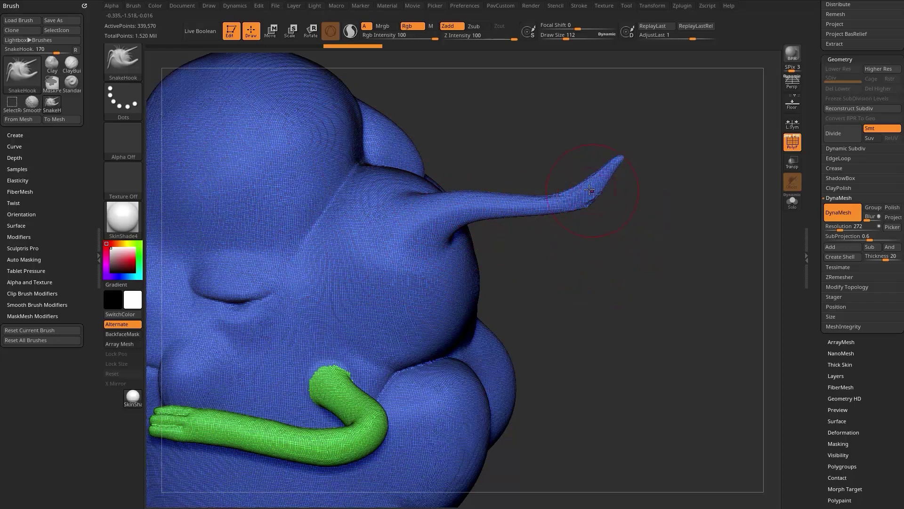
left_click_drag(625, 190, 420, 309, "alt")
left_click_drag(656, 304, 688, 262, "alt")
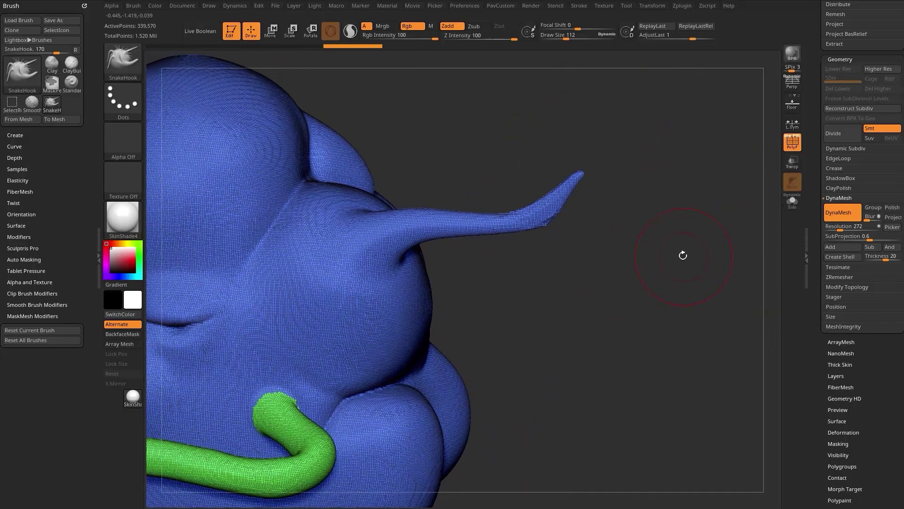
- Smooth and thicken the outer end of the character's side tendril using the Inflat brush
key("b")
key("i")
key("n")
left_click_drag(543, 223, 578, 175, "shift")
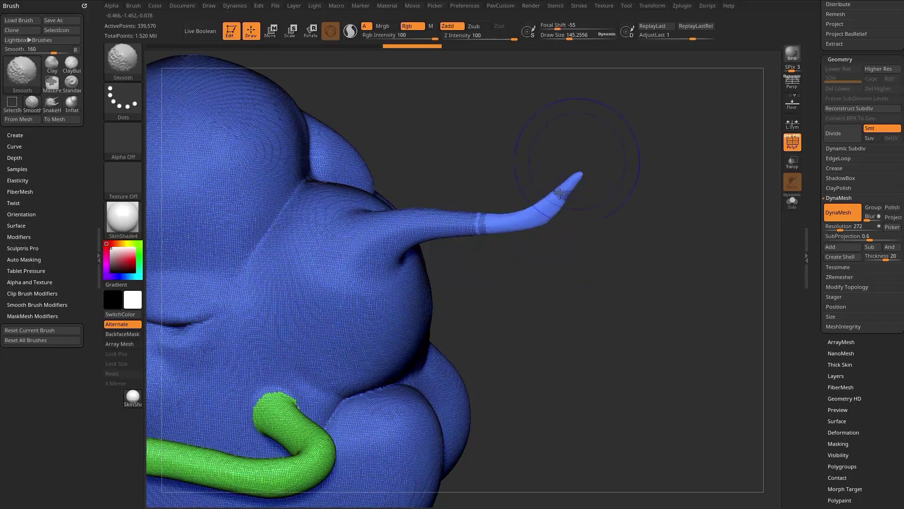
left_click_drag(531, 223, 564, 198)
- Remesh the character with DynaMesh, smooth the swollen tendril tip, and set the Inflat draw size to about 65
left_click_drag(677, 189, 707, 271, "ctrl")
left_click_drag(535, 215, 556, 201, "shift")
mouse_move(648, 255)
left_mouse_down()
mouse_move(664, 262)
mouse_move(647, 251)
left_mouse_up()
key("s")
left_click_drag(645, 250, 636, 247)
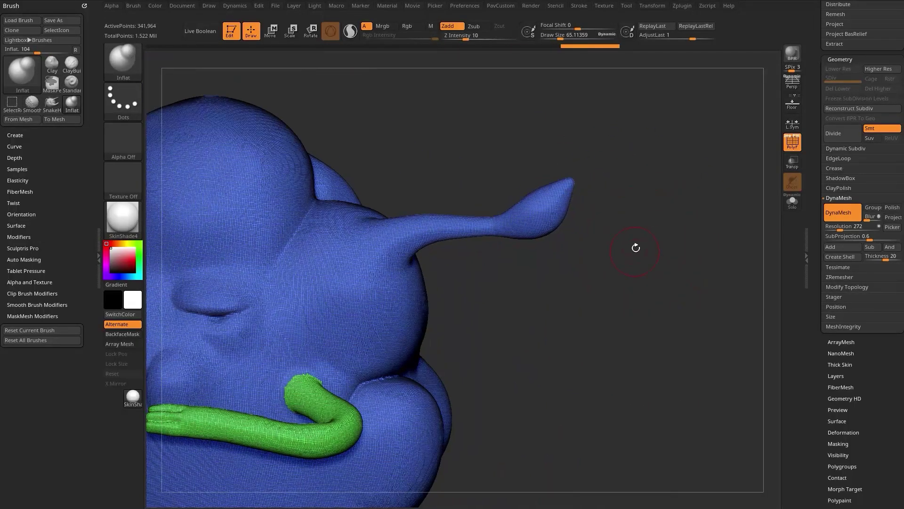
- Inspect the remeshed arm and fingers, then rewind the undo history to the state before the DynaMesh remesh
mouse_move(573, 265)
left_mouse_down()
mouse_move(650, 196)
mouse_move(650, 289)
mouse_move(686, 254)
mouse_move(221, 332)
left_mouse_up()
left_click_drag(236, 468, 442, 394, "alt")
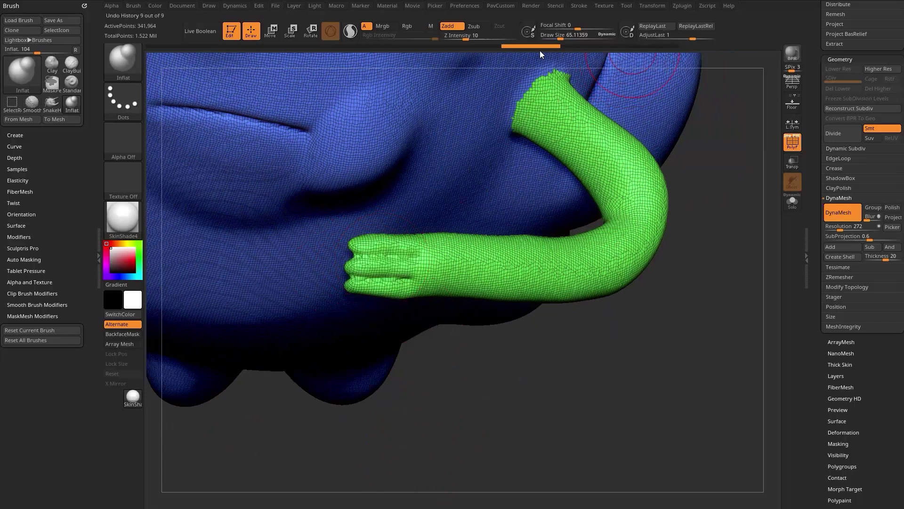
left_click_drag(477, 379, 424, 356)
mouse_move(372, 257)
left_mouse_down("shift")
mouse_move(400, 271)
mouse_move(400, 283)
mouse_move(410, 268)
left_mouse_up("shift")
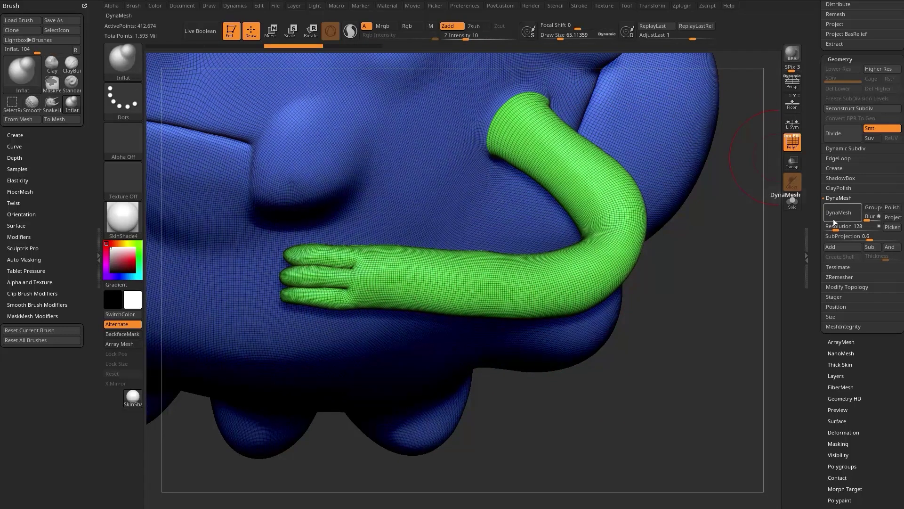
- Remesh the character with DynaMesh at resolution 296 and smooth the fingers and the tendril
left_click_drag(878, 226, 458, 168)
left_click_drag(333, 262, 325, 274, "shift")
left_click_drag(704, 354, 676, 309, "alt")
mouse_move(681, 273)
left_mouse_down("alt")
mouse_move(603, 351)
mouse_move(610, 326)
left_mouse_up("alt")
left_click_drag(650, 298, 595, 301, "alt")
left_click_drag(532, 194, 549, 181, "shift")
mouse_move(563, 222)
left_mouse_down()
mouse_move(567, 205)
mouse_move(586, 197)
left_mouse_up()
left_click_drag(586, 196, 582, 179)
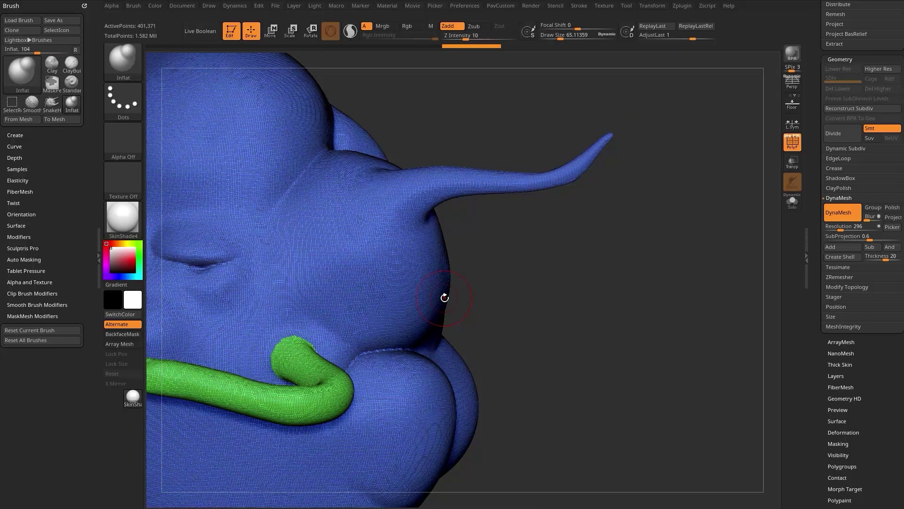
- Rewind the undo history to the original character before the tendril was pulled out
left_click_drag(548, 245, 549, 250)
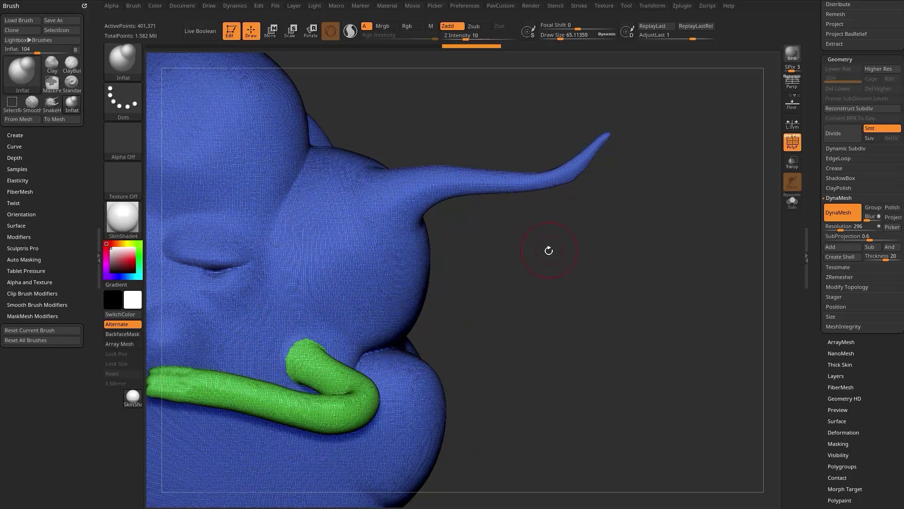
left_click_drag(453, 283, 601, 273)
left_click_drag(466, 51, 190, 53)
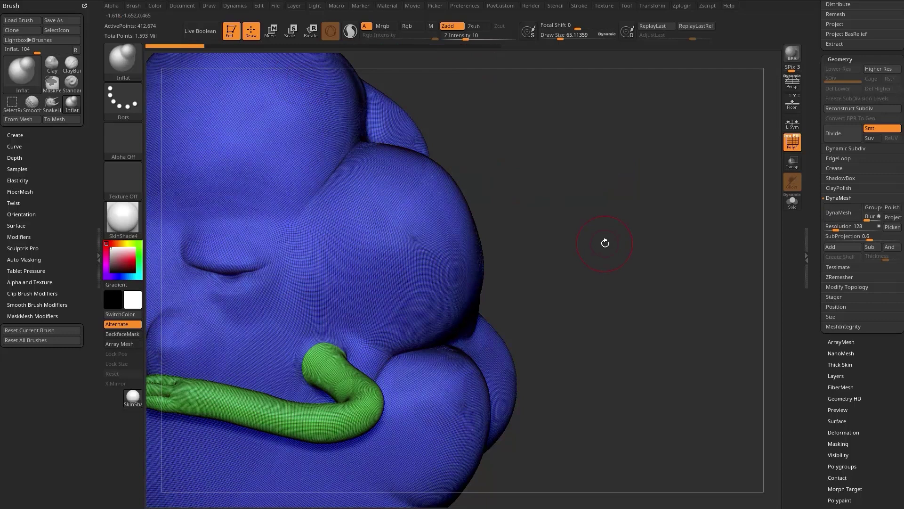
- Activate Sculptris Pro and pull a wavy, two-branched tendril out of the side lump with the SnakeHook brush at draw size about 121
key("b")
key("s")
key("h")
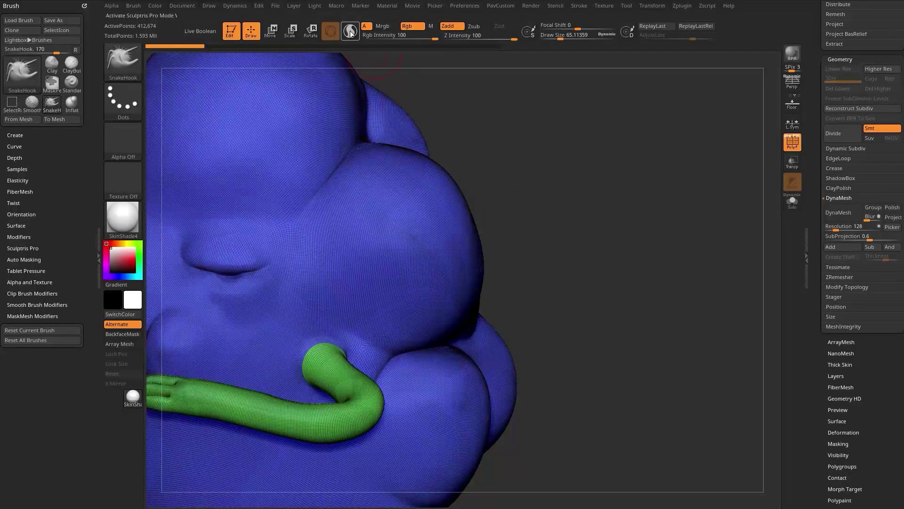
mouse_move(450, 128)
left_mouse_down()
mouse_move(539, 195)
mouse_move(522, 191)
left_mouse_up()
mouse_move(453, 208)
left_mouse_down()
mouse_move(570, 182)
mouse_move(590, 144)
mouse_move(630, 175)
mouse_move(624, 136)
left_mouse_up()
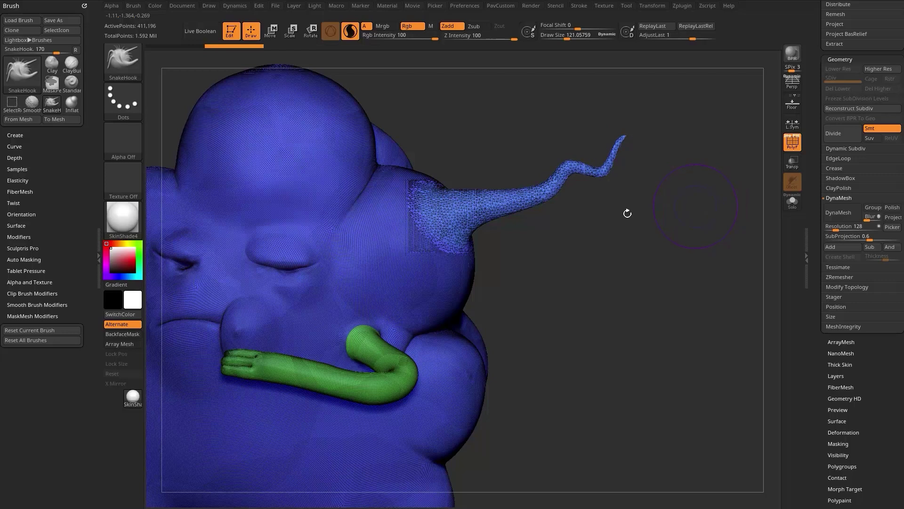
mouse_move(515, 224)
left_mouse_down()
mouse_move(546, 257)
mouse_move(589, 224)
mouse_move(642, 264)
mouse_move(668, 215)
left_mouse_up()
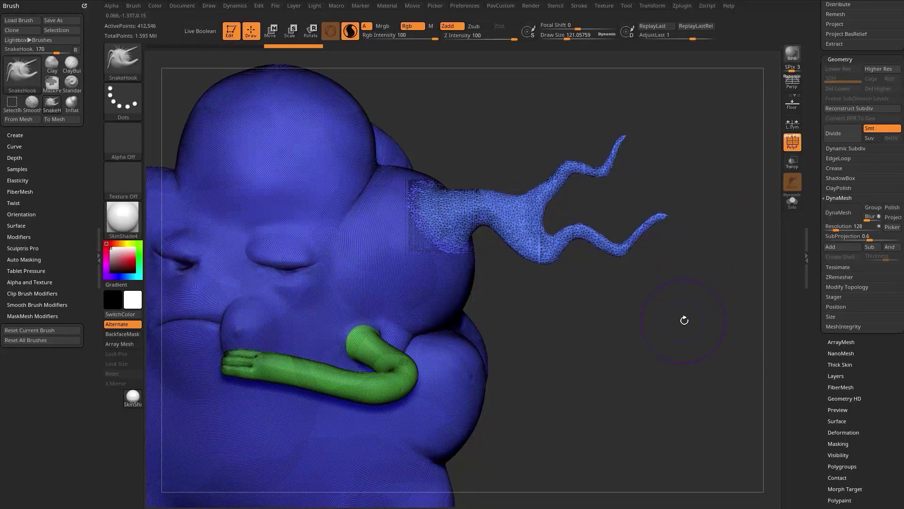
- Sculpt a curl on the upper edge of the tendril's base with the Spiral brush at draw size about 69
mouse_move(698, 291)
left_mouse_down("alt")
mouse_move(639, 326)
mouse_move(641, 376)
left_mouse_up("alt")
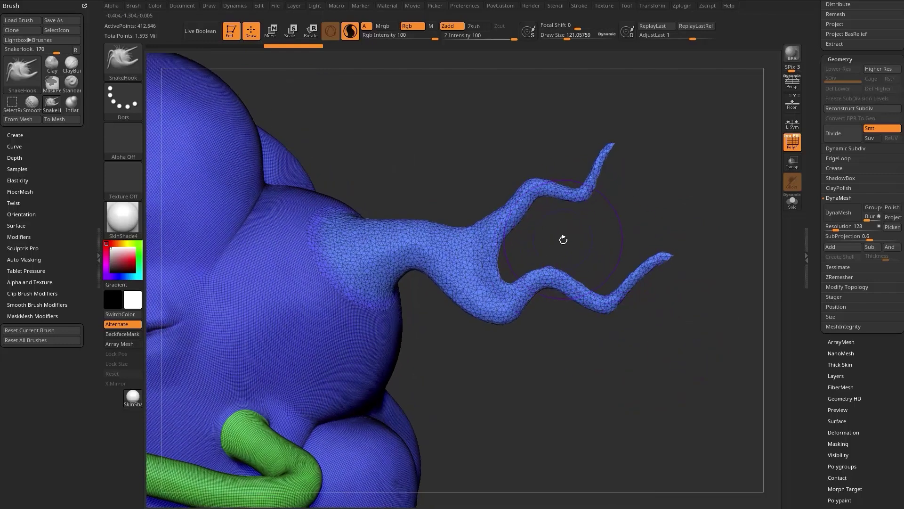
key("b")
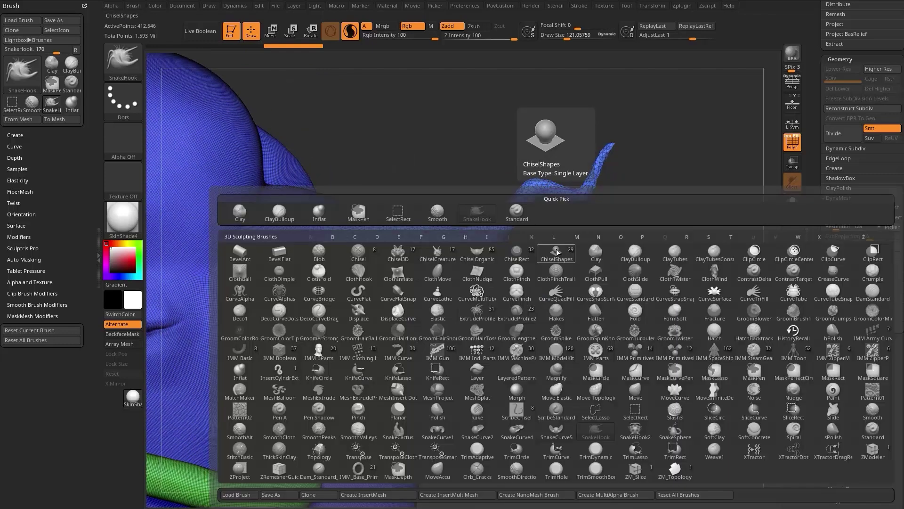
key("s")
key("b")
key("b")
key("s")
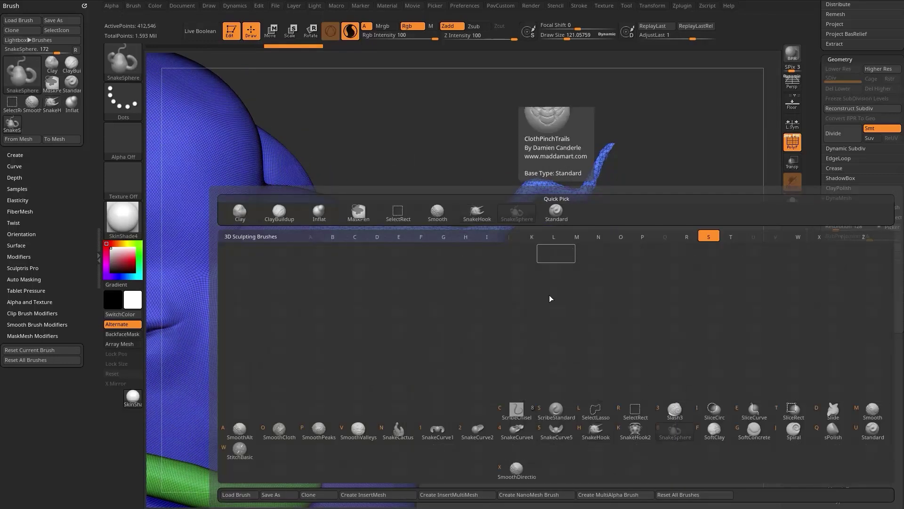
left_click(790, 435)
left_click_drag(698, 192, 683, 219, "alt")
left_click_drag(684, 219, 681, 236)
key("s")
left_click(476, 255)
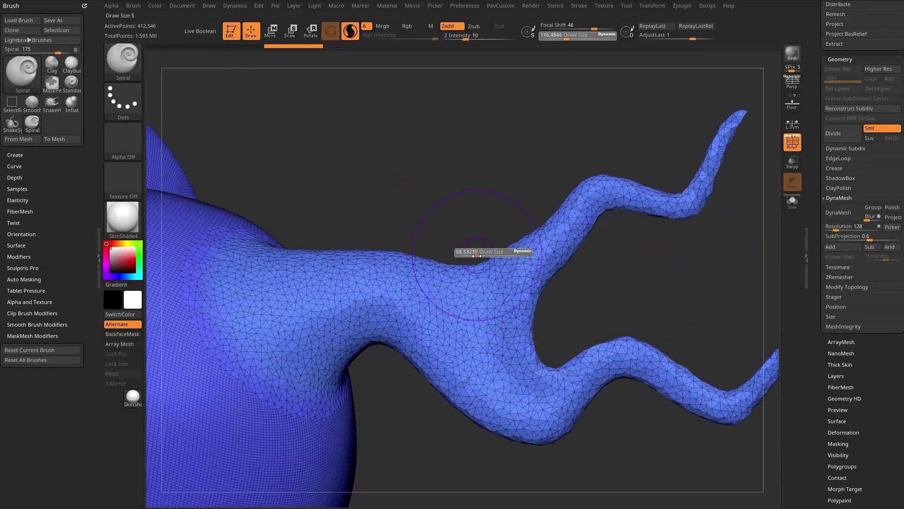
left_click_drag(394, 260, 434, 247)
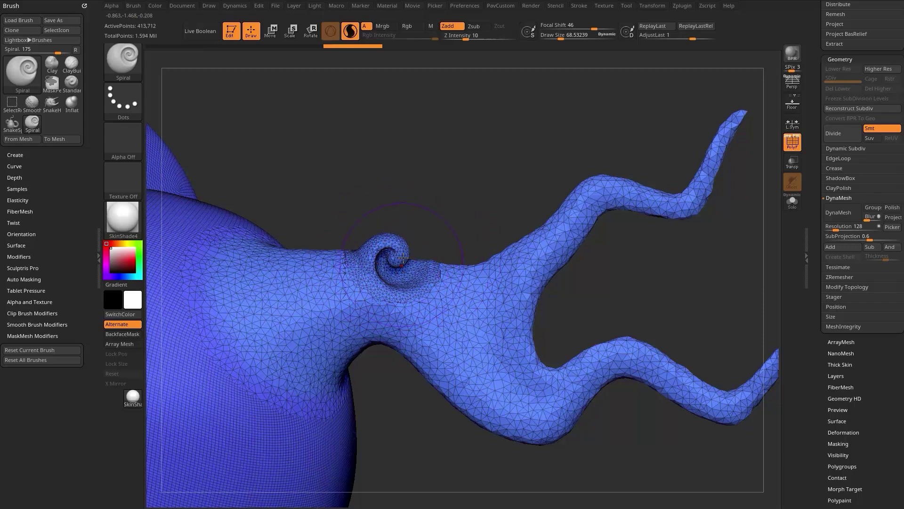
- Stack ever smaller curls on the first curl with the Spiral brush, reducing the draw size to about 8.5 and 2.11, and undo the last stroke
mouse_move(414, 194)
left_mouse_down("alt")
mouse_move(435, 248)
mouse_move(420, 230)
left_mouse_up("alt")
key("s")
left_click_drag(355, 214, 356, 212)
mouse_move(388, 161)
left_mouse_down()
mouse_move(462, 156)
mouse_move(449, 160)
left_mouse_up()
key("s")
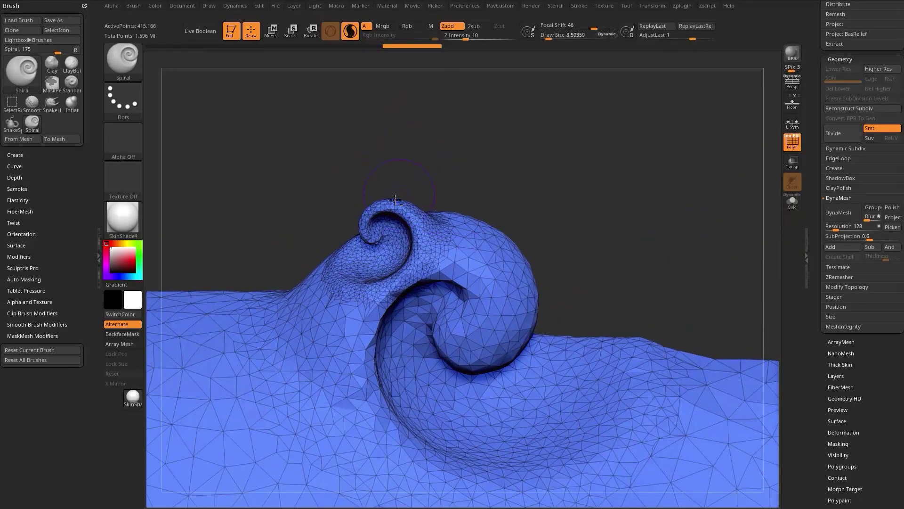
left_click_drag(393, 202, 395, 198)
mouse_move(432, 171)
left_mouse_down("alt")
mouse_move(455, 206)
mouse_move(427, 180)
left_mouse_up("alt")
key("s")
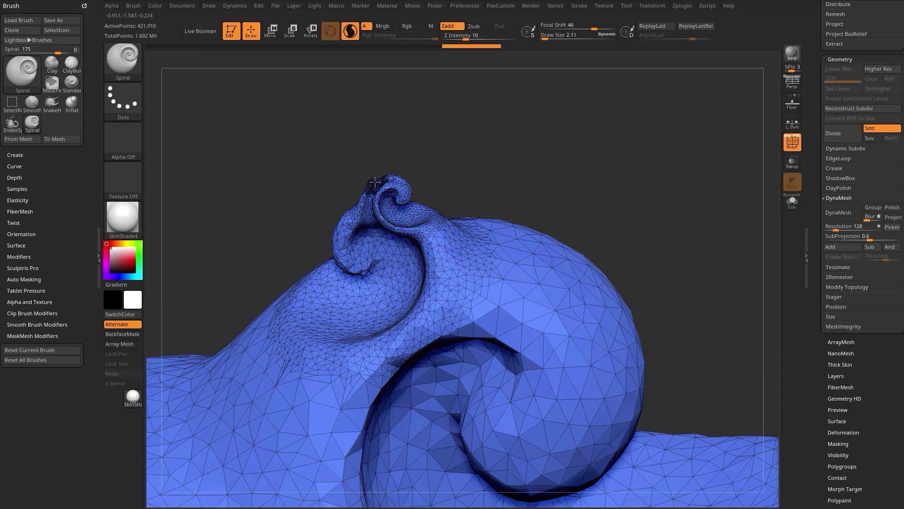
key("ctrl+z")
mouse_move(405, 160)
left_mouse_down()
mouse_move(424, 137)
mouse_move(482, 186)
mouse_move(462, 154)
left_mouse_up()
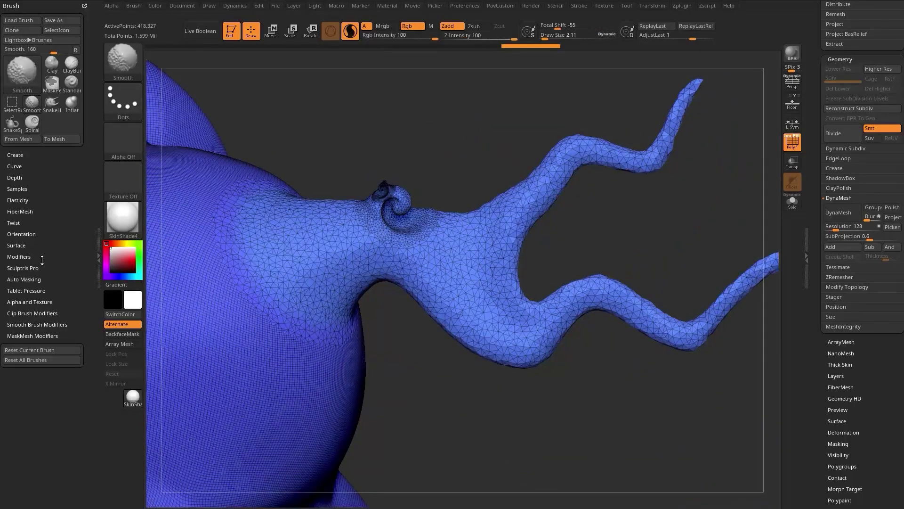
- Smooth away the branching tendril and its curls back into the character's side lump with Sculptris Pro active
left_click(22, 268)
left_click(24, 268)
left_click_drag(419, 156, 417, 10, "alt")
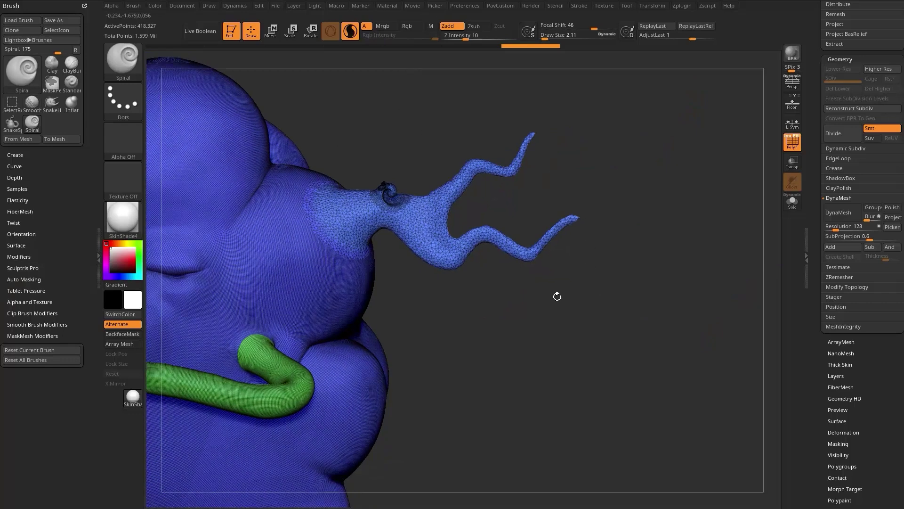
left_click_drag(478, 182, 460, 183, "shift")
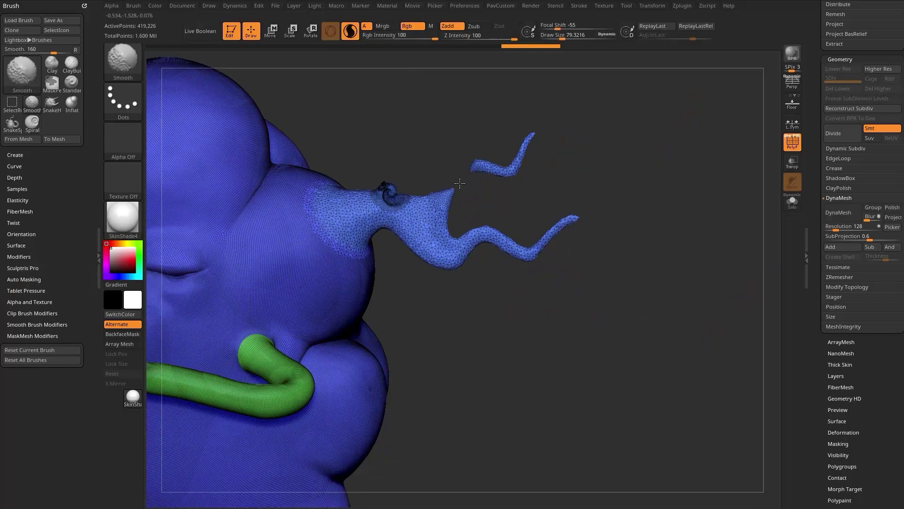
mouse_move(522, 148)
left_mouse_down("shift")
mouse_move(485, 241)
mouse_move(470, 247)
mouse_move(424, 216)
mouse_move(409, 225)
mouse_move(566, 241)
left_mouse_up("shift")
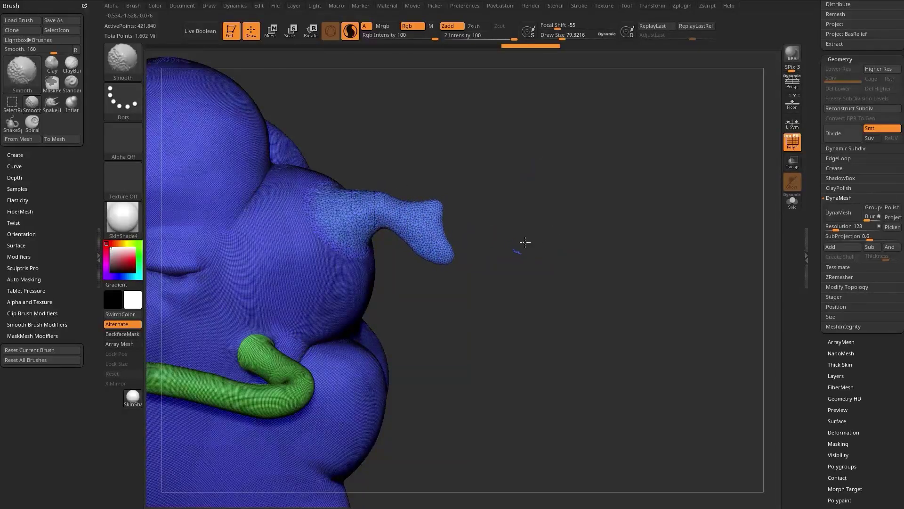
mouse_move(416, 213)
left_mouse_down("shift")
mouse_move(429, 226)
mouse_move(434, 218)
mouse_move(391, 207)
mouse_move(350, 218)
left_mouse_up("shift")
left_click_drag(433, 197, 452, 188, "alt")
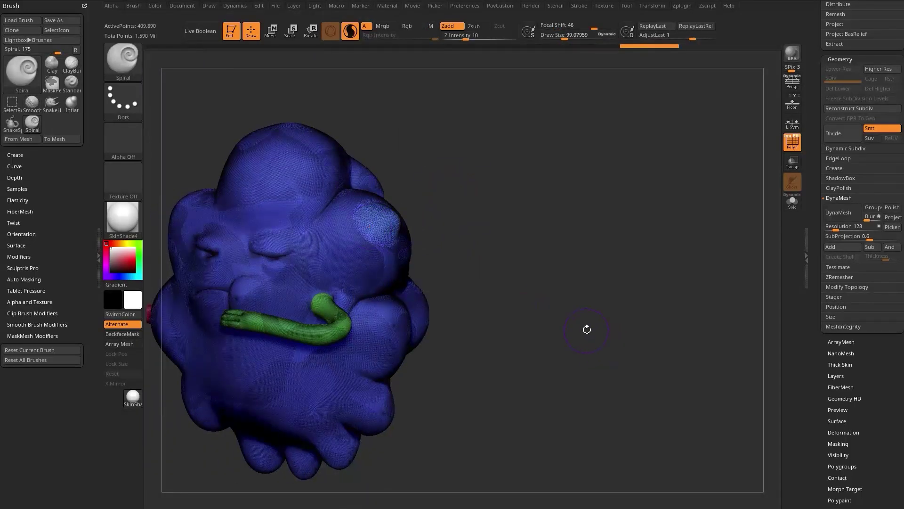
- Turn off the polyframe display, show all the subtools, and frame the characters in the view
left_click(792, 141)
left_click_drag(812, 145, 822, 236)
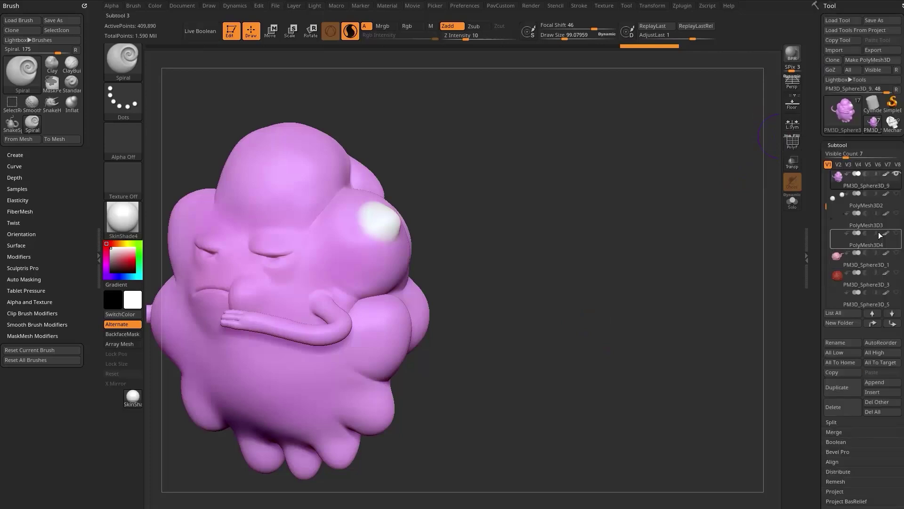
left_click(896, 174, "shift")
key("f")
mouse_move(596, 177)
left_mouse_down()
mouse_move(595, 202)
mouse_move(549, 202)
left_mouse_up()
- Pull a long, wavy tendril from the side lump with the SnakeHook brush at draw size about 135, using the character's sampled purple colour
key("b")
key("s")
key("h")
key("bracketright")
mouse_move(370, 267)
left_mouse_down()
mouse_move(403, 255)
mouse_move(483, 170)
left_mouse_up()
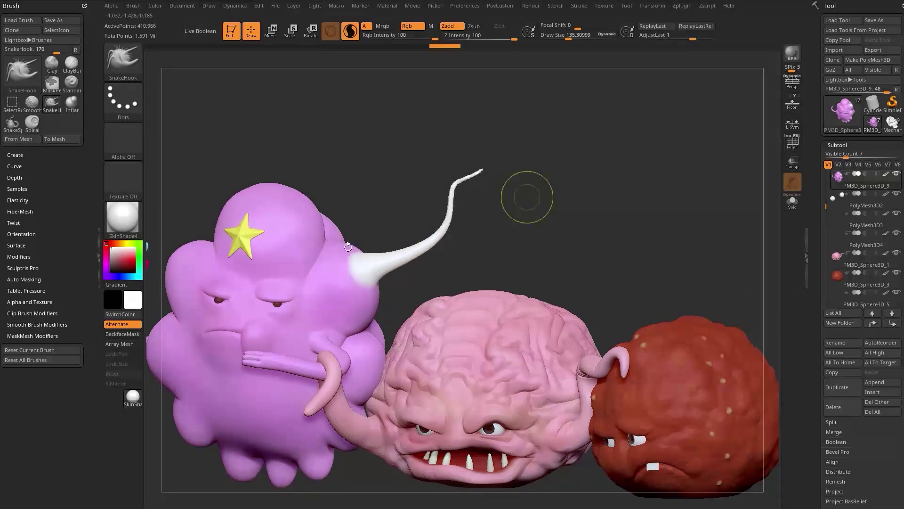
key("ctrl+z")
key("c")
mouse_move(376, 242)
left_mouse_down("alt")
mouse_move(363, 243)
mouse_move(427, 235)
mouse_move(507, 155)
left_mouse_up("alt")
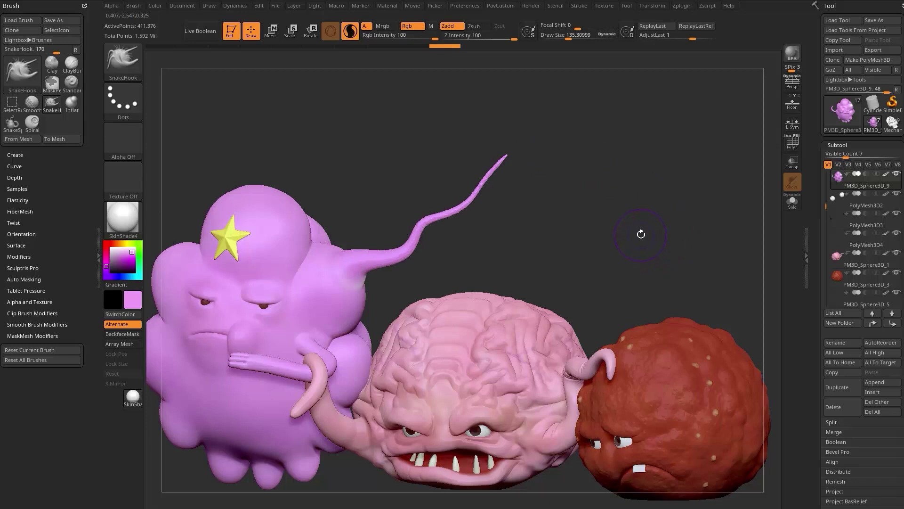
- Try stretching the purple character's side with the SnakeHook2 brush at draw size about 161, undoing the strokes
key("b")
key("s")
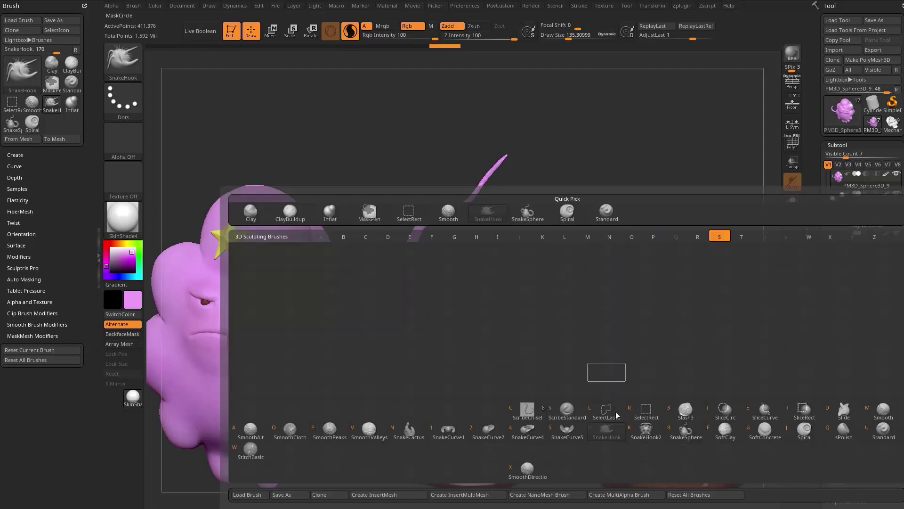
left_click(646, 431)
left_click_drag(505, 243, 559, 220, "alt")
mouse_move(375, 267)
left_mouse_down()
mouse_move(389, 285)
mouse_move(381, 279)
mouse_move(390, 265)
left_mouse_up()
key("ctrl+z")
left_click_drag(583, 222, 466, 252)
key("ctrl+z")
left_click_drag(529, 218, 652, 207)
left_click_drag(381, 264, 386, 285)
left_click_drag(612, 212, 523, 226)
left_click_drag(470, 217, 630, 189)
key("ctrl+z")
- Try pulling a thick, round-tipped tentacle out of the purple character with the SnakeSphere brush at draw size about 116, undoing each stroke
key("b")
key("s")
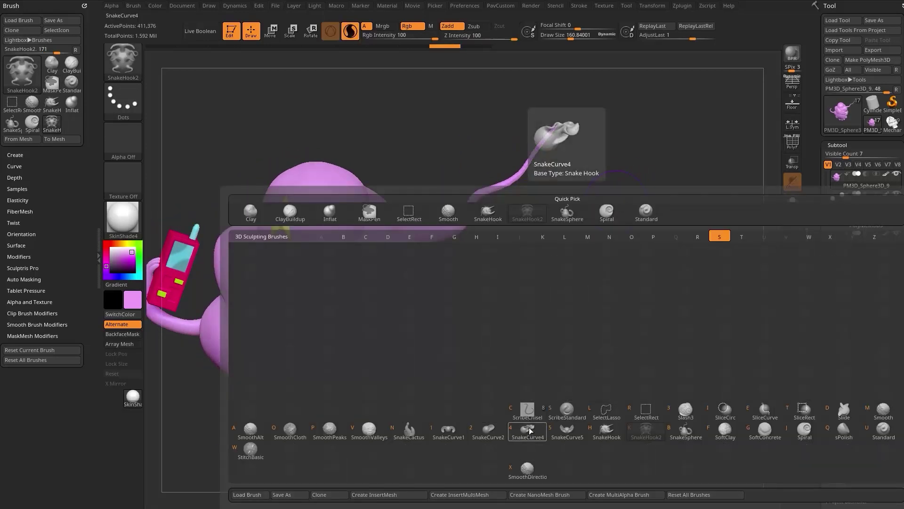
key("b")
key("s")
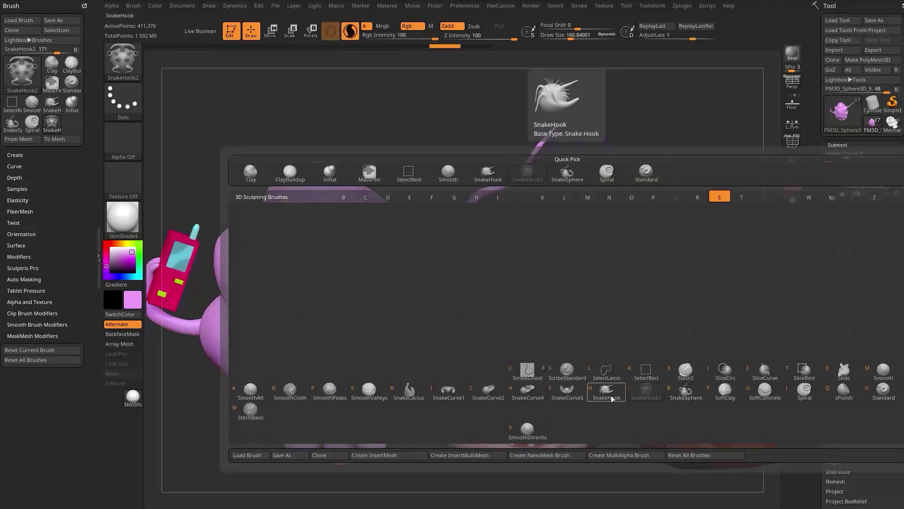
left_click(686, 390)
left_click_drag(387, 278, 394, 275)
key("ctrl+z")
left_click_drag(574, 223, 617, 224)
left_click_drag(374, 251, 593, 184)
key("ctrl+z")
left_click_drag(377, 220, 386, 141)
left_click_drag(620, 198, 407, 267)
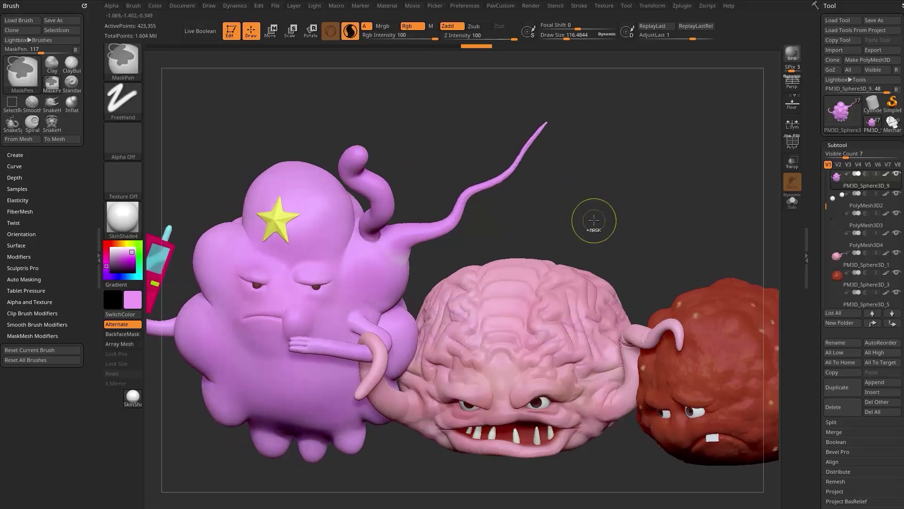
key("ctrl+z")
- Try drawing a curve along the purple character's rear lump with the SnakeCurve4 brush at draw size about 55
key("b")
key("s")
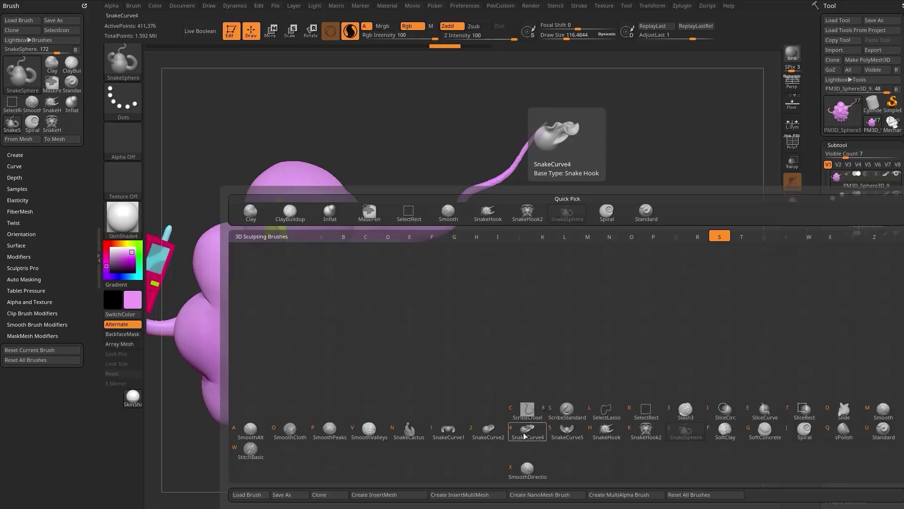
left_click(546, 438)
mouse_move(581, 196)
left_mouse_down()
mouse_move(544, 225)
mouse_move(529, 266)
mouse_move(481, 309)
mouse_move(491, 304)
left_mouse_up()
key("bracketleft")
key("bracketleft")
key("bracketright")
mouse_move(626, 250)
left_mouse_down()
mouse_move(532, 222)
mouse_move(513, 230)
left_mouse_up()
left_click_drag(394, 371, 573, 255)
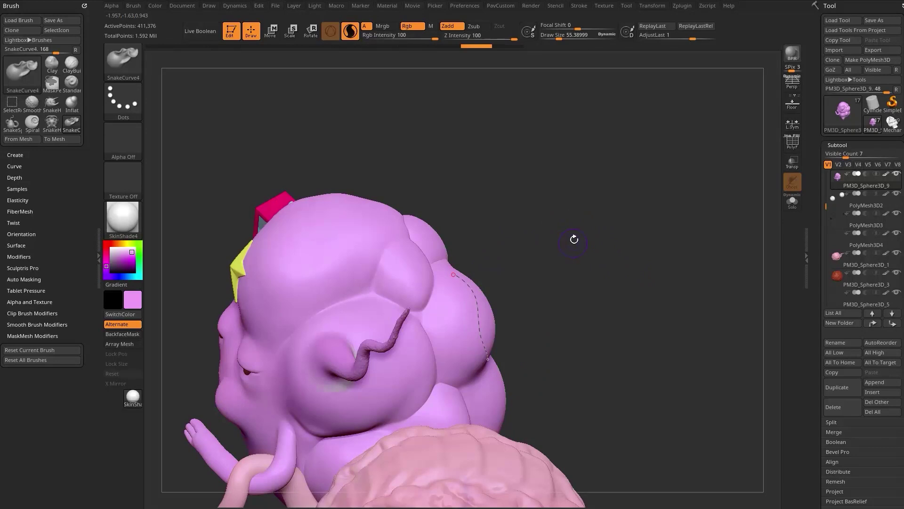
- Try pulling a fin along a curve on the rear lump with the SnakeCurve2 brush and examine its topology with polyframe on
key("b")
key("s")
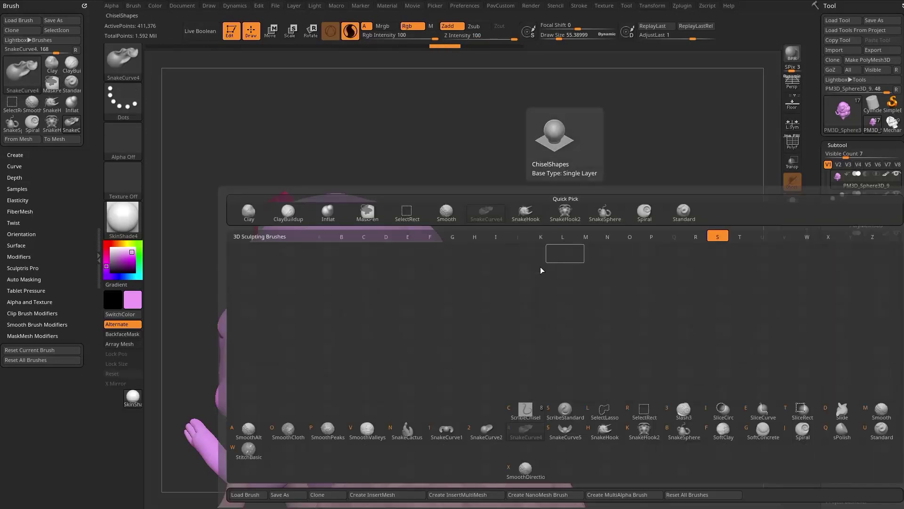
left_click(486, 429)
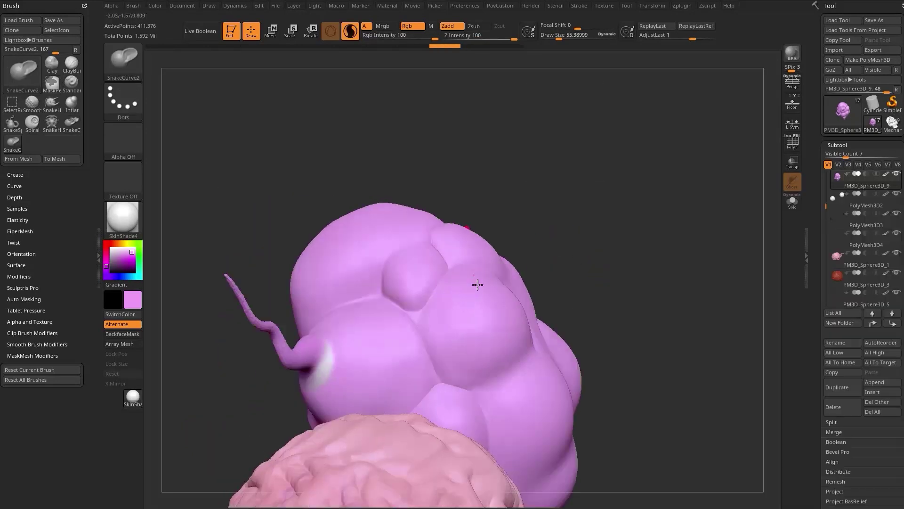
left_click_drag(539, 269, 582, 272)
mouse_move(484, 310)
left_mouse_down()
mouse_move(514, 307)
mouse_move(487, 298)
mouse_move(488, 285)
left_mouse_up()
key("ctrl+z")
mouse_move(583, 247)
left_mouse_down()
mouse_move(541, 245)
mouse_move(597, 254)
left_mouse_up()
left_click(792, 141)
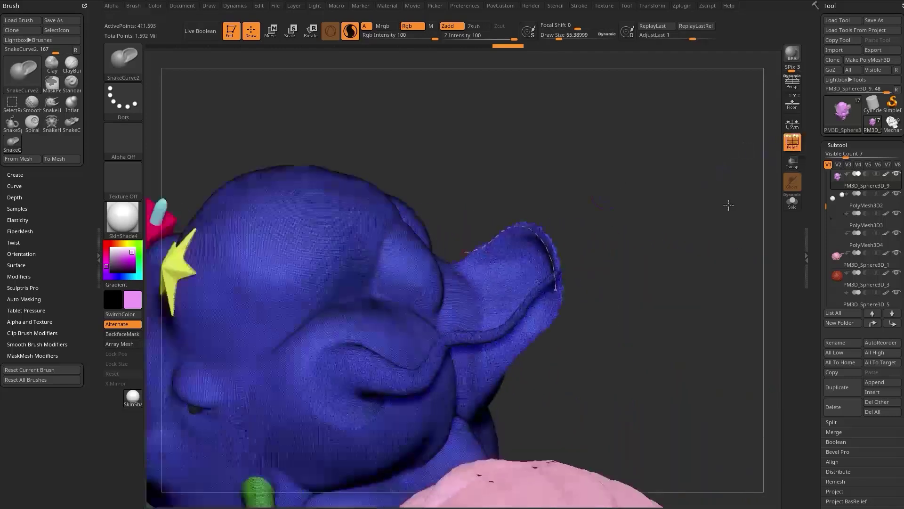
key("f")
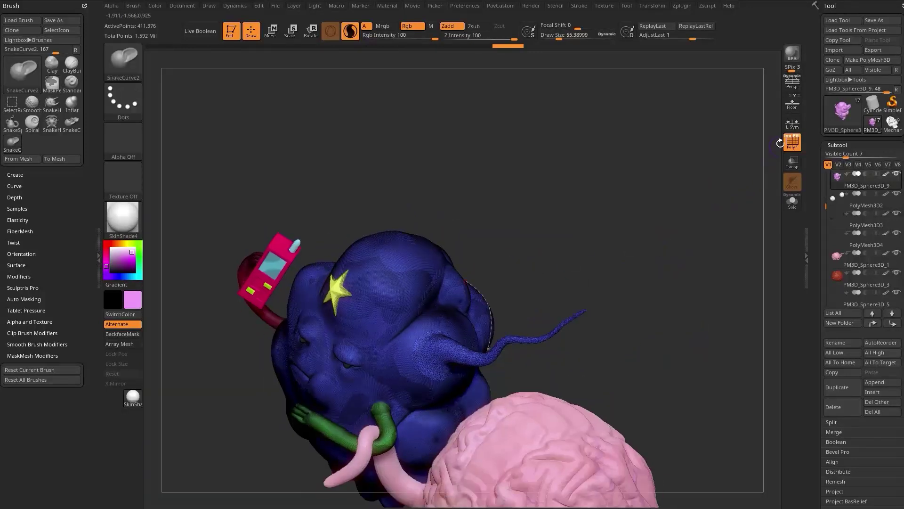
- Load the PolySphere model with polyframe shown and mask its lower half
key("shift+f")
left_click_drag(698, 208, 590, 205, "shift")
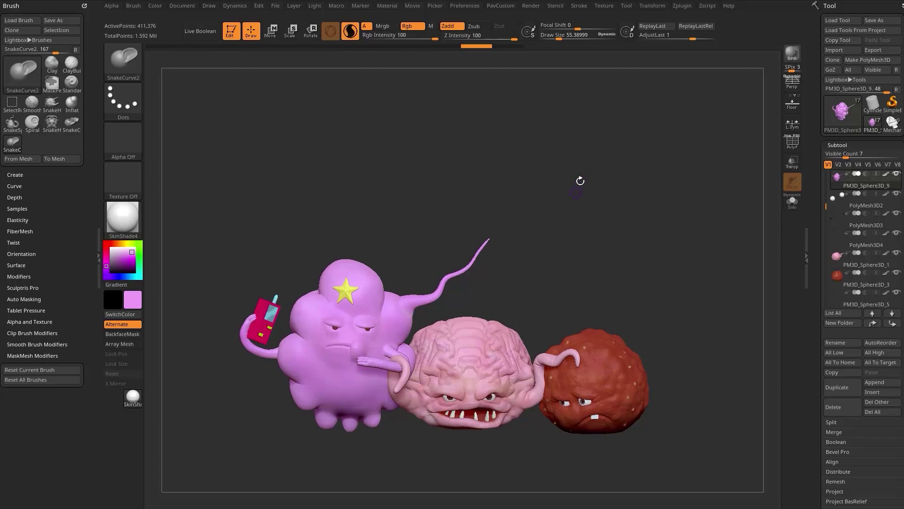
key("comma")
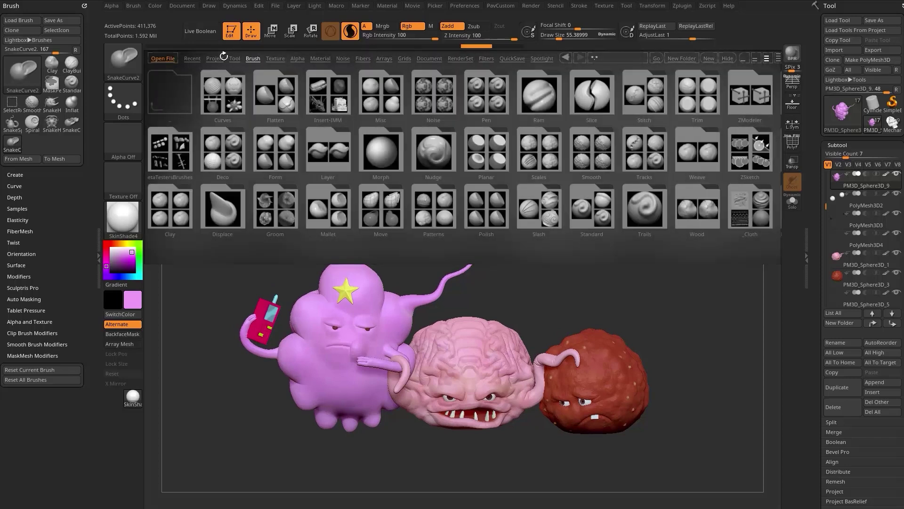
left_click(231, 57)
double_click(383, 153)
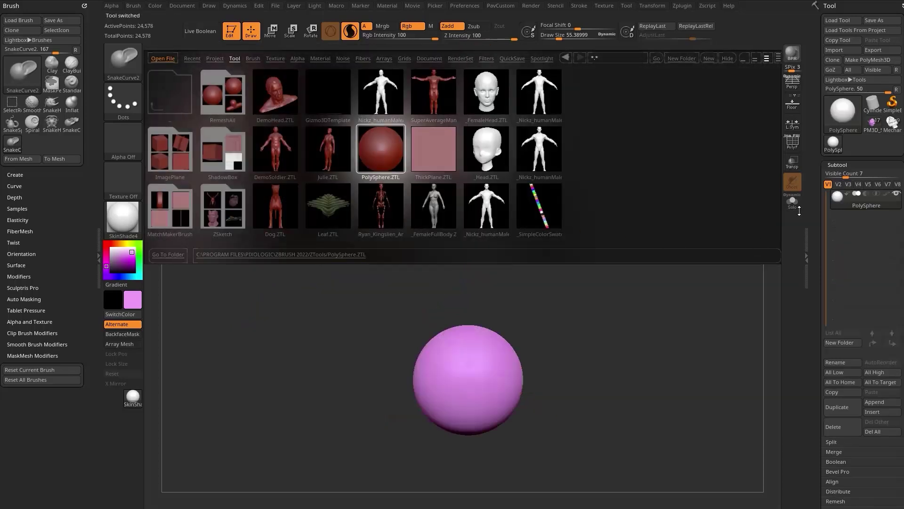
key("shift+f")
left_click_drag(390, 300, 569, 379, "ctrl")
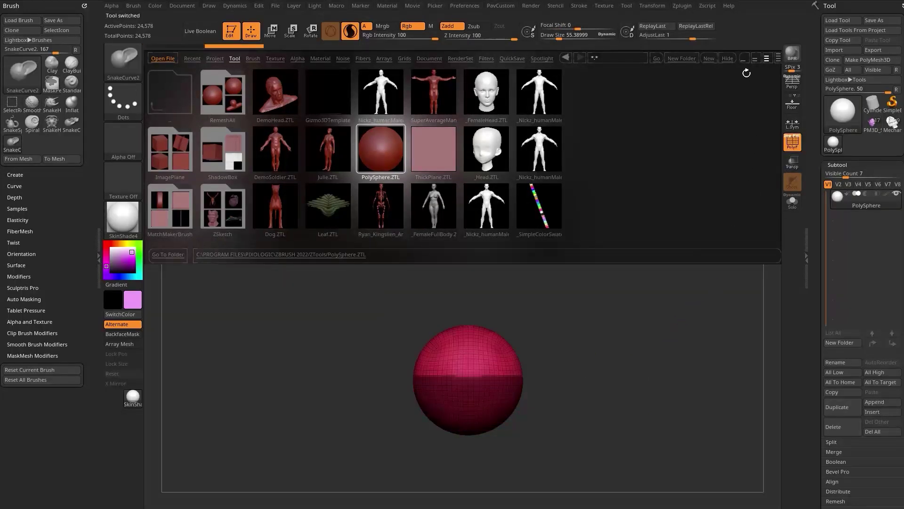
key("comma")
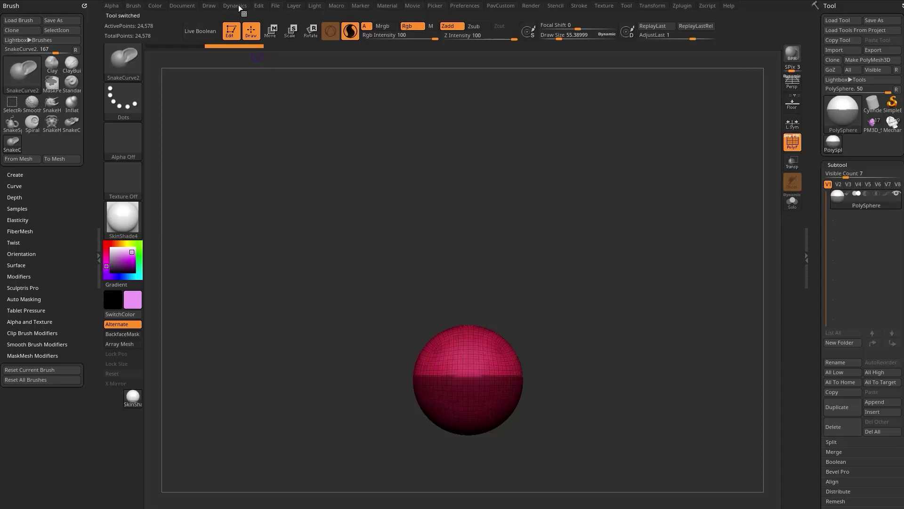
- Run a Dynamics simulation on the sphere's unmasked half with Gravity off, Inflate at about 0.216 and Expand at about 1.13, then hide the polyframe
left_click(239, 8)
left_click(253, 179)
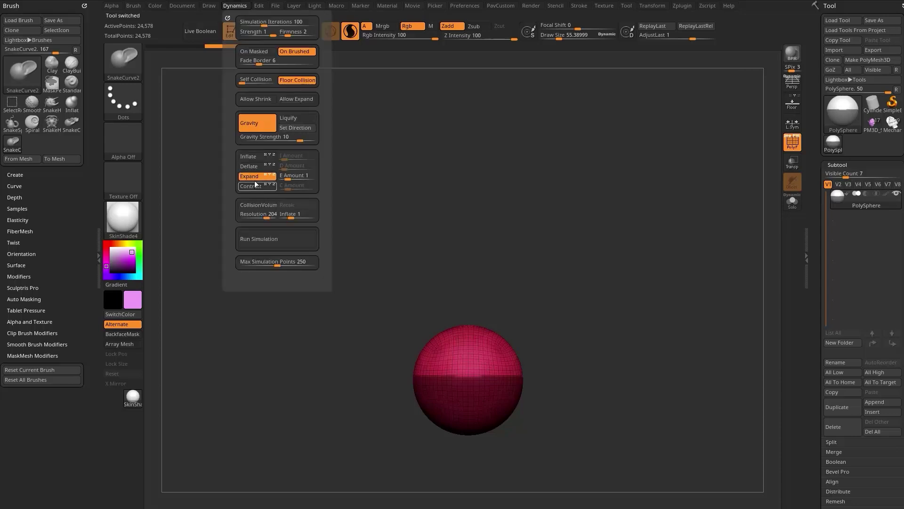
left_click(250, 157)
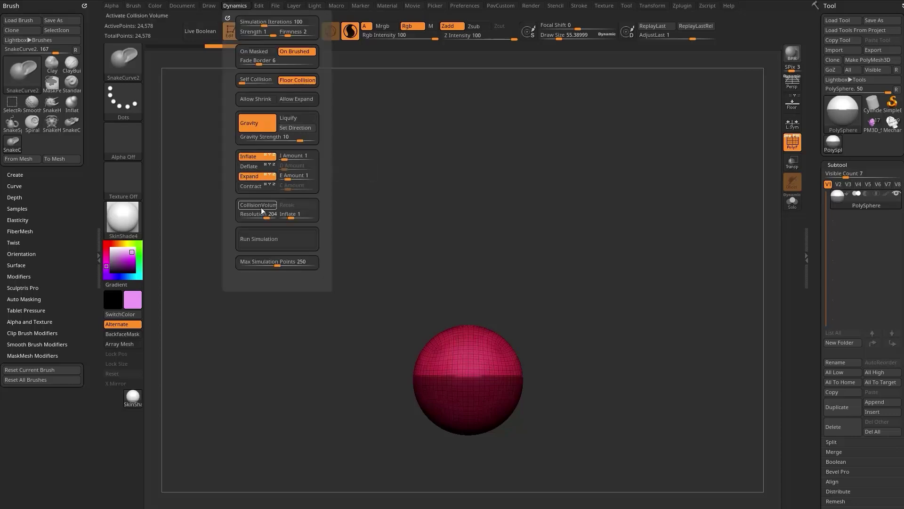
left_click(265, 126)
left_click(284, 159)
left_click_drag(287, 179, 288, 179)
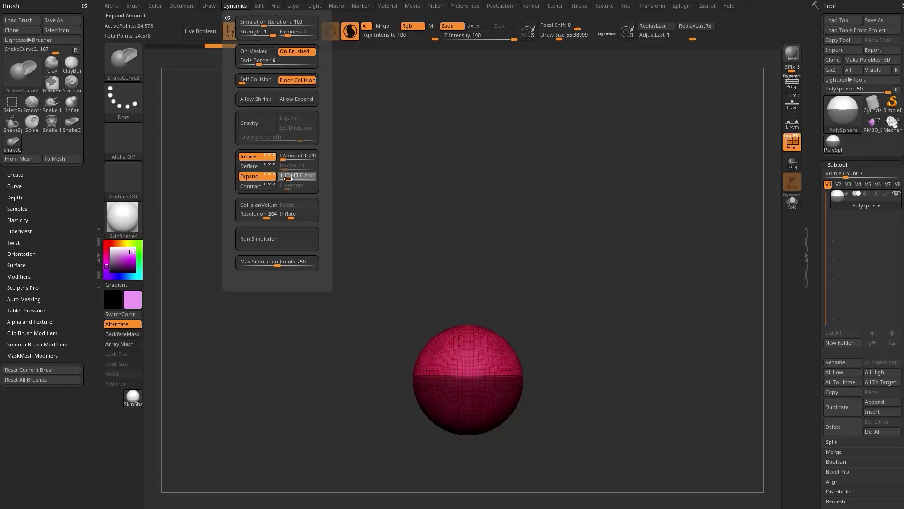
left_click(271, 237)
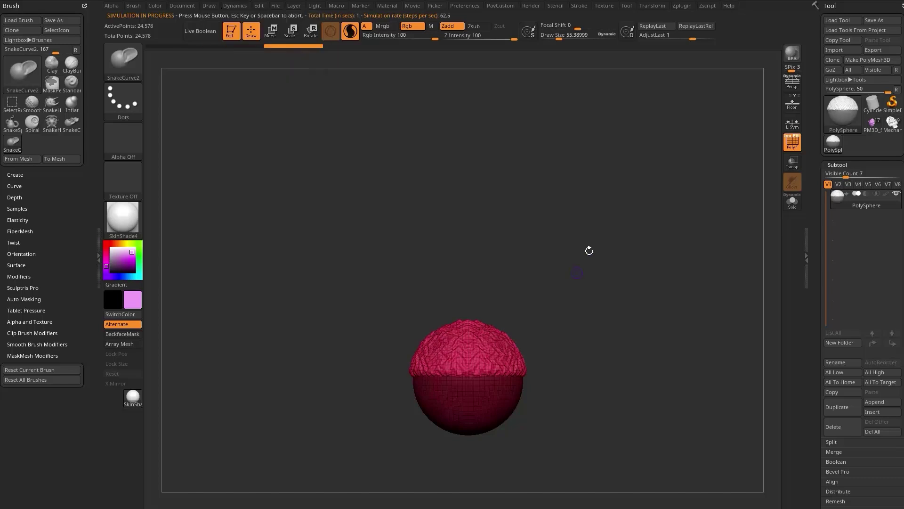
left_click(793, 142)
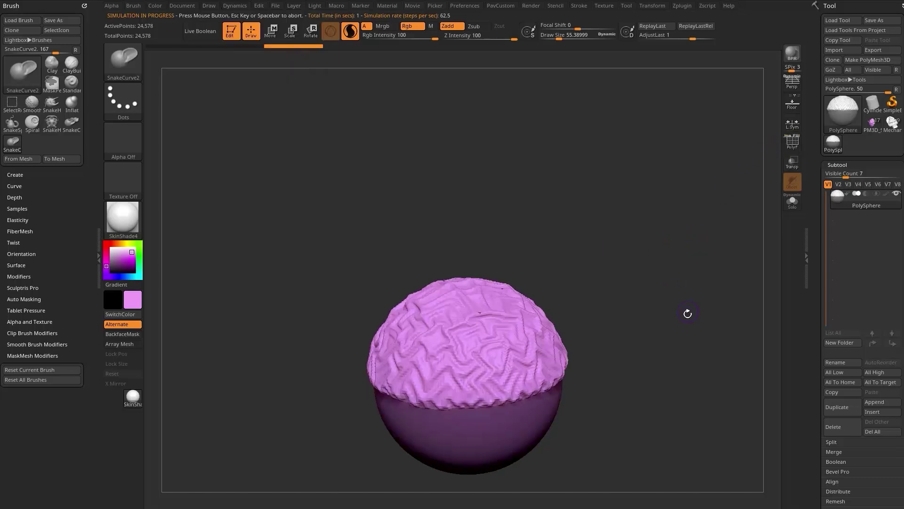
- Switch to the mechanical skull model and show it in white with the StartupMaterial material
left_click(878, 131)
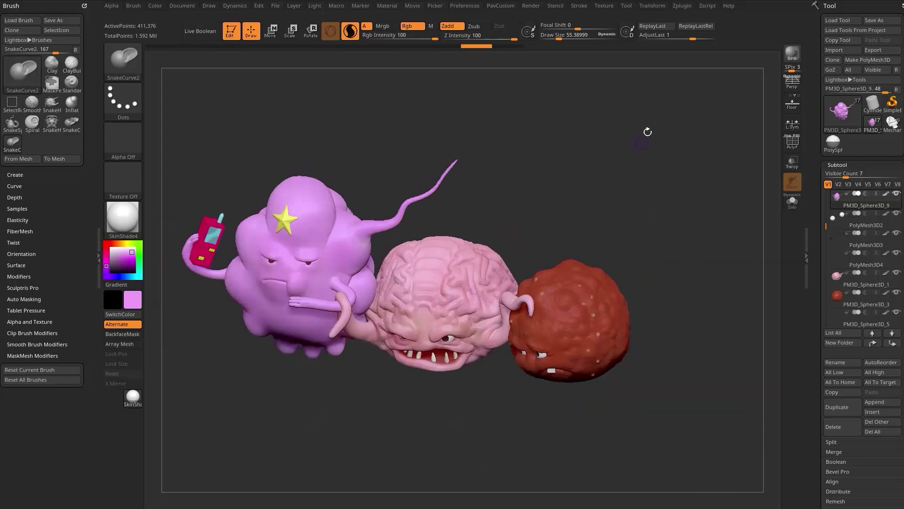
left_click(893, 130)
left_click_drag(650, 190, 608, 250)
left_click_drag(119, 254, 103, 230)
left_click(123, 220)
left_click(173, 230)
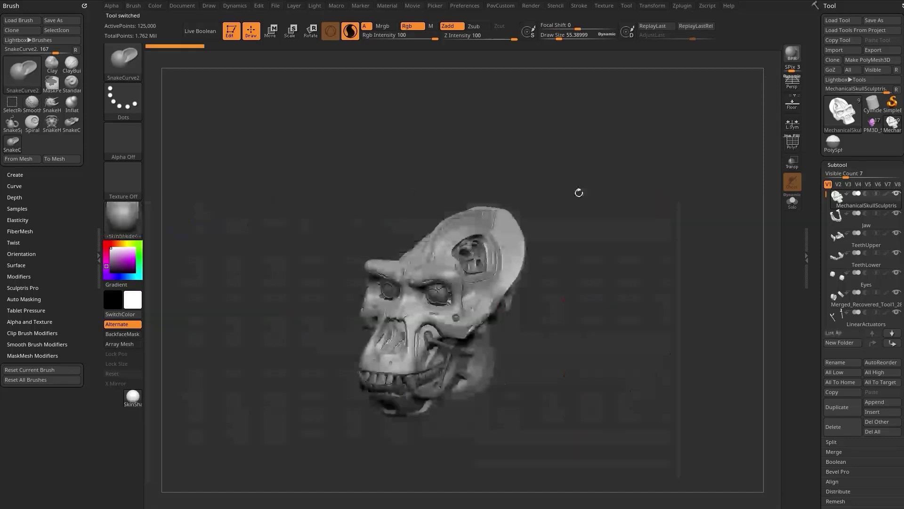
- Reduce the draw size to about 12 and inspect the side of the skull with and without polyframe
left_click_drag(579, 192, 657, 282, "alt")
key("s")
mouse_move(656, 238)
left_mouse_down()
mouse_move(648, 238)
mouse_move(599, 330)
left_mouse_up()
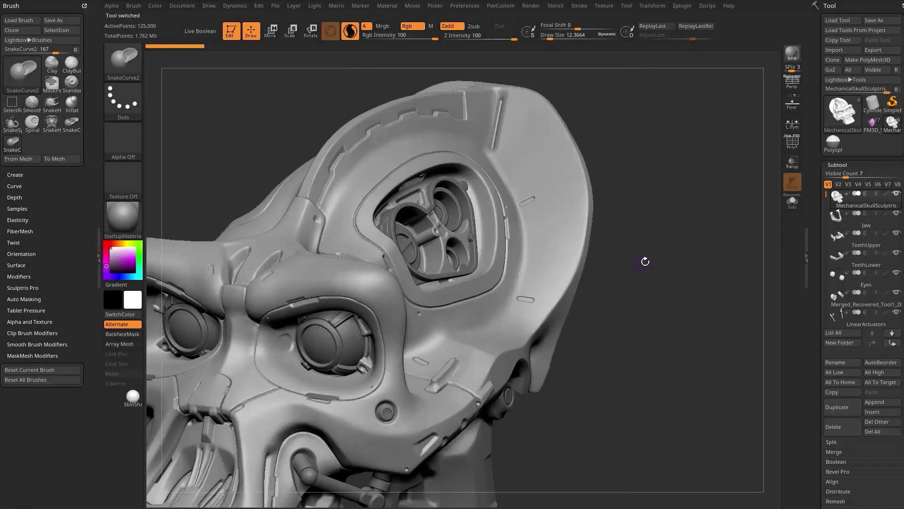
left_click_drag(645, 156, 658, 234)
left_click_drag(589, 203, 693, 226)
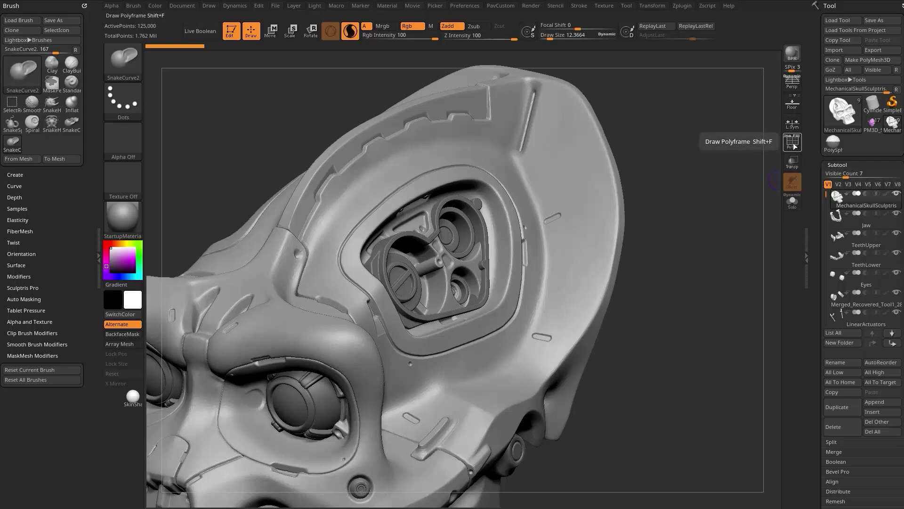
left_click(792, 141)
left_click_drag(692, 145, 655, 264, "alt")
left_click(794, 147)
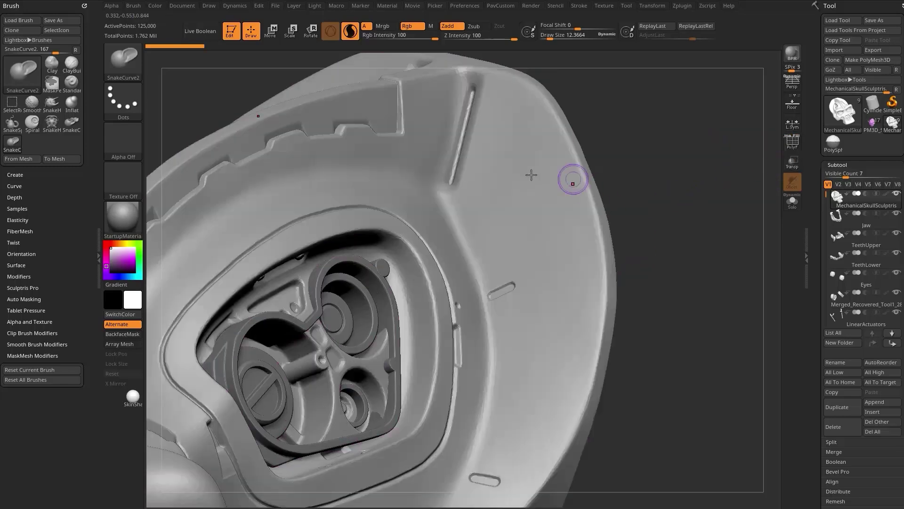
- Clone the Standard brush and give the copy a DragDot stroke, Alpha 06 and a focal shift of -100
key("2")
key("1")
left_click(128, 65)
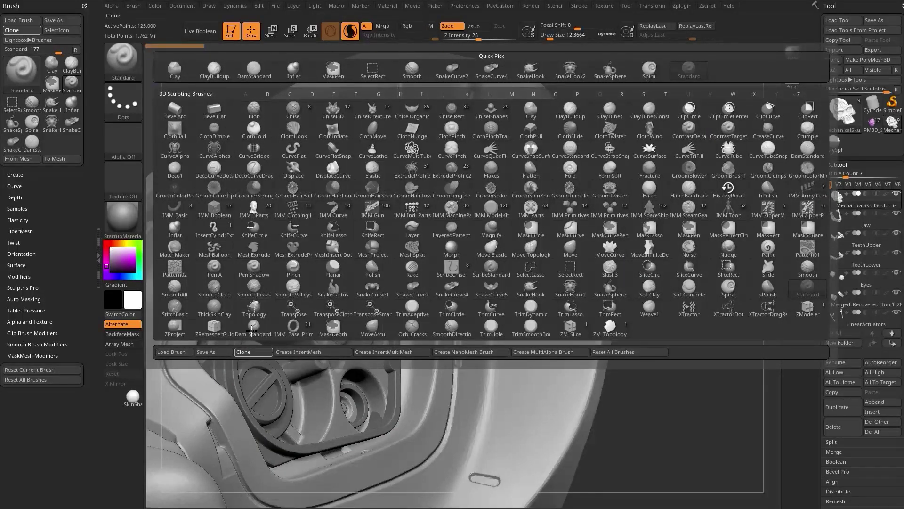
left_click(253, 328)
left_click(123, 101)
left_click(373, 111)
left_click(123, 140)
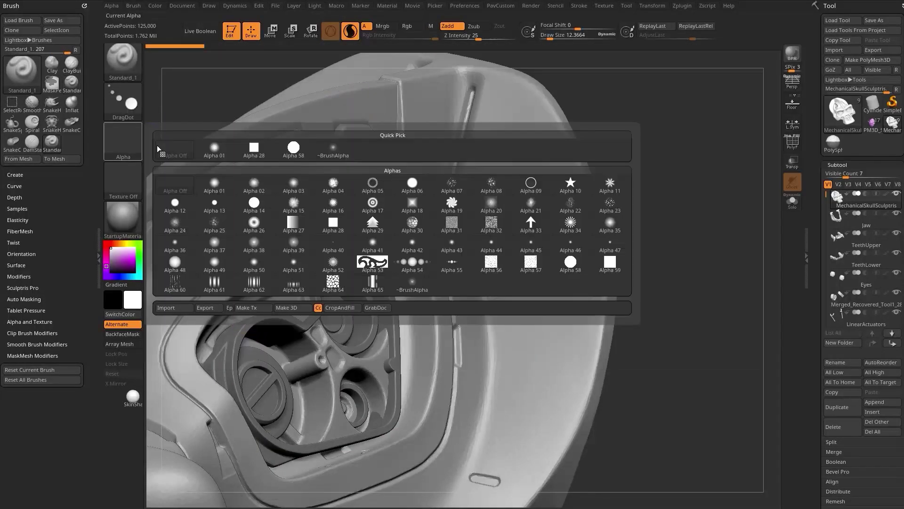
left_click(414, 185)
left_click_drag(577, 28, 532, 31)
left_click_drag(690, 159, 638, 164)
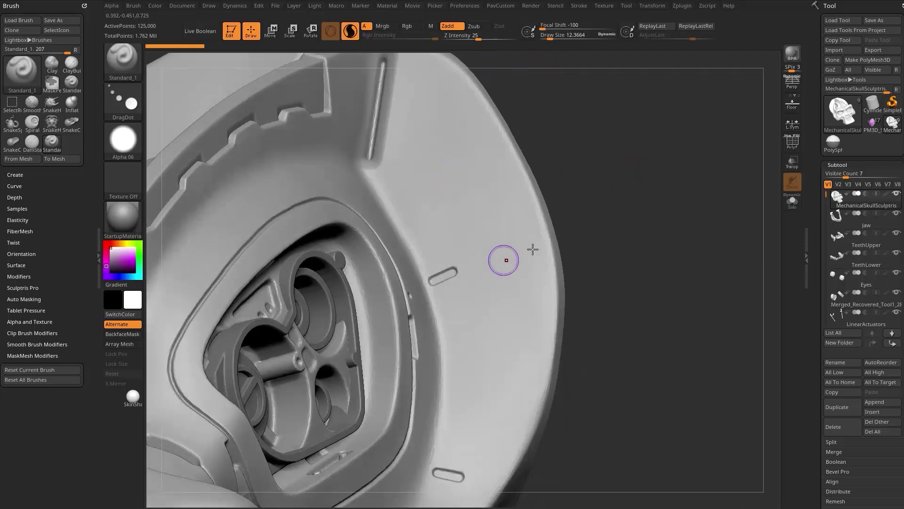
- Try stamping round dots on the side of the skull, check their topology with polyframe, and undo the stamps
left_click_drag(584, 233, 655, 209)
left_click_drag(465, 157, 465, 183)
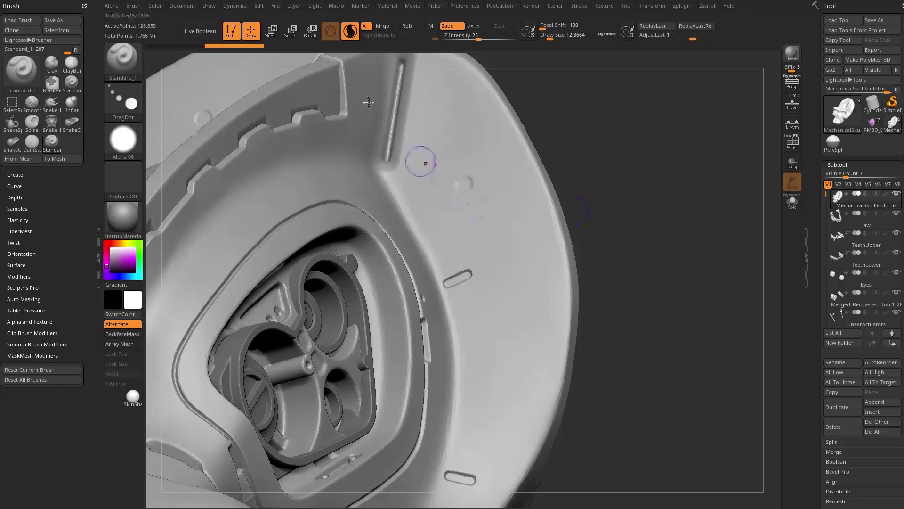
left_click(792, 142)
left_click_drag(690, 230, 636, 273)
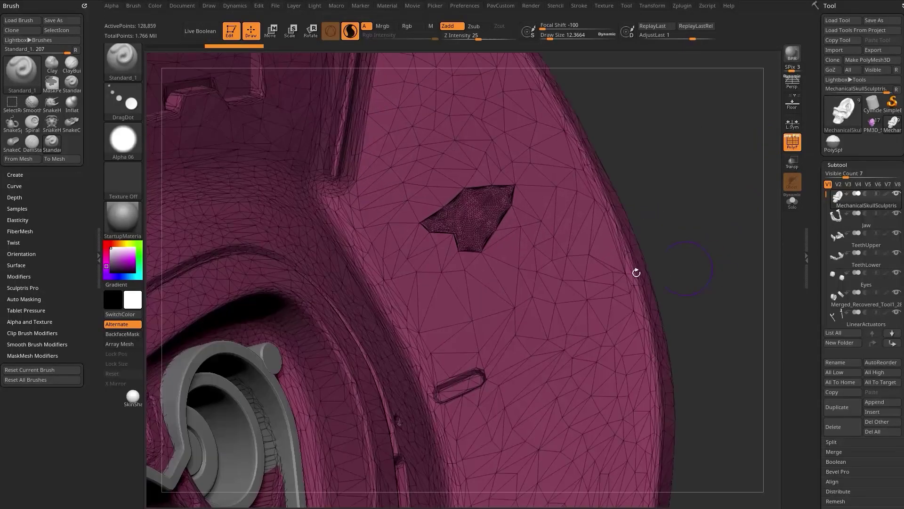
left_click_drag(717, 152, 646, 178, "alt")
key("ctrl+z")
mouse_move(454, 178)
left_mouse_down()
mouse_move(496, 235)
mouse_move(483, 217)
left_mouse_up()
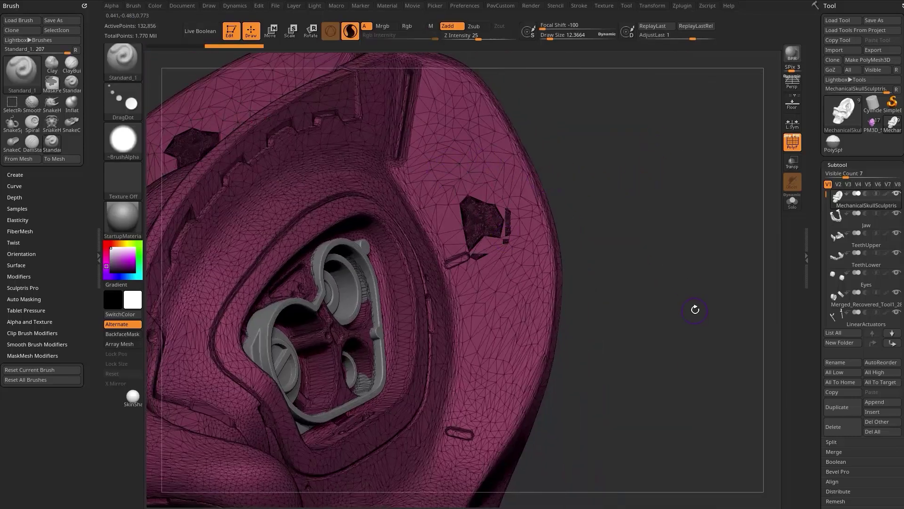
key("shift+f")
key("ctrl+z")
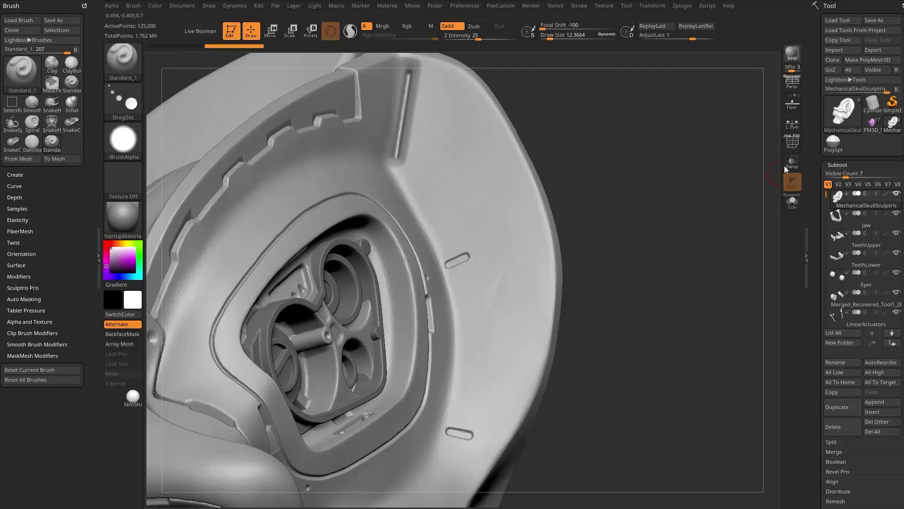
- Show the skull's polyframe, activate Sculptris Pro and set the brush's Z Intensity to 0
key("shift+f")
left_click_drag(650, 238, 673, 242)
key("shift")
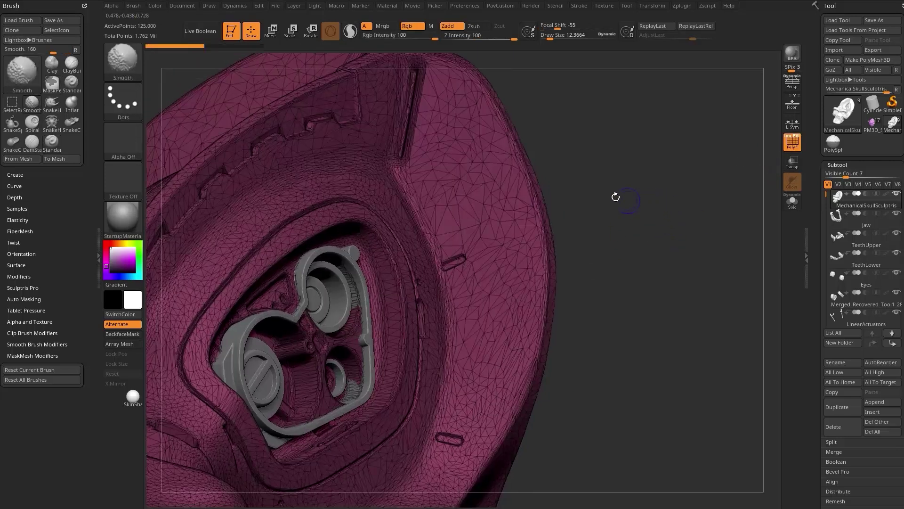
left_click(348, 32)
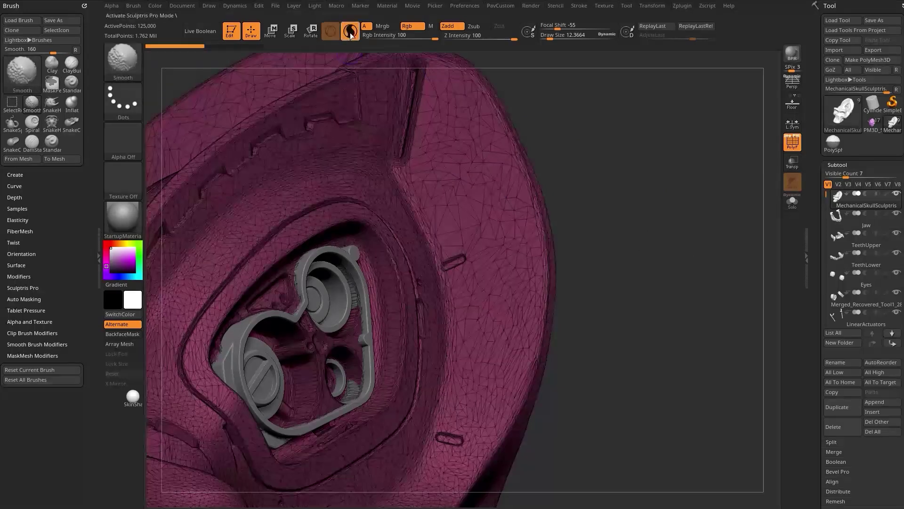
left_click(476, 36)
type("0")
key("Return")
- Smooth over the flat upper side of the skull at draw size about 19 to tessellate that area more densely
key("s")
mouse_move(478, 212)
left_mouse_down()
mouse_move(487, 212)
mouse_move(476, 205)
left_mouse_up()
key("s")
key("s")
mouse_move(452, 152)
left_mouse_down("shift")
mouse_move(463, 174)
mouse_move(463, 147)
mouse_move(446, 181)
mouse_move(470, 207)
mouse_move(504, 184)
mouse_move(447, 221)
mouse_move(481, 233)
mouse_move(506, 269)
mouse_move(442, 199)
left_mouse_up("shift")
left_click_drag(485, 168, 556, 219, "shift")
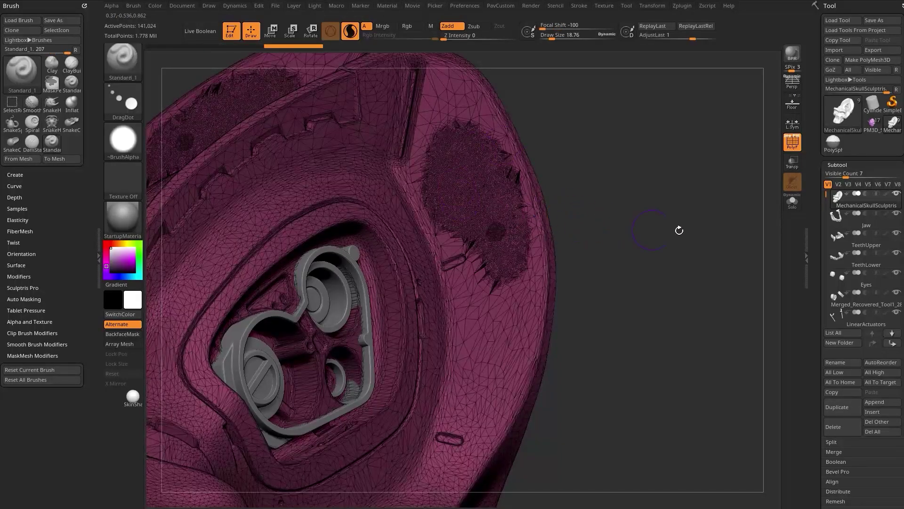
- Refine the middle of the tessellated patch with smoothing strokes at draw size about 8.5 and hide the polyframe
key("s")
left_click_drag(474, 193, 470, 193)
mouse_move(471, 170)
left_mouse_down("shift")
mouse_move(463, 152)
mouse_move(452, 155)
mouse_move(460, 214)
mouse_move(486, 231)
mouse_move(460, 166)
mouse_move(494, 207)
left_mouse_up("shift")
left_click(791, 142)
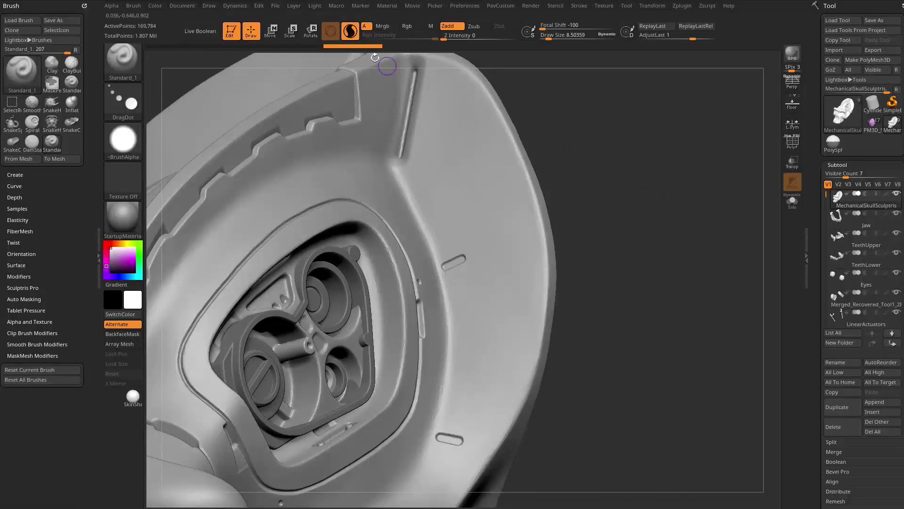
- Turn off Sculptris Pro, set Z Intensity to 38, stamp a cluster of small round dots on the dense patch and inspect them
left_click(350, 31)
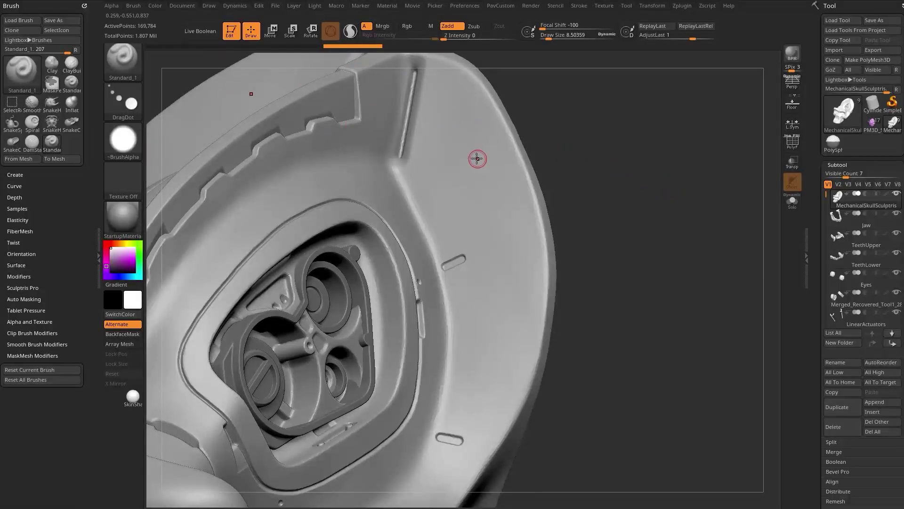
left_click(792, 142)
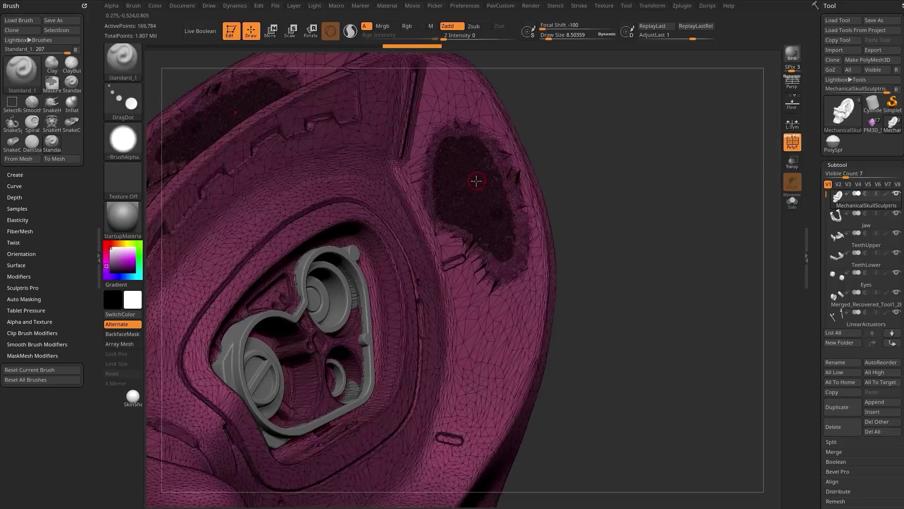
left_click_drag(483, 37, 487, 38)
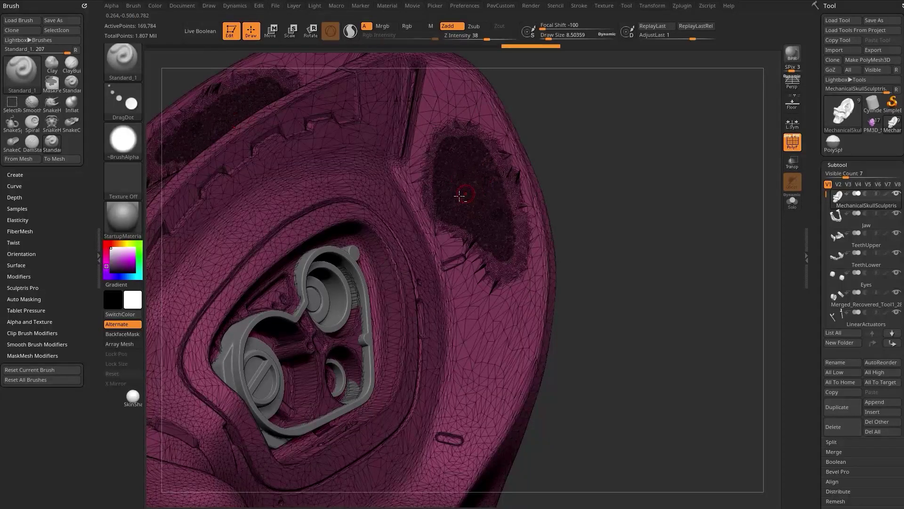
key("shift+f")
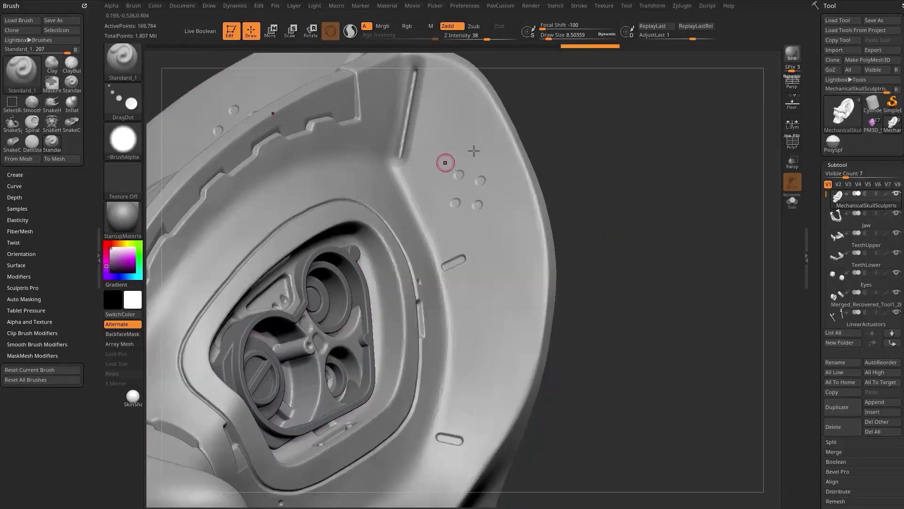
left_click(467, 191)
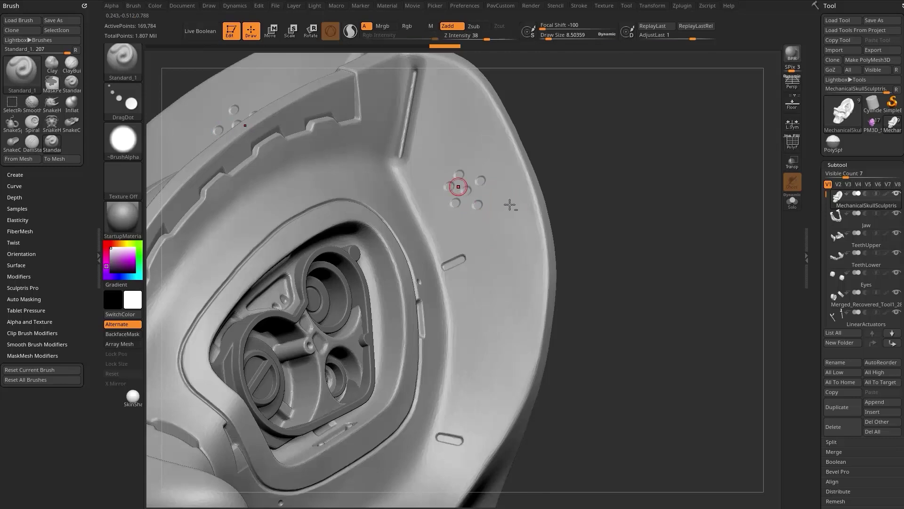
left_click(800, 142)
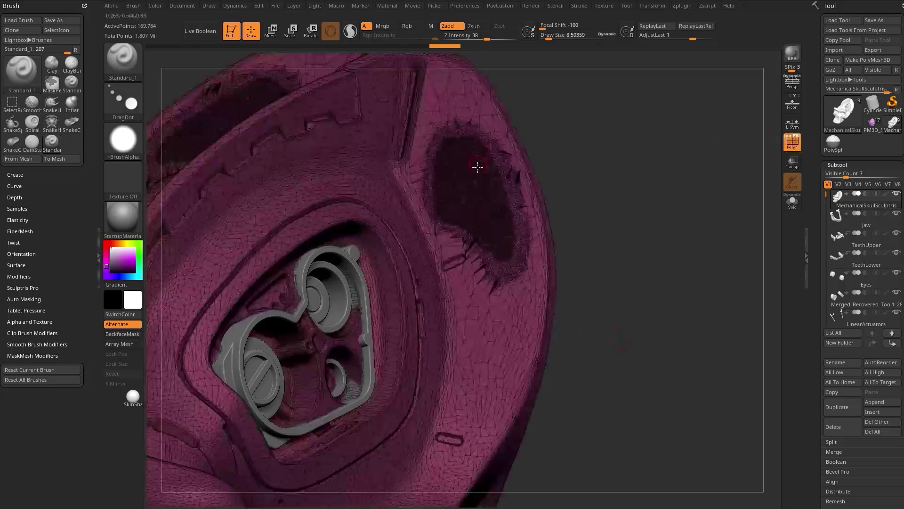
left_click(800, 148)
mouse_move(612, 216)
left_mouse_down()
mouse_move(627, 205)
mouse_move(624, 218)
left_mouse_up()
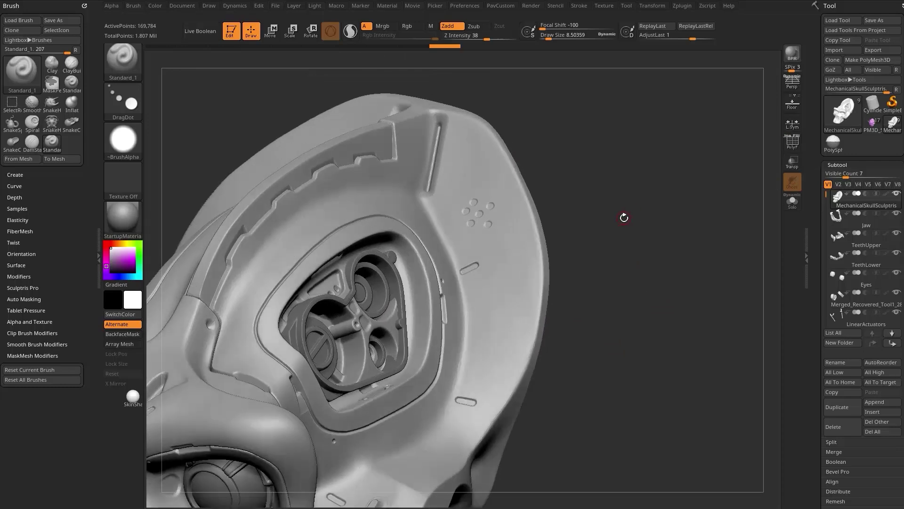
key("ctrl")
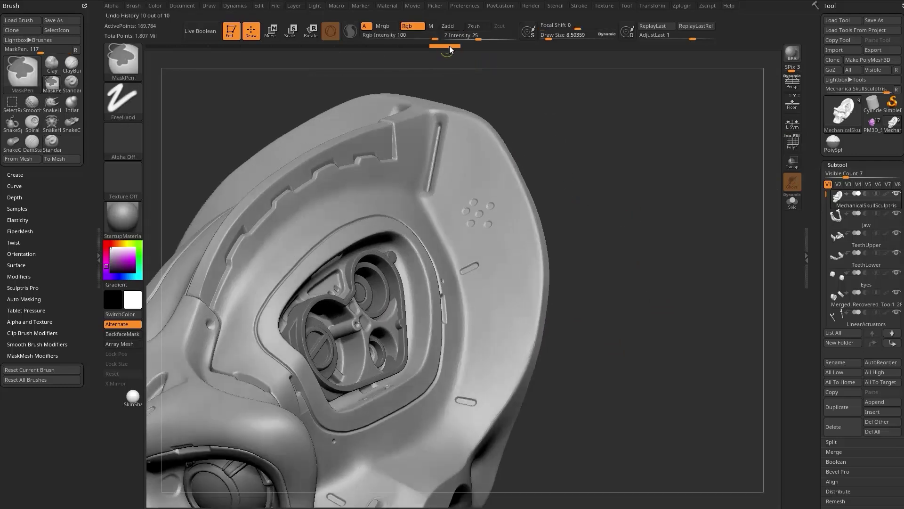
mouse_move(592, 200)
left_mouse_down("alt")
mouse_move(592, 178)
mouse_move(621, 178)
mouse_move(631, 188)
mouse_move(667, 165)
left_mouse_up("alt")
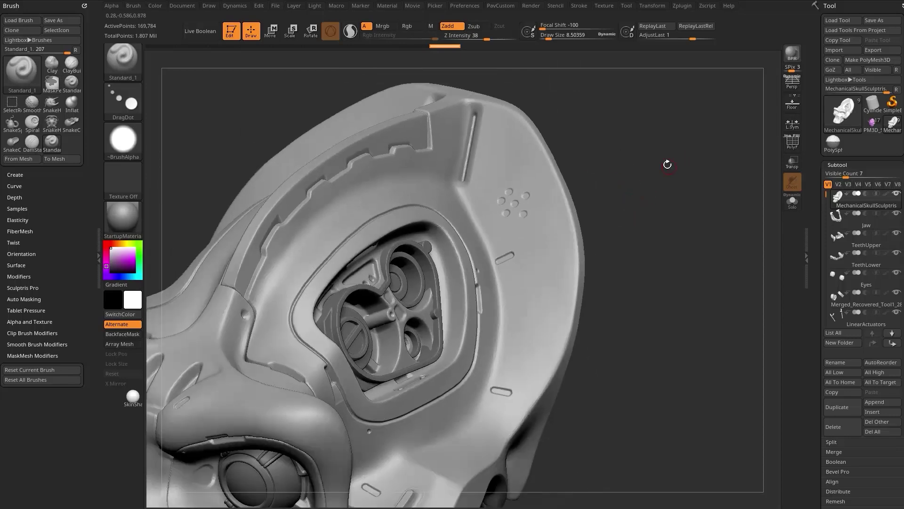
- Remesh the skull with DynaMesh at a resolution of 544
left_click_drag(816, 218, 822, 112)
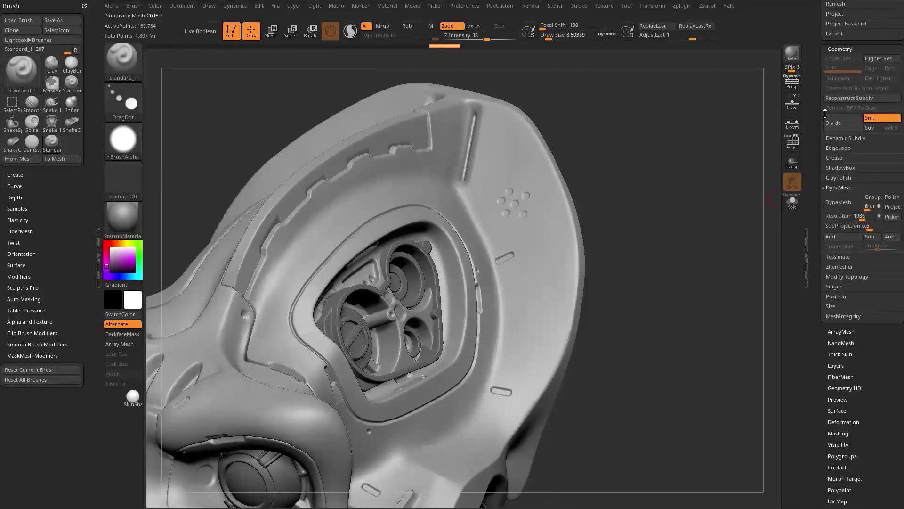
left_click_drag(858, 217, 846, 218)
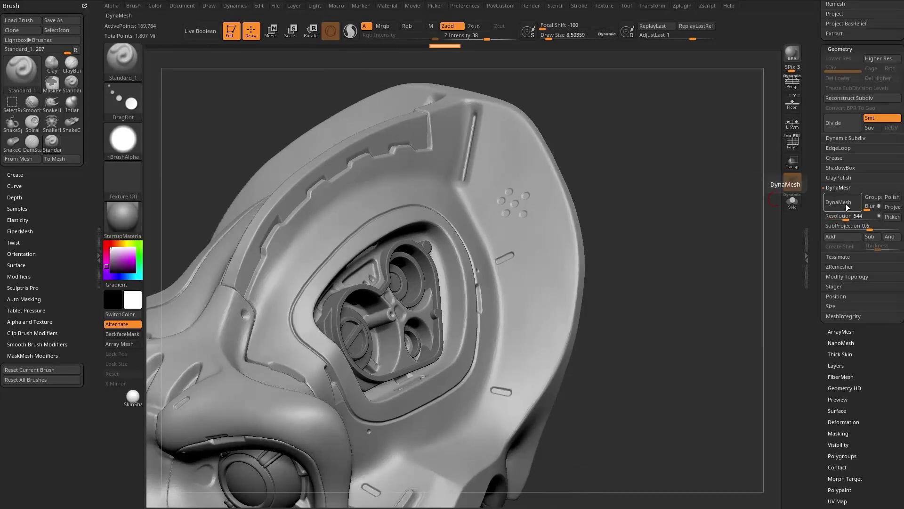
left_click(839, 202)
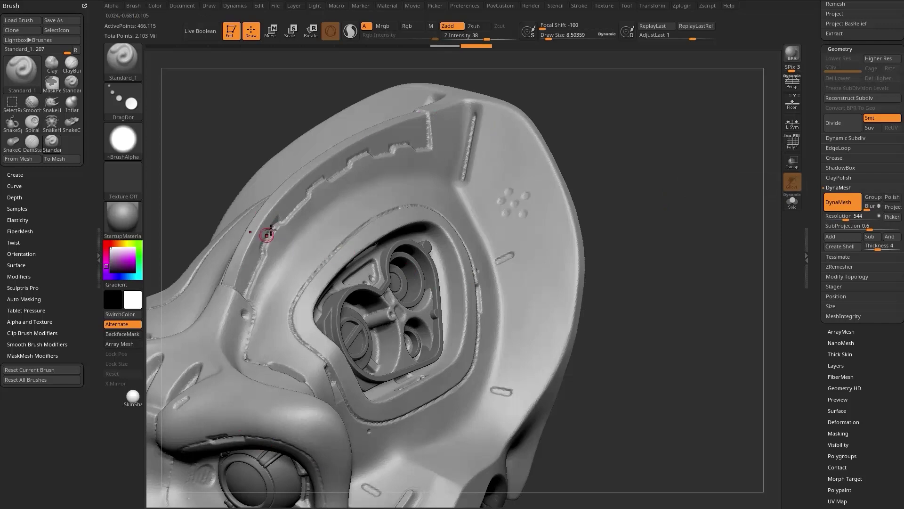
- Switch to the Standard brush at draw size about 15 and examine the remeshed panel edges and dot cluster from several angles
key("1")
key("s")
left_click_drag(283, 232, 275, 232)
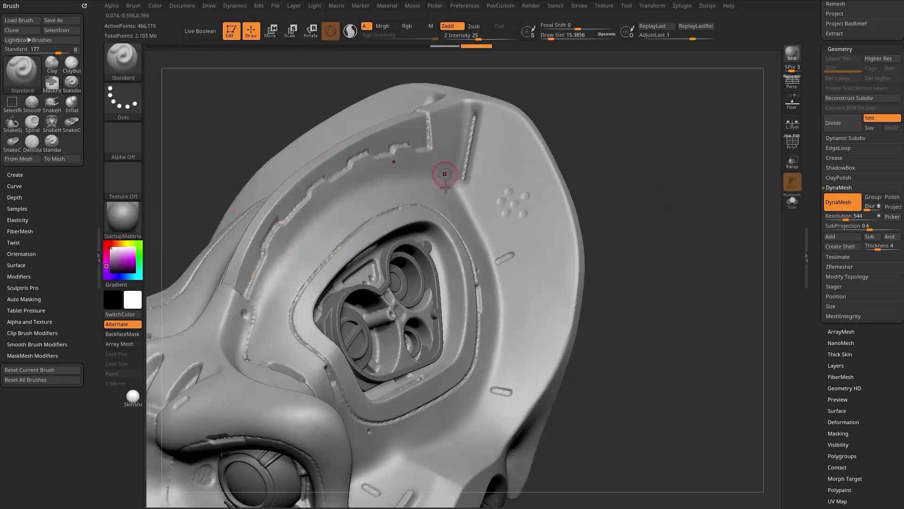
left_click_drag(672, 181, 775, 165)
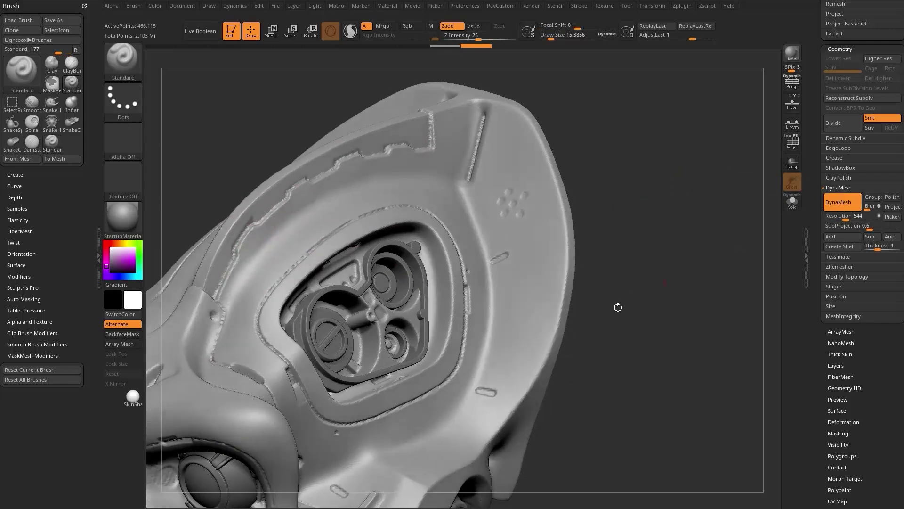
left_click_drag(724, 236, 571, 248)
left_click_drag(637, 178, 675, 185)
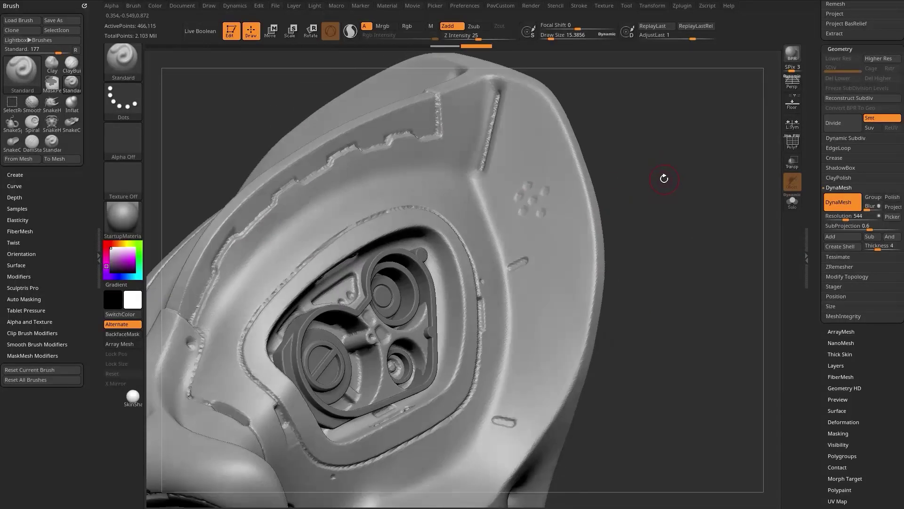
- Select the HistoryRecall brush, activate Sculptris Pro and show the skull's polyframe
key("b")
key("h")
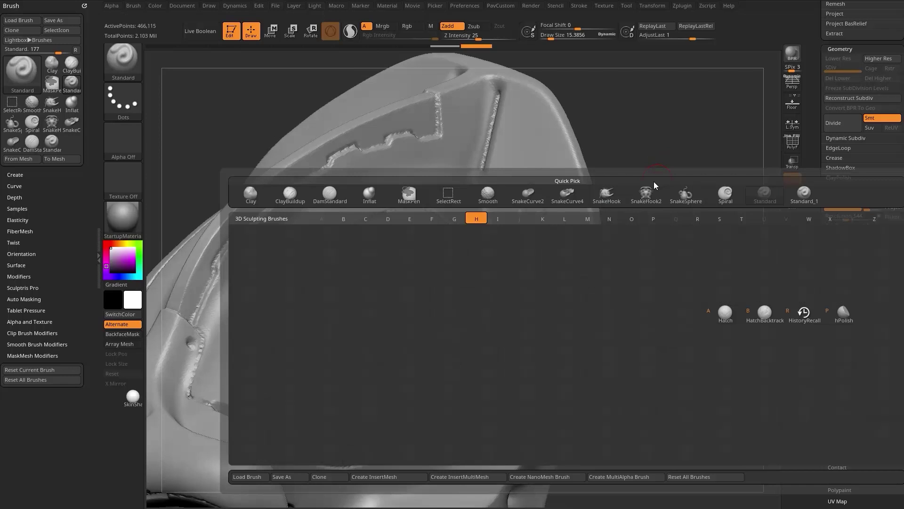
left_click(805, 313)
mouse_move(621, 153)
left_mouse_down()
mouse_move(697, 177)
mouse_move(723, 148)
mouse_move(656, 146)
left_mouse_up()
left_click(343, 32)
left_click(792, 147)
- With symmetry off and draw size about 9.7, paint HistoryRecall strokes over the dot cluster to tessellate it and recall its detail
key("s")
left_click_drag(638, 194, 636, 194)
left_click_drag(690, 176, 664, 177)
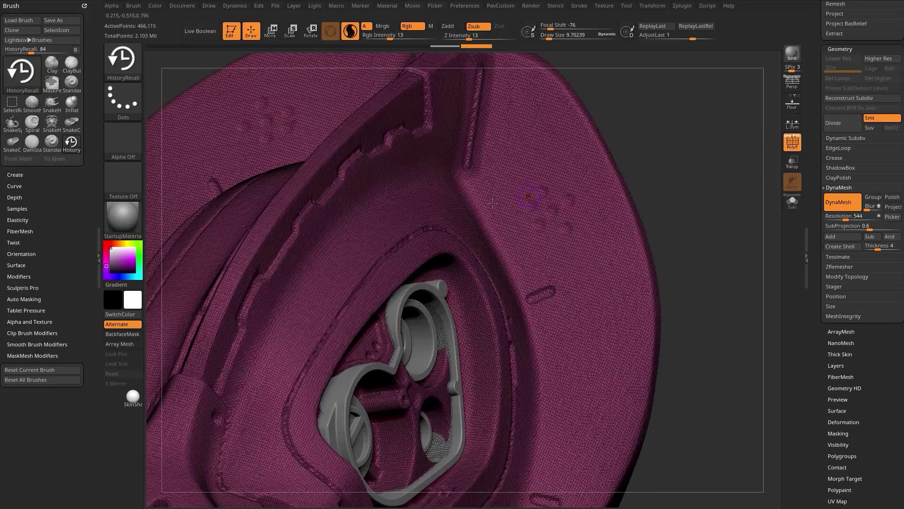
left_click(546, 208)
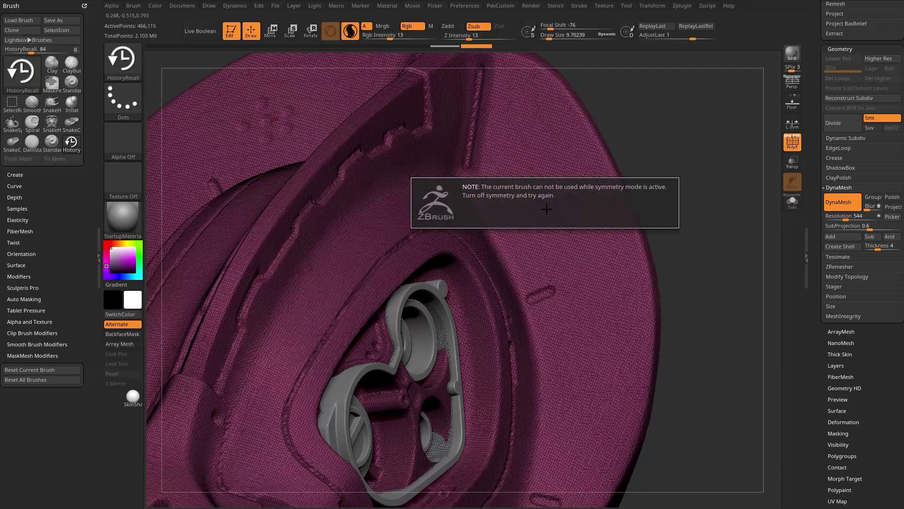
mouse_move(546, 203)
left_mouse_down()
mouse_move(542, 188)
mouse_move(537, 226)
left_mouse_up()
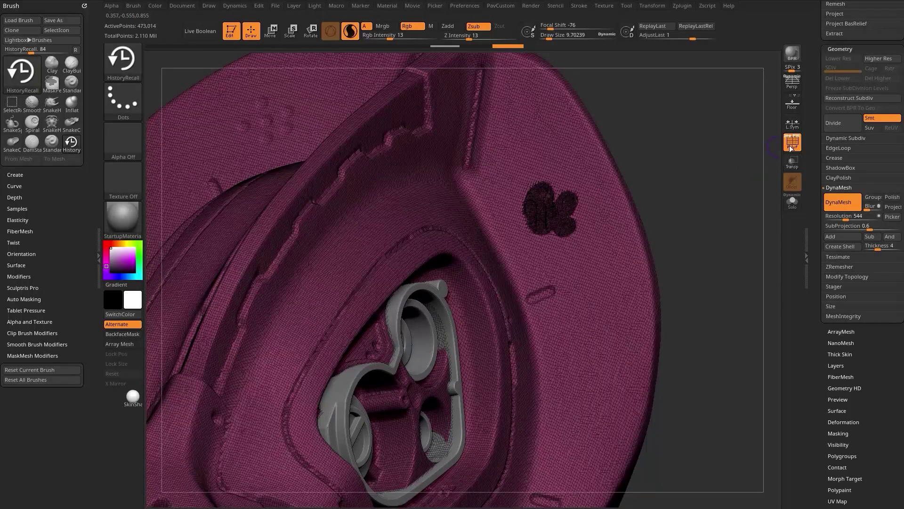
- Hide the polyframe and undo the last two brush strokes on the skull's outer plate
key("shift+f")
key("ctrl+z")
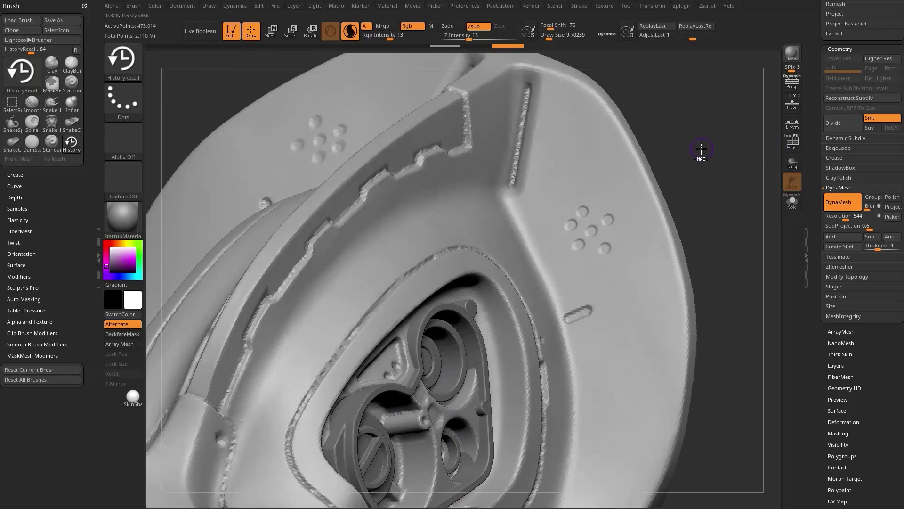
key("ctrl+z")
left_click_drag(687, 173, 669, 181)
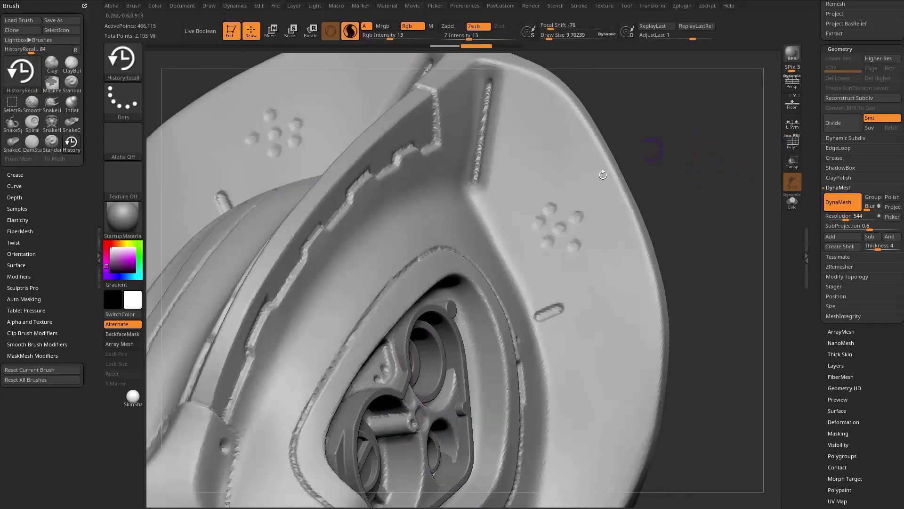
- Restore the cluster of round dimples on the outer plate with the HistoryRecall brush
left_click_drag(551, 204, 550, 210)
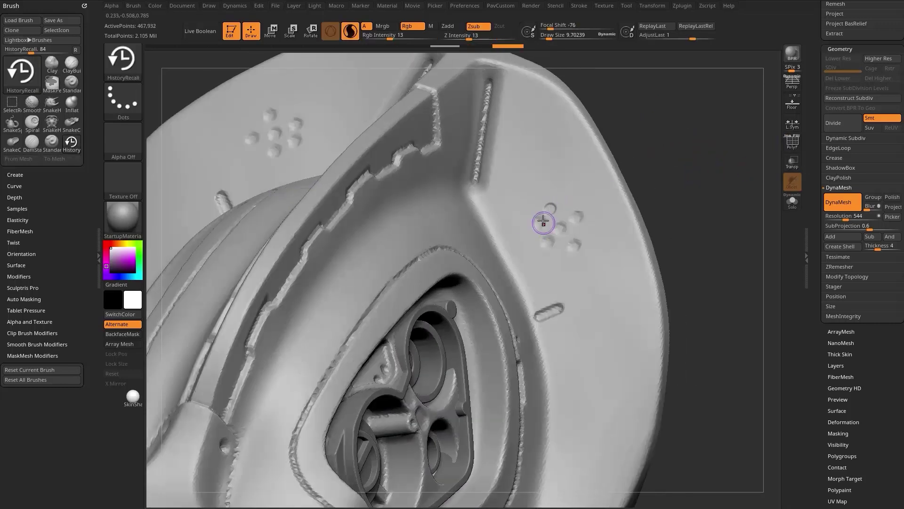
left_click(543, 219)
left_click(567, 226)
left_click(576, 247)
left_click_drag(665, 155, 725, 153)
- Recall the crisp edge of the notched panel line, up to its corner, with the HistoryRecall brush
left_click(348, 186)
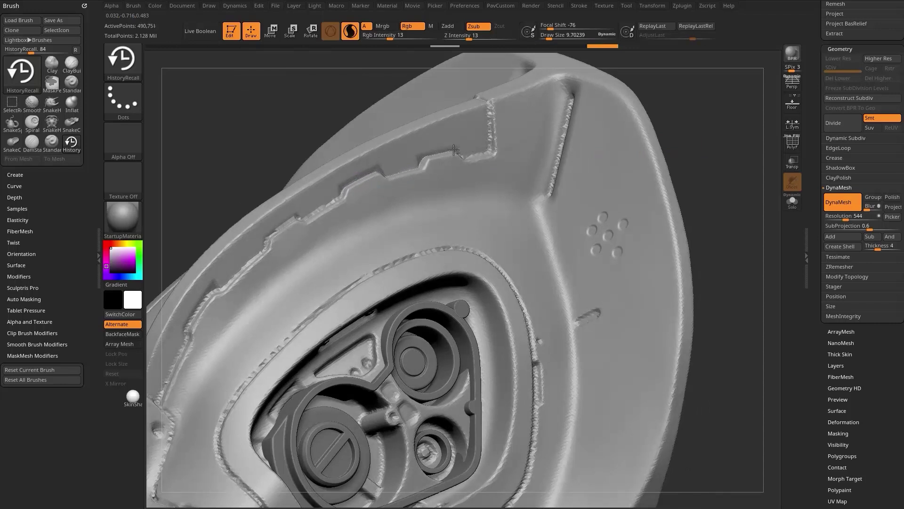
left_click(492, 150)
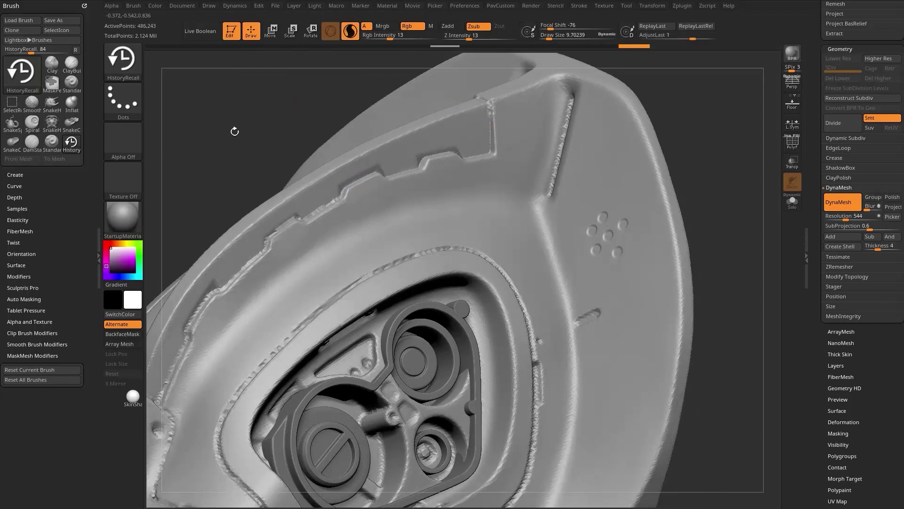
left_click_drag(236, 129, 404, 173)
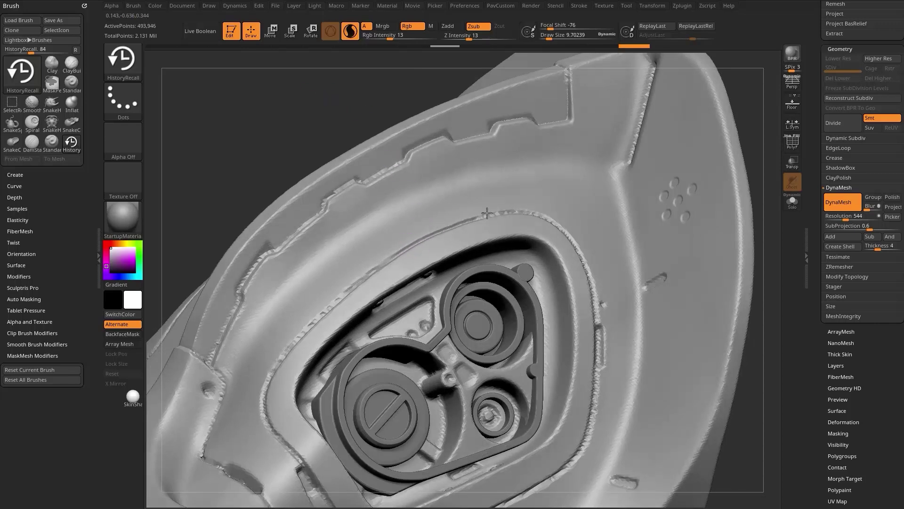
- Restore the groove around the mechanical cavity and the remaining notched edge with HistoryRecall strokes
left_click(523, 209)
left_click_drag(758, 118, 600, 161)
mouse_move(598, 129)
left_mouse_down()
mouse_move(452, 185)
mouse_move(405, 177)
left_mouse_up()
left_click(472, 184)
mouse_move(716, 193)
left_mouse_down()
mouse_move(761, 172)
mouse_move(705, 181)
left_mouse_up()
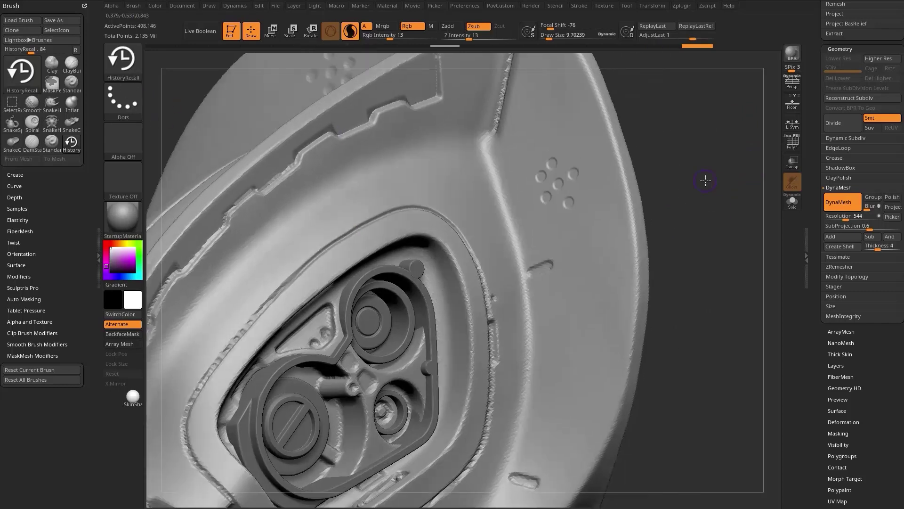
left_click_drag(670, 152, 575, 185)
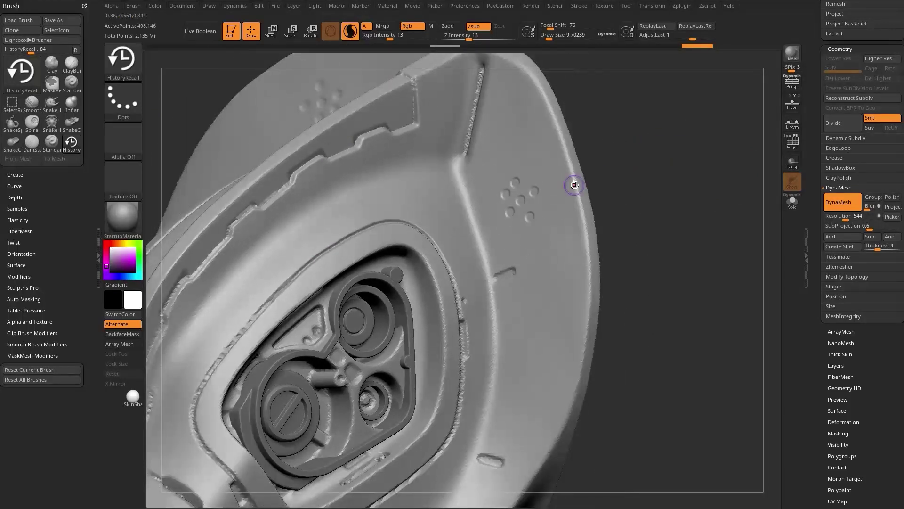
- Isolate a section of the plate's outer rim, brush along its edge with HistoryRecall, and unhide the full mesh
left_click_drag(629, 222, 534, 332)
left_click_drag(684, 236, 557, 255, "alt")
left_click_drag(562, 291, 559, 350)
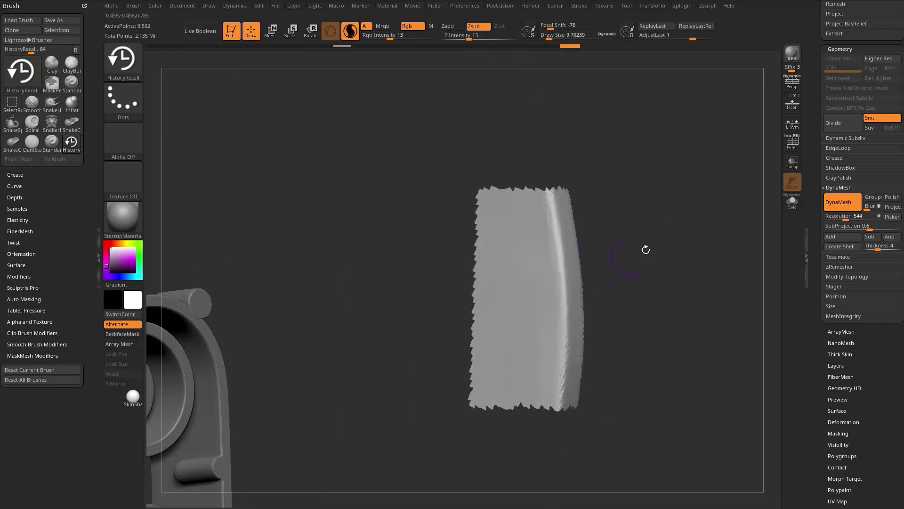
left_click(695, 234, "ctrl+shift")
- Isolate the section around the elongated slot, restore the slot with HistoryRecall, and unhide the full mesh
mouse_move(704, 230)
left_mouse_down("alt")
mouse_move(638, 240)
mouse_move(633, 252)
left_mouse_up("alt")
left_click_drag(539, 242, 469, 322, "ctrl+shift")
mouse_move(715, 240)
left_mouse_down("alt")
mouse_move(739, 285)
mouse_move(686, 280)
left_mouse_up("alt")
left_click_drag(442, 290, 445, 345)
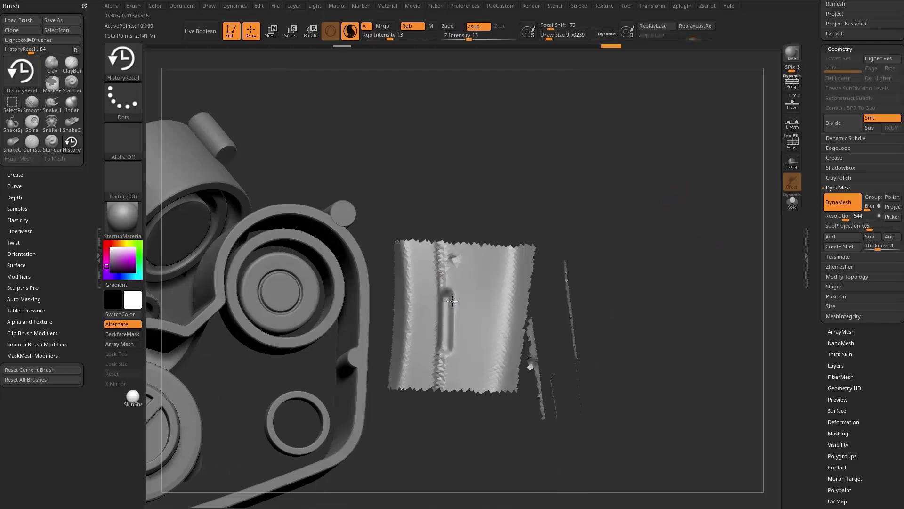
left_click_drag(449, 304, 449, 293)
left_click_drag(711, 264, 688, 230, "alt")
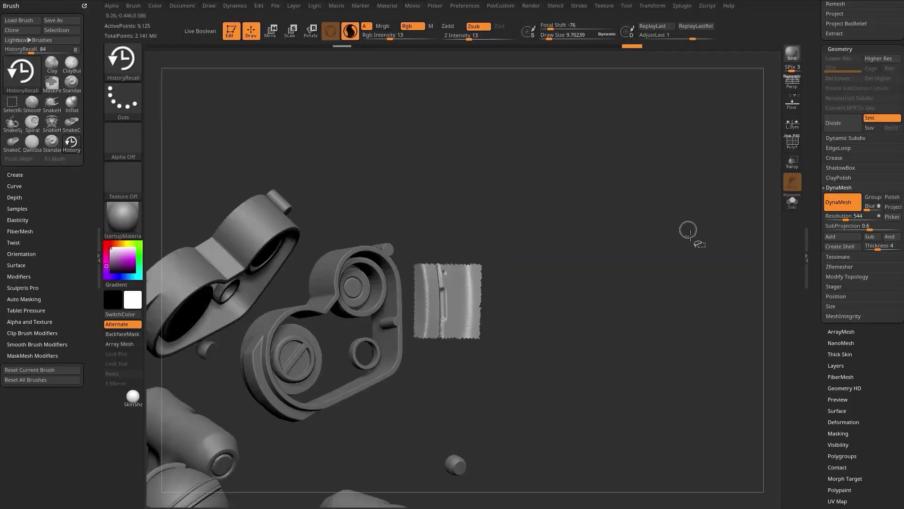
left_click(701, 240, "ctrl+shift")
- Isolate one more section of the mesh and review the whole skull from the front
left_click_drag(621, 295, 725, 221)
left_click_drag(474, 349, 380, 263, "ctrl+shift")
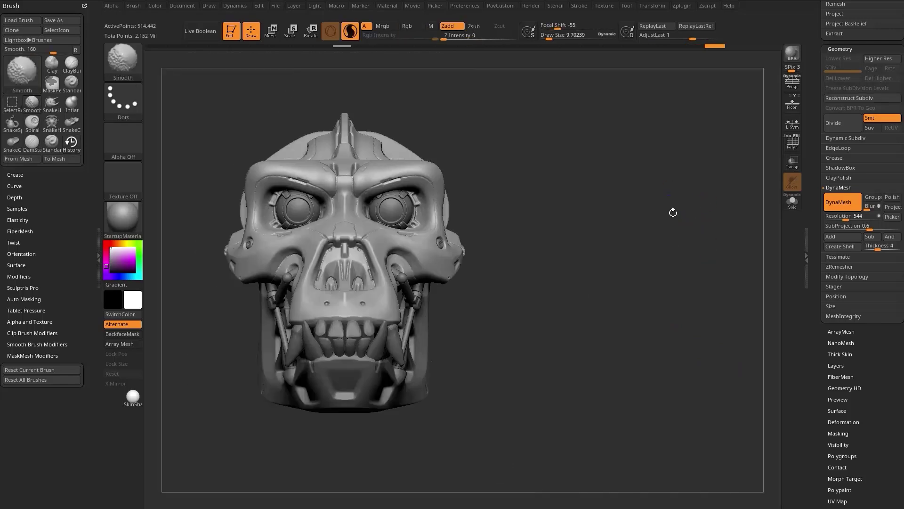
left_click_drag(672, 210, 495, 282)
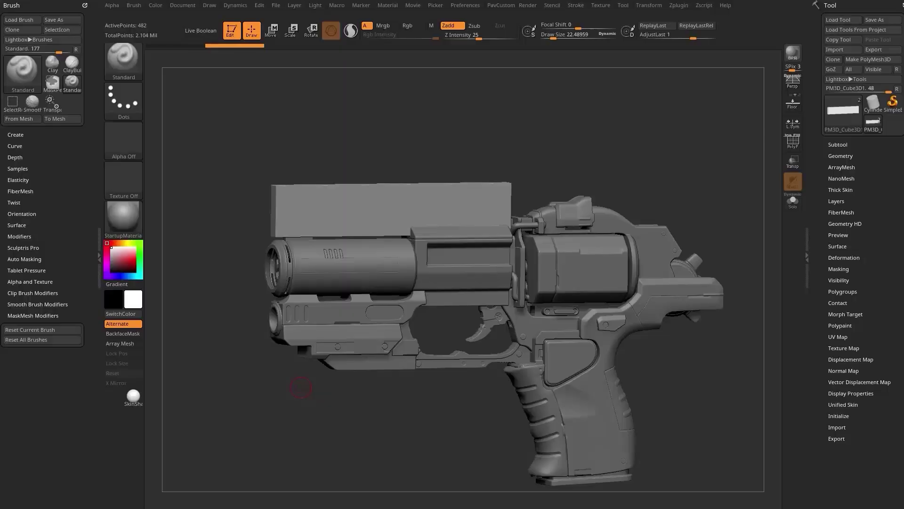
- Show the polyframe on the block above the revolver's barrel and inspect the rail inside it through transparency
left_click_drag(645, 142, 733, 131, "shift")
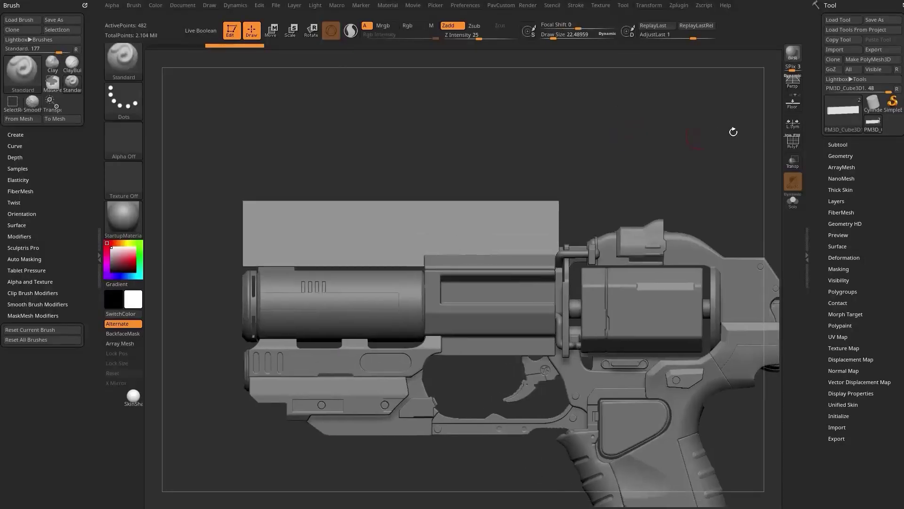
key("shift+f")
left_click_drag(674, 139, 506, 202)
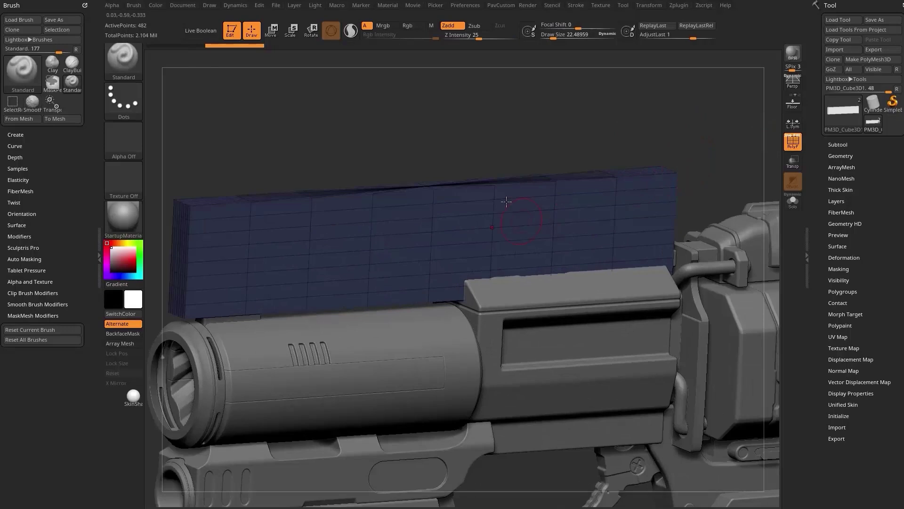
left_click_drag(602, 156, 629, 143, "alt")
left_click(793, 162)
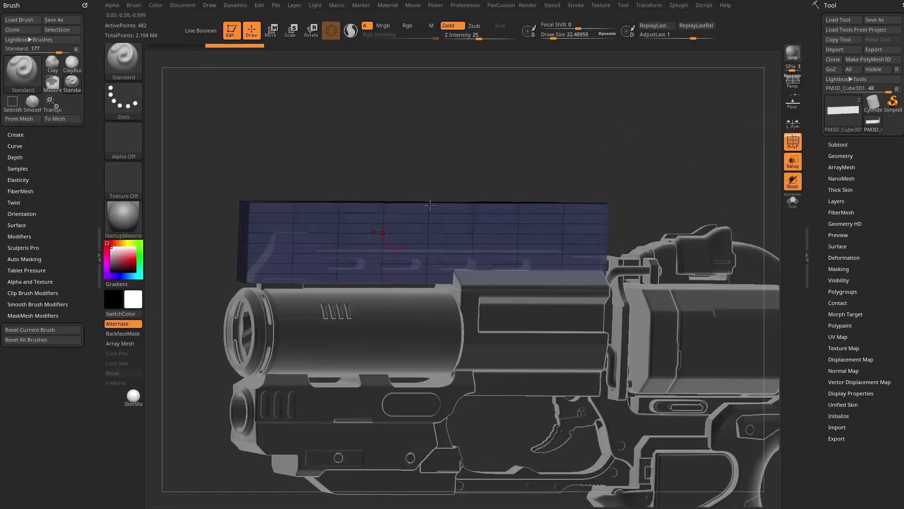
left_click_drag(528, 158, 569, 174)
left_click(793, 162)
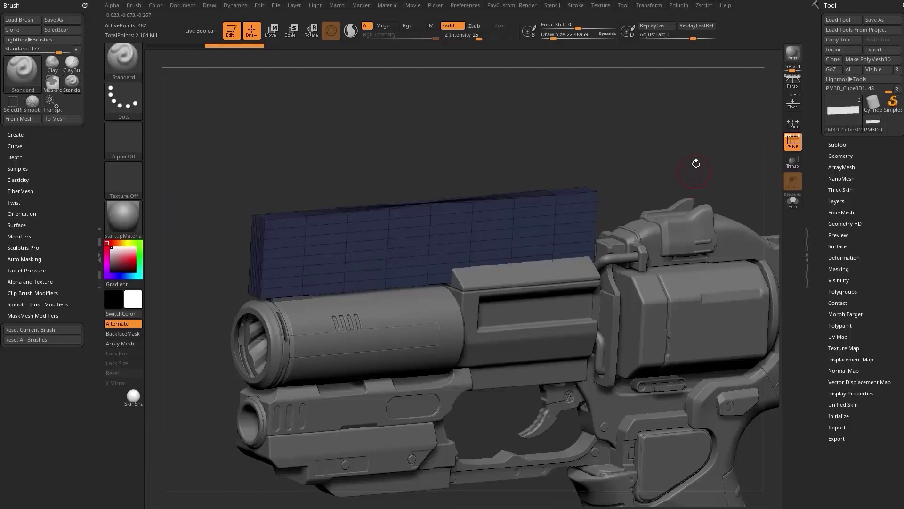
- ZRemesh the block above the barrel with Half, AdaptiveSize 0 and DetectEdges enabled
key("space")
left_click(667, 472)
left_click_drag(672, 466, 658, 466)
left_click(711, 424)
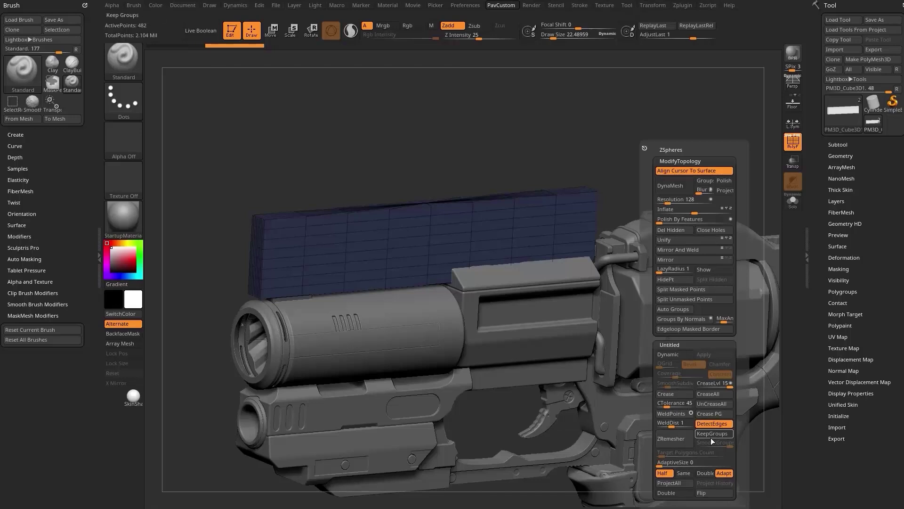
left_click(688, 440)
left_click_drag(659, 150, 604, 184)
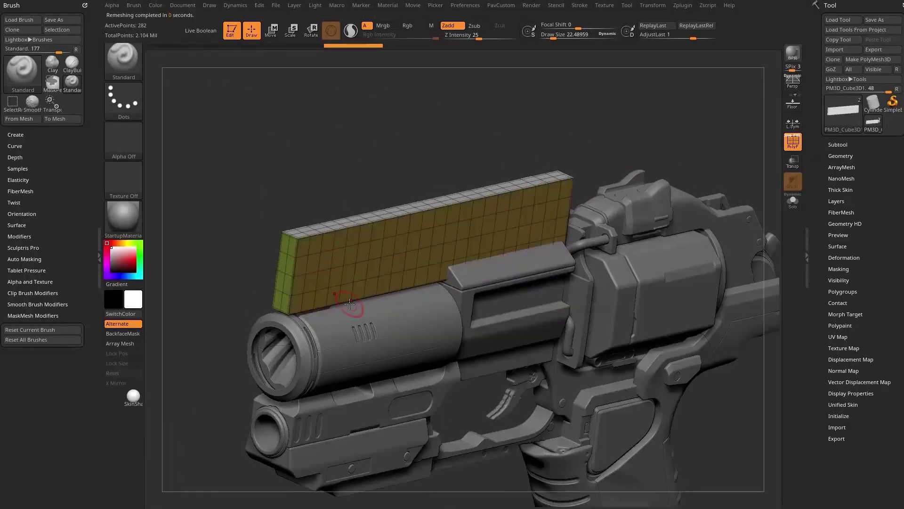
left_click_drag(625, 141, 635, 147)
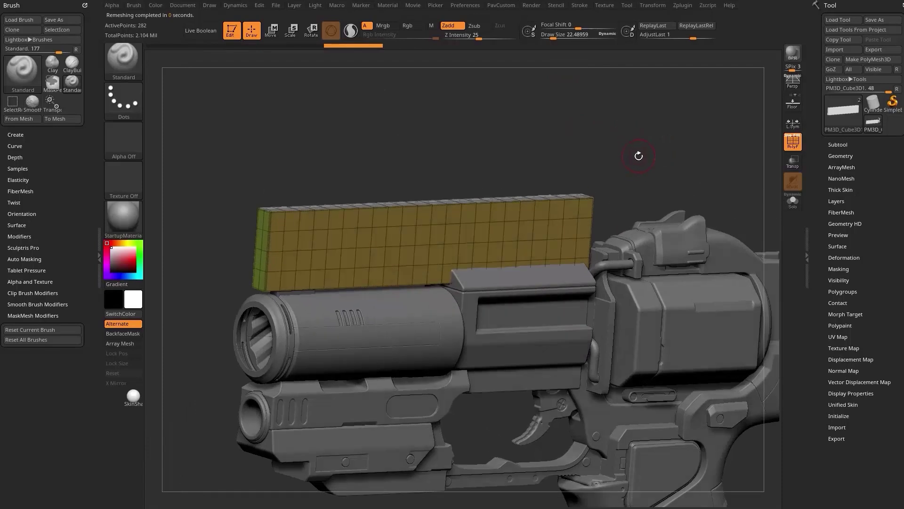
- Subdivide the remeshed block twice and delete its lower subdivision levels
key("shift")
key("shift")
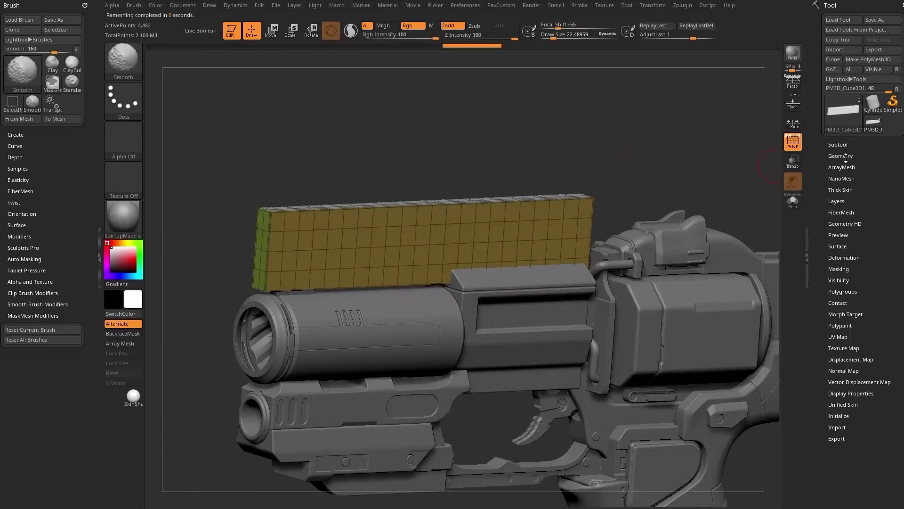
left_click(846, 158)
left_click(842, 185)
- In side view, with transparency on and ghosting off, cut the block to the underlying rail's profile using the KnifeCurve brush
mouse_move(654, 184)
left_mouse_down("shift")
mouse_move(670, 167)
mouse_move(658, 178)
left_mouse_up("shift")
key("s")
left_click(793, 161)
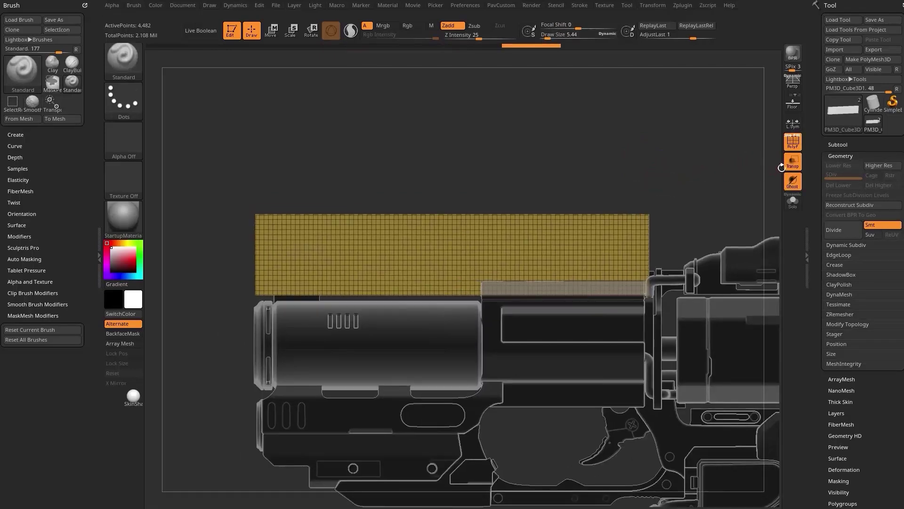
left_click(792, 181)
left_click(124, 62, "ctrl+shift")
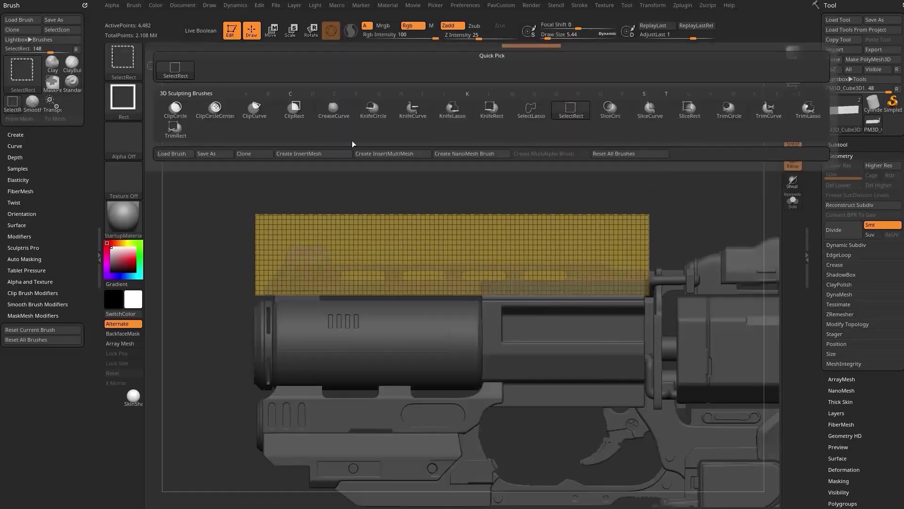
left_click(413, 110)
mouse_move(265, 380)
left_mouse_down()
mouse_move(295, 291)
mouse_move(257, 283)
mouse_move(264, 288)
mouse_move(285, 262)
left_mouse_up()
mouse_move(193, 250)
left_mouse_down("ctrl+shift")
mouse_move(749, 239)
mouse_move(741, 239)
left_mouse_up("ctrl+shift")
mouse_move(317, 181)
left_mouse_down("ctrl+shift")
mouse_move(353, 263)
mouse_move(332, 265)
mouse_move(702, 267)
left_mouse_up("ctrl+shift")
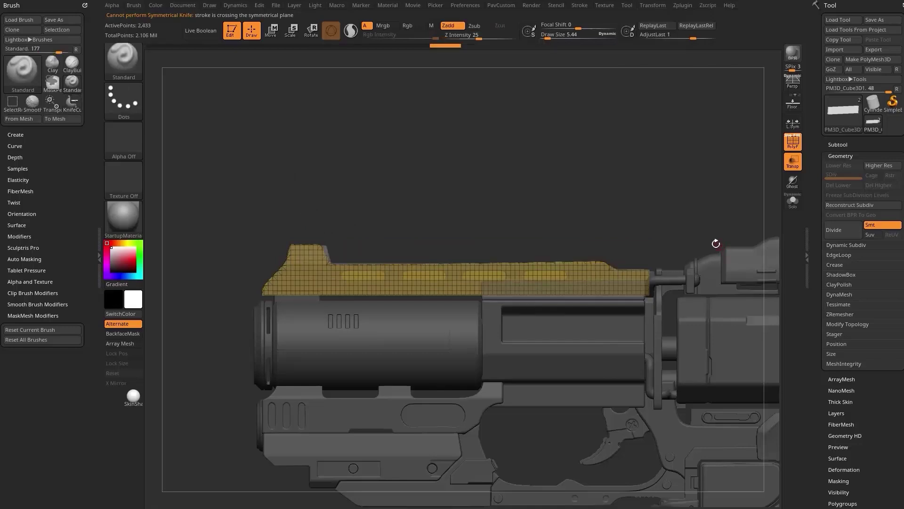
- Isolate the cut rail and ZRemesh it with KeepGroups on and DetectEdges off
left_click_drag(594, 177, 629, 193)
left_click(791, 201)
left_click_drag(630, 156, 683, 215, "alt")
key("space")
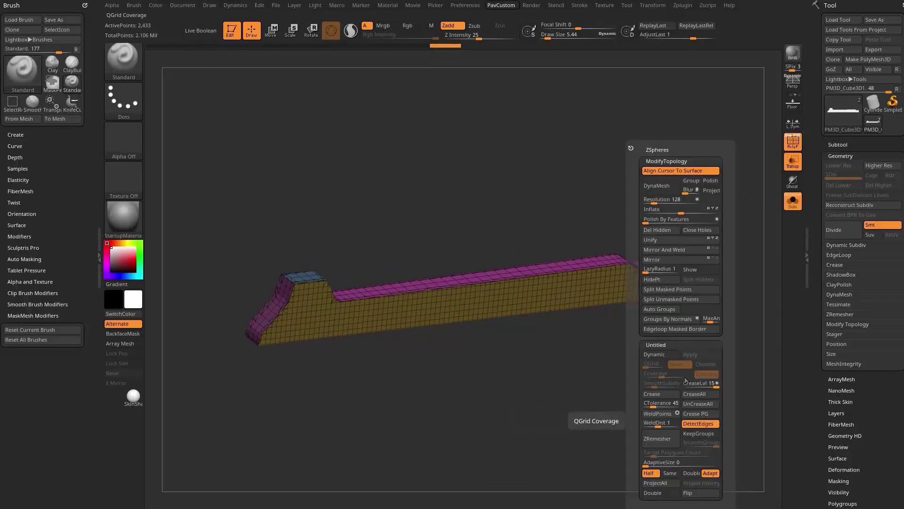
left_click(700, 434)
left_click(700, 423)
left_click(660, 438)
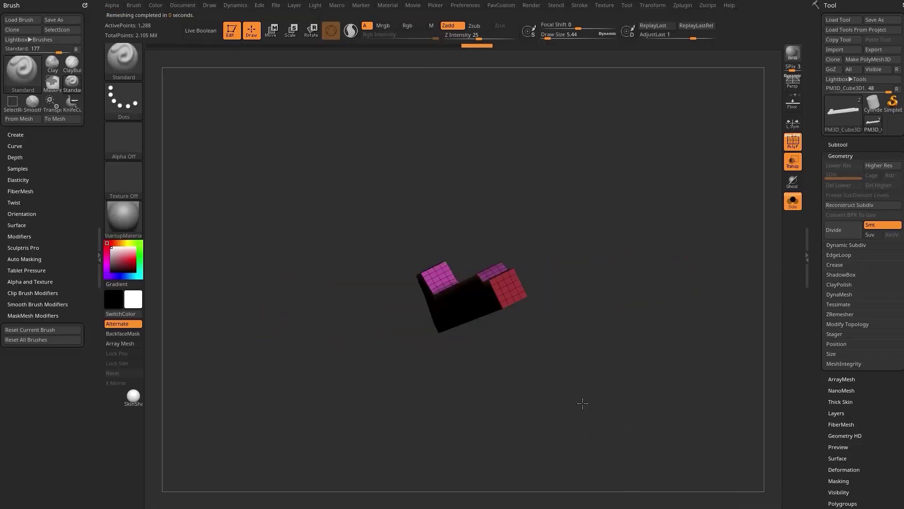
left_click_drag(630, 400, 570, 286, "shift")
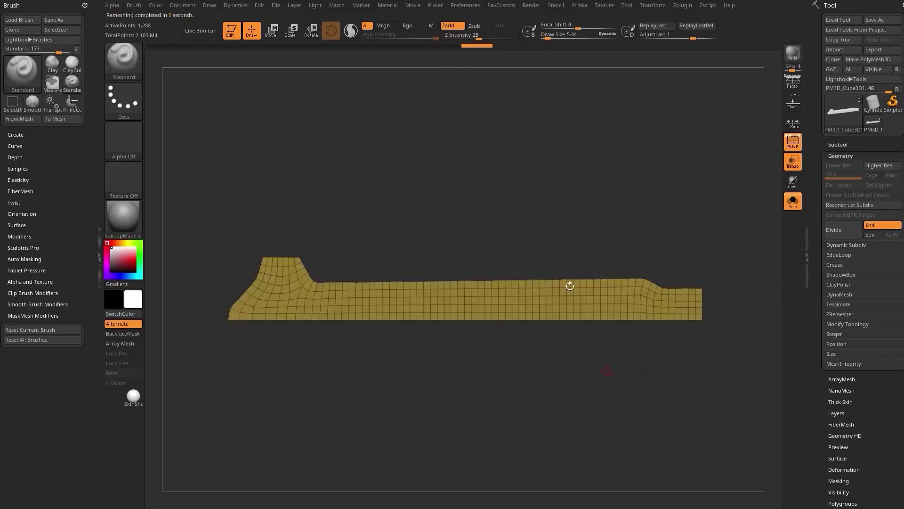
- Show the whole gun again, hide the polyframe and set the draw size to about 8.5
left_click(792, 203)
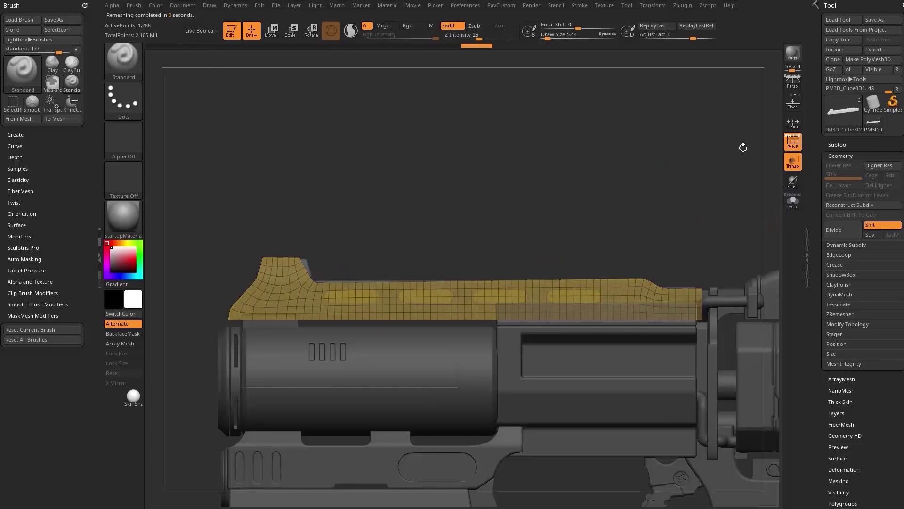
left_click(787, 142)
mouse_move(658, 184)
left_mouse_down("alt")
mouse_move(664, 198)
mouse_move(643, 194)
left_mouse_up("alt")
key("s")
key("s")
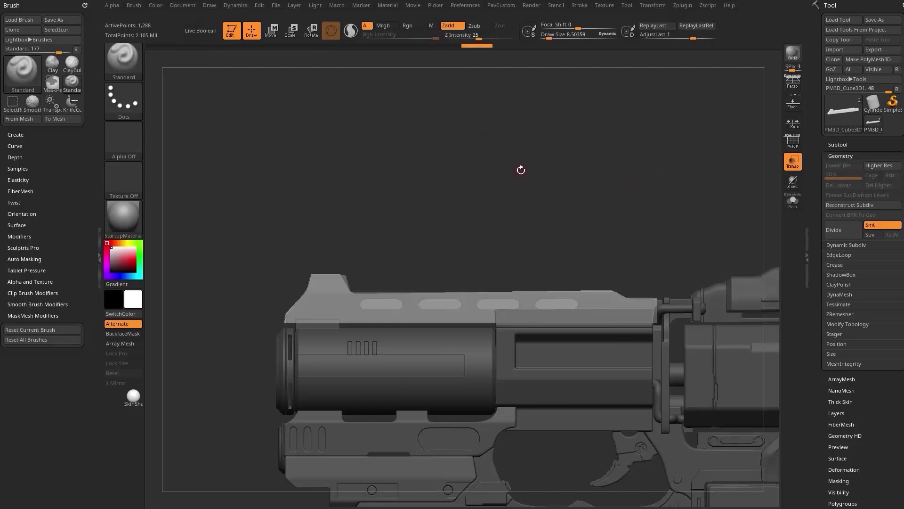
- Load an AK_HardSurface Spotlight set and move its capsule shape above the gun's rail
key("comma")
left_click(514, 58)
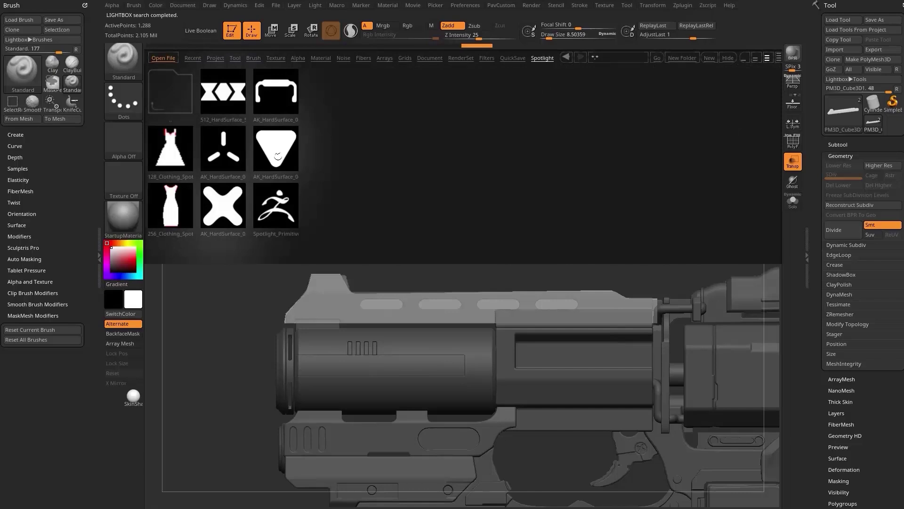
double_click(223, 149)
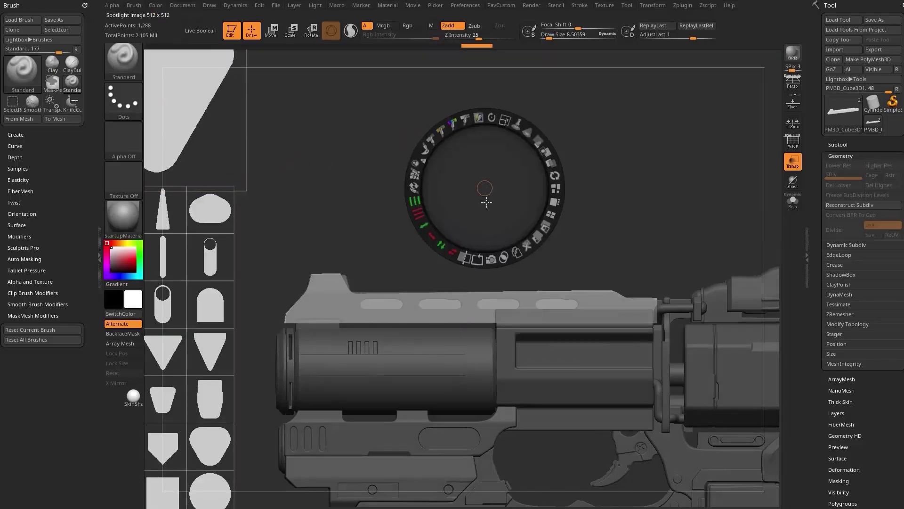
left_click_drag(214, 240, 477, 181)
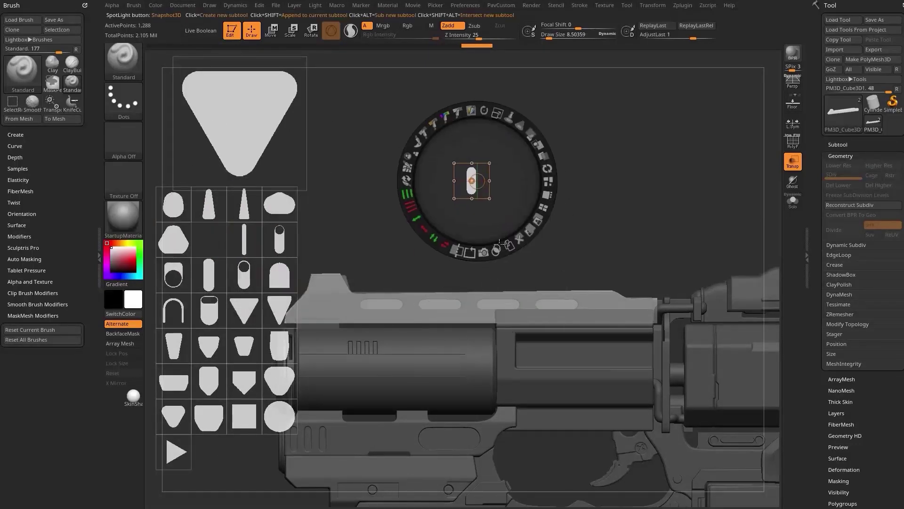
- Swap the active Spotlight shape with various primitives in the grid, ending on the plain rounded capsule
left_click(547, 168)
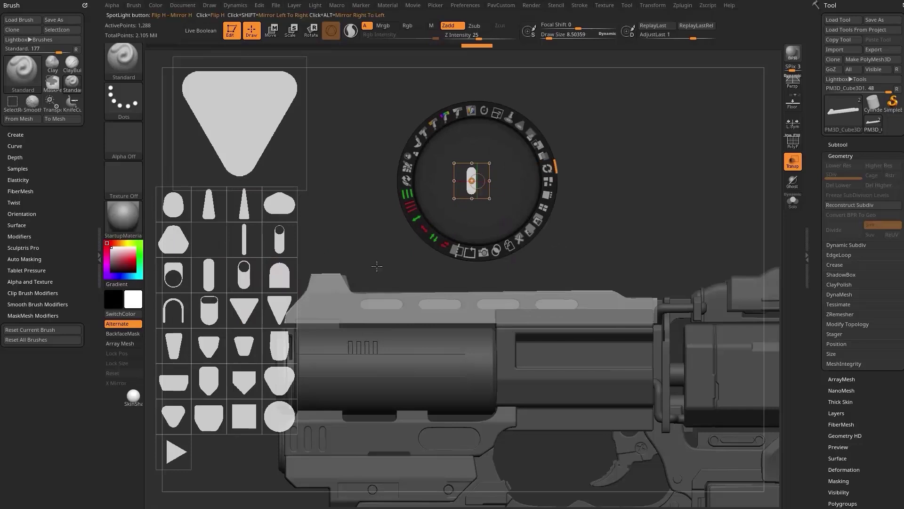
left_click(249, 275, "shift")
left_click(210, 276, "shift")
left_click(210, 309, "shift")
left_click(243, 309, "shift")
left_click(210, 344, "shift")
left_click(211, 277, "shift")
left_click(243, 280, "shift")
left_click(277, 277, "shift")
left_click(211, 277, "shift")
left_click(214, 312, "shift")
left_click(243, 309, "shift")
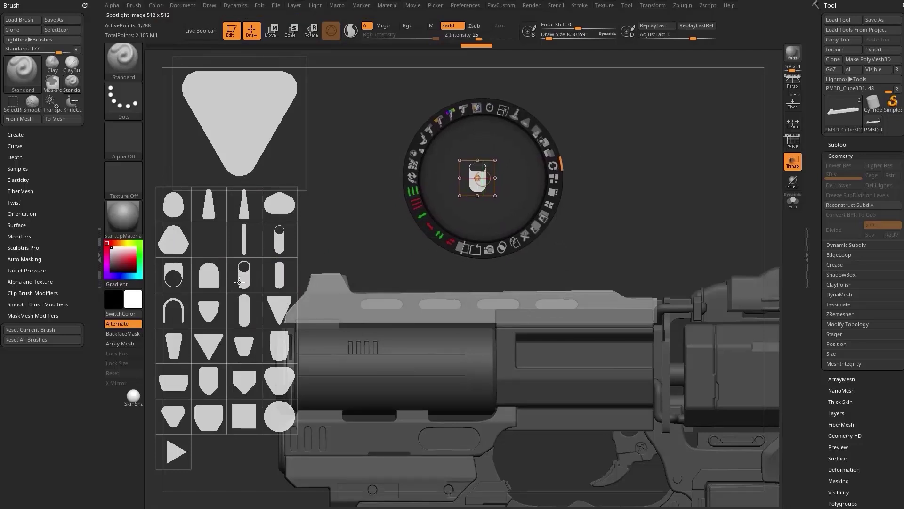
left_click(210, 276, "shift")
left_click(278, 277, "shift")
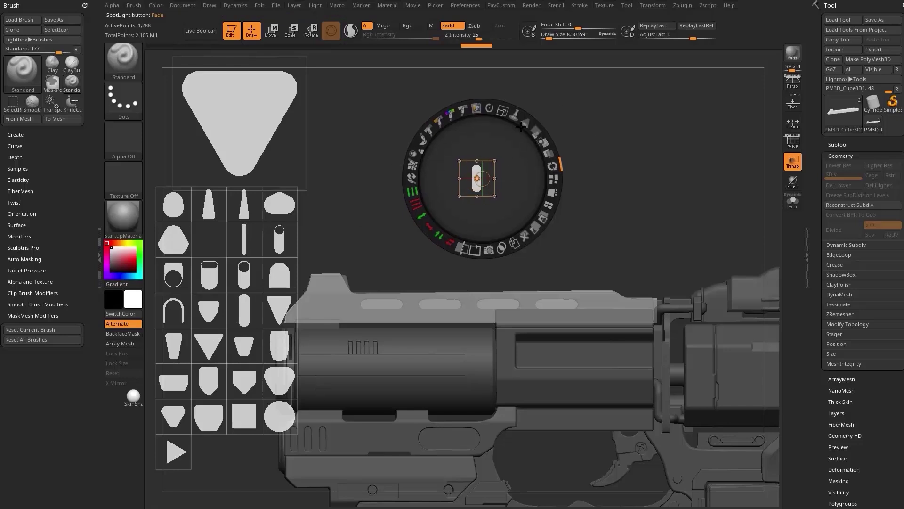
- Rotate the Spotlight capsule to lie horizontally and fine-tune its proportions to suit the rail slots
left_click_drag(491, 108, 555, 190)
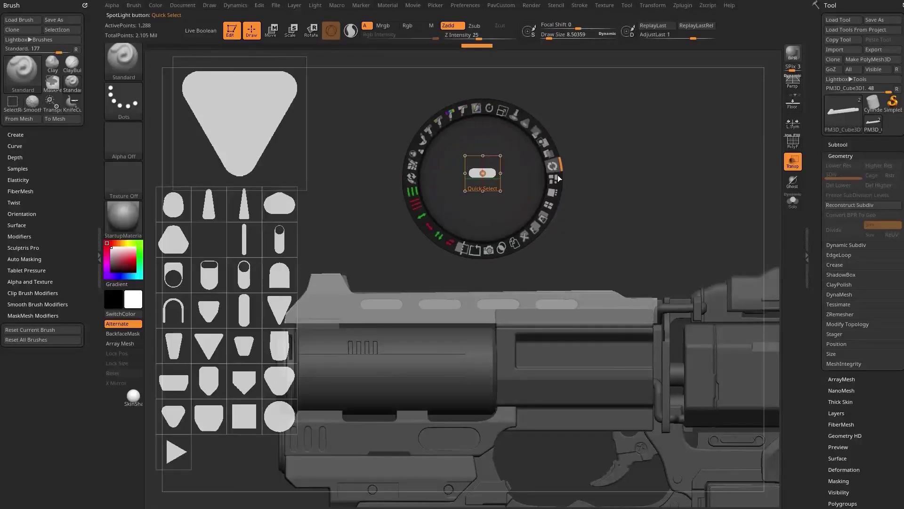
mouse_move(412, 205)
left_mouse_down()
mouse_move(404, 217)
mouse_move(422, 225)
mouse_move(415, 205)
mouse_move(422, 219)
mouse_move(461, 219)
left_mouse_up()
key("ctrl+z")
left_click(487, 174)
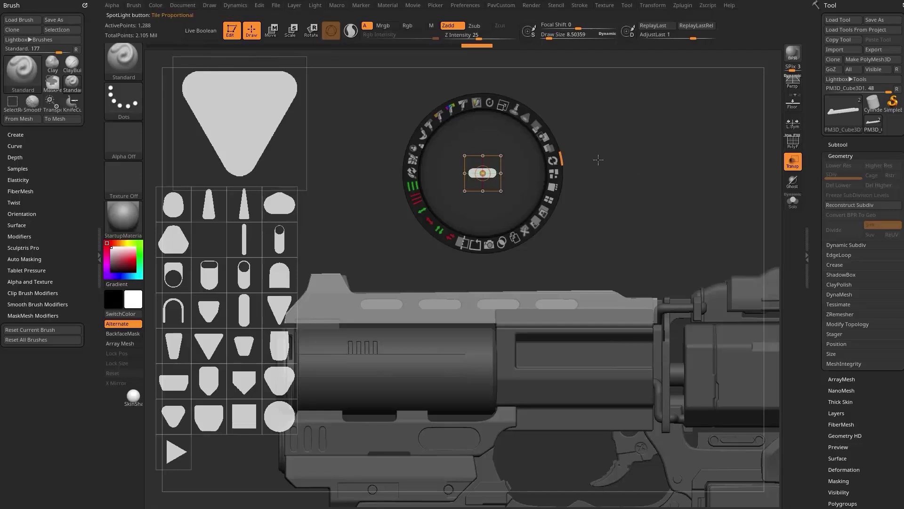
- Isolate the rail by hiding the pistol, and position the Spotlight capsule over the rail's front end, just behind the sight
left_click(838, 145)
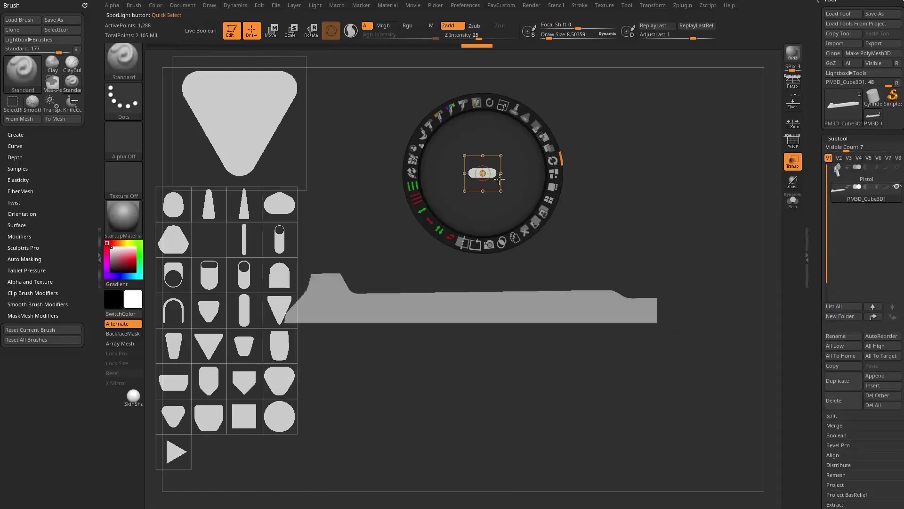
left_click_drag(518, 175, 433, 308)
key("z")
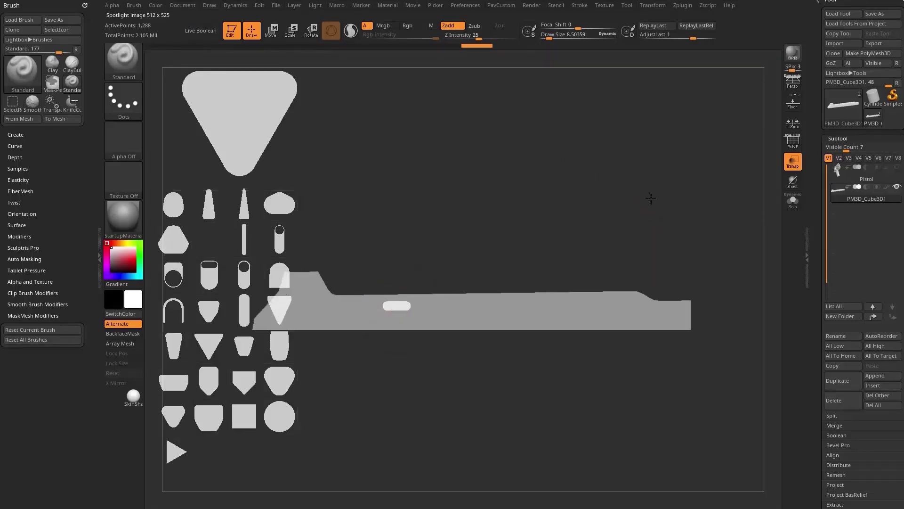
mouse_move(619, 180)
left_mouse_down("alt")
mouse_move(613, 151)
mouse_move(611, 180)
left_mouse_up("alt")
key("z")
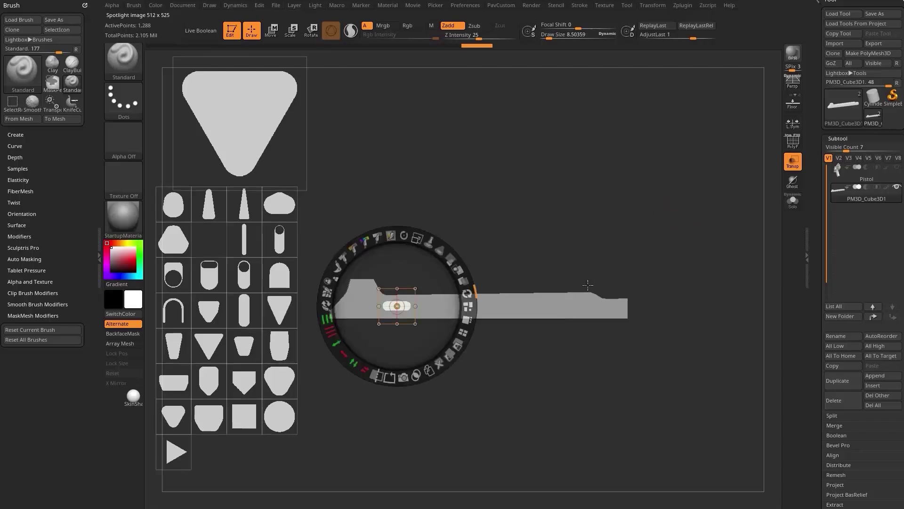
- Cut the capsule through the rail as a subtractive Live Boolean shape, then put Spotlight away and turn off transparency with the rail active
left_click(201, 31)
left_click(403, 379)
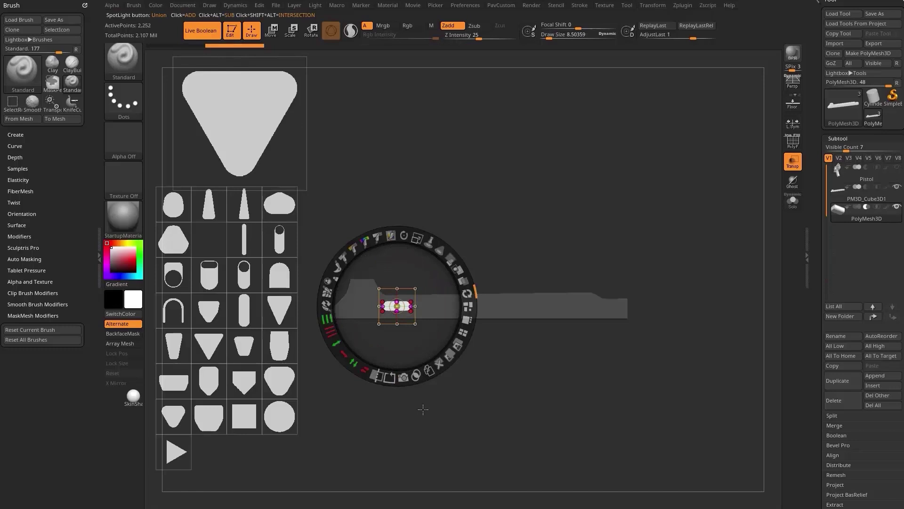
key("shift+z")
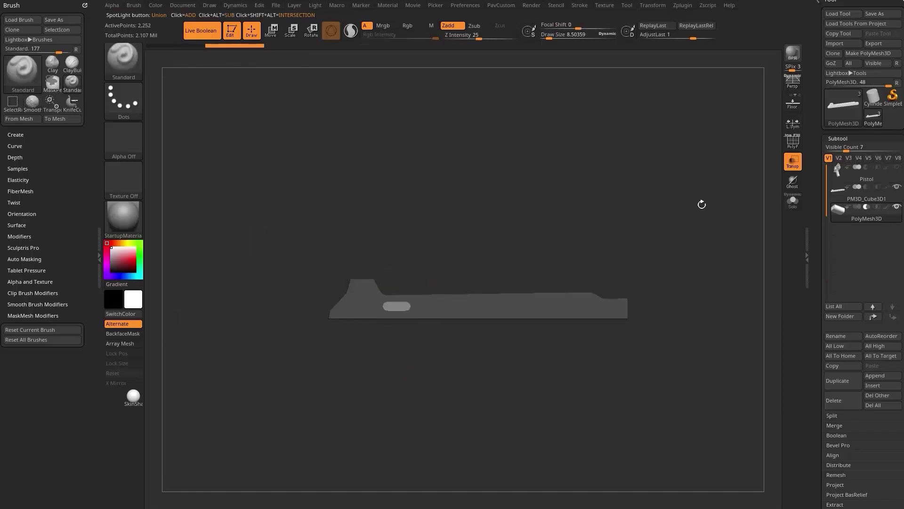
left_click(852, 199)
left_click(792, 165)
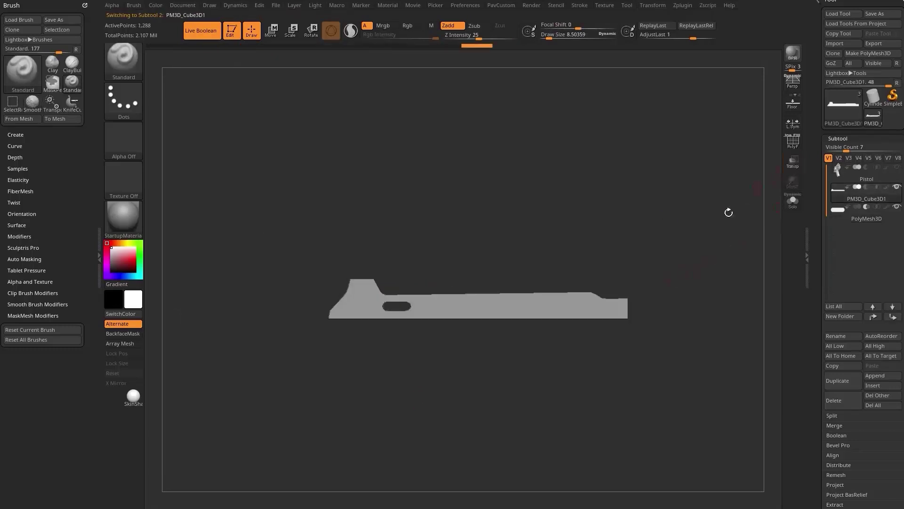
- Duplicate the capsule cutter along the rail with the gizmo to make a row of five evenly spaced slots
left_click_drag(637, 302, 714, 235)
key("w")
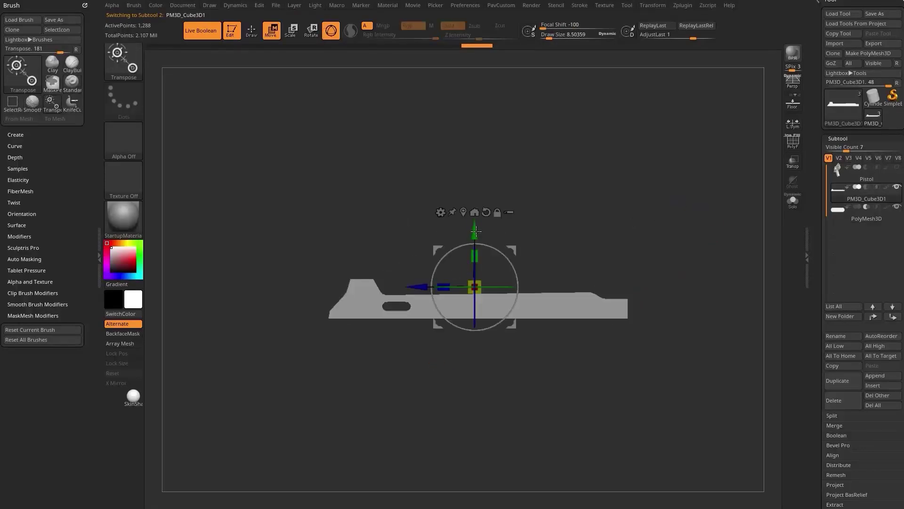
left_click(855, 219)
left_click_drag(673, 212, 739, 222)
left_click(793, 206)
left_click_drag(676, 229, 652, 226)
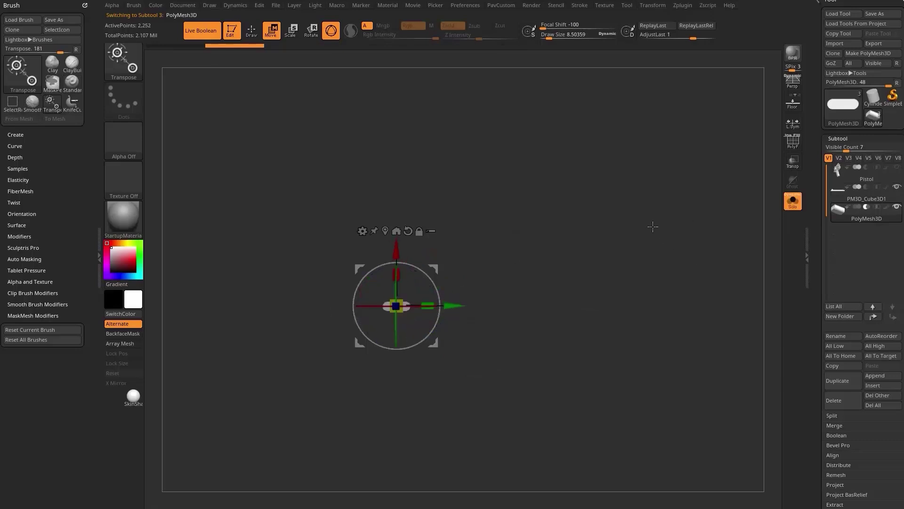
left_click(802, 206)
left_click_drag(462, 304, 641, 303, "ctrl")
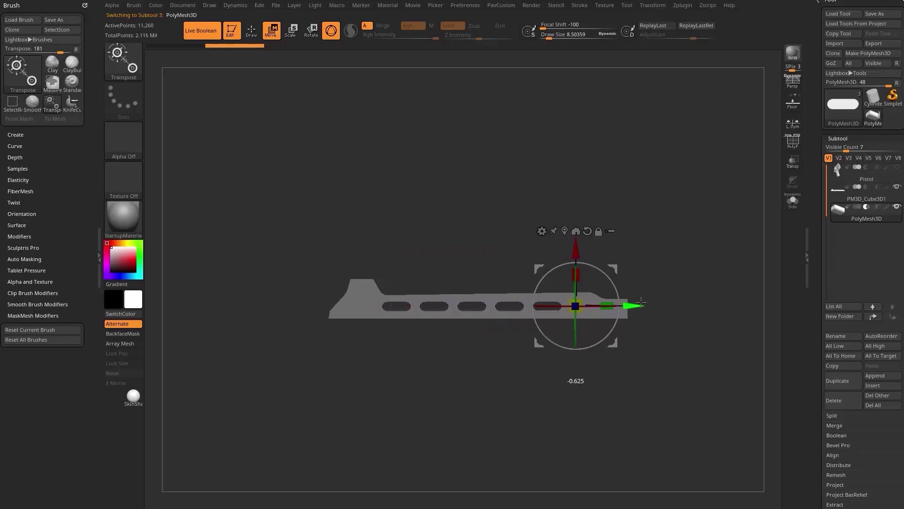
key("q")
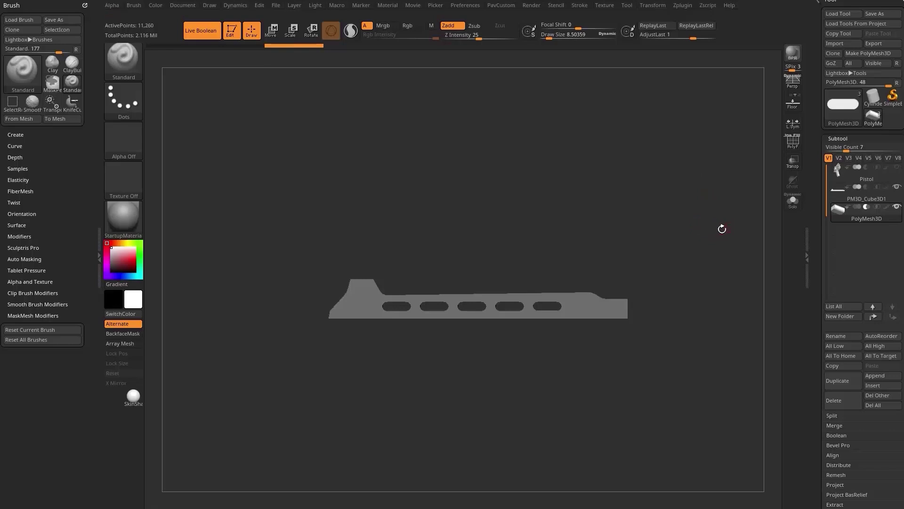
- Show the pistol again and raise the row of capsule cutters so they notch the rail's upper edge
left_click(896, 168)
left_click_drag(673, 230, 702, 225)
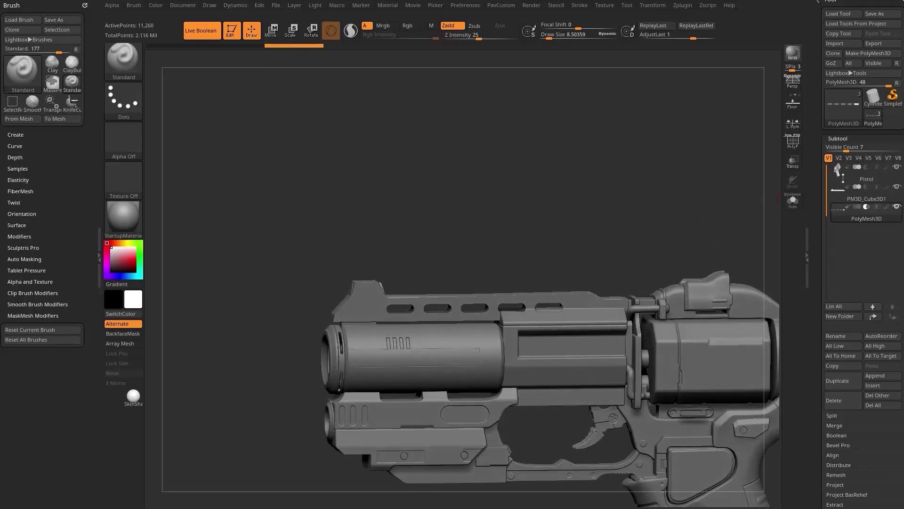
key("w")
left_click_drag(575, 249, 575, 256)
key("ctrl+z")
left_click_drag(618, 225, 633, 240, "ctrl")
mouse_move(575, 254)
left_mouse_down()
mouse_move(575, 268)
mouse_move(575, 255)
left_mouse_up()
left_click_drag(574, 306, 590, 299)
left_click_drag(575, 256, 575, 243)
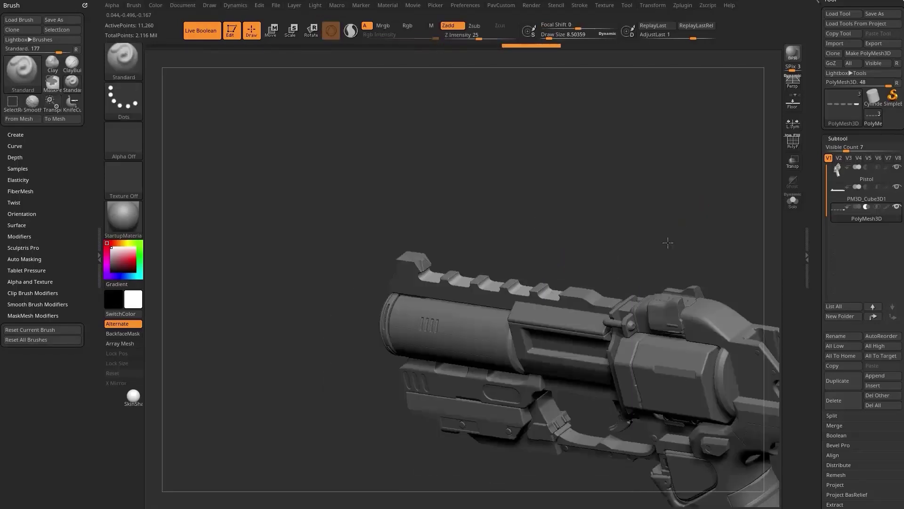
mouse_move(667, 242)
left_mouse_down()
mouse_move(694, 256)
mouse_move(701, 198)
mouse_move(656, 218)
mouse_move(668, 227)
left_mouse_up()
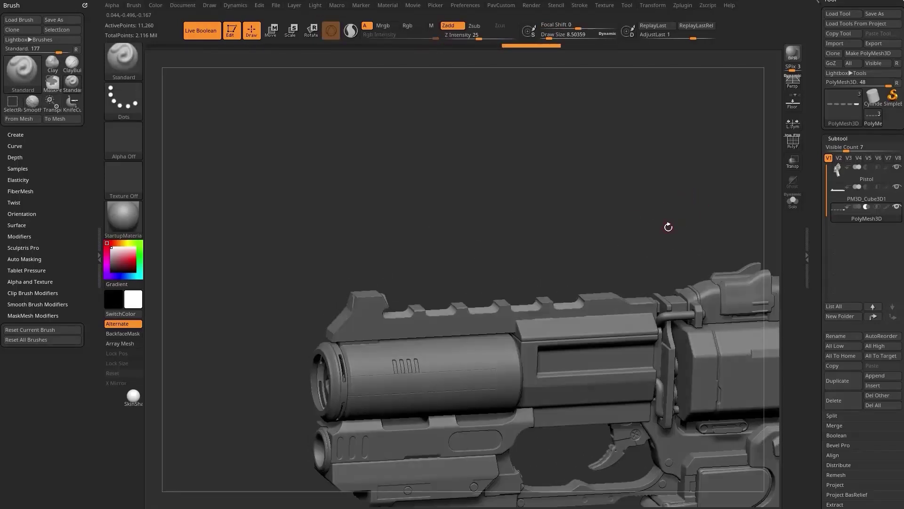
key("f")
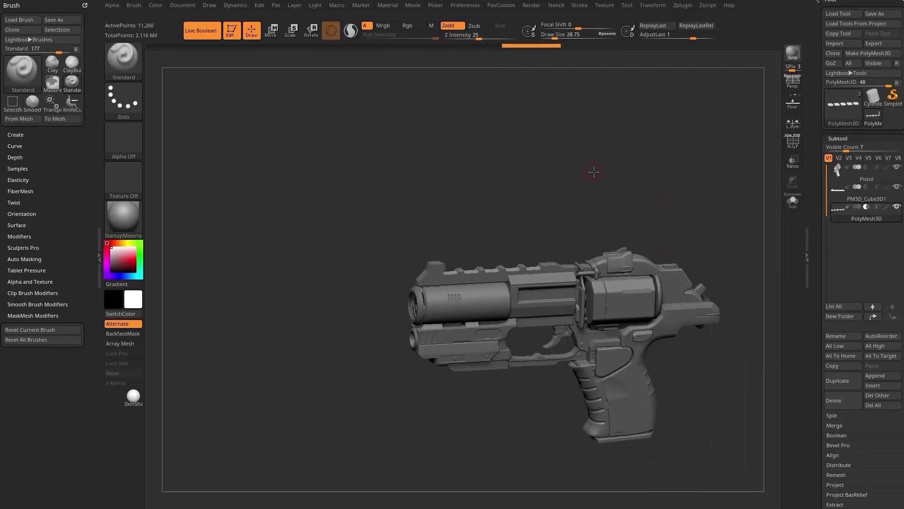
- Switch to the ArtStation portfolio, open the ZBrush Summit 2018 demo series and examine the weapon section of its presentation video
left_click(280, 506)
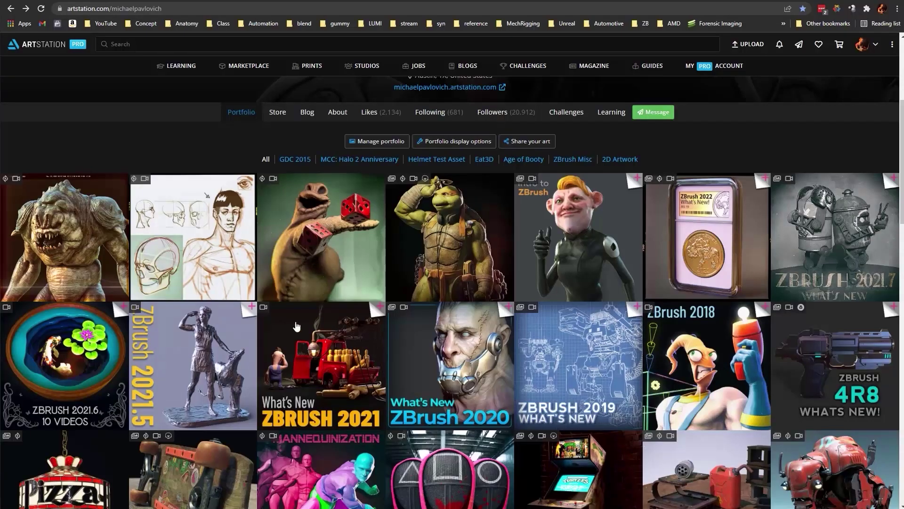
scroll(296, 326, "down", 15)
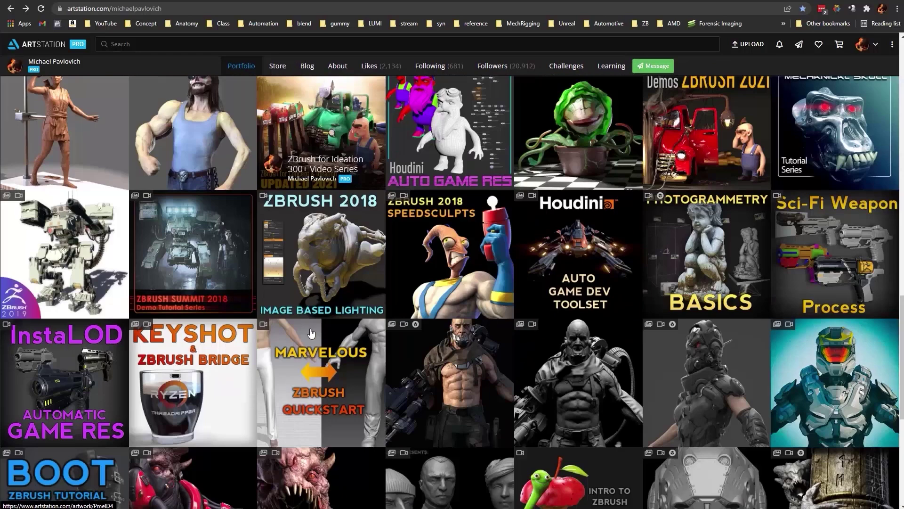
left_click(250, 279)
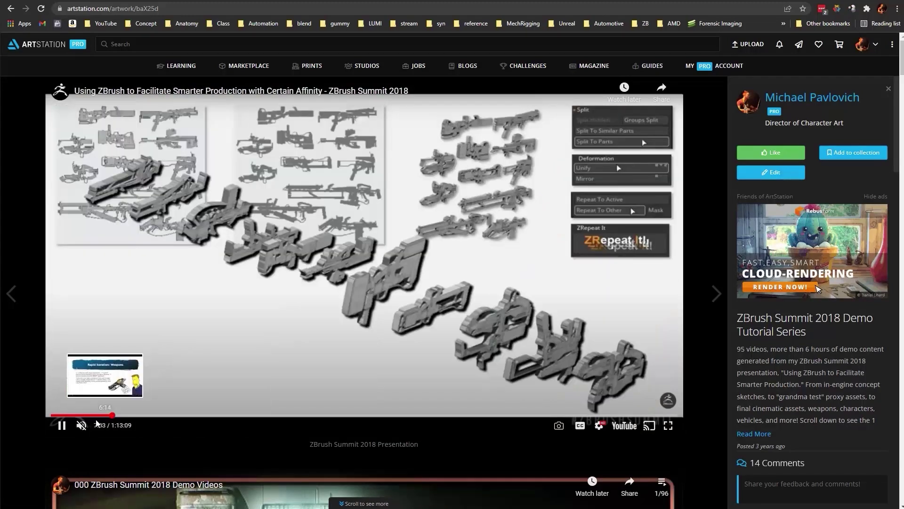
left_click(115, 416)
left_click(120, 415)
left_click(124, 416)
left_click_drag(131, 416, 182, 417)
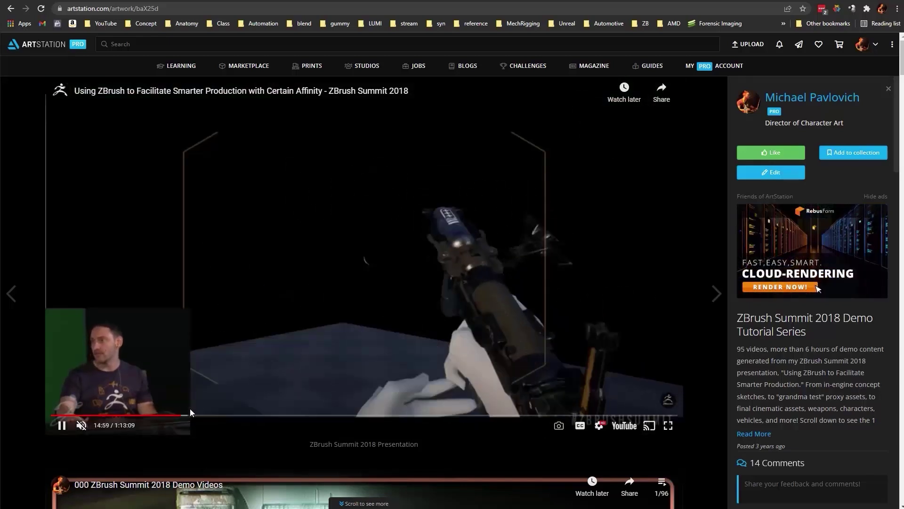
left_click(62, 425)
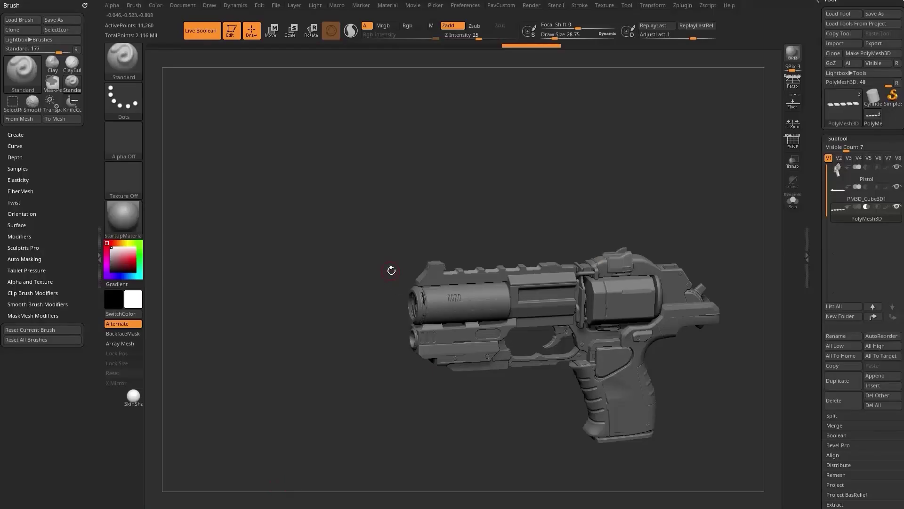
- Back in ZBrush, turn off Live Boolean and apply the B&W Thin Outline render preset to the revolver's side view
left_click_drag(667, 203, 651, 157, "shift")
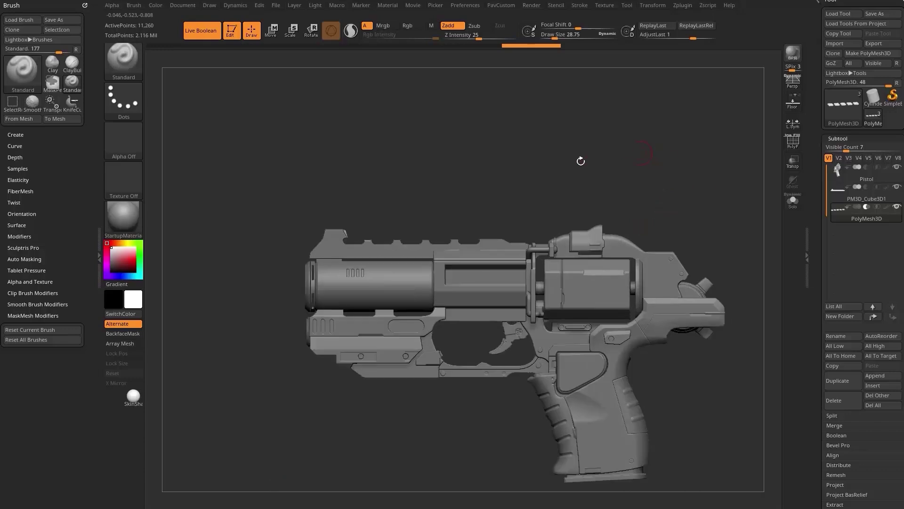
left_click(203, 31)
key("comma")
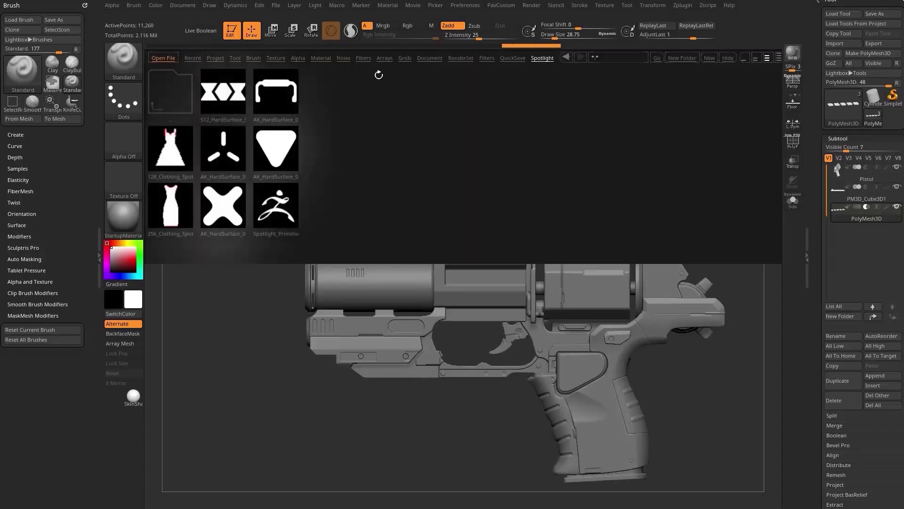
left_click(461, 58)
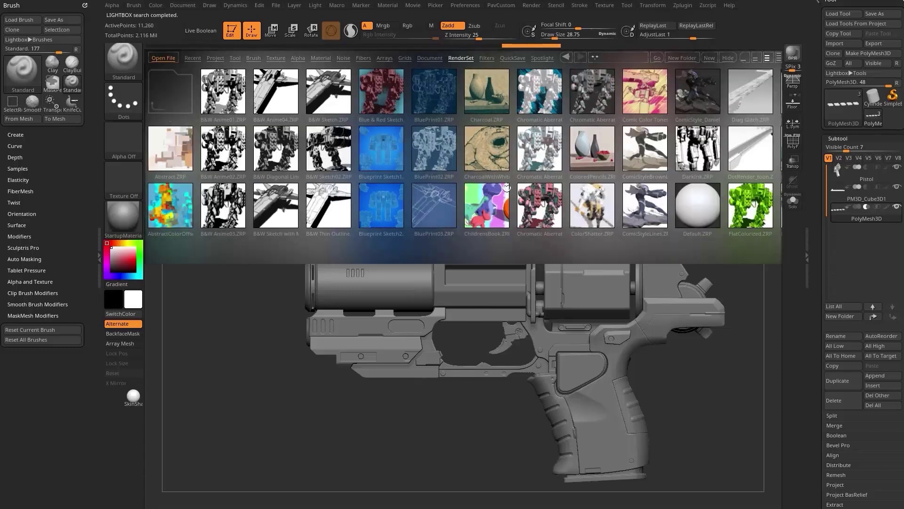
left_click(322, 203)
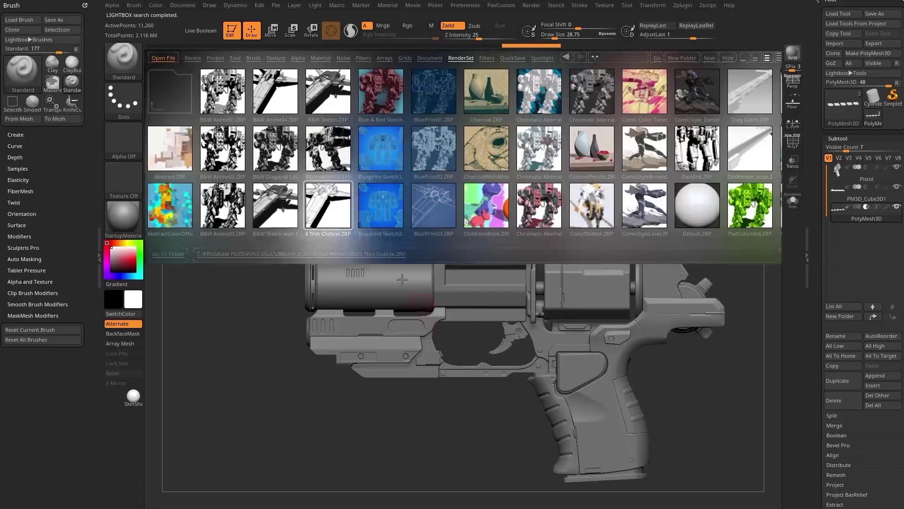
double_click(334, 203)
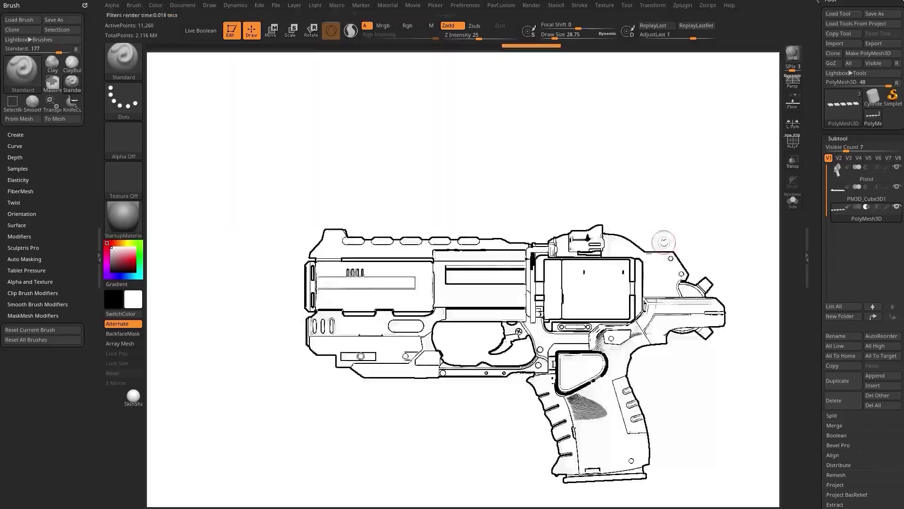
- Turn Live Boolean back on and render the notched revolver as an outline drawing from an angled view
left_click(197, 30)
left_click(792, 54)
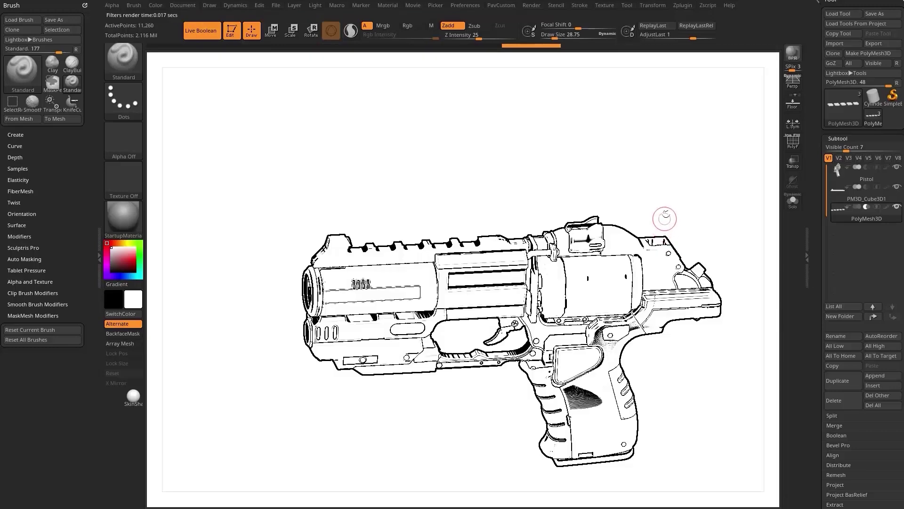
mouse_move(656, 194)
left_mouse_down()
mouse_move(686, 141)
mouse_move(710, 188)
mouse_move(691, 174)
left_mouse_up()
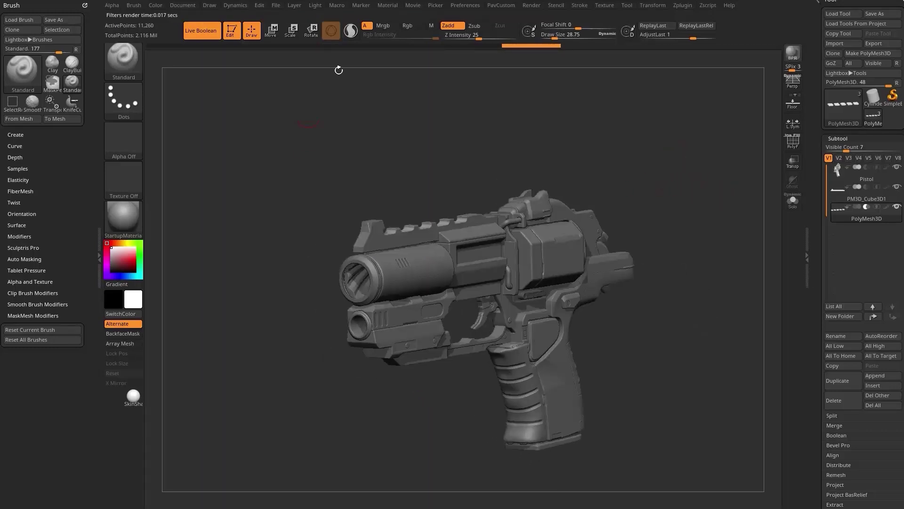
- Dock the Render settings and expand the BPR Filters
left_click(530, 5)
left_click_drag(70, 49, 70, 52)
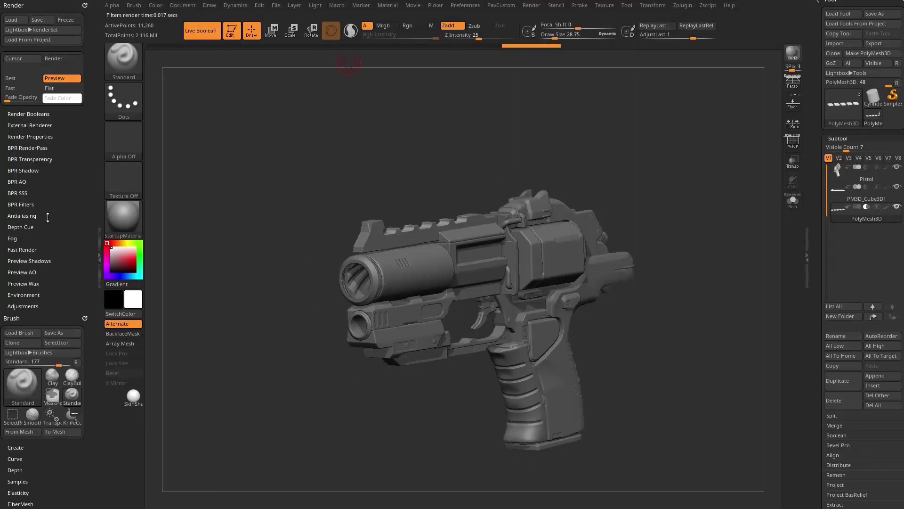
left_click(37, 204)
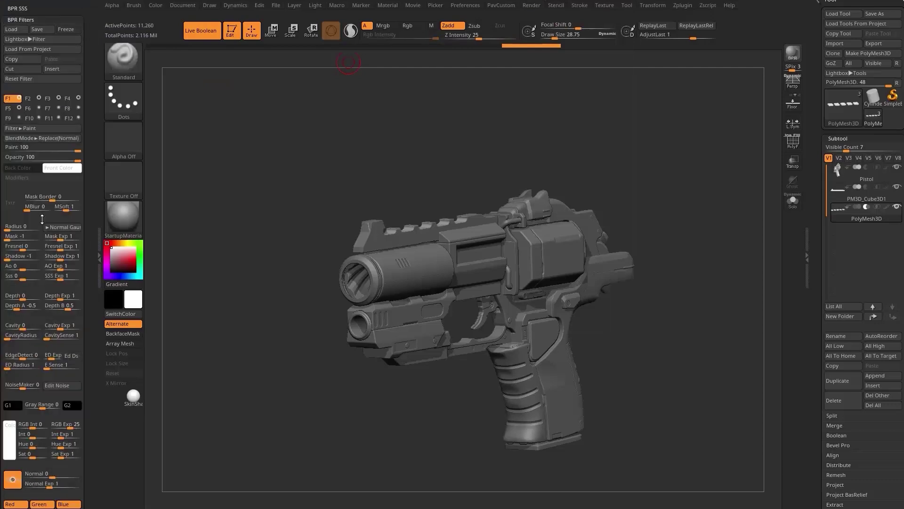
- Enable perspective and the floor grid, then make a BPR render of the revolver from a three-quarter front view
left_click_drag(605, 187, 710, 154)
left_click(792, 84)
key("shift+p")
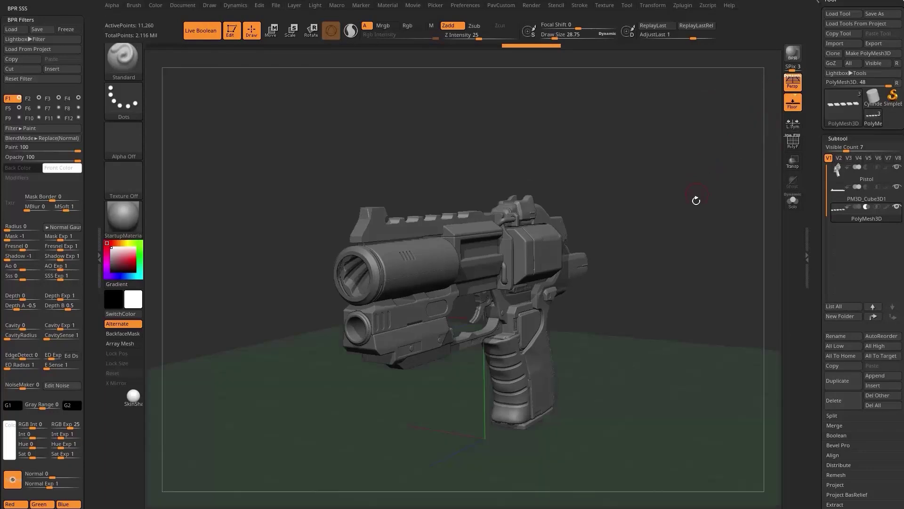
left_click_drag(695, 200, 737, 146)
key("shift+r")
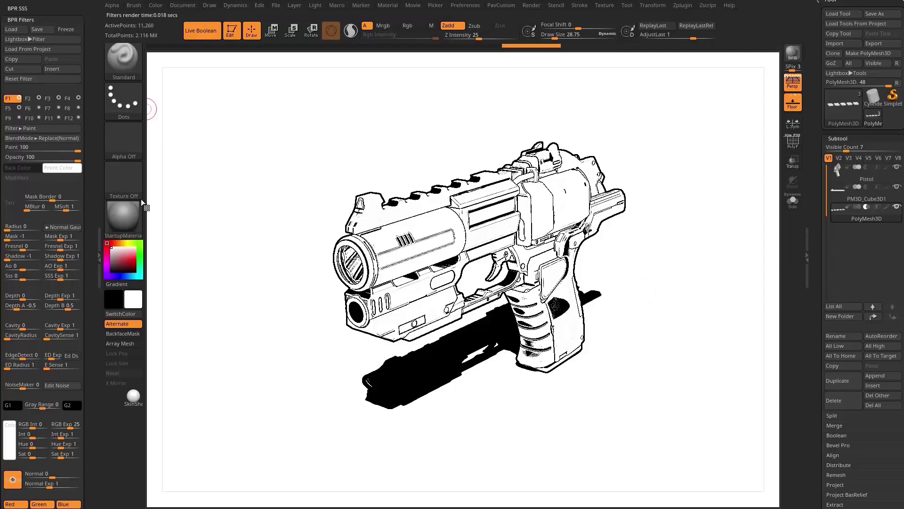
- Change the F6 BPR filter type to Screentone:Dots
left_click(43, 109)
left_click(36, 107)
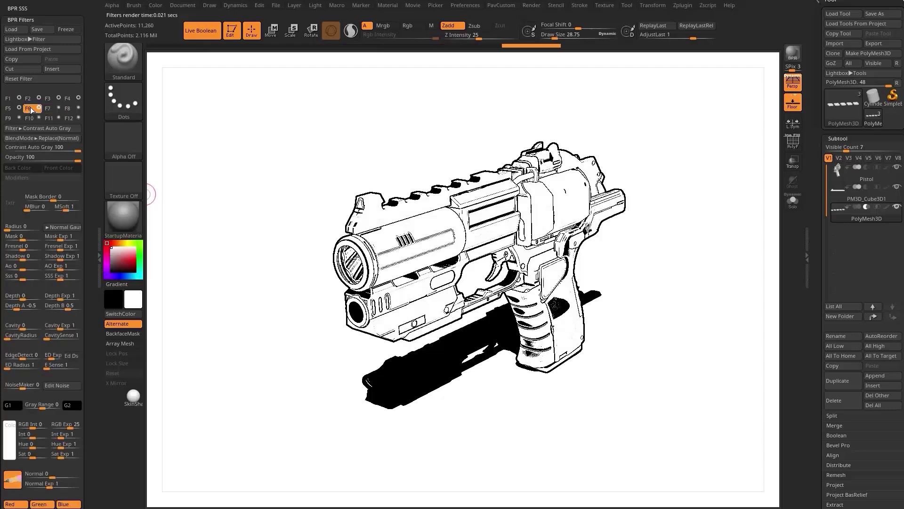
left_click(39, 128)
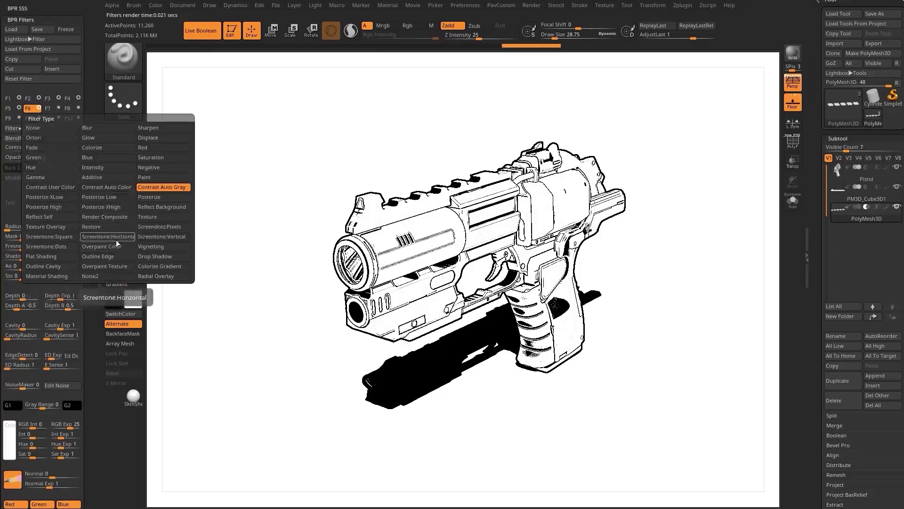
left_click(61, 246)
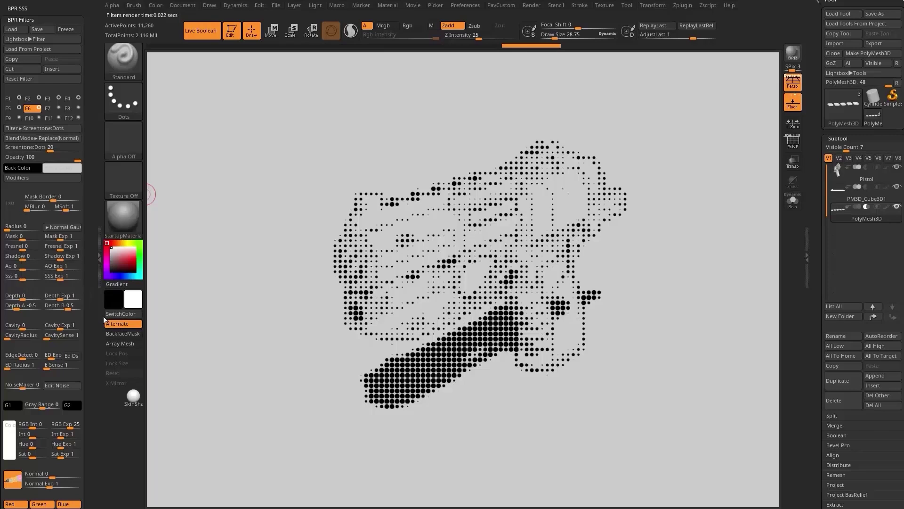
- Configure the F6 screentone filter with a white front color, Shadow 1, Mask -1 and Screentone:Dots 9
left_click(61, 168)
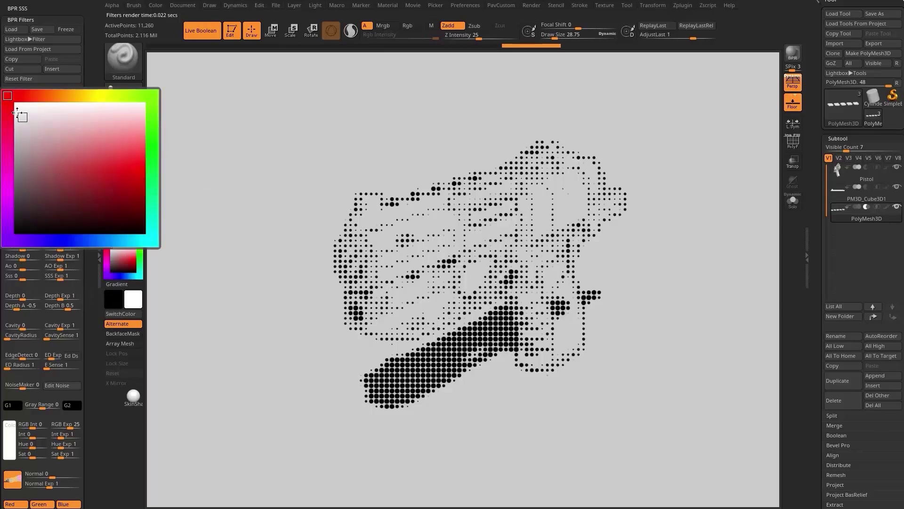
left_click(16, 104)
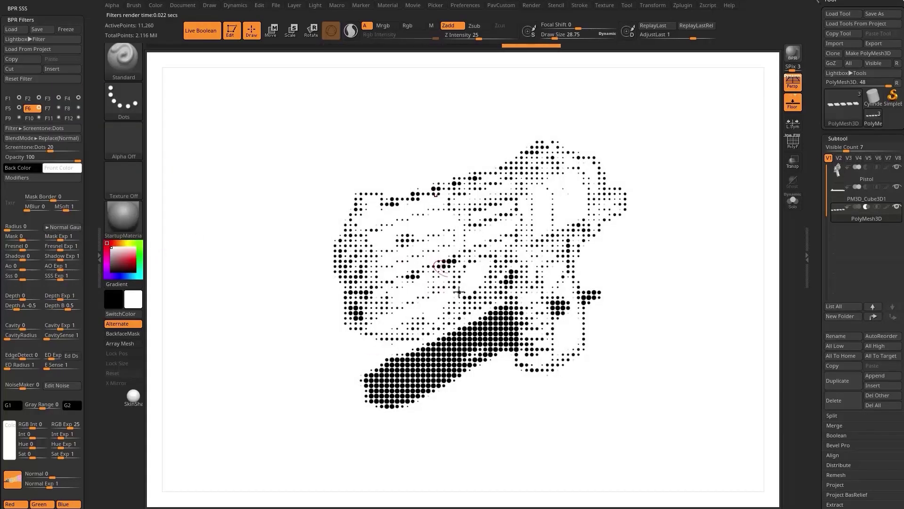
left_click_drag(25, 259, 50, 258)
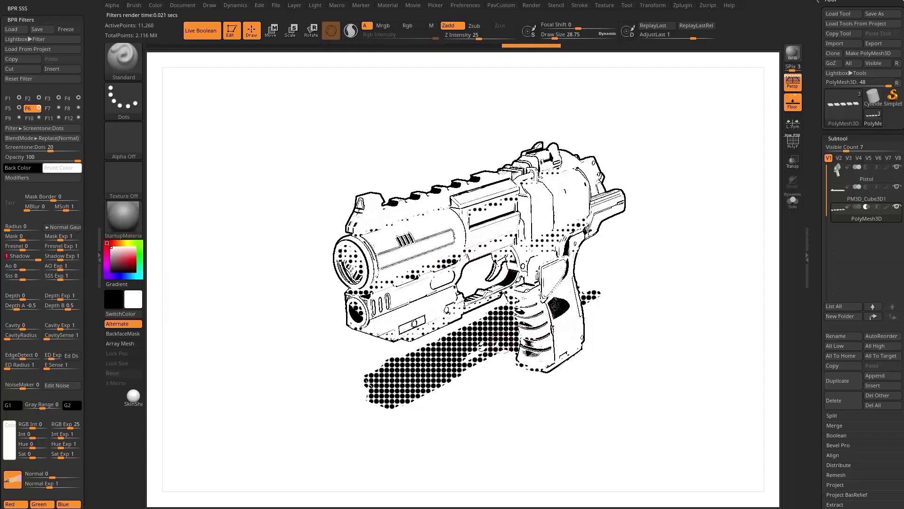
mouse_move(19, 236)
left_mouse_down()
mouse_move(38, 235)
mouse_move(5, 237)
left_mouse_up()
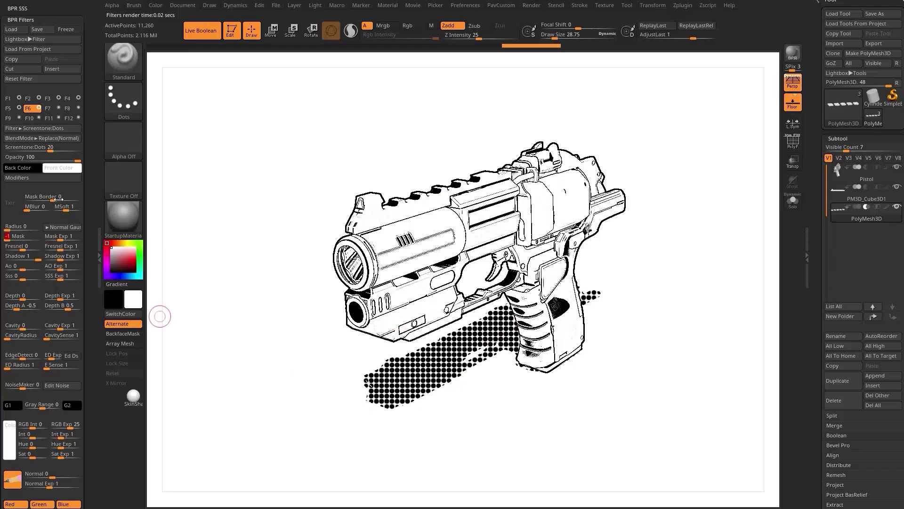
mouse_move(59, 147)
left_mouse_down()
mouse_move(29, 148)
mouse_move(47, 148)
left_mouse_up()
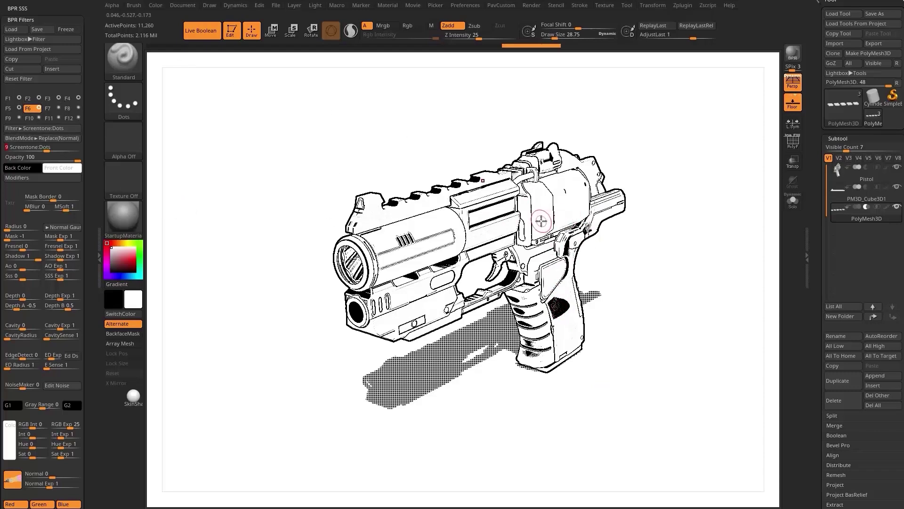
- Load the BluePrint03 render preset and render the revolver from the side with perspective turned off
key("comma")
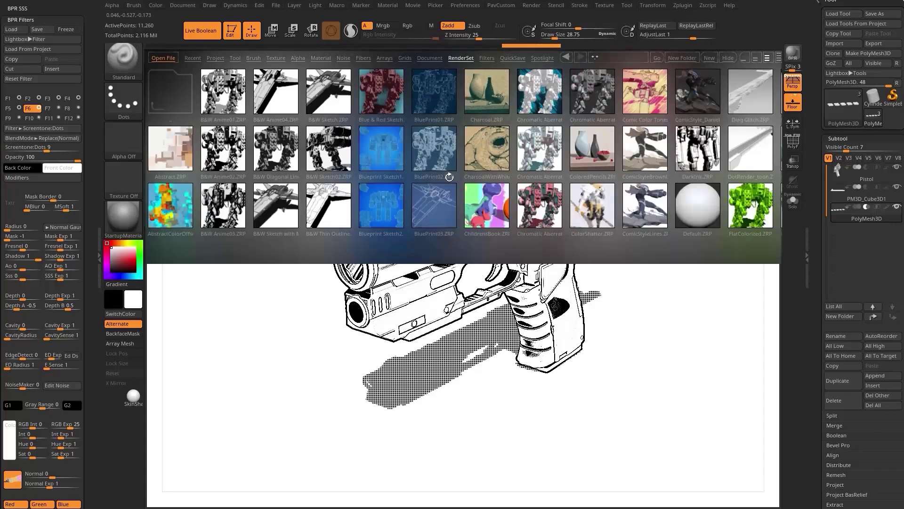
double_click(433, 201)
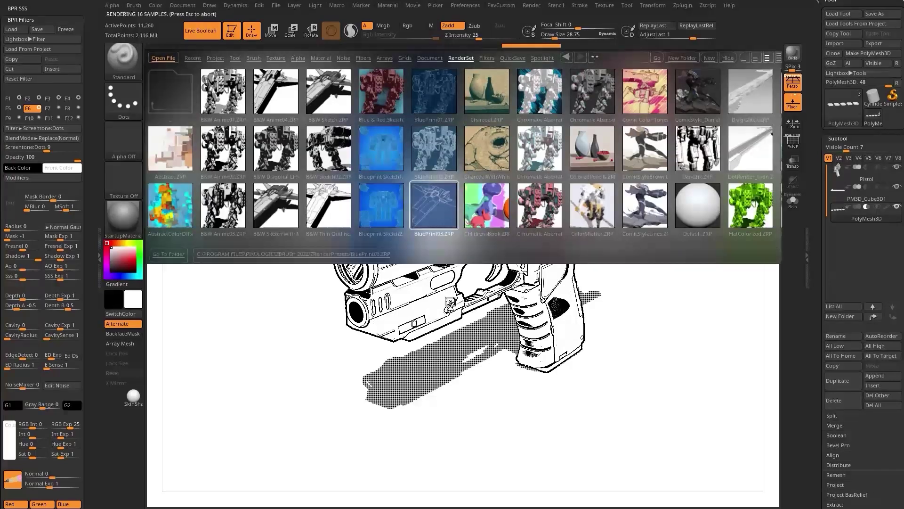
key("comma")
left_click_drag(699, 274, 655, 273, "shift")
left_click(793, 84)
left_click_drag(693, 207, 716, 233, "alt")
key("shift+r")
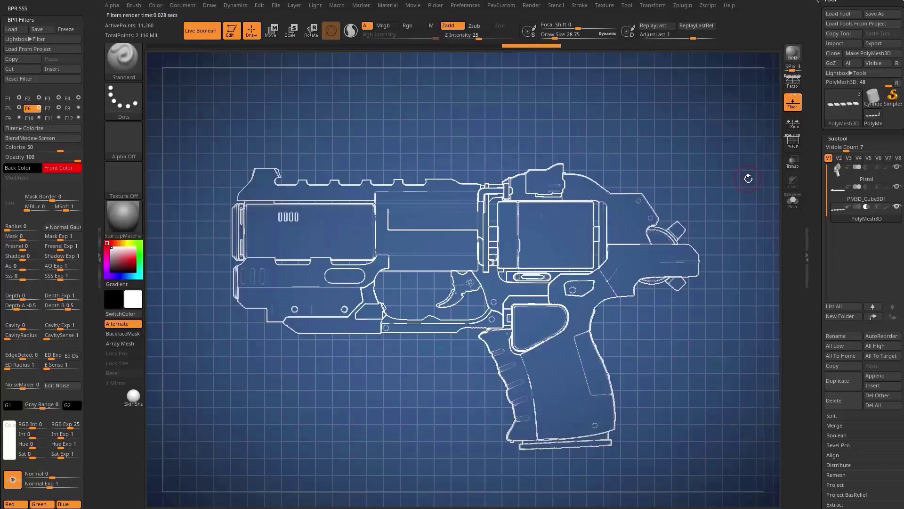
- Toggle the F5, F4, F3 and F2 filters off and on to compare their effect on the blueprint render
left_click(19, 108)
left_click(19, 108)
left_click(78, 98)
left_click(78, 98)
left_click(59, 98)
left_click(58, 98)
left_click(38, 100)
left_click(38, 100)
- Turn perspective back on and make a blueprint-style BPR render from a three-quarter front view
left_click(794, 87)
right_click_drag(676, 131, 695, 142)
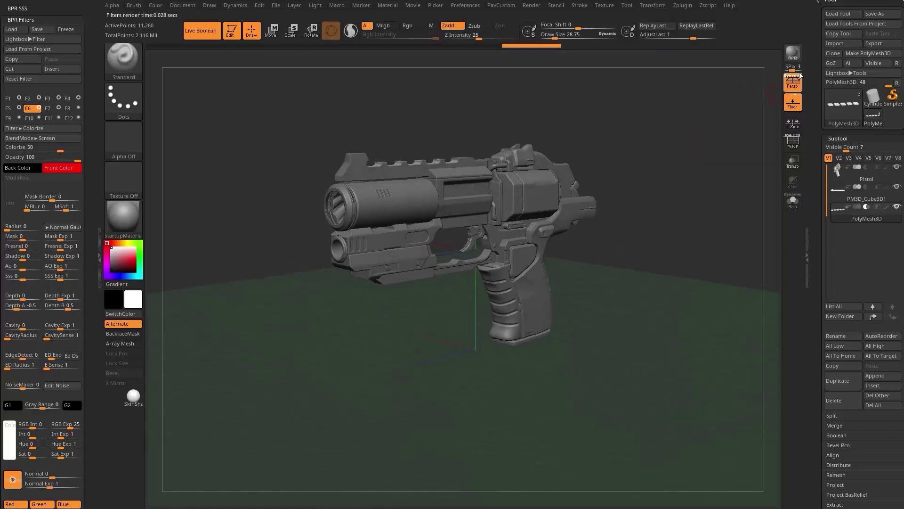
left_click(793, 54)
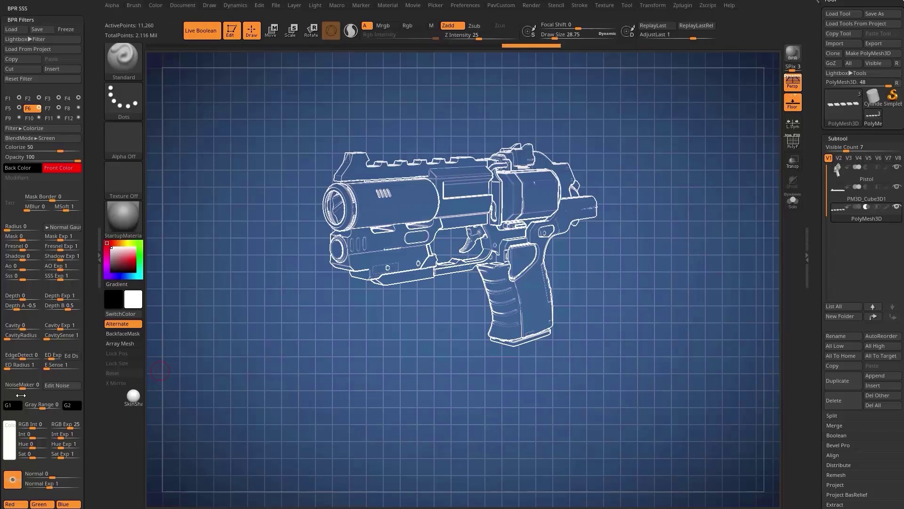
left_click_drag(606, 149, 634, 179)
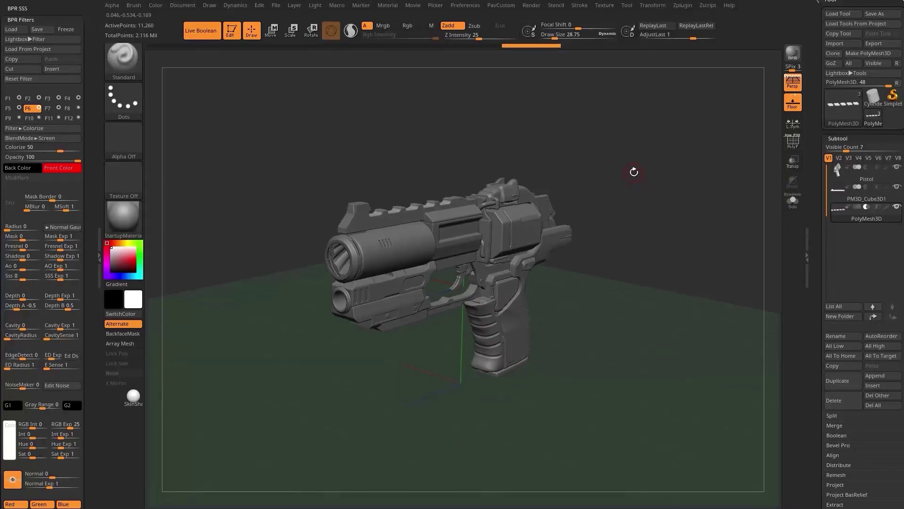
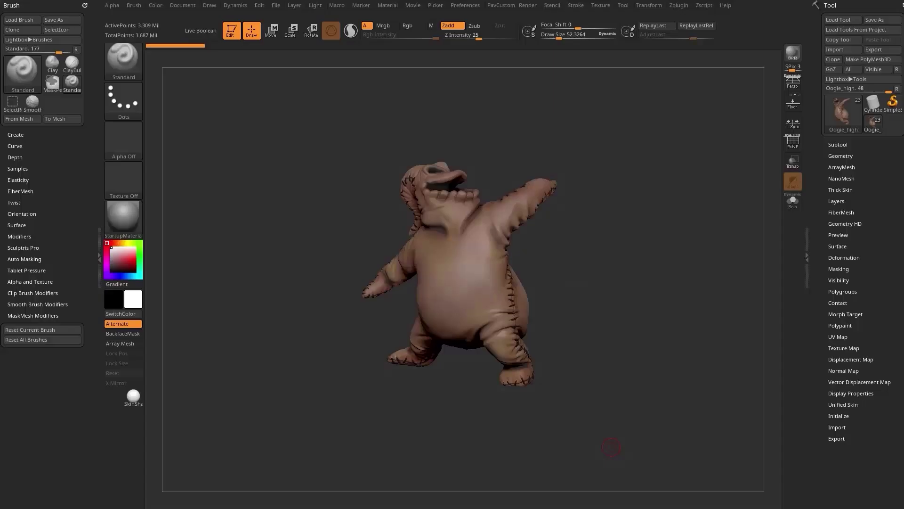
- Inspect the Oogie character, then hide the Stitches_low subtool so only the Oogie_high body shows
left_click_drag(589, 211, 635, 237)
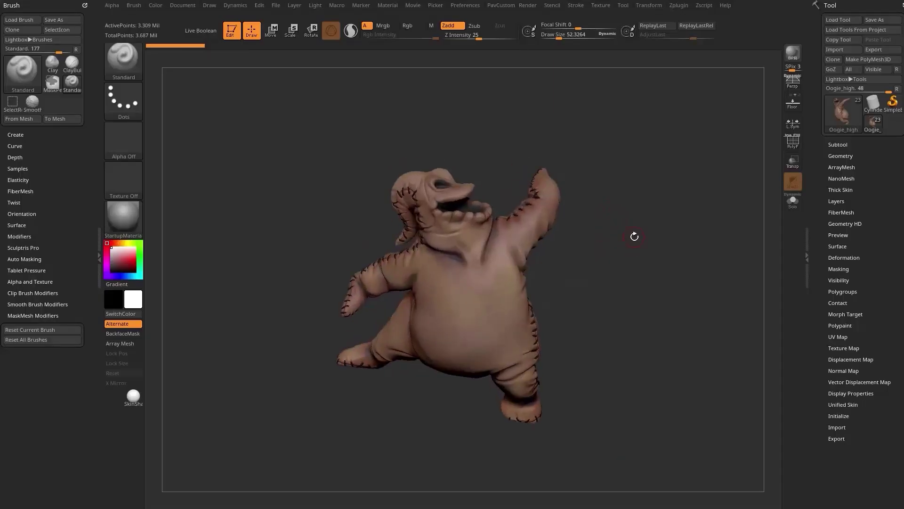
left_click_drag(598, 182, 611, 234)
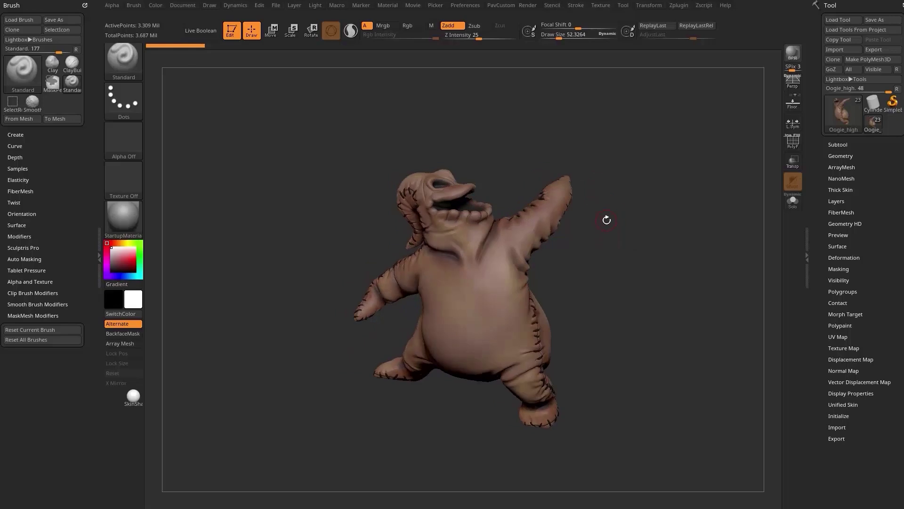
mouse_move(645, 247)
left_mouse_down("alt")
mouse_move(621, 254)
mouse_move(595, 212)
left_mouse_up("alt")
left_click(834, 145)
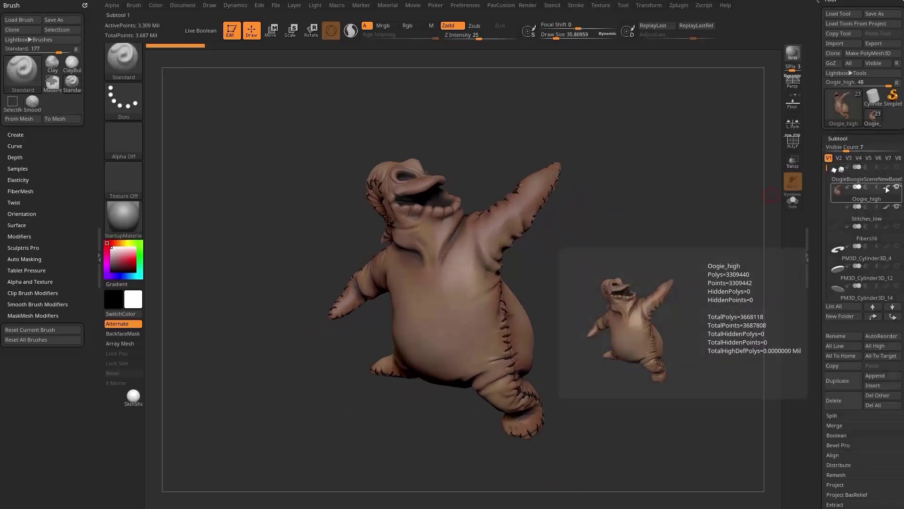
left_click(883, 188)
left_click(887, 188)
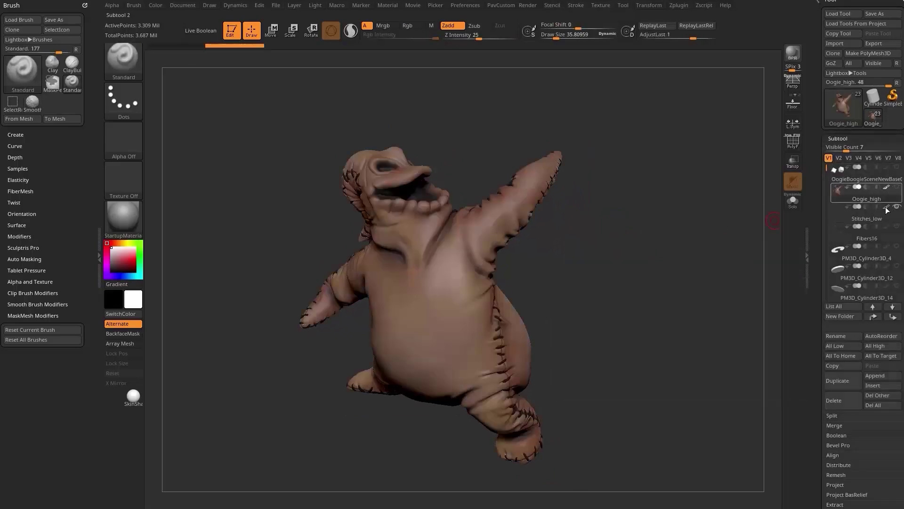
left_click(896, 189)
- Set up color-only painting in red with Rgb Intensity 100 and a draw size of about 24
left_click_drag(617, 257, 588, 260)
key("s")
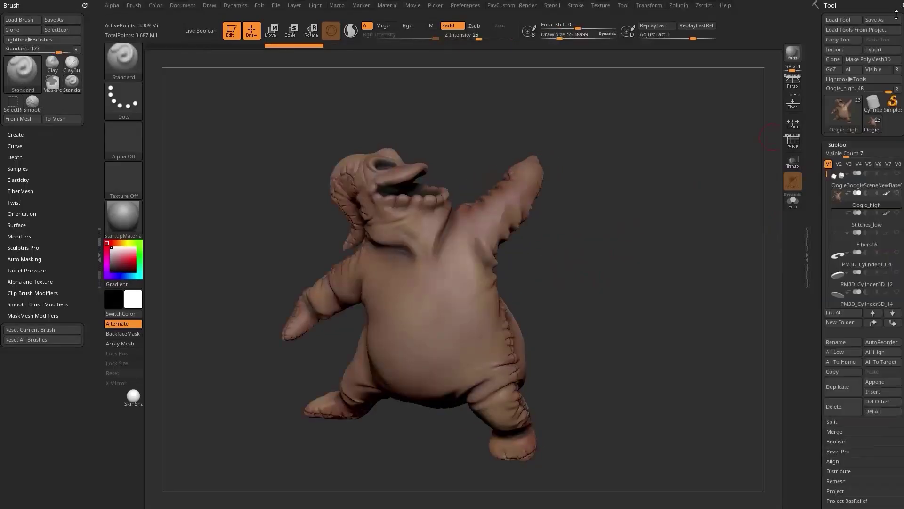
key("s")
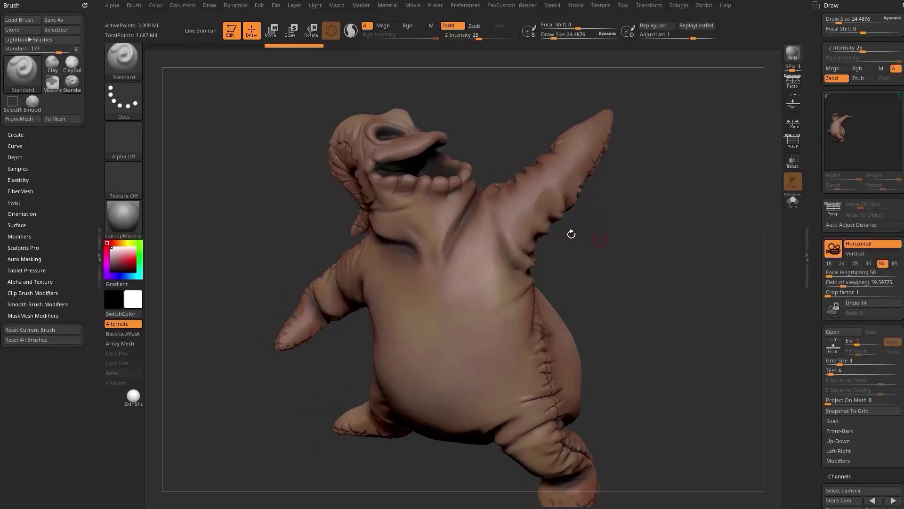
left_click(136, 259)
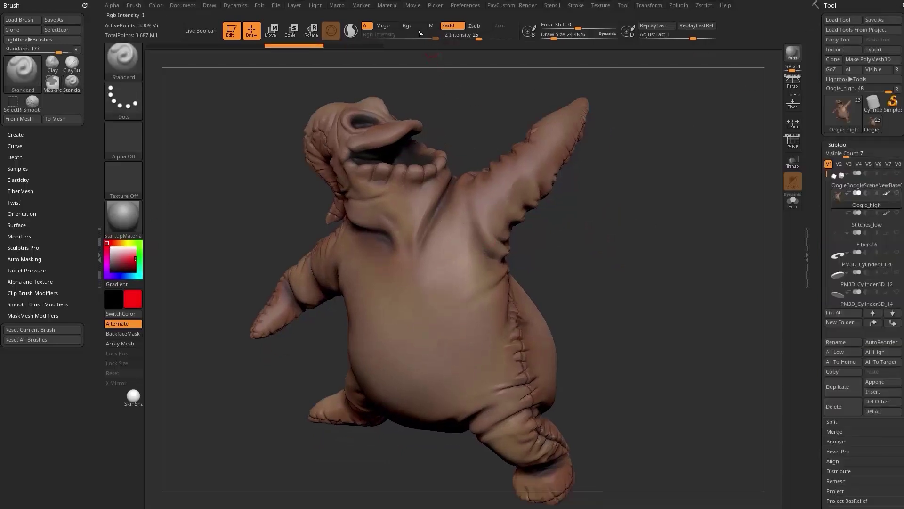
mouse_move(445, 249)
left_mouse_down()
mouse_move(412, 266)
mouse_move(463, 360)
mouse_move(449, 246)
left_mouse_up()
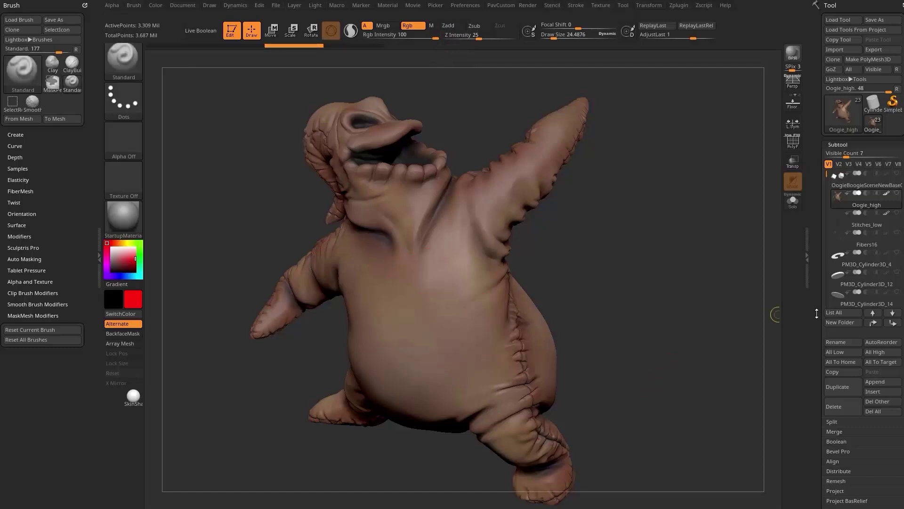
- Lower Oogie_high to subdivision level 1 and paint a red test stroke across the chest
left_click_drag(823, 471, 823, 211)
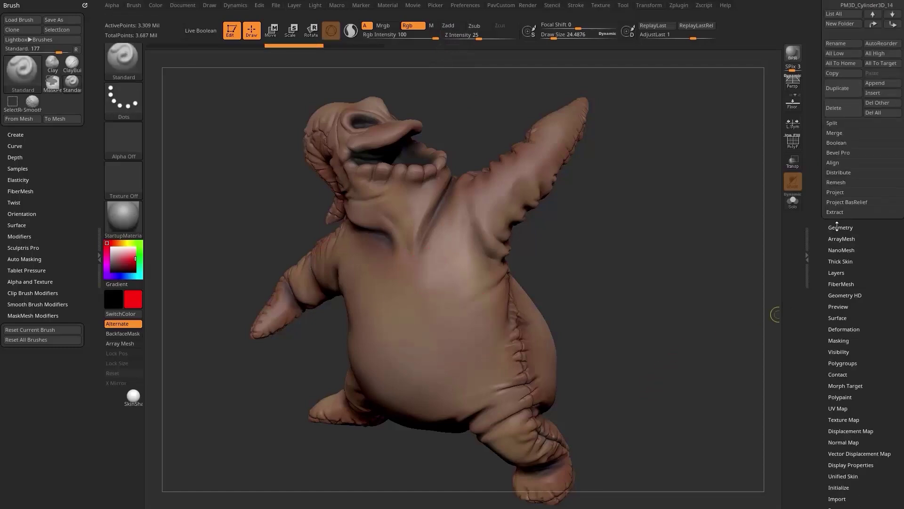
left_click(837, 227)
left_click_drag(833, 245, 812, 245)
left_click_drag(418, 274, 518, 326)
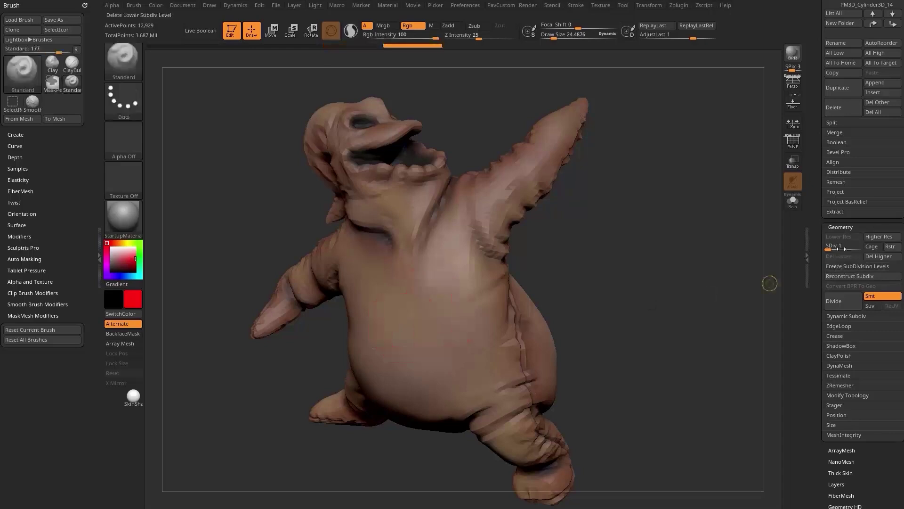
- Return to subdivision level 5, try a red stroke down the body and undo the test painting
key("d")
key("d")
key("d")
key("d")
mouse_move(466, 245)
left_mouse_down()
mouse_move(399, 332)
mouse_move(440, 336)
left_mouse_up()
key("ctrl+z")
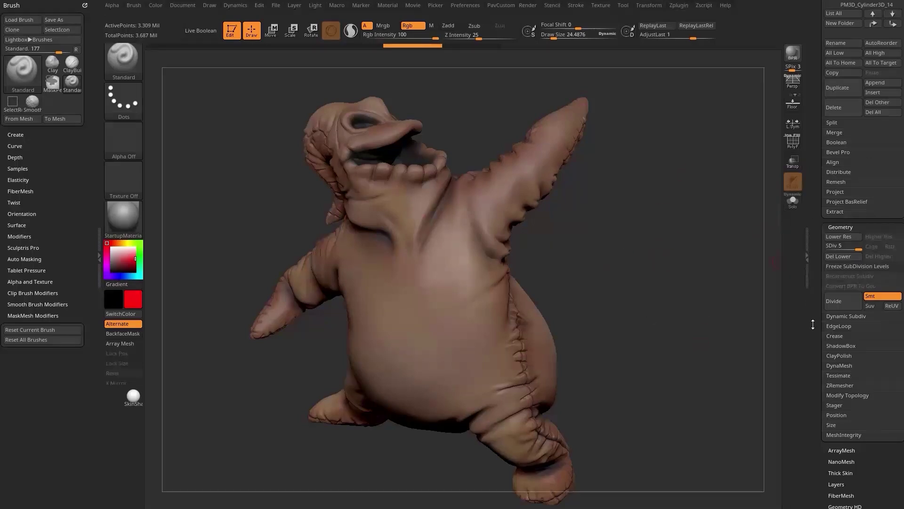
- Recolor the character's polypaint to green with Adjust Colors
left_click_drag(813, 324, 813, 210)
left_click(838, 204, "shift")
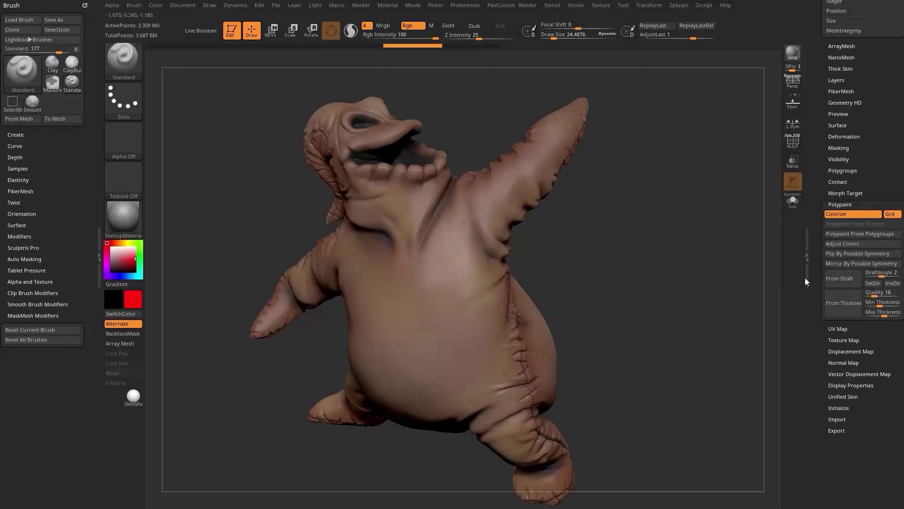
left_click_drag(642, 333, 625, 431)
left_click_drag(659, 373, 621, 363)
left_click_drag(607, 439, 629, 439)
left_click_drag(682, 429, 693, 430)
left_click_drag(716, 284, 692, 234)
left_click(693, 475)
mouse_move(638, 269)
left_mouse_down("alt")
mouse_move(654, 291)
mouse_move(673, 269)
mouse_move(546, 293)
mouse_move(680, 258)
mouse_move(652, 270)
left_mouse_up("alt")
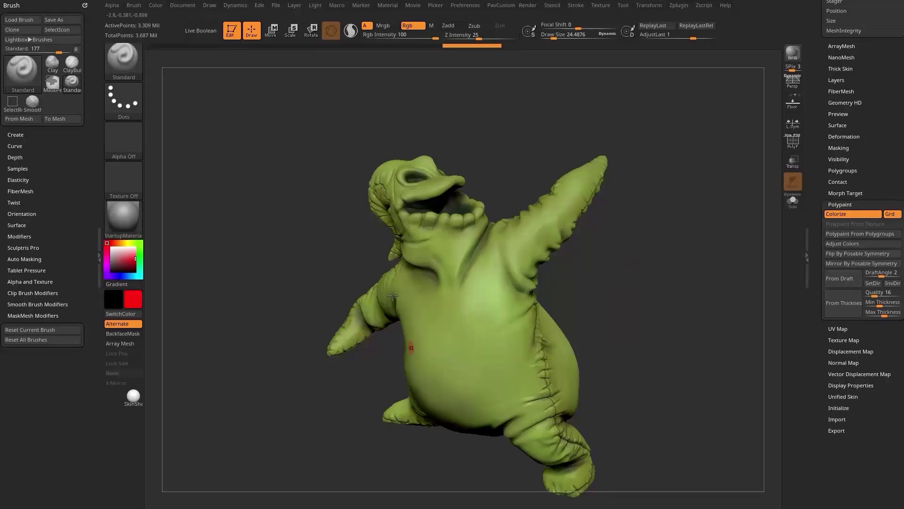
left_click_drag(819, 171, 817, 191)
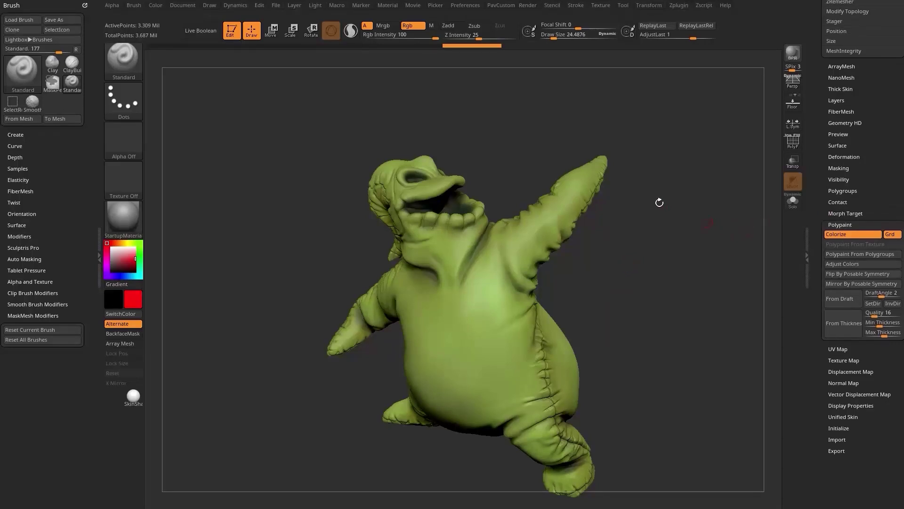
key("s")
left_click_drag(619, 262, 627, 262)
key("s")
left_click_drag(594, 308, 589, 308)
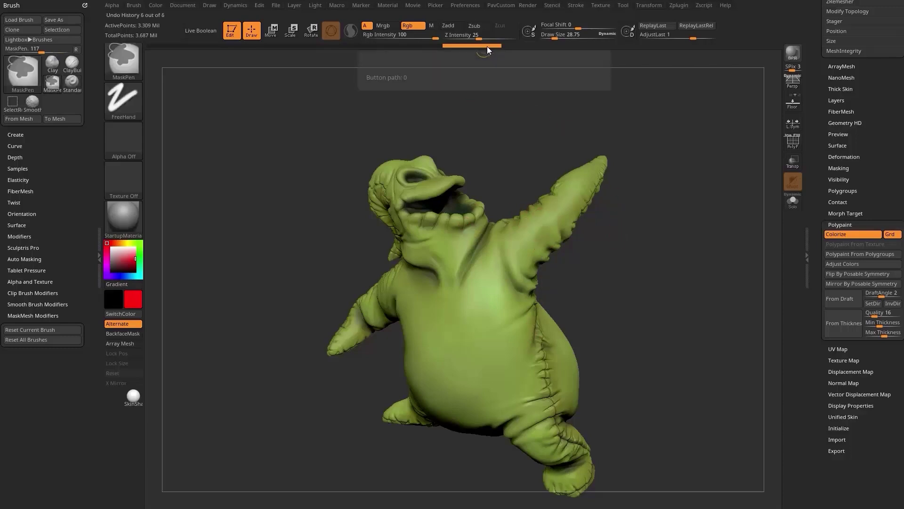
key("s")
left_click_drag(513, 207, 510, 207)
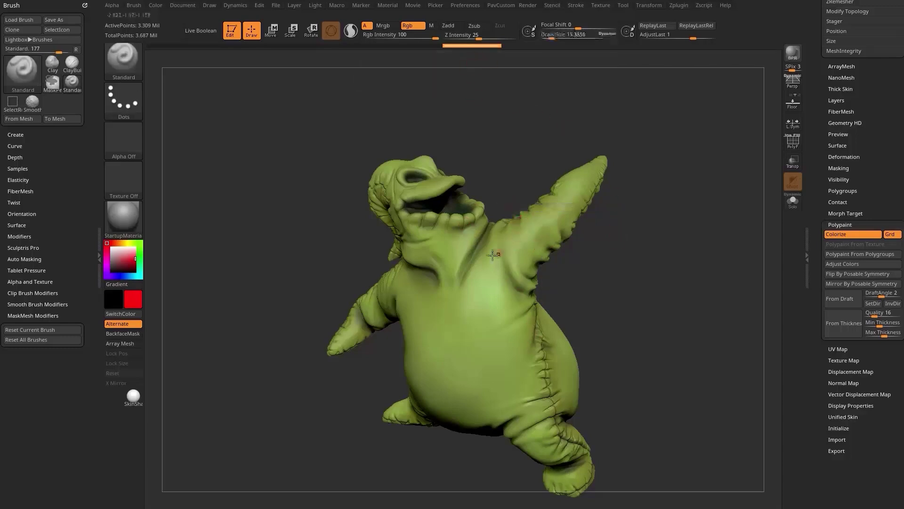
left_click_drag(662, 289, 626, 265, "alt")
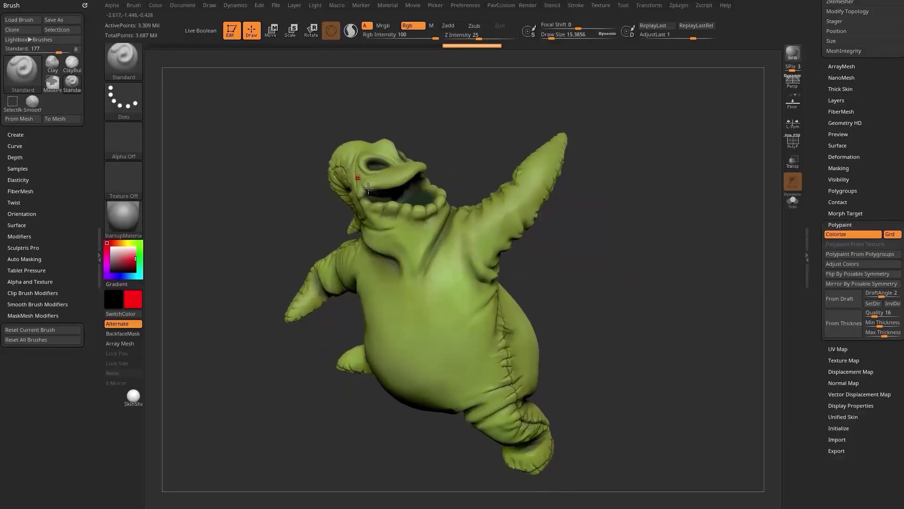
- Set Oogie_high to its lowest subdivision level and delete the higher levels
left_click_drag(822, 135, 822, 292)
left_click(825, 227)
left_click(872, 234)
- Display the polyframe, examine the low-resolution mesh's topology from several sides, and hide the polyframe again
mouse_move(648, 264)
left_mouse_down()
mouse_move(666, 258)
mouse_move(658, 250)
mouse_move(680, 229)
mouse_move(670, 252)
left_mouse_up()
key("s")
left_click(794, 142)
key("s")
key("s")
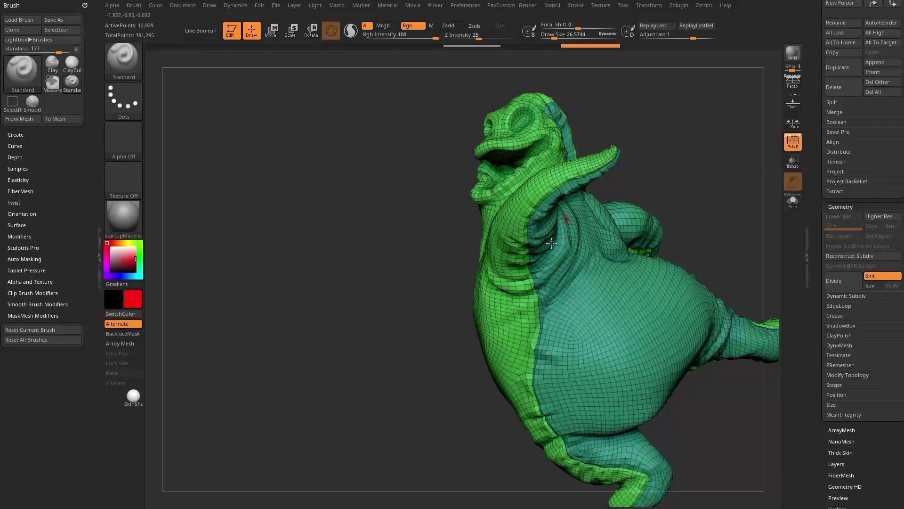
left_click_drag(706, 191, 699, 237)
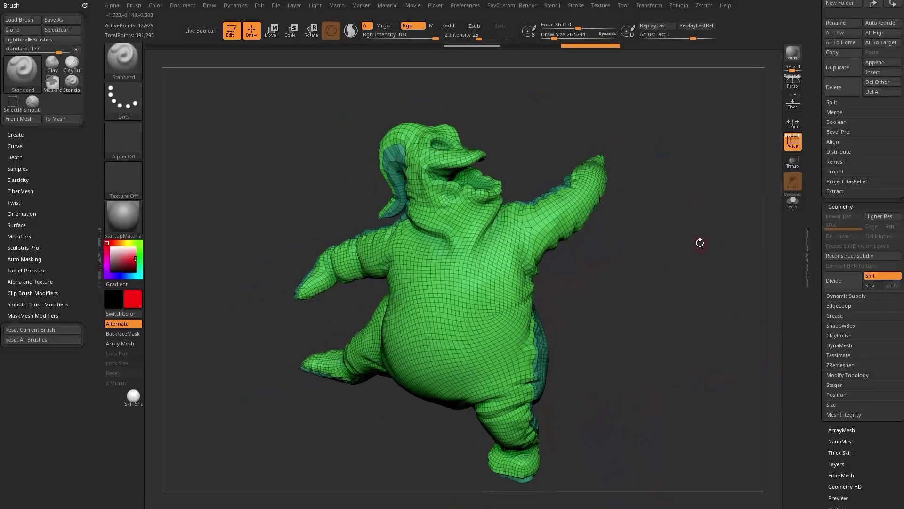
left_click_drag(489, 172, 657, 216)
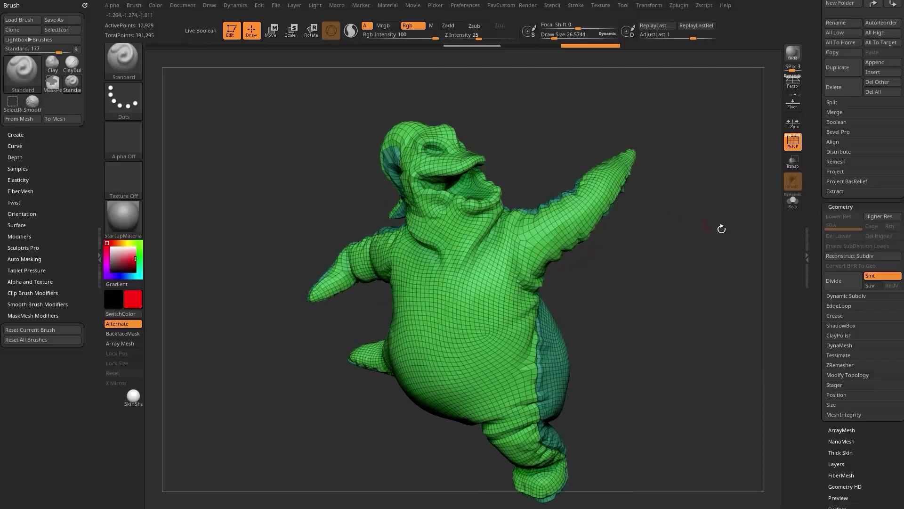
left_click(793, 141)
left_click_drag(708, 204, 714, 218)
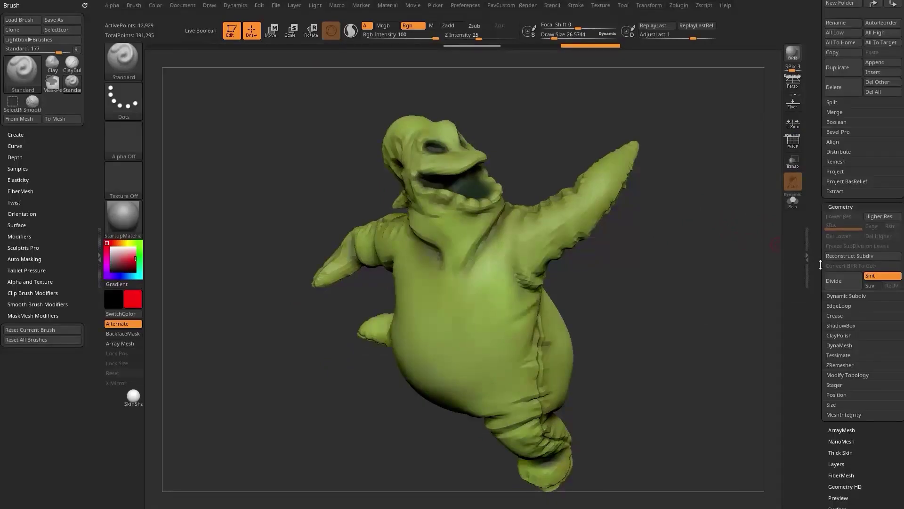
- Apply Project History to the low-resolution Oogie_high mesh with Geometry and Color enabled
left_click_drag(819, 272, 818, 306)
left_click(835, 205)
left_click(883, 216)
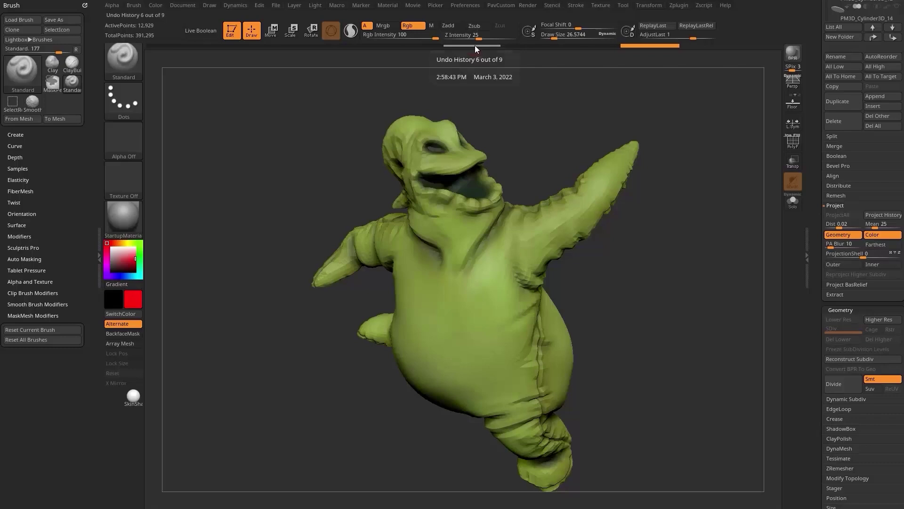
left_click_drag(696, 248, 697, 246)
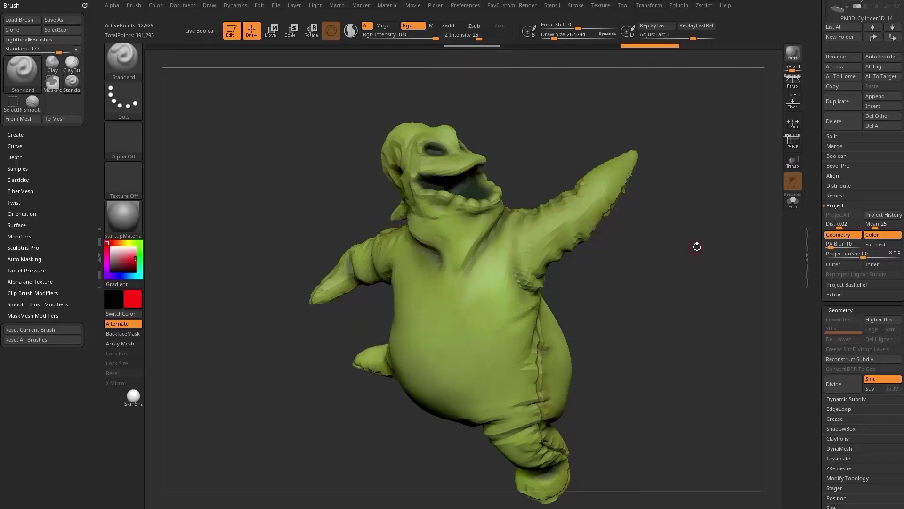
- Subdivide the low-resolution Oogie_high mesh up to level 4, projecting the history detail onto the added subdivision levels
key("ctrl+d")
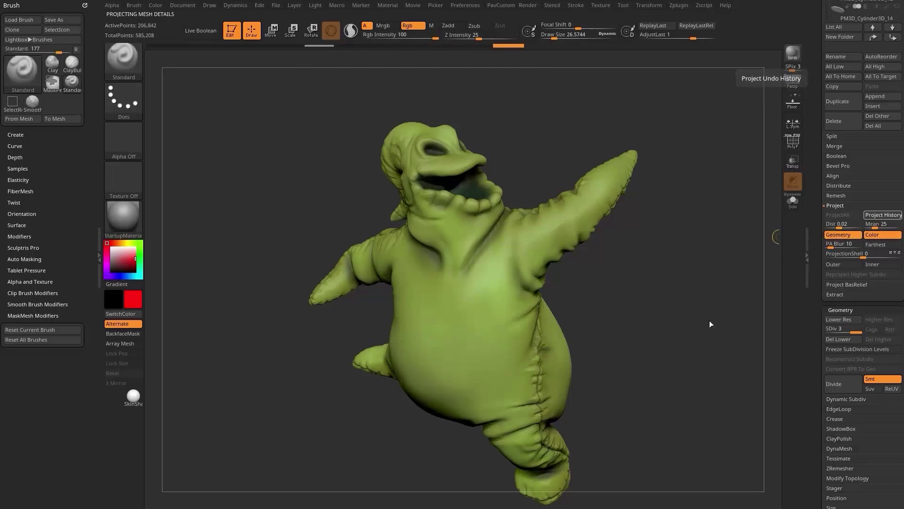
left_click(835, 383)
left_click(838, 383)
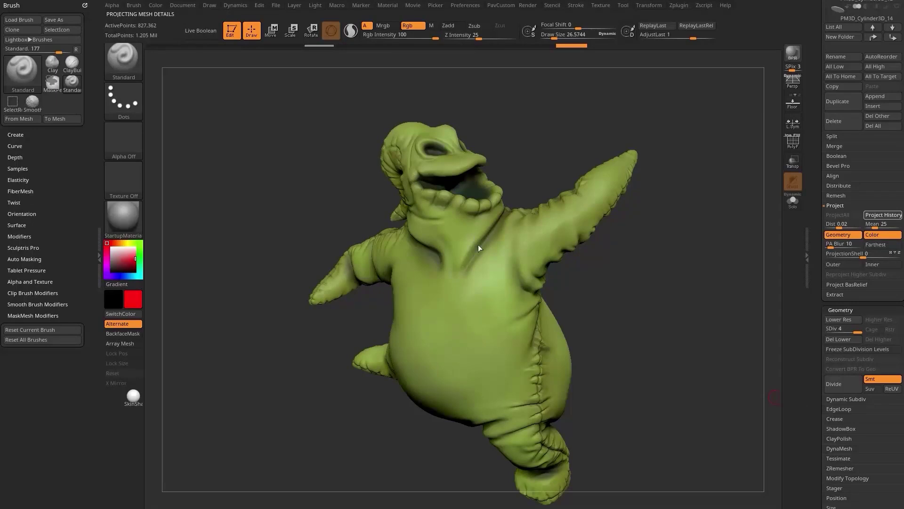
left_click_drag(566, 163, 711, 289)
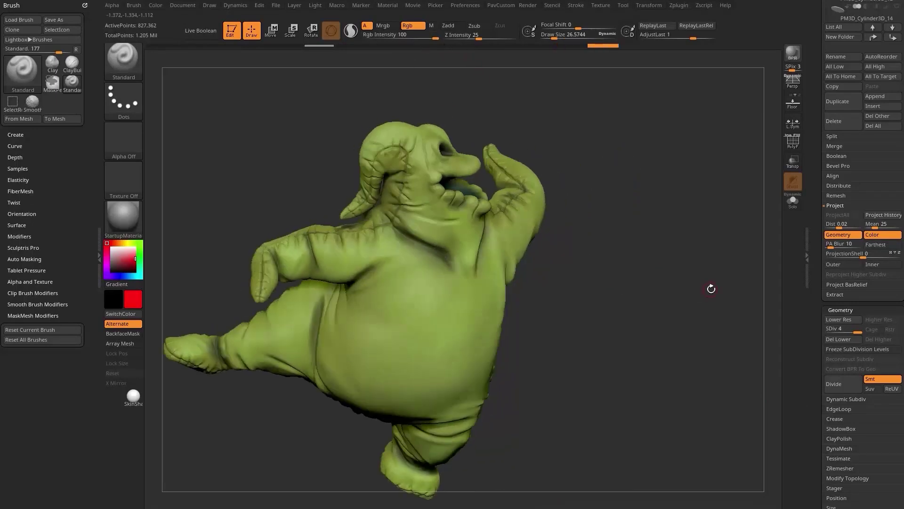
mouse_move(690, 243)
left_mouse_down()
mouse_move(702, 268)
mouse_move(677, 270)
mouse_move(685, 261)
left_mouse_up()
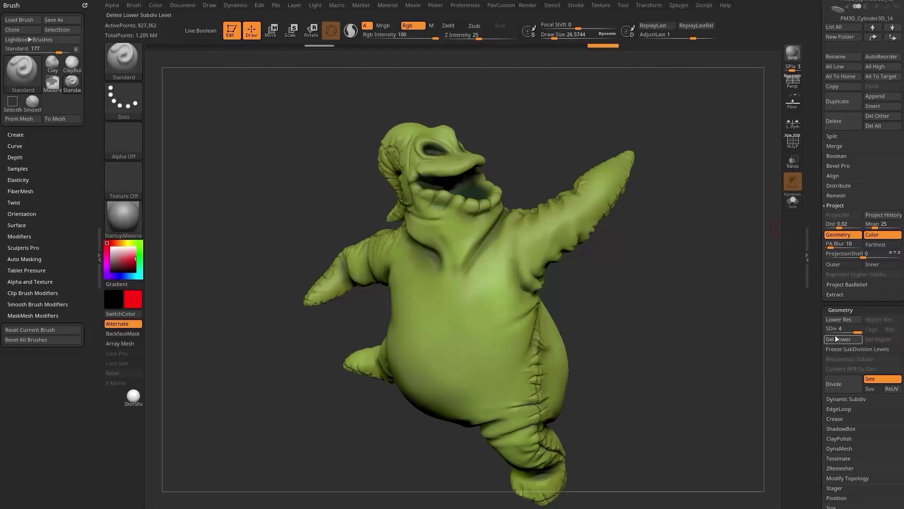
- Enable Polygroups in UV Master and check the character's polygroups with the polyframe displayed
left_click(679, 7)
left_click(676, 13)
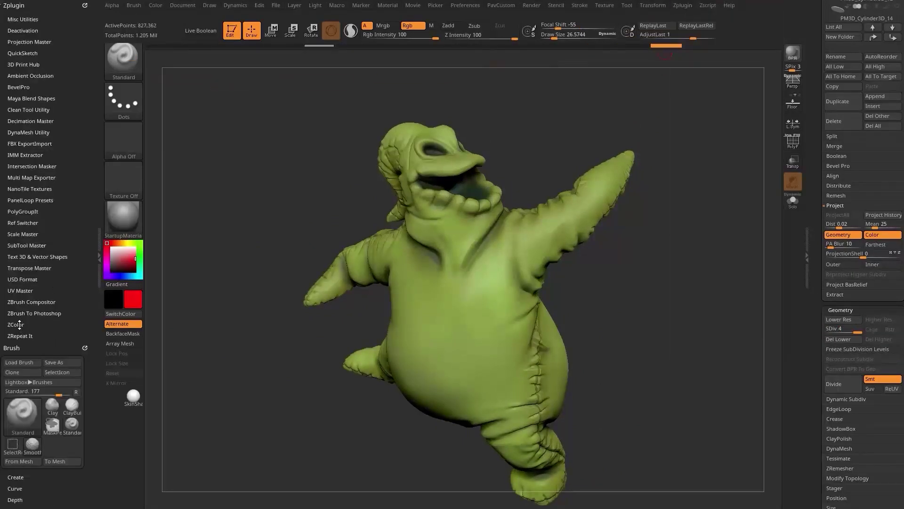
left_click(20, 291)
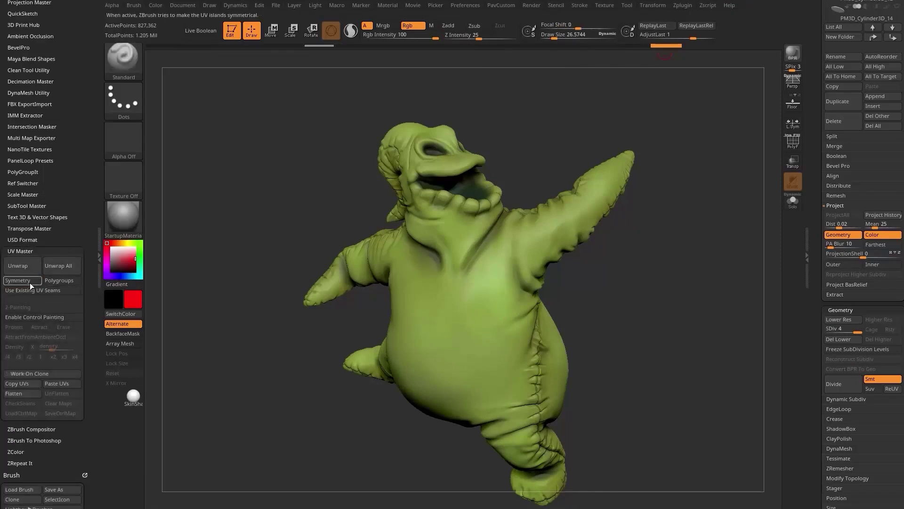
left_click(59, 282)
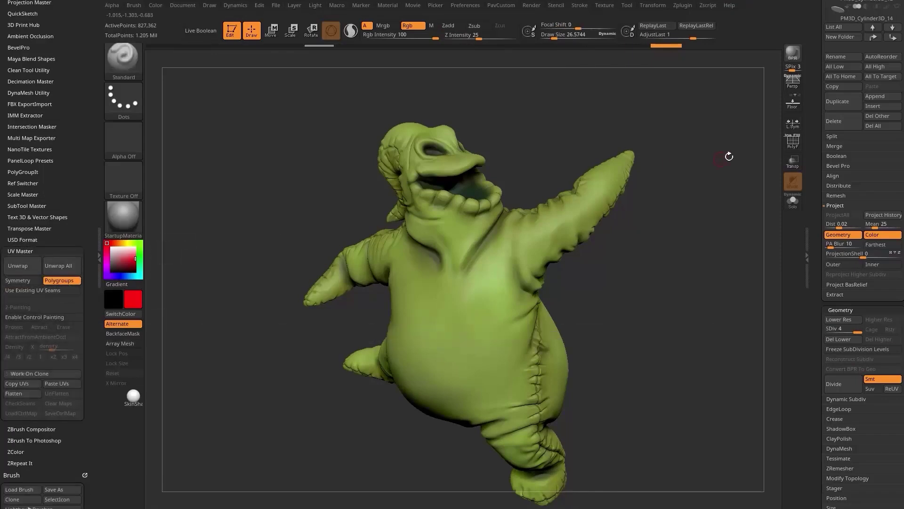
left_click(793, 142)
left_click_drag(753, 156, 734, 172)
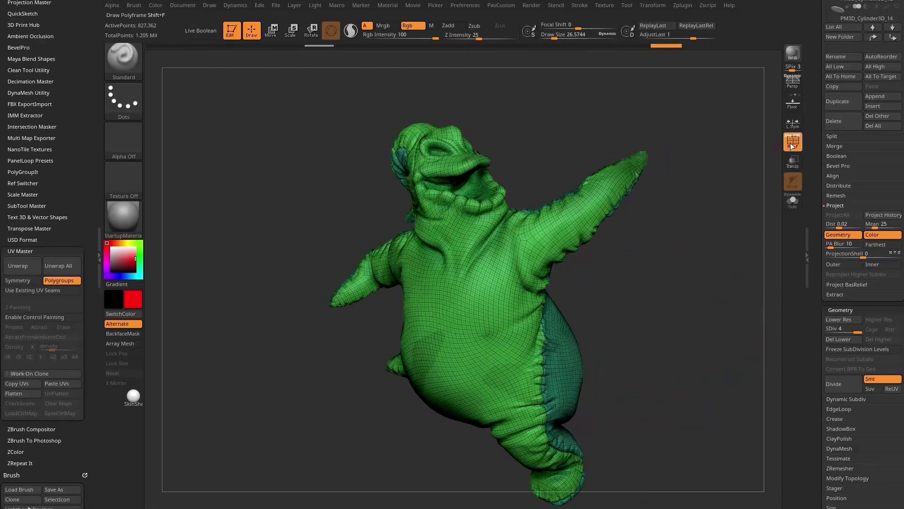
left_click(792, 144)
- Unwrap a UV Master work clone of the character by polygroups and inspect its flattened UV islands
left_click(31, 372)
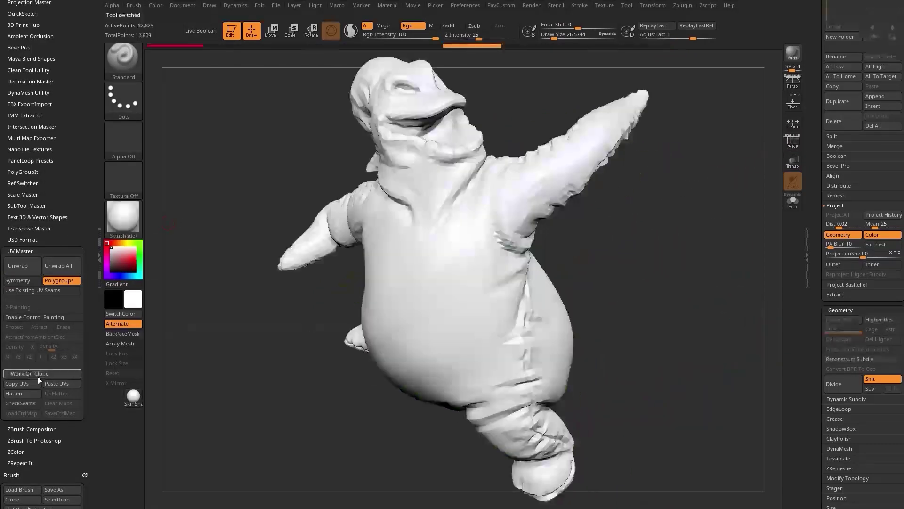
mouse_move(705, 165)
left_mouse_down()
mouse_move(687, 200)
mouse_move(661, 204)
left_mouse_up()
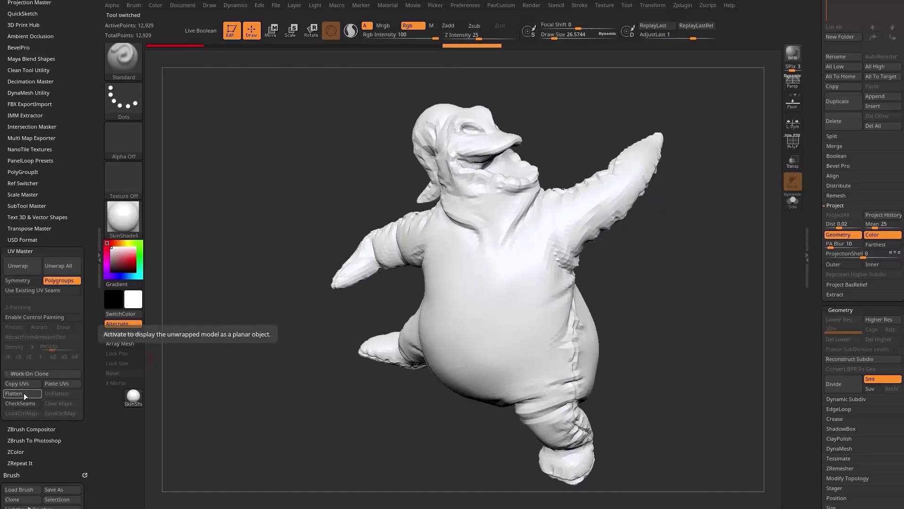
left_click(18, 266)
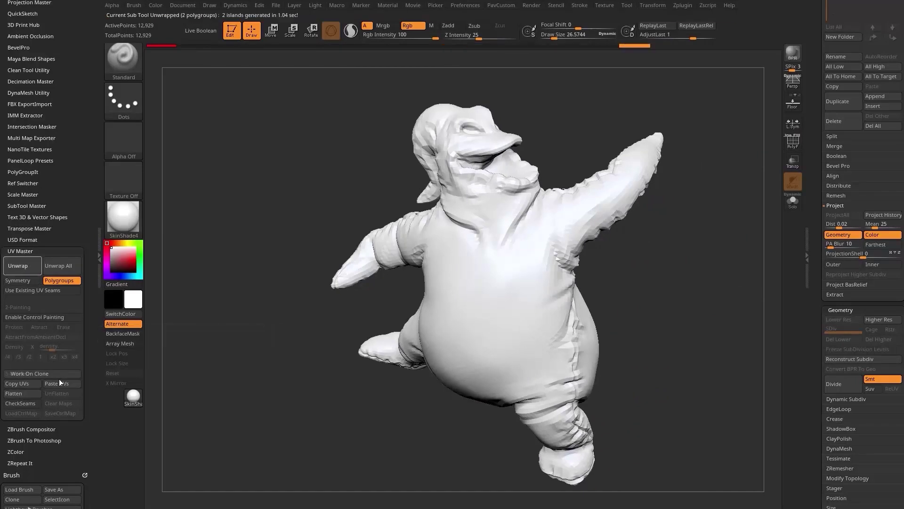
left_click(24, 394)
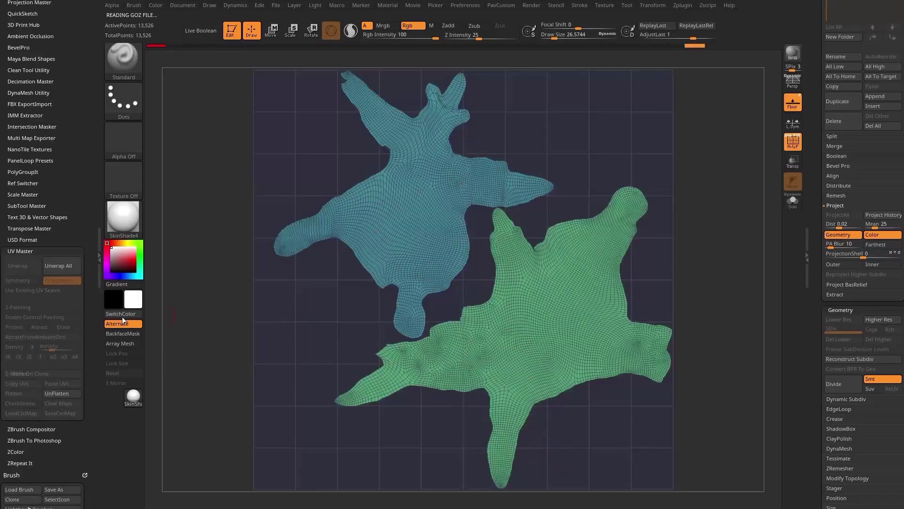
left_click(70, 395)
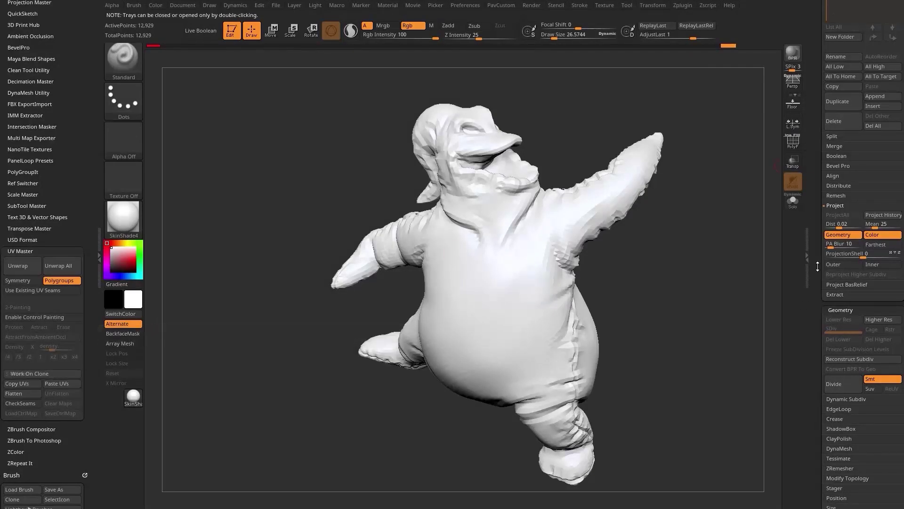
- Switch back to the Oogie_high_1 tool and paste the unwrapped UVs onto it
scroll(843, 212, "up", 6)
left_click(841, 202)
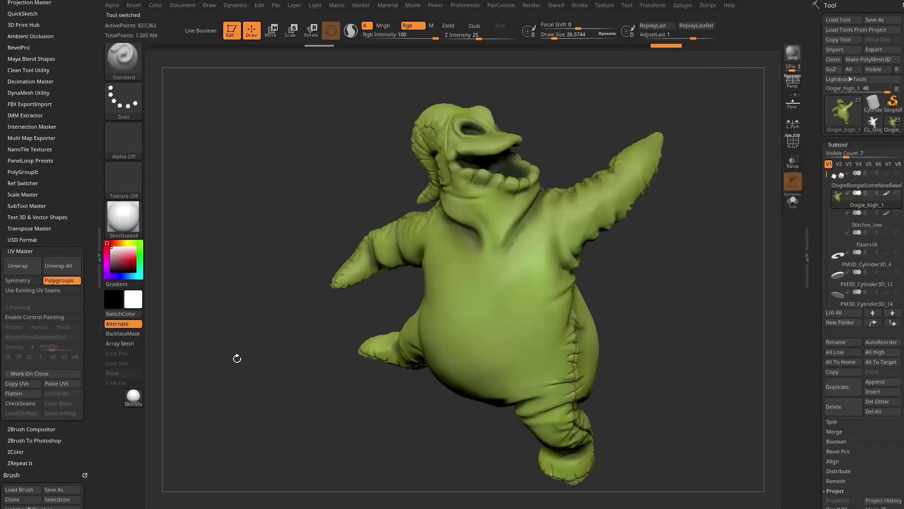
left_click(62, 383)
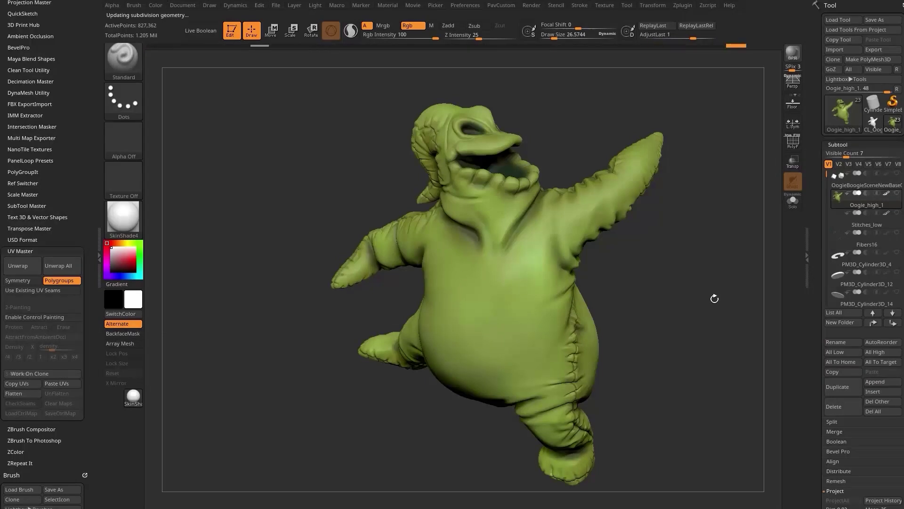
left_click_drag(712, 297, 669, 289)
- Activate surface noise on the character and set its NoiseMaker mapping to Uv
scroll(816, 297, "down", 10)
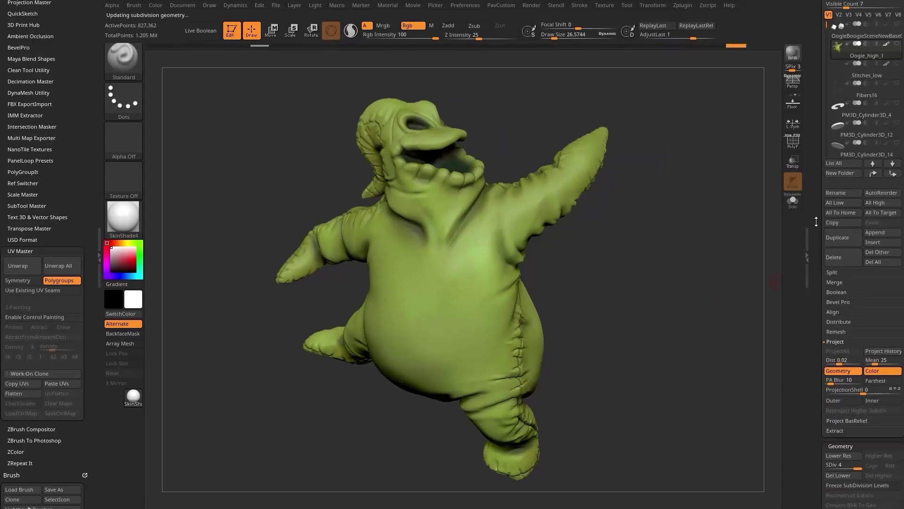
left_click_drag(760, 291, 706, 349)
left_click(833, 376, "shift")
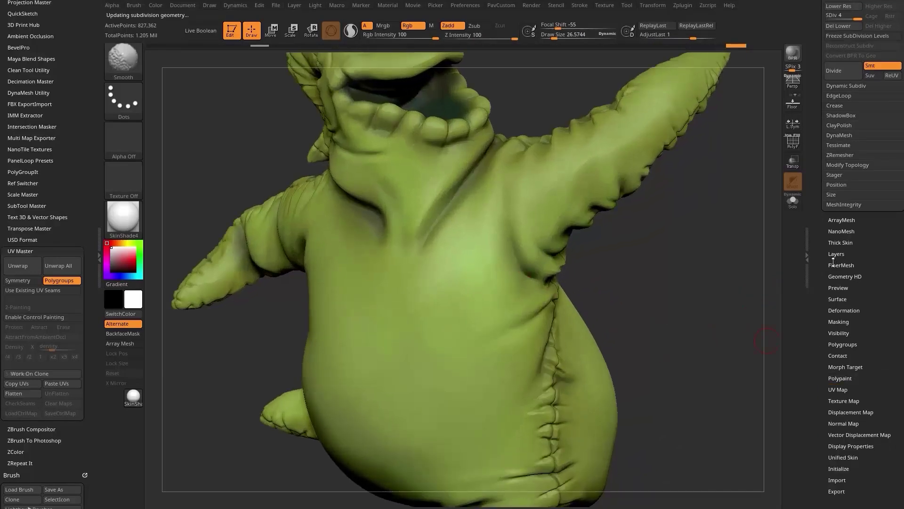
left_click(838, 298)
left_click(833, 308)
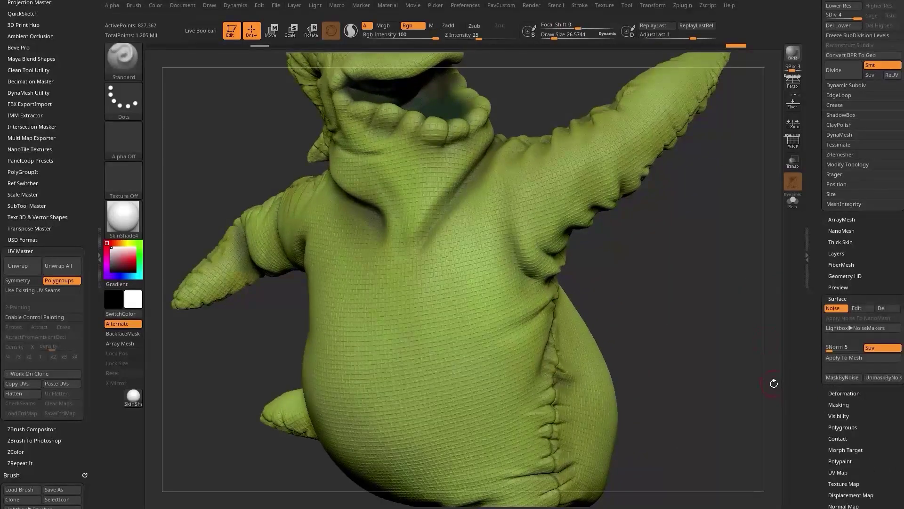
left_click(853, 310)
left_click_drag(683, 285, 766, 283)
left_click(809, 199)
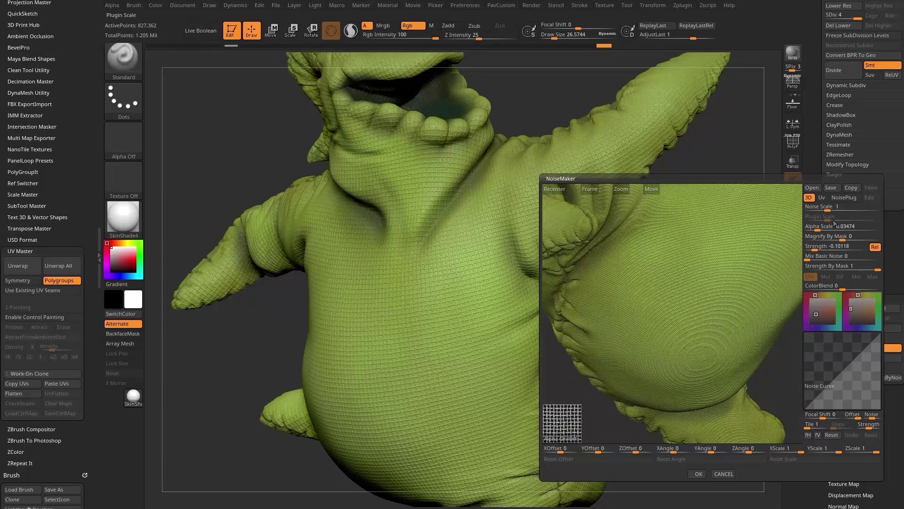
left_click(822, 197)
left_click_drag(695, 302, 708, 376)
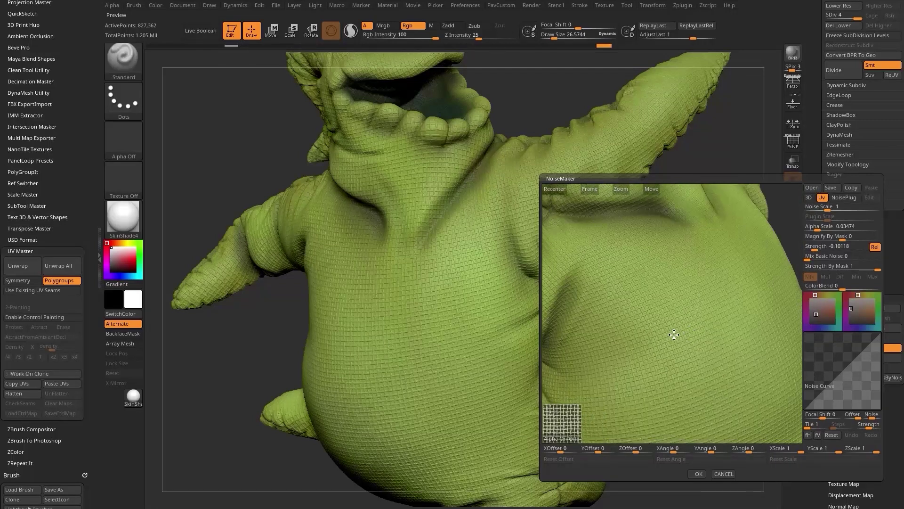
left_click(698, 474)
- Toggle the surface noise to compare the character with and without it, leaving the noise off
left_click(834, 308)
left_click(835, 310)
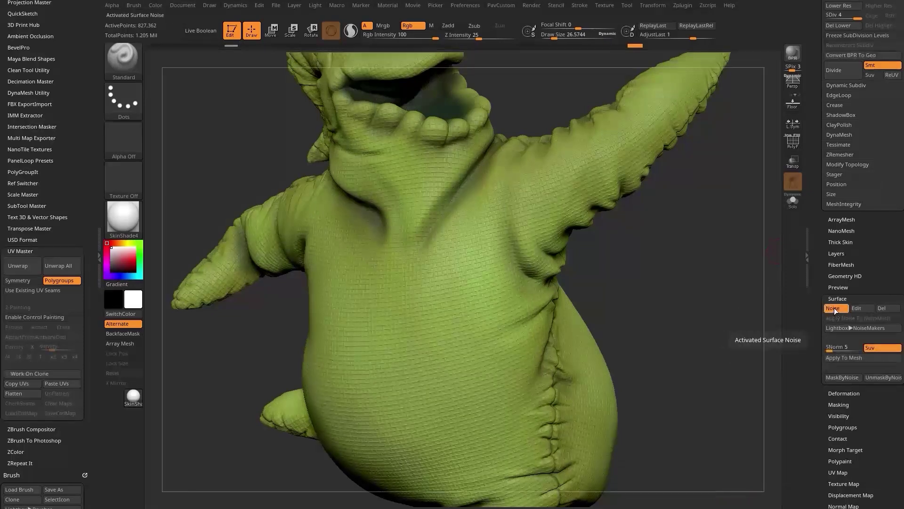
left_click(834, 310)
left_click(835, 309)
left_click(834, 310)
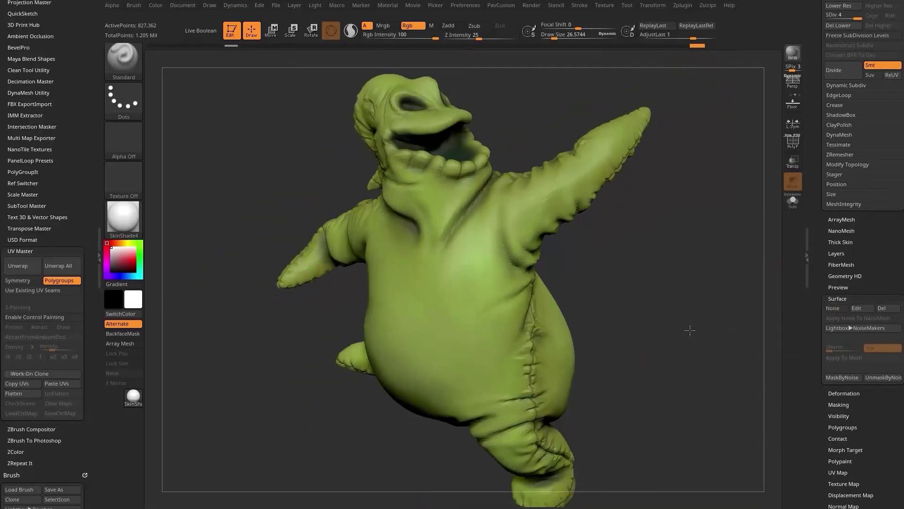
left_click_drag(689, 330, 708, 310)
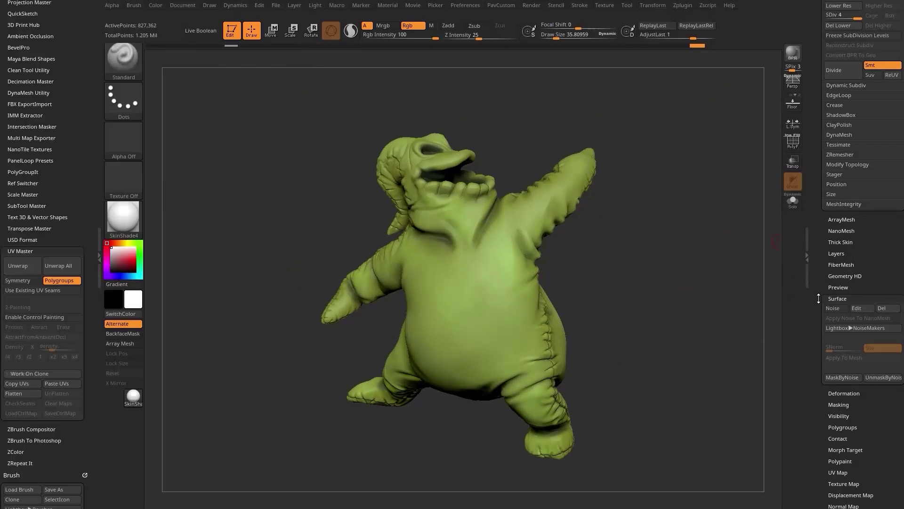
- Morph the character into its flat UV layout and turn it to face the view
left_click_drag(819, 298, 816, 243)
left_click_drag(629, 287, 513, 264)
left_click(838, 354)
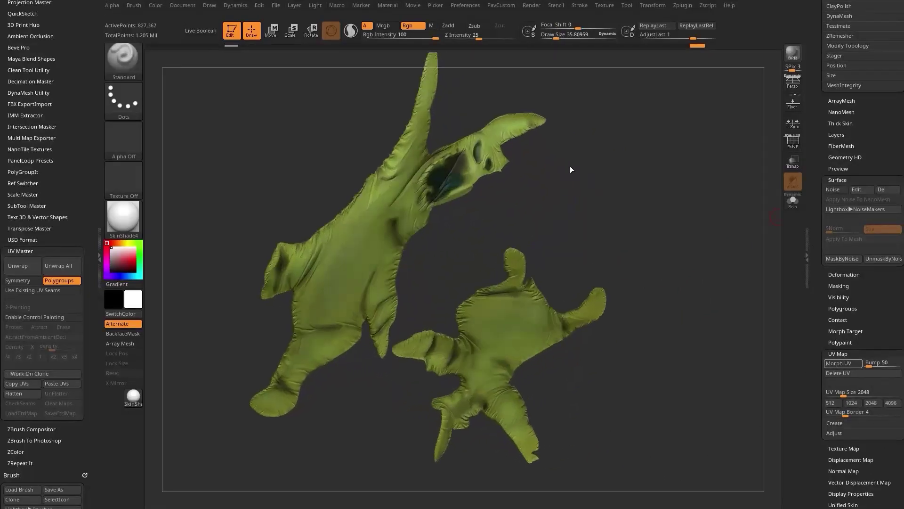
left_click_drag(707, 202, 667, 220)
left_click_drag(597, 278, 562, 257, "alt")
- Try painting a wavy white stroke across the chest of the flattened mesh, and undo it
key("s")
mouse_move(711, 361)
left_mouse_down("alt")
mouse_move(683, 340)
mouse_move(685, 349)
left_mouse_up("alt")
mouse_move(479, 302)
left_mouse_down()
mouse_move(485, 342)
mouse_move(555, 336)
left_mouse_up()
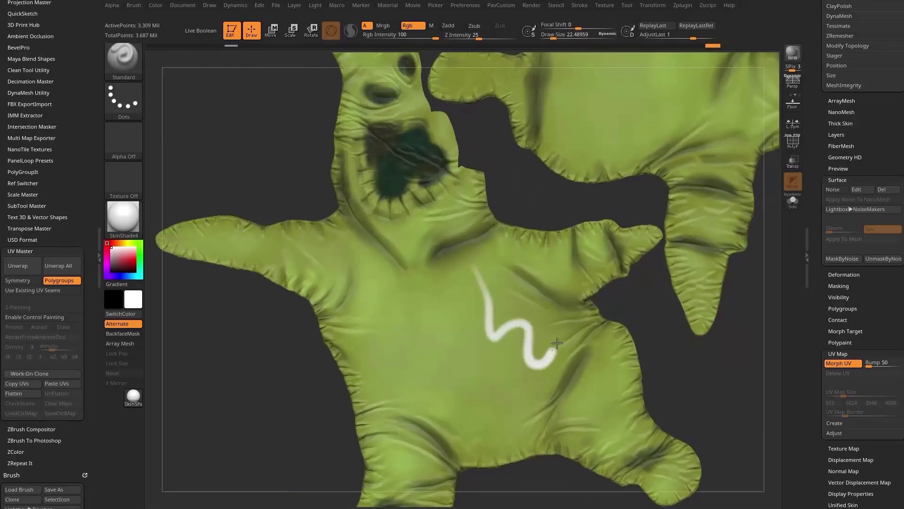
key("ctrl+z")
- Try sculpting a Zadd stroke without color across the torso of the flattened mesh, and undo it
left_click(408, 25)
left_click(449, 25)
left_click_drag(512, 318, 621, 345)
key("ctrl+z")
mouse_move(658, 317)
left_mouse_down("alt")
mouse_move(708, 357)
mouse_move(672, 344)
mouse_move(657, 325)
left_mouse_up("alt")
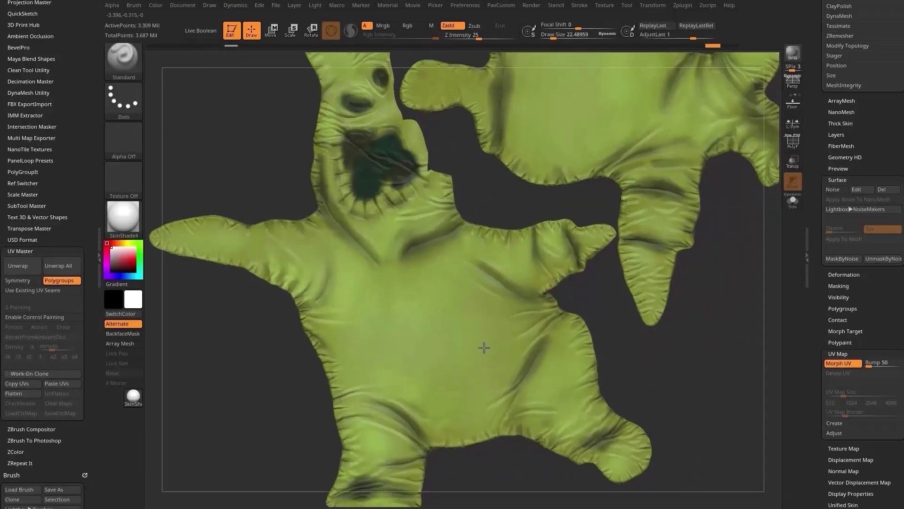
- Import the Tartan_RGB texture and add it to Spotlight over the flattened mesh
key("f")
mouse_move(702, 342)
left_mouse_down()
mouse_move(693, 312)
mouse_move(697, 335)
left_mouse_up()
left_click(606, 6)
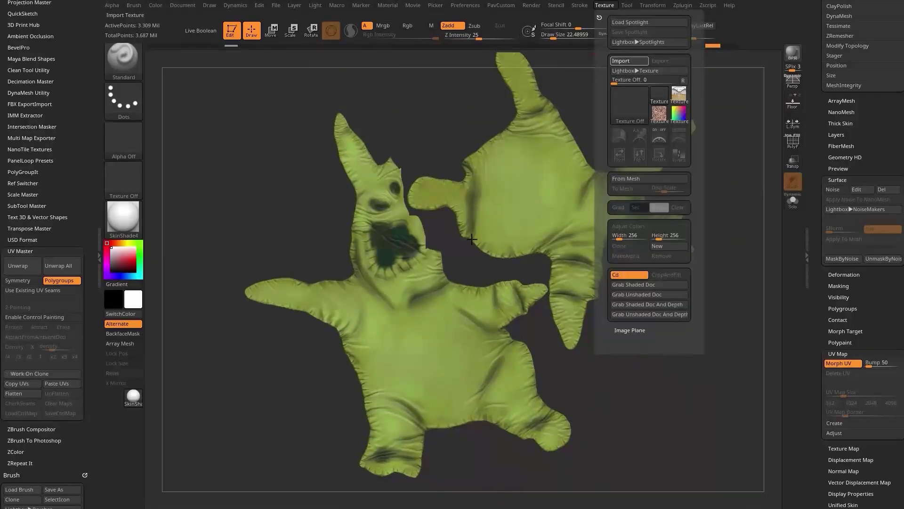
left_click(629, 61)
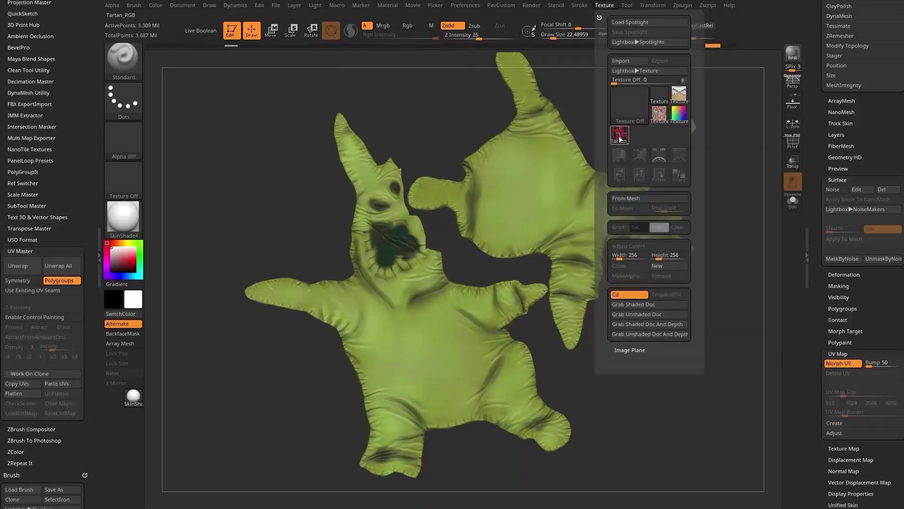
left_click(685, 155)
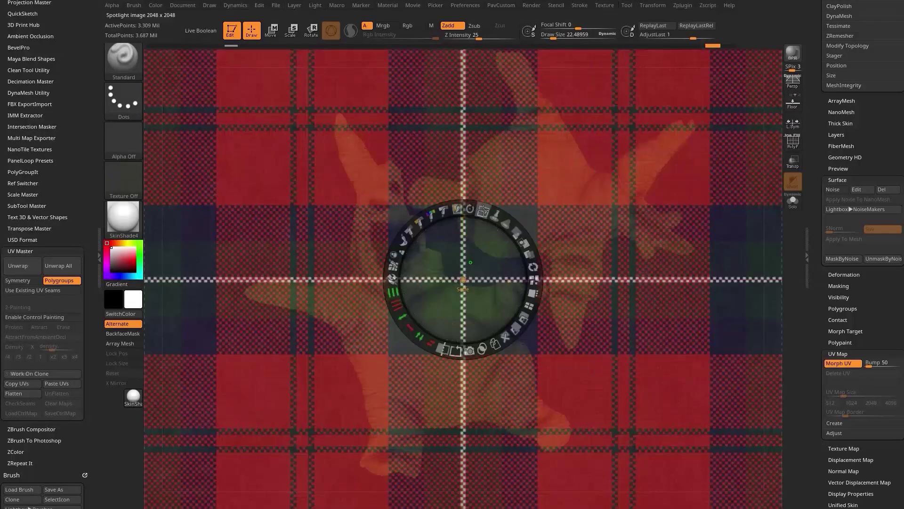
- Scale and tile the tartan image in Spotlight to cover the whole UV layout, and leave Spotlight editing
left_click_drag(433, 202, 404, 228)
left_click_drag(395, 293, 395, 284, "shift")
key("z")
left_click_drag(720, 283, 717, 256)
- Set the Standard brush to Rgb only with Zadd off, and adjust its Samples options
left_click(408, 26)
left_click(448, 25)
left_click(134, 5)
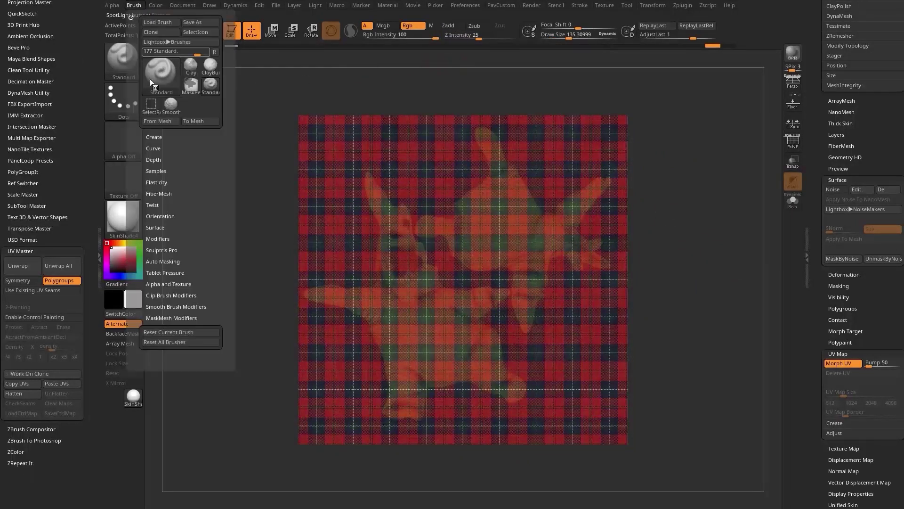
left_click(153, 171)
left_click(154, 260)
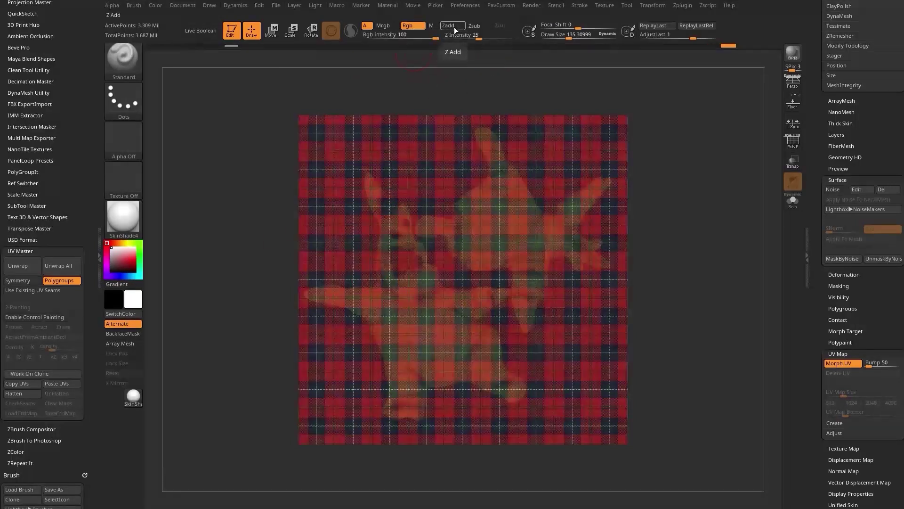
- Paint the tartan over both UV islands, hide Spotlight, and return the mesh to its 3D form to view the pattern
mouse_move(370, 169)
left_mouse_down()
mouse_move(383, 261)
mouse_move(306, 305)
left_mouse_up()
mouse_move(382, 235)
left_mouse_down()
mouse_move(394, 284)
mouse_move(382, 298)
mouse_move(417, 409)
mouse_move(532, 366)
left_mouse_up()
key("bracketright")
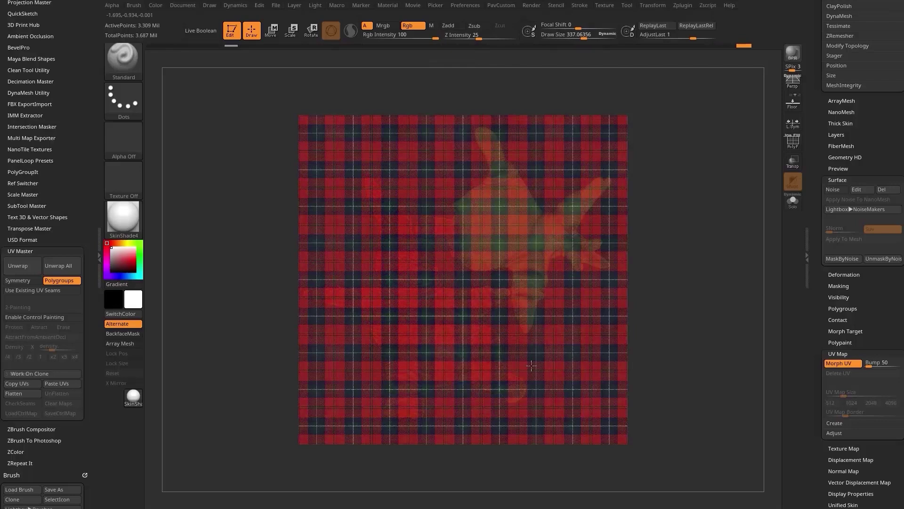
mouse_move(581, 279)
left_mouse_down()
mouse_move(512, 284)
mouse_move(434, 257)
mouse_move(436, 215)
mouse_move(516, 251)
left_mouse_up()
key("shift+z")
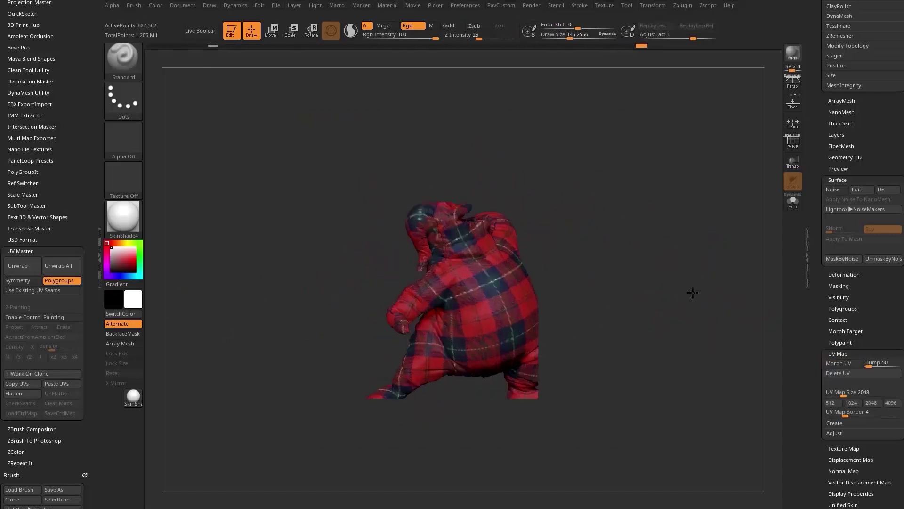
left_click_drag(641, 328, 572, 326)
- Undo the tartan painting and restore the green character from the flat UV layout to its 3D form
key("ctrl+z")
key("ctrl+z")
key("ctrl+z")
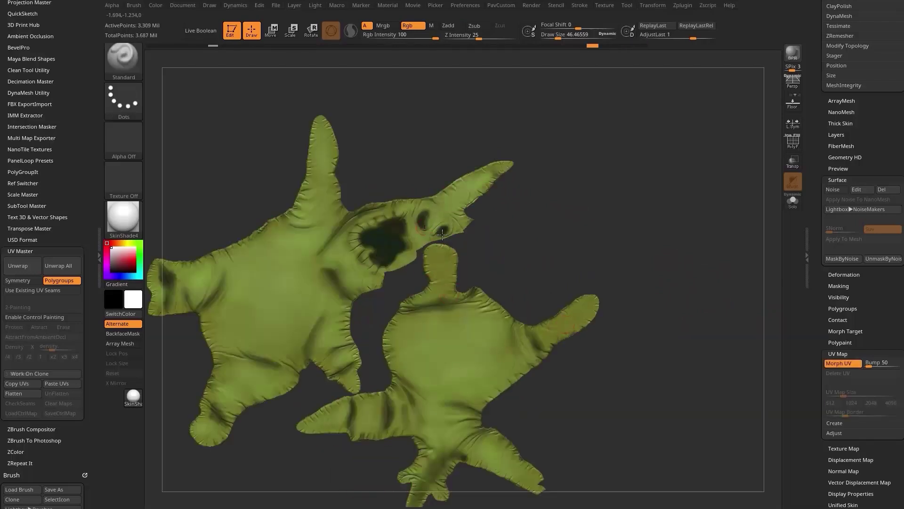
key("ctrl+m")
mouse_move(628, 269)
left_mouse_down()
mouse_move(664, 240)
mouse_move(652, 273)
mouse_move(626, 278)
left_mouse_up()
key("s")
left_click_drag(643, 249, 644, 266, "alt")
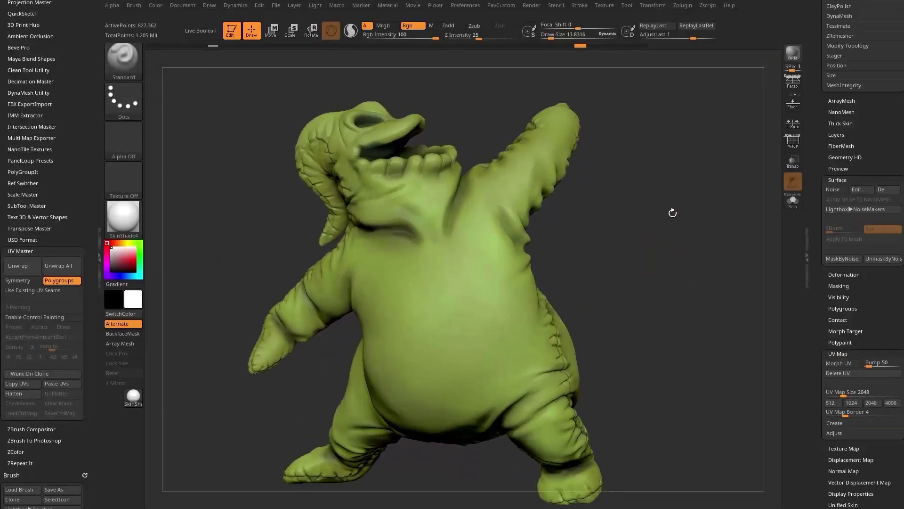
- Select the DamStandard brush, choose a dark green paint color, and enlarge the draw size to about 31
key("b")
key("d")
key("s")
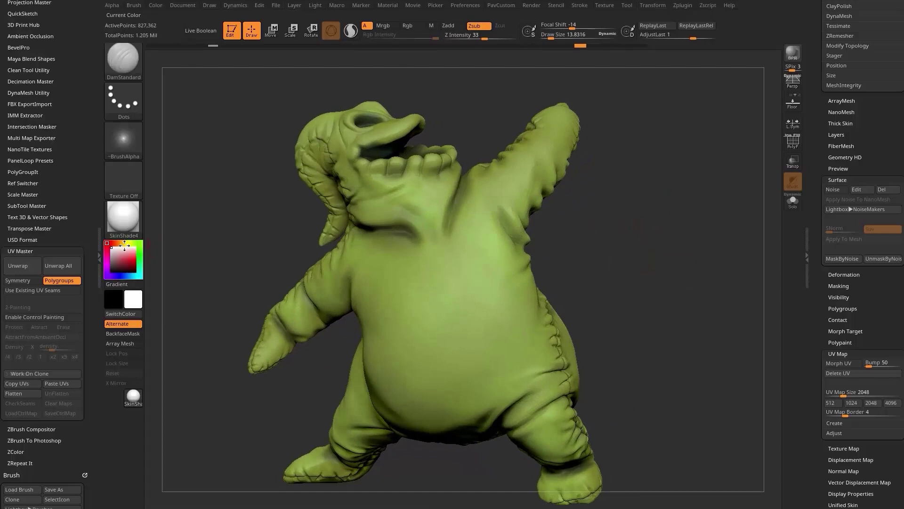
left_click_drag(138, 243, 136, 247)
left_click(125, 265)
right_click_drag(482, 277, 494, 244, "alt")
key("s")
left_click_drag(493, 243, 498, 244)
- Undo the test stroke, turn on Rgb at intensity 61, and carve a curved green seam line down the belly
left_click_drag(478, 287, 473, 304)
mouse_move(638, 222)
left_mouse_down("alt")
mouse_move(611, 225)
mouse_move(650, 204)
mouse_move(651, 230)
left_mouse_up("alt")
key("ctrl+z")
left_click(413, 27)
left_click(419, 37)
mouse_move(486, 208)
left_mouse_down()
mouse_move(485, 256)
mouse_move(450, 357)
left_mouse_up()
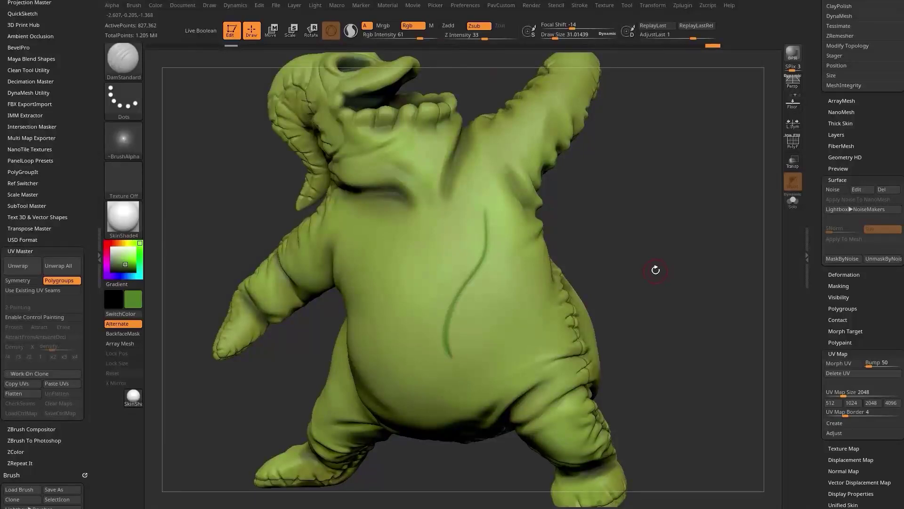
- Set up the Standard brush with Zadd on, a draw size of about 17, and a tan paint color
key("b")
key("s")
key("t")
key("s")
left_click_drag(619, 233, 615, 233)
left_click(448, 26)
left_click(122, 244)
left_click_drag(124, 261, 123, 260)
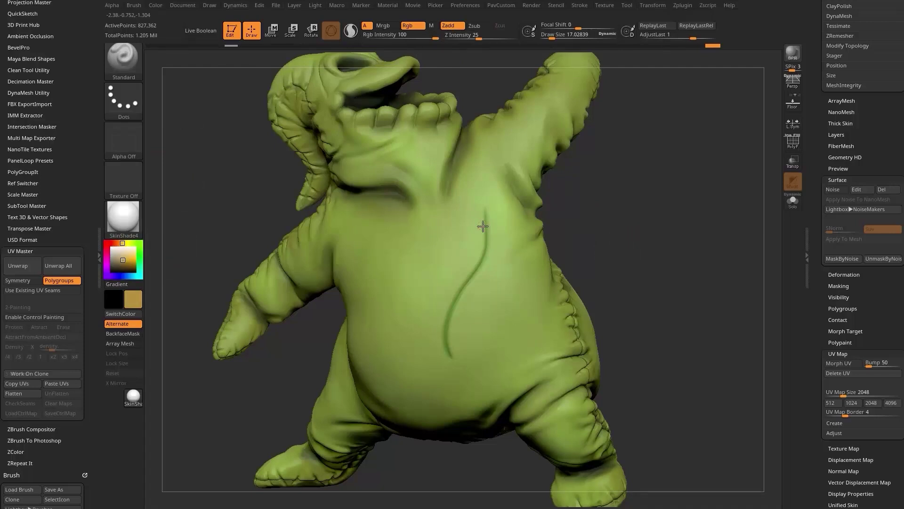
- Set Z Intensity to 38 and draw size to about 14, and paint a row of short raised tan stitches across the belly seam
left_click_drag(611, 207, 609, 216)
key("ctrl+z")
left_click(487, 36)
key("bracketleft")
left_click_drag(491, 227, 485, 228)
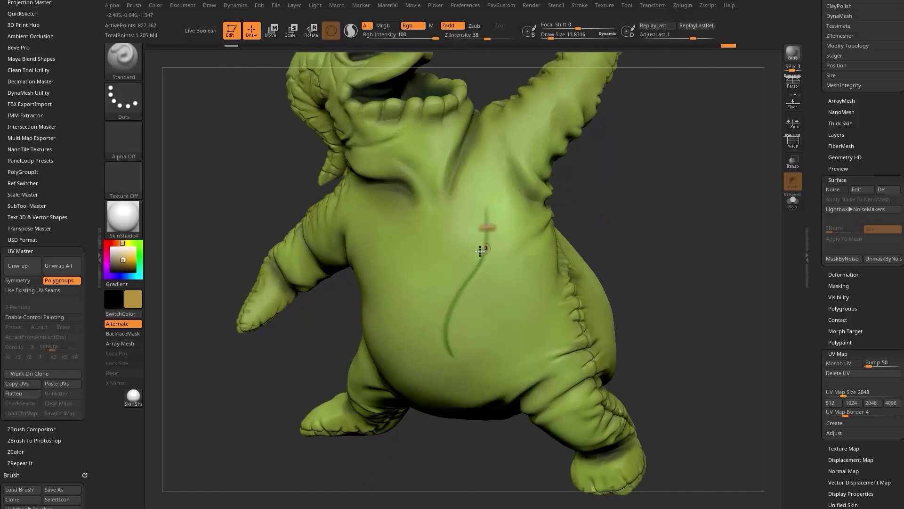
mouse_move(474, 269)
left_mouse_down()
mouse_move(482, 275)
mouse_move(470, 291)
left_mouse_up()
mouse_move(686, 201)
left_mouse_down()
mouse_move(688, 221)
mouse_move(679, 204)
left_mouse_up()
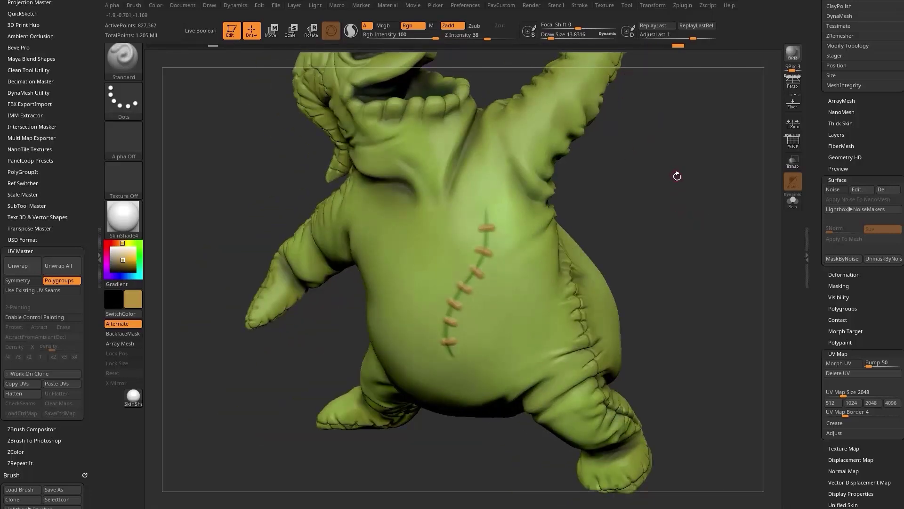
- Select the XTractor brush with draw size about 44 and Z Intensity 16, and trace the stitched seam to capture its relief and color
key("b")
key("x")
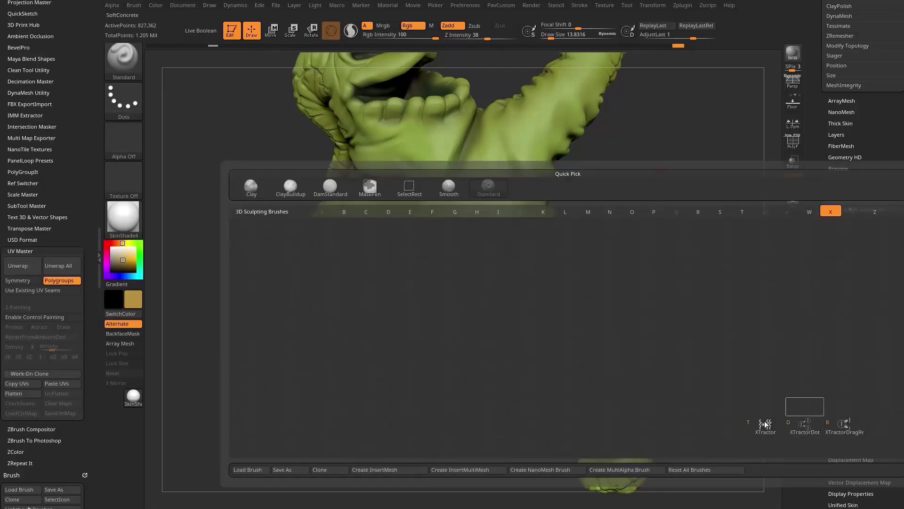
key("t")
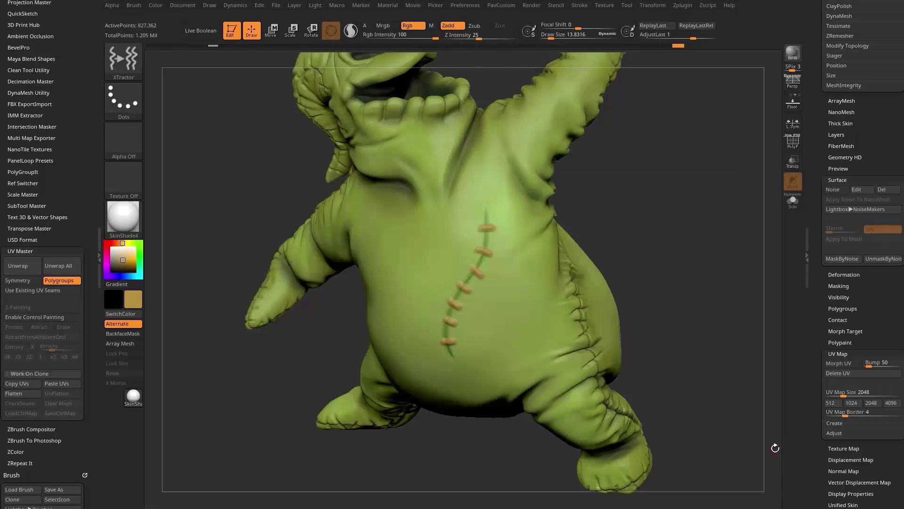
key("s")
left_click(624, 205)
key("s")
left_click(491, 240)
left_click(487, 228)
left_click_drag(449, 351, 450, 353)
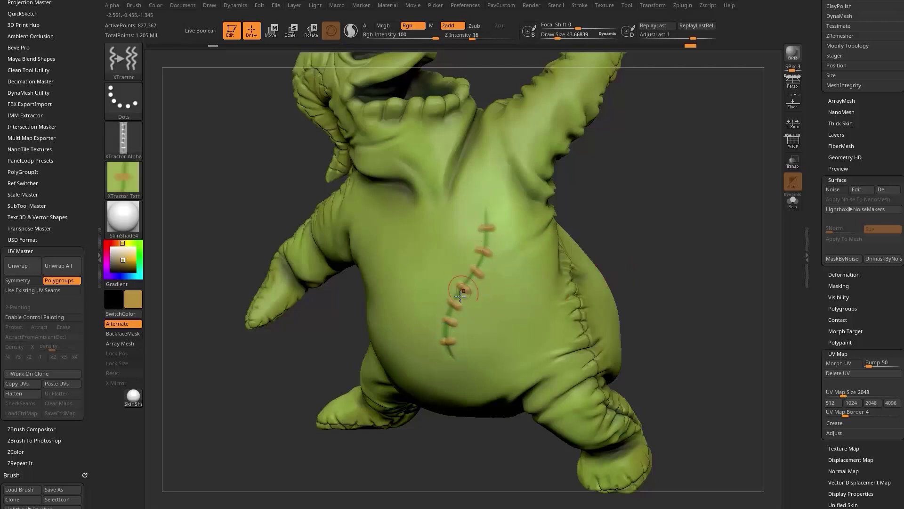
- Try extracted stitch strokes down the belly beside the original seam, and undo them
left_click_drag(617, 214, 634, 212)
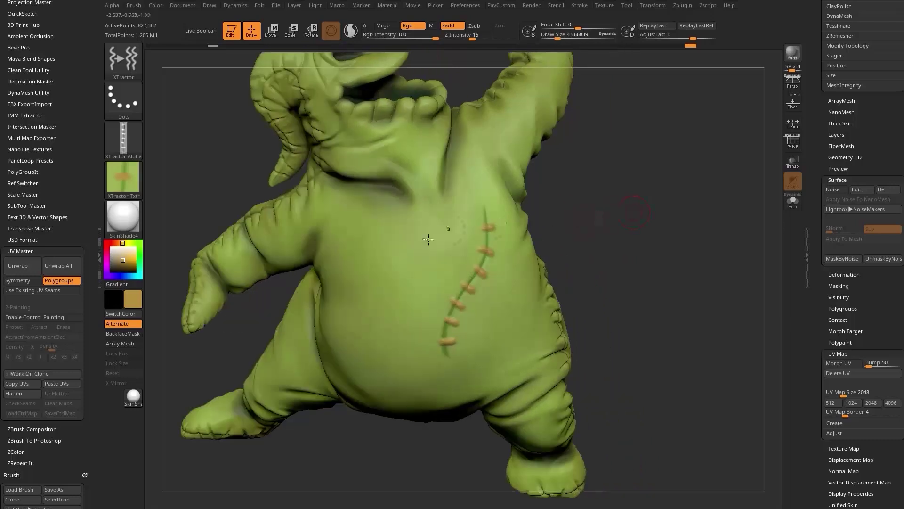
mouse_move(444, 236)
left_mouse_down()
mouse_move(400, 304)
mouse_move(383, 372)
left_mouse_up()
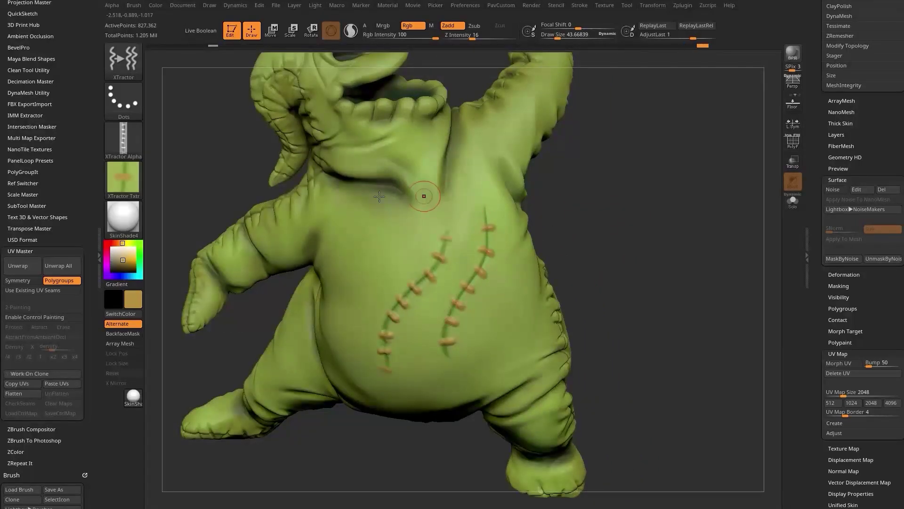
key("ctrl+z")
left_click_drag(466, 221, 386, 360)
key("ctrl+z")
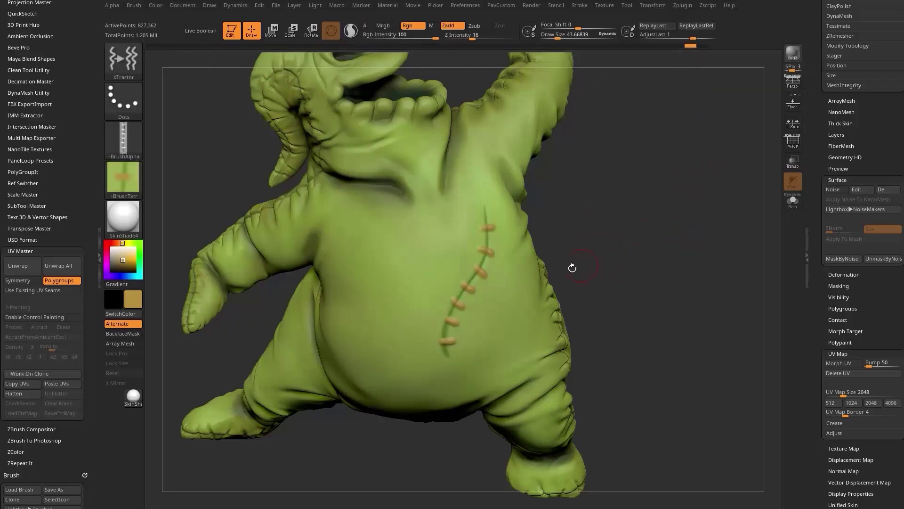
- Paint extracted stitch seams across the belly, arms and back, with the draw size reduced to about 33
mouse_move(453, 243)
left_mouse_down()
mouse_move(412, 280)
mouse_move(390, 360)
left_mouse_up()
key("s")
left_click_drag(594, 253, 508, 267)
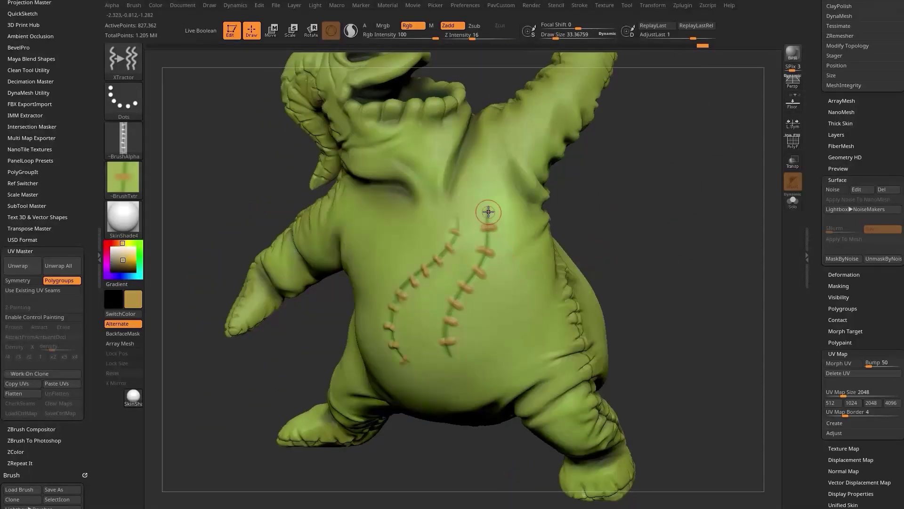
left_click_drag(607, 221, 574, 244)
mouse_move(461, 221)
left_mouse_down()
mouse_move(476, 270)
mouse_move(468, 390)
mouse_move(535, 124)
left_mouse_up()
mouse_move(694, 197)
left_mouse_down("alt")
mouse_move(513, 203)
mouse_move(472, 388)
left_mouse_up("alt")
left_click_drag(575, 257, 556, 366)
left_click_drag(602, 236, 590, 343)
- Flatten the mesh with Morph UV and paint one long stitch seam along the lower part of the large UV island
key("f")
left_click_drag(730, 133, 747, 268)
left_click(839, 360)
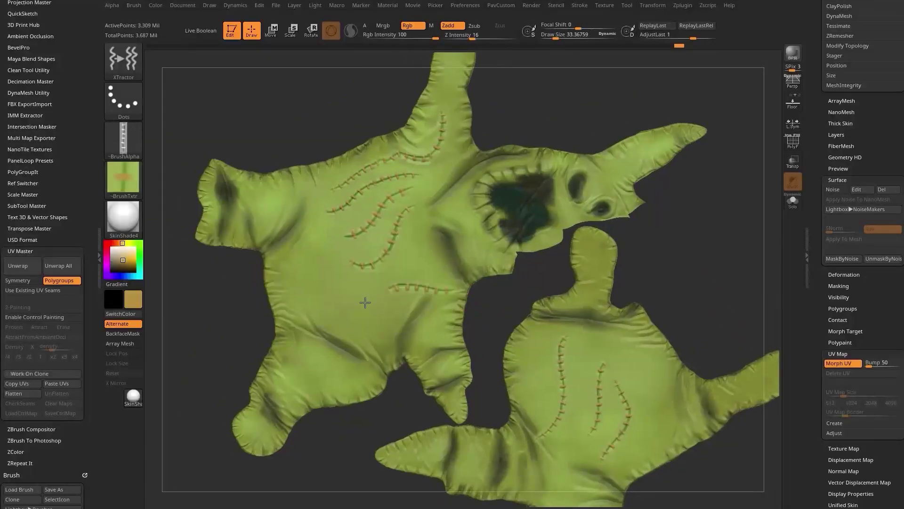
left_click_drag(365, 302, 288, 371)
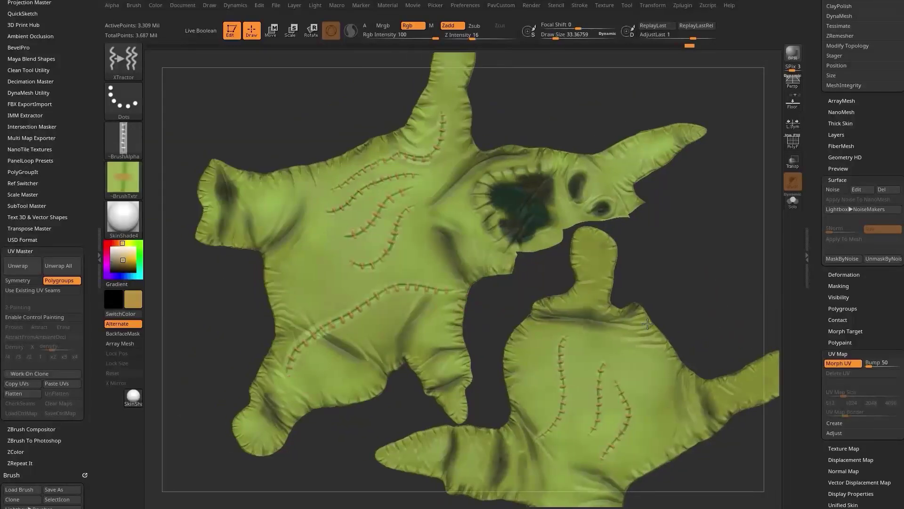
key("ctrl+z")
mouse_move(271, 447)
left_mouse_down()
mouse_move(396, 341)
mouse_move(475, 391)
left_mouse_up()
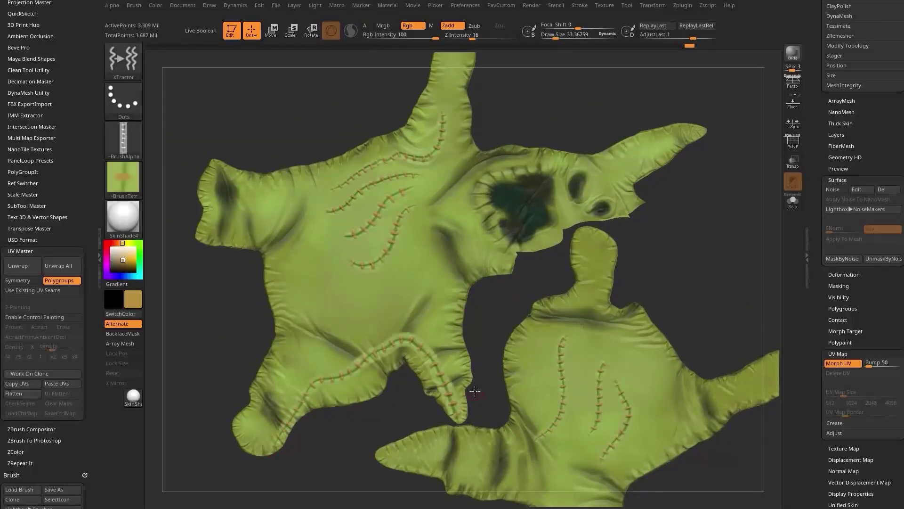
- Return the mesh from the flat UV layout to its 3D form and view the painted stitches
left_click(838, 354)
left_click(838, 353)
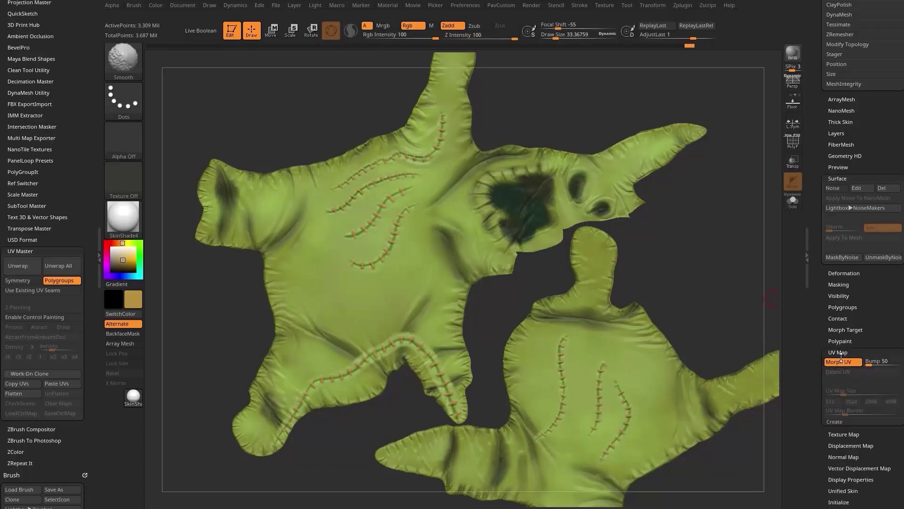
left_click(843, 361)
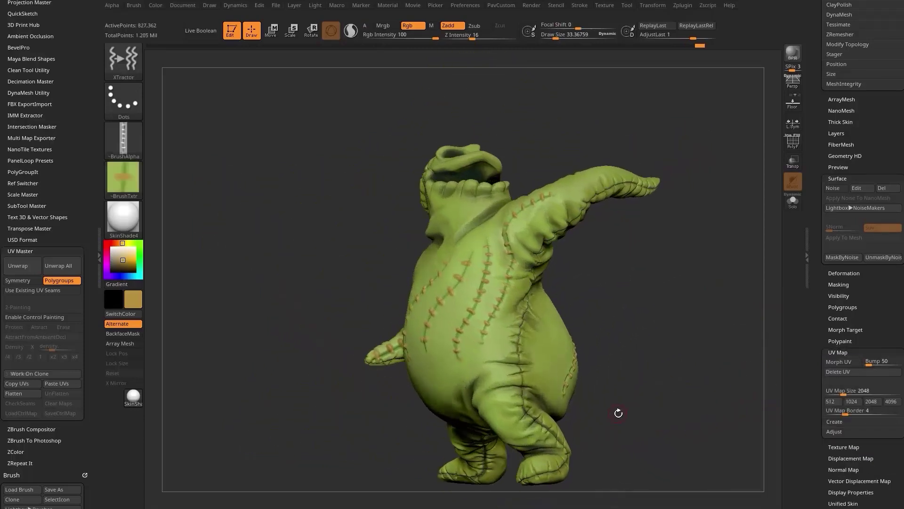
left_click_drag(656, 306, 663, 234)
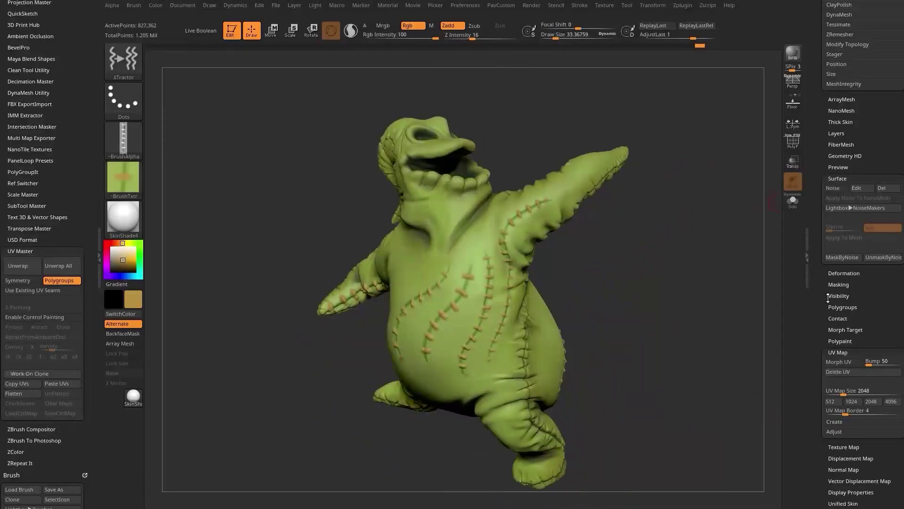
- Open Adjust Colors for the polypaint and sample the tan stitch color as the first mask color
left_click(842, 310, "shift")
left_click(841, 280, "shift")
left_click(840, 310)
scroll(843, 320, "down", 2)
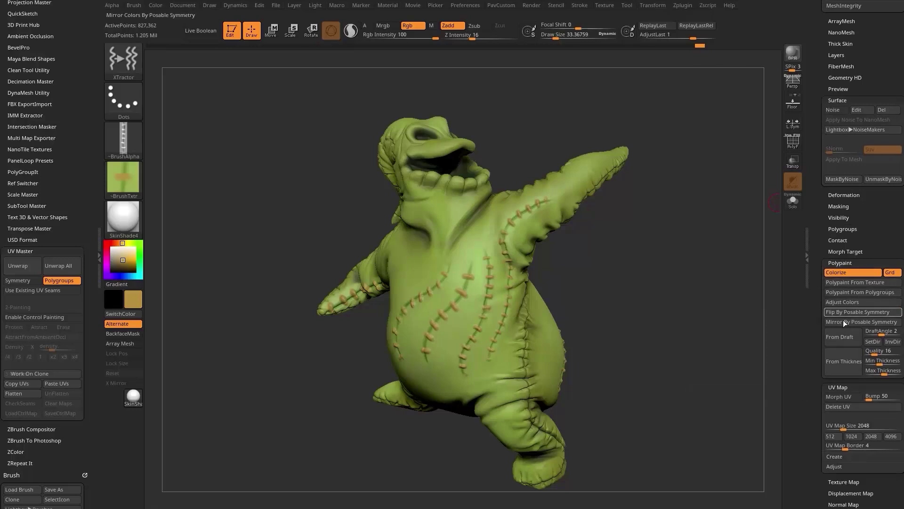
left_click(839, 302)
left_click_drag(729, 285, 676, 280, "alt")
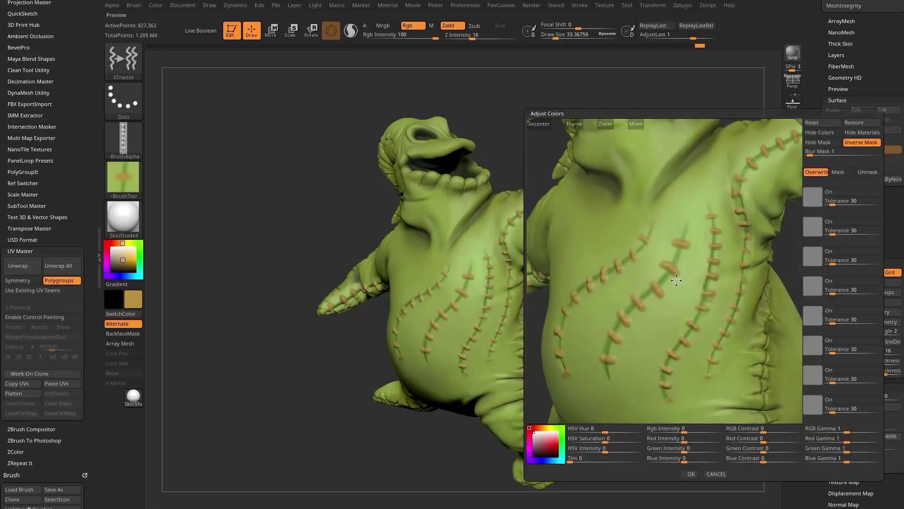
scroll(676, 280, "up", 3)
left_click(648, 273)
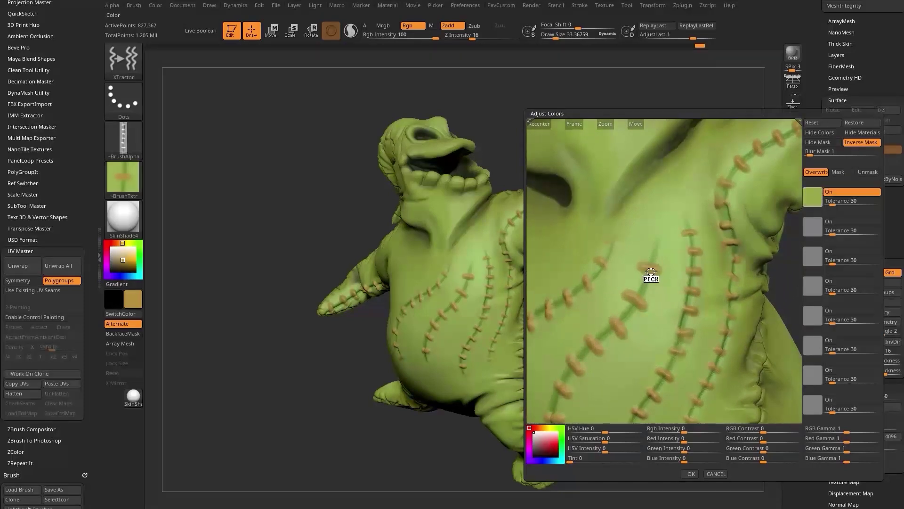
- Set the sampled color's Tolerance to 2, enable Inverse Mask so only the stitches stay unmasked, and accept the adjustment
left_click_drag(853, 203, 827, 206)
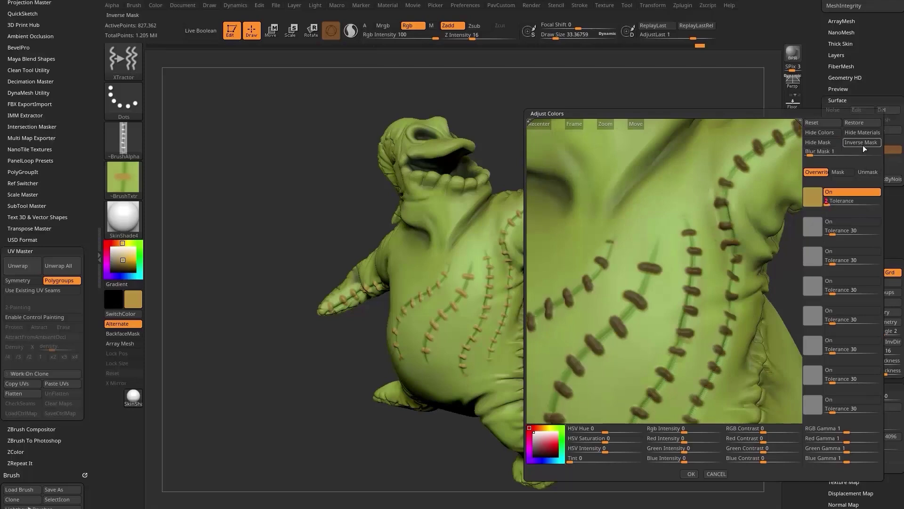
left_click(862, 143)
left_click(691, 473)
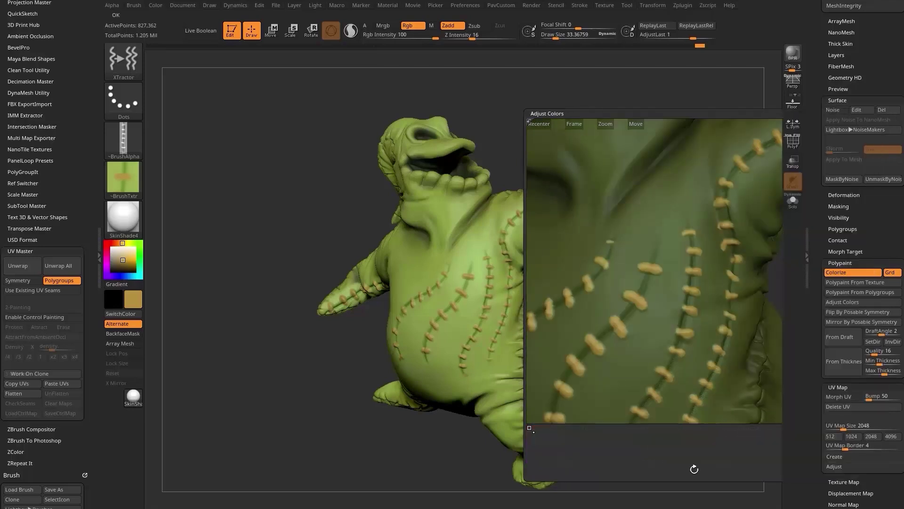
left_click_drag(679, 336, 630, 312)
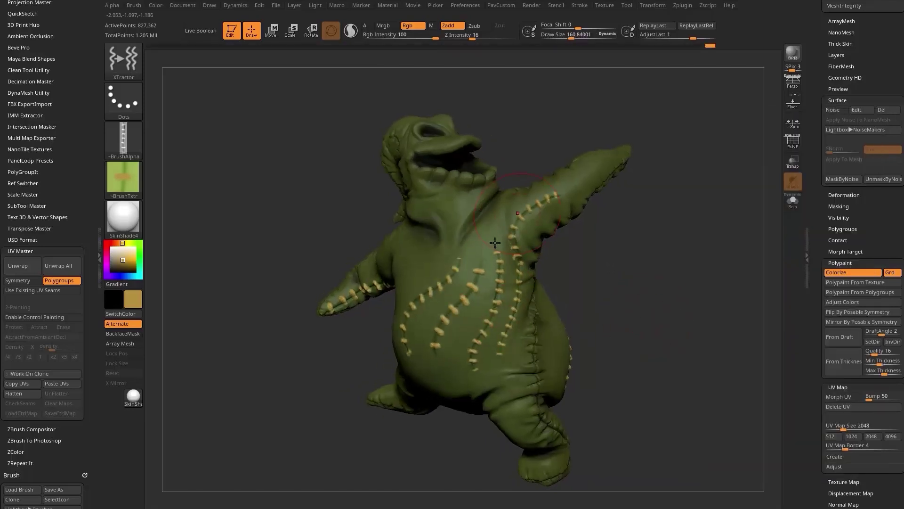
- Darken the unmasked stitches in Adjust Colors with HSV Saturation at about 0.23 and a negative Rgb Intensity, and accept
left_click(840, 304)
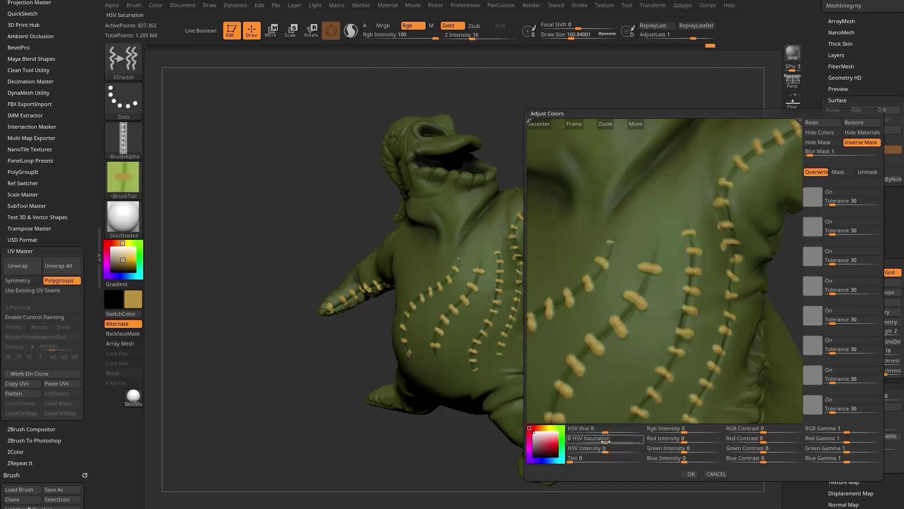
left_click_drag(605, 441, 624, 441)
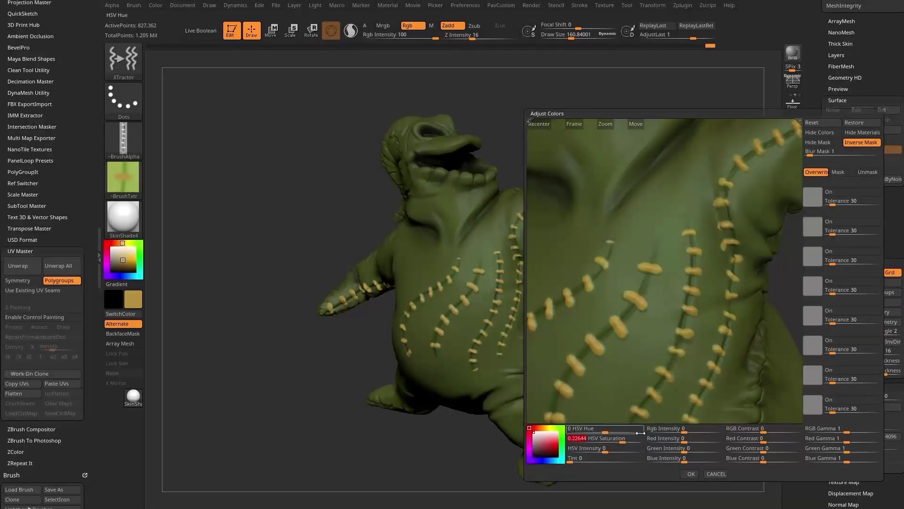
left_click_drag(684, 429, 657, 429)
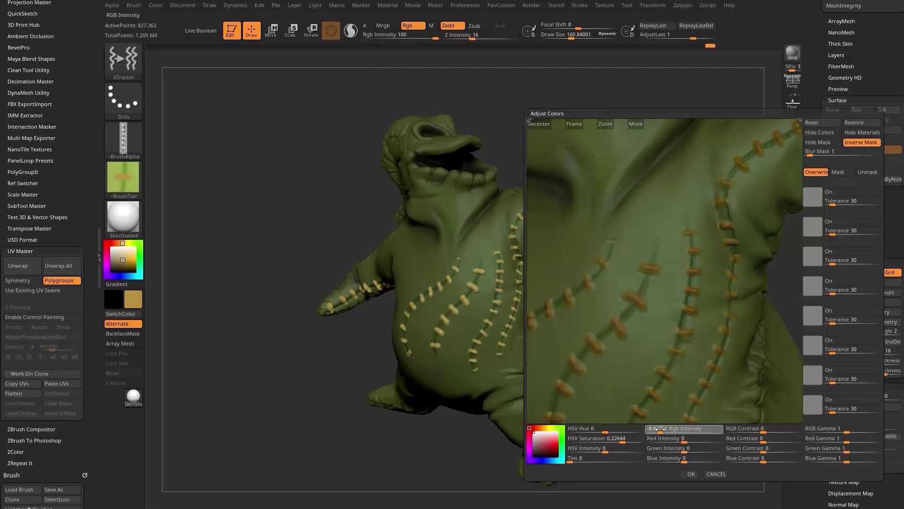
left_click(691, 473)
- Clear the mask, switch to the Standard brush, and set its draw size to about 36
mouse_move(688, 366)
left_mouse_down()
mouse_move(668, 346)
mouse_move(705, 351)
mouse_move(691, 355)
left_mouse_up()
key("1")
key("s")
mouse_move(691, 355)
left_mouse_down()
mouse_move(684, 357)
mouse_move(682, 337)
left_mouse_up()
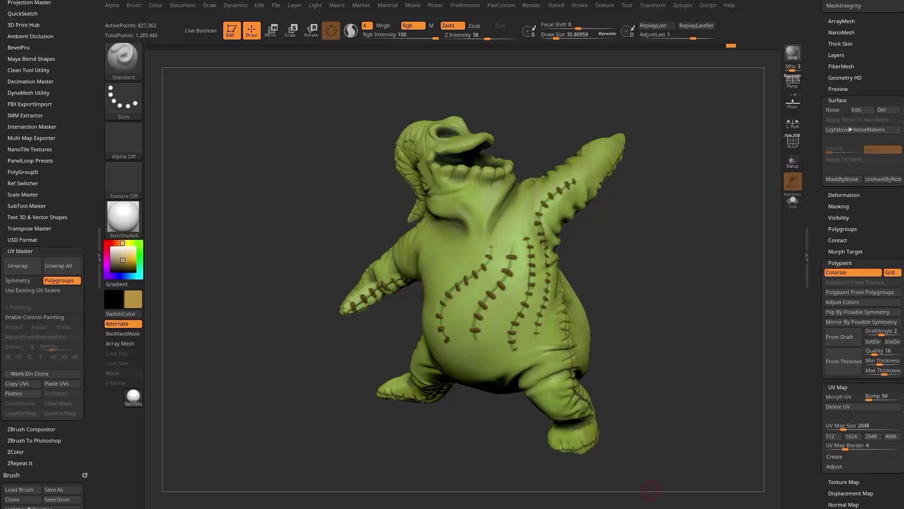
- Create a new texture map from the character's polypaint
left_click_drag(811, 412, 815, 329)
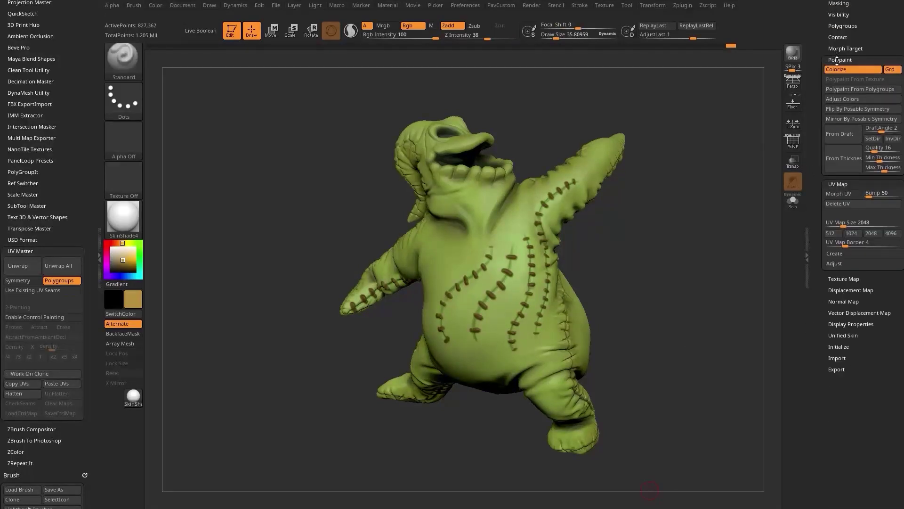
left_click(844, 279)
left_click(850, 348)
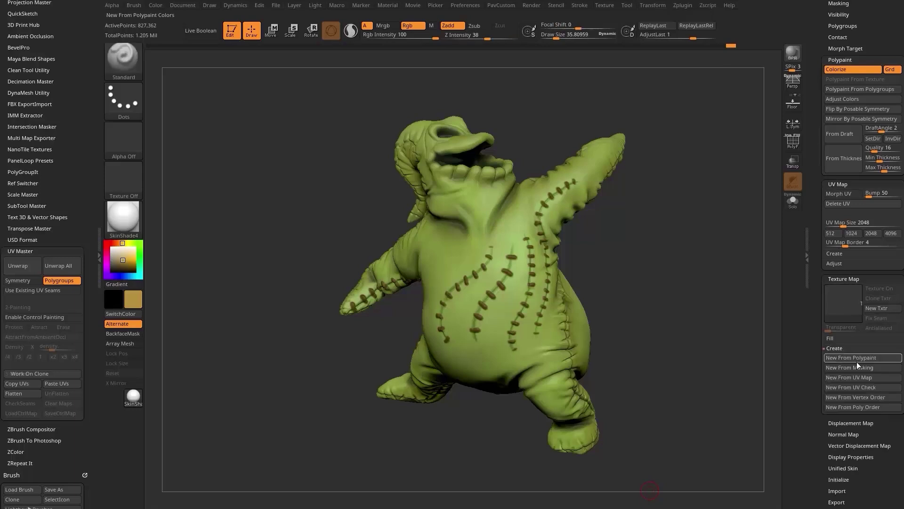
left_click(867, 357)
mouse_move(841, 305)
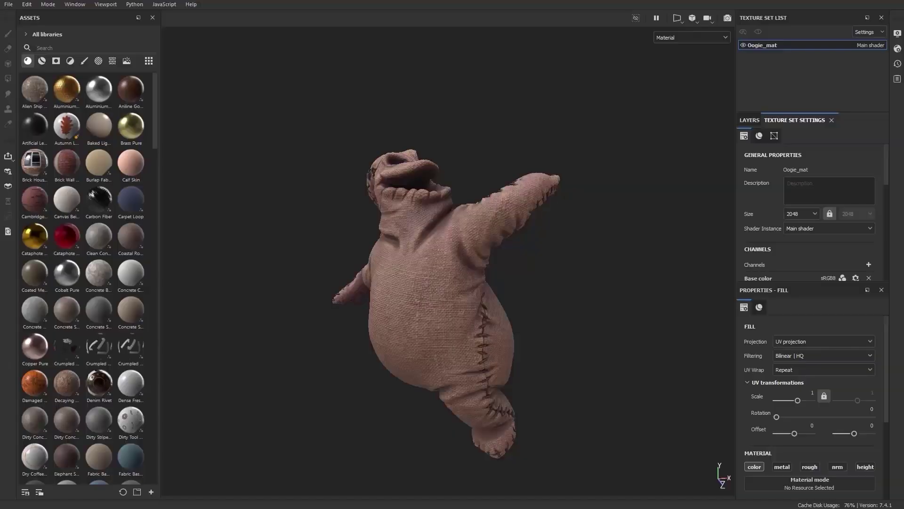
- Switch to Substance 3D Painter and examine the burlap-textured Oogie model from other angles and under rotated lighting
left_click_drag(411, 327, 401, 293, "alt")
right_click_drag(401, 292, 400, 315, "shift")
left_click_drag(400, 314, 438, 346, "alt")
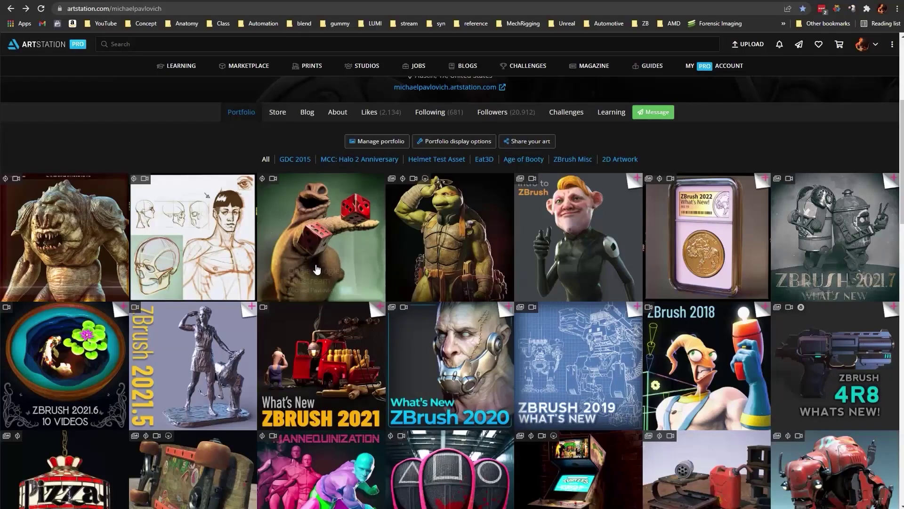
- In the ArtStation portfolio, open the Oogie Boogie Livestream artwork and pause its embedded scene-lighting clip
left_click(329, 248)
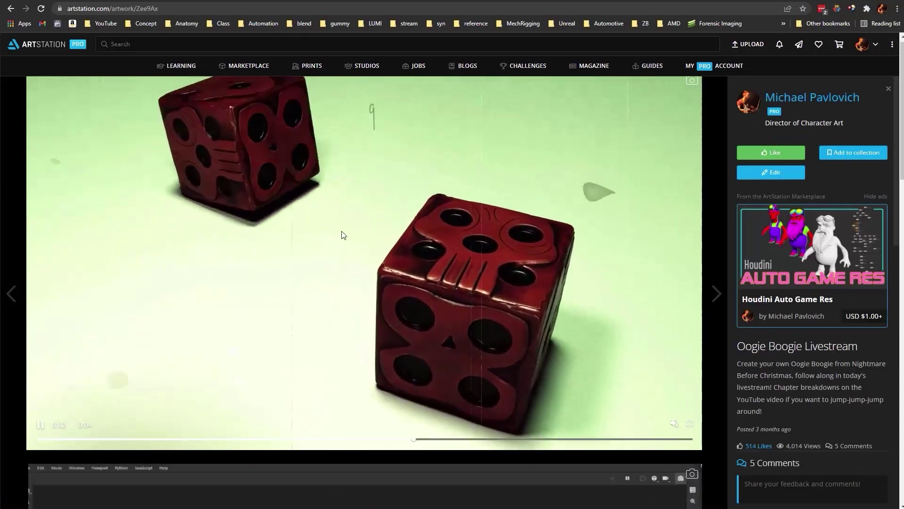
scroll(363, 403, "down", 8)
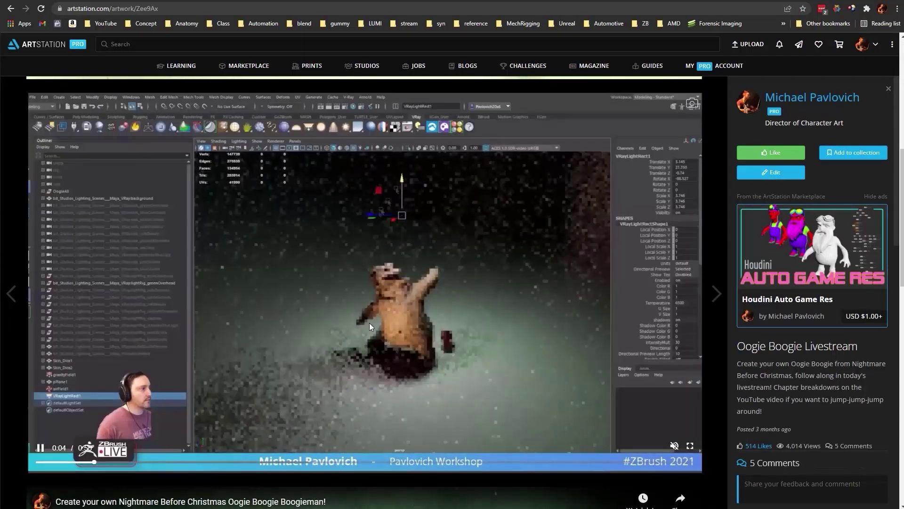
left_click(40, 448)
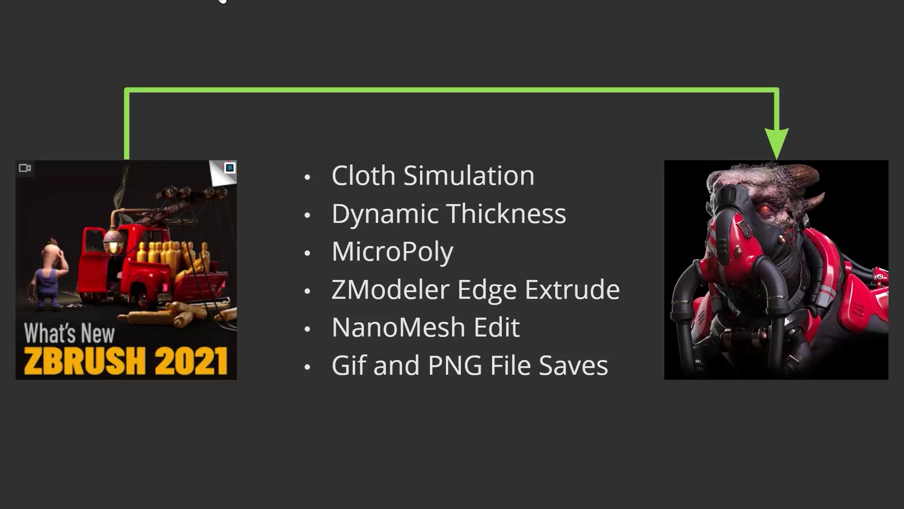
- Open the ZBrush 2021 - What's New! artwork on ArtStation and skim its intro video forward past the ZModeler section to about 2:11
left_click(229, 168)
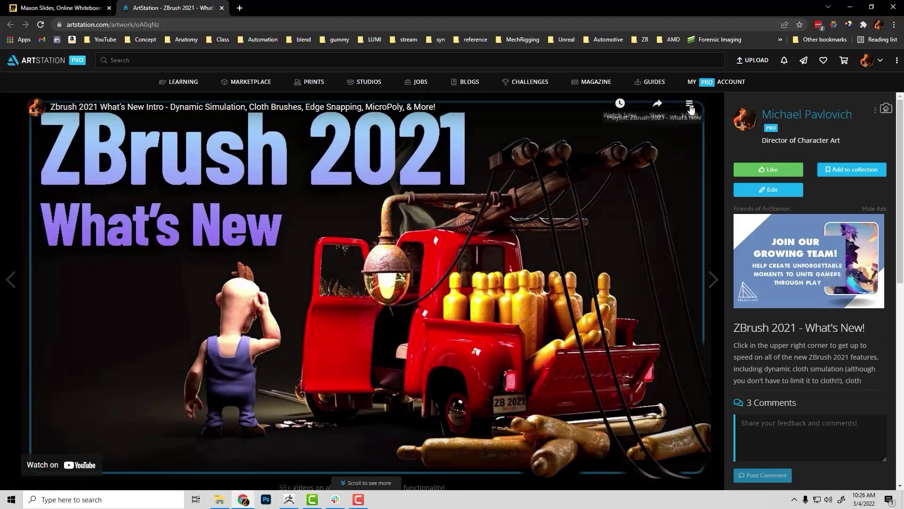
left_click(689, 105)
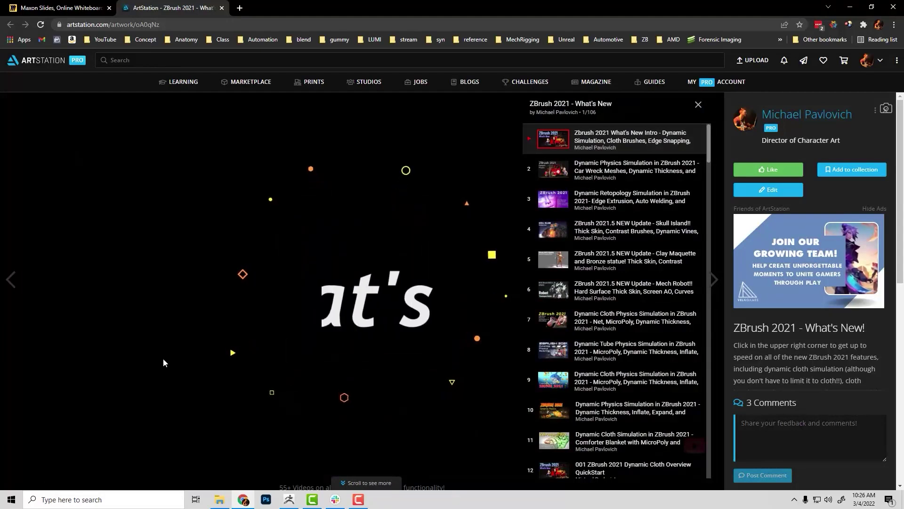
left_click(200, 458)
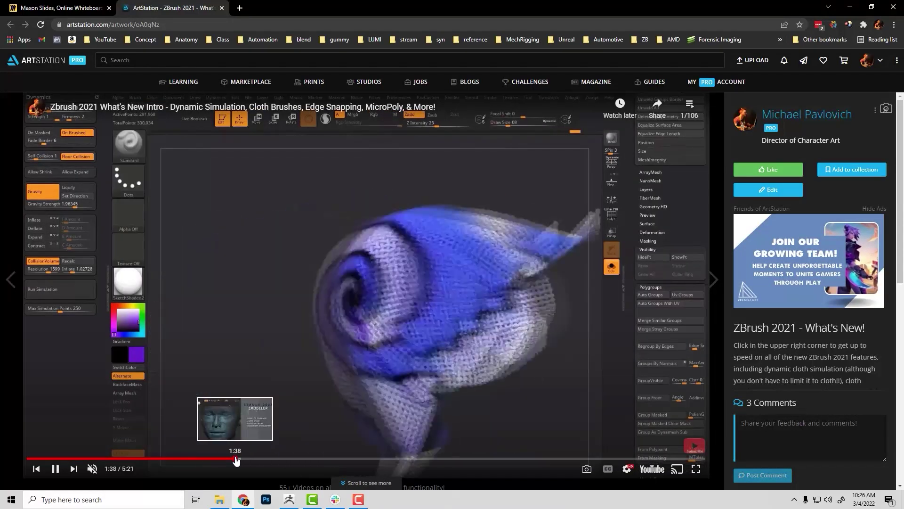
left_click(237, 458)
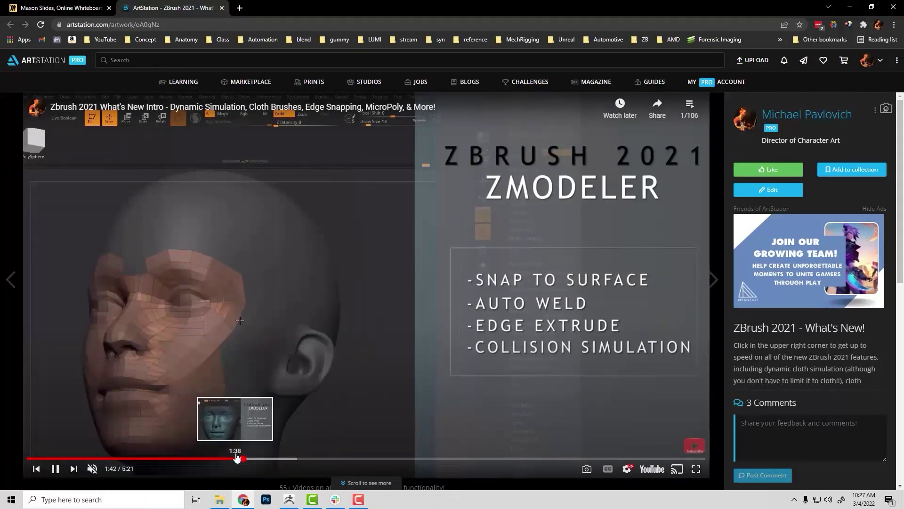
left_click(252, 458)
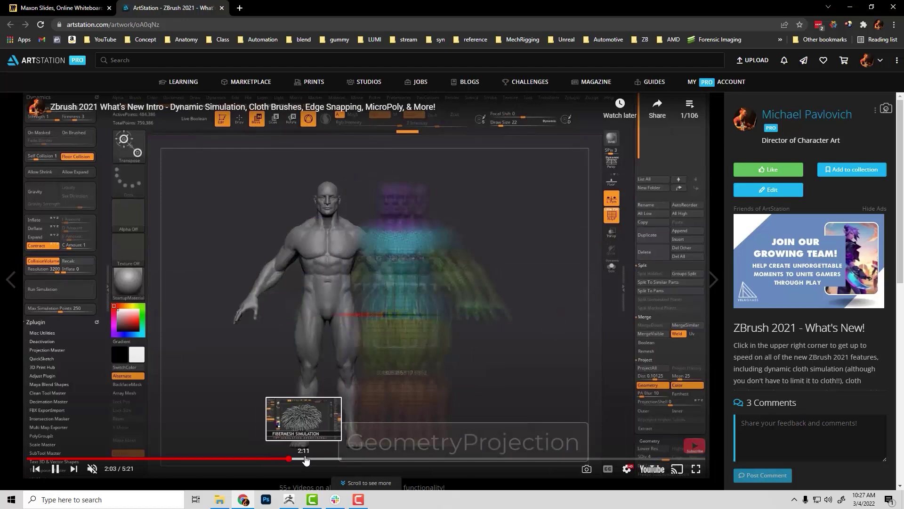
left_click(306, 459)
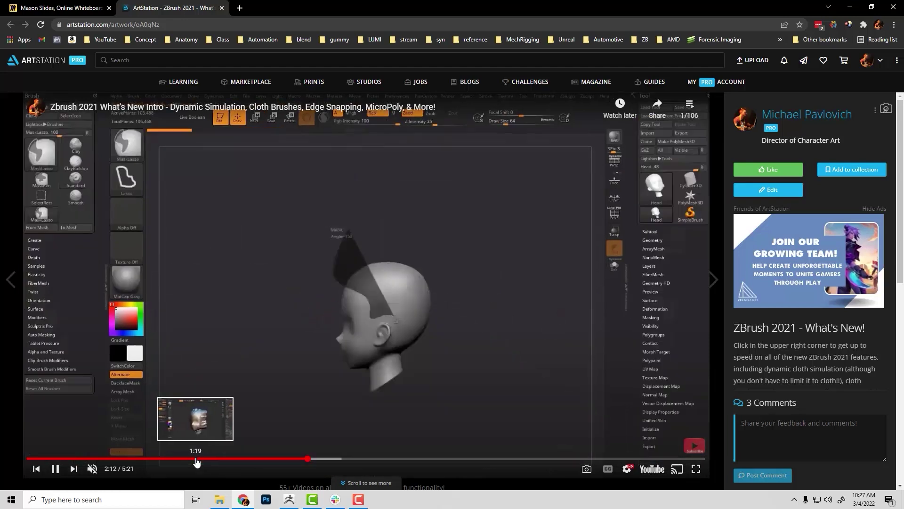
- Go back through the intro video from 1:19 to review the MicroPoly and cloth dress demonstrations in its first minute
left_click(195, 459)
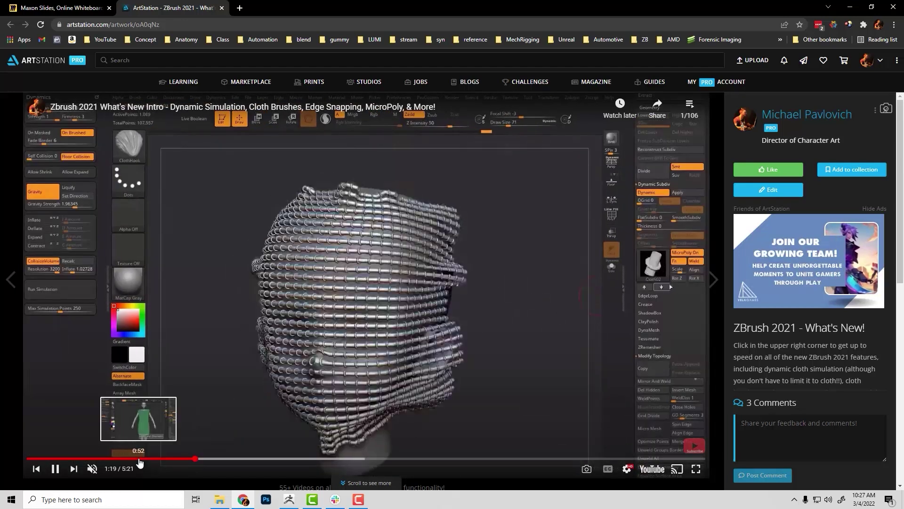
left_click(127, 459)
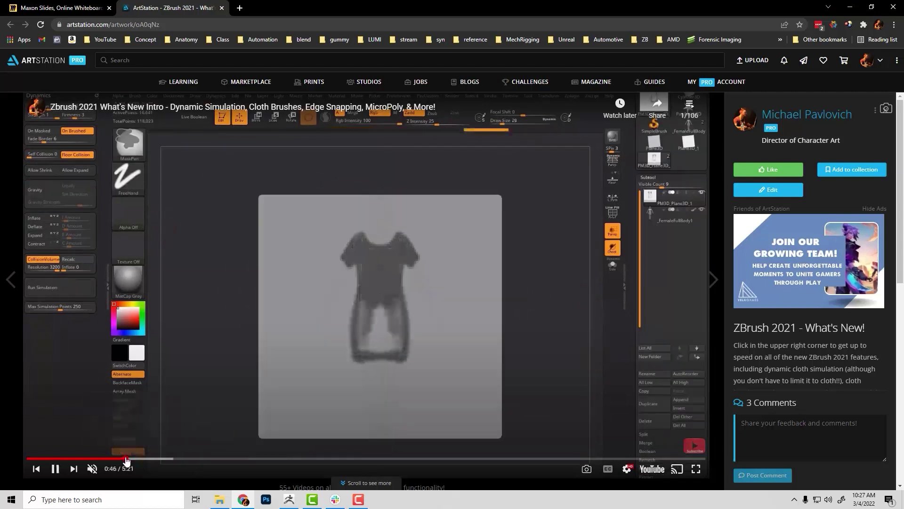
left_click(136, 460)
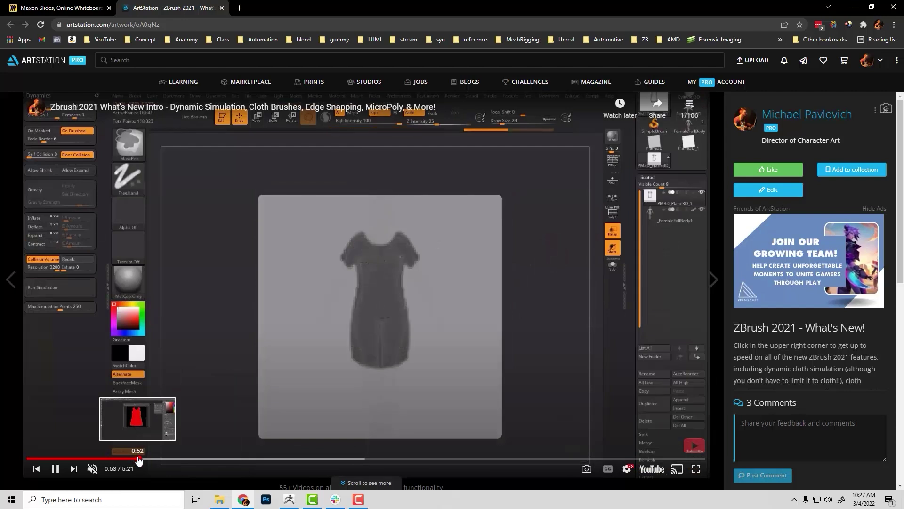
left_click(88, 459)
left_click_drag(88, 459, 119, 459)
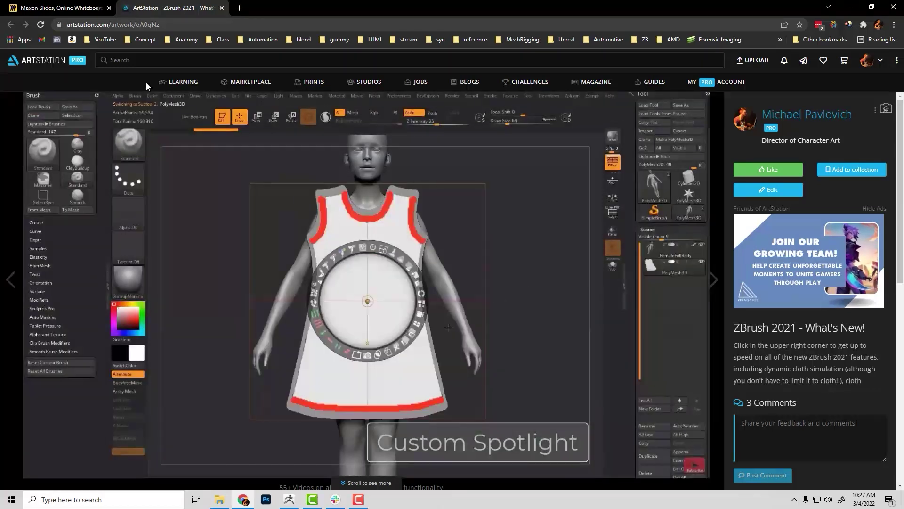
- Play the playlist's Dynamic Physics Simulation in ZBrush 2021 video about car wreck meshes and dynamic thickness
left_click(689, 104)
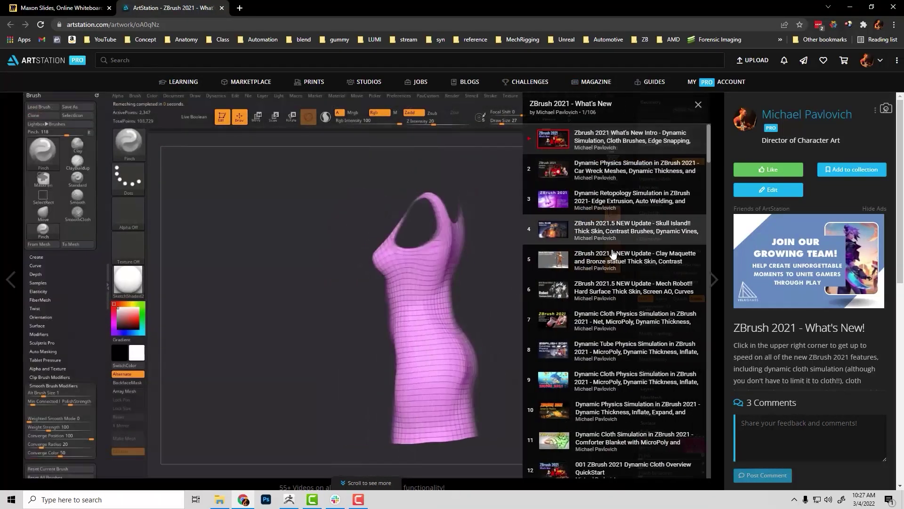
left_click(612, 183)
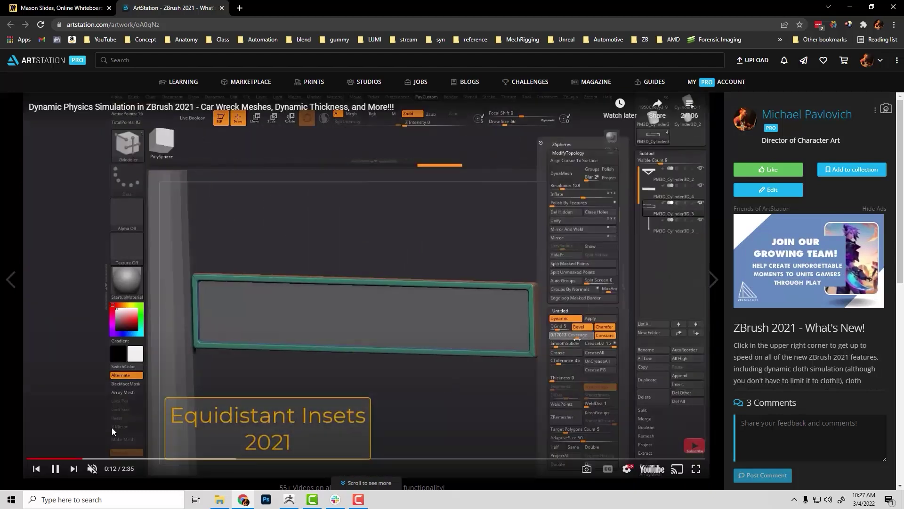
left_click(508, 324)
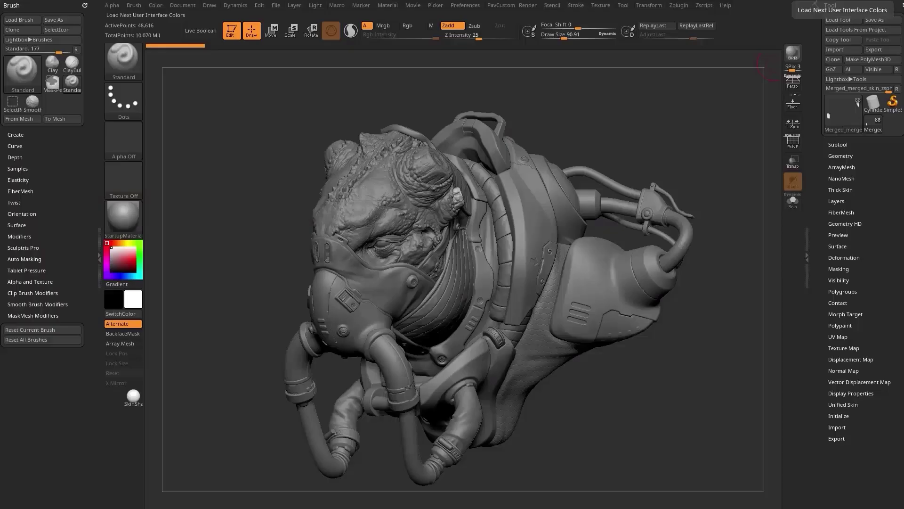
- Switch to ZBrush, set the draw size to about 87, and insert a Plane3D subtool directly after Reptile_Armor
mouse_move(655, 155)
left_mouse_down()
mouse_move(672, 140)
mouse_move(656, 151)
left_mouse_up()
key("s")
left_click(652, 155)
key("f")
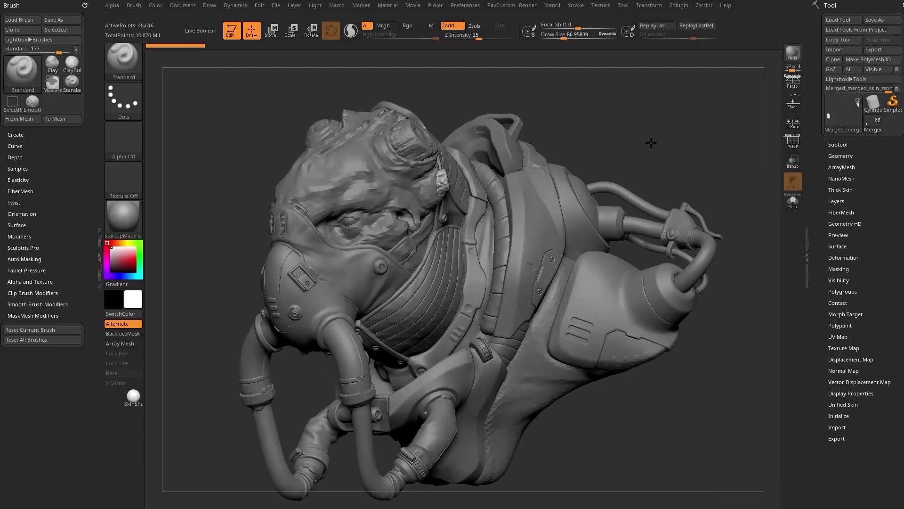
left_click_drag(694, 176, 677, 179)
left_click(832, 157)
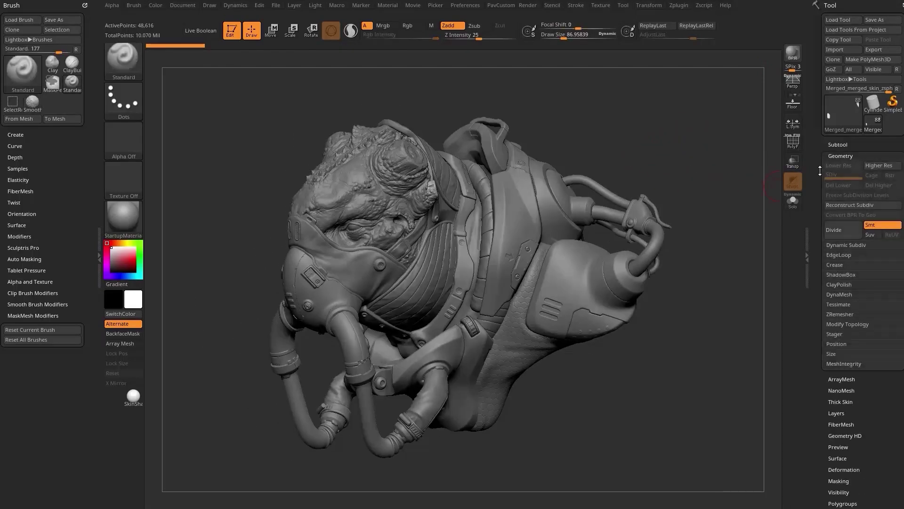
left_click(833, 143)
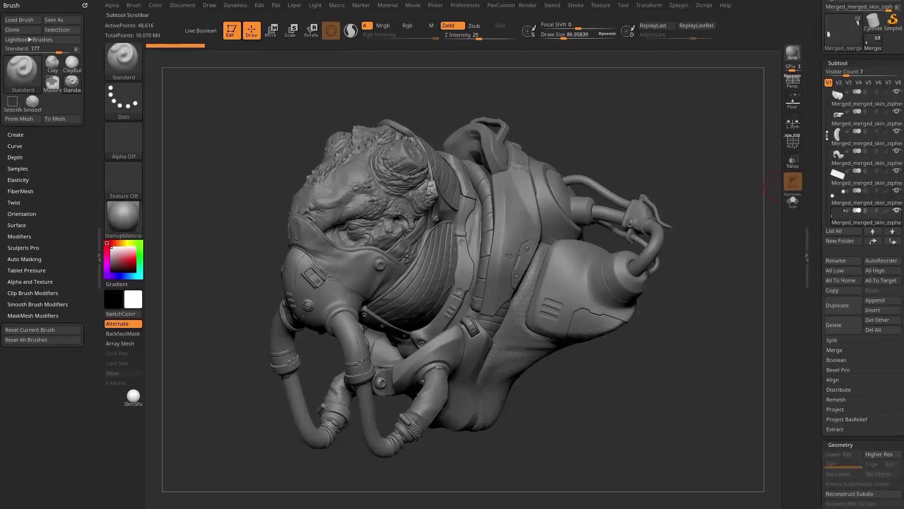
left_click(873, 310)
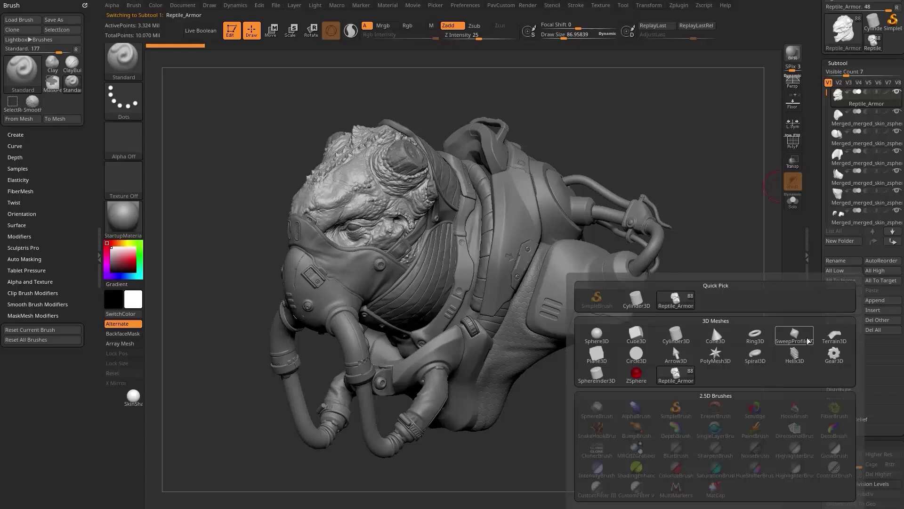
left_click(597, 354)
- Rotate the inserted plane 90 degrees so it lies flat and move it up above the creature's head
mouse_move(622, 132)
left_mouse_down()
mouse_move(602, 121)
mouse_move(631, 142)
left_mouse_up()
key("w")
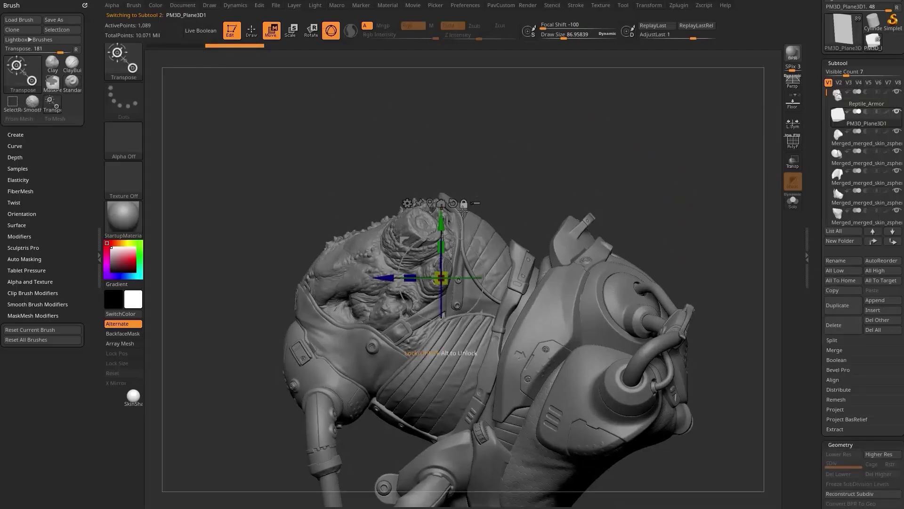
left_click_drag(463, 241, 503, 311)
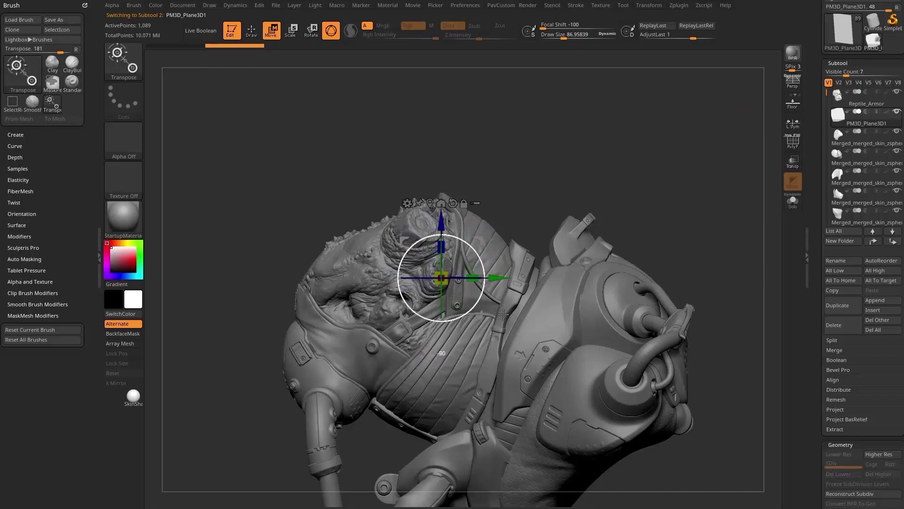
left_click_drag(446, 227, 446, 129)
key("q")
- Turn on Dynamic Subdiv for the plane and set its dynamic thickness to 0.00884
mouse_move(581, 129)
left_mouse_down()
mouse_move(572, 165)
mouse_move(589, 158)
left_mouse_up()
scroll(819, 262, "down", 6)
key("shift")
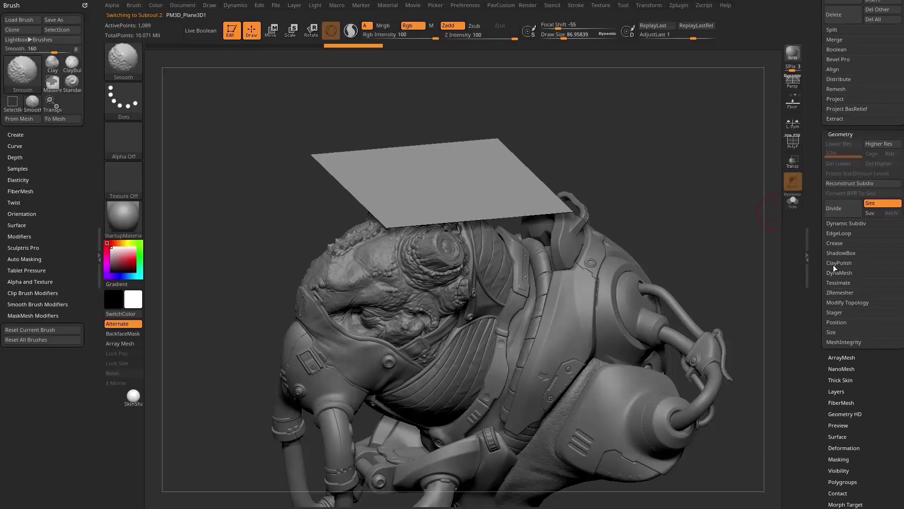
left_click(846, 223, "shift")
mouse_move(756, 228)
left_mouse_down()
mouse_move(733, 218)
mouse_move(751, 200)
mouse_move(754, 212)
left_mouse_up()
left_click(834, 234)
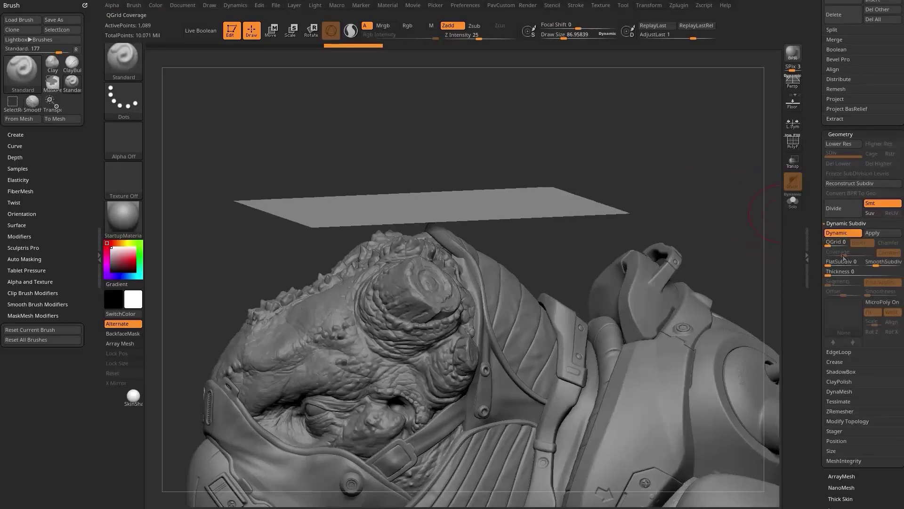
left_click(876, 263)
left_click(832, 272)
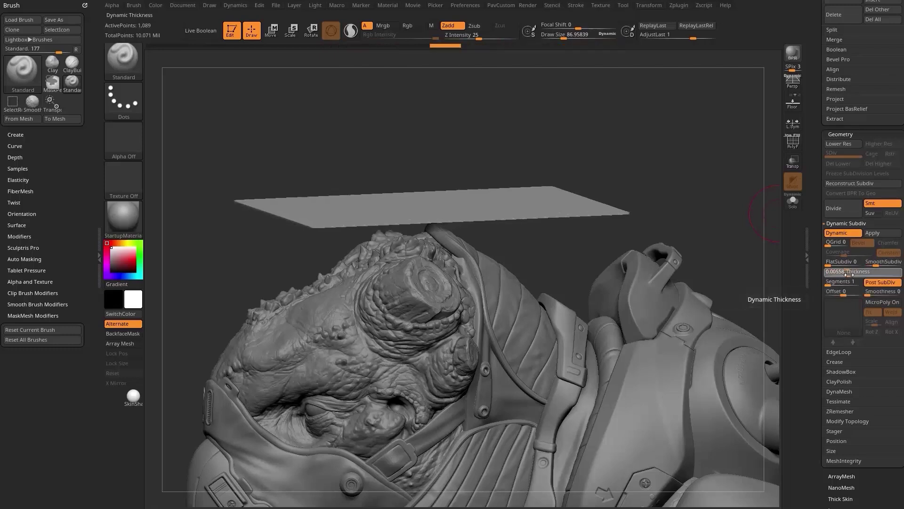
left_click_drag(847, 274, 849, 276)
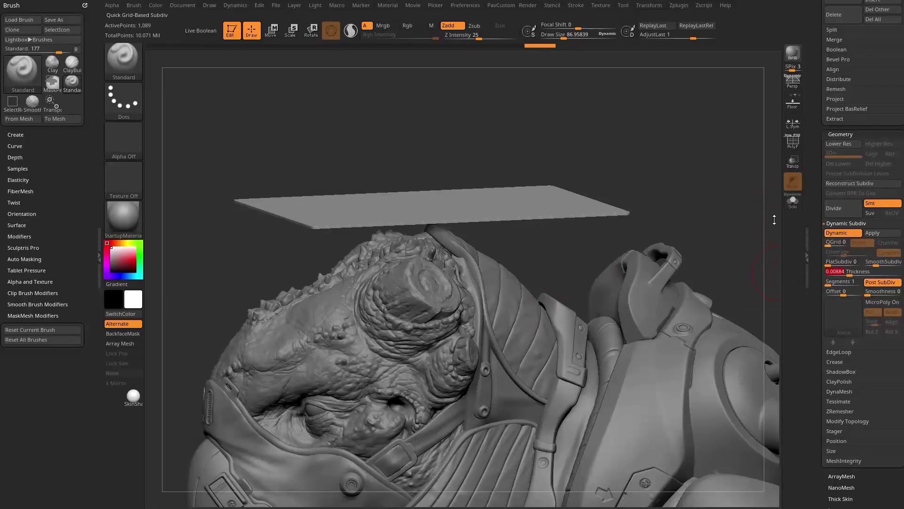
- Compare the plane with Dynamic Subdiv off and on while its PolyFrame is displayed
mouse_move(686, 181)
left_mouse_down()
mouse_move(688, 172)
mouse_move(703, 173)
left_mouse_up()
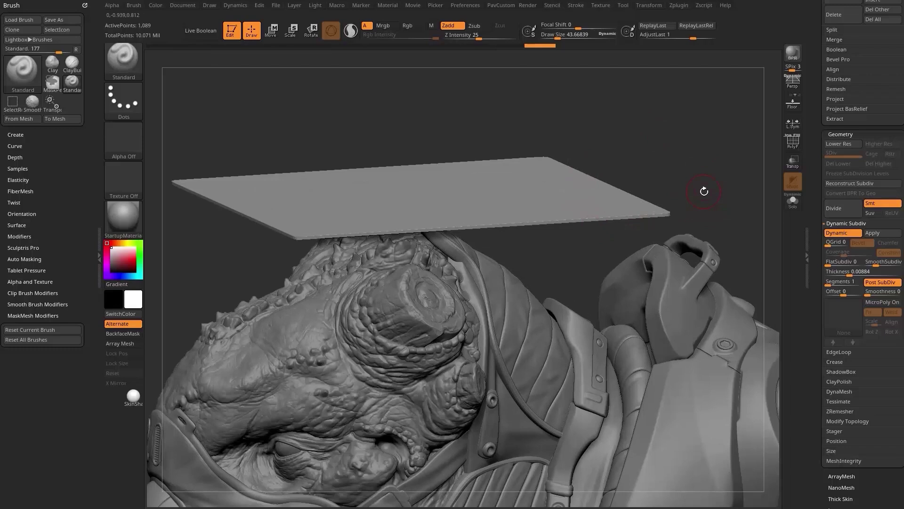
right_click_drag(704, 191, 710, 150)
key("shift+d")
left_click_drag(705, 140, 711, 171)
left_click(790, 142)
key("d")
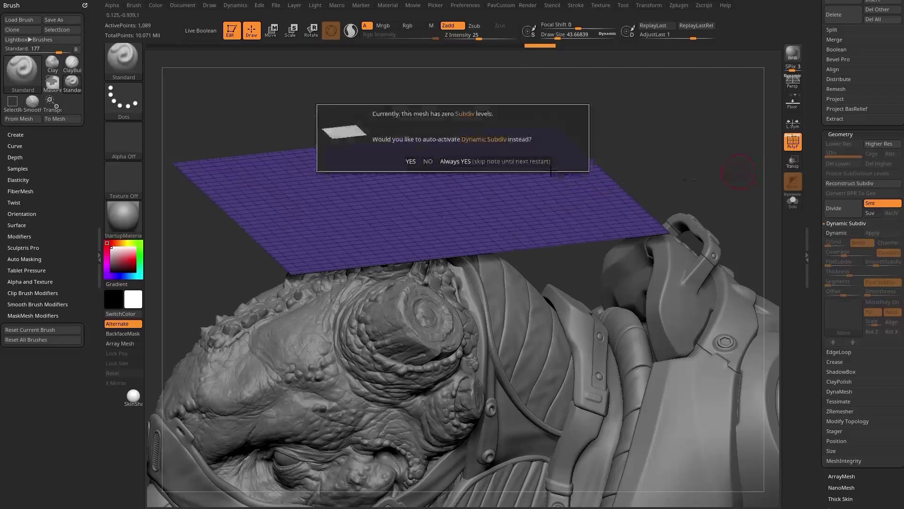
key("Return")
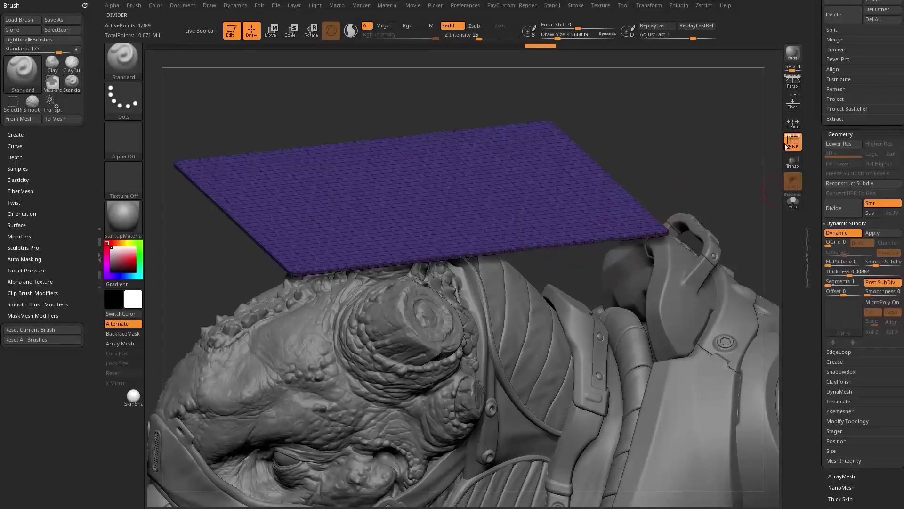
left_click(796, 148)
- Dock the Dynamics settings above the Brush settings
right_click_drag(716, 167, 702, 175, "ctrl")
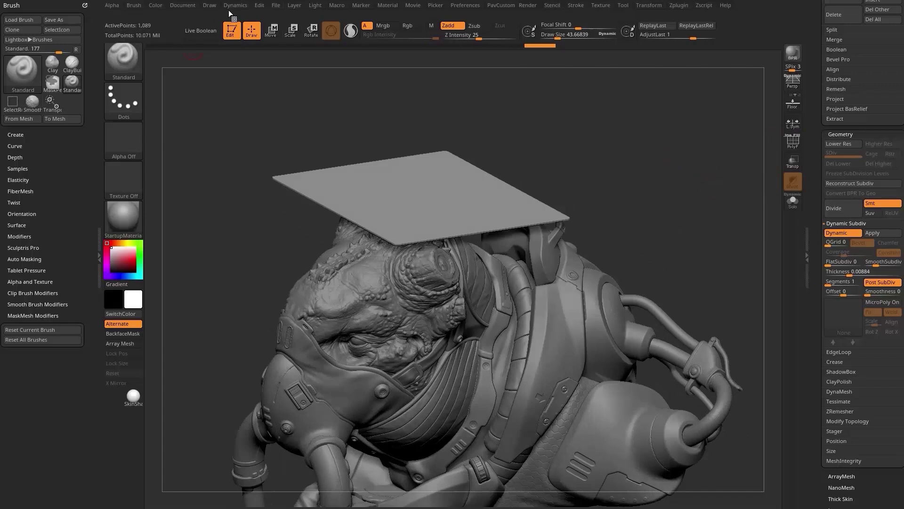
left_click(241, 6)
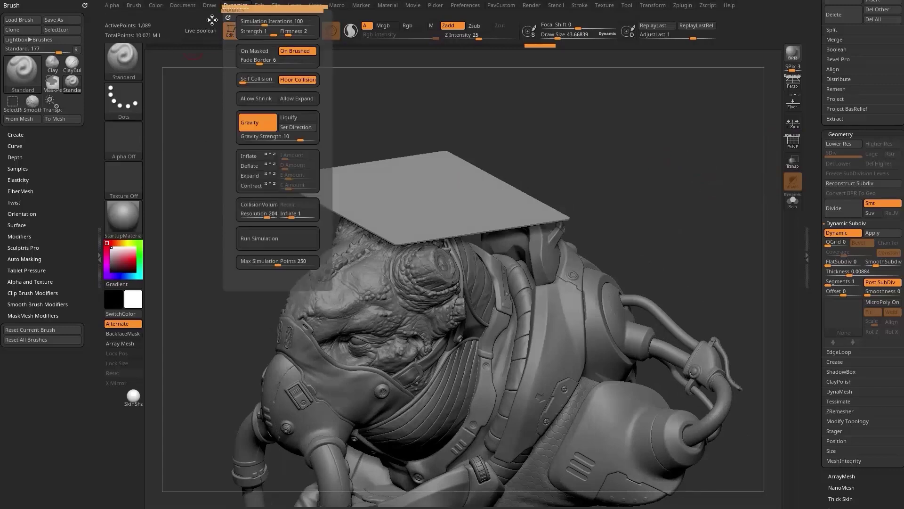
left_click_drag(212, 20, 43, 19)
right_click_drag(430, 135, 653, 151)
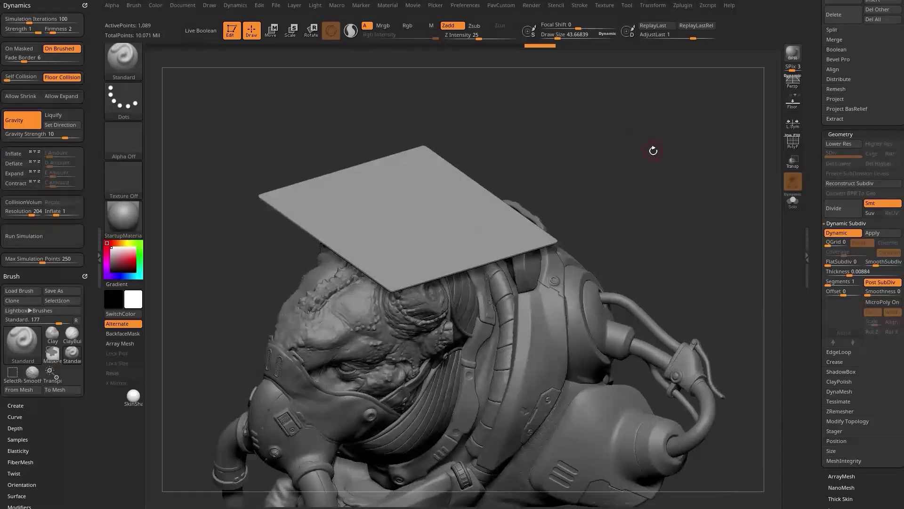
- Scale the plane up so it extends farther over the creature's head and shoulders
key("e")
left_click_drag(411, 212, 467, 208)
right_click_drag(566, 152, 525, 120)
right_click_drag(640, 165, 663, 160)
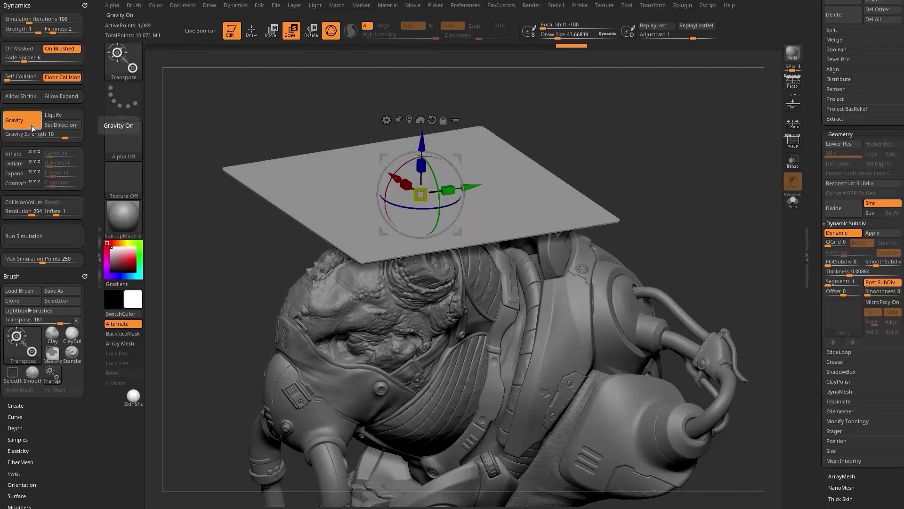
- Enable the collision volume, set gravity strength to about 3.23, and run the simulation to drape the plane over the creature
left_click_drag(62, 137, 59, 138)
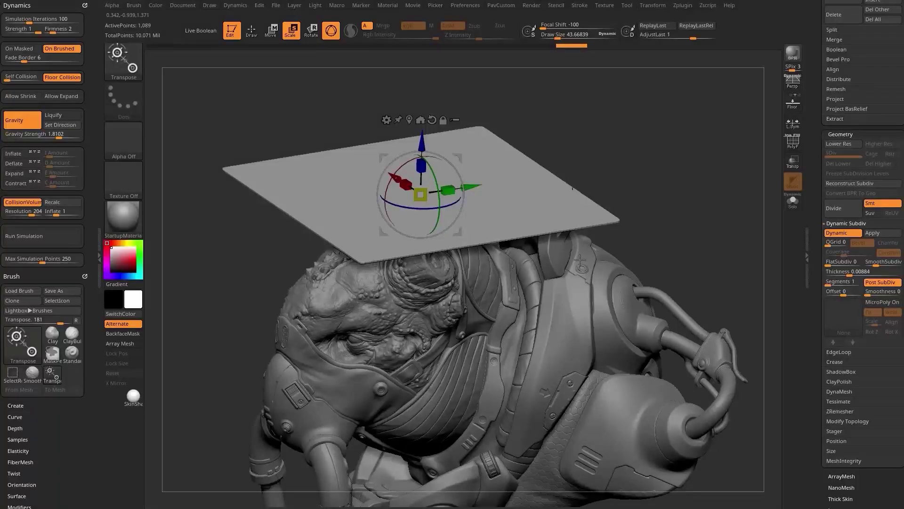
mouse_move(667, 157)
left_mouse_down("alt")
mouse_move(653, 156)
mouse_move(660, 151)
left_mouse_up("alt")
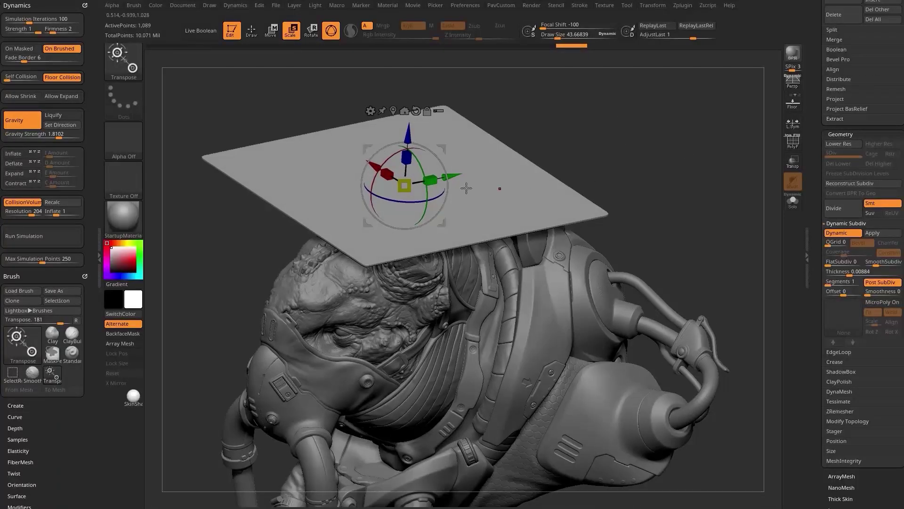
left_click(40, 237)
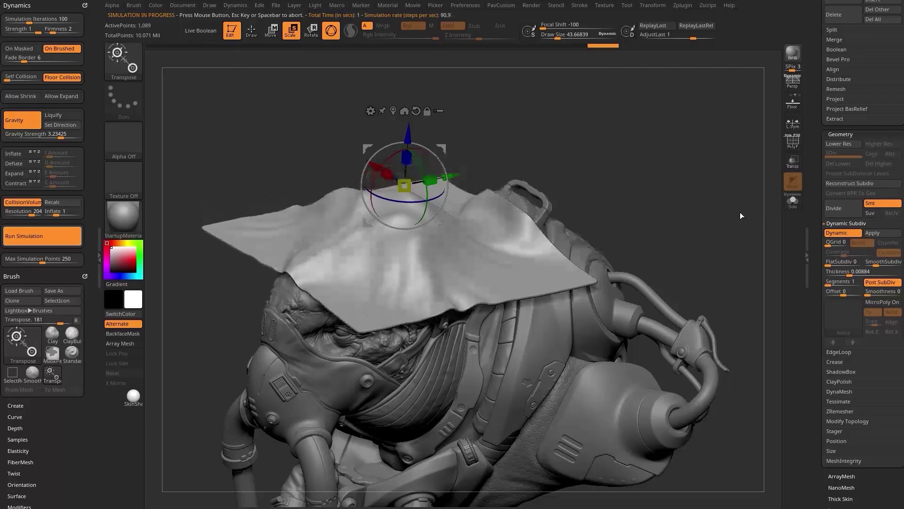
mouse_move(681, 199)
left_mouse_down()
mouse_move(671, 182)
mouse_move(688, 180)
mouse_move(671, 161)
left_mouse_up()
- Undo the drape simulation and switch to the TransposeCloth brush for the plane
key("ctrl+z")
key("ctrl+z")
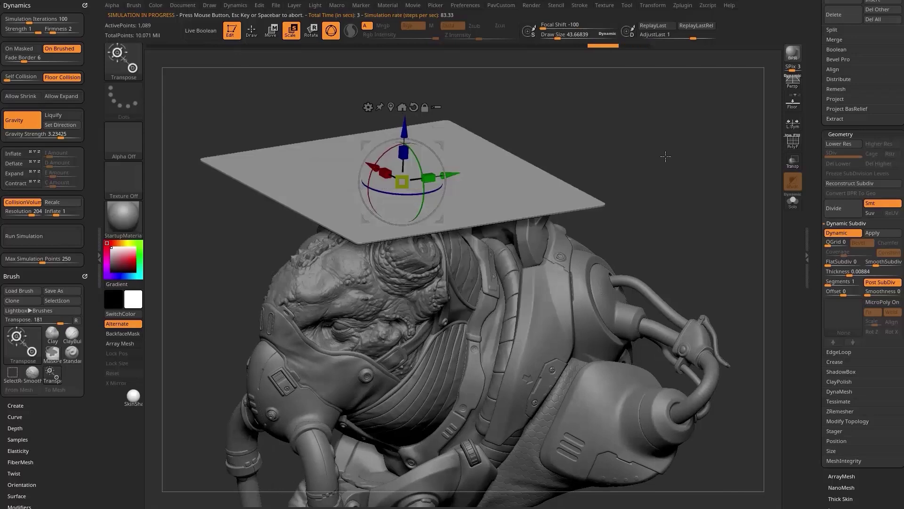
key("b")
key("t")
key("c")
left_click_drag(664, 156, 523, 163)
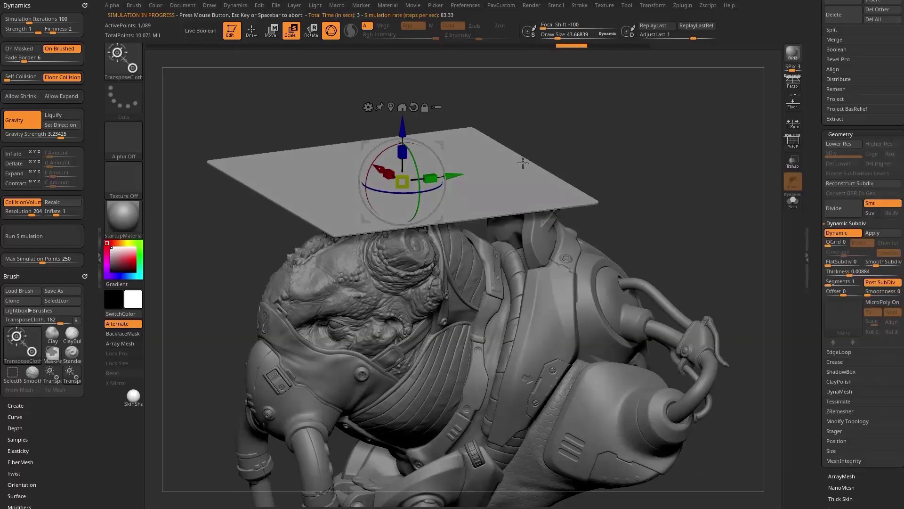
- Lower the plane over the creature's head and adjust it with the TransposeCloth gizmo so it drapes like cloth
left_click_drag(405, 128, 384, 351)
left_click_drag(353, 318, 444, 318)
left_click_drag(473, 290, 485, 413)
mouse_move(607, 198)
left_mouse_down()
mouse_move(705, 200)
mouse_move(655, 193)
mouse_move(664, 191)
mouse_move(645, 165)
mouse_move(650, 174)
mouse_move(681, 166)
left_mouse_up()
key("q")
key("s")
- Show the polyframe and turn off dynamic subdivision on the draped cloth
left_click(792, 143)
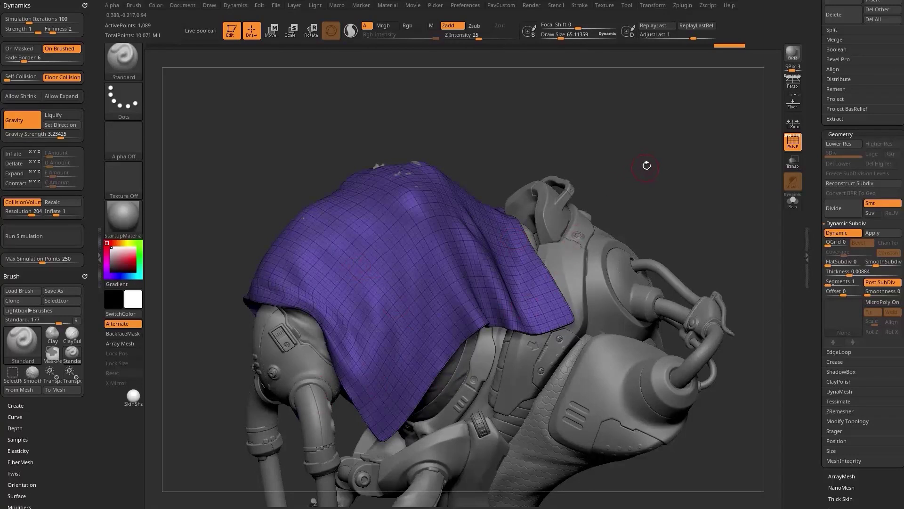
left_click_drag(647, 165, 642, 152)
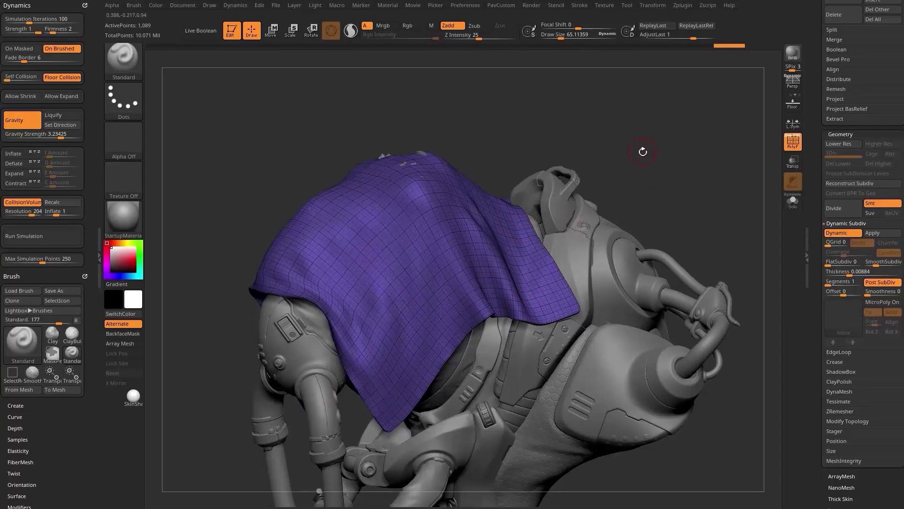
key("s")
left_click(480, 255)
key("s")
key("a")
key("shift+d")
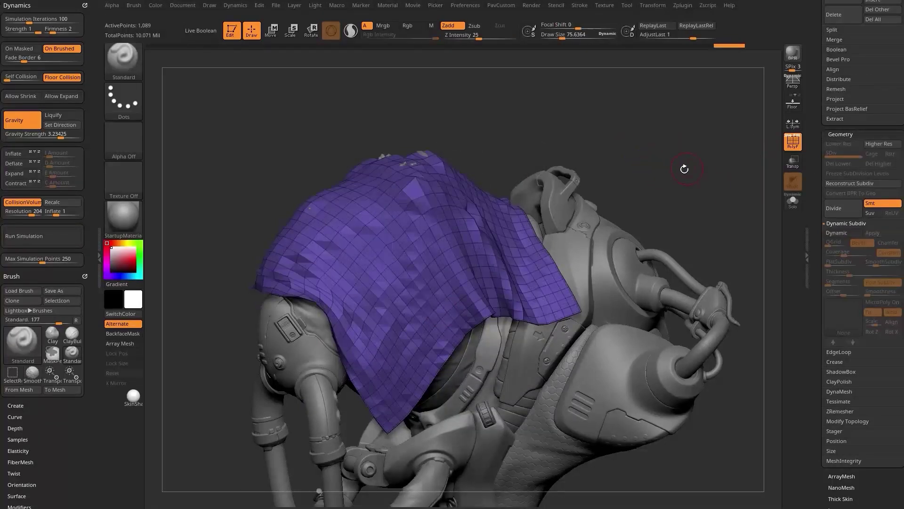
- Slice the cloth diagonally with the SliceCurve brush to separate its front corner over the creature's face
left_click_drag(684, 168, 697, 163)
left_click(126, 64, "ctrl+shift")
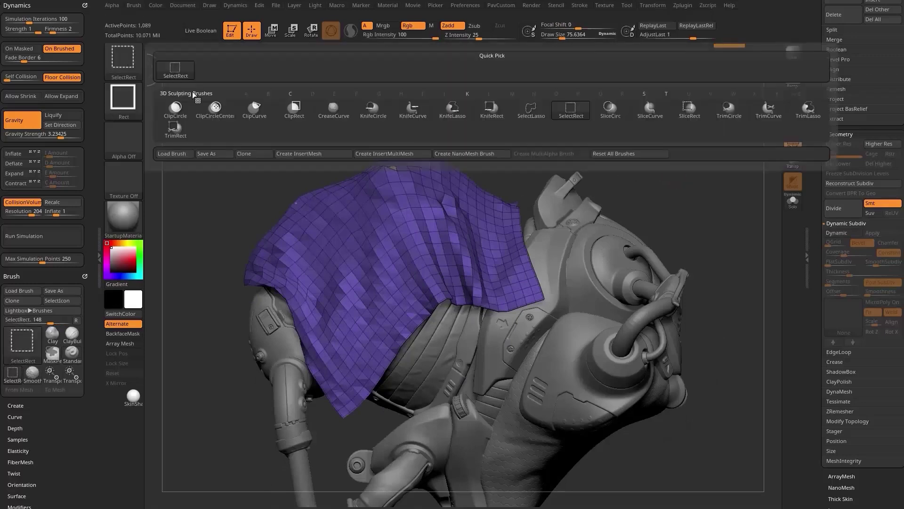
left_click(650, 111, "ctrl+shift")
left_click_drag(676, 188, 723, 163, "alt")
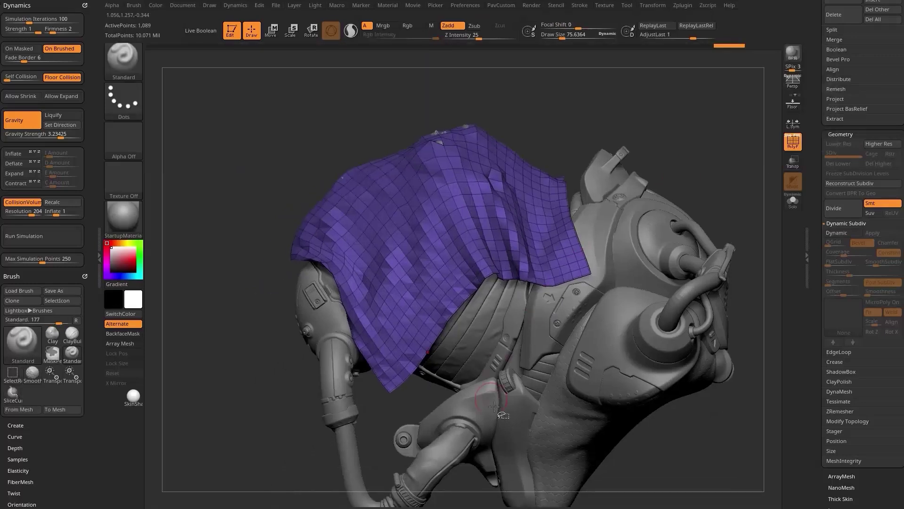
left_click_drag(498, 420, 410, 246, "ctrl+shift")
left_click_drag(352, 203, 332, 193, "ctrl+shift")
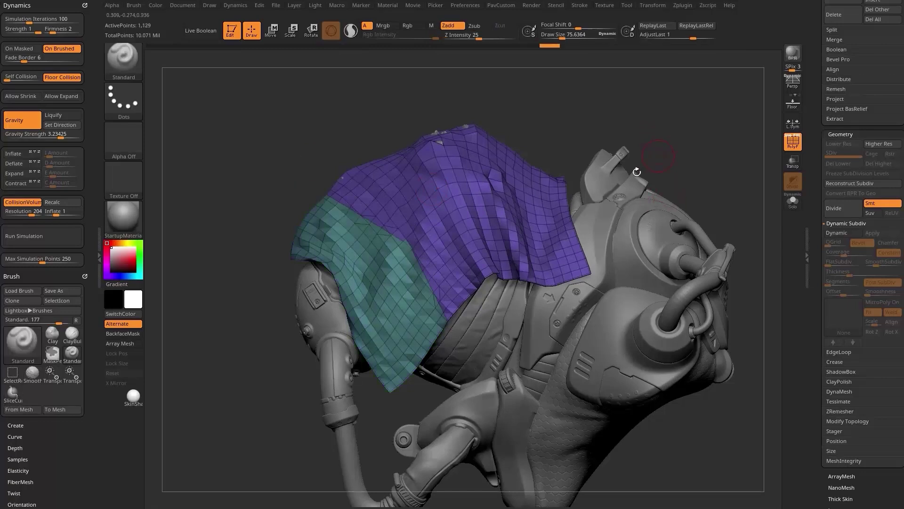
- Isolate the main part of the sliced cloth and delete the hidden front corner
left_click(522, 207, "ctrl+shift")
key("2")
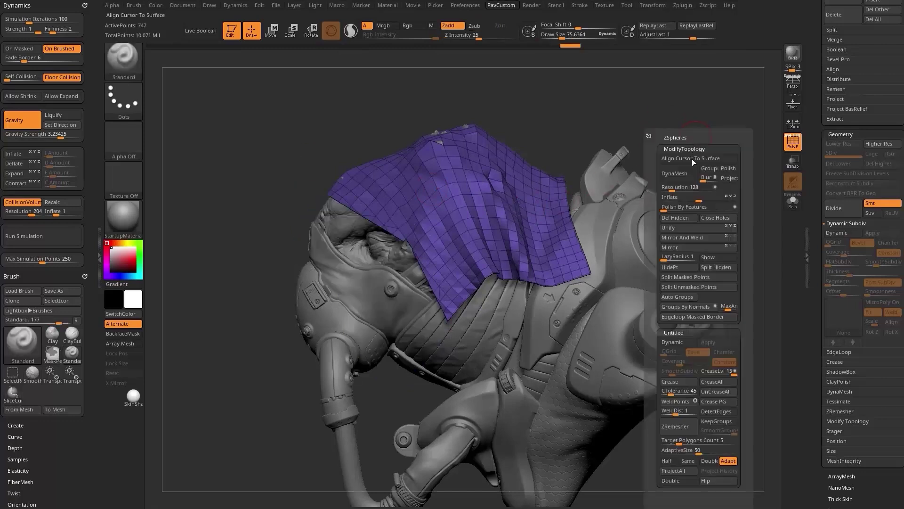
left_click(674, 219)
left_click_drag(672, 132, 707, 127)
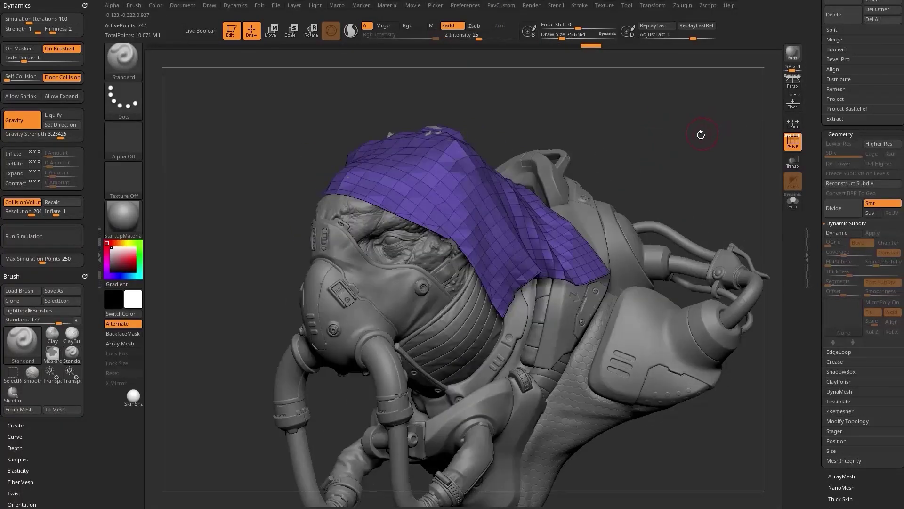
- Remesh the trimmed cloth with ZRemesher using the Half option and an adaptive size of 0
key("space")
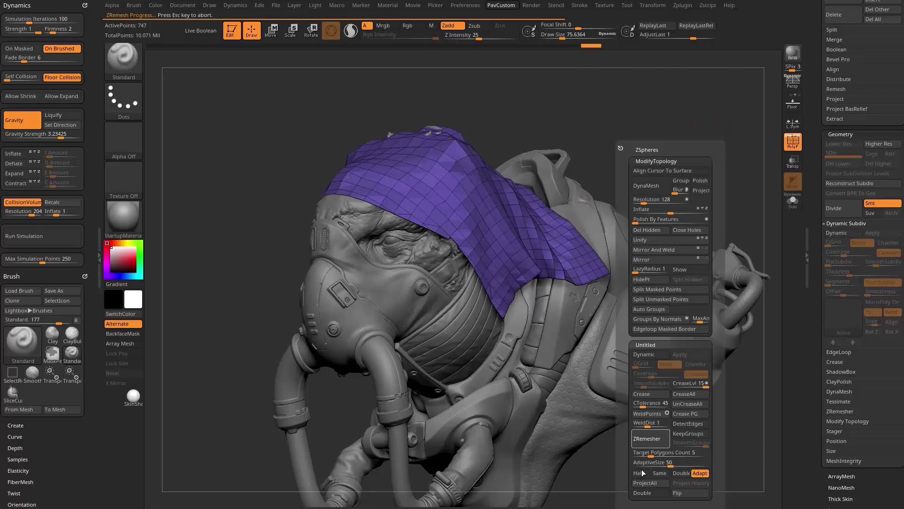
key("space")
left_click(592, 474)
left_click(613, 439)
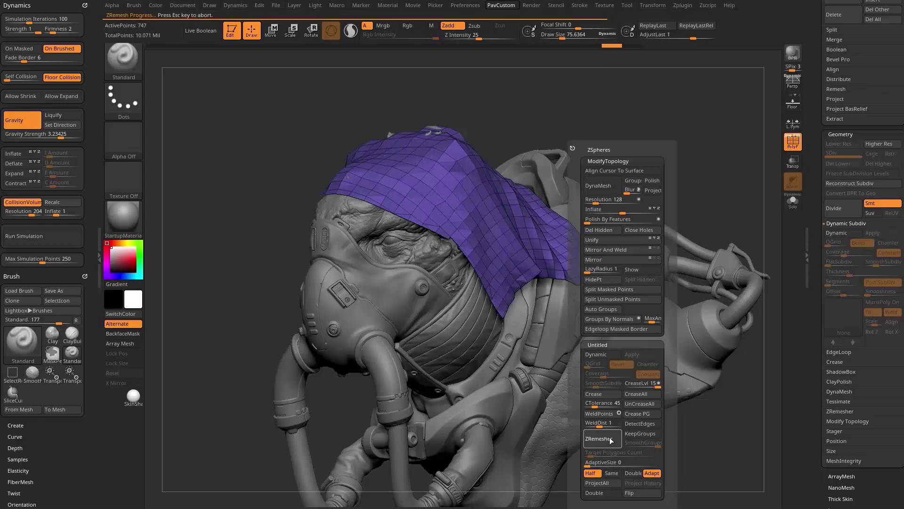
left_click_drag(607, 125, 679, 146)
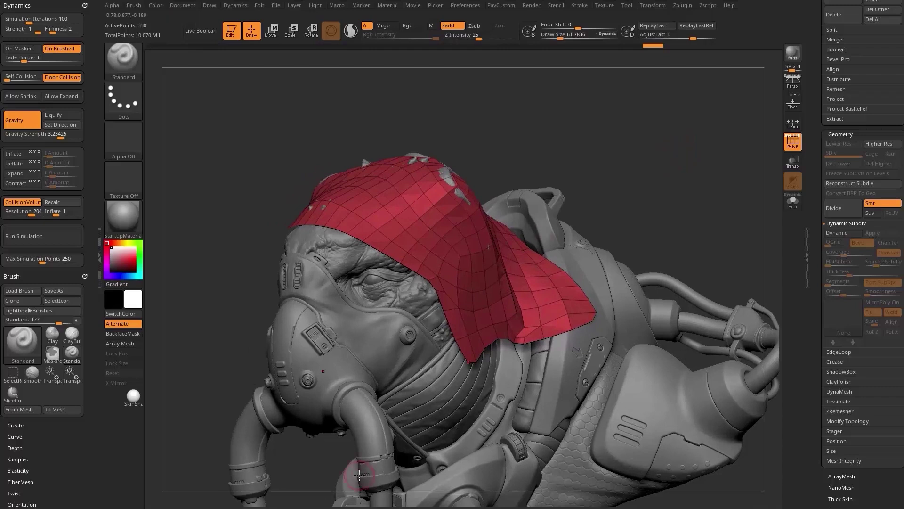
- Subdivide the remeshed cloth to level 2 and turn on dynamic subdivision
left_click_drag(642, 154, 664, 171)
key("ctrl+d")
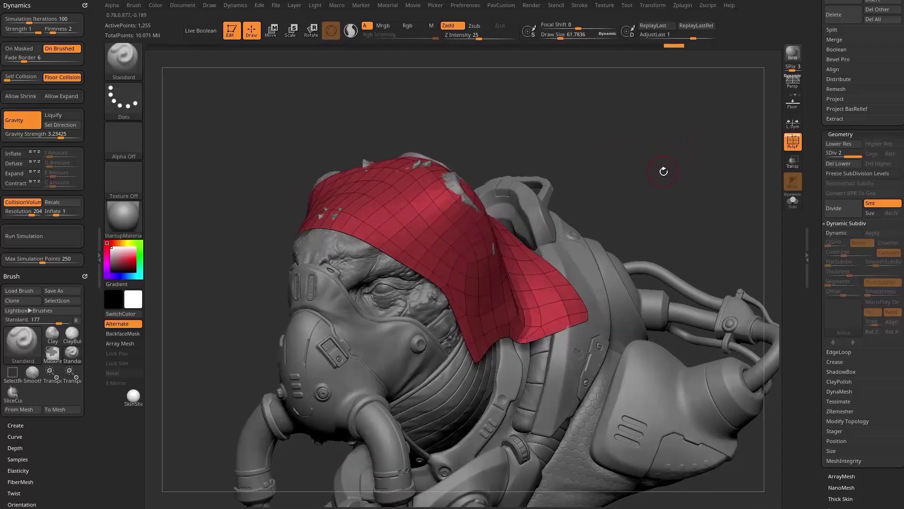
left_click_drag(766, 202, 707, 183)
left_click_drag(820, 186, 822, 197)
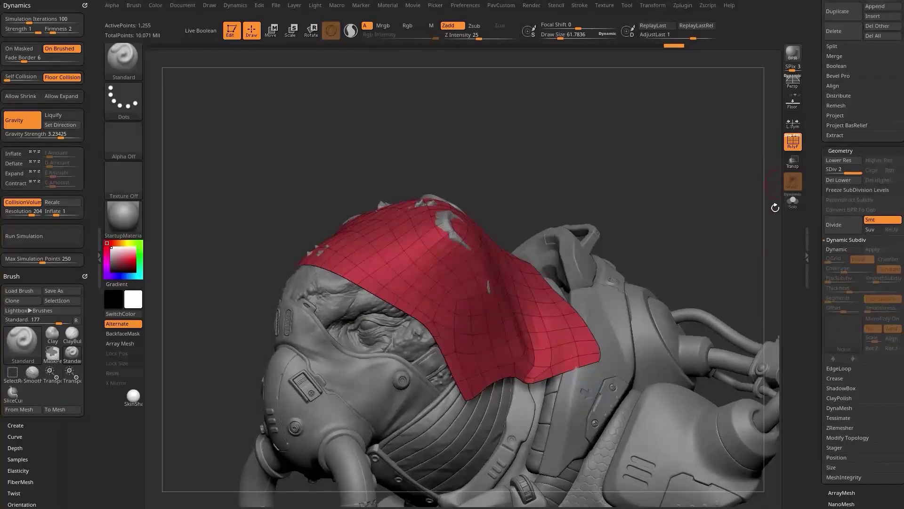
left_click(839, 252)
left_click_drag(711, 220, 730, 229, "alt")
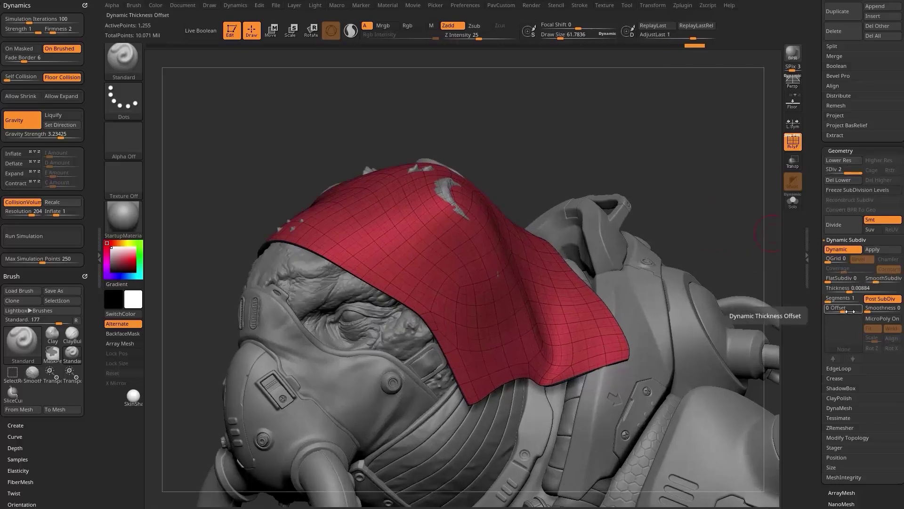
- Run the cloth simulation to settle the remeshed hood onto the creature's head, and stop it
mouse_move(664, 159)
left_mouse_down()
mouse_move(711, 176)
mouse_move(696, 178)
left_mouse_up()
left_click(54, 242)
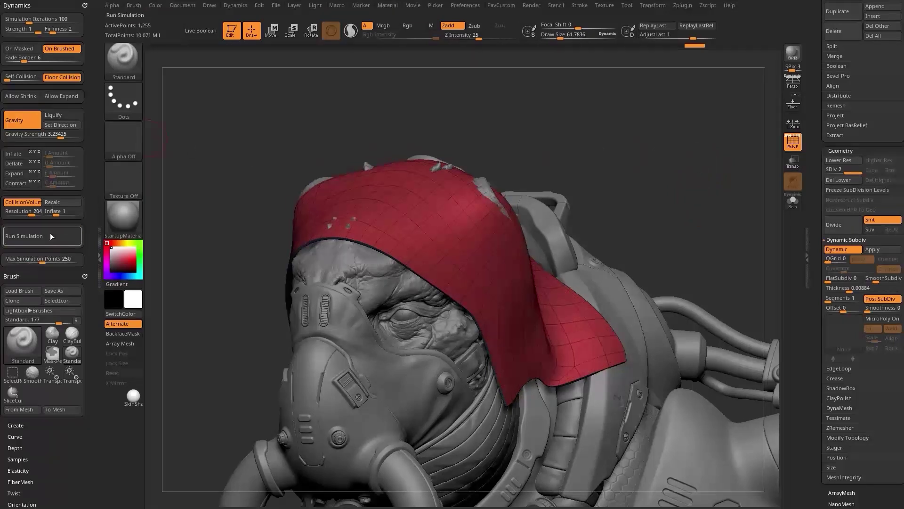
left_click(695, 176)
left_click_drag(702, 174, 692, 193)
- Set the dynamic smooth subdivision level to 0 and subdivide the cloth to level 3
left_click(875, 279)
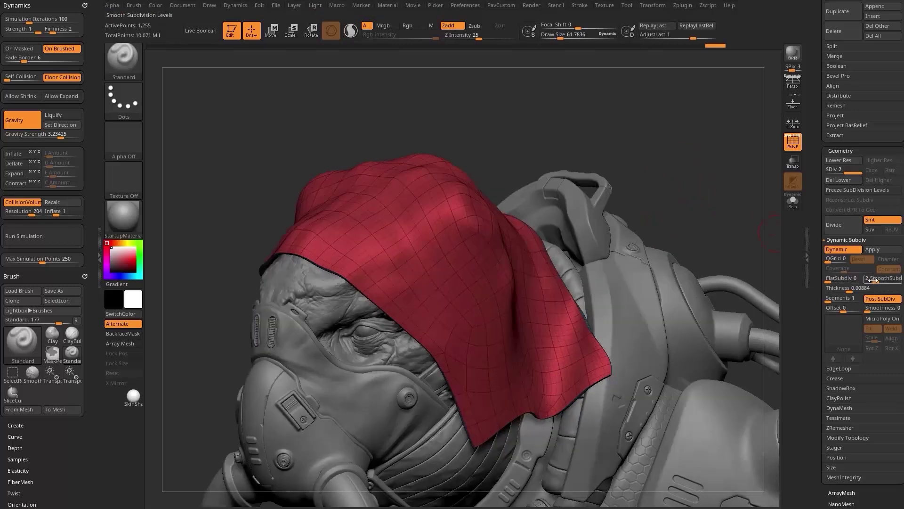
left_click_drag(666, 148, 689, 202)
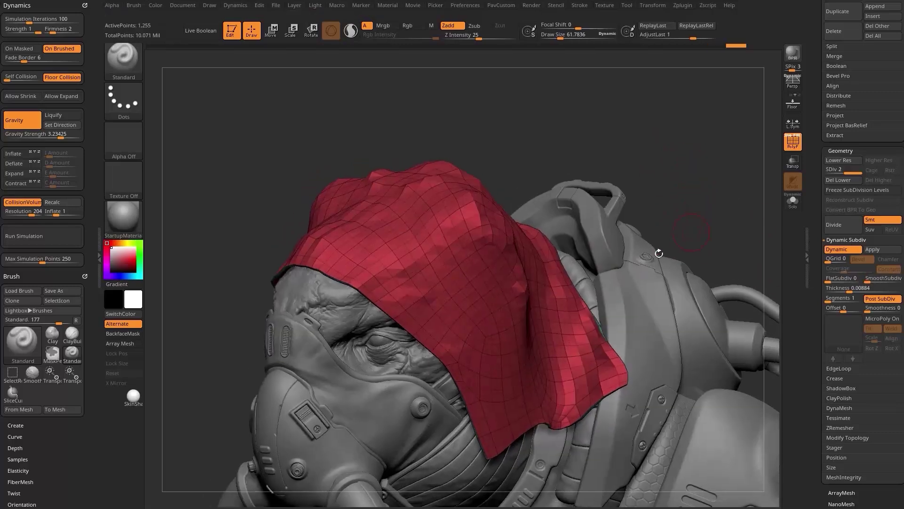
key("ctrl+d")
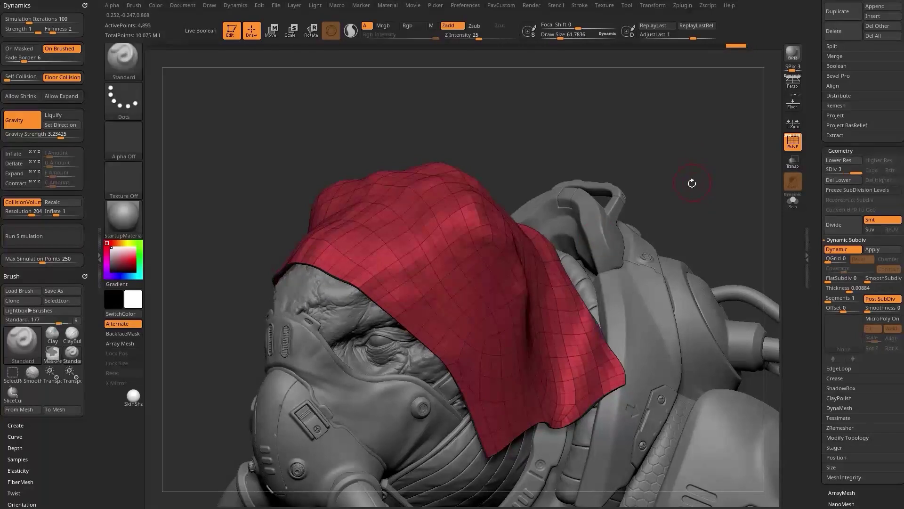
- Run the simulation again on the level 3 cloth and hide the polyframe
left_click_drag(744, 189, 712, 195)
left_click(56, 242)
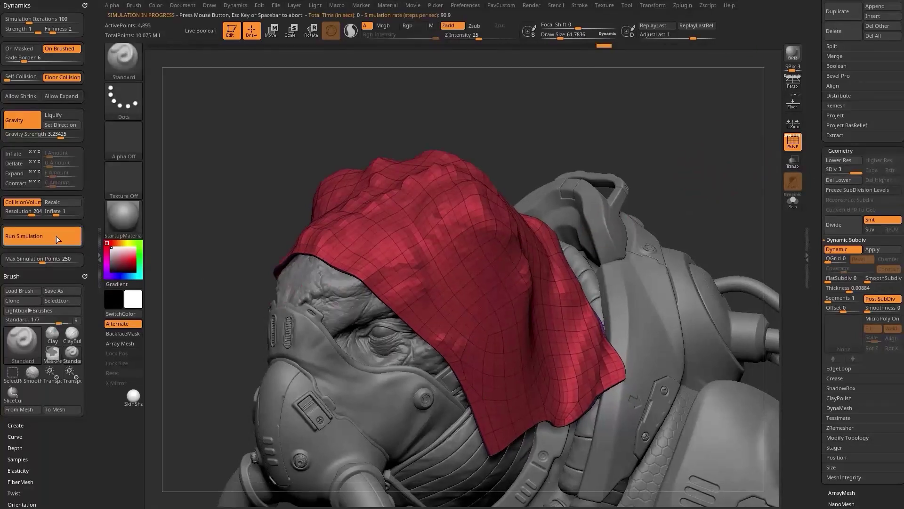
left_click(793, 143)
- Try shifting the hood with the TransposeCloth gizmo centred on its side, and undo the moves
key("w")
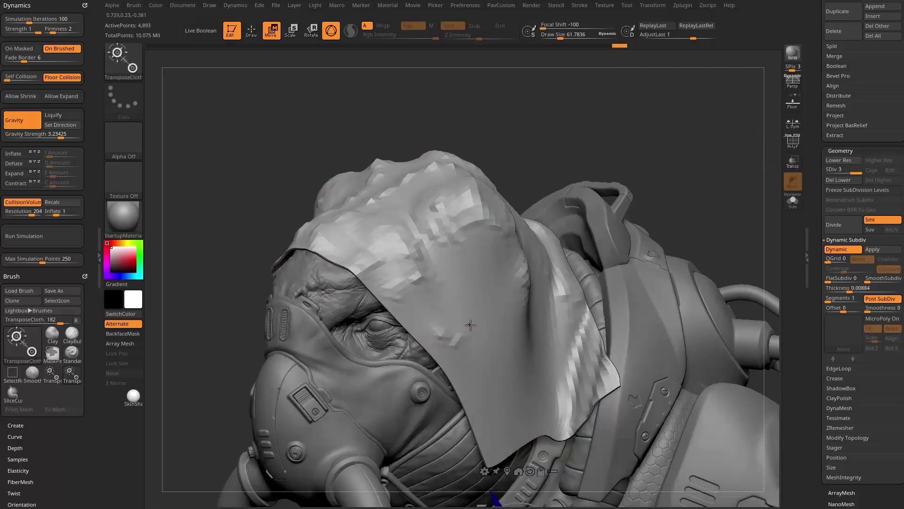
left_click(494, 298, "alt")
left_click_drag(473, 277, 465, 301)
key("ctrl+z")
mouse_move(535, 264)
left_mouse_down()
mouse_move(538, 305)
mouse_move(567, 337)
left_mouse_up()
key("ctrl+z")
key("ctrl+z")
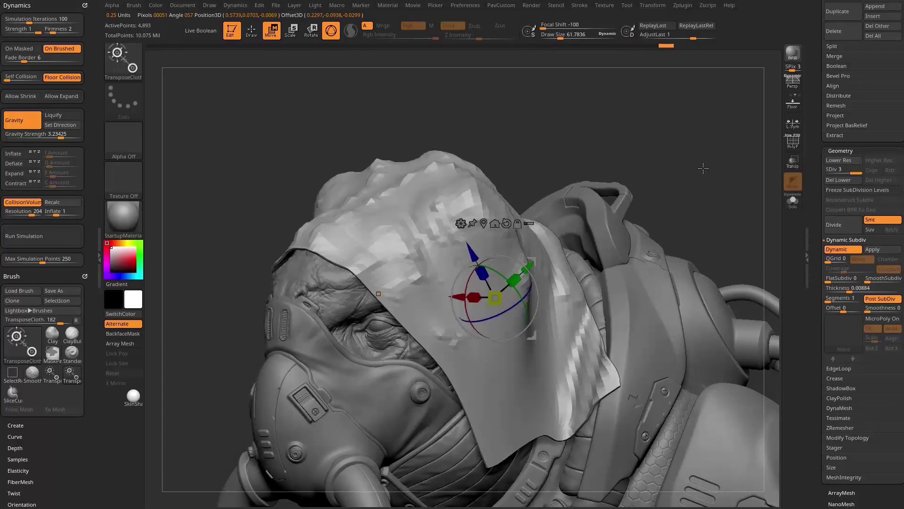
- Turn off the collision volume and sculpt raised and carved folds into the hood with the Standard brush at about size 72
key("q")
left_click_drag(708, 159, 684, 154)
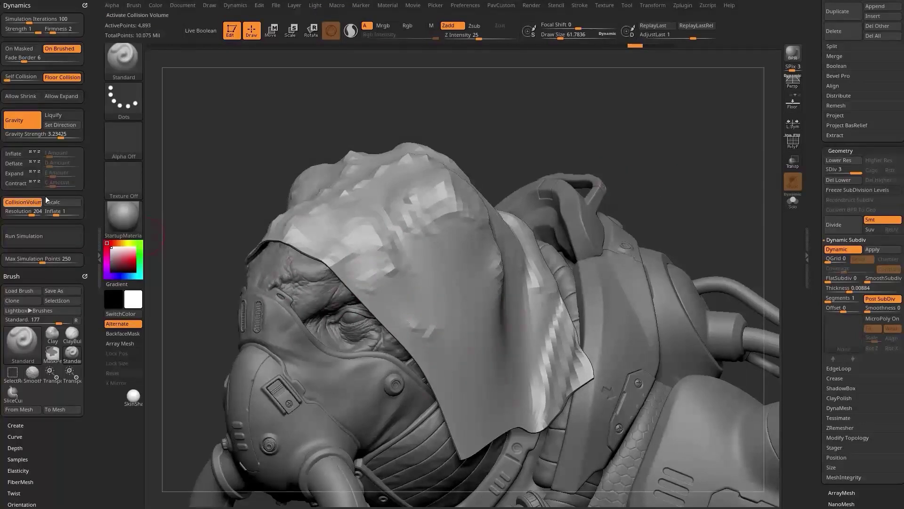
left_click_drag(623, 163, 558, 266)
key("s")
left_click_drag(445, 250, 447, 297)
left_click_drag(421, 213, 458, 273, "alt")
mouse_move(638, 145)
left_mouse_down()
mouse_move(557, 262)
mouse_move(550, 343)
left_mouse_up()
left_click_drag(576, 268, 567, 387, "alt")
mouse_move(603, 123)
left_mouse_down("alt")
mouse_move(549, 122)
mouse_move(521, 145)
mouse_move(532, 142)
left_mouse_up("alt")
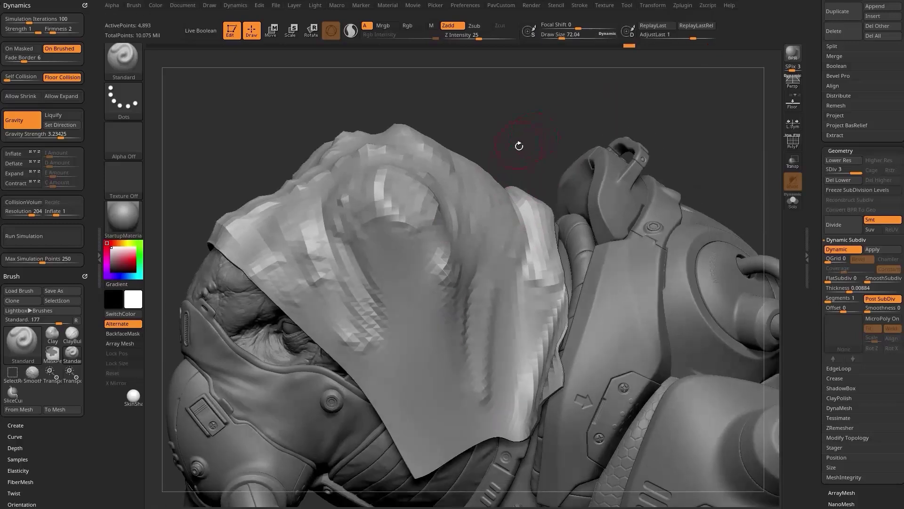
- Try pulling wrinkles into the hood's side with the ClothHook brush, undo the stroke, and reduce the draw size to about 108
key("b")
key("c")
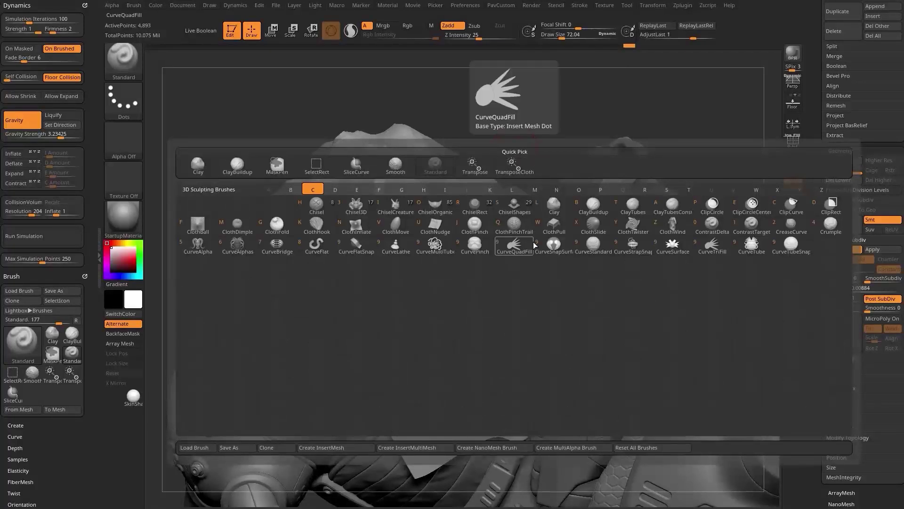
key("k")
left_click_drag(461, 321, 478, 257)
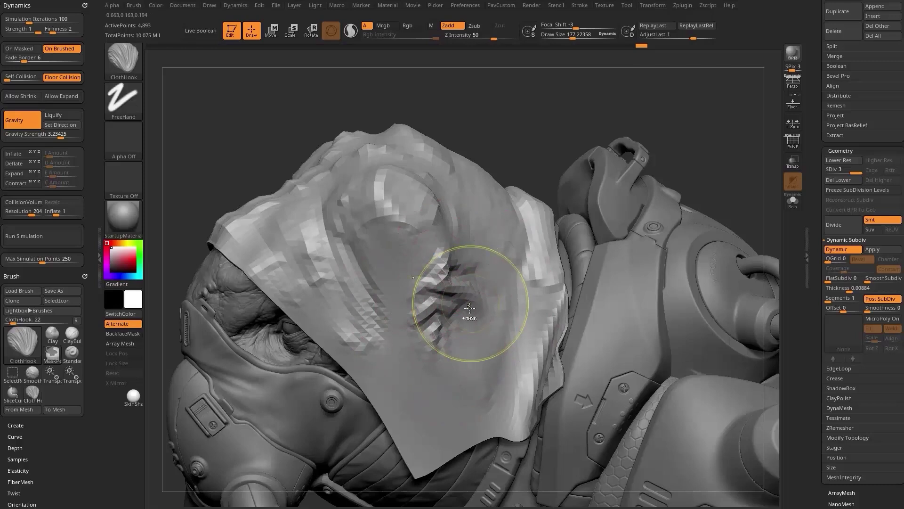
key("ctrl+z")
key("s")
left_click_drag(473, 311, 466, 311)
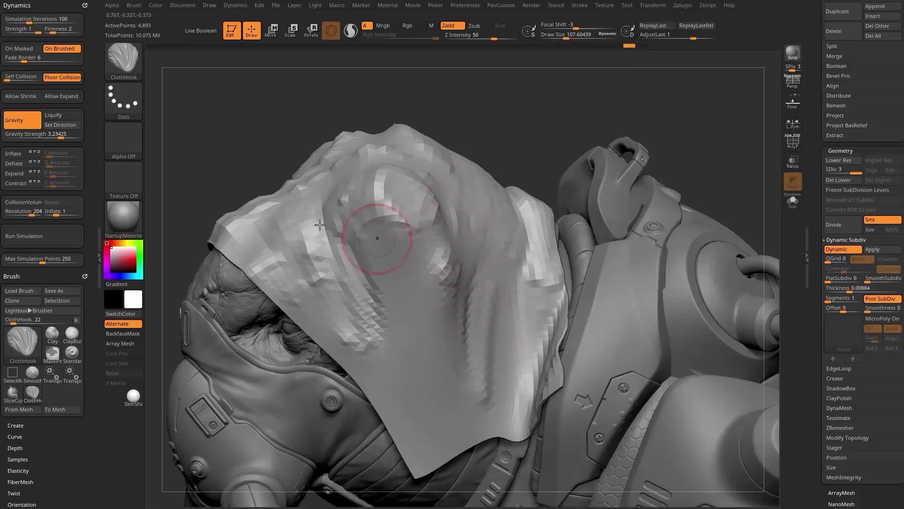
- Switch to the Pinch brush and set its elasticity simulation iterations to 100
left_click_drag(13, 470, 13, 243)
left_click(14, 243)
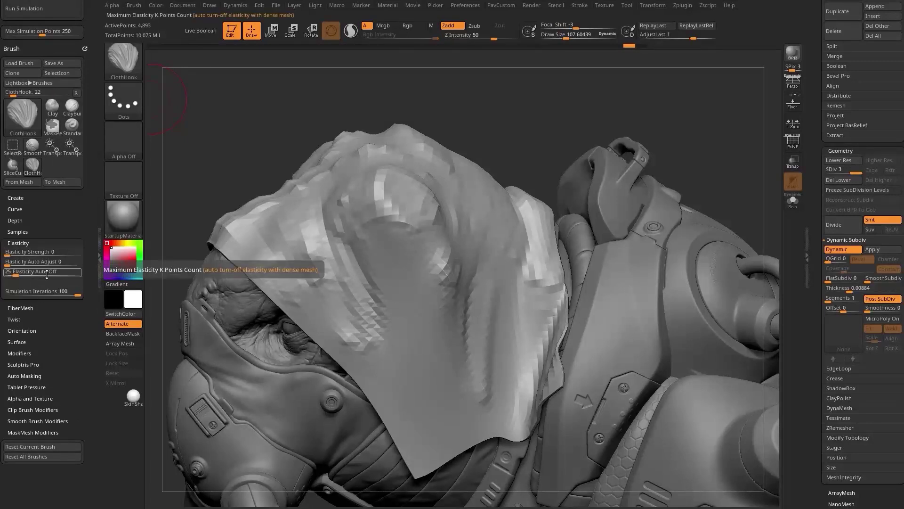
key("b")
key("p")
key("i")
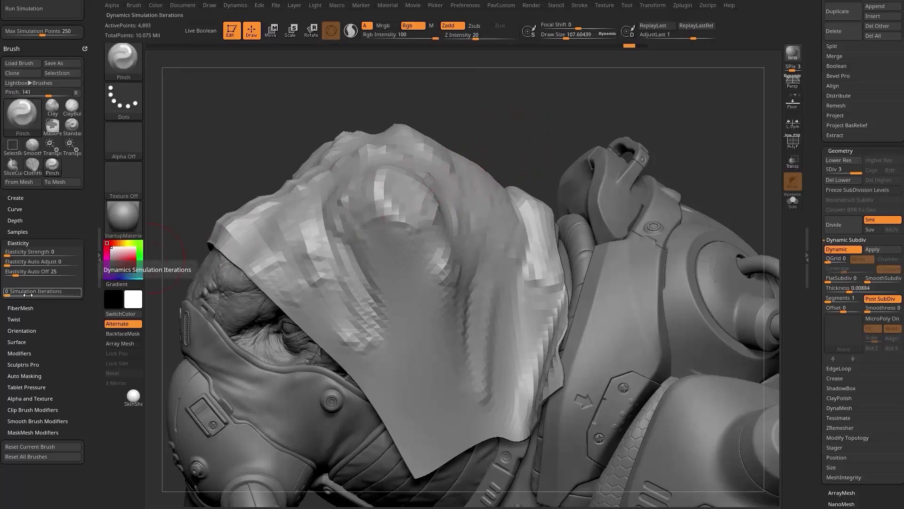
left_click_drag(23, 293, 81, 293)
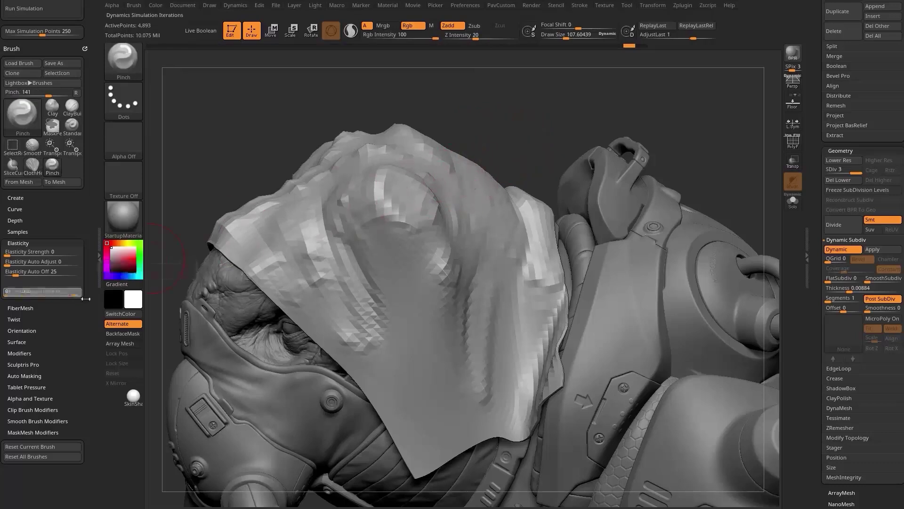
- Pinch the long folds on the hood's side, using a draw size of about 130
left_click_drag(356, 273, 370, 341)
left_click_drag(472, 282, 484, 393)
left_click_drag(493, 153, 509, 164)
key("s")
left_click_drag(476, 302, 474, 301)
left_click_drag(430, 262, 458, 362)
left_click_drag(518, 145, 558, 150)
mouse_move(464, 110)
left_mouse_down()
mouse_move(487, 113)
mouse_move(676, 280)
left_mouse_up()
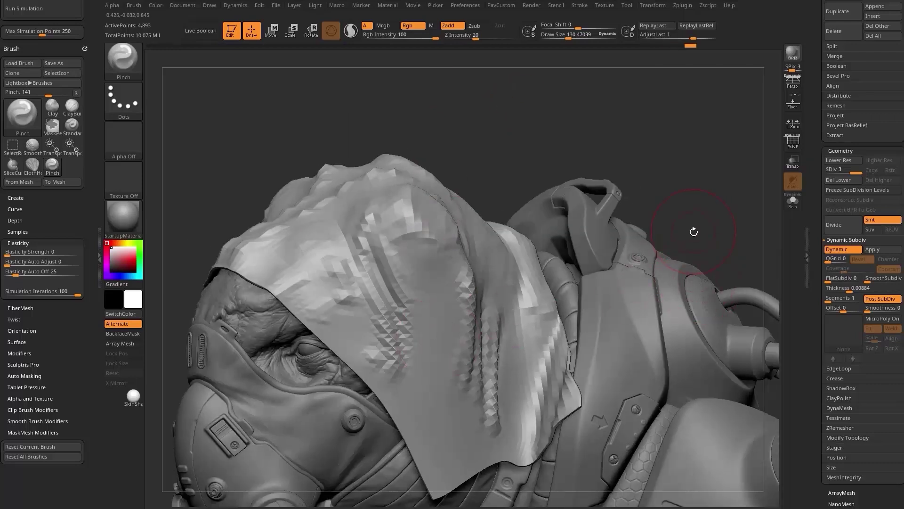
- Subdivide the cloth to level 4 and pinch the folds further at about size 121, undoing the last stroke
key("ctrl+d")
left_click_drag(463, 170, 494, 174)
left_click_drag(400, 260, 426, 313)
key("s")
left_click_drag(473, 286, 460, 362)
key("ctrl+z")
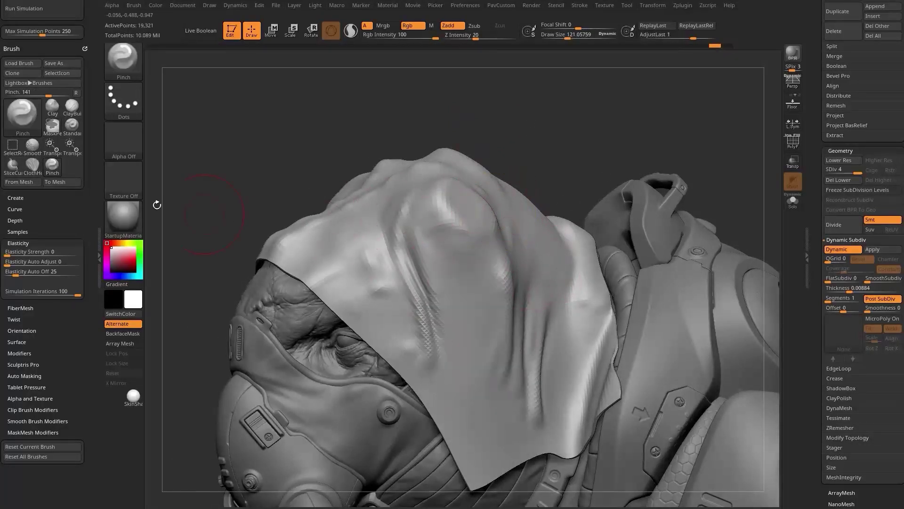
- Set the cloth's dynamic thickness to 0 and lower it to subdivision level 2 with the polyframe shown
scroll(83, 158, "up", 5)
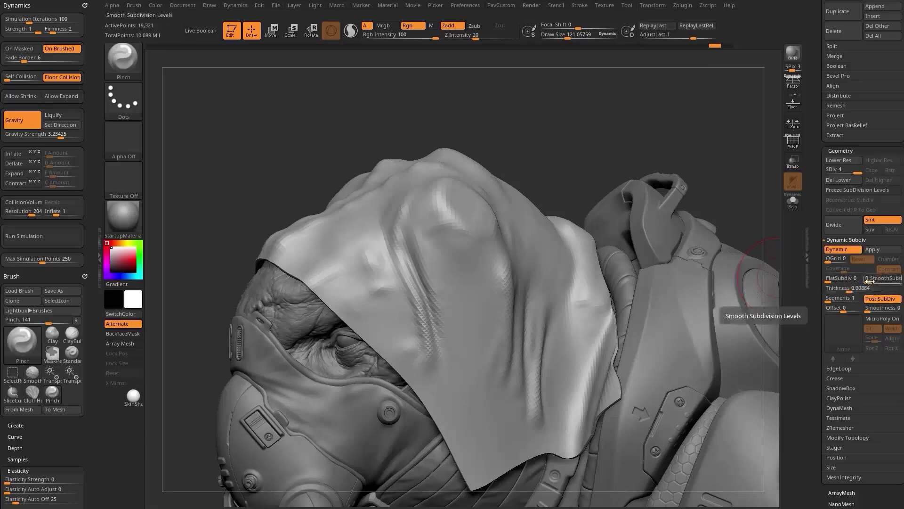
left_click_drag(848, 288, 841, 293)
left_click_drag(710, 186, 753, 163)
mouse_move(838, 170)
left_mouse_down()
mouse_move(827, 172)
mouse_move(847, 172)
mouse_move(838, 172)
left_mouse_up()
key("shift+f")
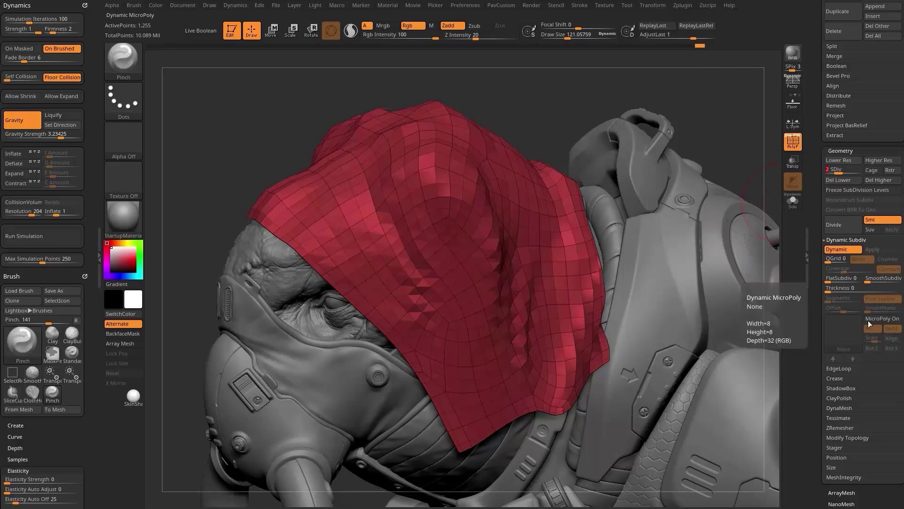
- Enable MicroPoly on the cloth with the Chain Link pattern to turn the hood into chainmail
left_click(886, 320)
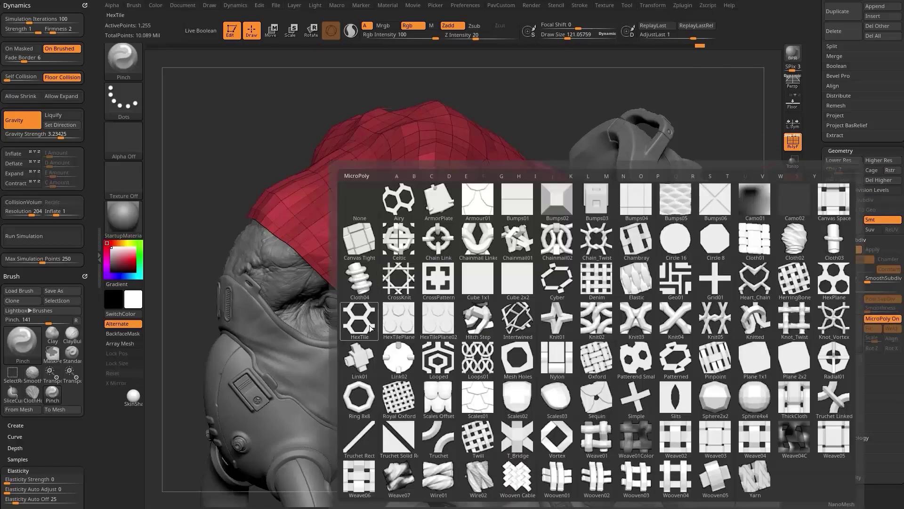
left_click(438, 240)
mouse_move(656, 161)
left_mouse_down()
mouse_move(716, 147)
mouse_move(697, 175)
mouse_move(686, 141)
mouse_move(640, 148)
mouse_move(702, 145)
mouse_move(700, 227)
left_mouse_up()
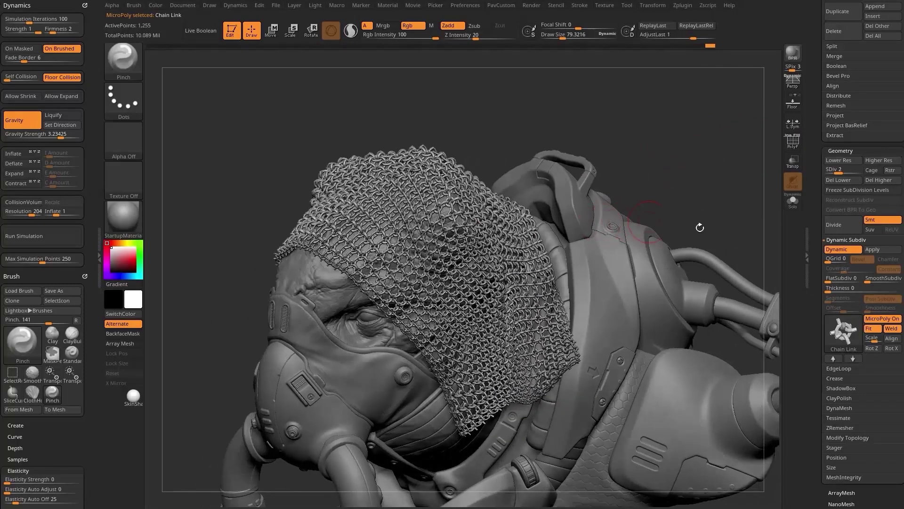
- Try to move the chainmail hood with the TransposeCloth brush and undo the move
mouse_move(676, 196)
left_mouse_down()
mouse_move(678, 144)
mouse_move(686, 149)
left_mouse_up()
key("w")
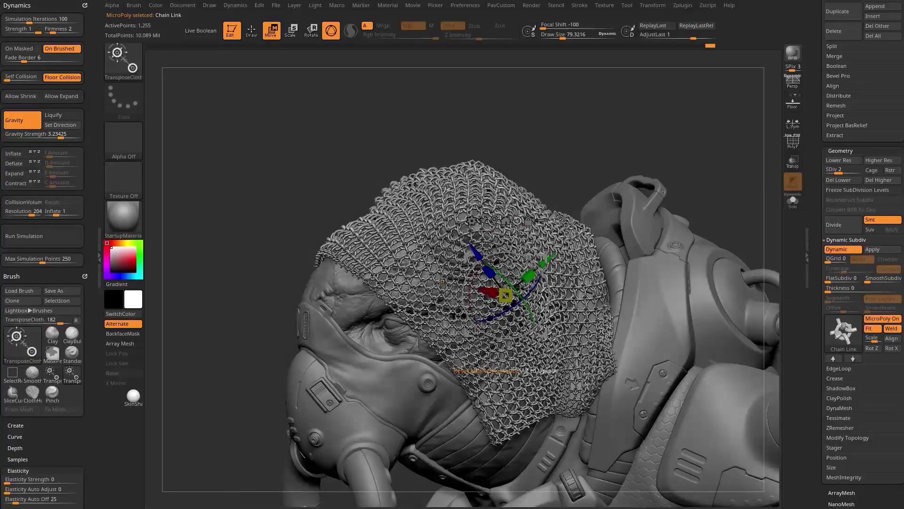
left_click_drag(546, 251, 529, 230)
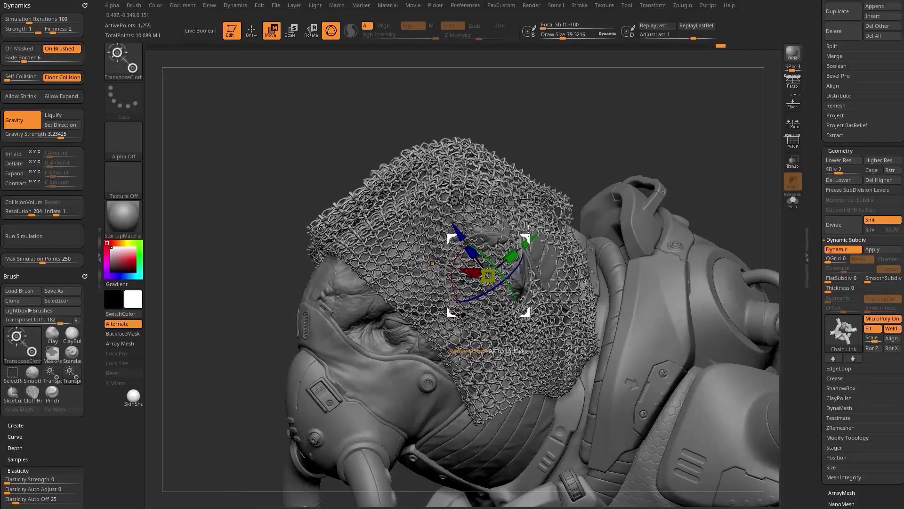
key("ctrl+z")
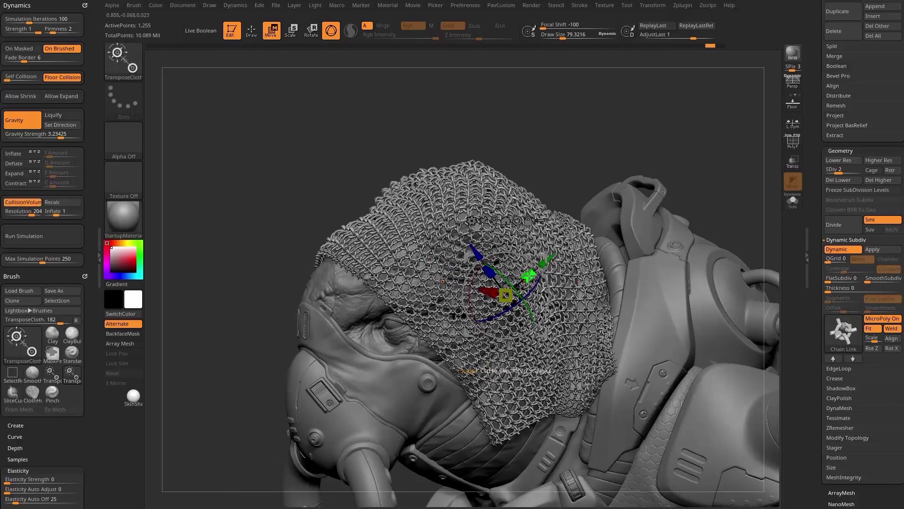
- Turn on Collision Volume and pull the chainmail hood down over the creature's face with the TransposeCloth brush
left_click_drag(484, 255, 533, 288)
left_click_drag(520, 361, 517, 326)
left_click_drag(534, 288, 577, 317)
left_click_drag(588, 181, 609, 173)
key("q")
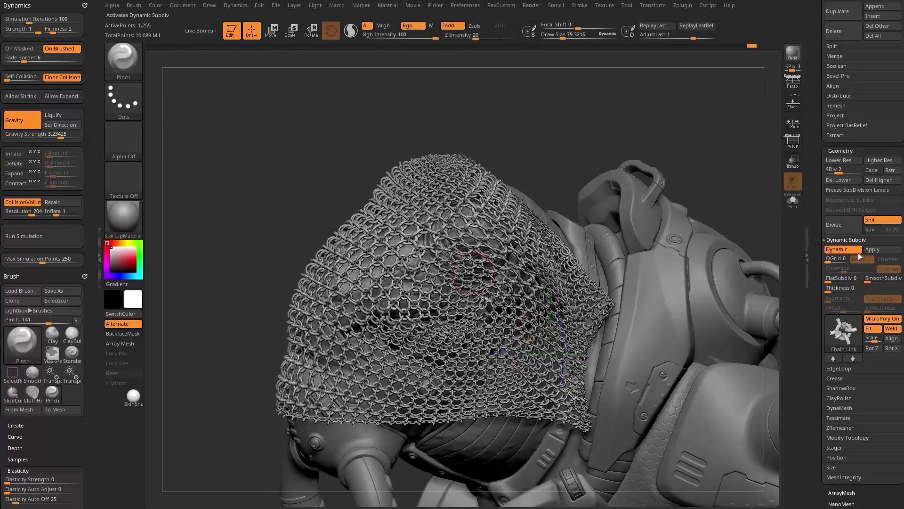
- Turn off dynamic subdivision with the polyframe shown and pull the cloth back toward the neck with the TransposeCloth brush
left_click(840, 250)
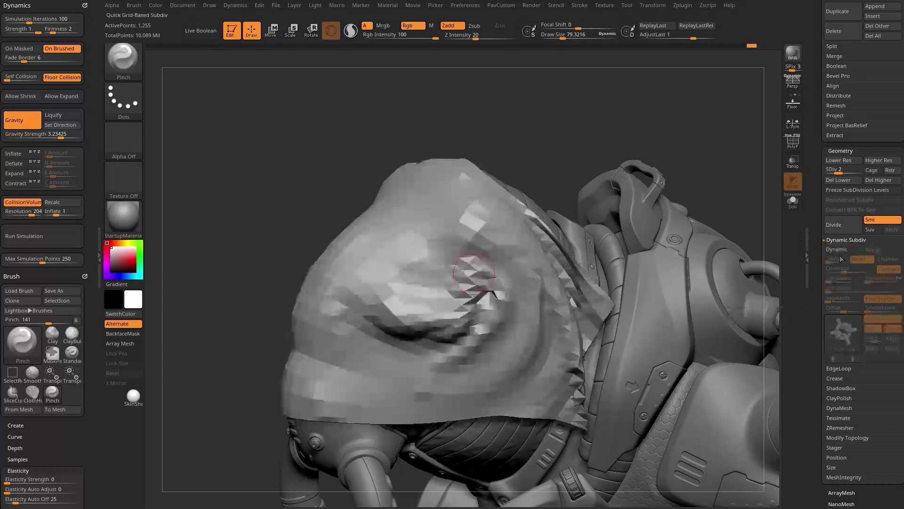
left_click(784, 142)
mouse_move(602, 122)
left_mouse_down()
mouse_move(565, 137)
mouse_move(494, 256)
left_mouse_up()
key("w")
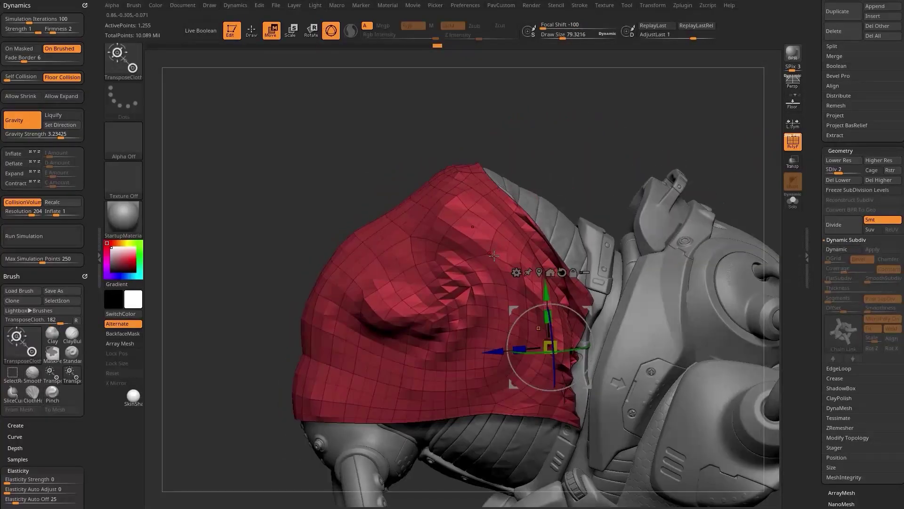
left_click_drag(587, 306, 615, 315)
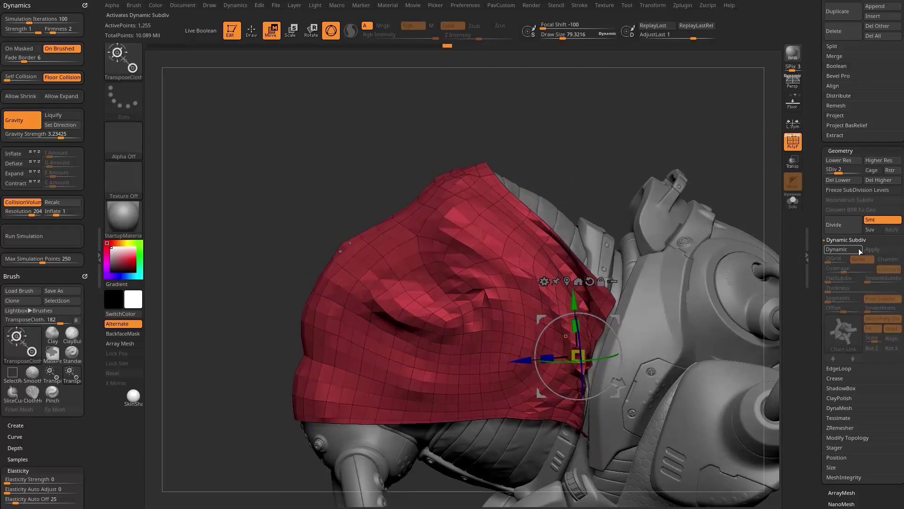
- Turn dynamic subdivision back on for the cloth and hide the polyframe to show plain chainmail
left_click(843, 250)
key("q")
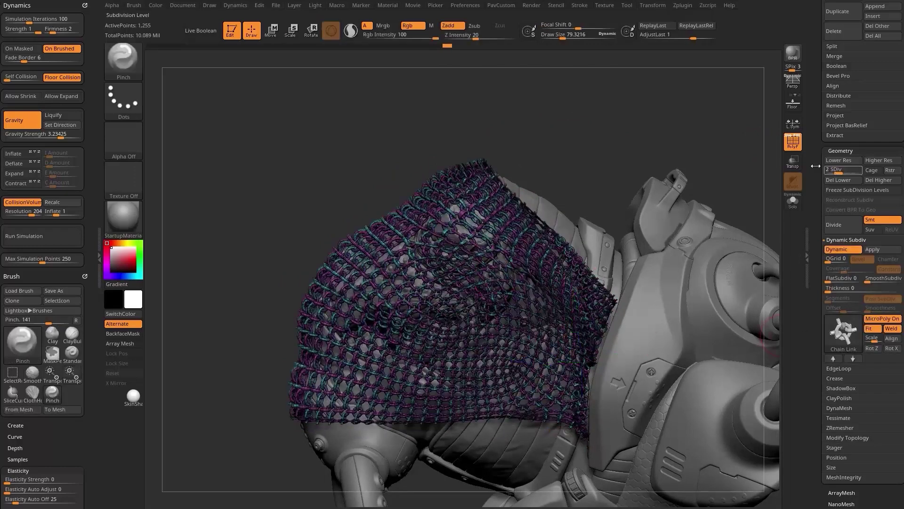
key("shift+f")
- Shift and fold the chainmail hood around the head from several angles with the TransposeCloth brush
mouse_move(699, 126)
left_mouse_down()
mouse_move(716, 126)
mouse_move(650, 150)
left_mouse_up()
key("w")
left_click_drag(554, 352, 564, 350)
left_click_drag(661, 162, 700, 150)
left_click(567, 282)
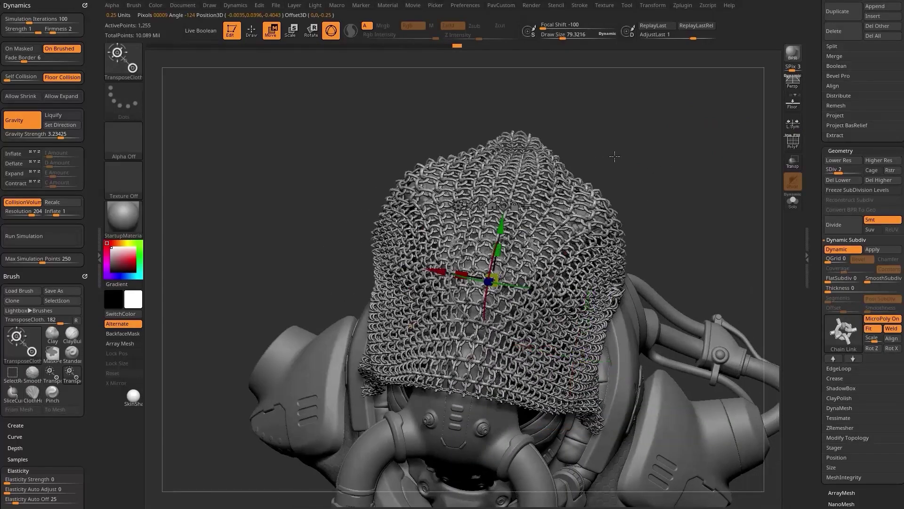
left_click_drag(614, 156, 567, 161)
left_click_drag(462, 271, 483, 253)
left_click_drag(586, 126, 635, 128)
left_click_drag(465, 279, 461, 278)
left_click_drag(512, 124, 445, 137)
left_click_drag(492, 280, 504, 282)
mouse_move(612, 128)
left_mouse_down()
mouse_move(565, 146)
mouse_move(590, 125)
mouse_move(555, 230)
left_mouse_up()
key("q")
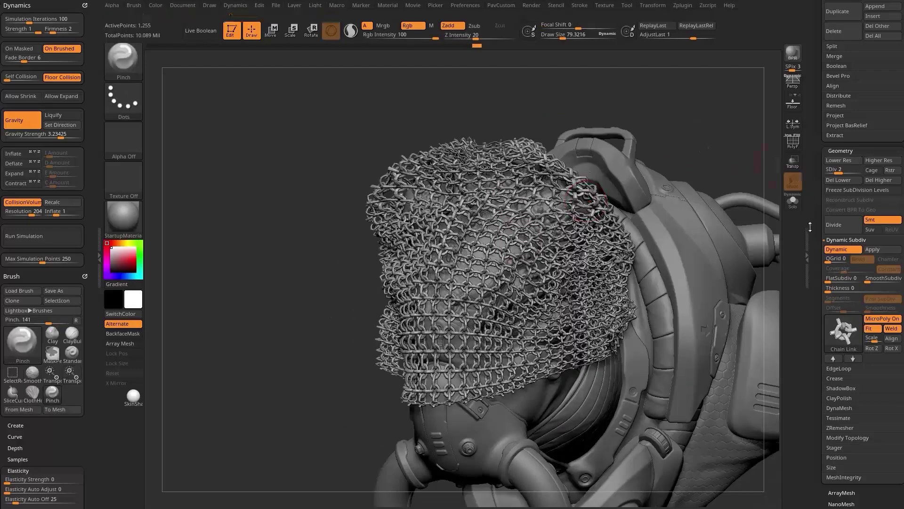
- Raise the cloth to subdivision level 3 for a finer chainmail pattern
left_click_drag(697, 130, 677, 143)
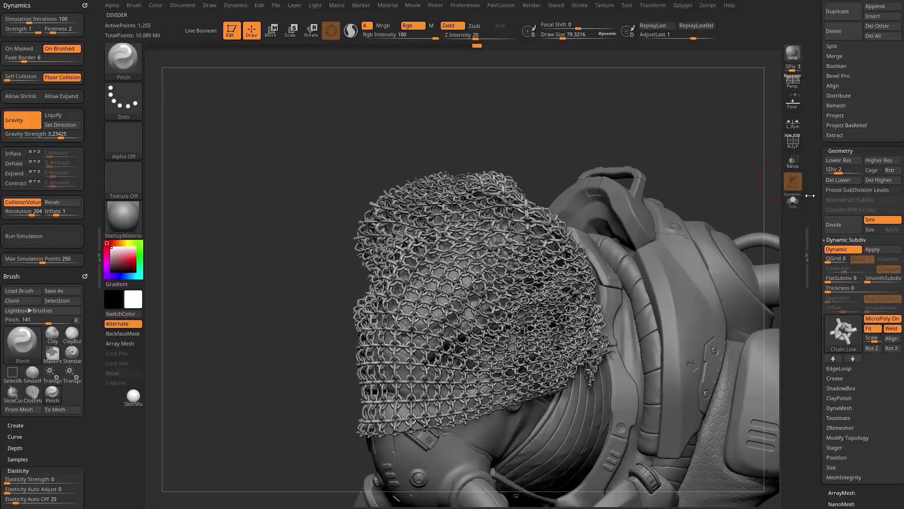
left_click(846, 171)
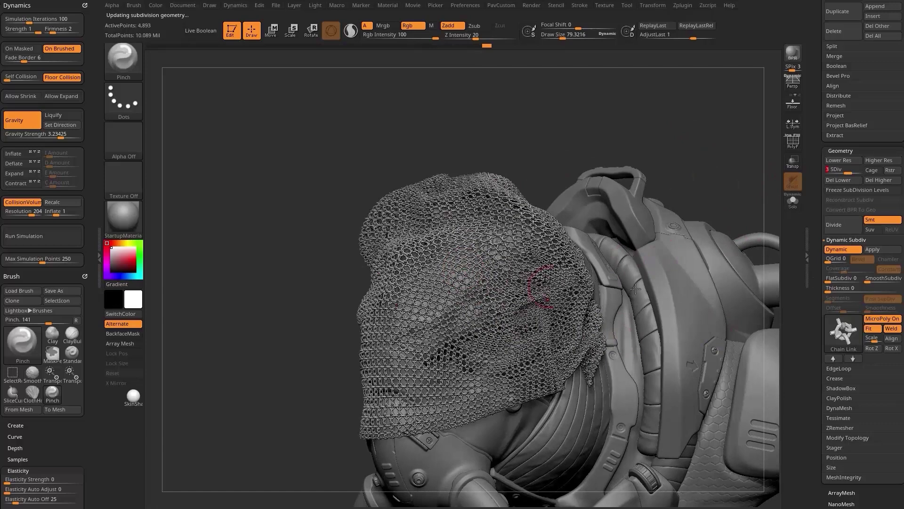
left_click_drag(688, 148, 715, 163)
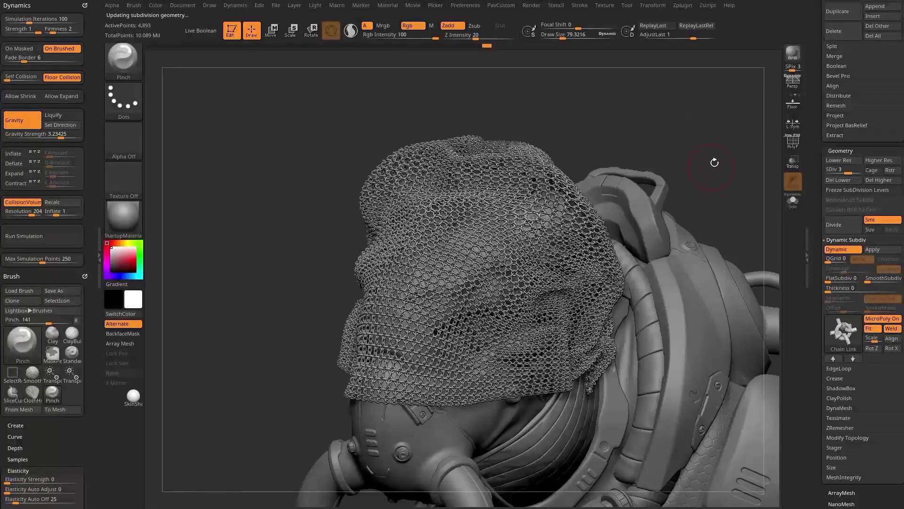
- Change the cloth's MicroPoly pattern to Wooven04
left_click(838, 333)
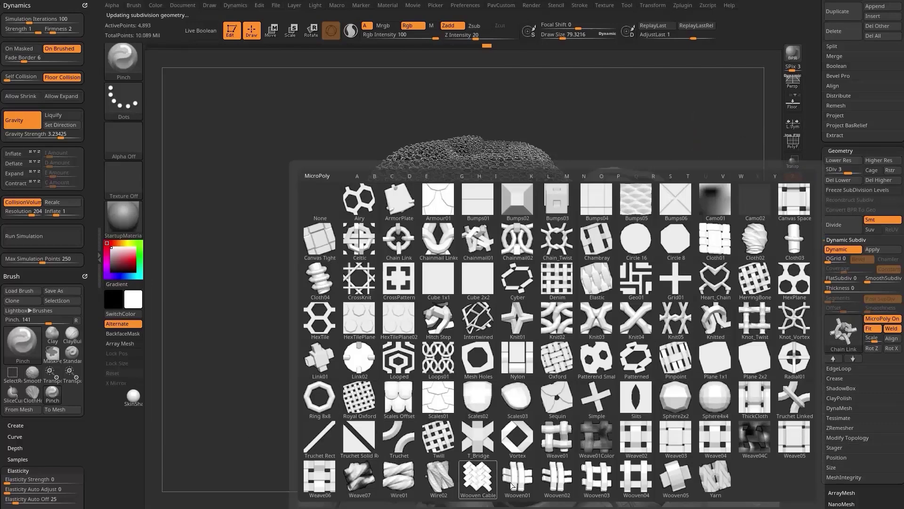
left_click(631, 485)
right_click_drag(552, 206, 615, 239)
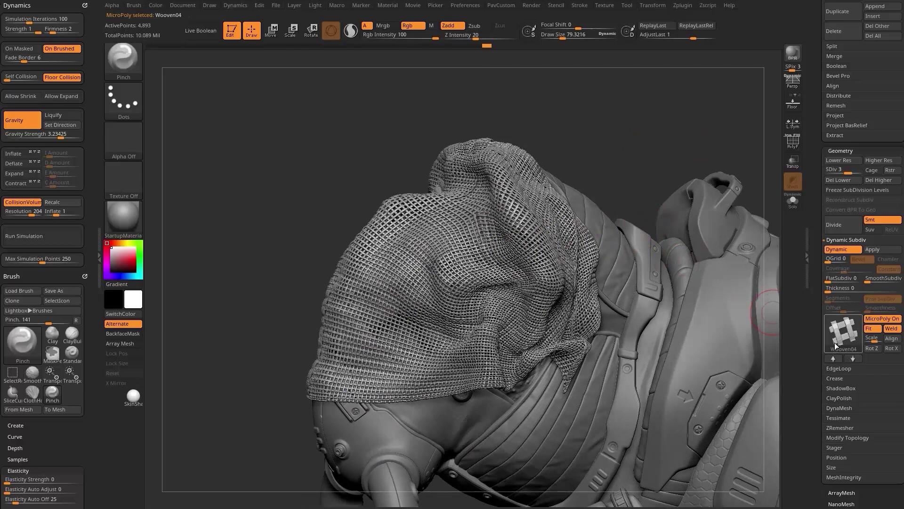
mouse_move(836, 347)
- Reposition the woven hood over the head with the TransposeCloth brush
right_click_drag(631, 139, 654, 137)
key("w")
left_click_drag(515, 247, 530, 306)
key("q")
- Examine the woven hood and its drape from both sides of the creature's head
mouse_move(645, 212)
right_mouse_down()
mouse_move(630, 179)
mouse_move(668, 198)
mouse_move(660, 188)
right_mouse_up()
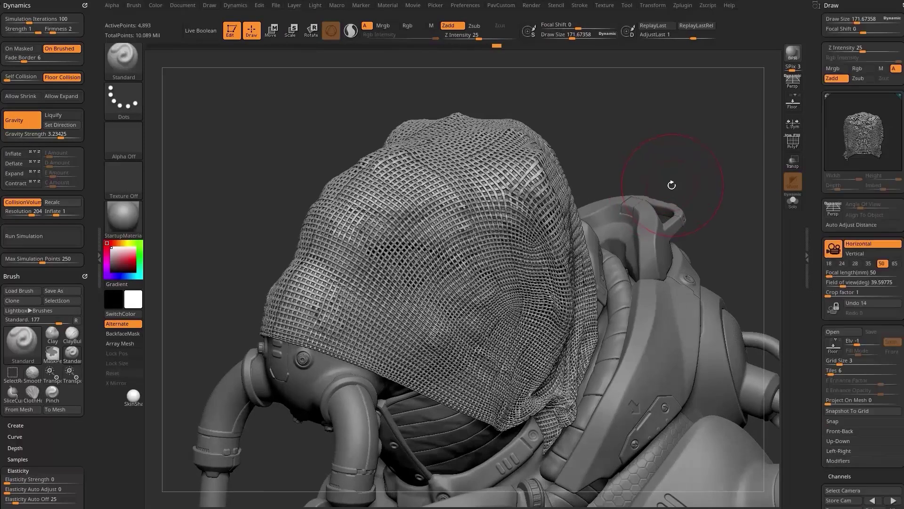
right_click_drag(672, 186, 662, 167)
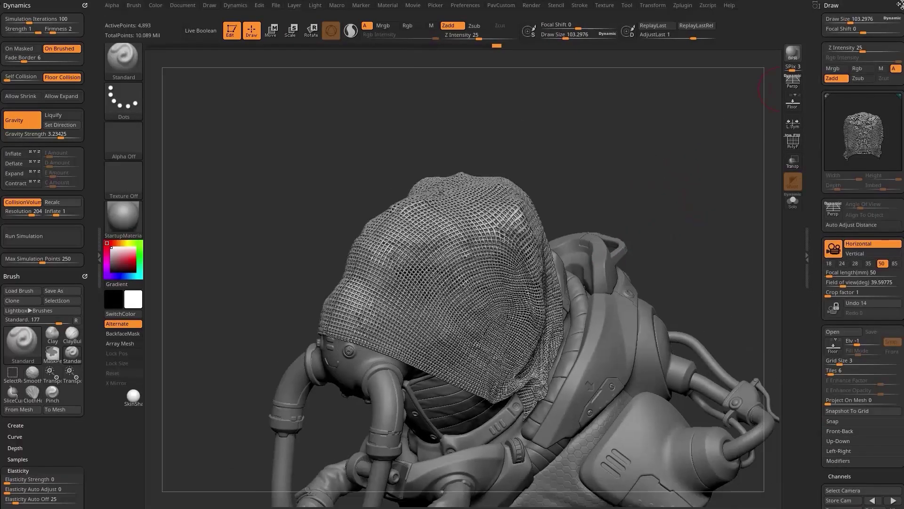
left_click(899, 5)
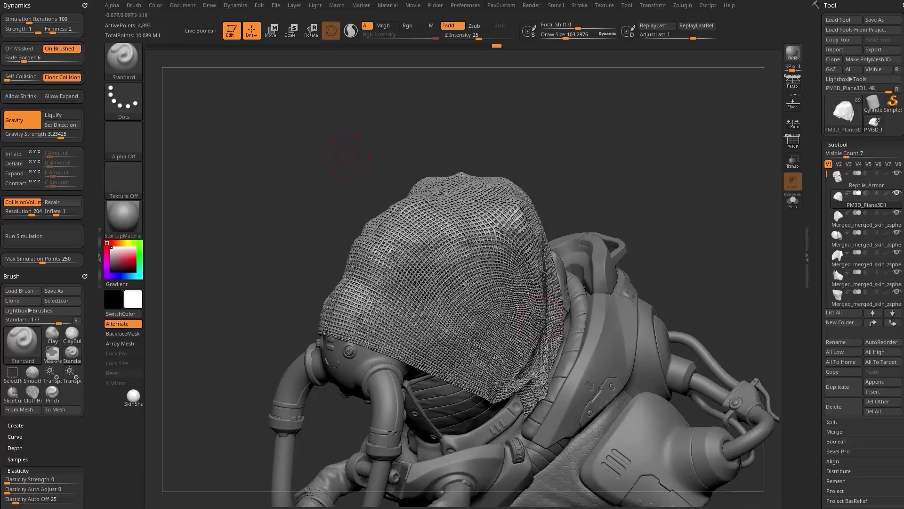
right_click_drag(538, 249, 513, 311)
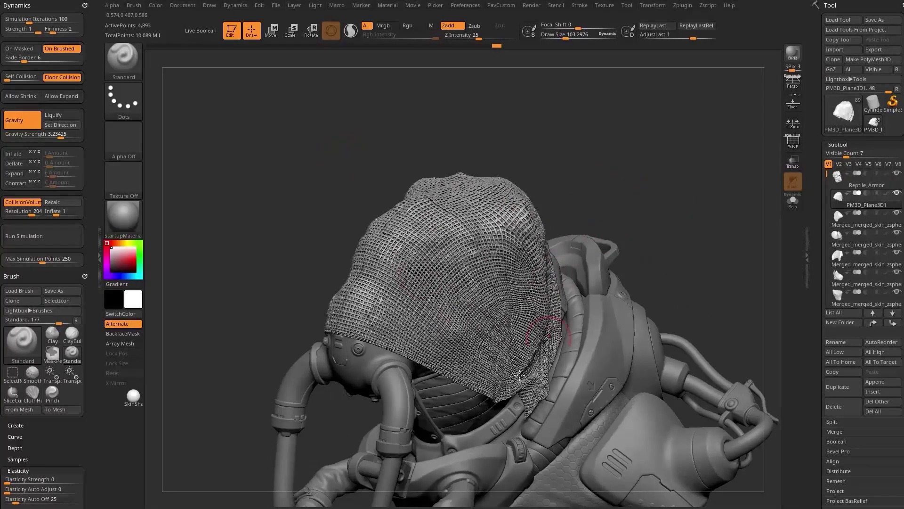
right_click_drag(649, 203, 640, 219)
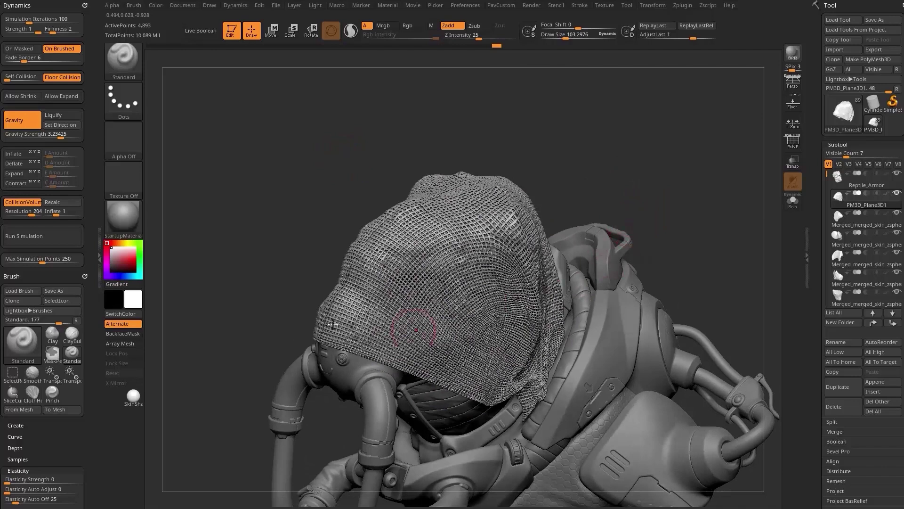
mouse_move(574, 171)
right_mouse_down()
mouse_move(716, 161)
mouse_move(651, 186)
right_mouse_up()
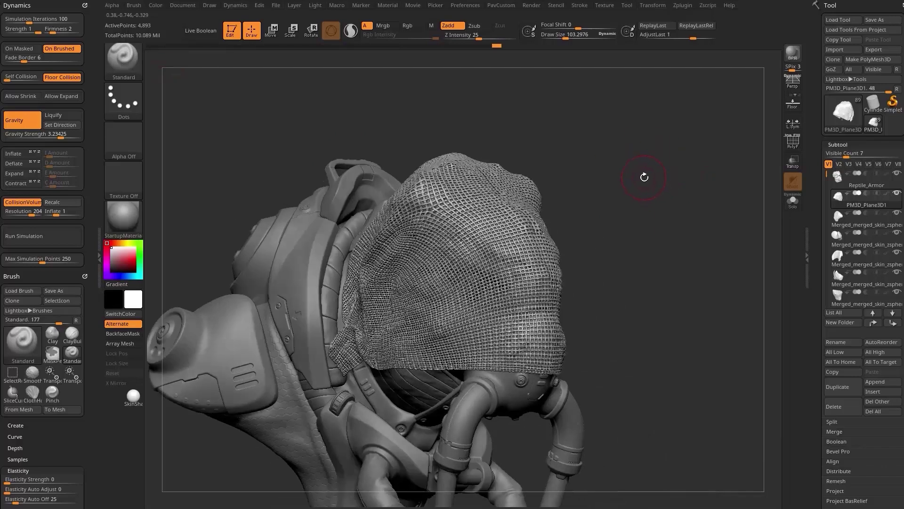
left_click_drag(667, 179, 615, 166)
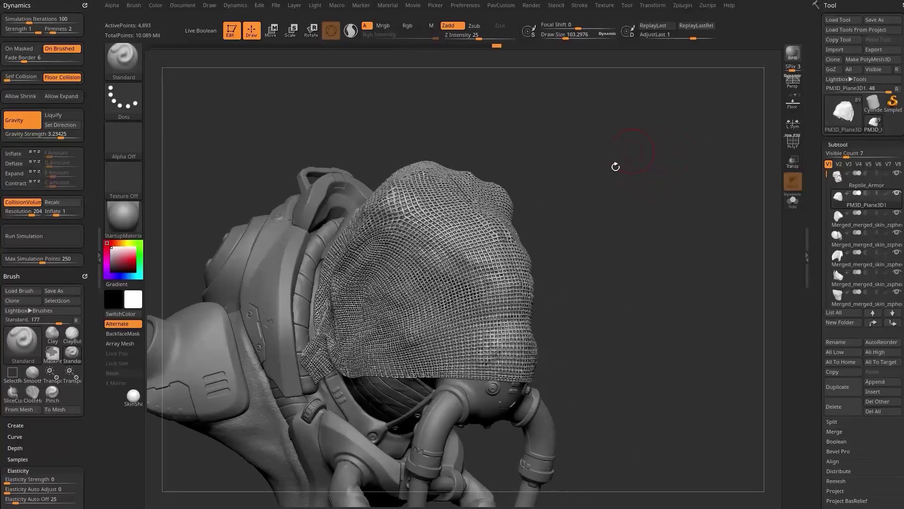
left_click_drag(610, 217, 660, 194)
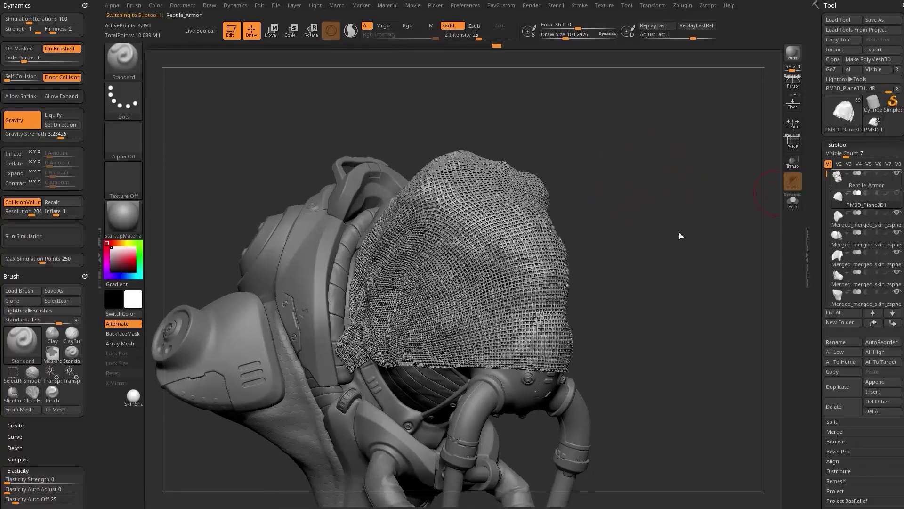
- Hide the PM3D_Plane3D1 cloth and isolate the Reptile_Armor subtool with Solo at subdivision level 3
key("s")
left_click_drag(636, 240, 620, 232)
mouse_move(716, 238)
left_mouse_down("alt")
mouse_move(670, 224)
mouse_move(666, 240)
mouse_move(753, 220)
left_mouse_up("alt")
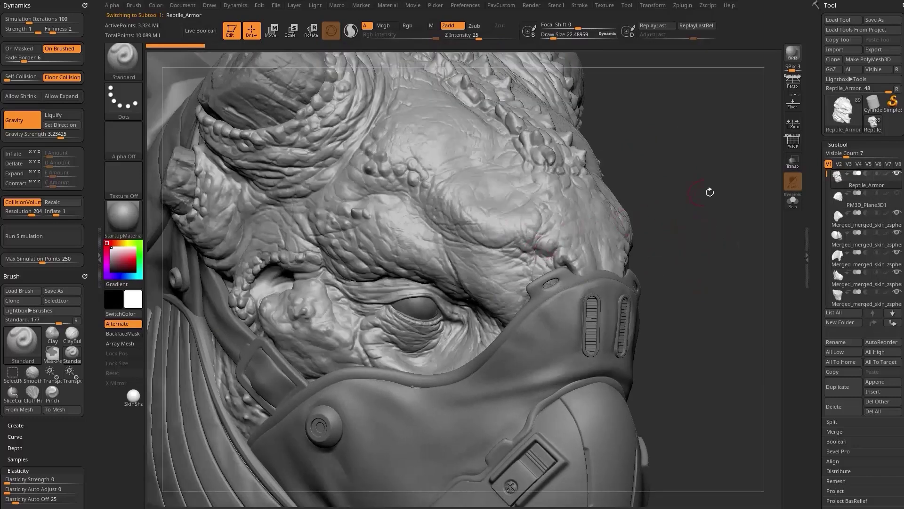
left_click_drag(710, 192, 723, 183, "alt")
left_click(793, 202)
left_click_drag(719, 234, 722, 254, "alt")
left_click_drag(712, 211, 713, 173, "alt")
left_click_drag(814, 274, 833, 194)
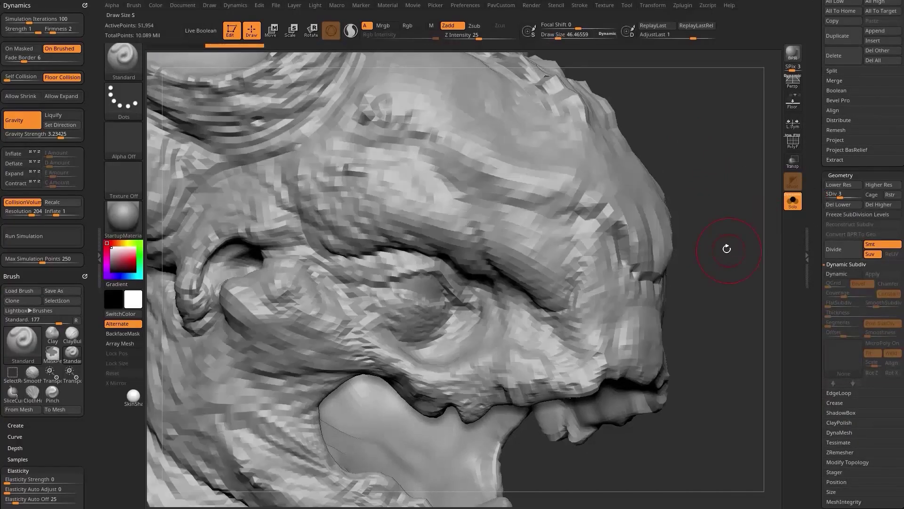
- Select the Pinch brush with a draw size of about 36 and pinch the skin around the creature's eye
key("b")
key("p")
key("i")
left_click_drag(729, 243, 702, 240)
key("s")
left_click_drag(422, 306, 418, 305)
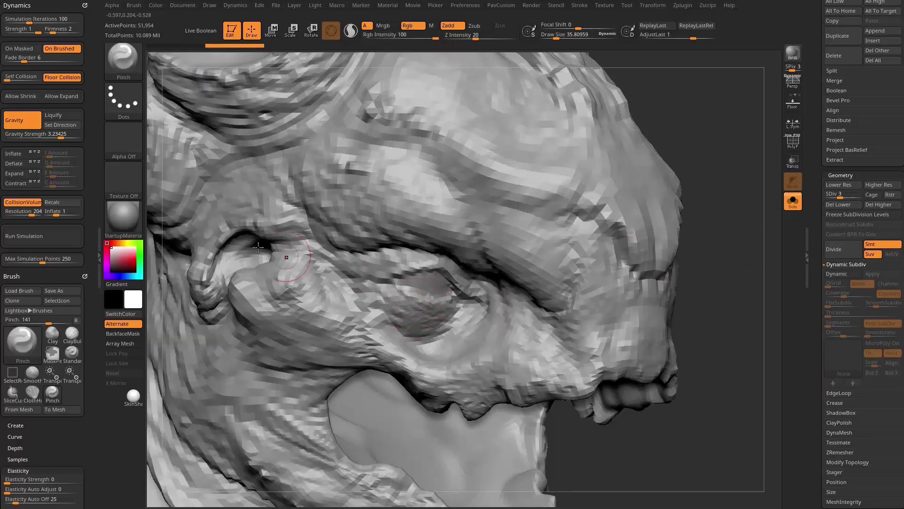
left_click_drag(53, 442, 55, 376)
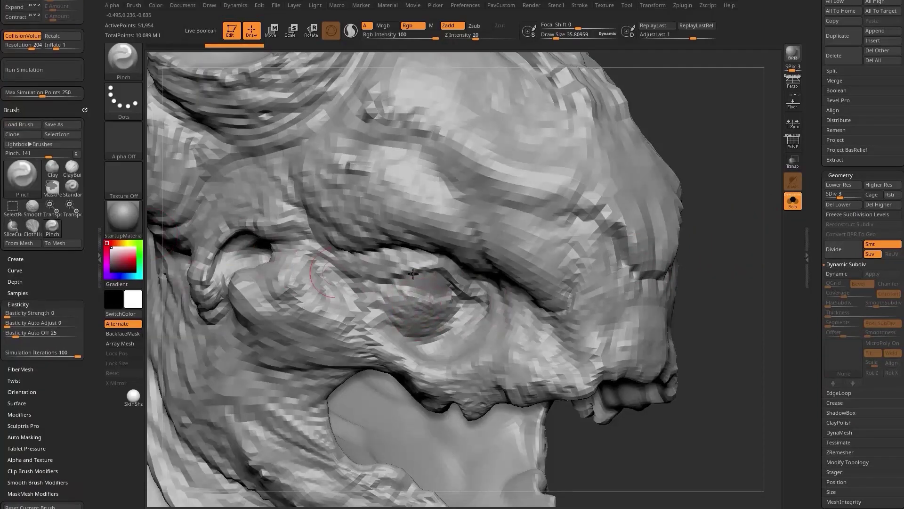
left_click_drag(402, 322, 419, 320)
- Turn off Collision Volume and raise the head mesh to subdivision level 4
scroll(418, 320, "down", 4)
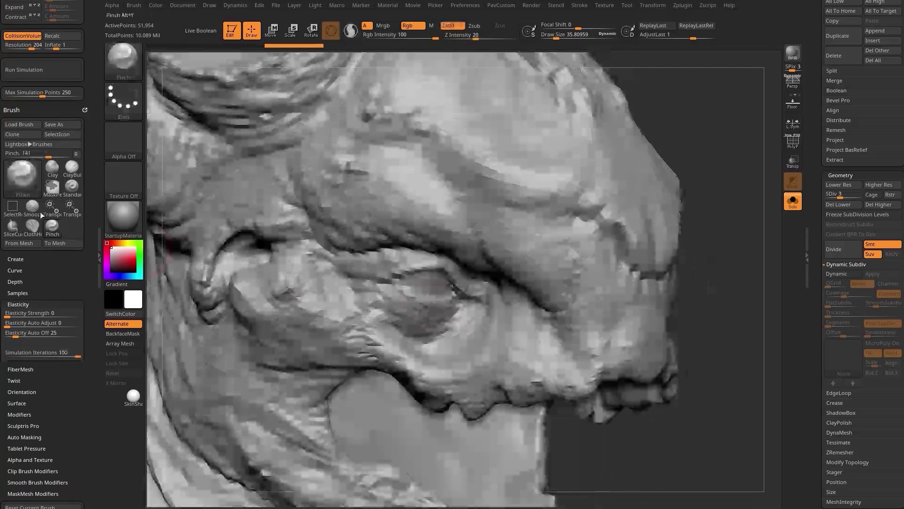
left_click(23, 38)
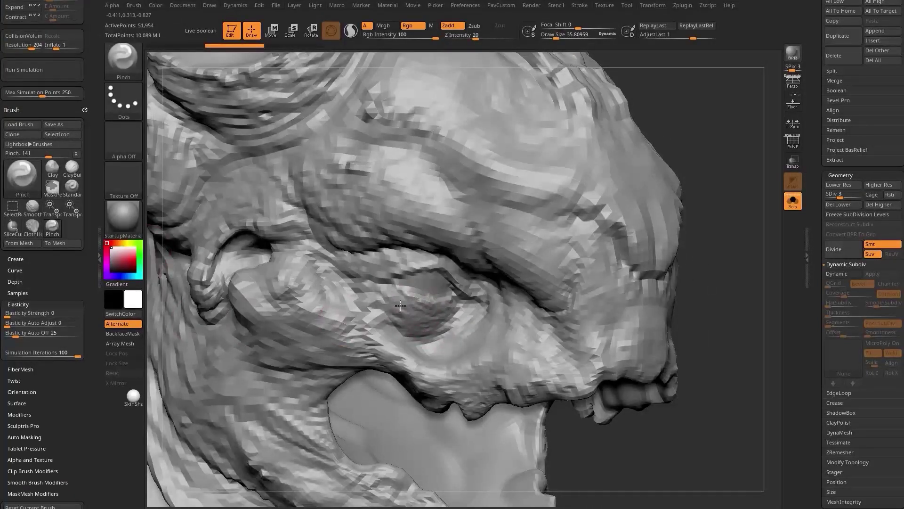
key("b")
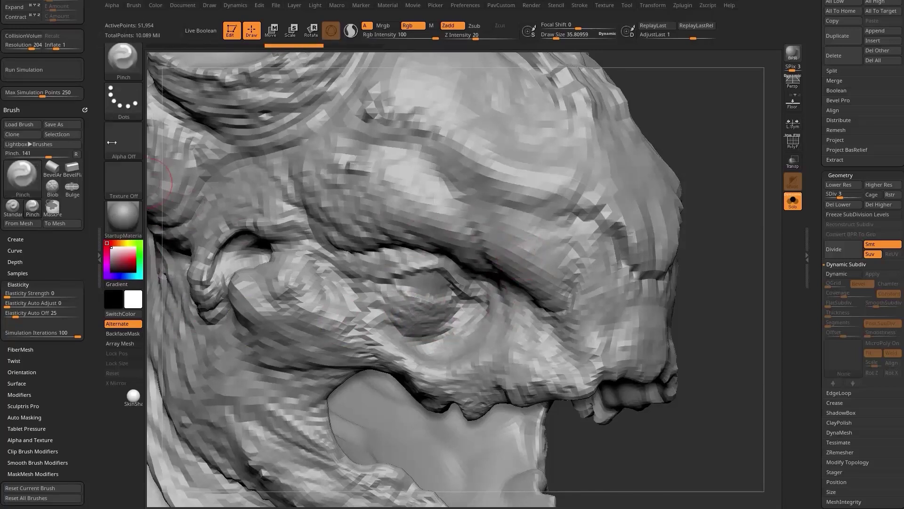
left_click_drag(842, 194, 845, 195)
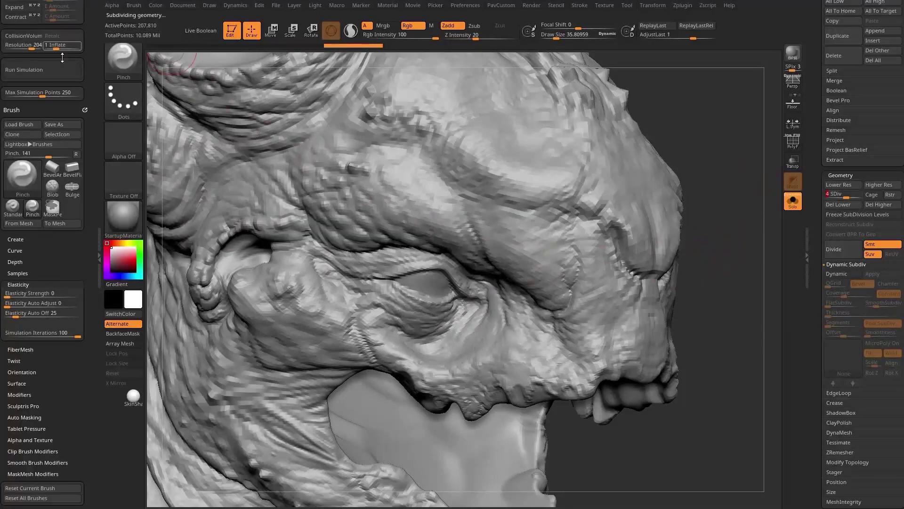
left_click_drag(83, 99, 81, 334)
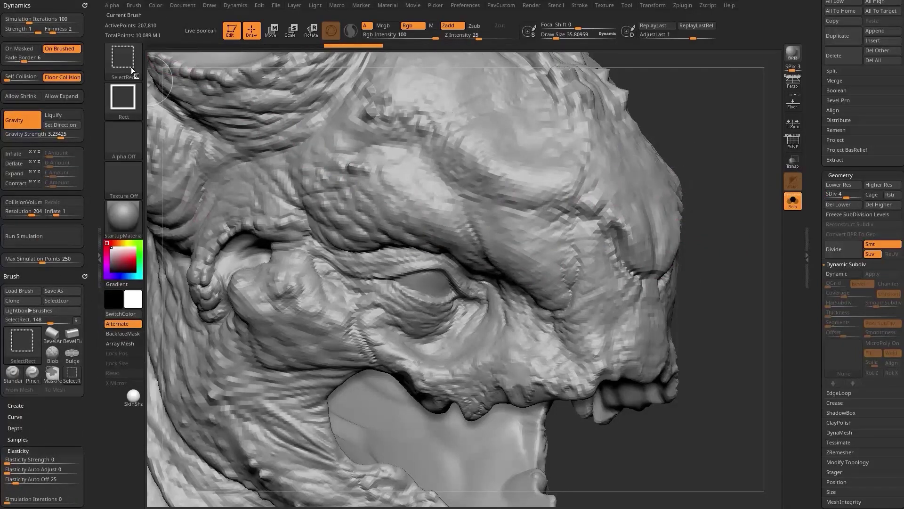
- Isolate the area around the creature's eye with the SelectLasso brush
left_click(131, 67, "ctrl+shift")
left_click(531, 112, "ctrl+shift")
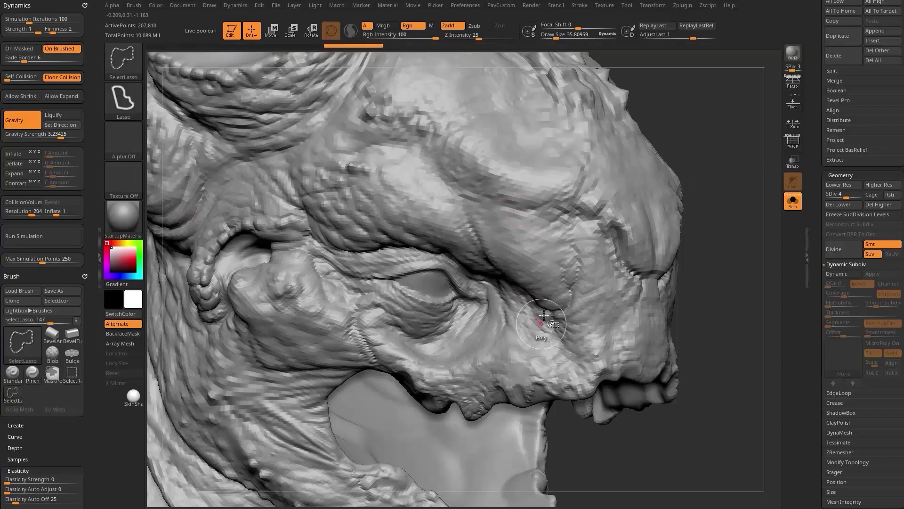
left_click_drag(539, 313, 532, 326, "ctrl+shift")
left_click_drag(708, 246, 683, 255)
- Pinch and smooth the skin folds below the isolated eye, and show the whole head again
mouse_move(417, 321)
left_mouse_down()
mouse_move(454, 307)
mouse_move(414, 322)
mouse_move(398, 315)
left_mouse_up()
mouse_move(398, 316)
left_mouse_down("shift")
mouse_move(459, 311)
mouse_move(406, 265)
mouse_move(390, 268)
left_mouse_up("shift")
left_click_drag(401, 304, 454, 327)
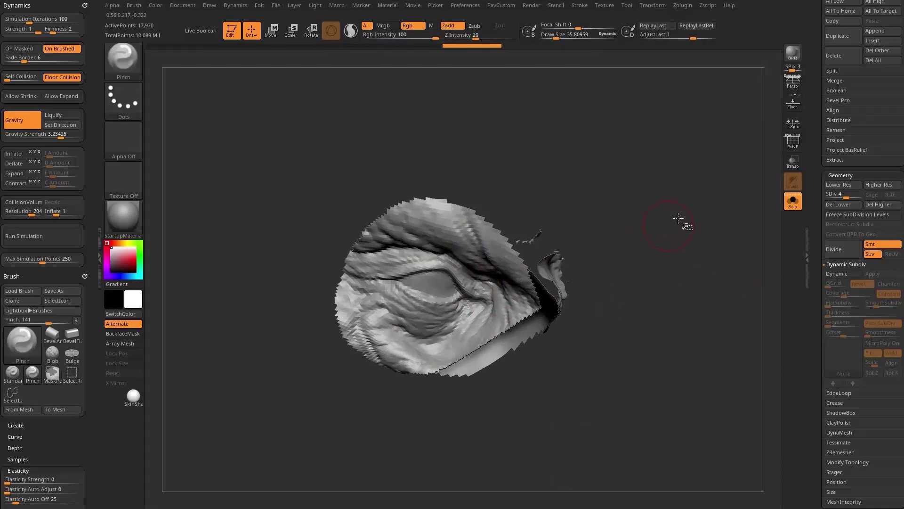
left_click(678, 218, "ctrl+shift")
left_click_drag(748, 246, 743, 259)
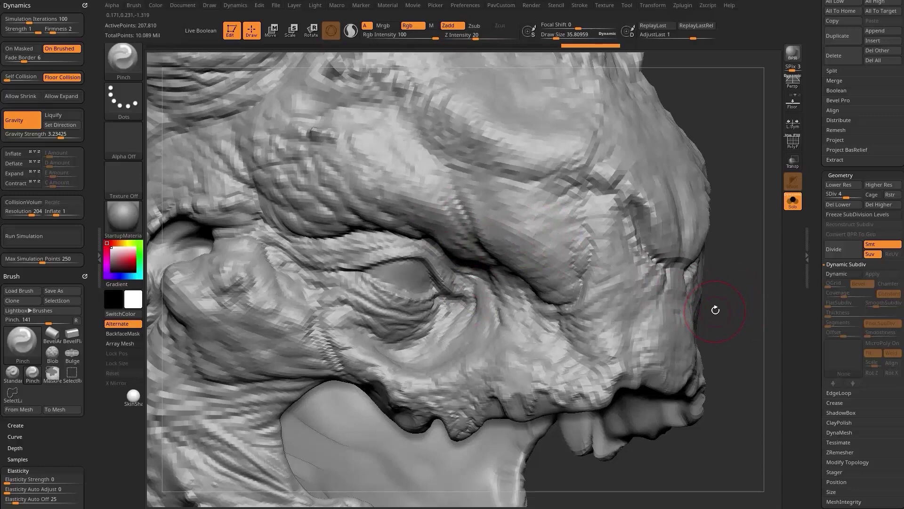
- Select the ClothHook brush and adjust its draw size for work on the creature's face
key("b")
key("c")
key("h")
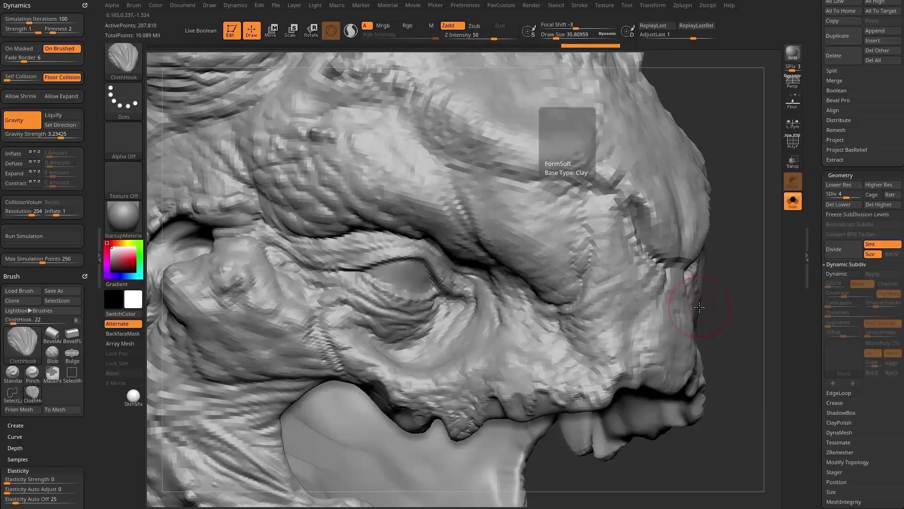
mouse_move(731, 301)
left_mouse_down()
mouse_move(737, 284)
mouse_move(718, 301)
left_mouse_up()
key("s")
- Try pulling the skin between the eye and the nostril into folds with ClothHook at a draw size of about 87
mouse_move(474, 260)
left_mouse_down()
mouse_move(481, 261)
mouse_move(492, 221)
mouse_move(372, 287)
mouse_move(504, 219)
mouse_move(554, 294)
left_mouse_up()
key("ctrl+z")
key("s")
left_click_drag(483, 317, 479, 316)
mouse_move(492, 277)
left_mouse_down()
mouse_move(476, 264)
mouse_move(507, 282)
left_mouse_up()
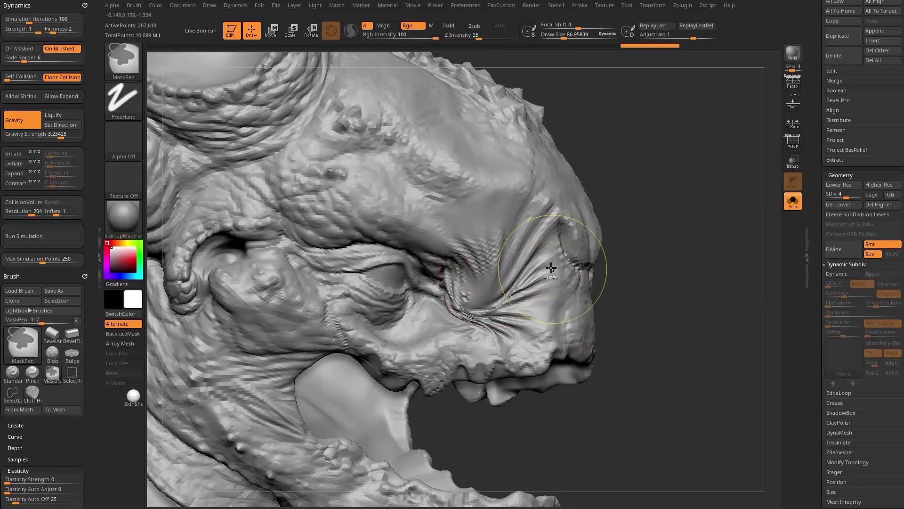
key("ctrl+z")
- Try a smaller ClothHook pull on the snout in front of the eye at a draw size of about 46
mouse_move(469, 242)
left_mouse_down()
mouse_move(471, 231)
mouse_move(494, 252)
left_mouse_up()
key("s")
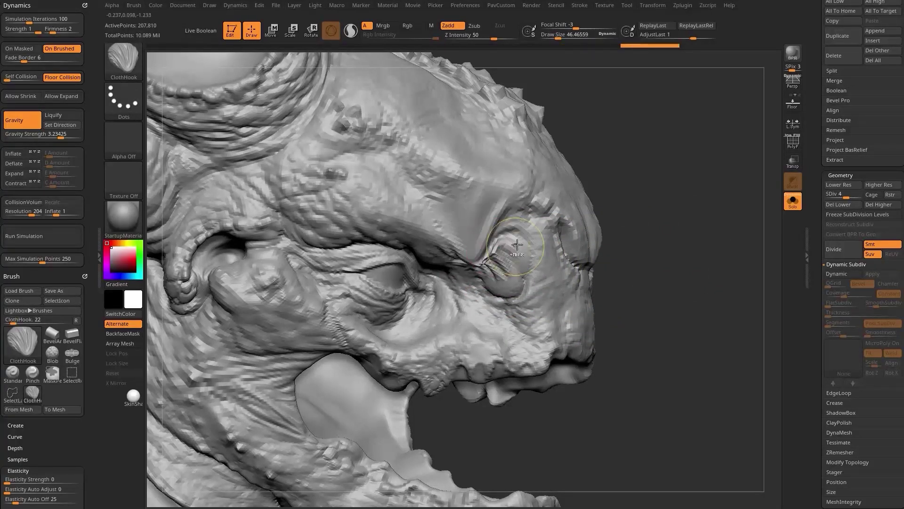
key("ctrl+z")
key("bracketleft")
key("bracketleft")
key("bracketleft")
- Turn on Thick Skin for the head mesh with a thickness of about 9.48
left_click_drag(612, 264, 640, 341)
scroll(816, 306, "down", 5)
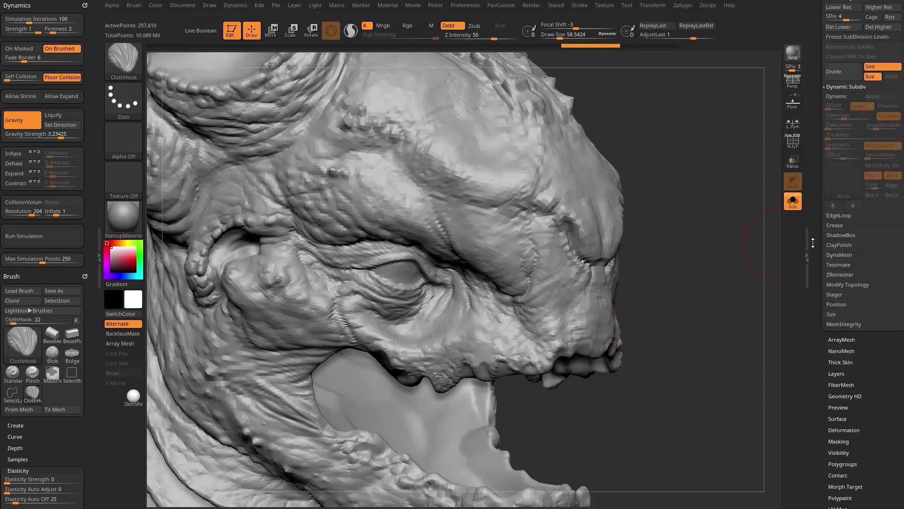
left_click(844, 231)
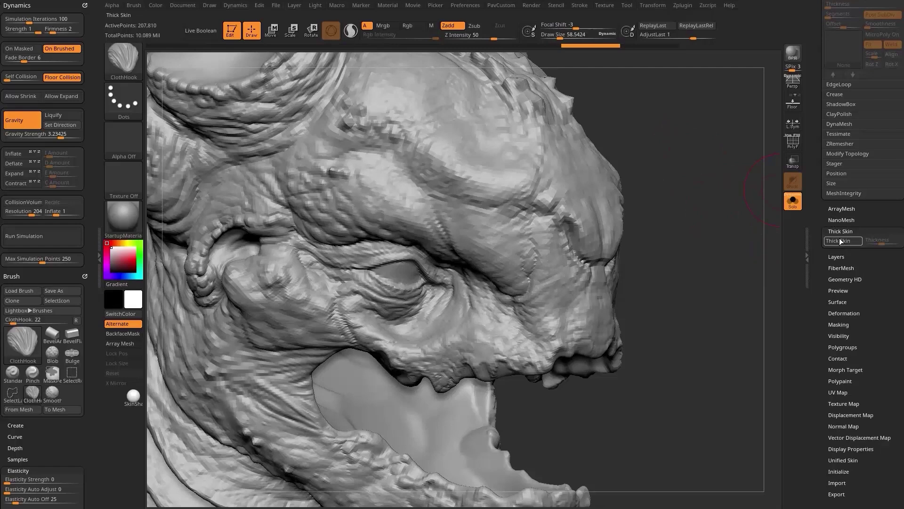
mouse_move(886, 244)
left_mouse_down()
mouse_move(872, 245)
mouse_move(880, 247)
left_mouse_up()
left_click_drag(736, 307, 724, 288, "alt")
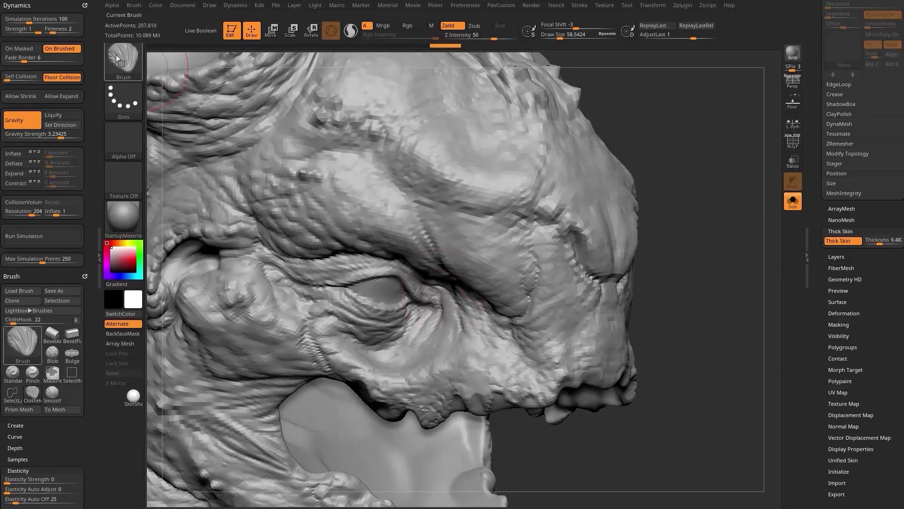
- Try dragging wrinkles across the brow, cheek and snout with ClothHook at a draw size of about 52, limited by Thick Skin
mouse_move(392, 226)
left_mouse_down()
mouse_move(494, 269)
mouse_move(499, 283)
mouse_move(482, 317)
mouse_move(490, 353)
mouse_move(565, 301)
mouse_move(550, 294)
mouse_move(541, 316)
mouse_move(508, 282)
mouse_move(476, 330)
mouse_move(450, 243)
mouse_move(376, 198)
mouse_move(460, 154)
mouse_move(509, 142)
mouse_move(303, 116)
mouse_move(283, 202)
mouse_move(284, 331)
left_mouse_up()
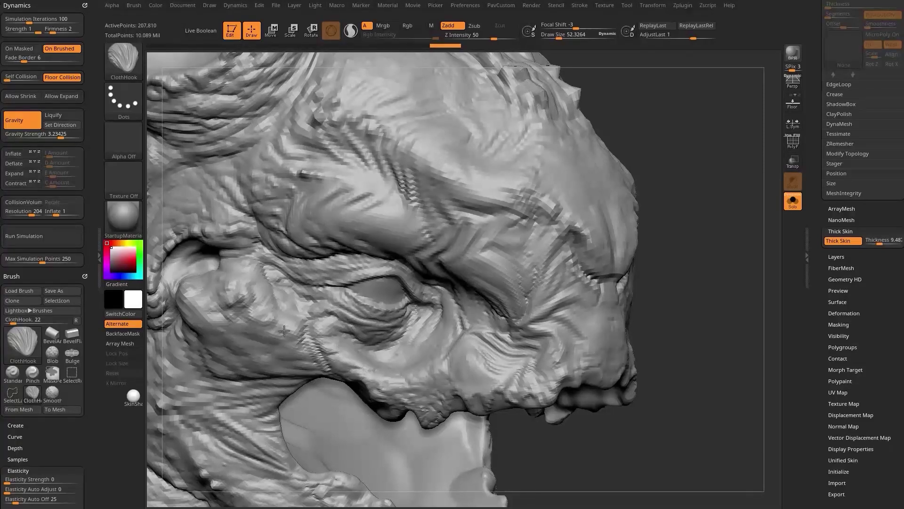
mouse_move(238, 283)
left_mouse_down()
mouse_move(273, 325)
mouse_move(339, 349)
mouse_move(594, 248)
left_mouse_up()
key("ctrl+z")
key("ctrl+z")
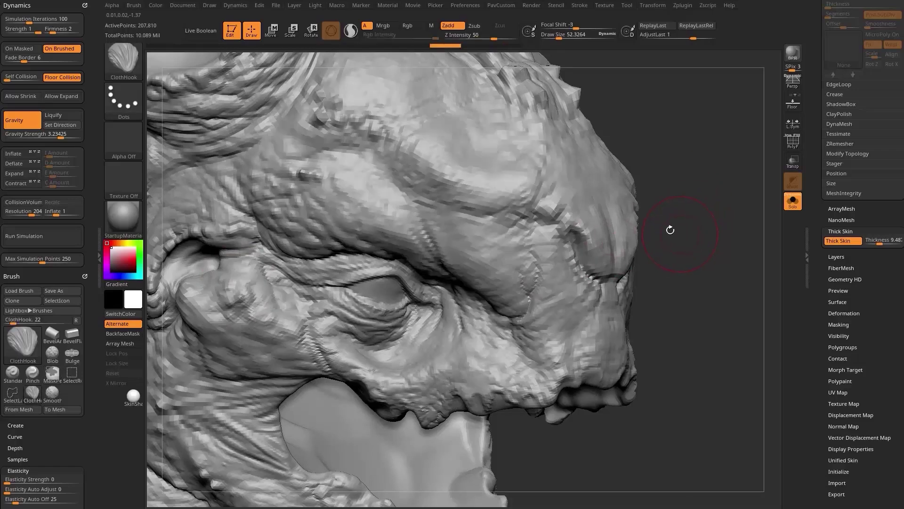
- Pull and fold the creature's skin around the brow, snout and cheek with the ClothHook brush
left_click_drag(673, 156, 636, 164)
mouse_move(445, 236)
left_mouse_down()
mouse_move(413, 227)
mouse_move(453, 235)
left_mouse_up()
left_click_drag(679, 221, 692, 231)
left_click_drag(542, 296, 520, 315)
mouse_move(511, 330)
left_mouse_down()
mouse_move(503, 344)
mouse_move(471, 348)
left_mouse_up()
left_click_drag(667, 271, 678, 272)
left_click_drag(537, 283, 526, 292)
mouse_move(383, 353)
left_mouse_down()
mouse_move(364, 343)
mouse_move(340, 352)
left_mouse_up()
key("bracketleft")
left_click_drag(641, 170, 410, 278)
mouse_move(283, 366)
left_mouse_down()
mouse_move(274, 374)
mouse_move(256, 364)
mouse_move(276, 356)
left_mouse_up()
mouse_move(306, 249)
left_mouse_down()
mouse_move(328, 233)
mouse_move(283, 223)
left_mouse_up()
left_click_drag(339, 243, 331, 233)
key("s")
left_click_drag(393, 205, 387, 250)
key("ctrl+z")
- Raise the head to a higher subdivision level and set the Thick Skin thickness to about 11.45
left_click_drag(814, 130, 817, 175)
left_click(841, 308)
left_click_drag(819, 234, 817, 279)
left_click(856, 125)
scroll(830, 219, "down", 7)
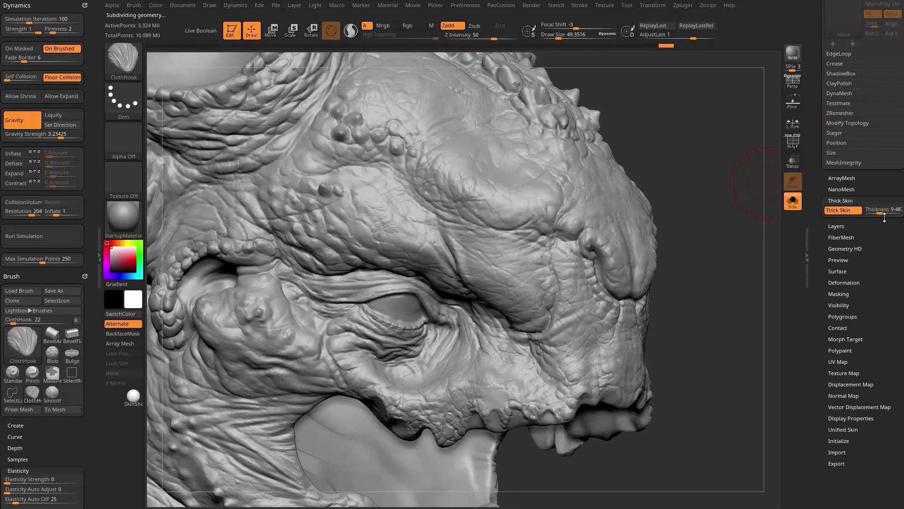
mouse_move(881, 212)
left_mouse_down()
mouse_move(889, 211)
mouse_move(881, 210)
left_mouse_up()
- Try a ClayBuildup stroke on the brow above the eye with a draw size of about 27
key("b")
key("c")
key("b")
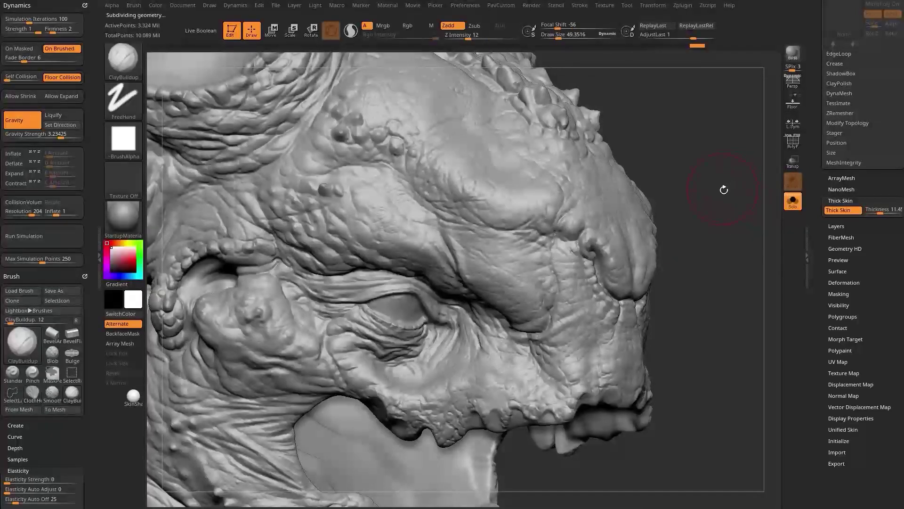
key("s")
mouse_move(396, 225)
left_mouse_down()
mouse_move(373, 206)
mouse_move(373, 213)
mouse_move(408, 219)
mouse_move(378, 216)
left_mouse_up()
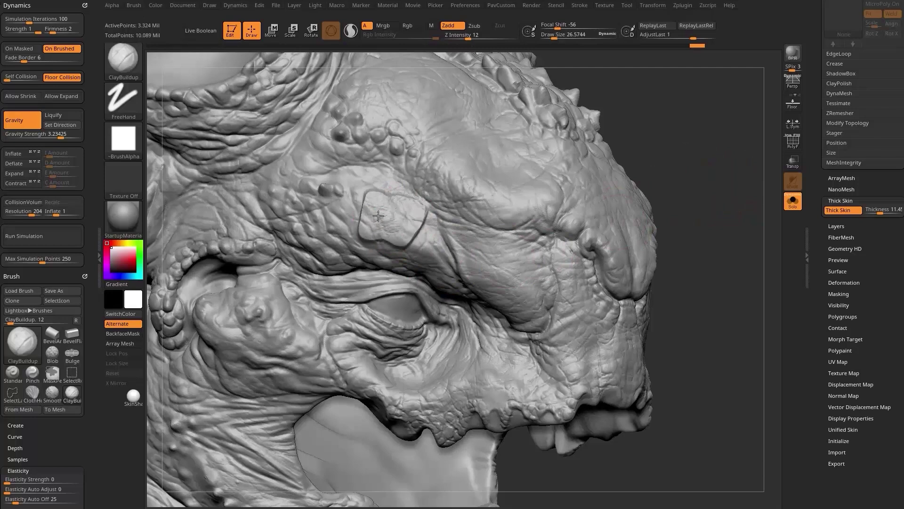
- Try further buildup strokes on the brow ridge and beside the nose using the Standard brush
left_click_drag(702, 169, 670, 149)
key("b")
key("s")
key("t")
mouse_move(453, 224)
left_mouse_down()
mouse_move(464, 234)
mouse_move(437, 222)
left_mouse_up()
left_click_drag(666, 174, 626, 183)
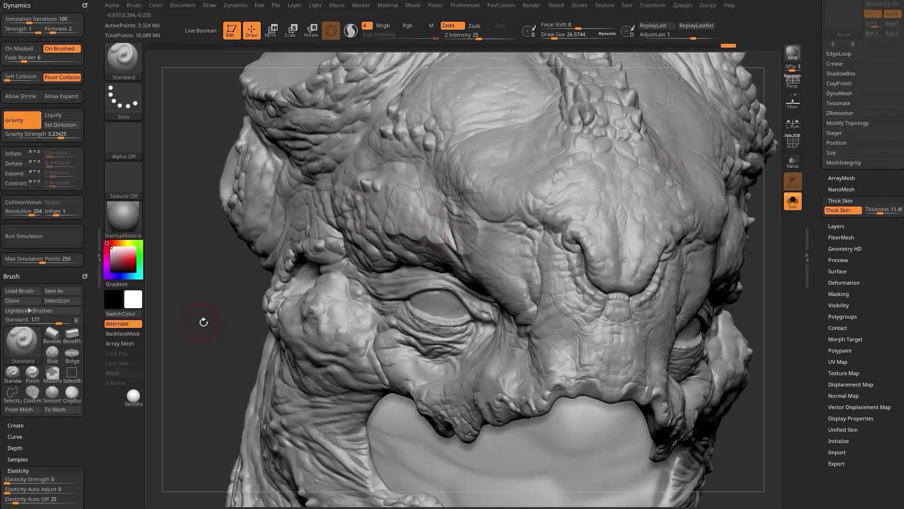
left_click_drag(204, 322, 278, 317)
left_click_drag(515, 253, 549, 285)
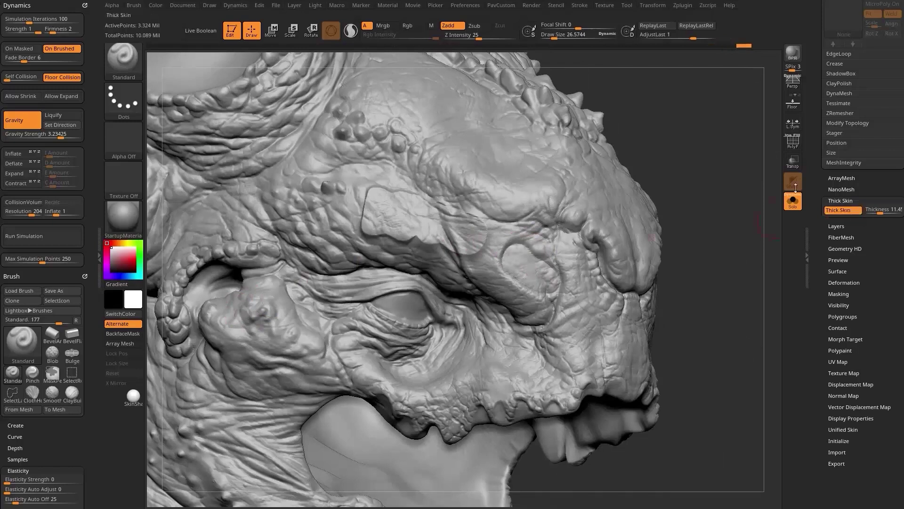
- Undo the test strokes on the brow and beside the nose
left_click_drag(715, 191, 724, 173)
key("ctrl+z")
key("ctrl+z")
key("ctrl+z")
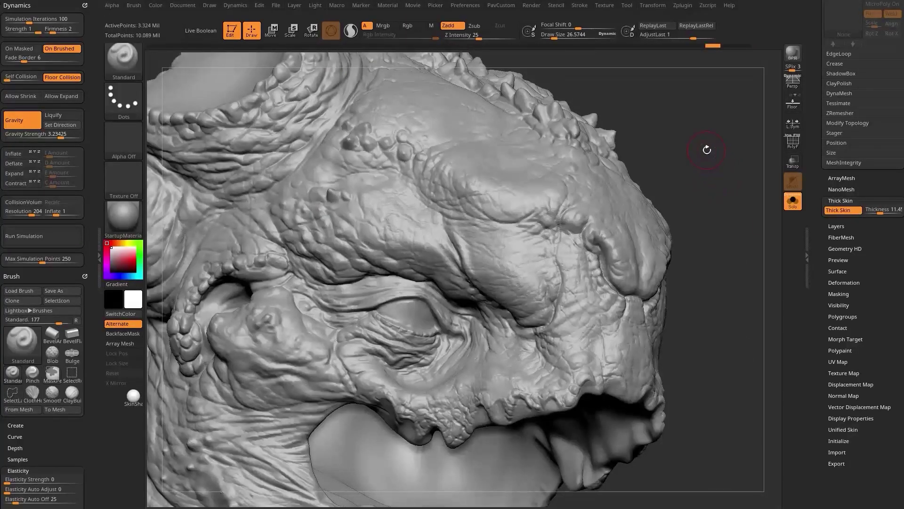
key("ctrl+z")
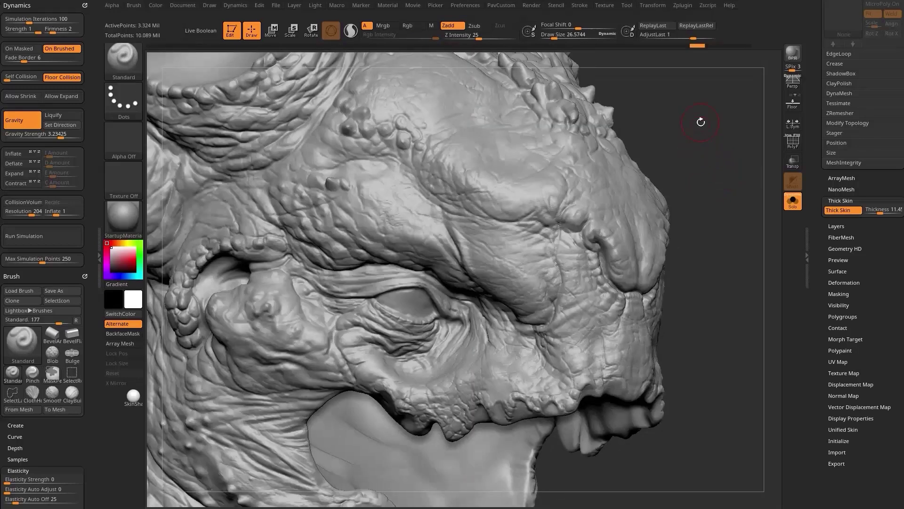
key("ctrl+z")
- Accentuate the skin detail on the brow, temple and forehead with the ContrastTarget brush, enlarging its draw size to about 91
key("b")
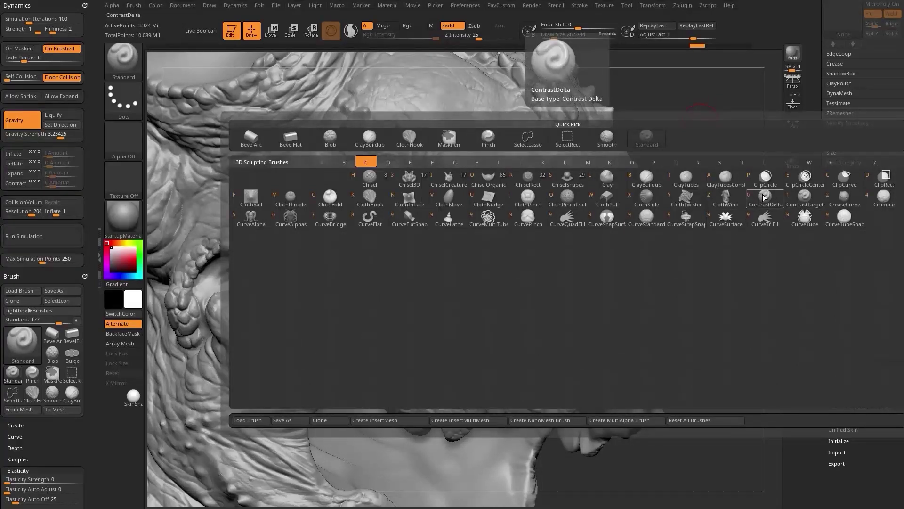
left_click(805, 197)
key("s")
left_click_drag(463, 256, 467, 259)
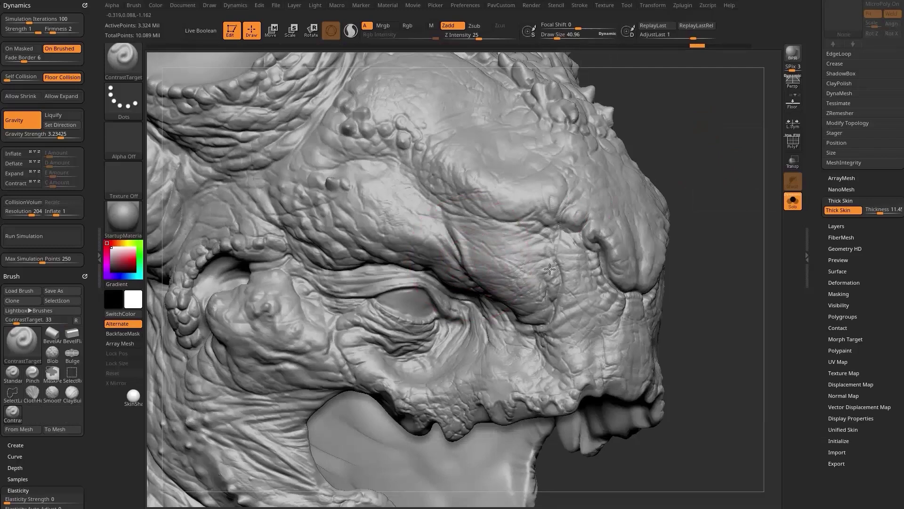
key("bracketright")
key("bracketright")
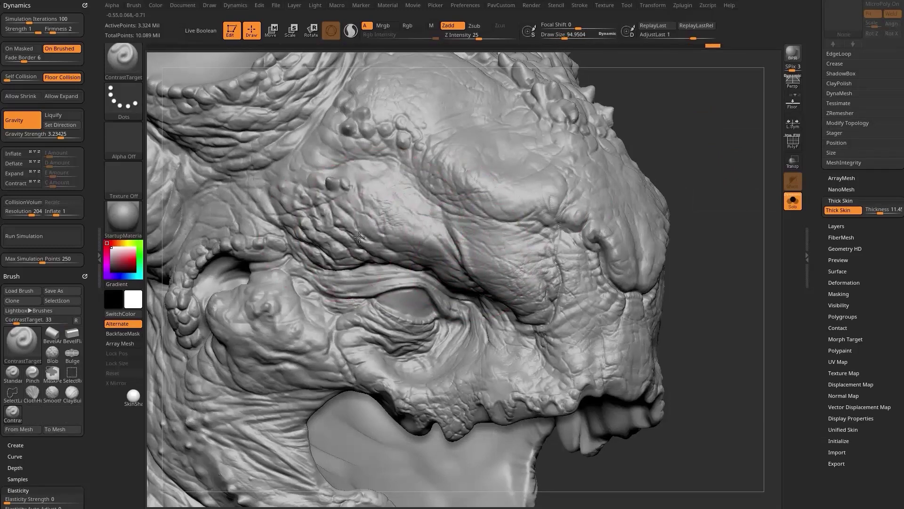
left_click_drag(712, 174, 606, 188)
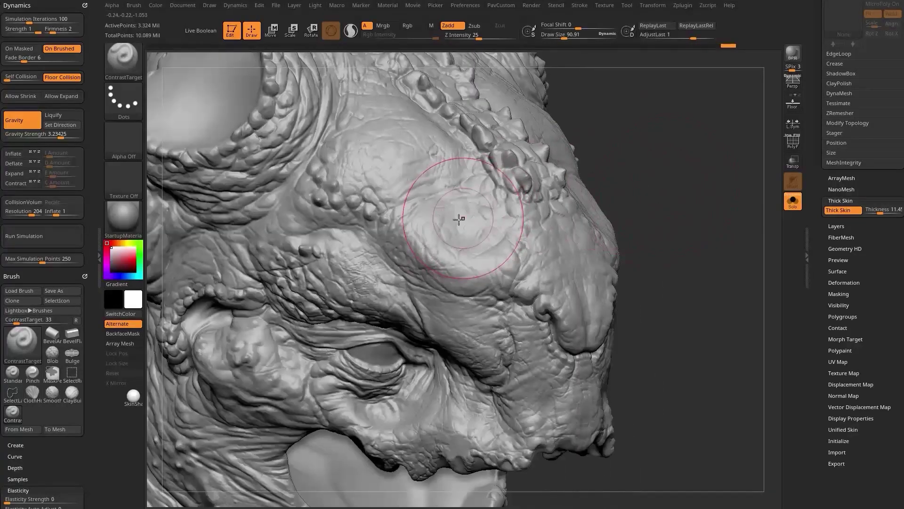
left_click_drag(707, 174, 608, 207)
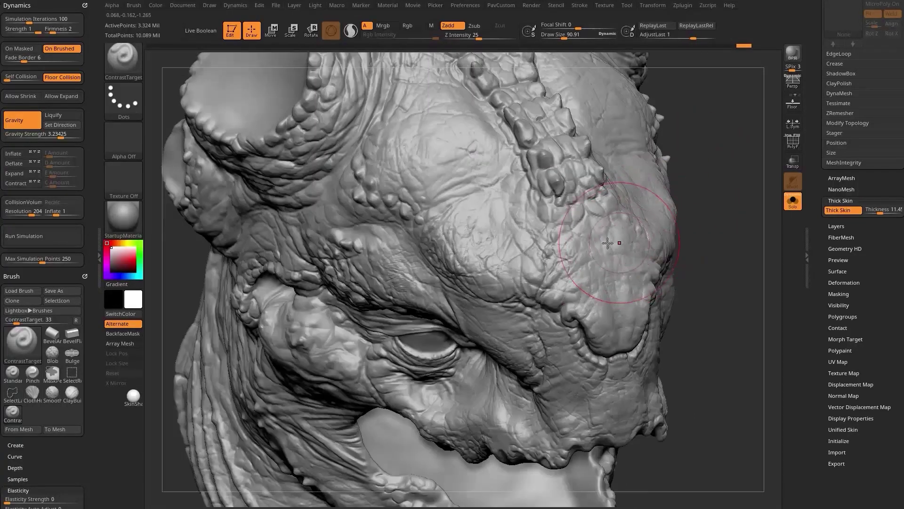
left_click_drag(683, 118, 697, 145)
- Turn off Thick Skin for the creature's head
left_click_drag(820, 280, 841, 172)
key("shift")
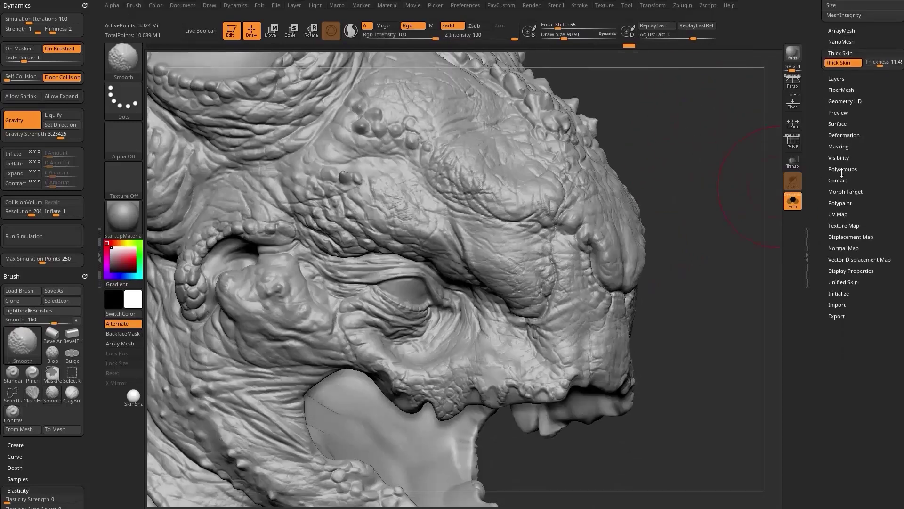
left_click(838, 62)
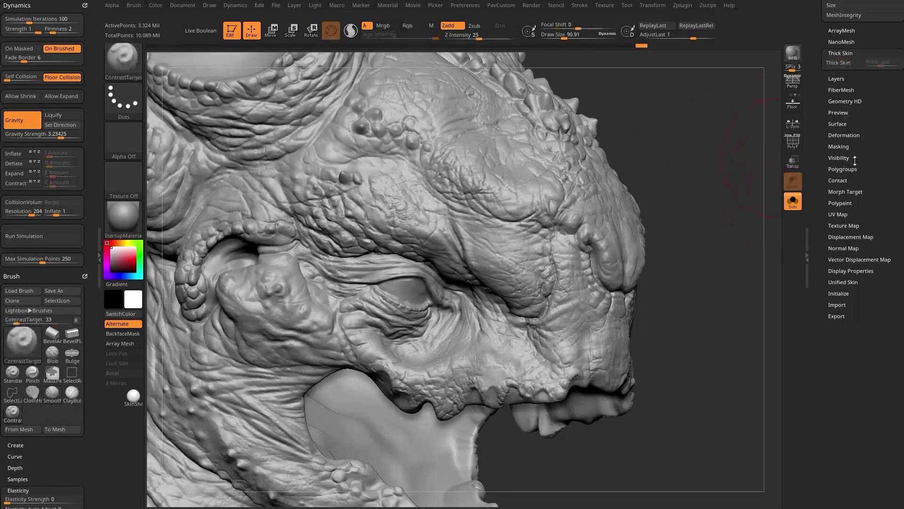
- Apply the Contrast deformation to the creature's whole head
left_click(843, 135)
scroll(824, 158, "down", 3)
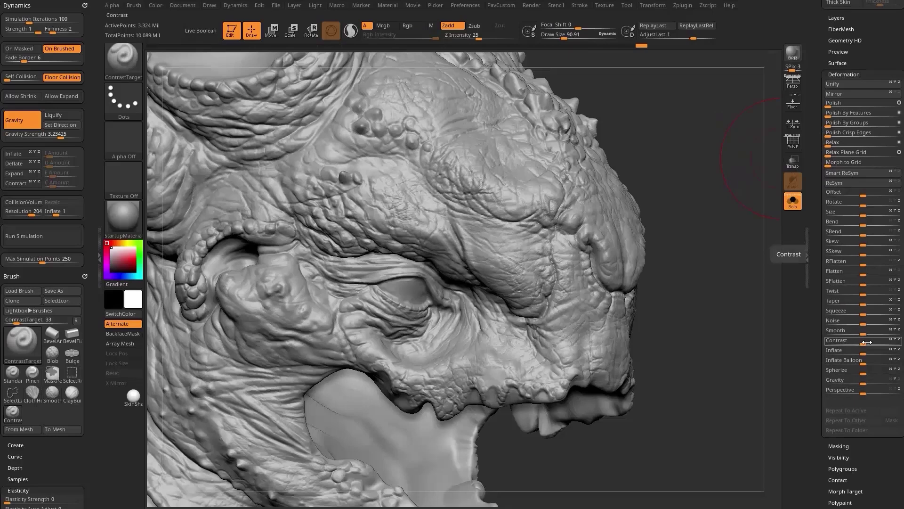
mouse_move(868, 342)
left_mouse_down()
mouse_move(900, 343)
mouse_move(829, 344)
mouse_move(864, 344)
left_mouse_up()
left_click_drag(705, 338, 709, 344)
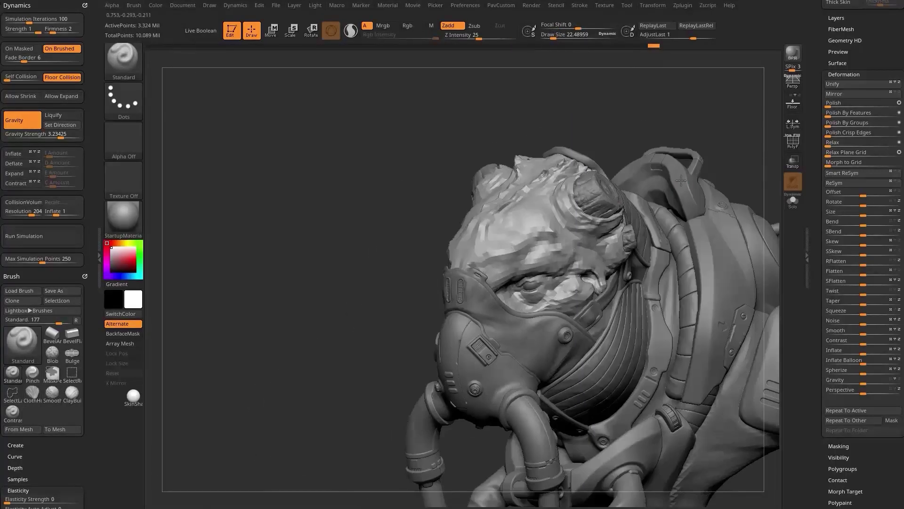
left_click_drag(680, 180, 710, 136, "alt")
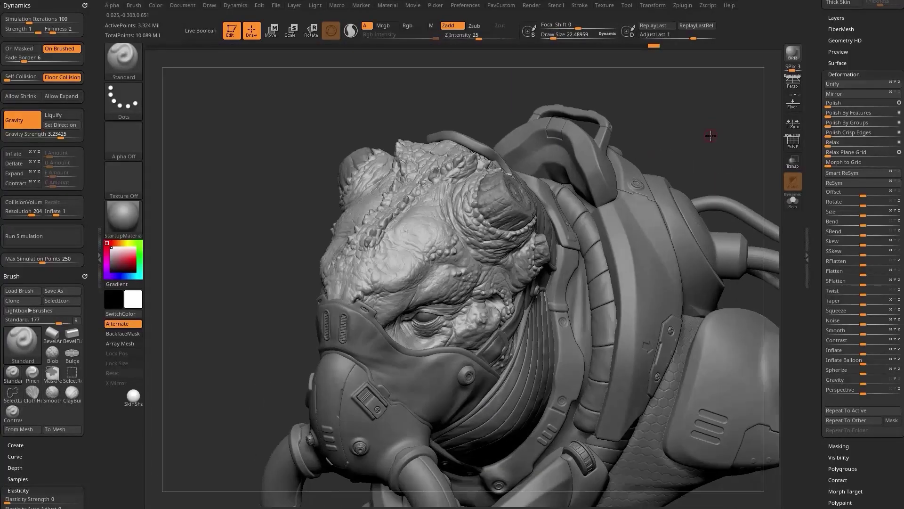
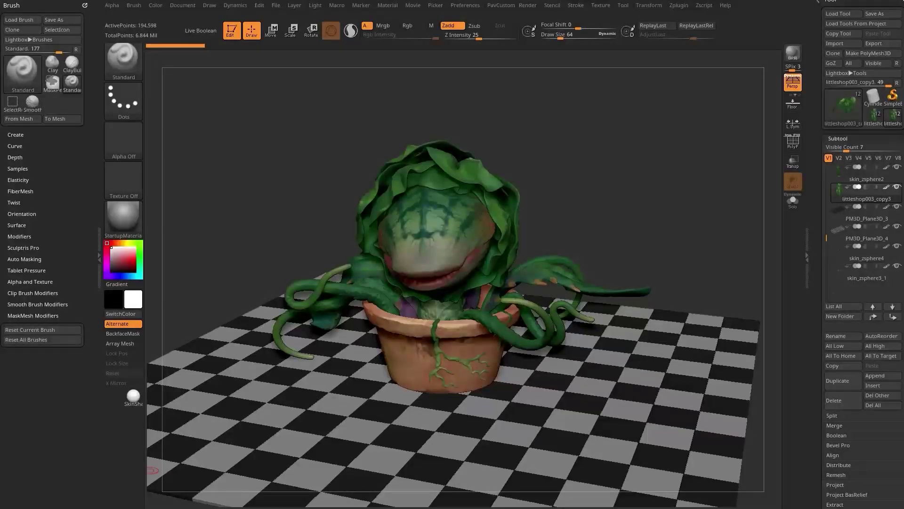
- Isolate the potted plant's head subtool pm3d_sphere3d1 and delete its lower subdivision levels
left_click_drag(609, 182, 554, 261)
key("s")
left_click_drag(483, 276, 488, 276)
left_click(490, 270, "alt")
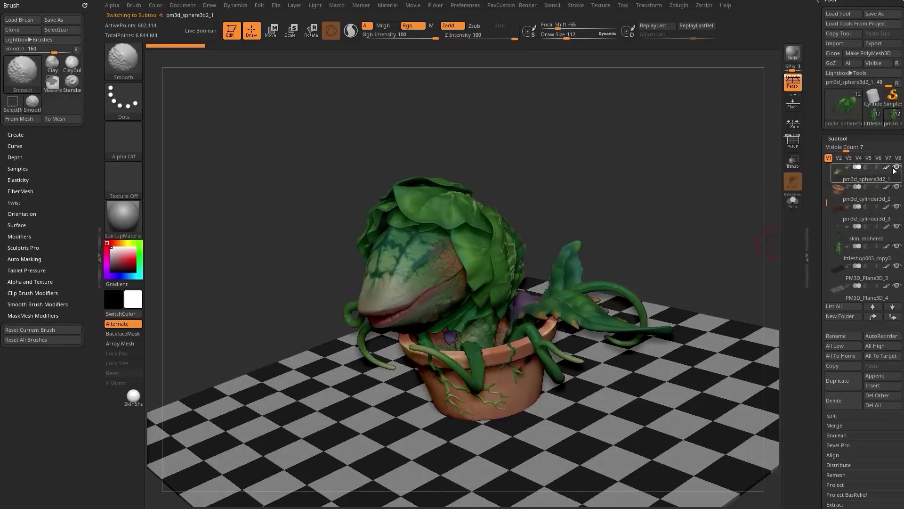
left_click(897, 167, "shift")
left_click(873, 307)
left_click_drag(635, 264, 627, 229, "alt")
left_click_drag(820, 379, 821, 281)
left_click(840, 319)
left_click(834, 326)
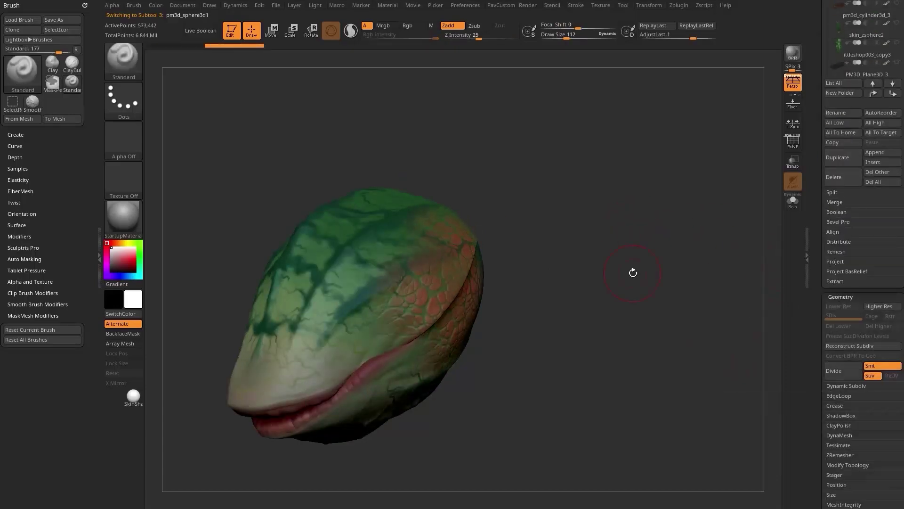
- Try drawing a freehand inflated mesh beside the plant head with the MeshBalloon brush
key("ctrl+b")
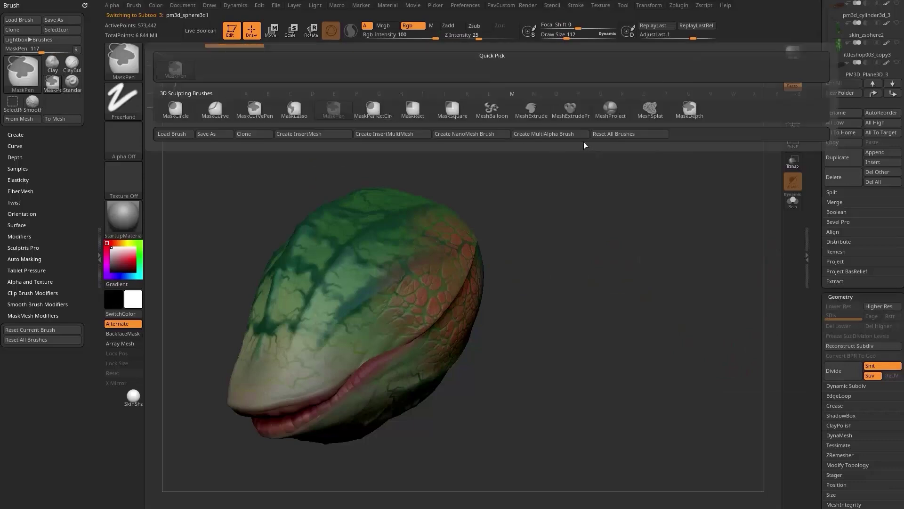
left_click(493, 112)
mouse_move(577, 165)
left_mouse_down("alt")
mouse_move(584, 196)
mouse_move(599, 198)
mouse_move(598, 176)
left_mouse_up("alt")
mouse_move(443, 269)
left_mouse_down()
mouse_move(481, 162)
mouse_move(682, 186)
mouse_move(524, 377)
mouse_move(508, 343)
left_mouse_up()
left_click_drag(729, 240, 748, 257)
- Try further MeshBalloon shapes around the plant head and undo the balloon geometry
key("ctrl+z")
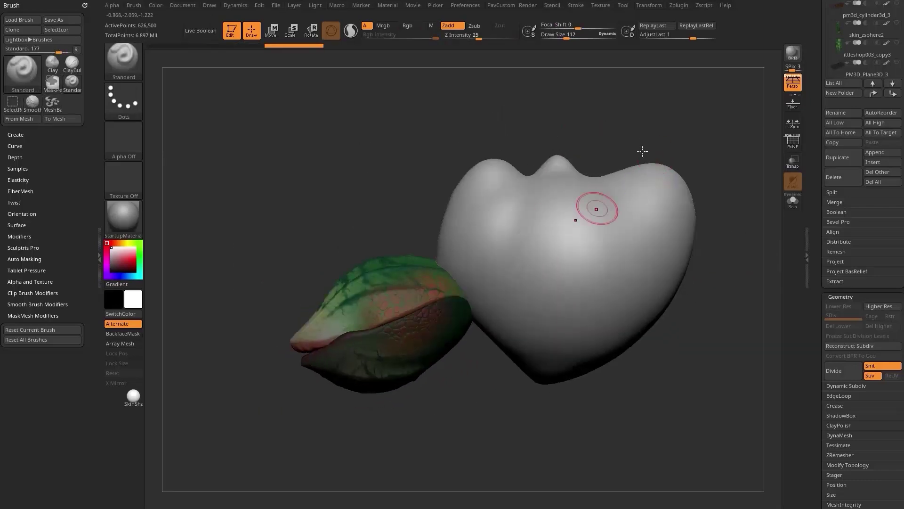
mouse_move(447, 170)
left_mouse_down("ctrl")
mouse_move(310, 226)
mouse_move(487, 155)
left_mouse_up("ctrl")
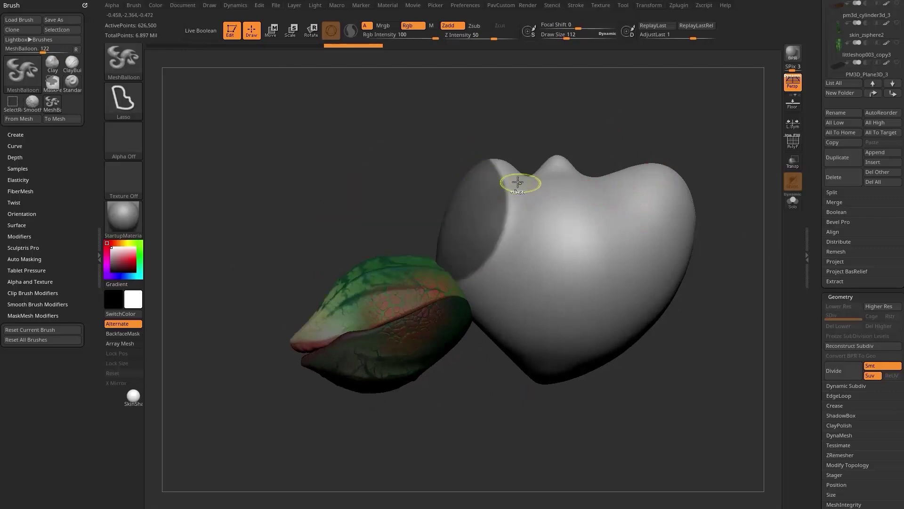
key("ctrl+z")
left_click_drag(494, 206, 272, 240, "ctrl")
mouse_move(398, 120)
left_mouse_down("ctrl+alt")
mouse_move(396, 164)
mouse_move(410, 106)
left_mouse_up("ctrl+alt")
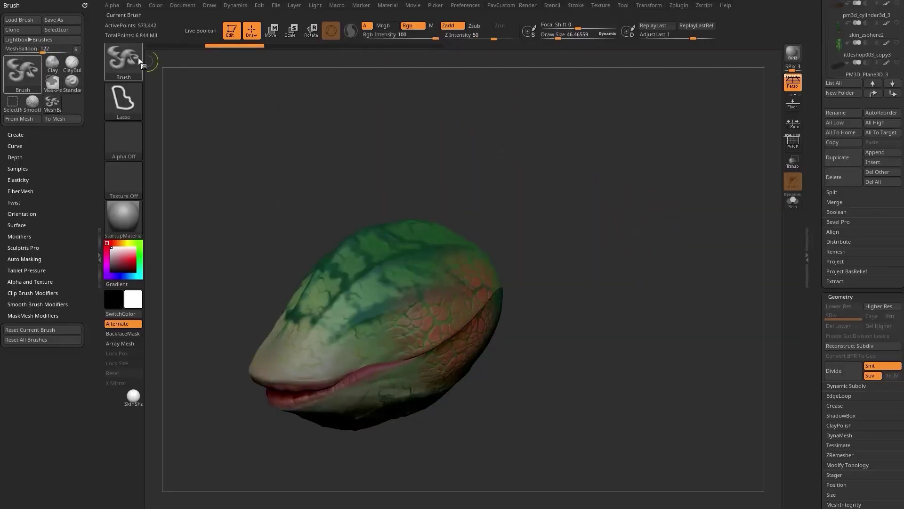
- Choose the MeshProject mask brush and set its Z Intensity to 12
key("b")
key("m")
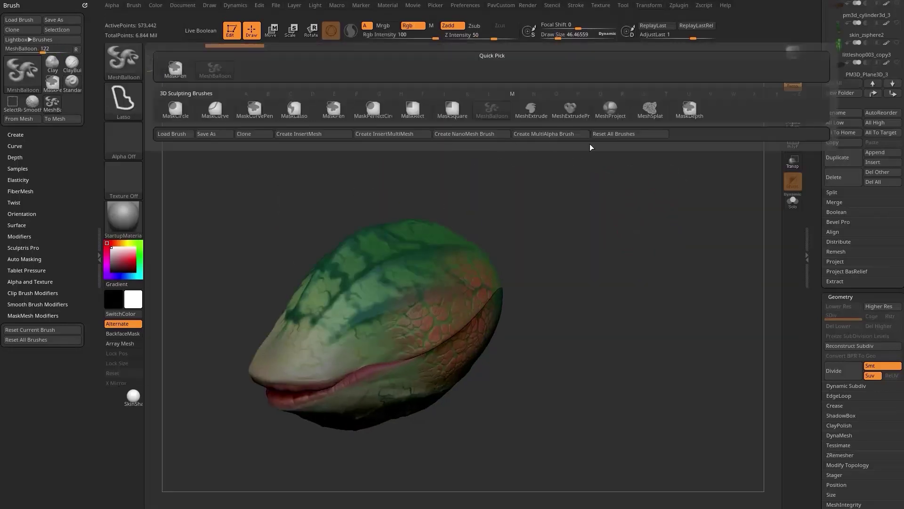
key("p")
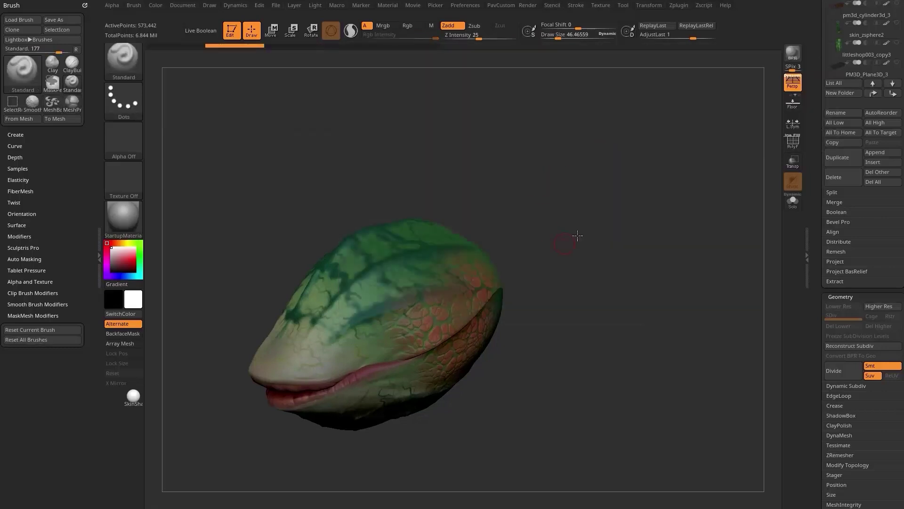
left_click_drag(575, 236, 600, 202)
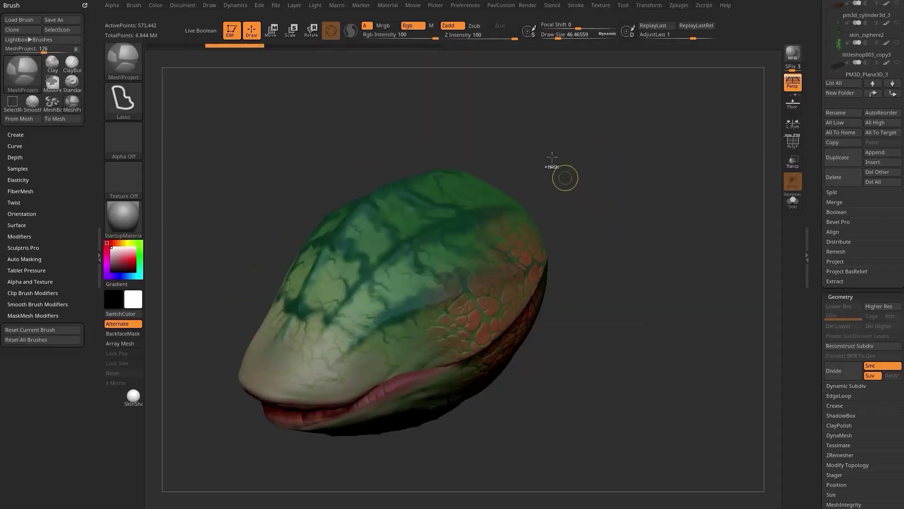
left_click(468, 38)
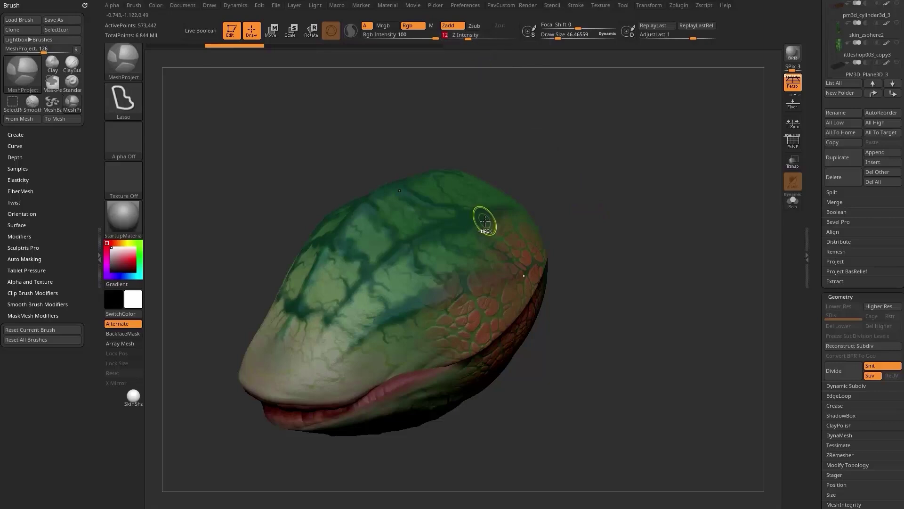
left_click(579, 6)
left_click(603, 142)
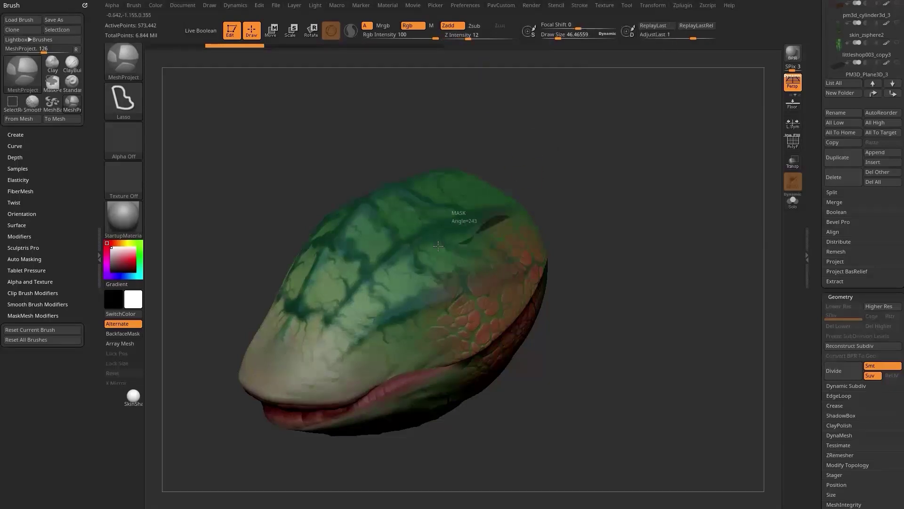
- Try lassoing a MeshProject patch on the side of the plant head, and undo it
left_click_drag(438, 246, 410, 315, "ctrl")
left_click_drag(589, 123, 653, 180, "ctrl")
key("ctrl+z")
key("ctrl+z")
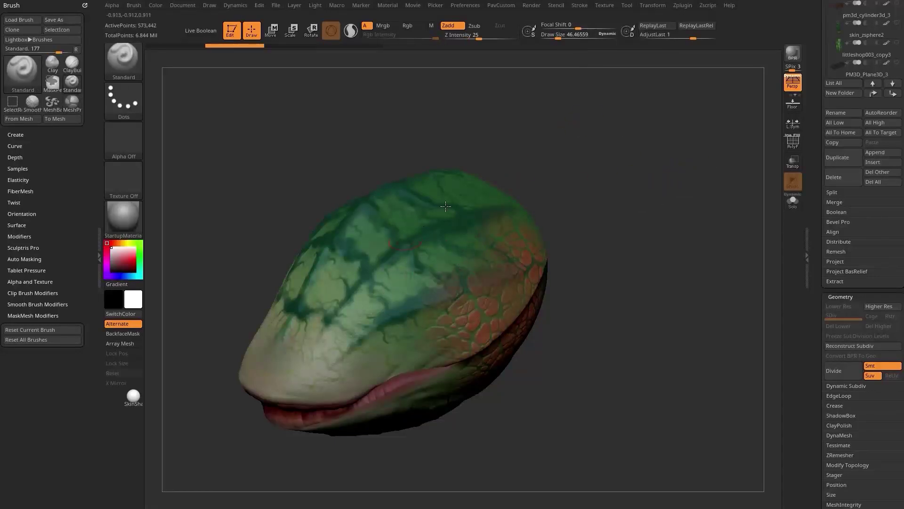
- Delete the plant head's lower subdivision levels and lasso a jagged MeshProject patch over its side
key("b")
key("m")
key("p")
mouse_move(497, 206)
left_mouse_down()
mouse_move(390, 257)
mouse_move(358, 350)
mouse_move(521, 288)
left_mouse_up()
left_click(838, 325)
key("b")
key("m")
key("p")
mouse_move(492, 201)
left_mouse_down()
mouse_move(478, 197)
mouse_move(329, 346)
mouse_move(688, 258)
mouse_move(662, 252)
left_mouse_up()
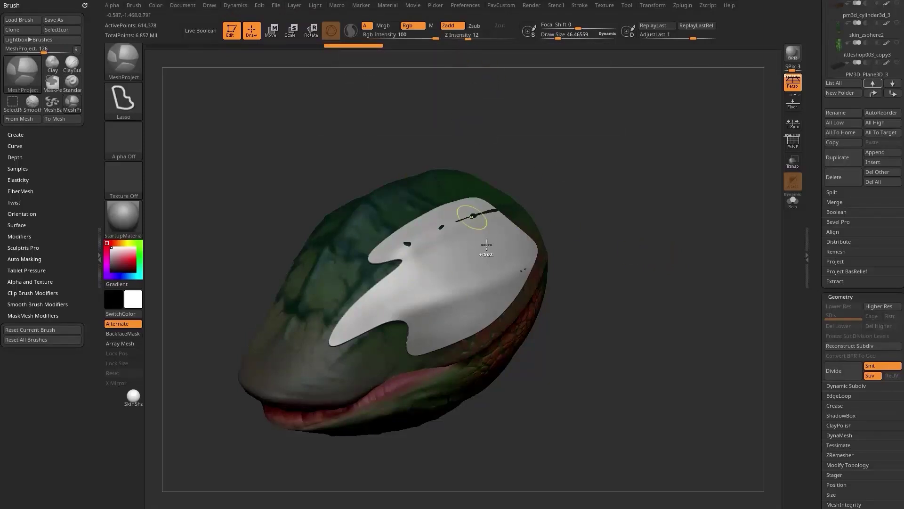
- Trim the patch's upper edge and extend it forward over the head with additional MeshProject lasso shapes
mouse_move(396, 201)
left_mouse_down("alt")
mouse_move(386, 254)
mouse_move(473, 202)
mouse_move(400, 182)
left_mouse_up("alt")
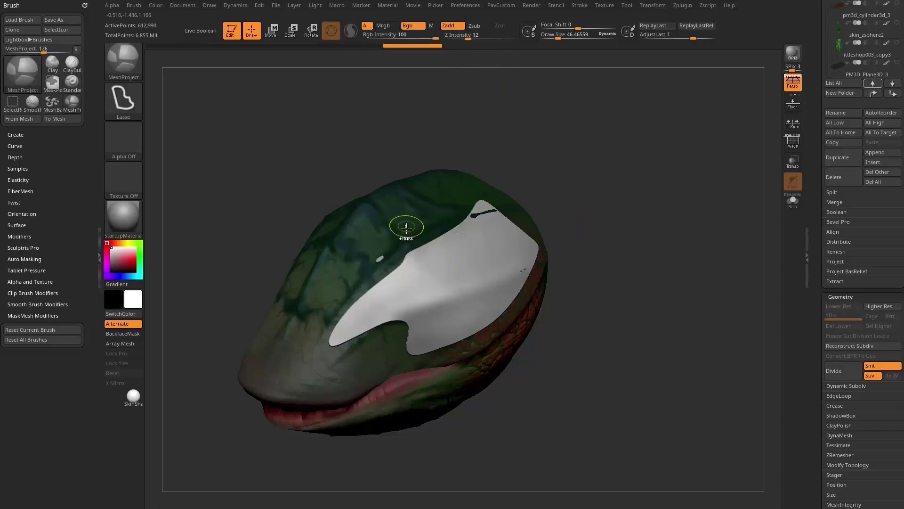
key("ctrl+shift+z")
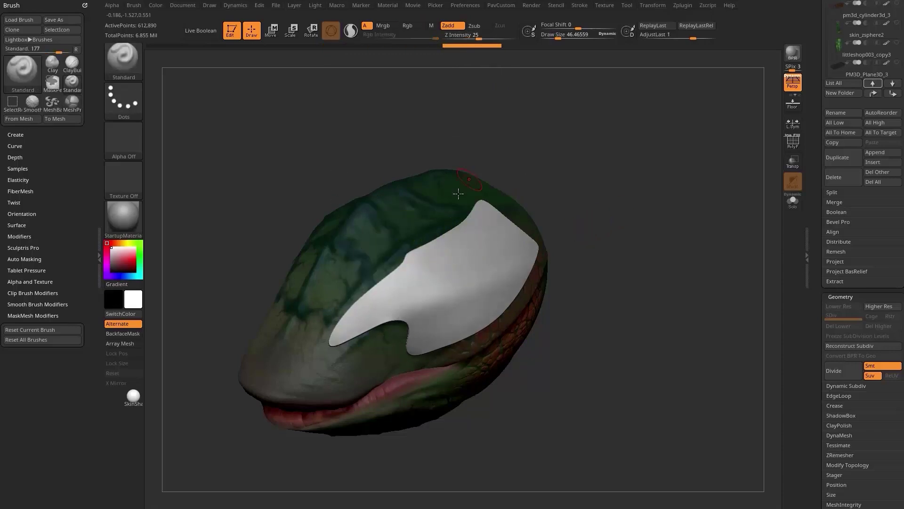
left_click_drag(428, 216, 395, 285, "ctrl+shift")
left_click(487, 200, "ctrl+shift")
mouse_move(421, 224)
left_mouse_down("ctrl")
mouse_move(353, 263)
mouse_move(438, 265)
mouse_move(420, 225)
left_mouse_up("ctrl")
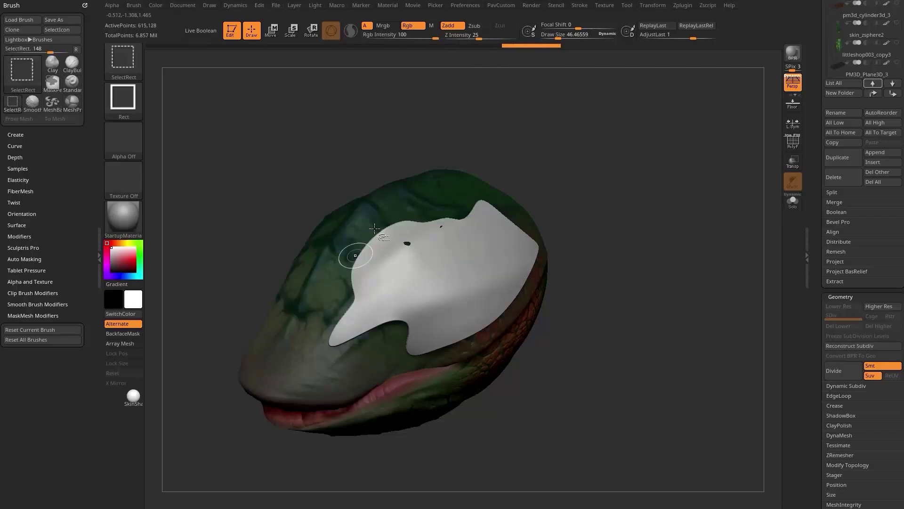
mouse_move(453, 201)
left_mouse_down("ctrl")
mouse_move(466, 234)
mouse_move(490, 203)
left_mouse_up("ctrl")
left_click_drag(567, 193, 567, 193, "ctrl")
- Lasso a separate long, narrow MeshProject patch along the side of the head above the mouth
mouse_move(456, 137)
left_mouse_down()
mouse_move(645, 105)
mouse_move(698, 197)
mouse_move(619, 160)
mouse_move(668, 196)
mouse_move(659, 221)
left_mouse_up()
mouse_move(518, 252)
left_mouse_down("ctrl")
mouse_move(509, 199)
mouse_move(344, 361)
mouse_move(474, 347)
mouse_move(485, 320)
left_mouse_up("ctrl")
mouse_move(437, 250)
left_mouse_down("ctrl")
mouse_move(507, 146)
mouse_move(518, 147)
left_mouse_up("ctrl")
mouse_move(656, 213)
left_mouse_down()
mouse_move(665, 179)
mouse_move(696, 187)
left_mouse_up()
mouse_move(539, 176)
left_mouse_down("ctrl")
mouse_move(398, 324)
mouse_move(543, 173)
left_mouse_up("ctrl")
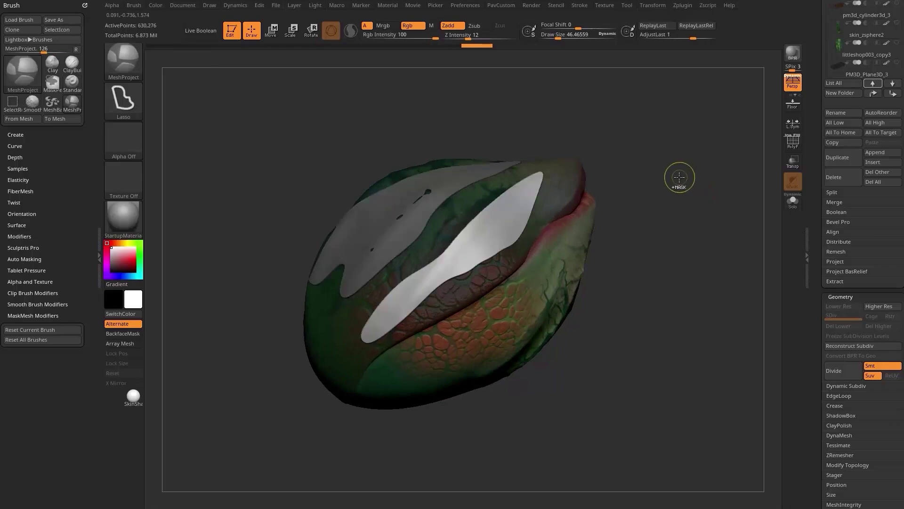
- Clear the mask on the plant head and check the projected patches' wireframe from the front
left_click_drag(678, 166, 698, 171, "ctrl")
left_click_drag(698, 172, 629, 145)
left_click_drag(761, 146, 621, 193)
left_click(802, 139)
mouse_move(704, 178)
left_mouse_down()
mouse_move(729, 163)
mouse_move(727, 179)
left_mouse_up()
left_click(796, 141)
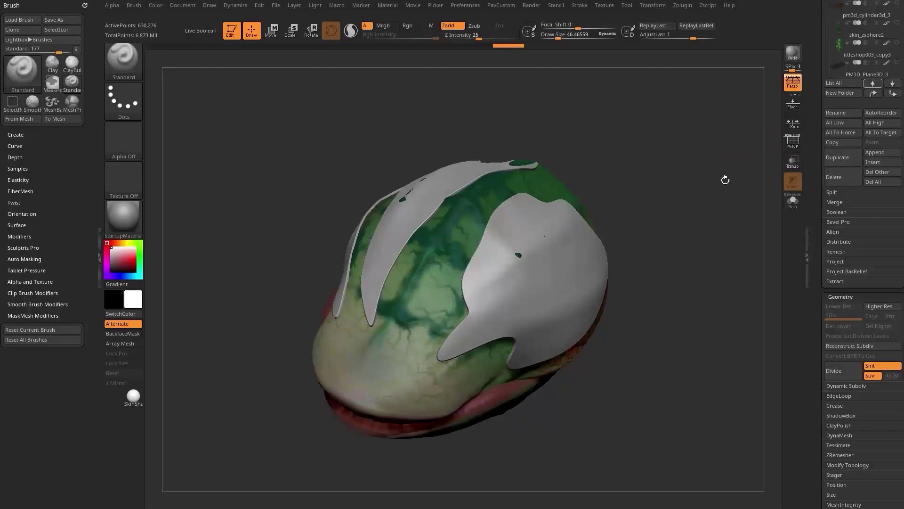
- Toggle the visibility of the projected patches' polygroups on the plant head to separate them from the head surface
left_click(559, 256, "ctrl+shift")
left_click(673, 185, "ctrl+shift")
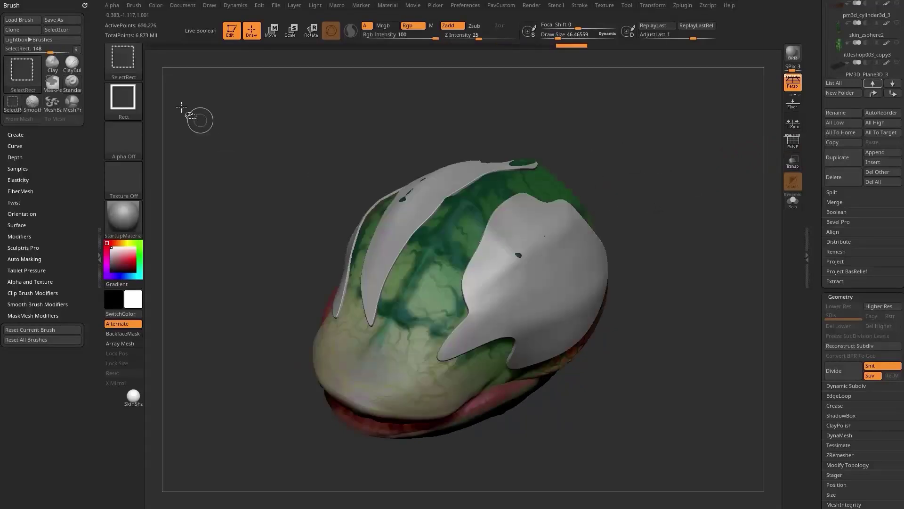
left_click(561, 267, "ctrl+shift")
left_click(637, 187, "ctrl+shift")
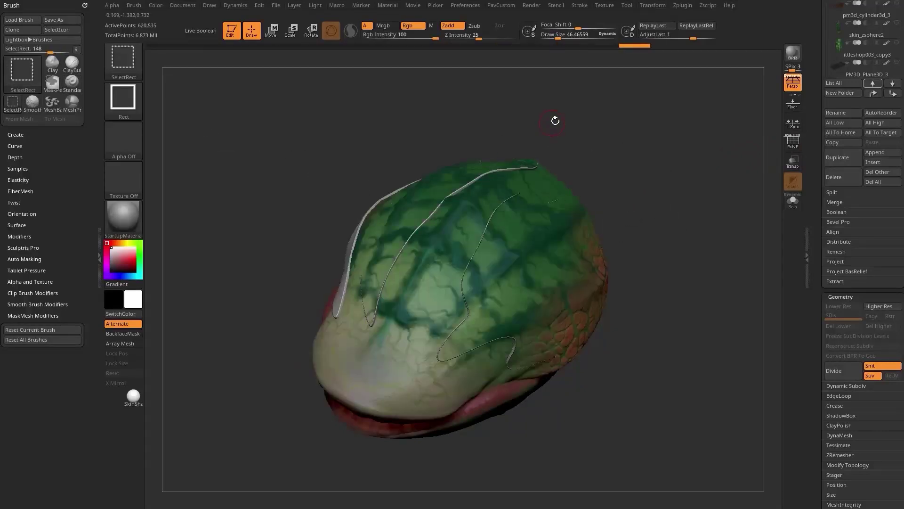
left_click_drag(553, 119, 343, 216)
left_click(341, 219, "ctrl+shift")
mouse_move(641, 167)
left_mouse_down("ctrl+shift")
mouse_move(688, 224)
mouse_move(684, 191)
left_mouse_up("ctrl+shift")
- Split the projected patches off the plant head into their own subtool, select it and display its polyframe
key("3")
left_click(693, 263)
left_click(423, 343, "alt")
key("Up")
left_click_drag(650, 231, 663, 229)
left_click(789, 149)
left_click_drag(759, 157, 729, 167)
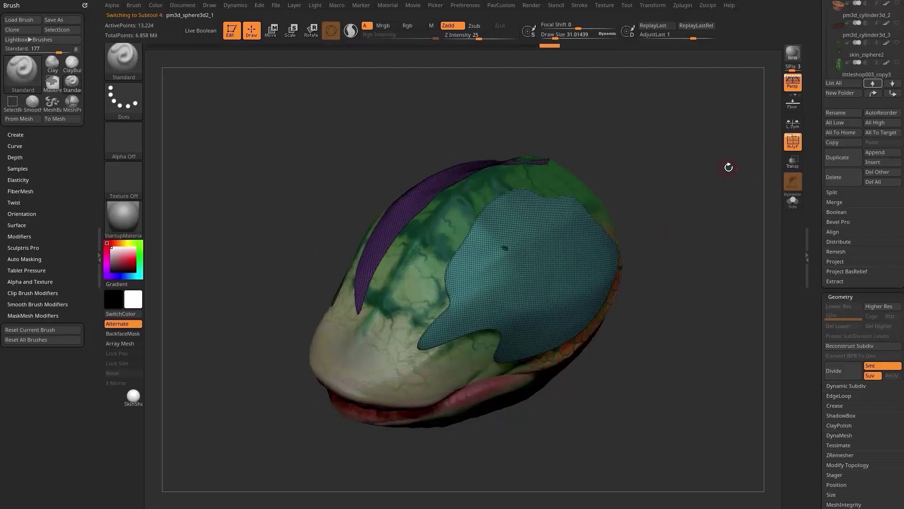
- ZRemesh the patches repeatedly at the Half setting with KeepGroups turned off for a coarser mesh
key("3")
left_click(680, 474)
left_click(702, 441)
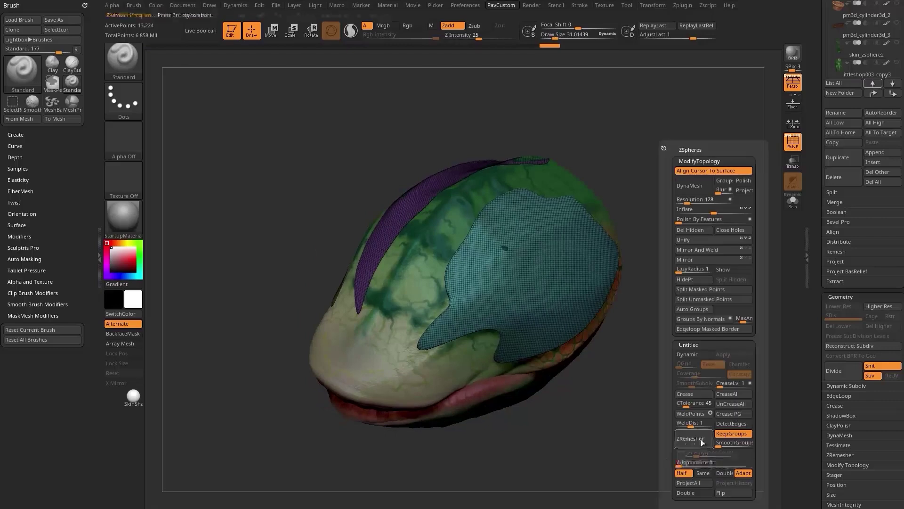
left_click(732, 432)
left_click(700, 441)
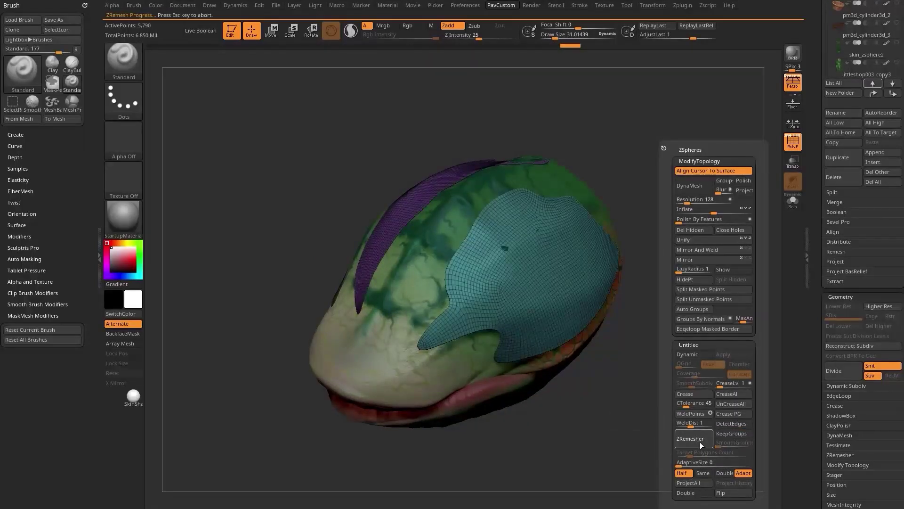
left_click(698, 442)
- Enable the collision volume in the Dynamics settings and select the TransposeCloth brush
mouse_move(704, 230)
left_mouse_down()
mouse_move(650, 199)
mouse_move(722, 210)
mouse_move(692, 238)
mouse_move(684, 220)
mouse_move(690, 233)
mouse_move(681, 233)
mouse_move(717, 240)
left_mouse_up()
key("s")
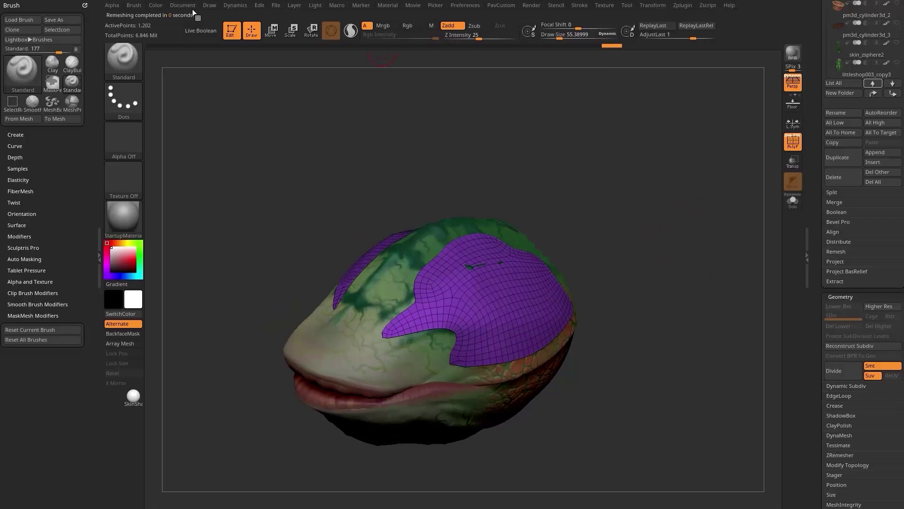
left_click(233, 6)
left_click(227, 14)
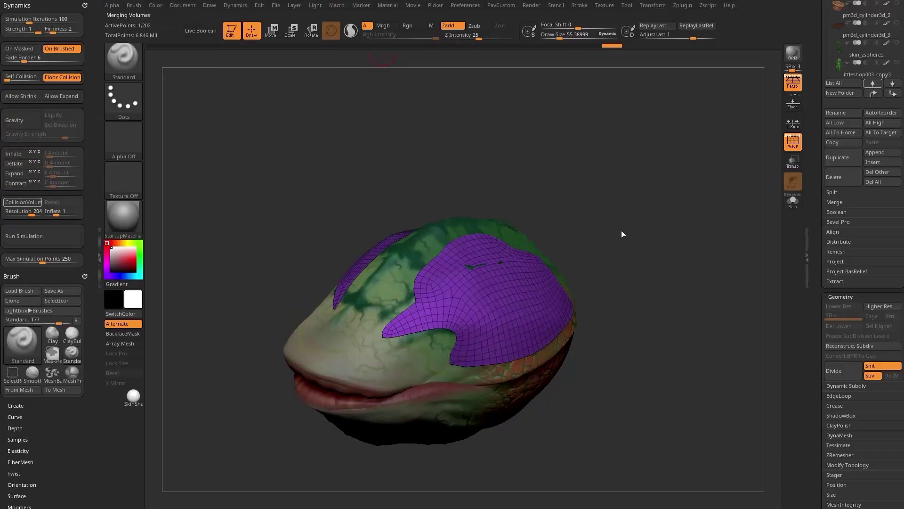
left_click_drag(638, 234, 638, 220)
key("b")
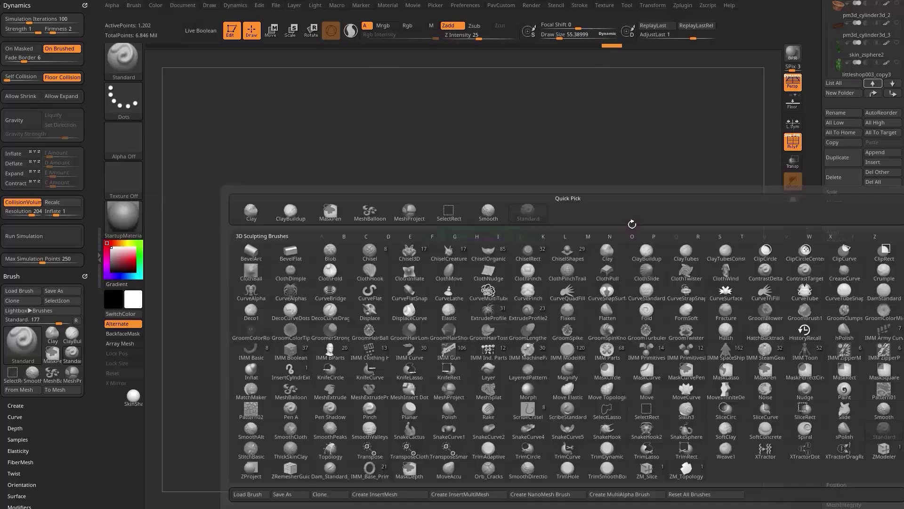
key("t")
key("c")
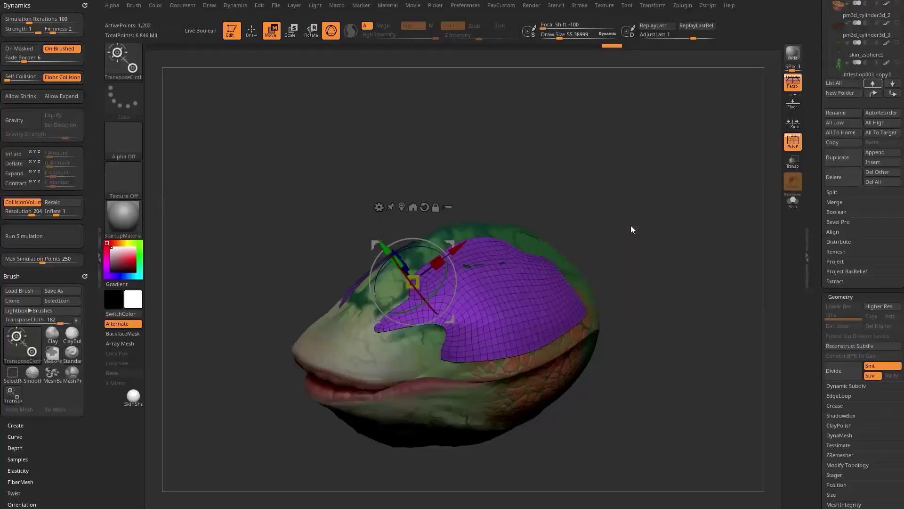
- Reset the orientation of the cloth gizmo on the patches
left_click(448, 209, "alt")
left_click(426, 208)
left_click_drag(575, 177, 582, 172, "shift")
- Try moving the patches as simulated cloth over the head, and undo each attempt
left_click_drag(500, 245, 502, 272)
left_click_drag(541, 184, 601, 192)
key("ctrl+z")
left_click_drag(498, 255, 499, 281)
key("ctrl+z")
mouse_move(620, 214)
left_mouse_down()
mouse_move(591, 222)
mouse_move(618, 218)
left_mouse_up()
key("ctrl+z")
- Move the patches with TransposeCloth so they wrinkle over the plant head, and return to drawing mode
mouse_move(496, 283)
left_mouse_down()
mouse_move(461, 280)
mouse_move(504, 207)
left_mouse_up()
left_click_drag(496, 280, 485, 277)
left_click_drag(491, 245, 511, 256)
left_click_drag(507, 246, 516, 245)
mouse_move(605, 182)
left_mouse_down()
mouse_move(660, 182)
mouse_move(632, 191)
mouse_move(634, 218)
left_mouse_up()
key("q")
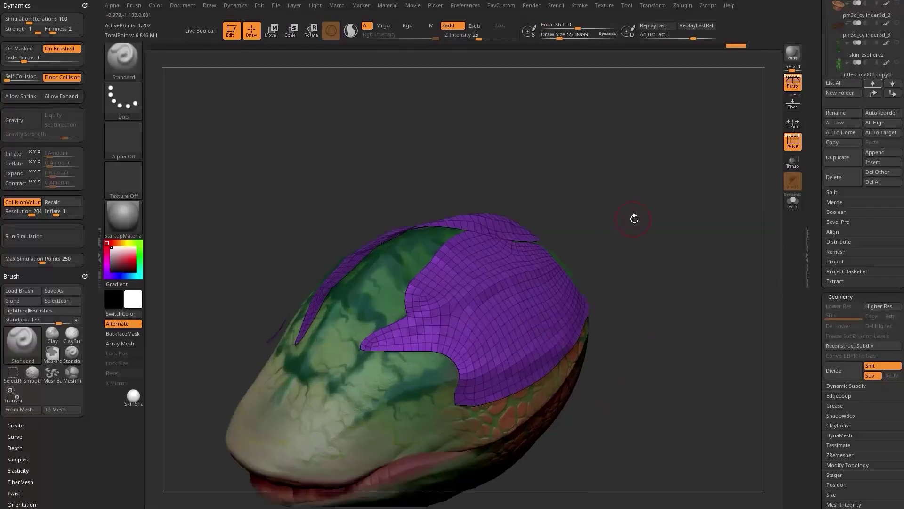
- Turn on Dynamic Subdiv for the patches with a Thickness of 0.00675, and hide the polyframe
scroll(828, 297, "down", 5)
key("shift")
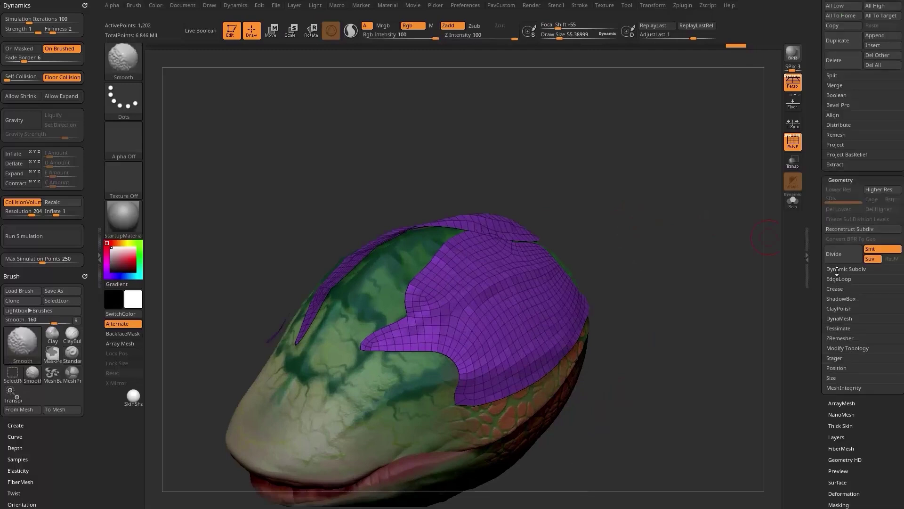
left_click(837, 270)
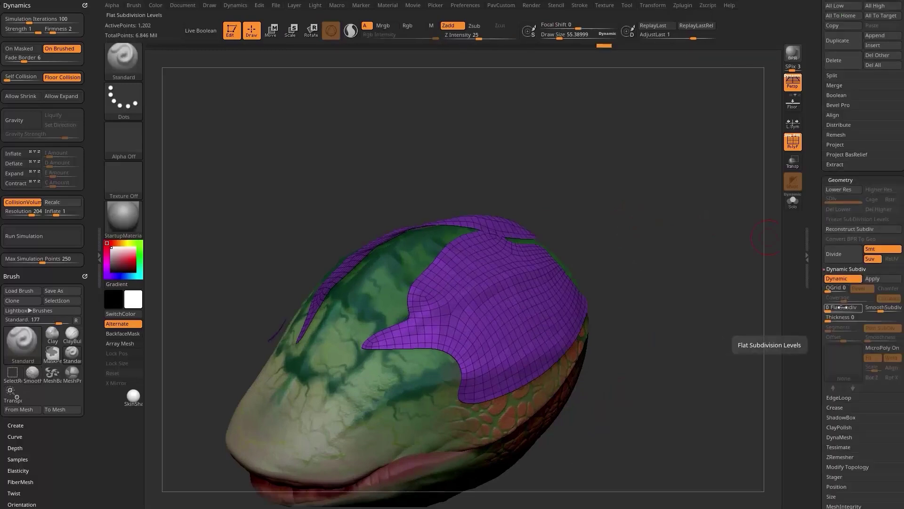
left_click_drag(837, 317, 848, 319)
left_click_drag(711, 307, 766, 153, "alt")
key("shift+f")
mouse_move(672, 250)
left_mouse_down()
mouse_move(683, 256)
mouse_move(565, 201)
mouse_move(557, 224)
left_mouse_up()
- Shift the thickened patches forward with TransposeCloth to form deeper folds, and return to drawing mode
key("w")
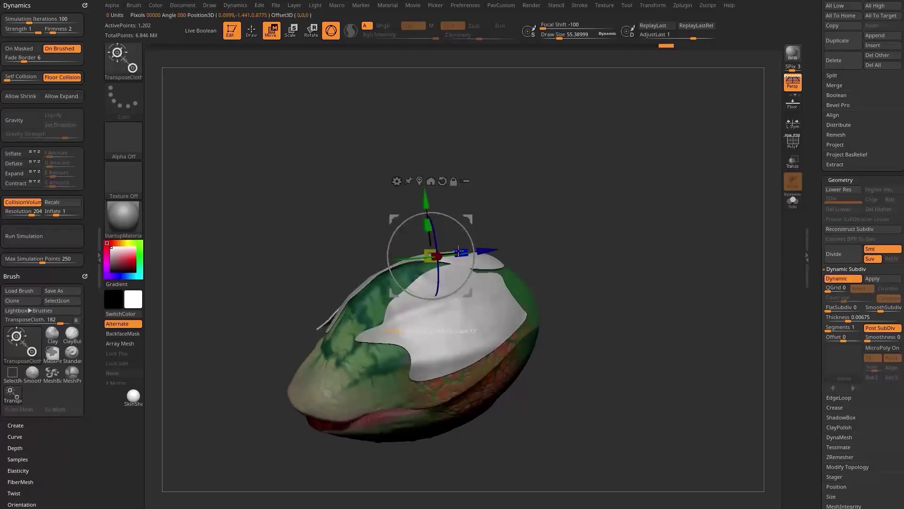
left_click_drag(462, 252, 447, 253)
key("q")
left_click_drag(566, 215, 637, 224)
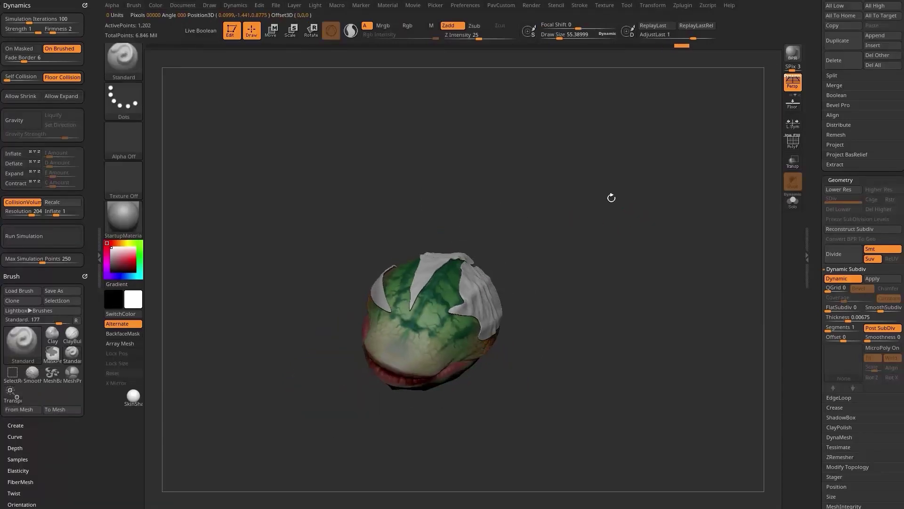
- Show all the subtools of the potted plant together with the patches
left_click_drag(813, 199, 818, 336)
left_click(897, 213, "shift")
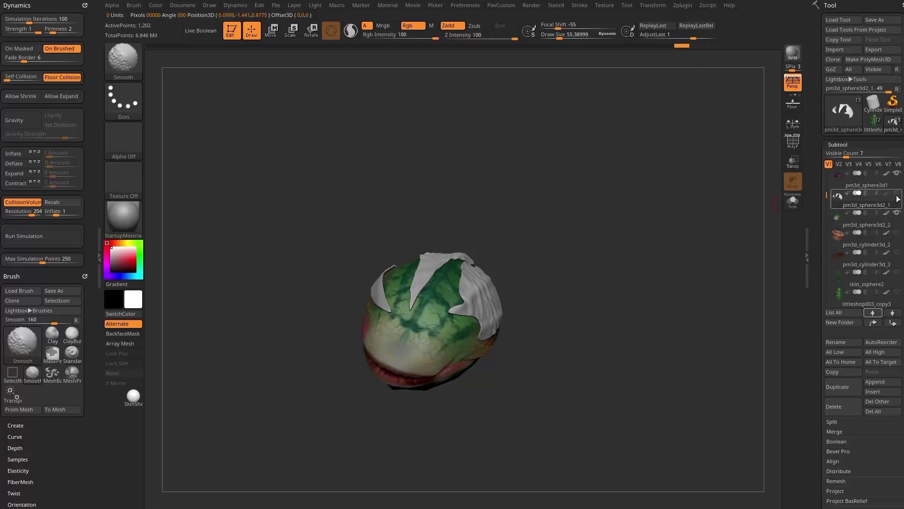
mouse_move(574, 207)
left_mouse_down()
mouse_move(637, 200)
mouse_move(666, 208)
mouse_move(651, 216)
mouse_move(672, 212)
mouse_move(656, 204)
mouse_move(648, 220)
mouse_move(612, 197)
left_mouse_up()
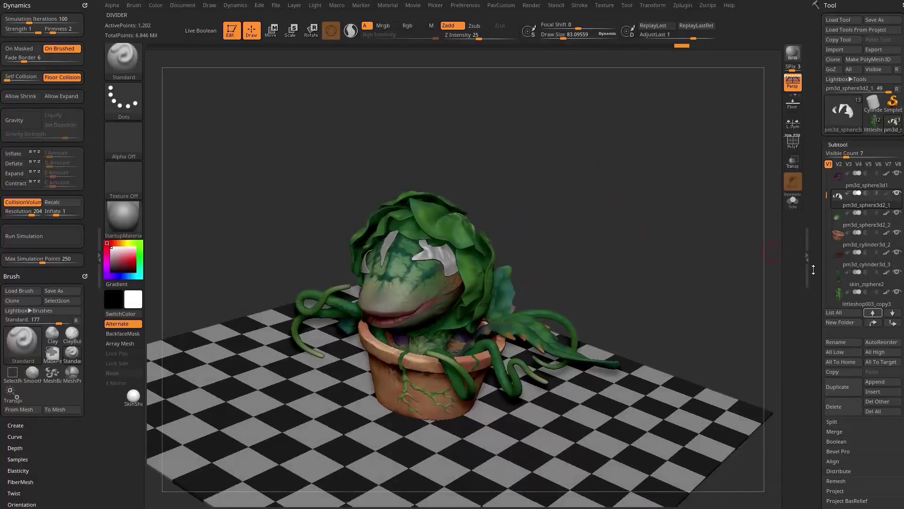
- Select the CurveAlpha brush and isolate the patches in Solo mode
key("b")
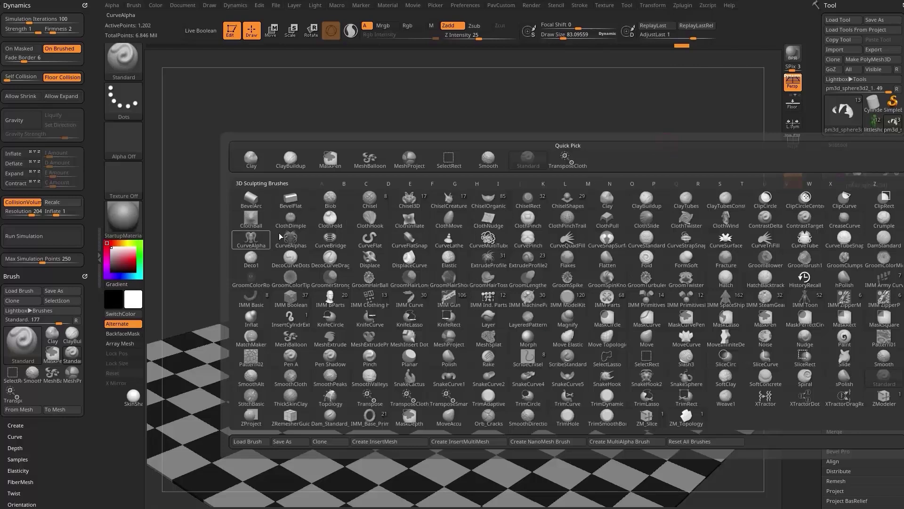
left_click(259, 237)
mouse_move(662, 173)
left_mouse_down("alt")
mouse_move(659, 204)
mouse_move(526, 210)
left_mouse_up("alt")
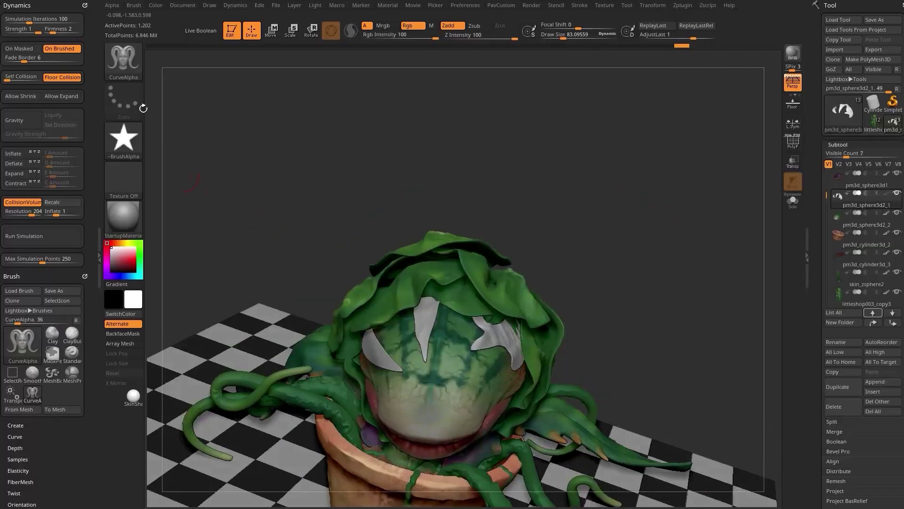
left_click(793, 202)
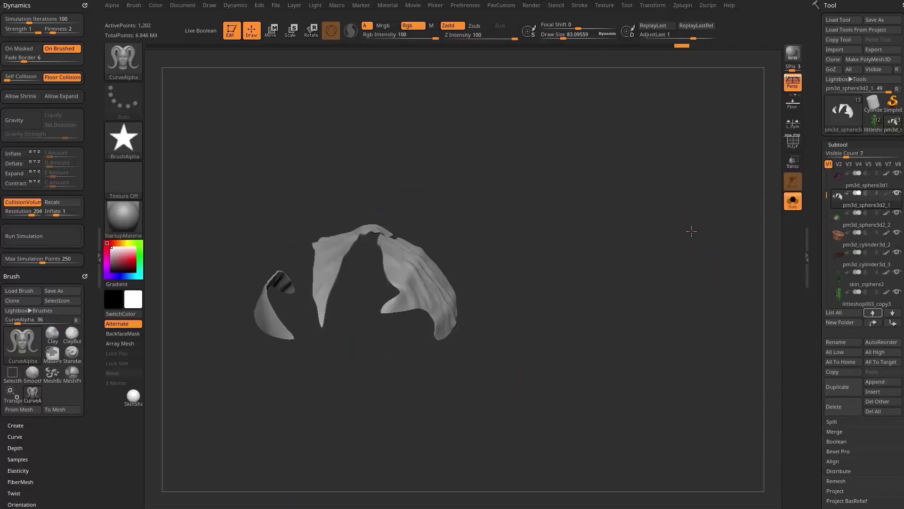
- Turn off Dynamic Subdiv, draw a tapered star-profiled CurveAlpha horn from the side patch, and display its polyframe
left_click_drag(696, 238, 724, 179)
left_click_drag(811, 244, 813, 50)
left_click(837, 239)
left_click_drag(737, 259, 211, 190)
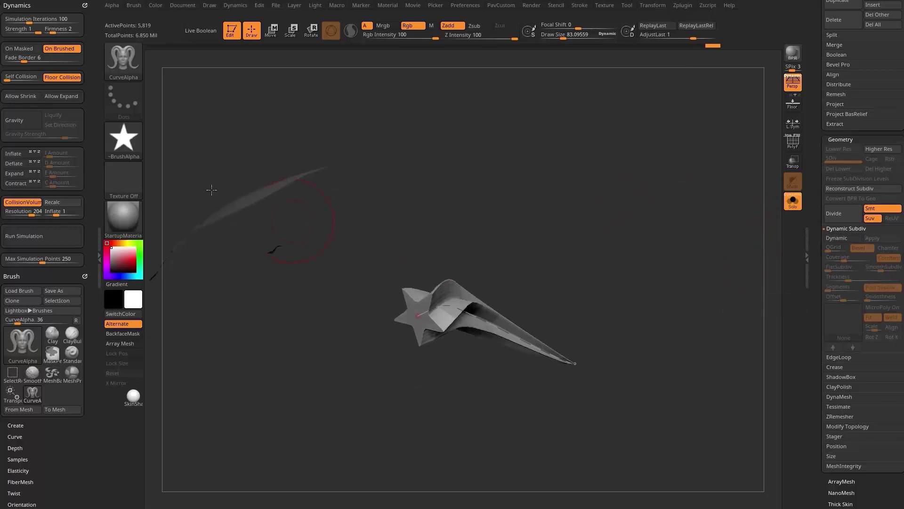
left_click(794, 143)
scroll(424, 316, "up", 5)
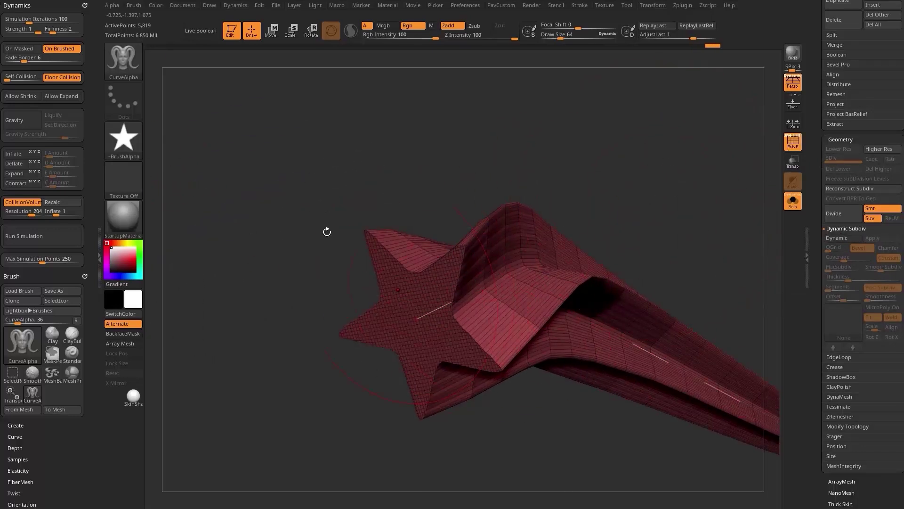
- Update the horn's profile along its curve with Alpha 33, Alpha 09 and finally the star-shaped Alpha 10
left_click(125, 141)
left_click(532, 224)
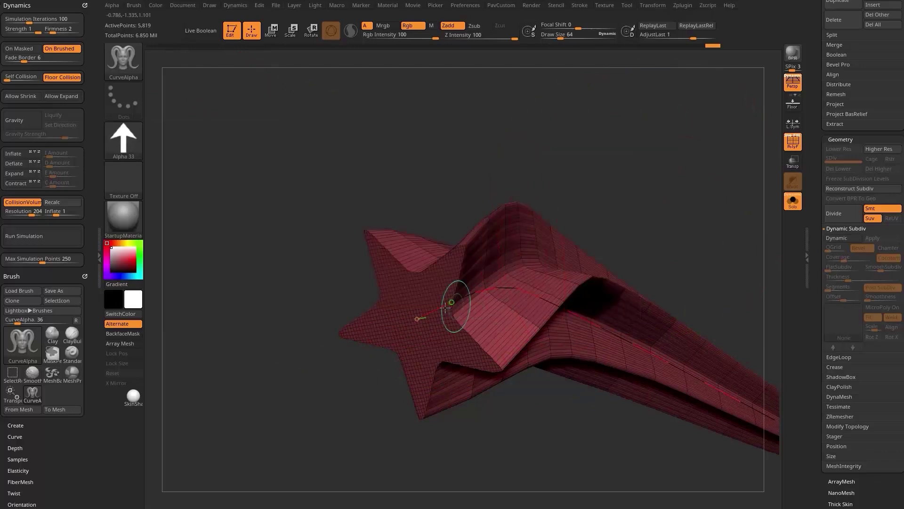
left_click_drag(454, 307, 583, 234)
left_click(123, 141)
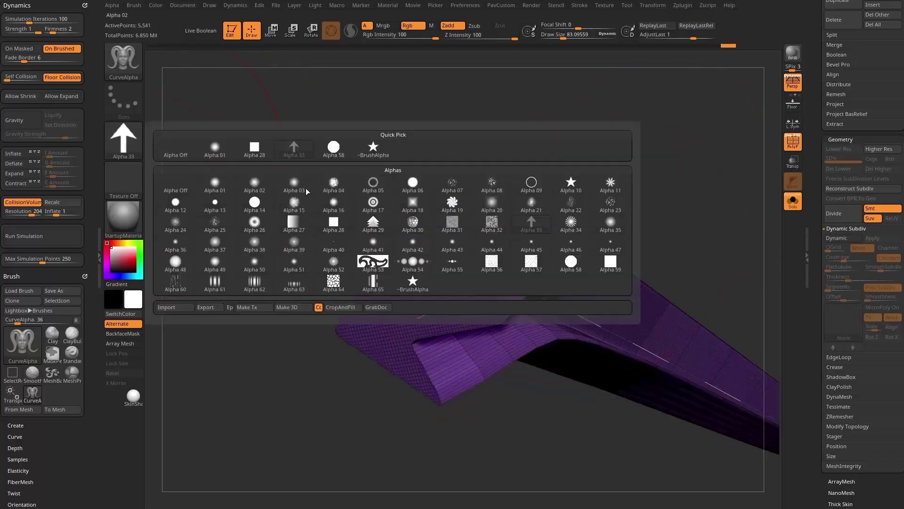
left_click(542, 192)
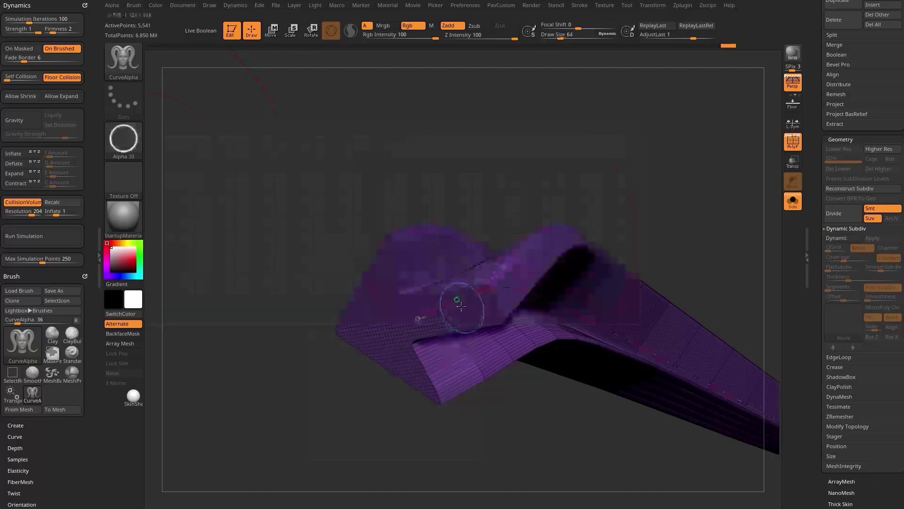
left_click(126, 148)
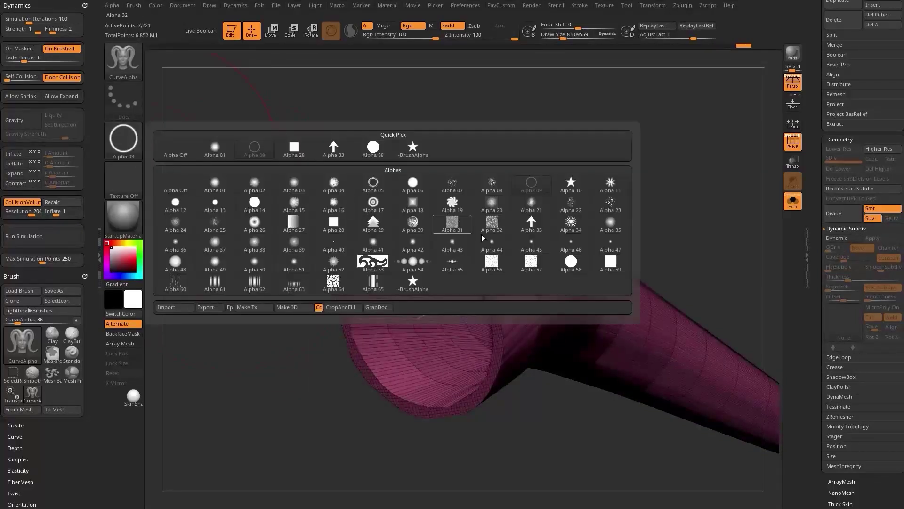
left_click(566, 187)
left_click(464, 287)
- Pull the star-profiled horn's curve at its body and tip to reshape it into an arching bend
left_click_drag(674, 185, 608, 176, "alt")
mouse_move(560, 193)
left_mouse_down()
mouse_move(617, 151)
mouse_move(536, 202)
left_mouse_up()
mouse_move(636, 277)
left_mouse_down()
mouse_move(632, 206)
mouse_move(328, 193)
mouse_move(739, 233)
mouse_move(603, 181)
left_mouse_up()
left_click_drag(503, 277, 465, 294)
mouse_move(601, 188)
left_mouse_down()
mouse_move(581, 270)
mouse_move(638, 224)
mouse_move(574, 245)
mouse_move(639, 226)
left_mouse_up()
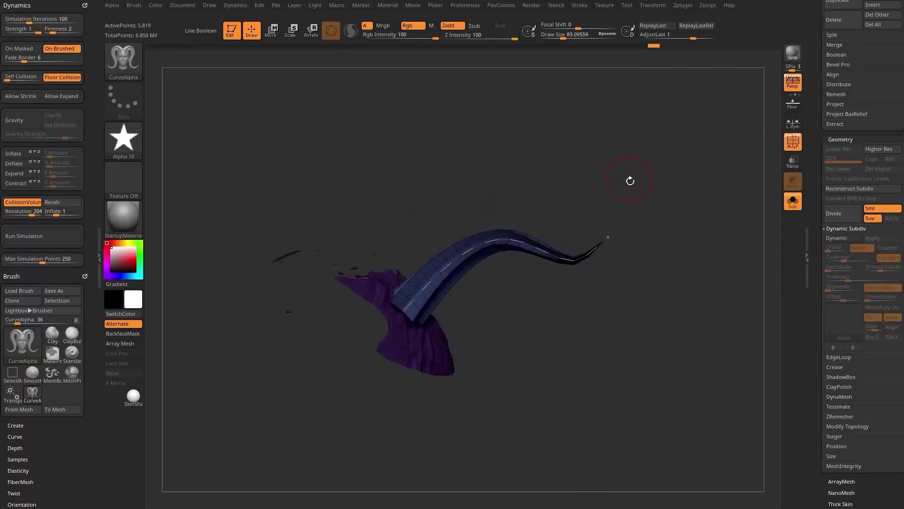
- Draw a second horn from the side patch below the star-profiled one with the ExtrudeProfile brush
key("b")
key("e")
left_click(484, 316)
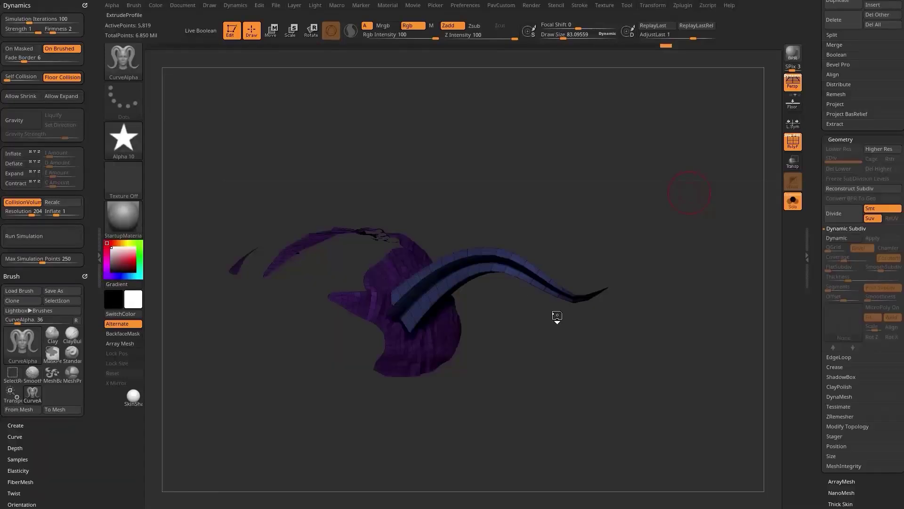
left_click_drag(555, 317, 557, 300)
mouse_move(516, 347)
left_mouse_down()
mouse_move(520, 309)
mouse_move(527, 334)
left_mouse_up()
left_click_drag(476, 204, 443, 207, "alt")
left_click_drag(655, 165, 640, 206)
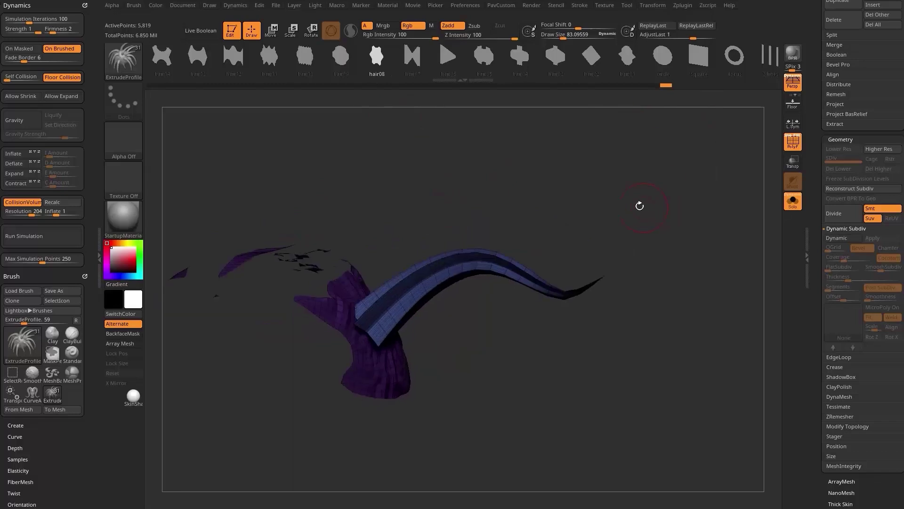
left_click(446, 59)
mouse_move(582, 387)
left_mouse_down()
mouse_move(696, 236)
mouse_move(679, 194)
mouse_move(662, 180)
left_mouse_up()
- Update the second horn's cross-section with the 4 squares profile and finally the shape06 profile
left_click_drag(596, 65, 421, 57)
left_click(480, 59)
left_click_drag(615, 143, 587, 194)
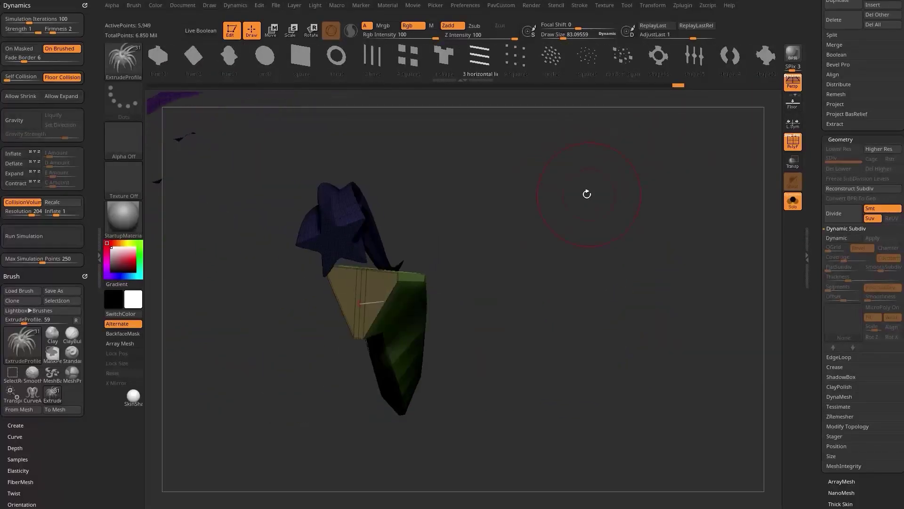
left_click(416, 58)
left_click(372, 302)
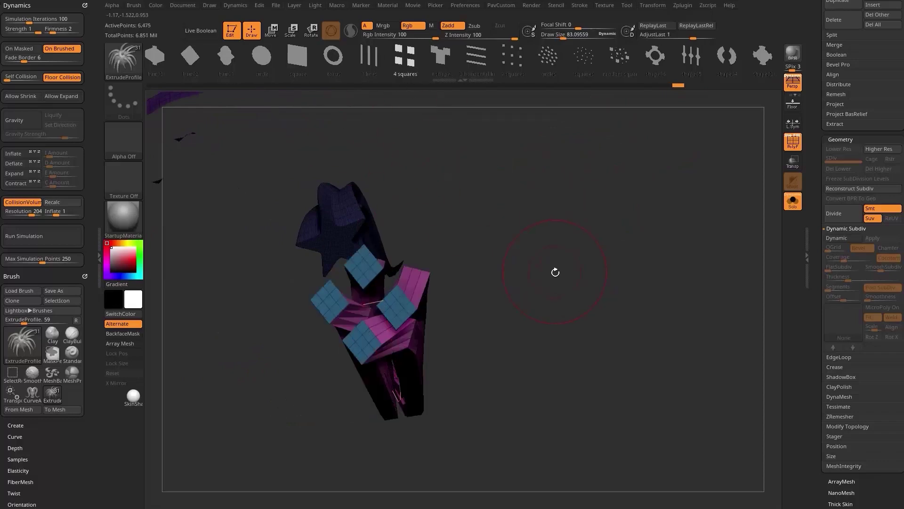
left_click(658, 62)
left_click(371, 304)
left_click_drag(654, 285, 617, 348)
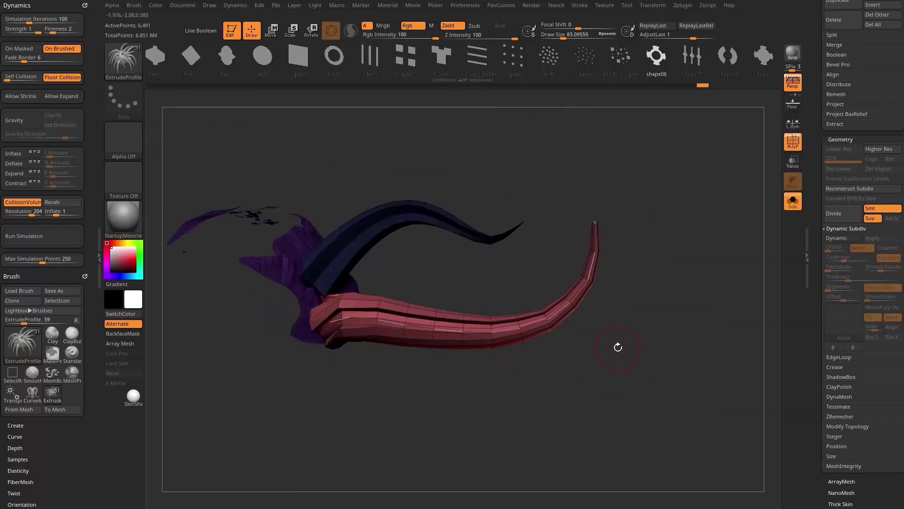
- Hide the polyframe, then enable Bend End and turn off Lock Start in the ExtrudeProfile brush's curve settings
left_click(85, 6)
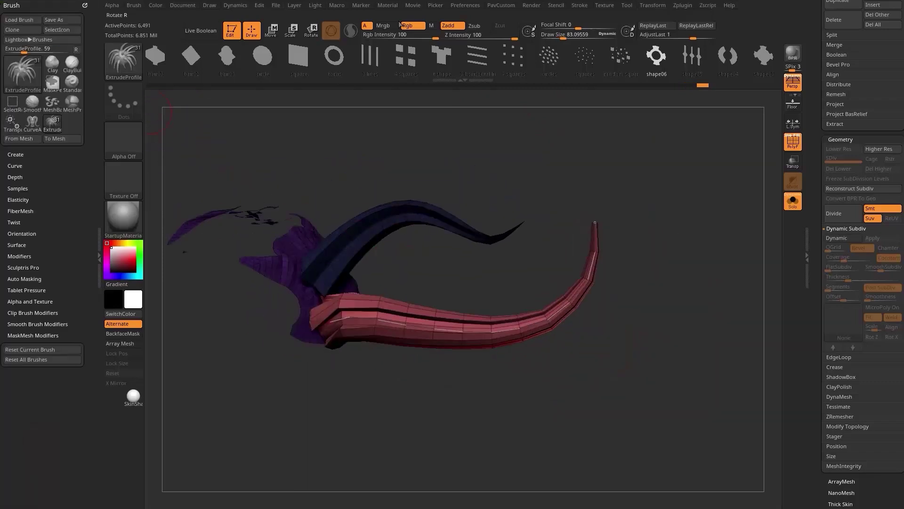
left_click(579, 5)
left_click(575, 13)
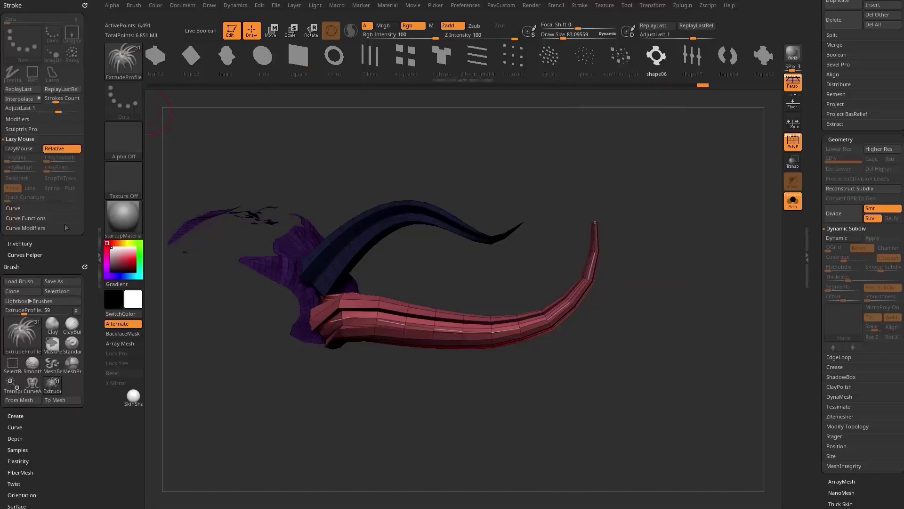
key("shift+f")
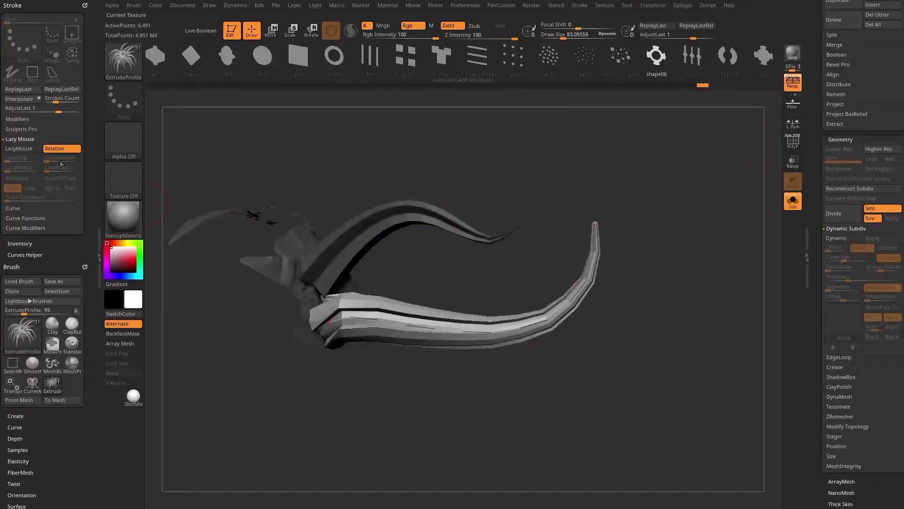
left_click(24, 227)
left_click(24, 217)
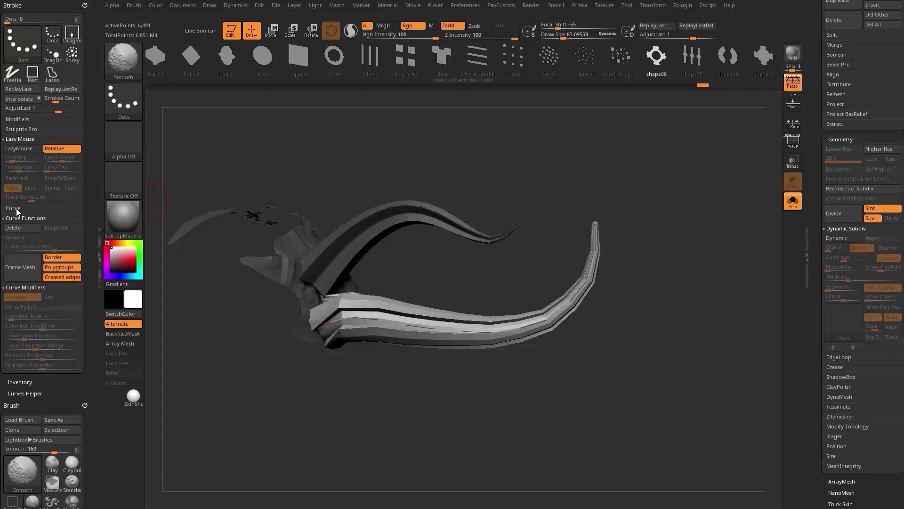
left_click(16, 208)
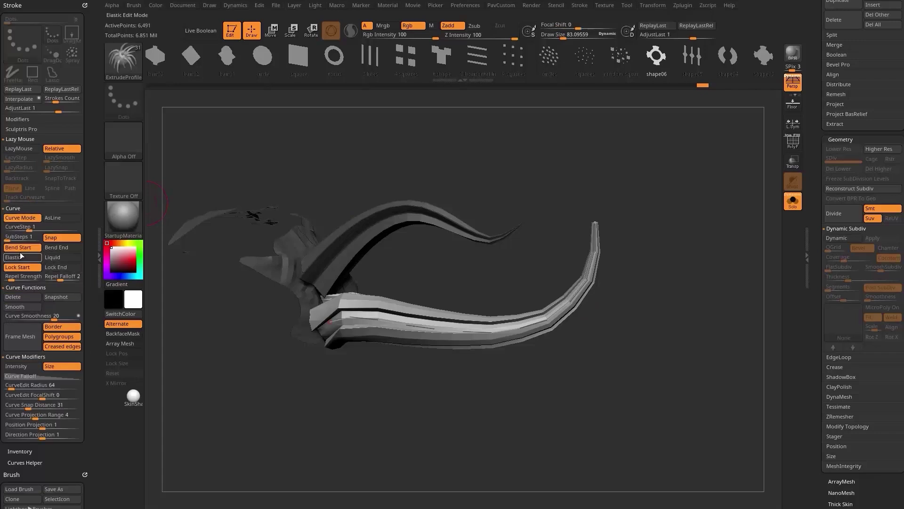
left_click(50, 247)
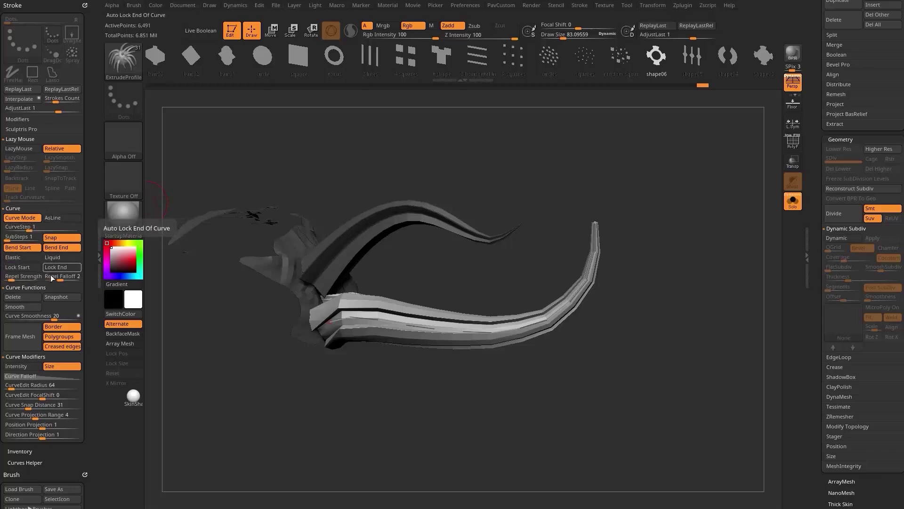
- Bring back the whole model from Solo and lengthen the second horn's curve into a long S-shape
mouse_move(361, 396)
left_mouse_down("alt")
mouse_move(359, 358)
mouse_move(424, 357)
mouse_move(568, 178)
mouse_move(387, 394)
left_mouse_up("alt")
left_click(792, 203)
left_click_drag(678, 225, 575, 270)
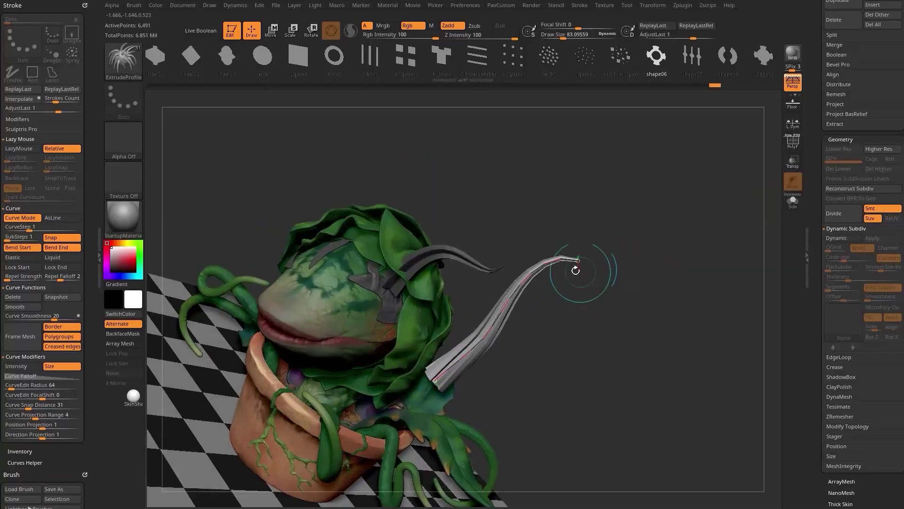
left_click_drag(649, 289, 665, 196)
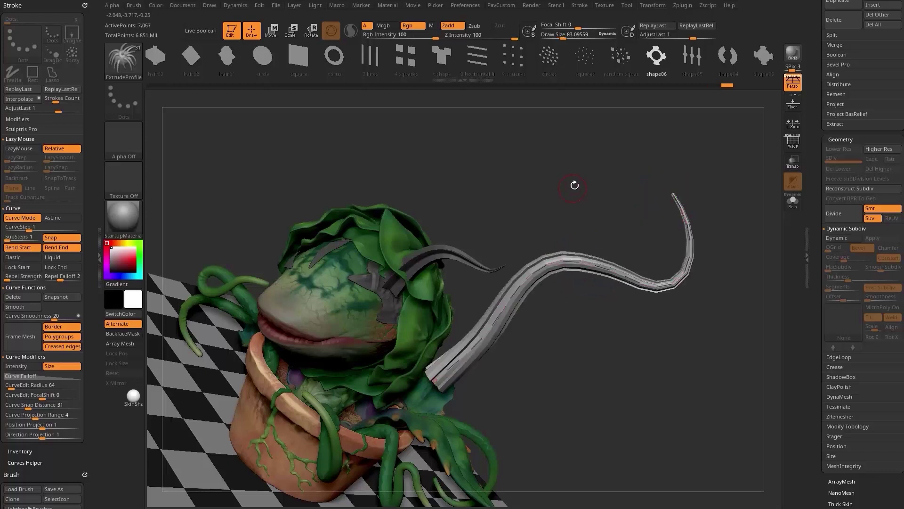
- Update the horn with a draw size of about 49 and pull its unlocked base up beside the head into a wide arc
key("s")
left_click_drag(576, 181, 572, 180)
left_click(542, 263)
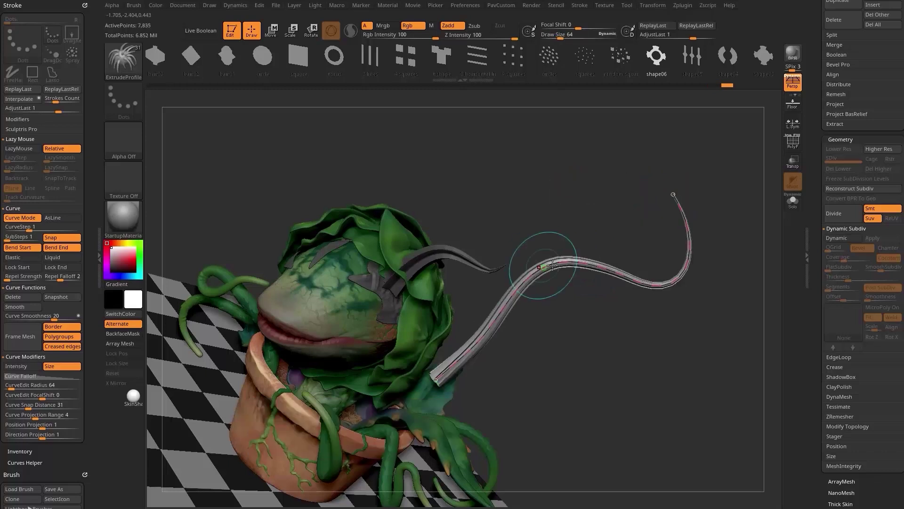
mouse_move(436, 382)
left_mouse_down()
mouse_move(541, 175)
mouse_move(604, 414)
mouse_move(540, 164)
mouse_move(483, 231)
left_mouse_up()
left_click_drag(631, 171, 660, 156)
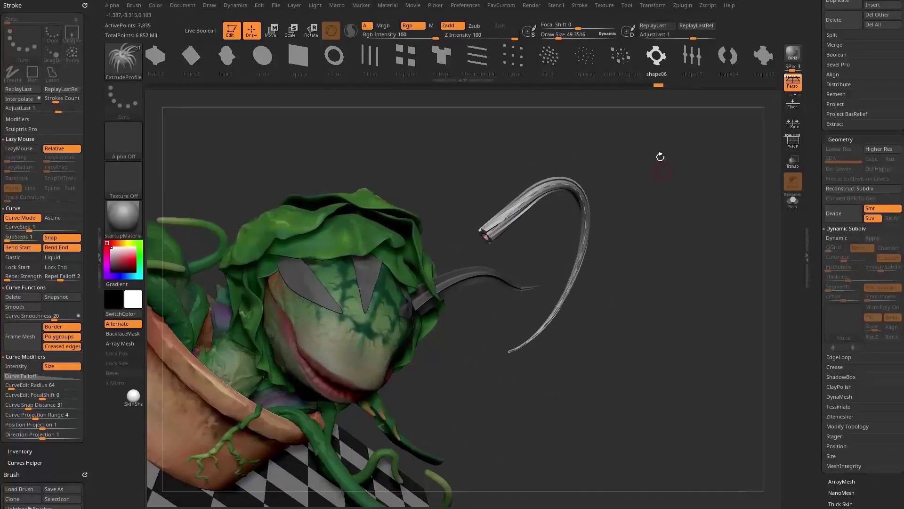
left_click(493, 37)
left_click(519, 201)
mouse_move(561, 155)
left_mouse_down()
mouse_move(595, 156)
mouse_move(589, 198)
mouse_move(565, 165)
left_mouse_up()
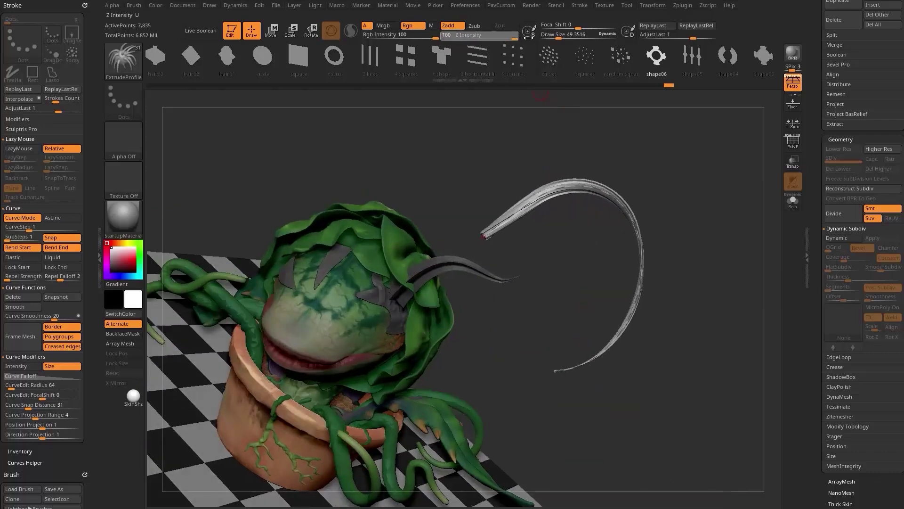
left_click_drag(684, 182, 523, 216)
left_click_drag(662, 149, 491, 228)
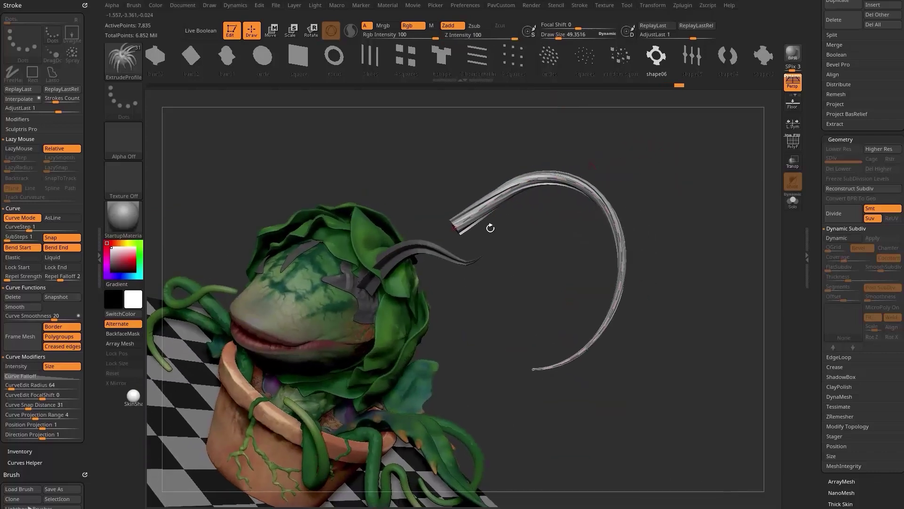
- Reshape the Curve Falloff graph to a convex bulge and finally a concave dip, updating the horn after each change
left_click(33, 374)
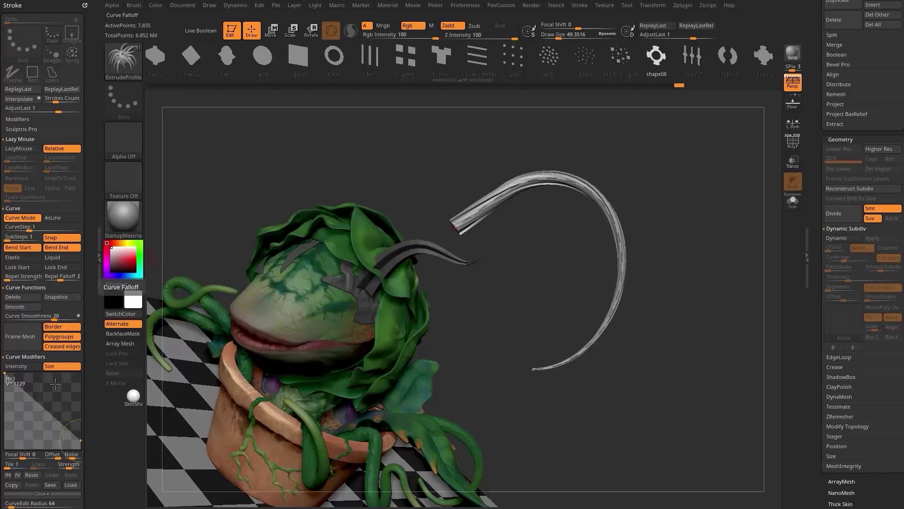
left_click_drag(42, 402, 53, 391)
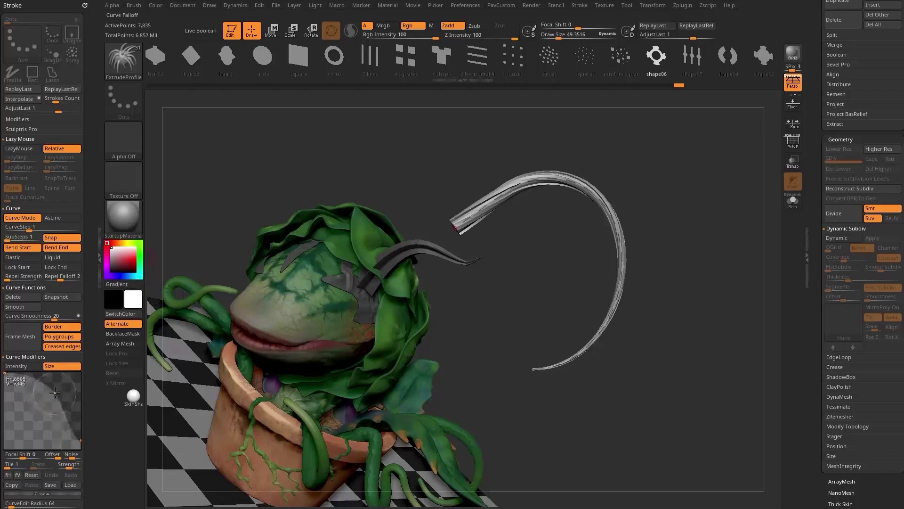
left_click(484, 209)
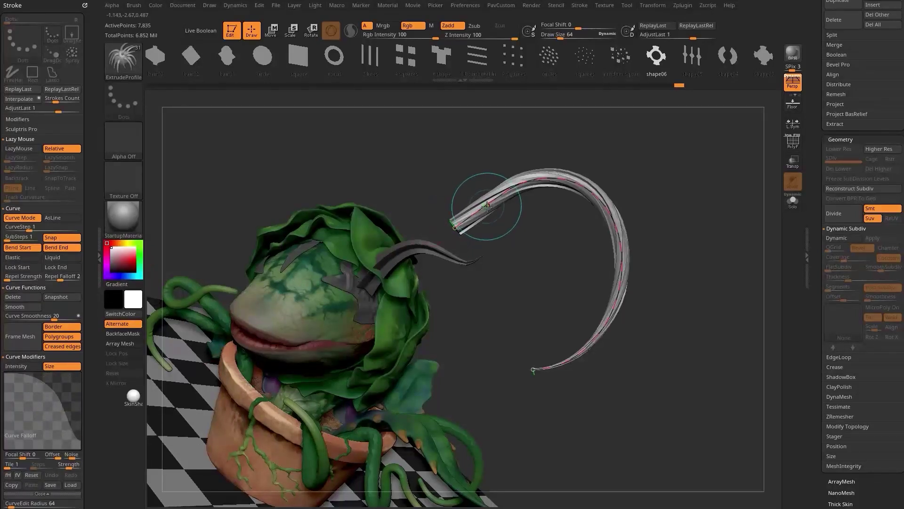
left_click_drag(57, 392, 37, 417)
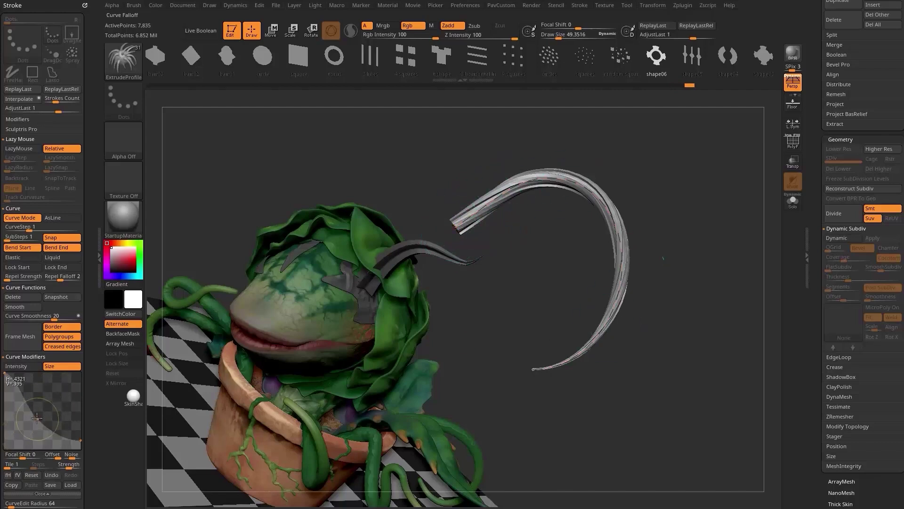
left_click(542, 186)
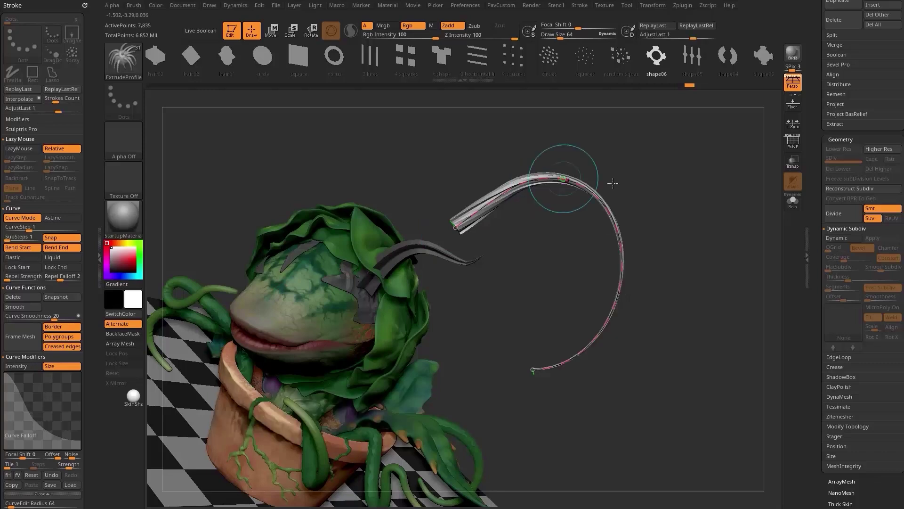
- Pull the horn's curve into a tight loop with sharp bends and set the brush's Max Bend Angle to 0
left_click_drag(676, 196, 595, 250)
mouse_move(541, 303)
left_mouse_down()
mouse_move(571, 305)
mouse_move(499, 255)
mouse_move(511, 247)
mouse_move(601, 276)
mouse_move(582, 233)
left_mouse_up()
mouse_move(91, 398)
left_mouse_down()
mouse_move(92, 262)
mouse_move(91, 289)
left_mouse_up()
left_click(23, 285)
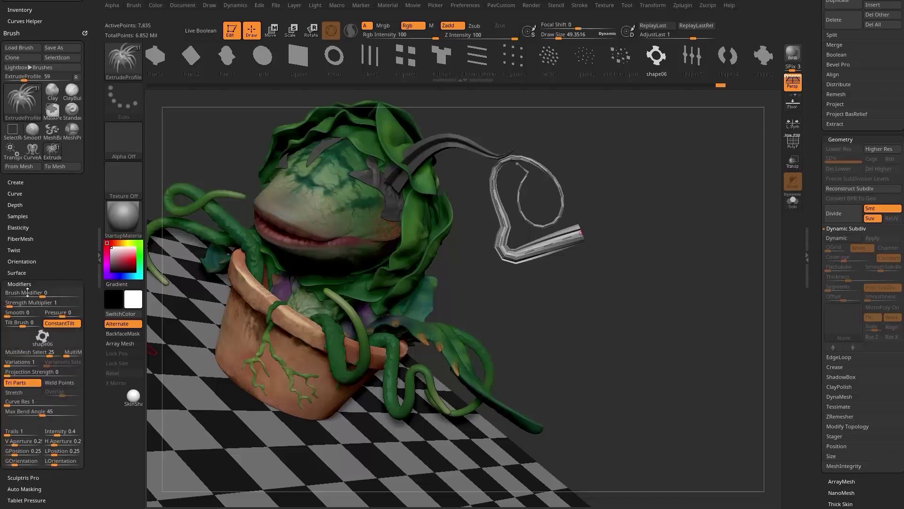
left_click_drag(42, 412, 1, 401)
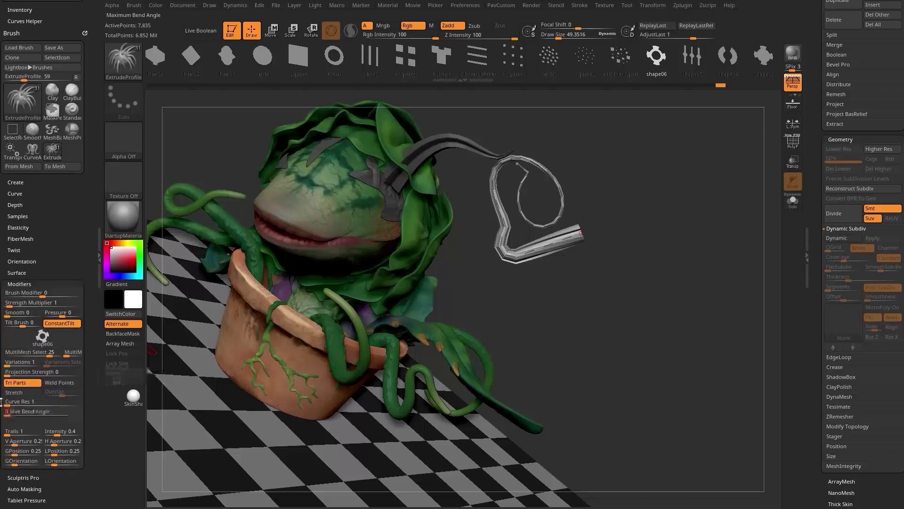
- Try pulling the horn's curve at several places and updating it at another draw size to test its bending
mouse_move(574, 247)
left_mouse_down()
mouse_move(455, 265)
mouse_move(462, 327)
mouse_move(483, 252)
mouse_move(462, 284)
mouse_move(534, 268)
mouse_move(485, 290)
mouse_move(593, 254)
mouse_move(424, 282)
mouse_move(471, 264)
mouse_move(516, 301)
mouse_move(494, 263)
mouse_move(414, 283)
mouse_move(495, 221)
mouse_move(504, 282)
mouse_move(526, 315)
mouse_move(537, 219)
mouse_move(529, 301)
mouse_move(486, 235)
mouse_move(436, 282)
left_mouse_up()
mouse_move(584, 174)
left_mouse_down()
mouse_move(658, 169)
mouse_move(631, 198)
mouse_move(620, 235)
mouse_move(499, 179)
left_mouse_up()
mouse_move(570, 261)
left_mouse_down()
mouse_move(569, 395)
mouse_move(624, 362)
mouse_move(643, 399)
mouse_move(394, 329)
mouse_move(592, 290)
mouse_move(649, 358)
left_mouse_up()
key("s")
left_click_drag(572, 296, 579, 296)
left_click(558, 335)
left_click_drag(531, 257, 581, 232)
- Undo the last changes to the horn's curve
key("ctrl+z")
key("ctrl+z")
key("ctrl+z")
key("ctrl+z")
key("ctrl+z")
key("ctrl+z")
key("ctrl+z")
key("ctrl+z")
key("ctrl+z")
key("ctrl+z")
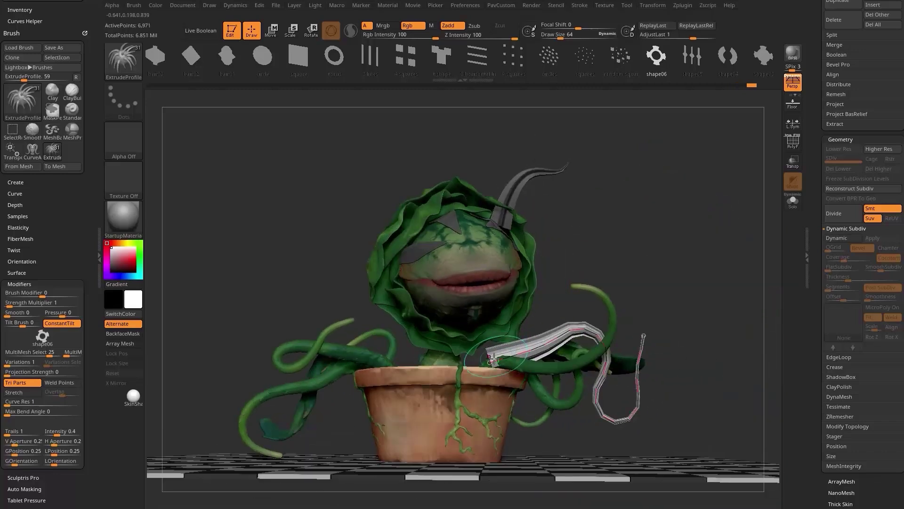
mouse_move(684, 292)
left_mouse_down()
mouse_move(694, 258)
mouse_move(735, 249)
left_mouse_up()
left_click_drag(478, 372, 470, 375)
left_click_drag(672, 266, 636, 260)
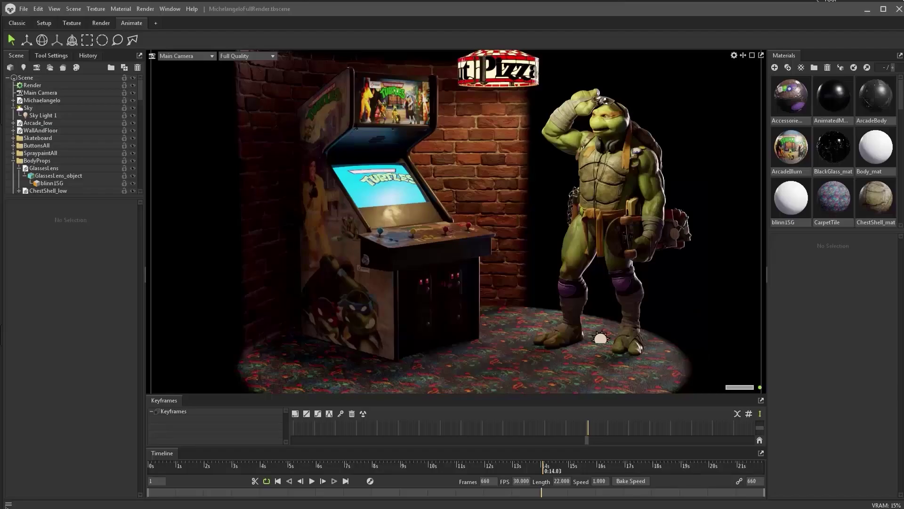
- Examine the Michelangelo arcade scene in Marmoset Toolbag from other angles and scrub through its animation timeline
left_click_drag(363, 232, 414, 234)
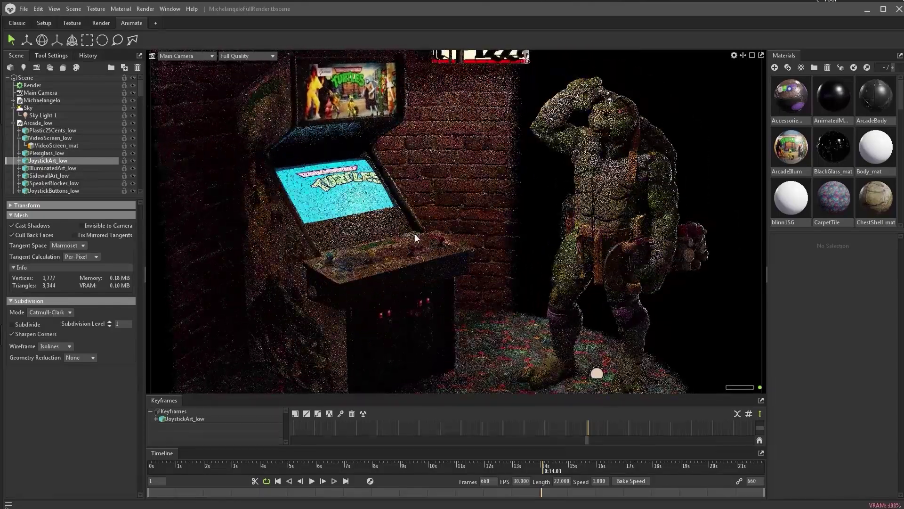
mouse_move(447, 208)
left_mouse_down()
mouse_move(352, 190)
mouse_move(445, 216)
left_mouse_up()
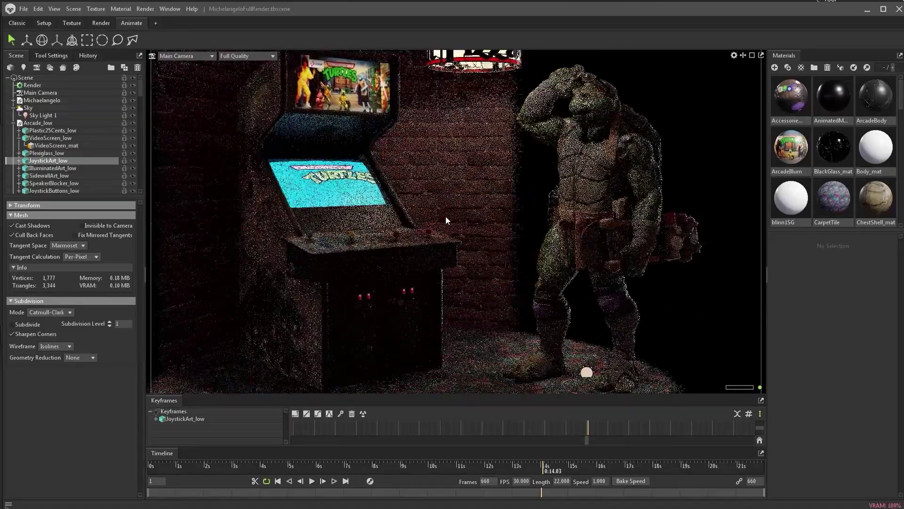
left_click_drag(291, 471, 325, 471)
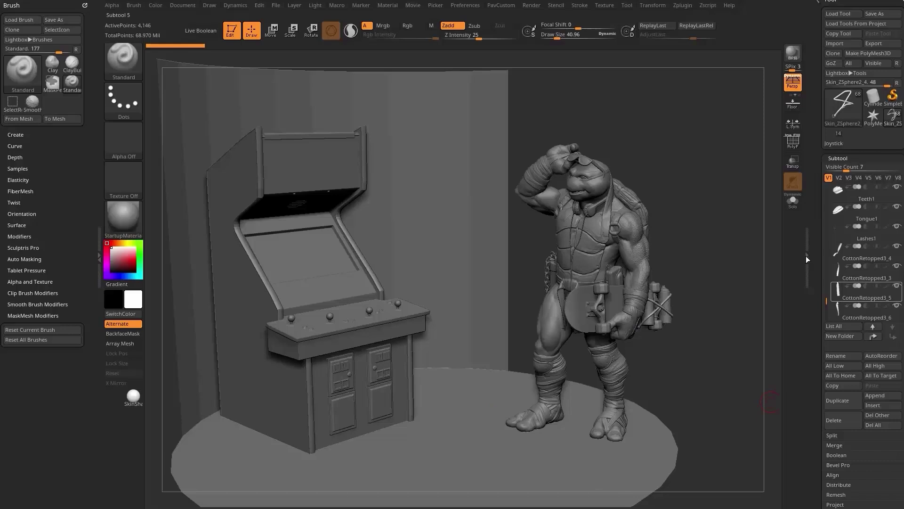
- Switch to ZBrush, load the arcade cabinet tool, turn off perspective and make ArcadeBody_high the active subtool
left_click_drag(759, 250, 693, 236)
mouse_move(722, 164)
left_mouse_down()
mouse_move(750, 178)
mouse_move(736, 152)
mouse_move(725, 181)
mouse_move(726, 156)
mouse_move(736, 175)
mouse_move(716, 179)
left_mouse_up()
key("s")
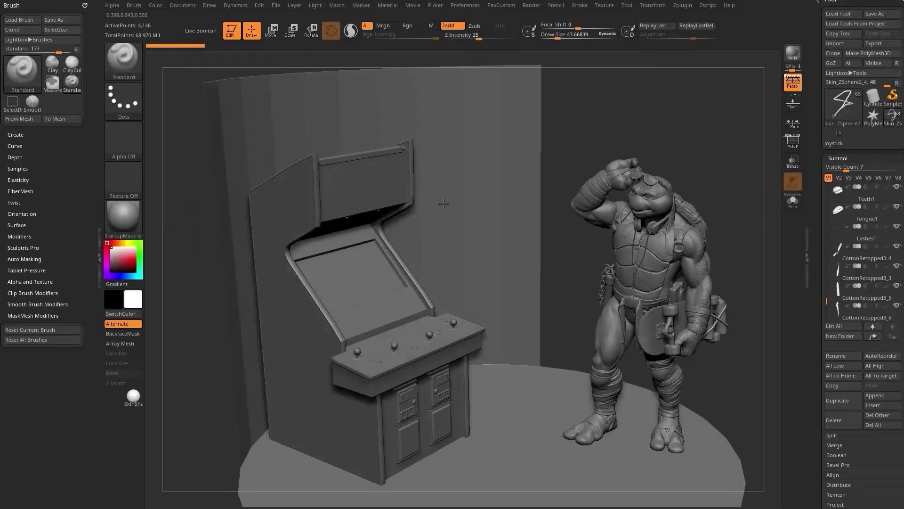
left_click(834, 139)
left_click_drag(668, 268, 683, 198)
left_click(792, 83)
left_click_drag(683, 198, 682, 235)
left_click(597, 307, "alt")
mouse_move(659, 309)
left_mouse_down("alt")
mouse_move(714, 286)
mouse_move(701, 249)
left_mouse_up("alt")
key("s")
left_click_drag(702, 250, 709, 258)
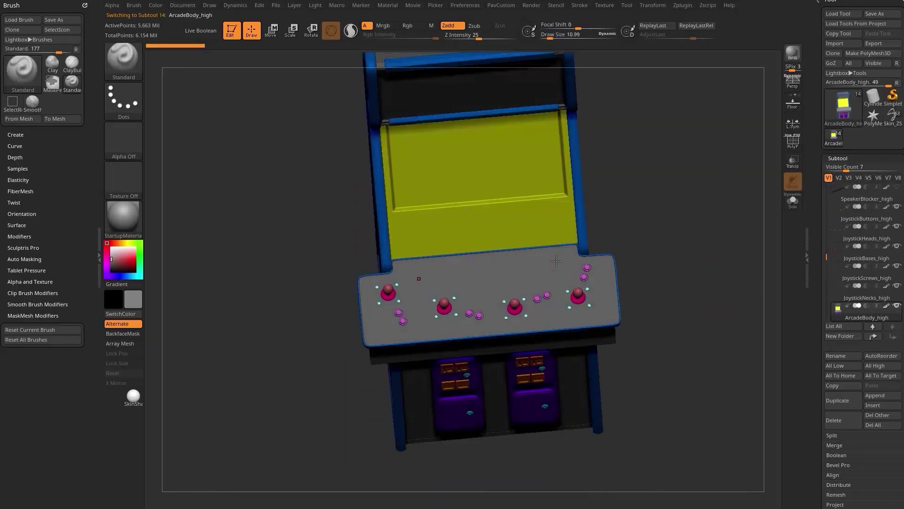
- Insert a CubeMid primitive from the IMM primitives brush onto the cabinet's control panel and split it into its own subtool
key("b")
key("i")
key("p")
key("m")
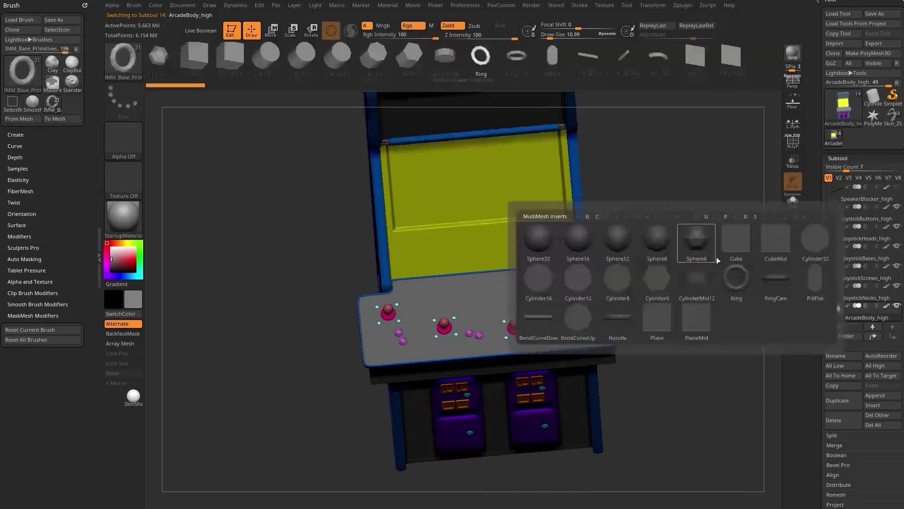
left_click(766, 244)
left_click_drag(488, 305, 493, 346)
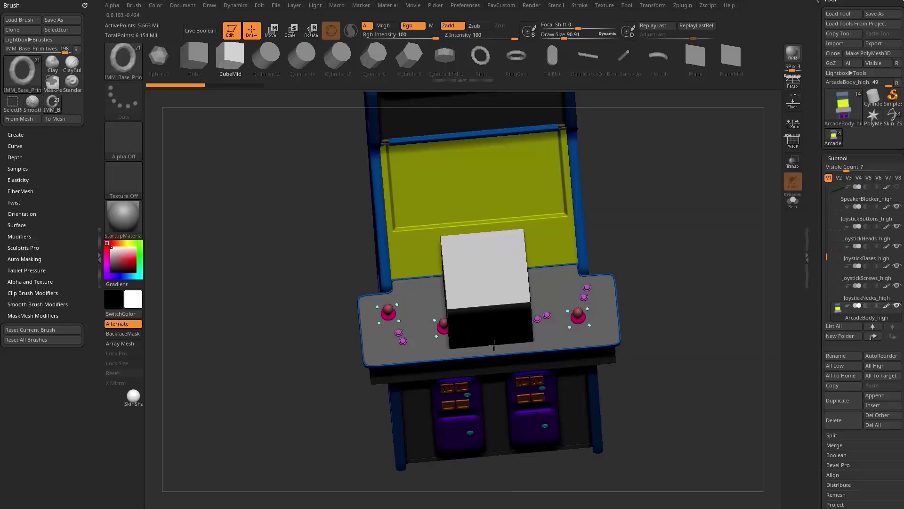
key("2")
left_click(680, 293)
left_click_drag(681, 293, 572, 301)
- Scale, position and rotate the inserted cube into a thin, wide slab covering the cabinet's control panel
key("w")
left_click_drag(457, 311, 404, 317)
left_click_drag(676, 196, 713, 197)
left_click_drag(483, 278, 483, 272)
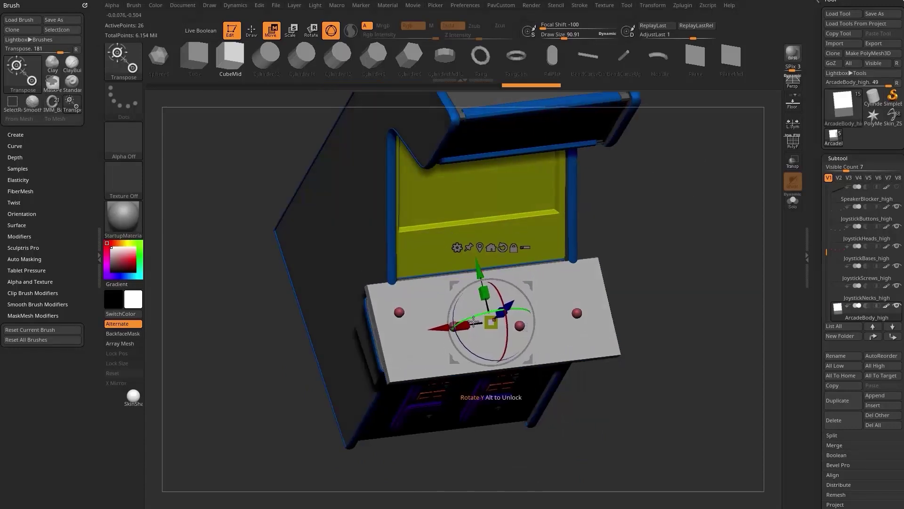
left_click_drag(472, 324, 461, 329)
key("q")
mouse_move(724, 245)
left_mouse_down("shift")
mouse_move(735, 272)
mouse_move(728, 250)
left_mouse_up("shift")
- Isolate the slab with Solo and turn on its polyframe and transparency display
key("s")
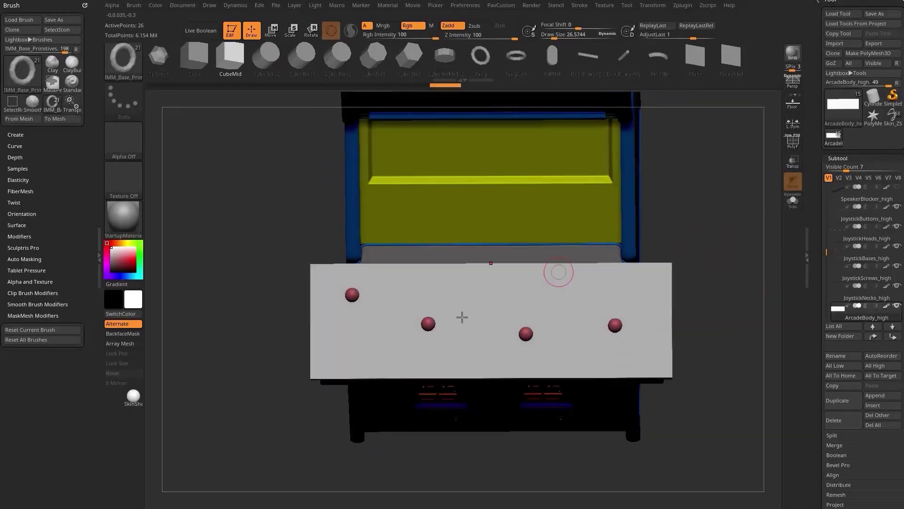
left_click(795, 142)
left_click(791, 163)
mouse_move(738, 231)
left_mouse_down("alt")
mouse_move(720, 224)
mouse_move(722, 235)
left_mouse_up("alt")
left_click(791, 203)
left_click_drag(694, 274, 725, 245)
- ZRemesh the slab with the Half option
key("space")
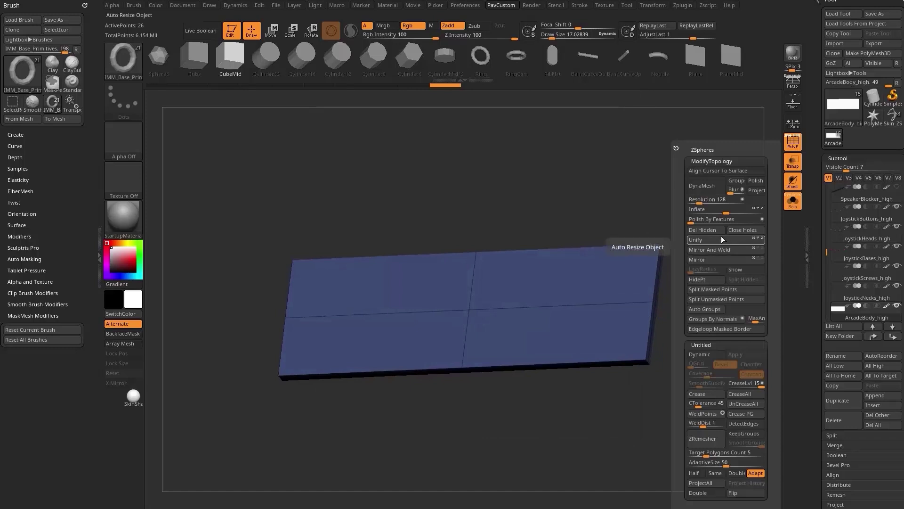
left_click(705, 472)
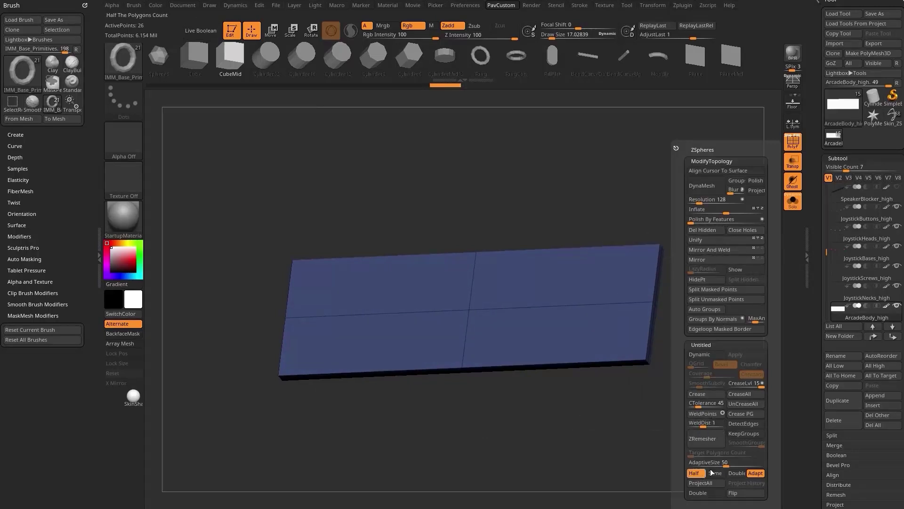
left_click(713, 442)
left_click(699, 339)
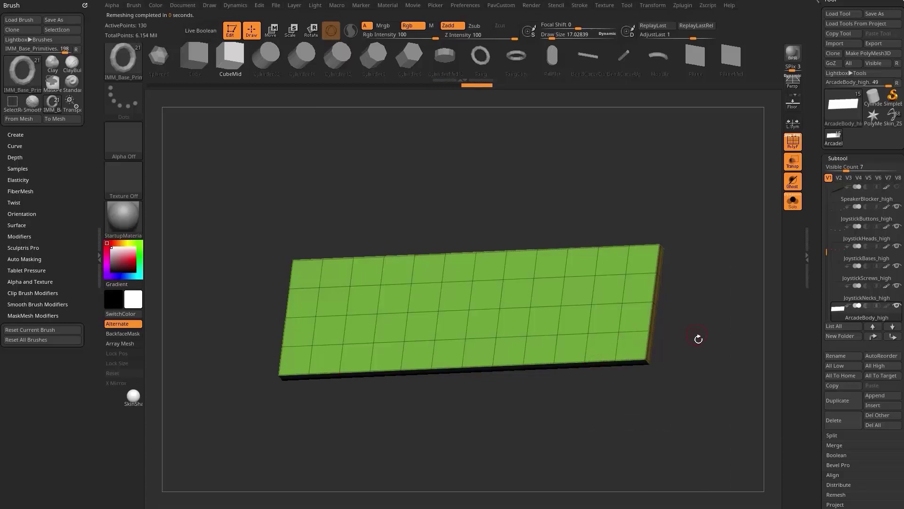
- Subdivide the slab to level 4 and delete its lower subdivision levels
key("ctrl")
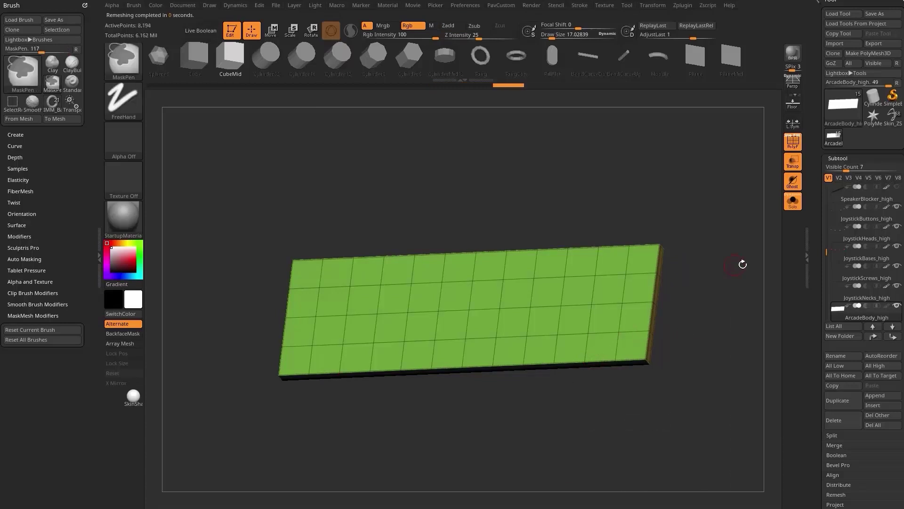
left_click_drag(818, 333, 822, 13)
left_click(838, 220, "shift")
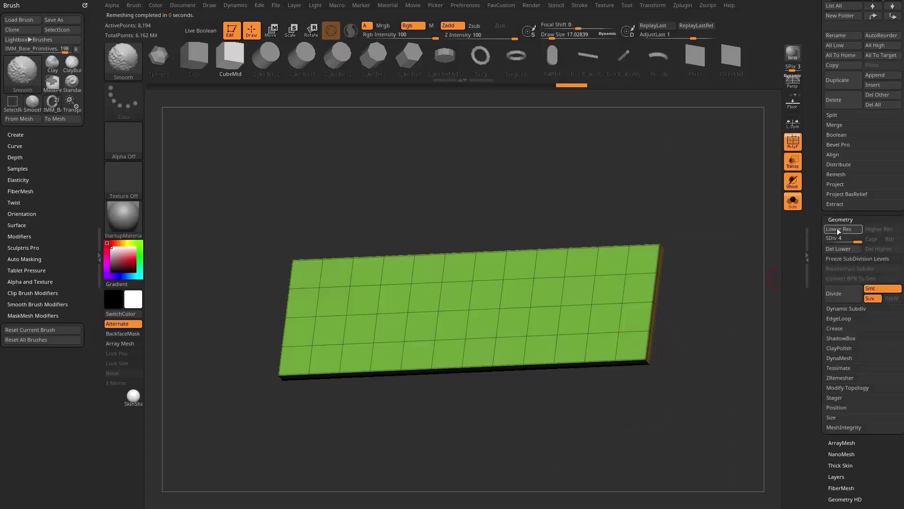
left_click(841, 249)
- Face the slab from the front, choose the KnifeCurve brush, and bring back the cabinet with ghosting off
mouse_move(702, 279)
left_mouse_down("shift")
mouse_move(735, 294)
mouse_move(727, 288)
left_mouse_up("shift")
left_click(123, 63, "ctrl+shift")
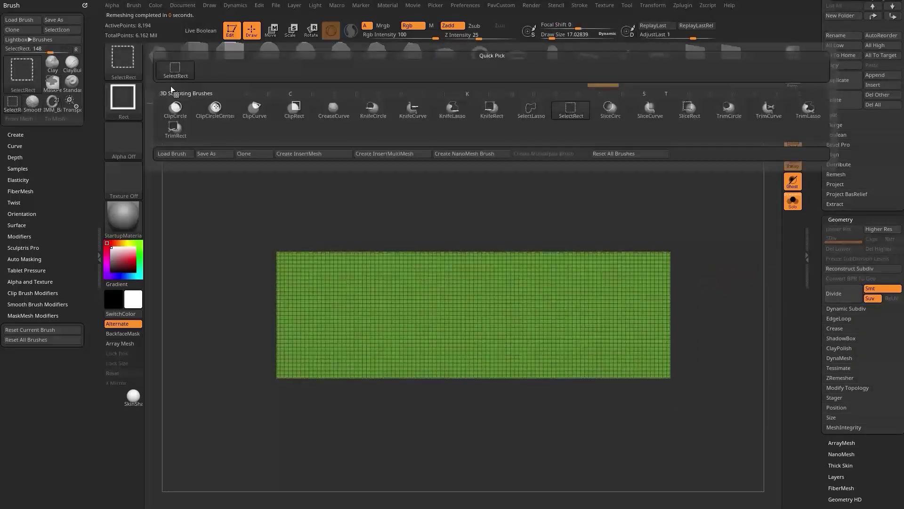
left_click(413, 108)
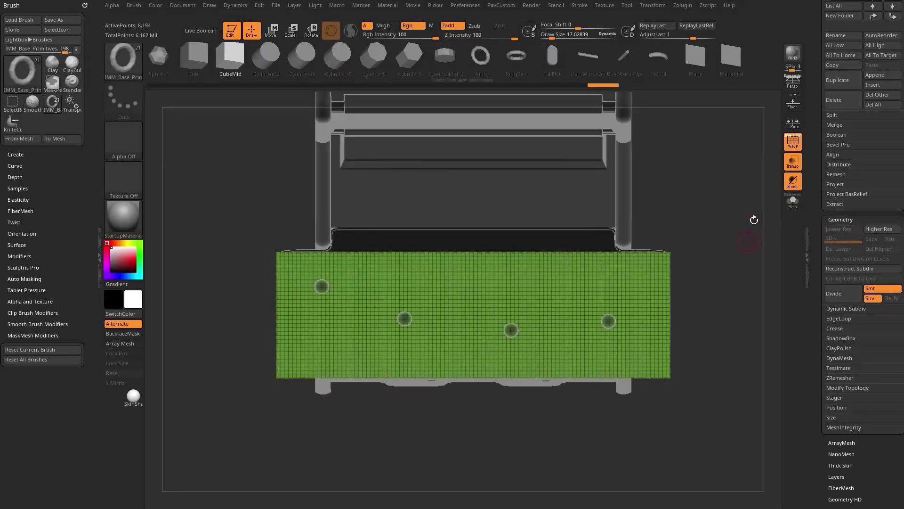
left_click(793, 182)
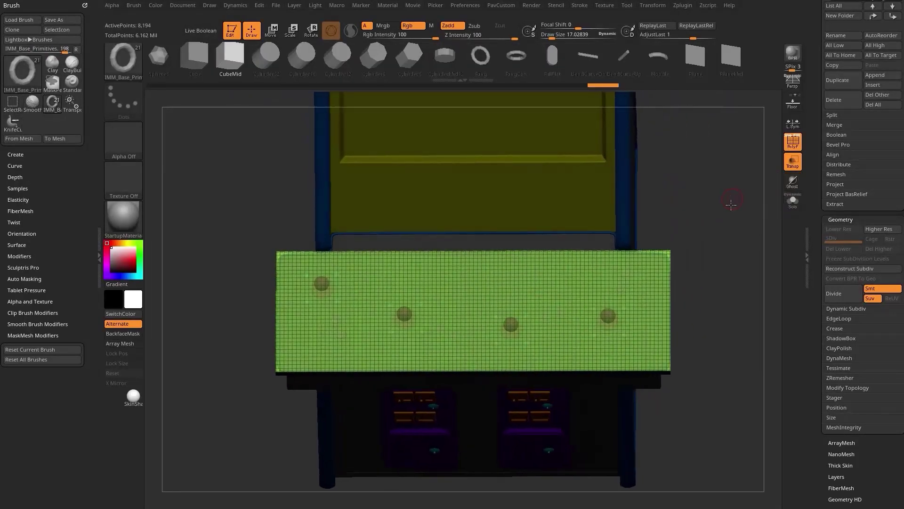
- Move the slab up the control panel so its upper edge overlaps the cabinet's side posts
key("w")
mouse_move(473, 285)
left_mouse_down()
mouse_move(481, 276)
mouse_move(473, 245)
left_mouse_up()
key("q")
mouse_move(748, 180)
left_mouse_down()
mouse_move(742, 192)
mouse_move(747, 184)
left_mouse_up()
- Cut notches around the side posts and trim the slab's front corners at an angle with KnifeCurve
left_click_drag(618, 163, 619, 244, "ctrl+shift")
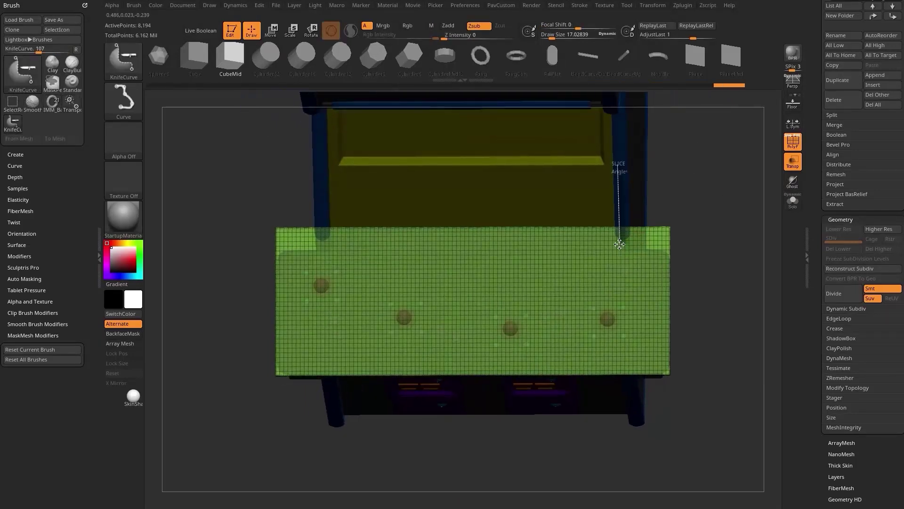
left_click_drag(722, 246, 722, 246, "ctrl+shift")
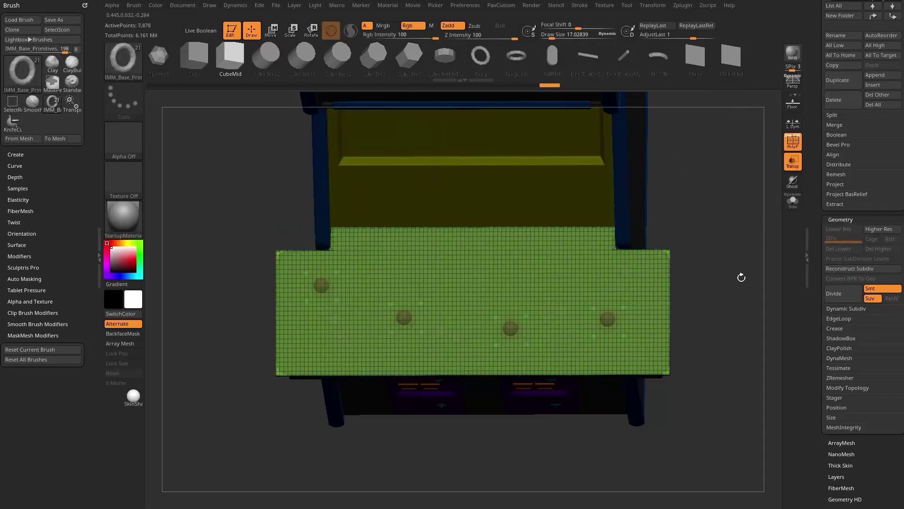
mouse_move(732, 311)
left_mouse_down("ctrl+shift")
mouse_move(571, 330)
mouse_move(523, 434)
left_mouse_up("ctrl+shift")
left_click_drag(759, 303, 779, 302)
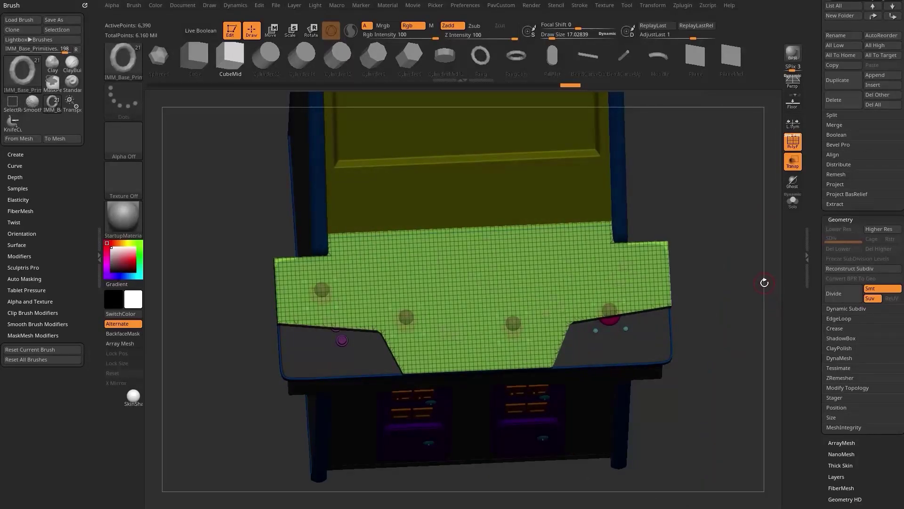
- Select the BevelArc brush and isolate the slab with Solo
key("b")
key("b")
key("a")
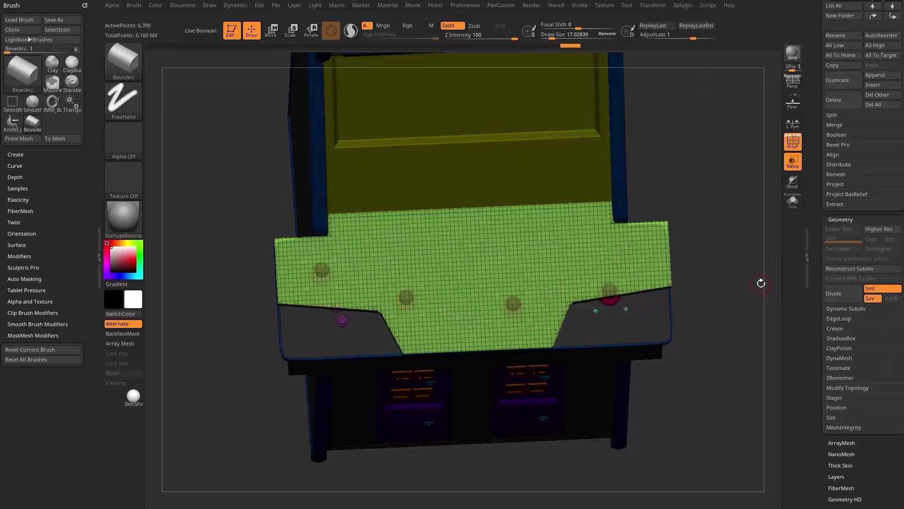
left_click(792, 201)
left_click_drag(747, 257, 701, 226)
- Try the BevelFlat brush on the slab's side corners
key("b")
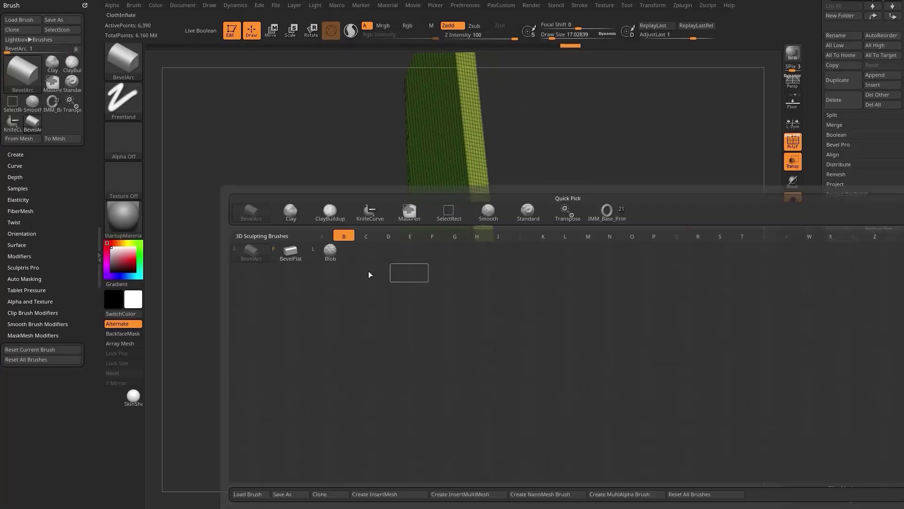
left_click(297, 259)
left_click_drag(685, 243, 507, 284)
left_click_drag(581, 263, 701, 219)
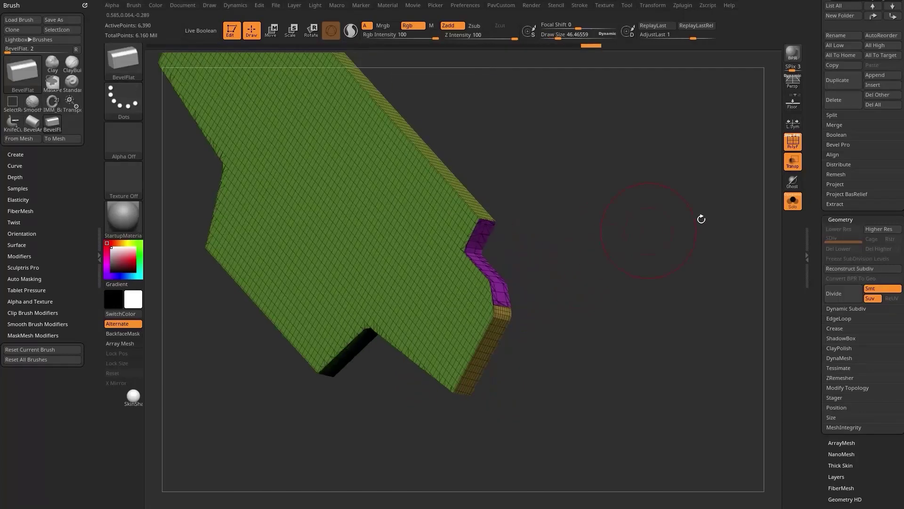
- Round the corners of the slab's outline with the BevelArc brush
key("b")
key("b")
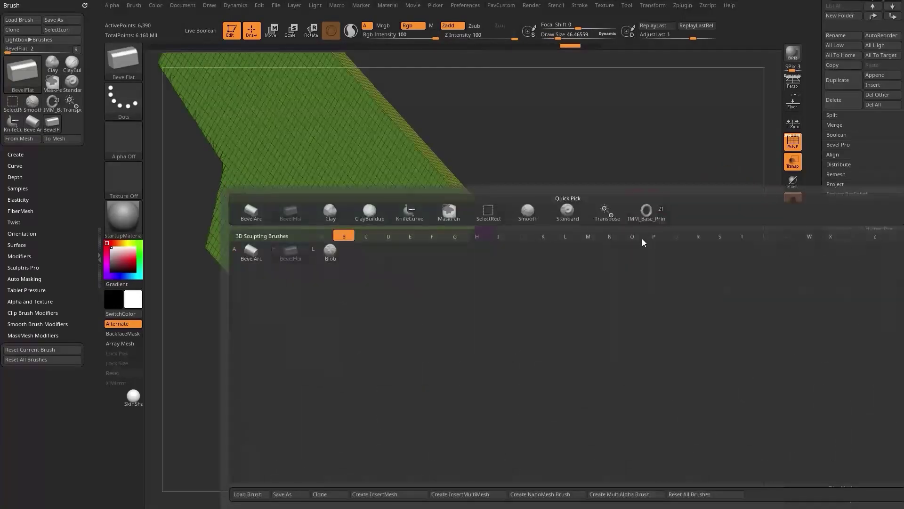
key("a")
left_click_drag(595, 249, 600, 267)
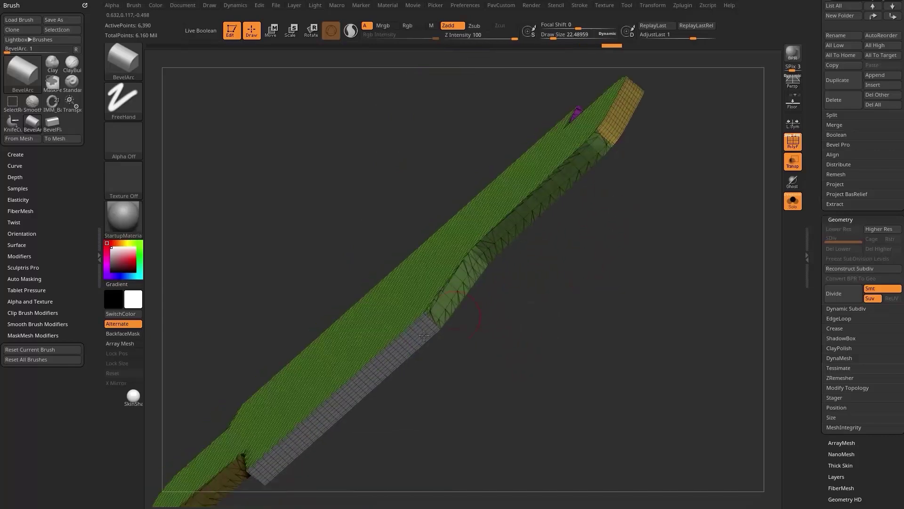
left_click_drag(490, 339, 512, 253)
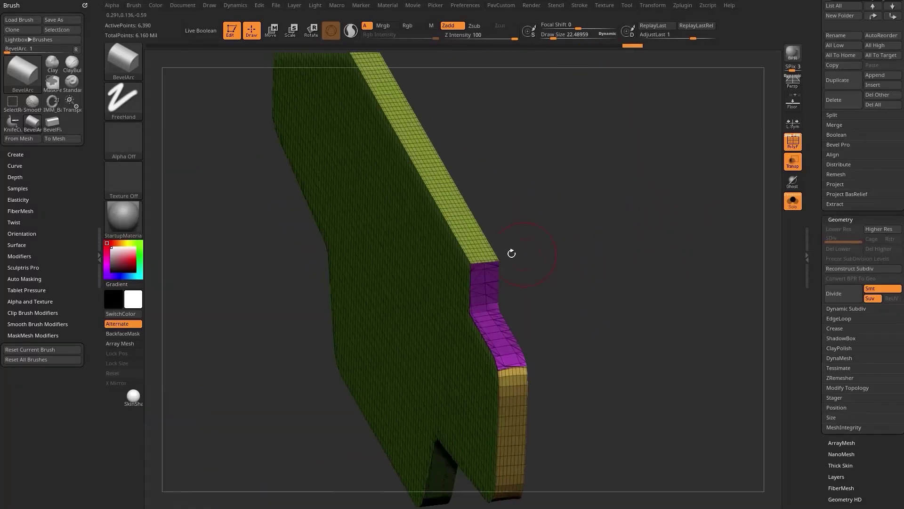
left_click_drag(522, 219, 629, 239)
left_click_drag(659, 214, 557, 196)
mouse_move(666, 246)
left_mouse_down()
mouse_move(698, 267)
mouse_move(675, 239)
left_mouse_up()
- Reduce the slab to its front-face polygroup and ZRemesh it with Half and DetectEdges
left_click(549, 267, "ctrl+shift")
key("grave")
left_click(675, 230)
left_click(676, 438)
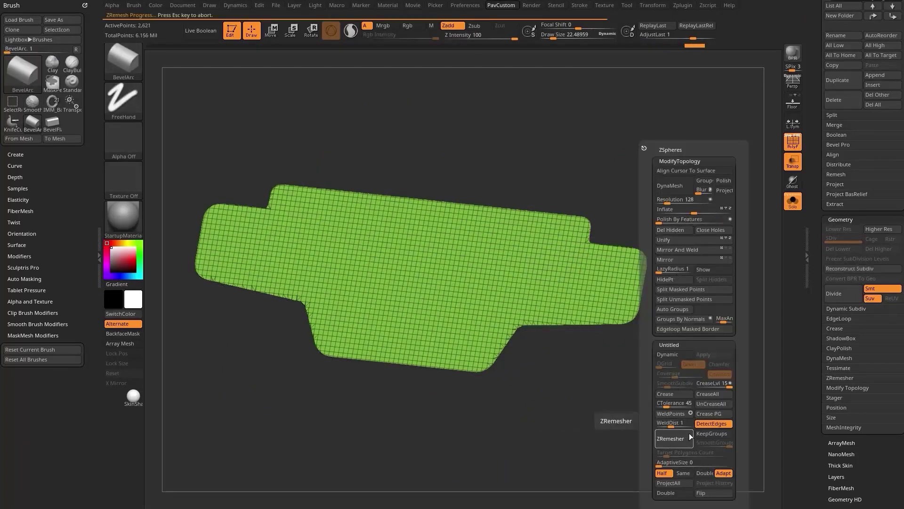
- Extrude the remeshed face into a slab using ZModeler's QMesh polygon action on Polygroup All
left_click_drag(665, 371, 647, 388, "alt")
mouse_move(663, 217)
left_mouse_down()
mouse_move(670, 186)
mouse_move(659, 264)
left_mouse_up()
key("b")
key("z")
key("m")
key("space")
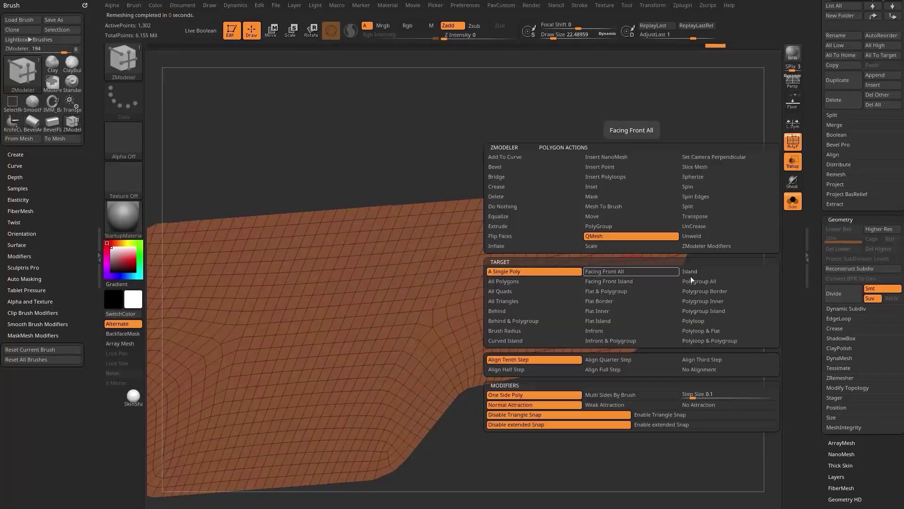
left_click(687, 278)
left_click_drag(616, 287, 606, 266)
- Duplicate the slab subtool and reduce the copy to its side rim using SelectLasso and Del Hidden
left_click_drag(701, 238, 649, 250)
left_click_drag(821, 175, 820, 322)
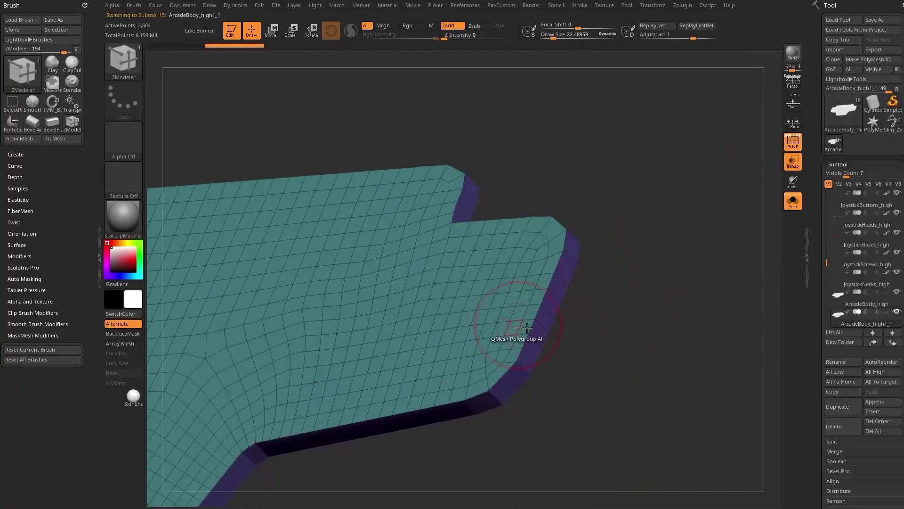
left_click(122, 64, "ctrl+shift")
left_click(523, 118)
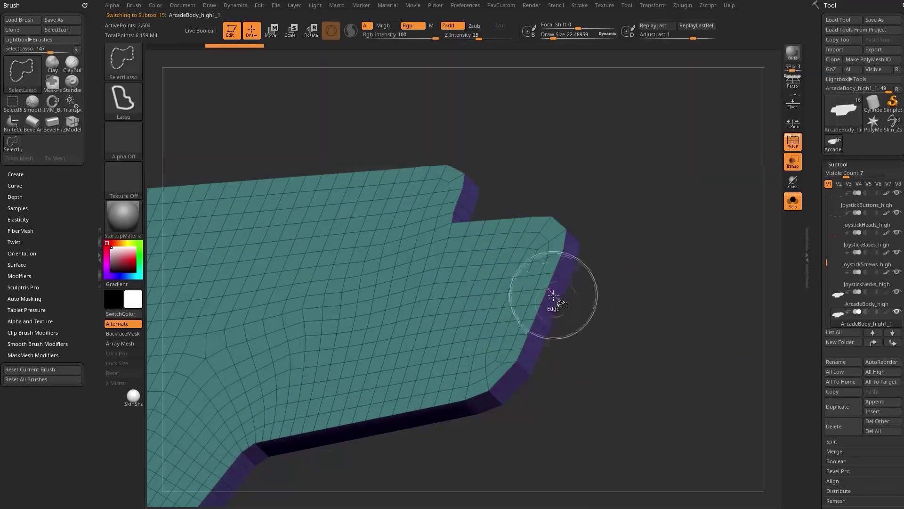
left_click(560, 315, "ctrl+shift")
left_click_drag(631, 212, 617, 250)
left_click(540, 106, "ctrl+shift")
left_click_drag(617, 106, 664, 203, "alt")
left_click_drag(668, 211, 712, 216)
key("2")
left_click(681, 230)
- Show the cabinet again and extrude the rim strip with ZModeler to give it thickness
mouse_move(567, 268)
left_mouse_down()
mouse_move(665, 250)
mouse_move(694, 217)
left_mouse_up()
left_click(792, 202)
key("space")
left_click(592, 231)
left_click_drag(591, 279, 590, 263)
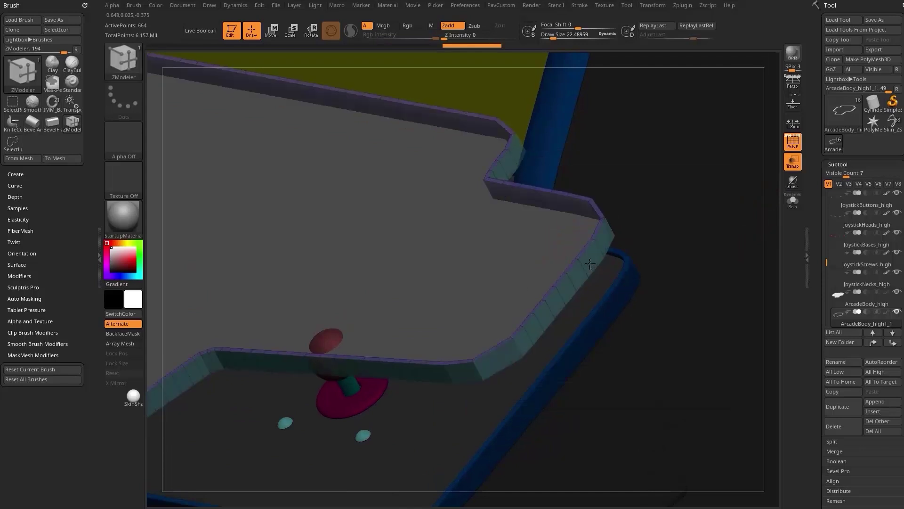
- Recenter the gizmo on the rim strip and adjust the strip along its local Z axis
key("w")
mouse_move(700, 212)
left_mouse_down()
mouse_move(684, 216)
mouse_move(726, 220)
mouse_move(657, 234)
left_mouse_up()
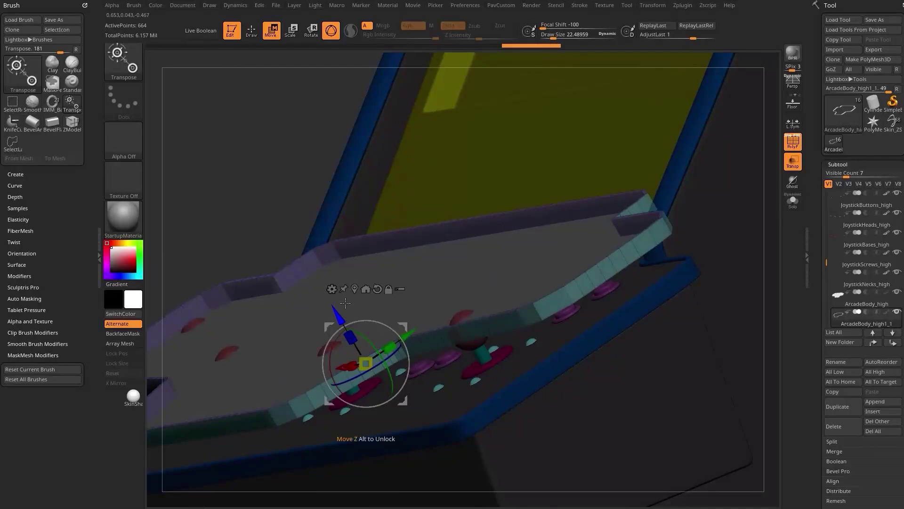
left_click(356, 289)
left_click_drag(223, 332, 216, 330)
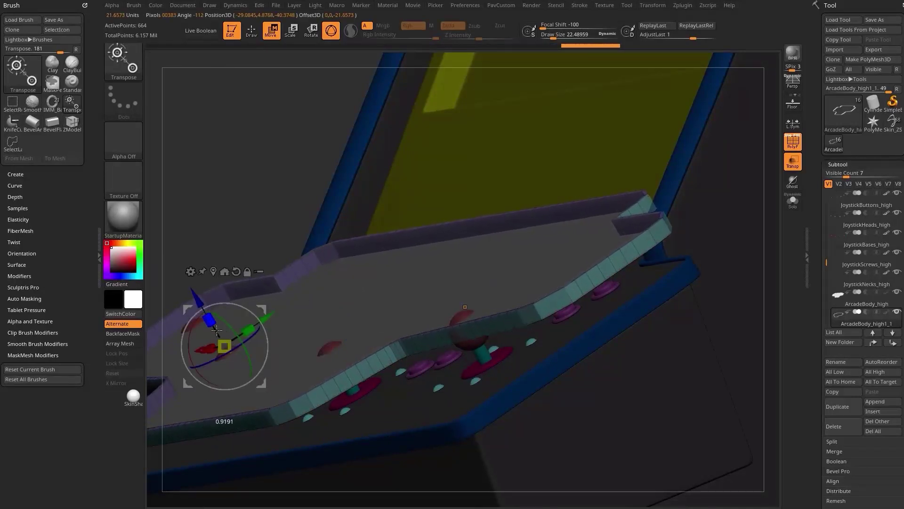
key("q")
mouse_move(723, 204)
left_mouse_down()
mouse_move(596, 224)
mouse_move(625, 224)
left_mouse_up()
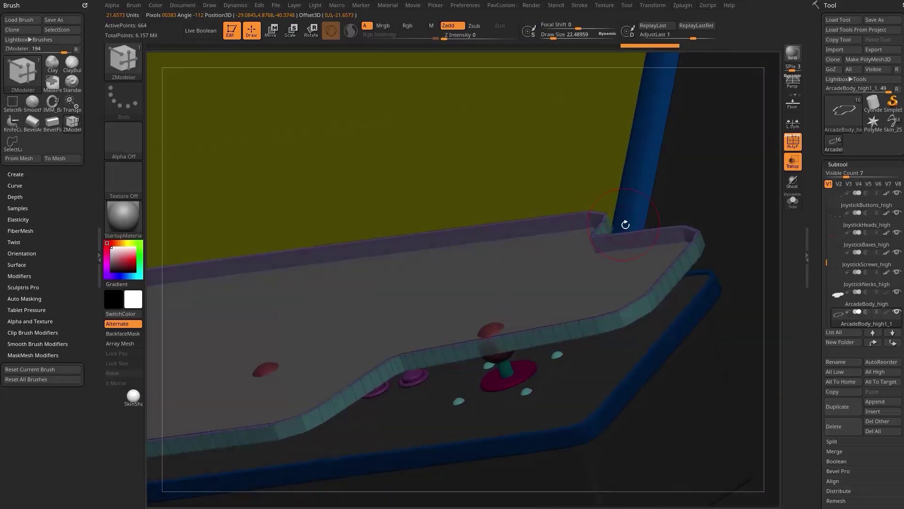
- Isolate the rim and insert multiple edge loops around its outer face with ZModeler
left_click_drag(714, 195, 689, 213, "alt")
left_click(793, 201)
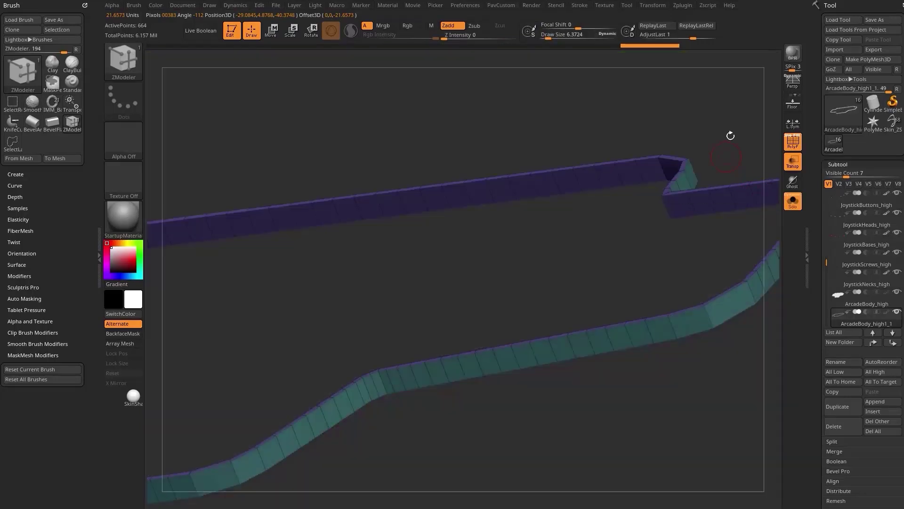
left_click_drag(731, 135, 587, 302, "alt")
key("space")
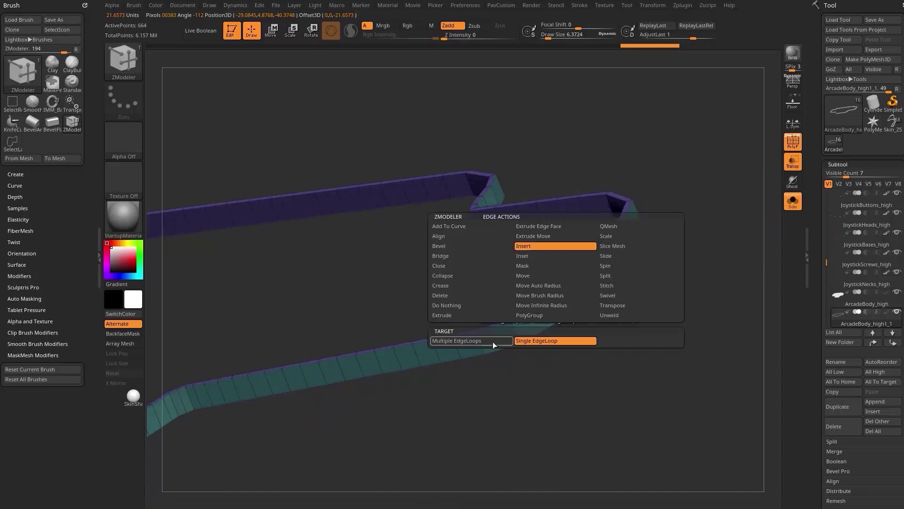
left_click(574, 376)
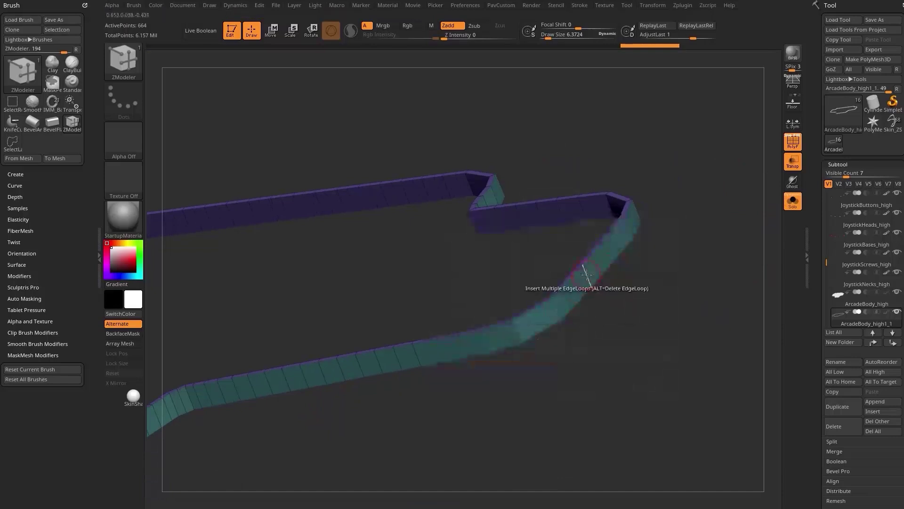
mouse_move(616, 275)
left_mouse_down()
mouse_move(631, 268)
mouse_move(632, 256)
left_mouse_up()
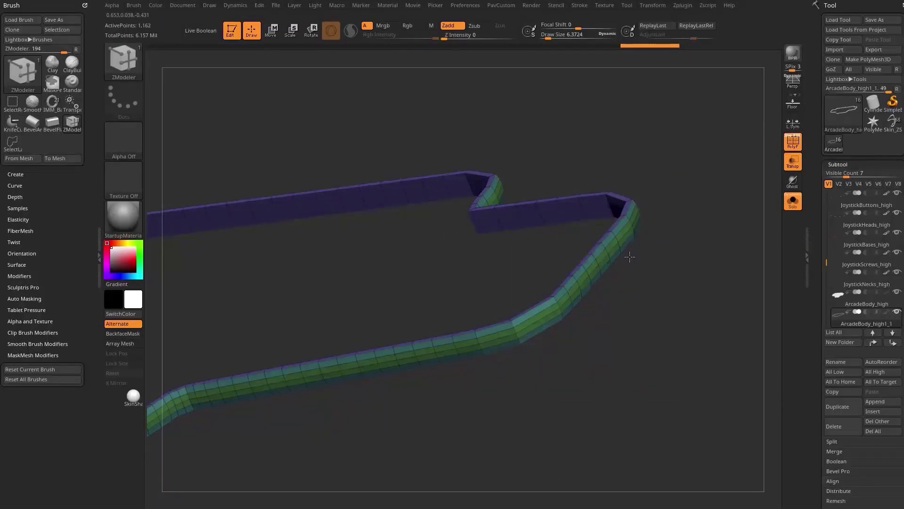
- Assign the rim's outer face bands to a single polygroup
left_click(565, 302, "ctrl+shift")
key("ctrl+w")
left_click(691, 256, "ctrl+shift")
mouse_move(692, 256)
left_mouse_down("alt")
mouse_move(690, 215)
mouse_move(695, 243)
left_mouse_up("alt")
- Enable Dynamic Subdivision on the rim with SmoothSubdiv 3 and CreaseLvl 2, and redisplay the cabinet
key("grave")
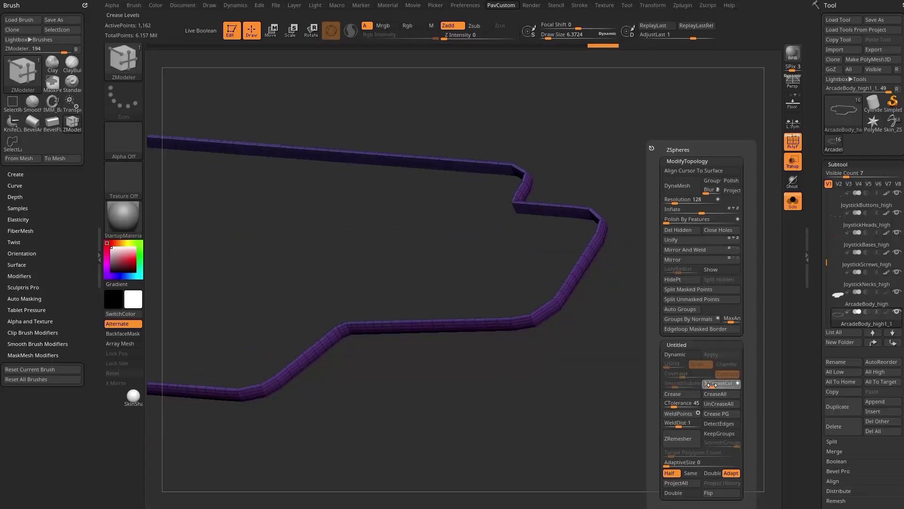
left_click(688, 357)
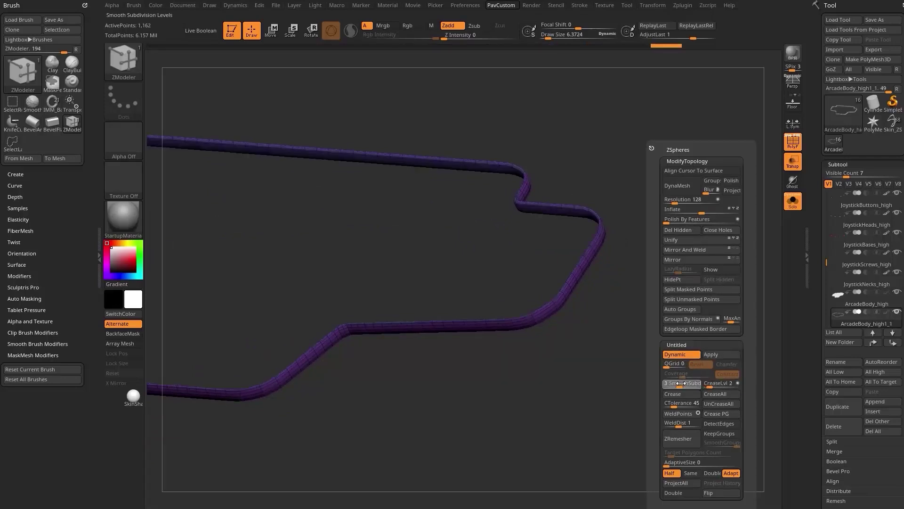
left_click(799, 199)
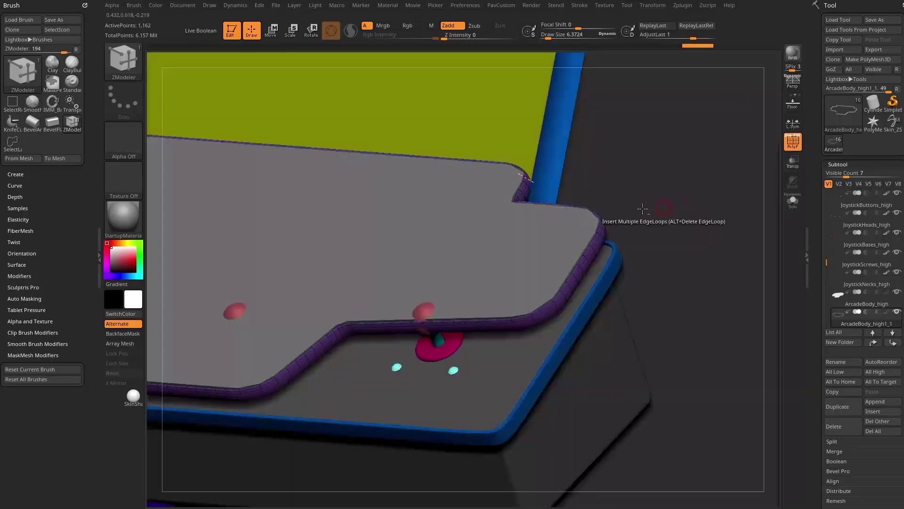
mouse_move(729, 216)
left_mouse_down()
mouse_move(777, 232)
mouse_move(733, 166)
mouse_move(757, 217)
mouse_move(750, 208)
left_mouse_up()
- Select the Standard brush and set the draw size to about 15
key("b")
key("s")
key("t")
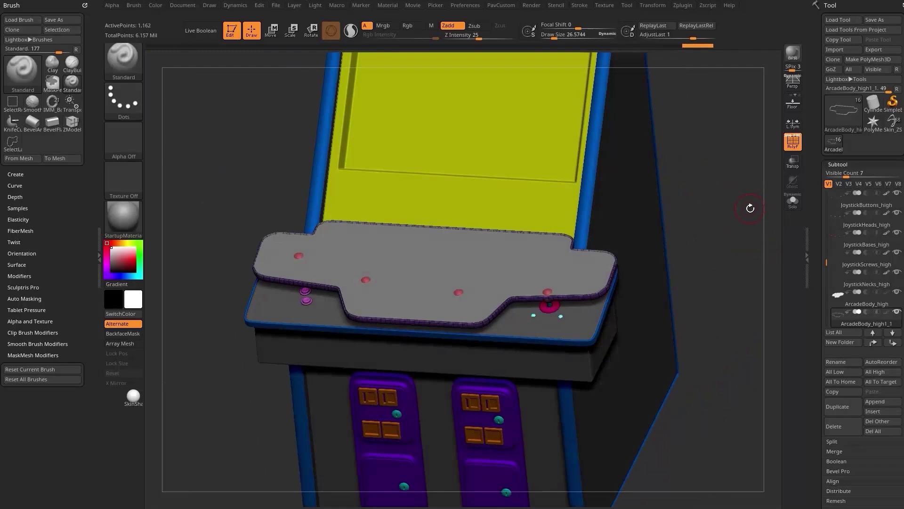
key("s")
left_click_drag(440, 306, 437, 305)
mouse_move(733, 267)
left_mouse_down()
mouse_move(743, 236)
mouse_move(707, 173)
left_mouse_up()
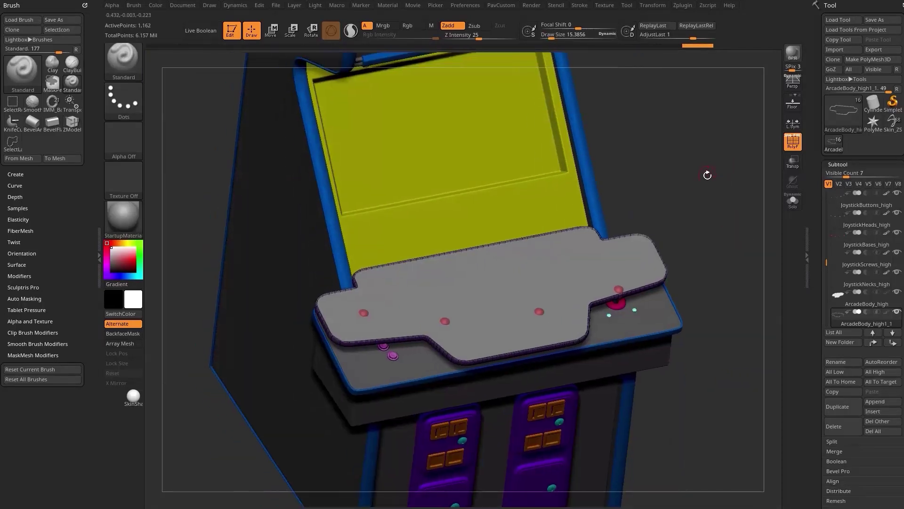
- Insert mirrored Cylinder12 primitives from the IMM primitives brush onto the slab and split them into their own subtool
key("b")
key("i")
key("p")
key("m")
left_click(602, 252)
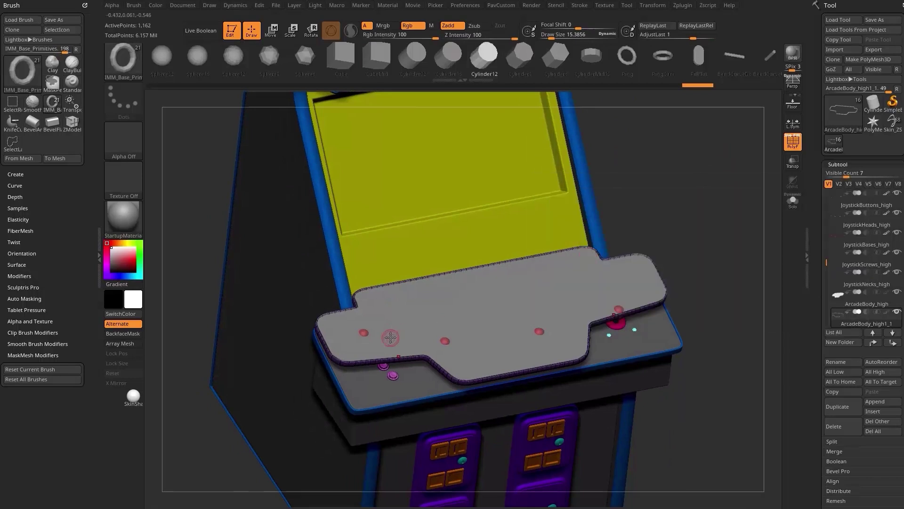
key("grave")
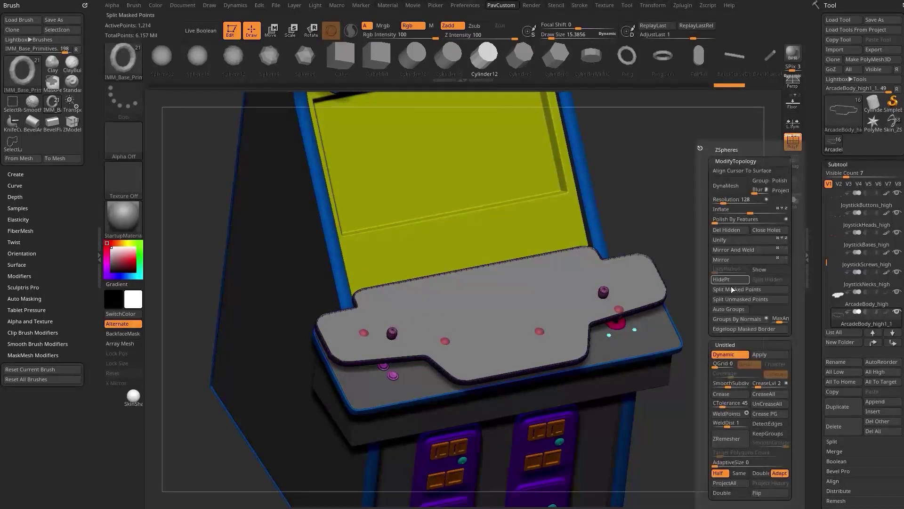
left_click(731, 289)
- Isolate the cylinder subtool, delete one of the two cylinders, and frame the remaining one
left_click(792, 203)
mouse_move(620, 229)
left_mouse_down("ctrl+alt+shift")
mouse_move(547, 315)
mouse_move(589, 235)
left_mouse_up("ctrl+alt+shift")
key("grave")
left_click(678, 230)
key("f")
- Polygroup the cylinder by normals and shorten it by lowering its top cap with the ZModeler QMesh action on Polygroup All
key("space")
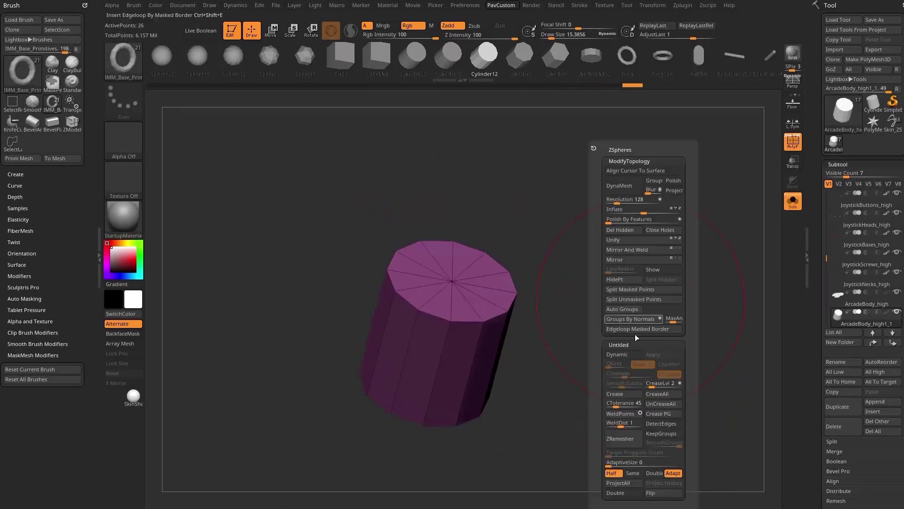
left_click(631, 319)
key("b")
key("z")
key("m")
key("space")
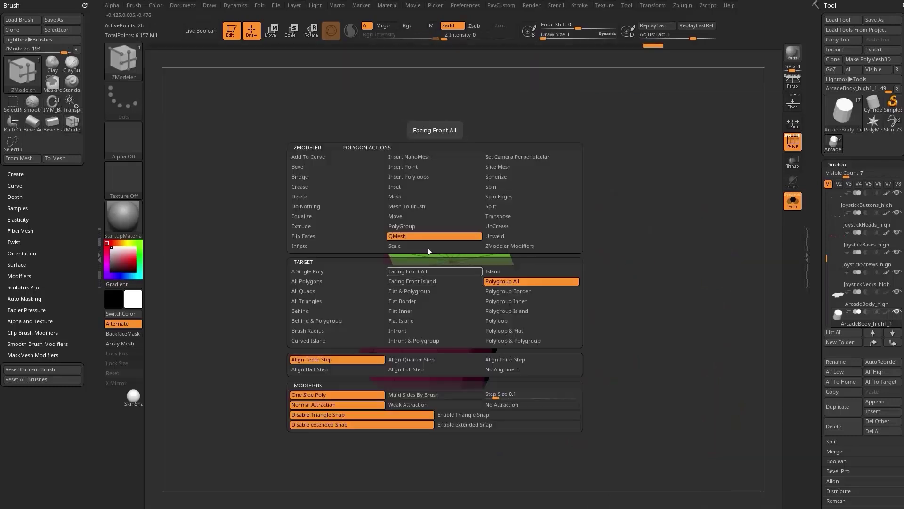
left_click_drag(439, 284, 424, 372)
key("ctrl+z")
- Inset the cylinder's top cap with the ZModeler Inset action to form a narrow rim
key("space")
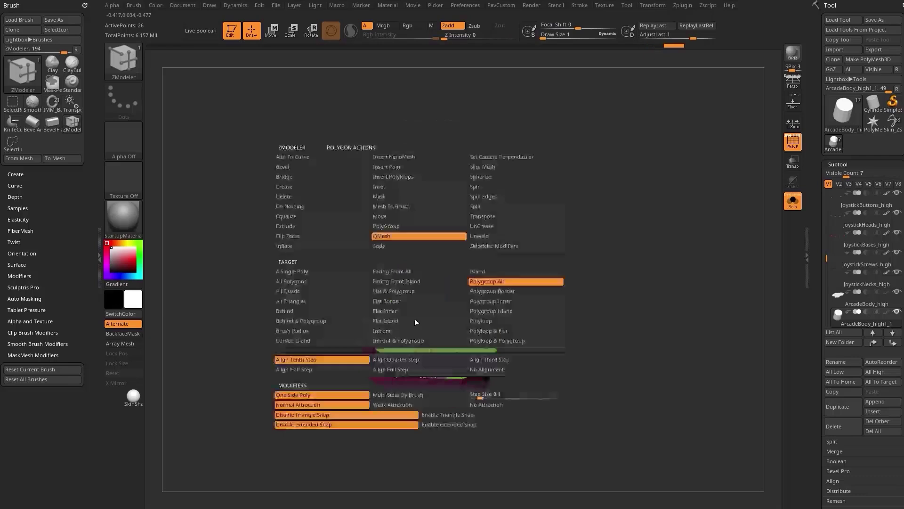
left_click(405, 186)
left_click(485, 281)
left_click_drag(422, 361, 430, 341)
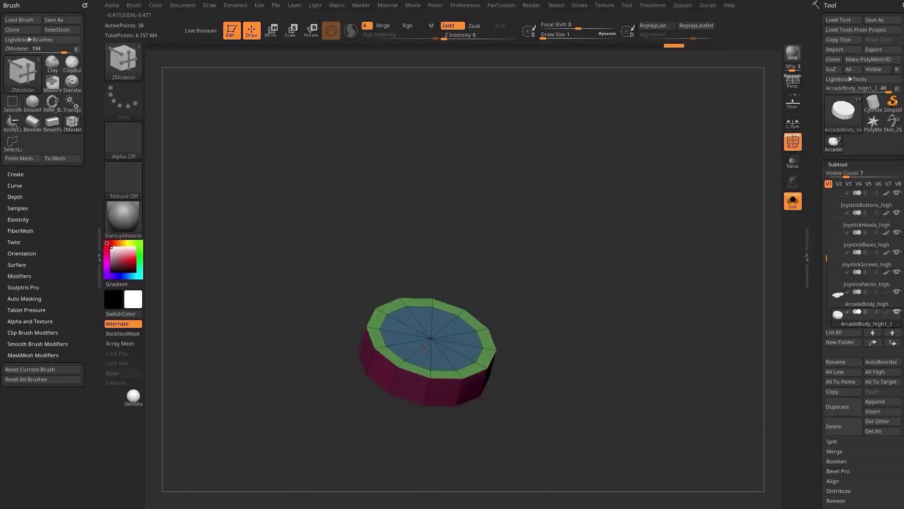
- Hide the inner cap polygroup and delete it to leave the top of the cylinder open
left_click(459, 323, "ctrl+shift")
left_click_drag(581, 282, 613, 277, "ctrl+shift")
key("grave")
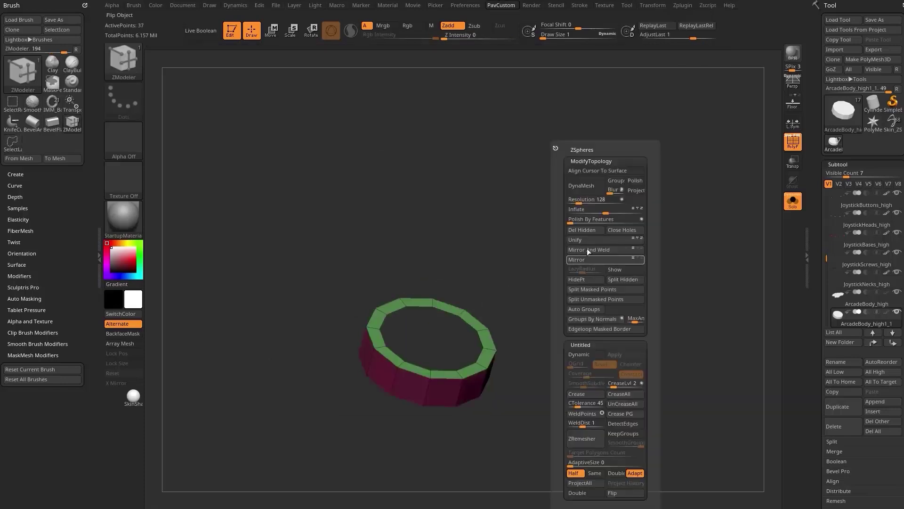
left_click(617, 492)
- Fill the open top with a dished cap using the ZModeler edge action Close
left_click_drag(468, 452, 536, 340)
key("space")
left_click(339, 266)
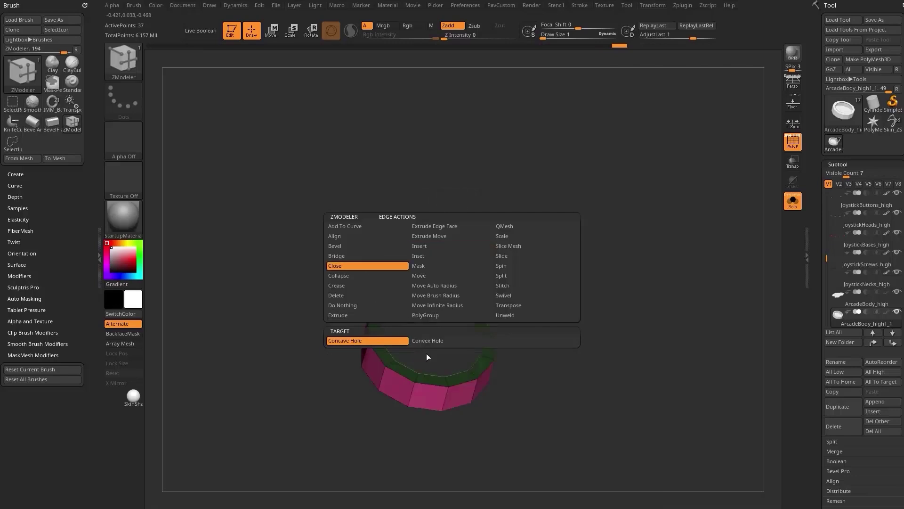
left_click_drag(456, 312, 524, 337)
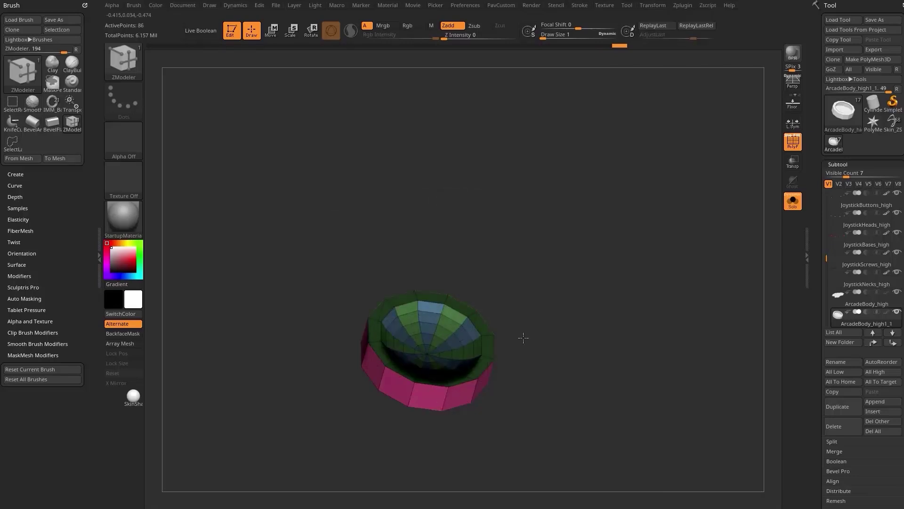
- Isolate the dished cap and rim faces, regroup them with a new polygroup, and redisplay the whole mesh
left_click(435, 358, "ctrl+shift")
key("ctrl+w")
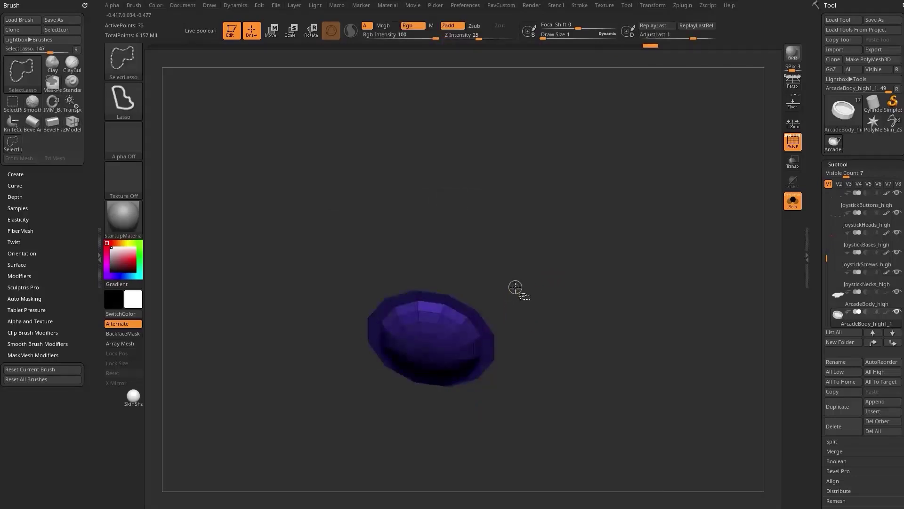
left_click(522, 288, "ctrl+shift")
mouse_move(638, 226)
left_mouse_down()
mouse_move(620, 290)
mouse_move(598, 218)
left_mouse_up()
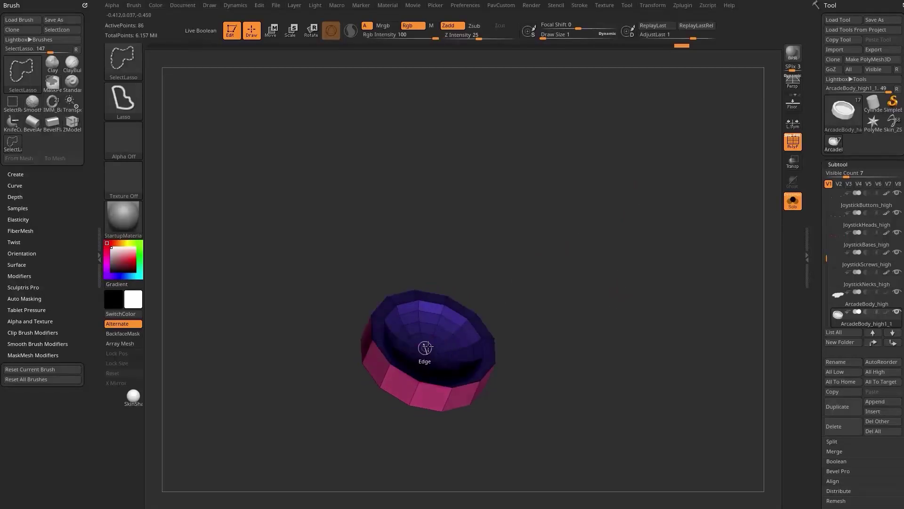
left_click(424, 365, "ctrl+shift")
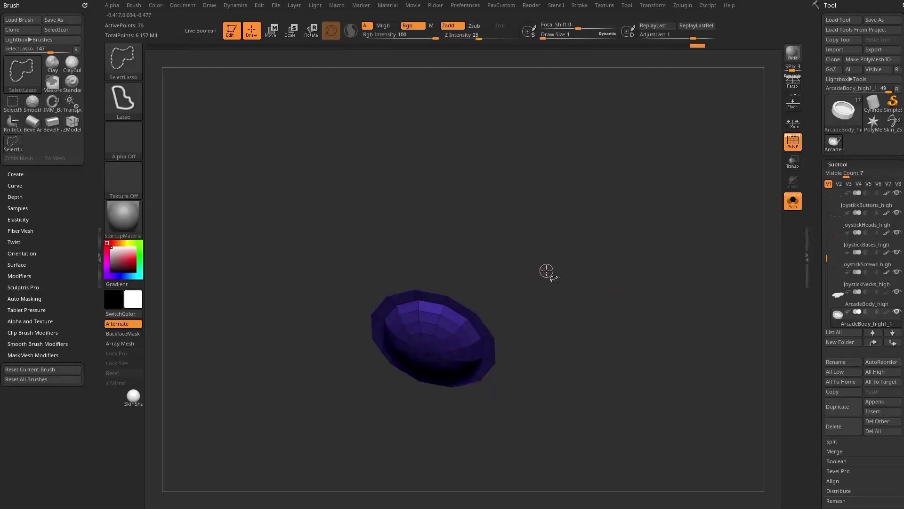
key("ctrl")
left_click(546, 272, "ctrl+shift")
left_click_drag(575, 246, 592, 321)
key("3")
left_click_drag(601, 502, 566, 307)
- Use ZModeler edge and polygon actions to add a flat outer ring around the button's base
key("space")
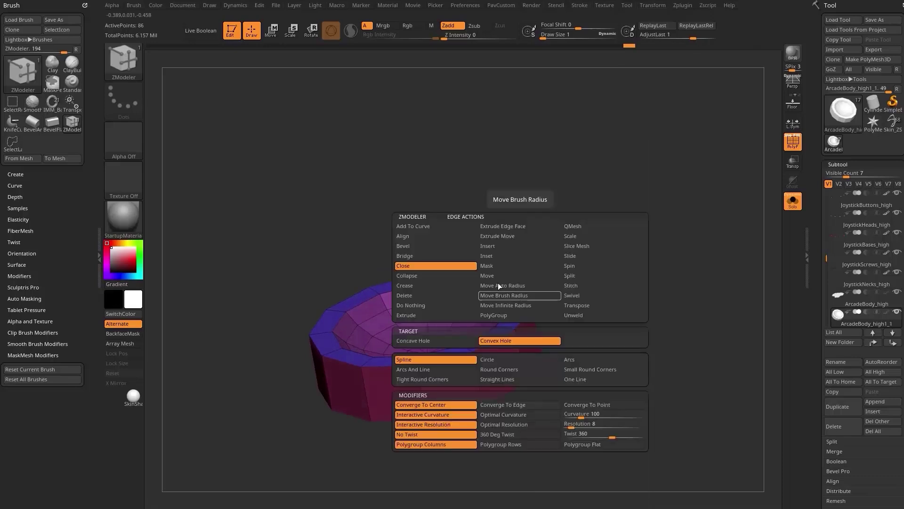
left_click(494, 247)
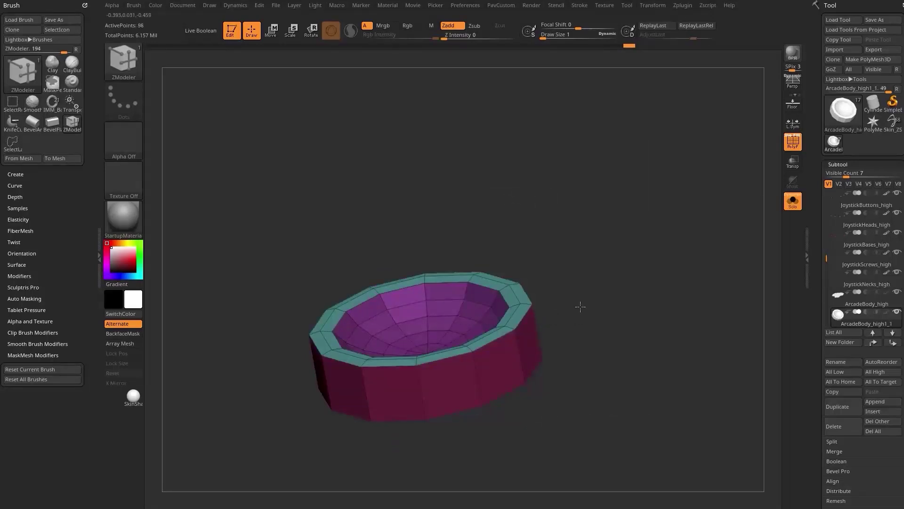
key("space")
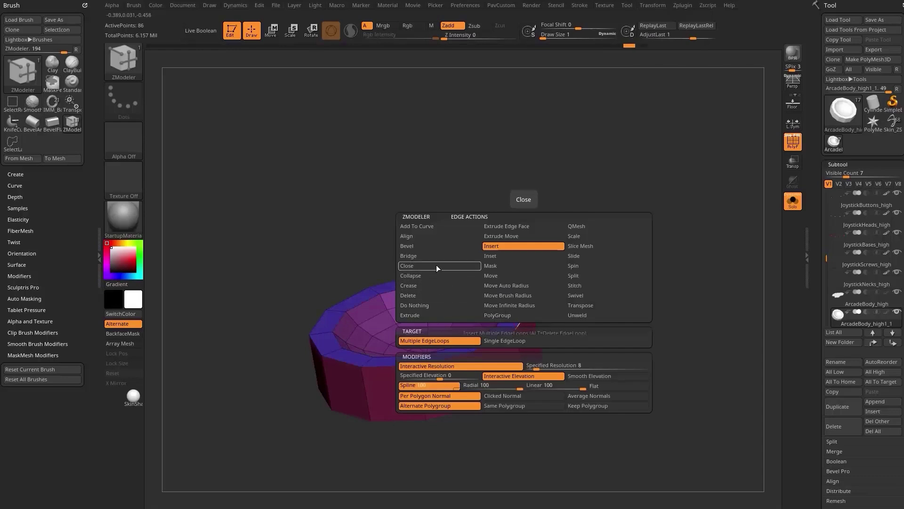
left_click(527, 308)
left_click_drag(560, 301, 595, 338)
key("space")
left_click(501, 236)
mouse_move(530, 339)
left_mouse_down()
mouse_move(575, 353)
mouse_move(642, 317)
mouse_move(639, 300)
mouse_move(545, 304)
mouse_move(544, 356)
mouse_move(563, 315)
mouse_move(540, 339)
left_mouse_up()
- Bevel the edges of the outer ring with the ZModeler Bevel action on EdgeLoop Complete, using Single Row
key("space")
left_click(611, 313)
key("space")
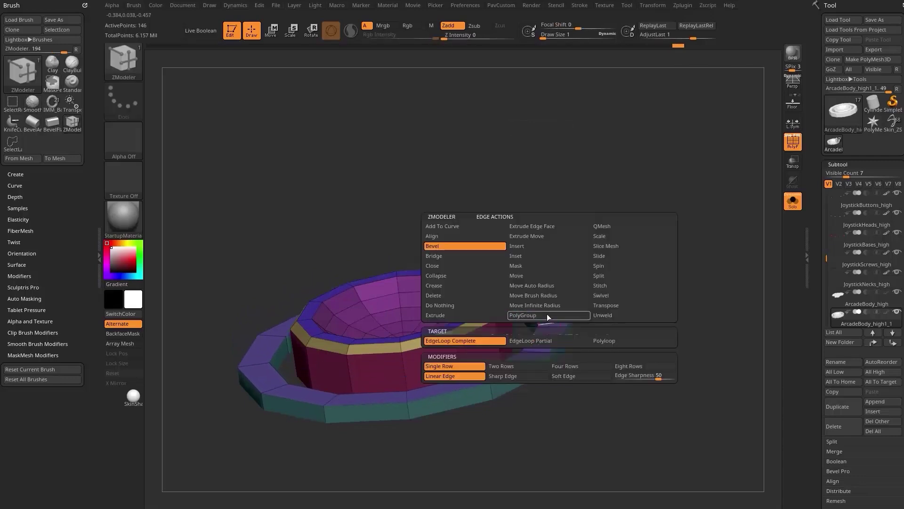
mouse_move(546, 325)
left_mouse_down()
mouse_move(632, 309)
mouse_move(633, 283)
mouse_move(641, 306)
left_mouse_up()
key("2")
left_click(632, 320)
- Isolate the button's outer wall and beveled rim, assign them one polygroup, and redisplay the full mesh
left_click(508, 328, "ctrl+shift")
key("ctrl+w")
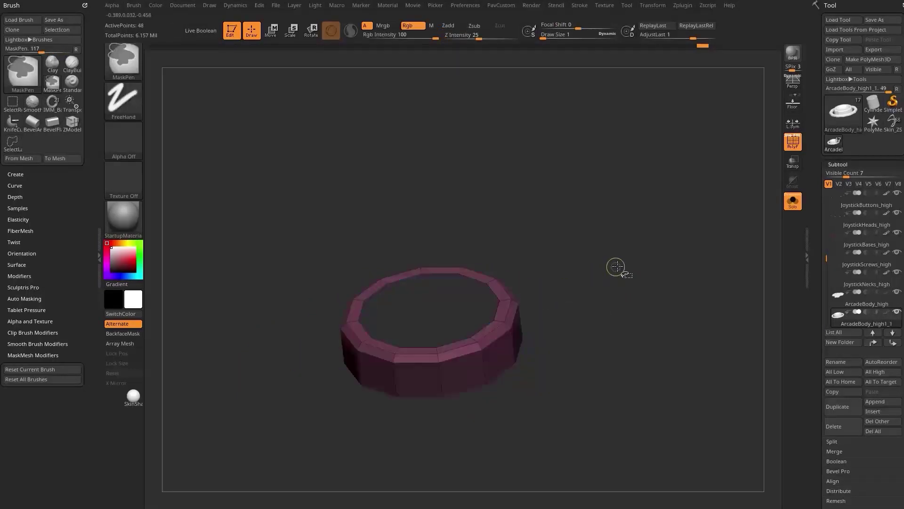
left_click(618, 268, "ctrl+shift")
key("2")
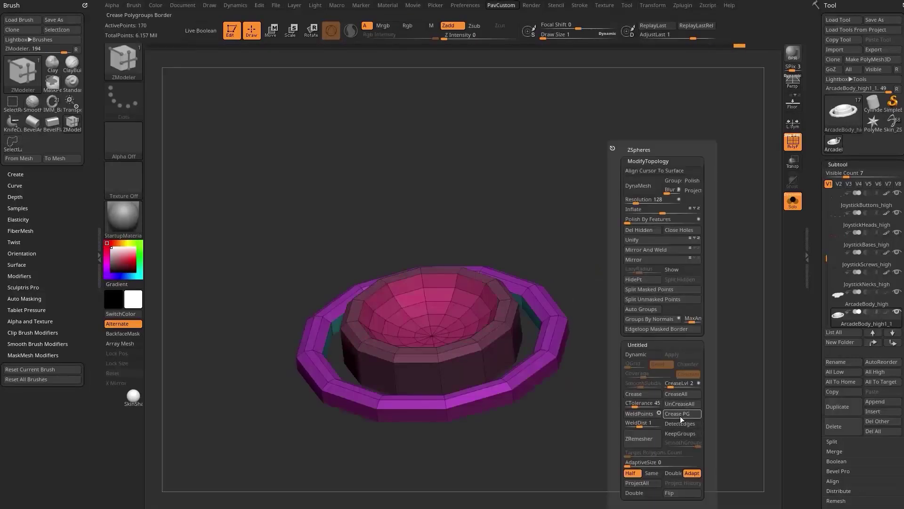
- Crease the button by polygroups, enable Dynamic Subdivision with SmoothSubdiv 3, and show the cabinet again without polyframe lines
left_click(681, 414)
key("d")
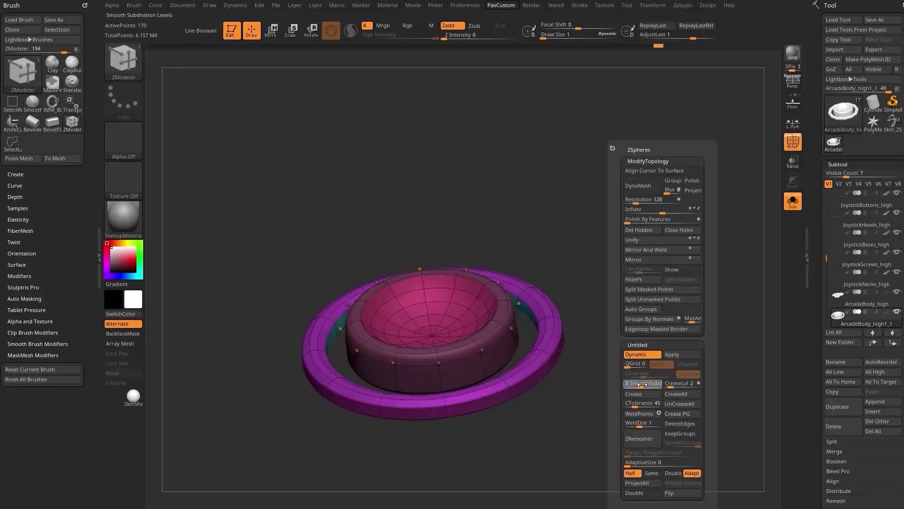
left_click(786, 196)
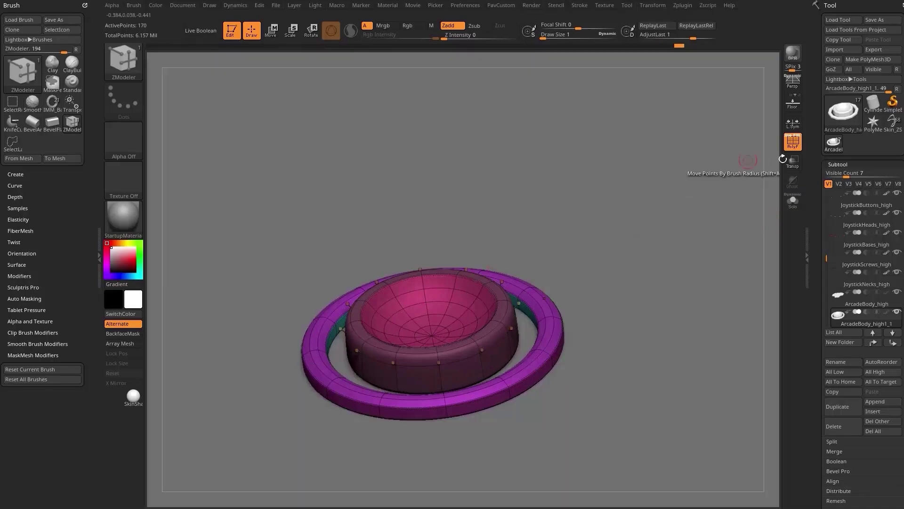
left_click(787, 150)
- Duplicate the button beside itself, clear the mask, and copy the pair farther along the control panel slab
right_click_drag(631, 246, 546, 190, "ctrl")
mouse_move(613, 248)
right_mouse_down()
mouse_move(605, 315)
mouse_move(609, 230)
mouse_move(570, 204)
right_mouse_up()
mouse_move(269, 446)
right_mouse_down("alt")
mouse_move(250, 426)
mouse_move(269, 404)
right_mouse_up("alt")
key("w")
left_click_drag(464, 240, 488, 295, "ctrl")
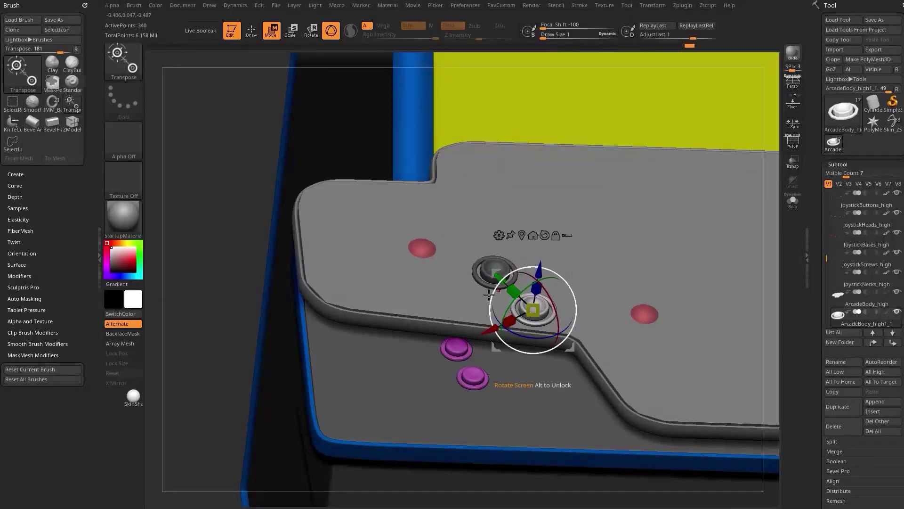
left_click_drag(223, 346, 238, 360, "ctrl")
left_click_drag(494, 330, 615, 289, "ctrl")
left_click_drag(629, 254, 641, 384)
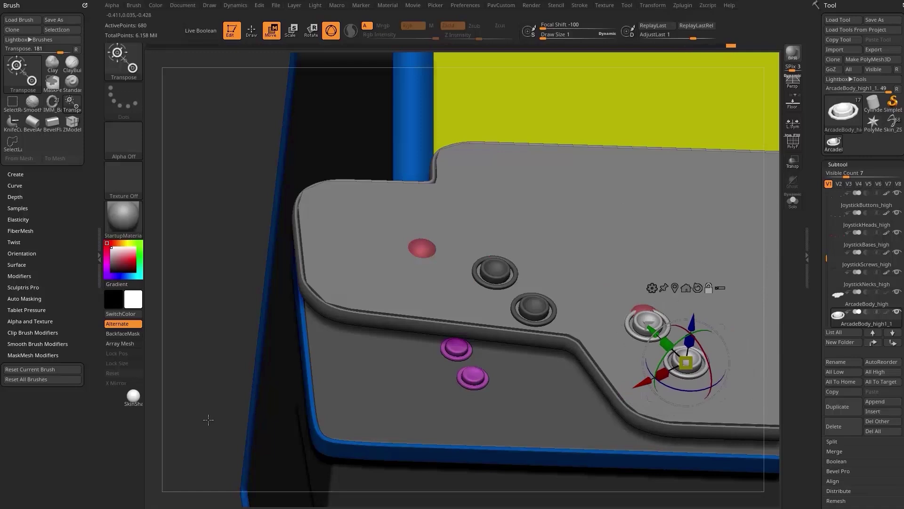
left_click_drag(208, 419, 245, 349, "alt")
- Return to draw mode, select the Standard brush, and clear the mask from the button copies
key("q")
left_click_drag(322, 348, 379, 347, "shift")
left_click_drag(542, 367, 295, 309, "alt")
left_click_drag(715, 196, 726, 236)
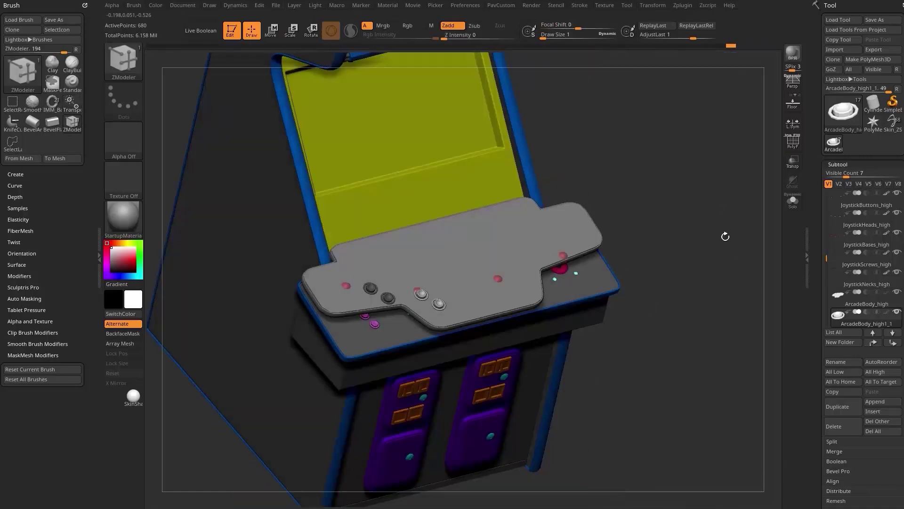
key("s")
key("b")
key("s")
key("t")
left_click_drag(678, 183, 698, 238, "ctrl")
- Set the draw size to about 29 and review the cabinet with its new buttons from several angles
mouse_move(678, 240)
left_mouse_down()
mouse_move(697, 211)
mouse_move(672, 97)
left_mouse_up()
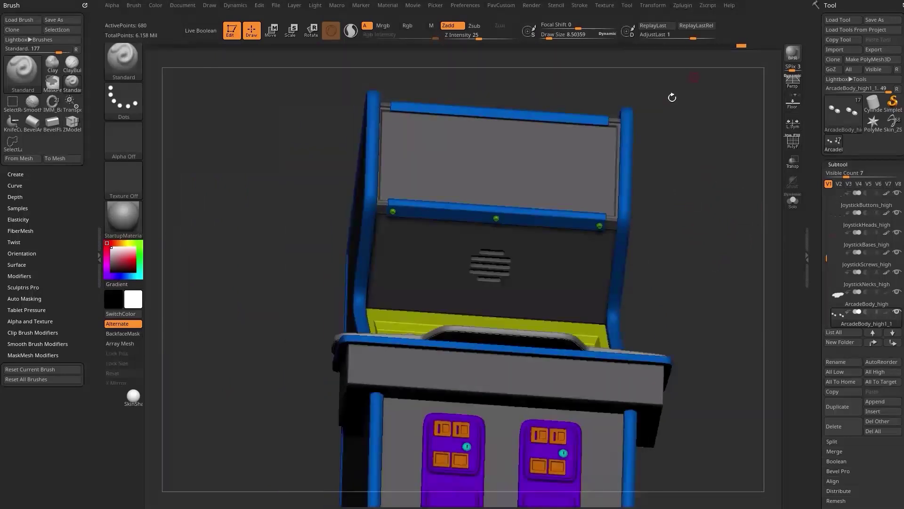
key("s")
left_click_drag(560, 248, 573, 250)
left_click_drag(691, 220, 543, 296)
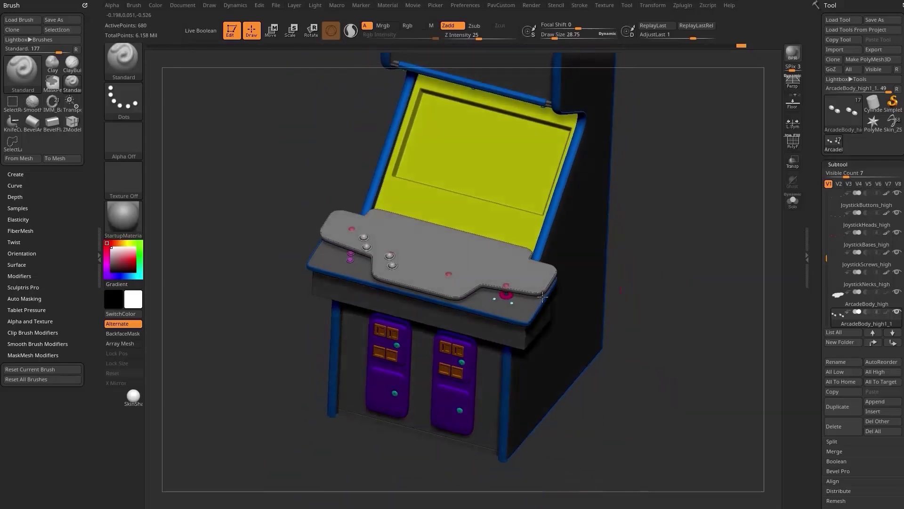
left_click_drag(651, 260, 686, 185)
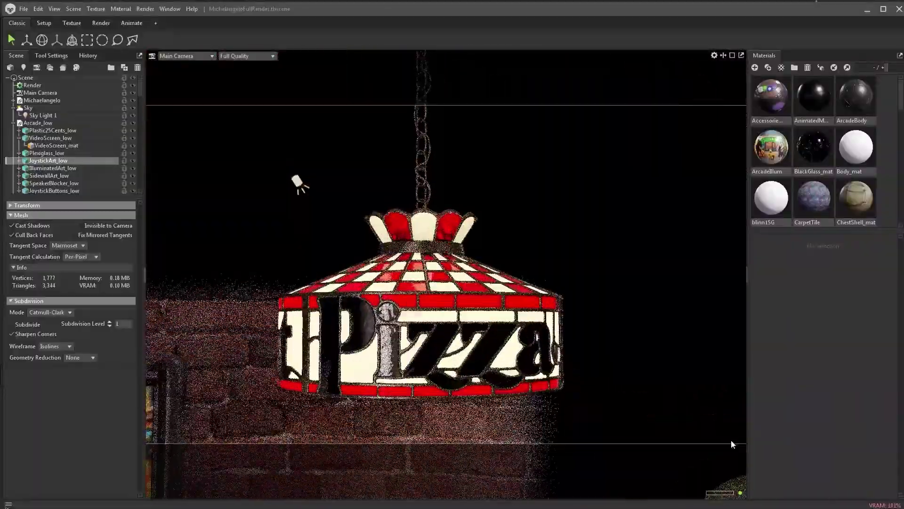
- Switch to Marmoset Toolbag and examine the rendered scene with the Pizza Hut lamp, arcade cabinet and turtle character
scroll(615, 372, "up", 3)
left_click_drag(615, 371, 287, 308, "alt")
scroll(287, 309, "down", 4)
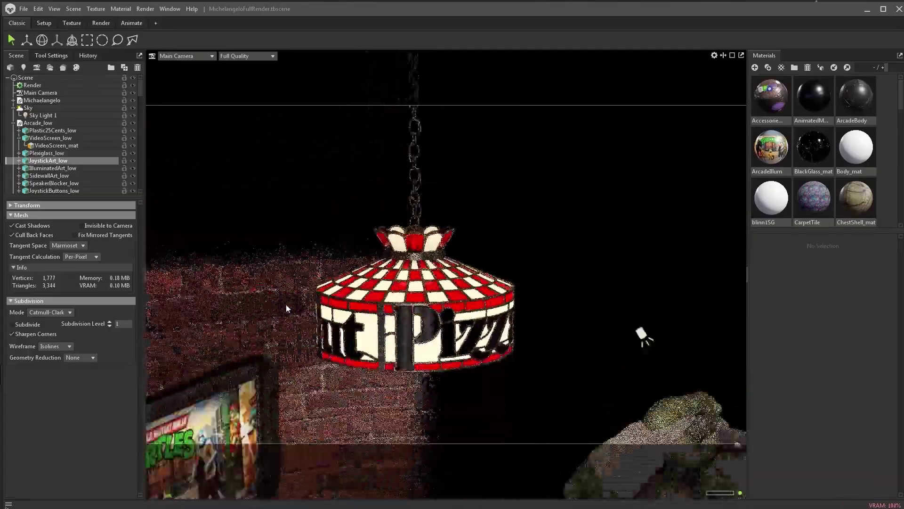
right_click_drag(286, 308, 142, 283, "alt")
middle_click_drag(142, 282, 194, 196, "alt")
left_click_drag(395, 306, 325, 320, "alt")
middle_click_drag(325, 320, 326, 240, "alt")
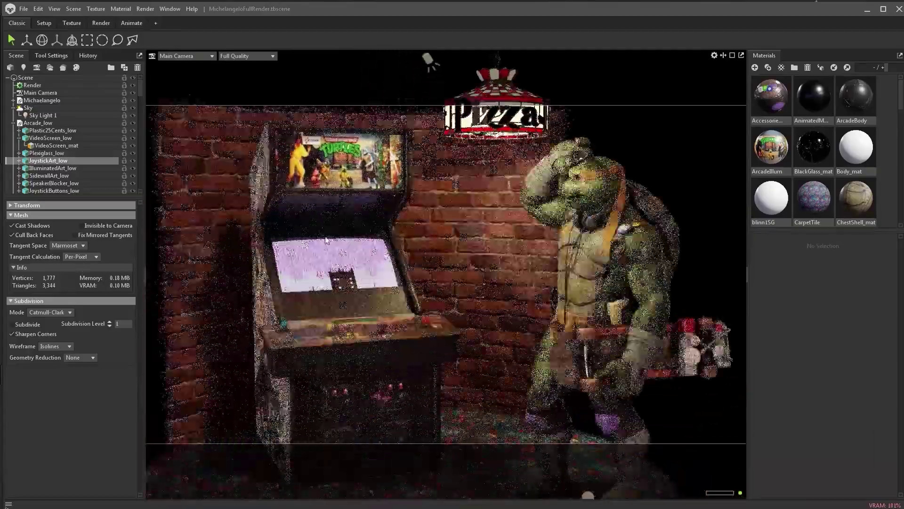
left_click_drag(326, 240, 321, 198)
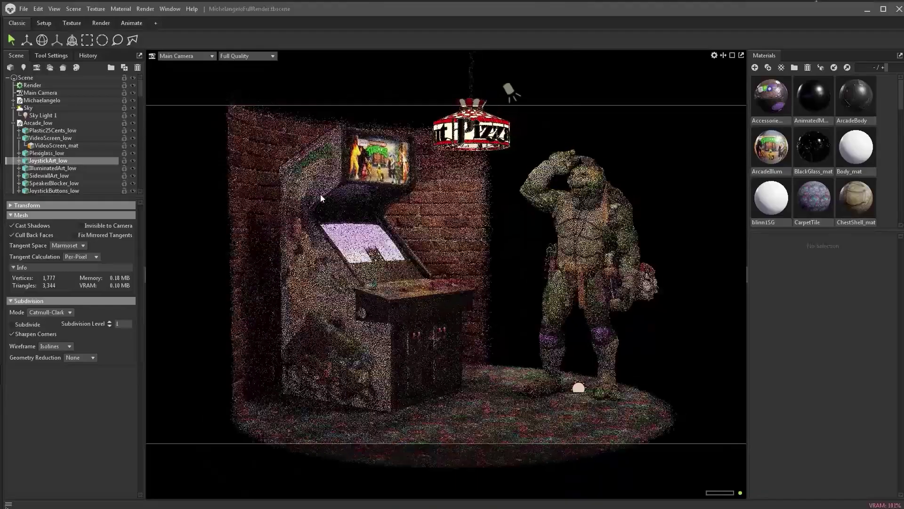
right_click_drag(321, 194, 326, 211, "alt")
left_click_drag(327, 210, 324, 214, "alt")
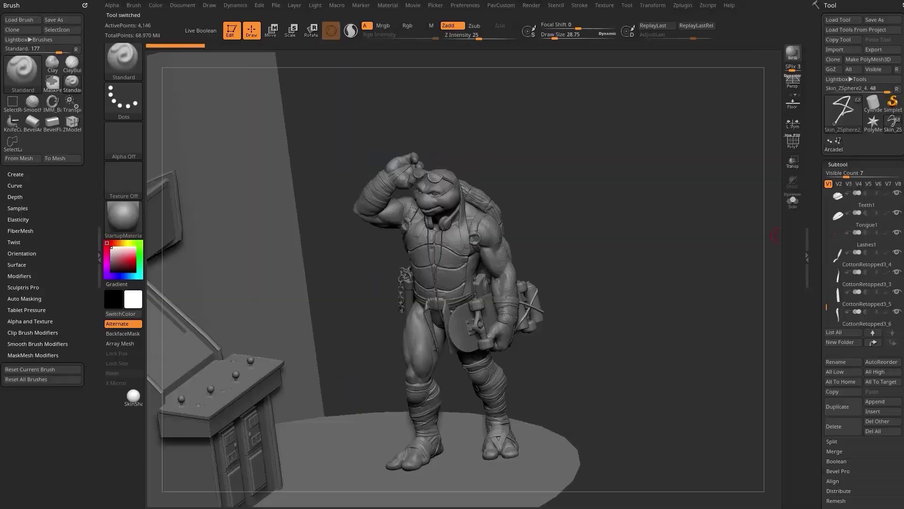
- Switch back to ZBrush, frame the turtle character's torso, and set all subtools to their highest subdivision level
mouse_move(553, 201)
left_mouse_down()
mouse_move(591, 168)
mouse_move(631, 162)
mouse_move(733, 116)
mouse_move(736, 183)
left_mouse_up()
left_click_drag(692, 140, 733, 265, "alt")
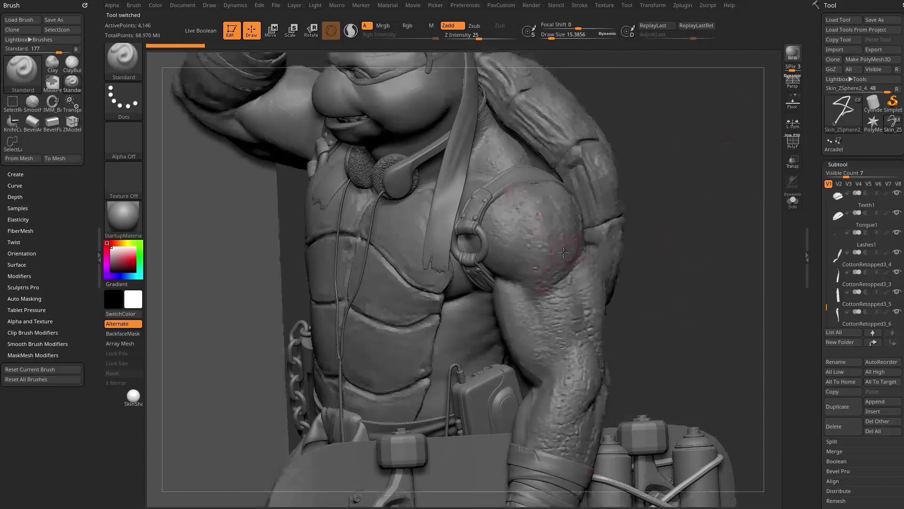
scroll(883, 324, "down", 3)
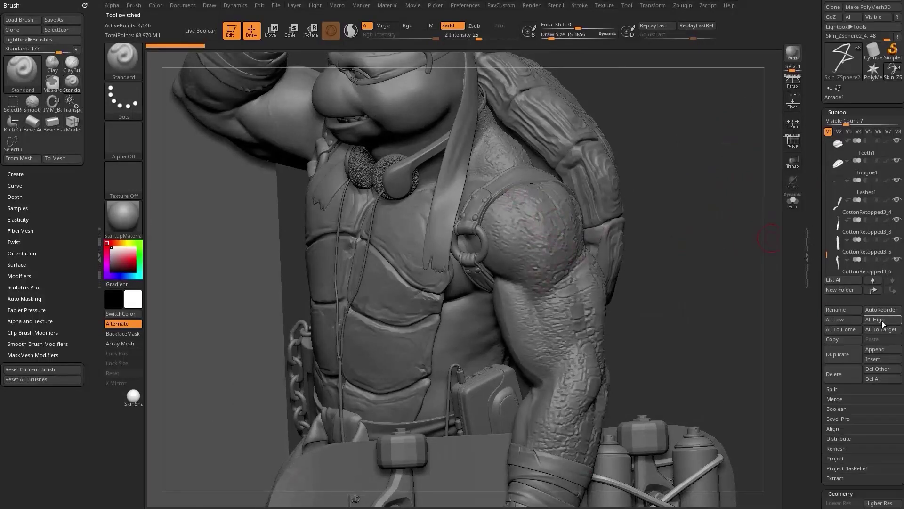
left_click(879, 321)
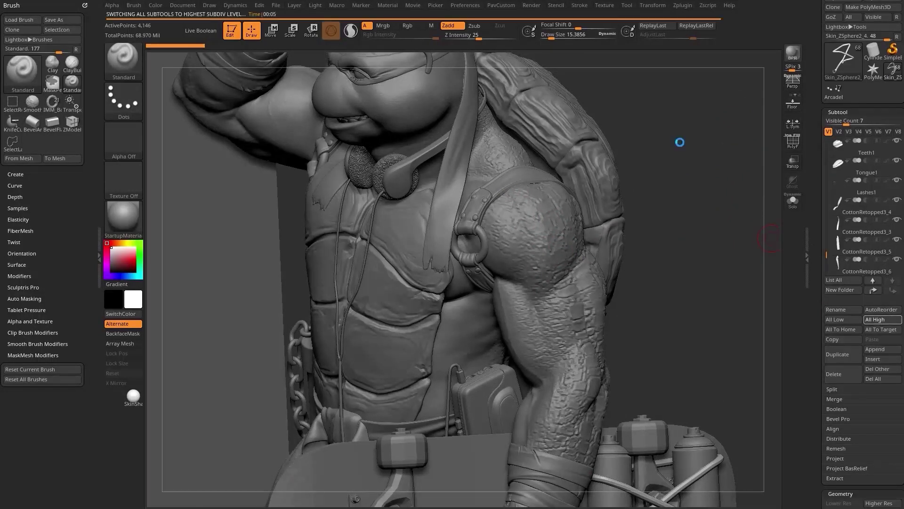
- Select the turtle's chest shell subtool and isolate it in a close view
left_click_drag(679, 143, 701, 57, "alt")
left_click(466, 239, "alt")
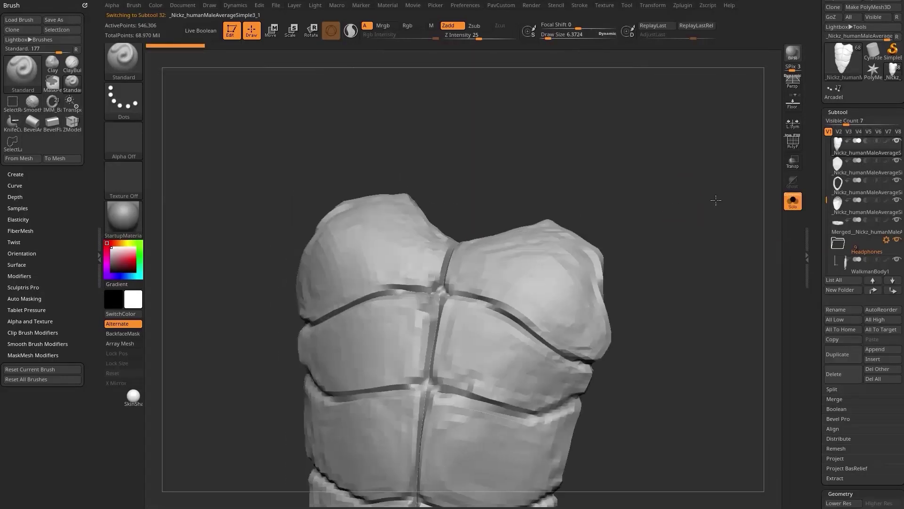
left_click_drag(683, 204, 659, 173)
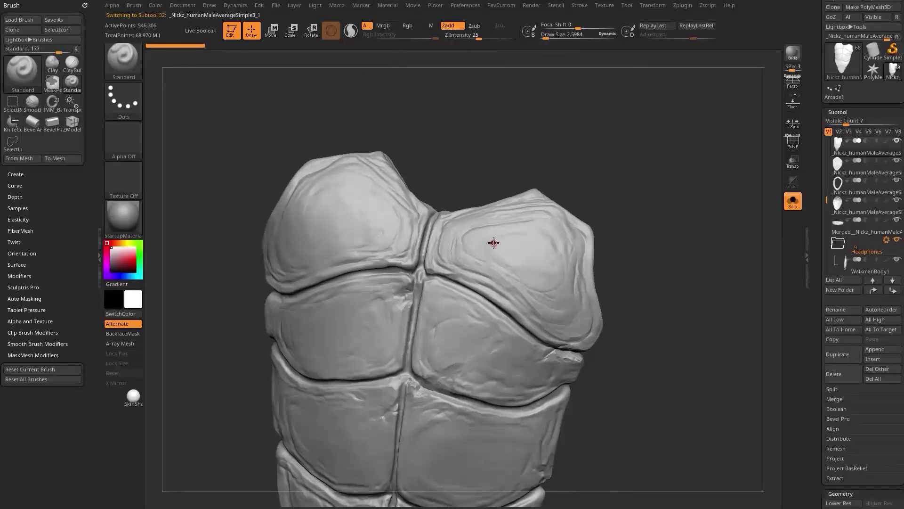
- Switch from the Standard brush to the ScribeChisel brush for carving the chest shell
key("b")
key("c")
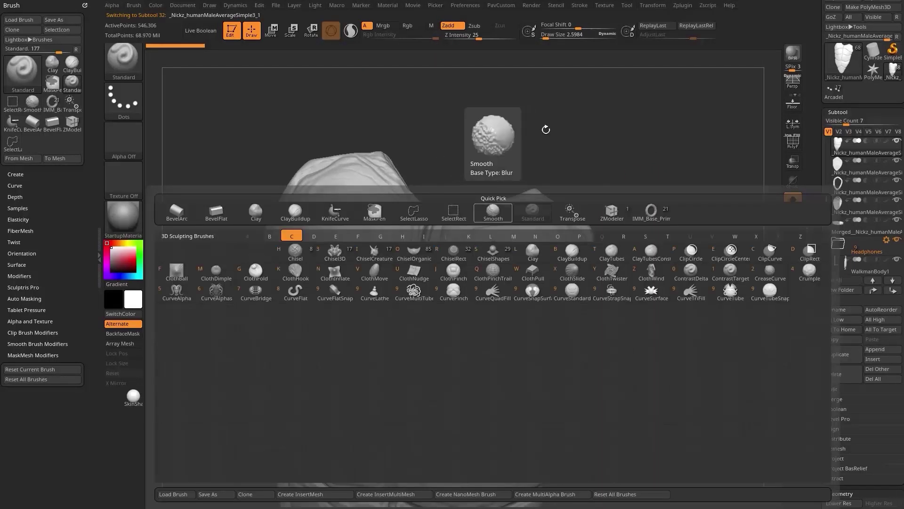
key("b")
key("s")
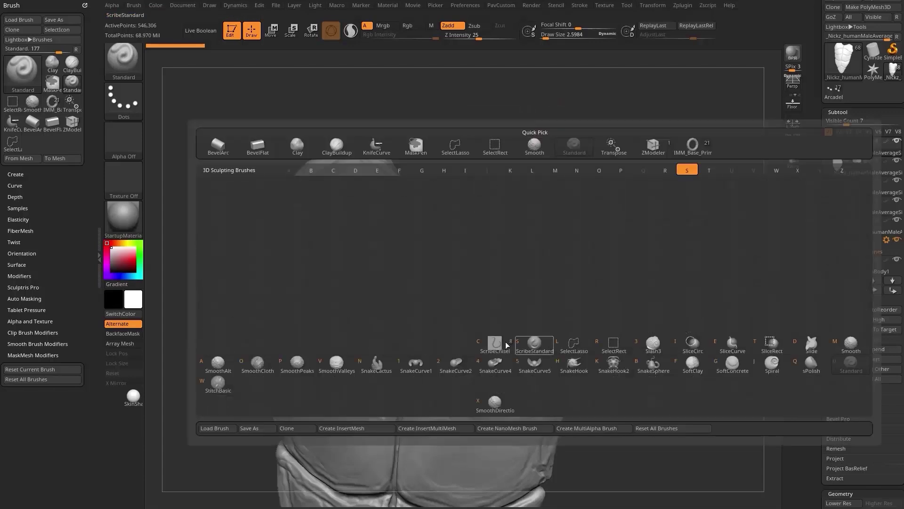
key("c")
- Enable Rgb color for the ScribeChisel brush, assign the rainbow Texture 41, and set the draw size to about 5.44
left_click(407, 25)
left_click(118, 189)
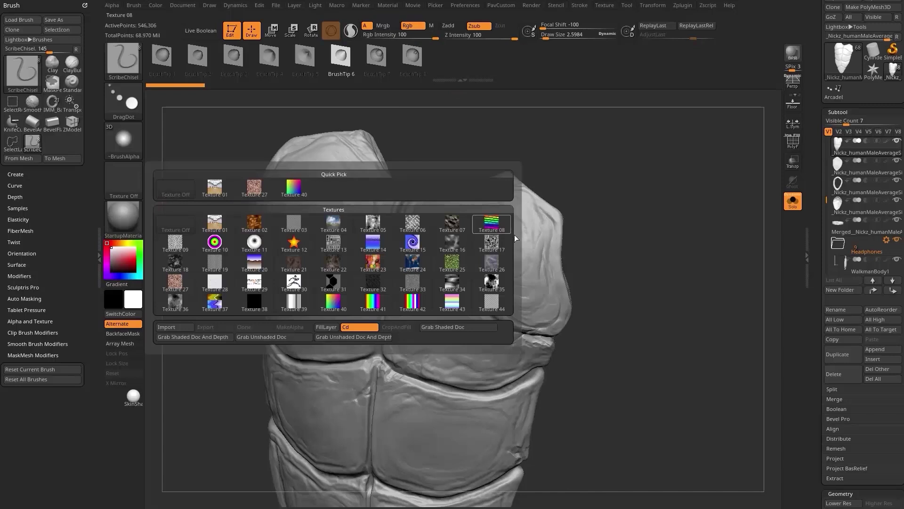
left_click(371, 311)
left_click_drag(611, 195, 645, 167, "alt")
key("s")
left_click(616, 178)
- Try ScribeChisel strokes across the chest shell's upper-right plates and undo them
mouse_move(469, 208)
left_mouse_down()
mouse_move(524, 231)
mouse_move(545, 264)
left_mouse_up()
left_click_drag(646, 208, 643, 208, "alt")
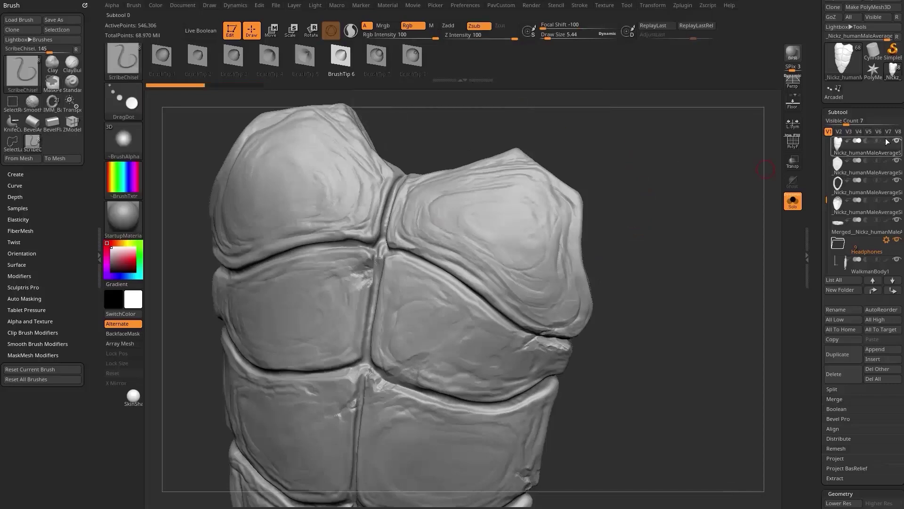
key("ctrl+z")
left_click_drag(510, 175, 402, 380)
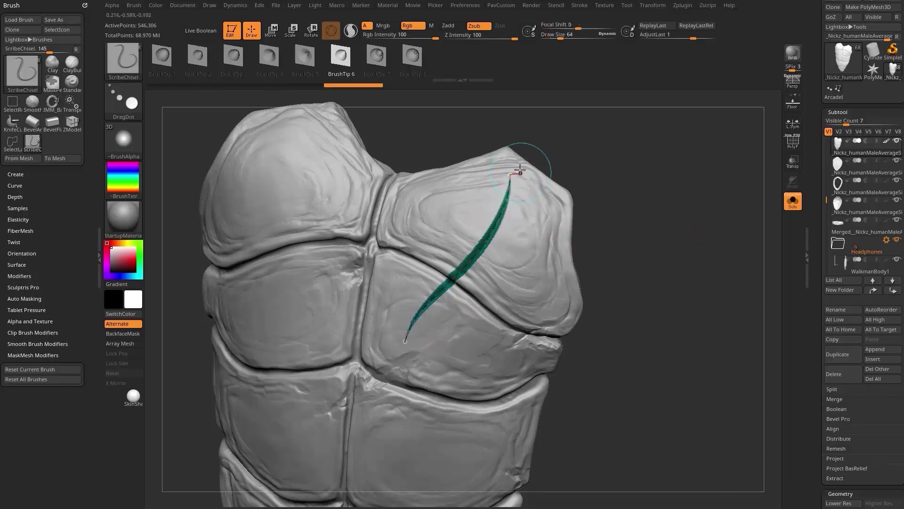
key("ctrl+z")
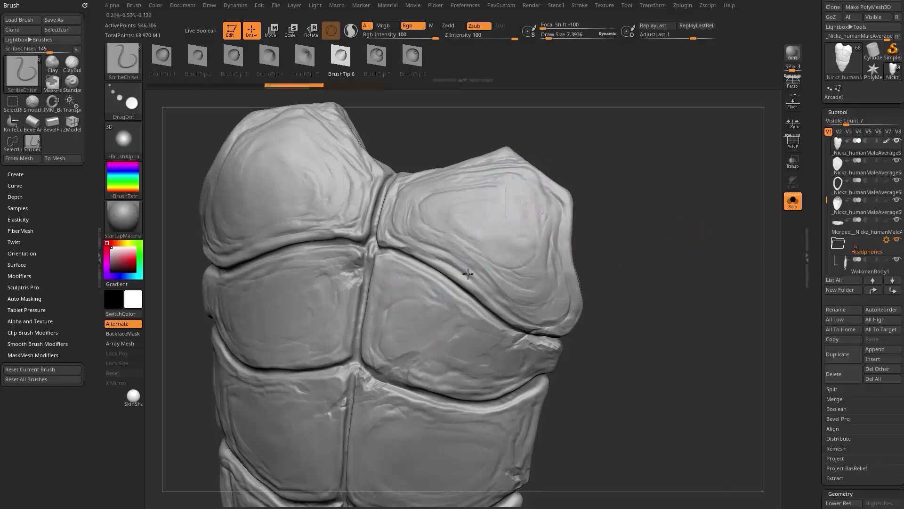
- Draw a curved ScribeChisel stroke across the two upper-right chest plates, enable Zadd, and readjust the stroke's two ends
left_click_drag(504, 187, 399, 354)
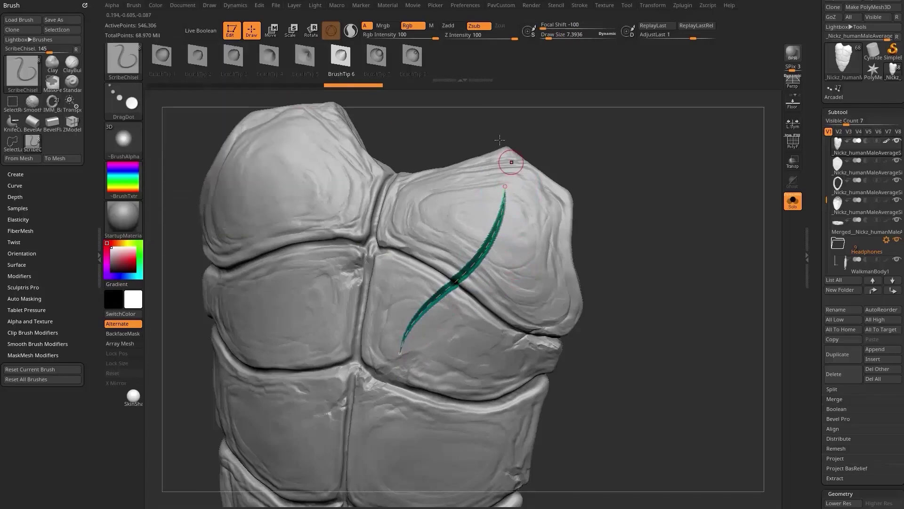
left_click(453, 26)
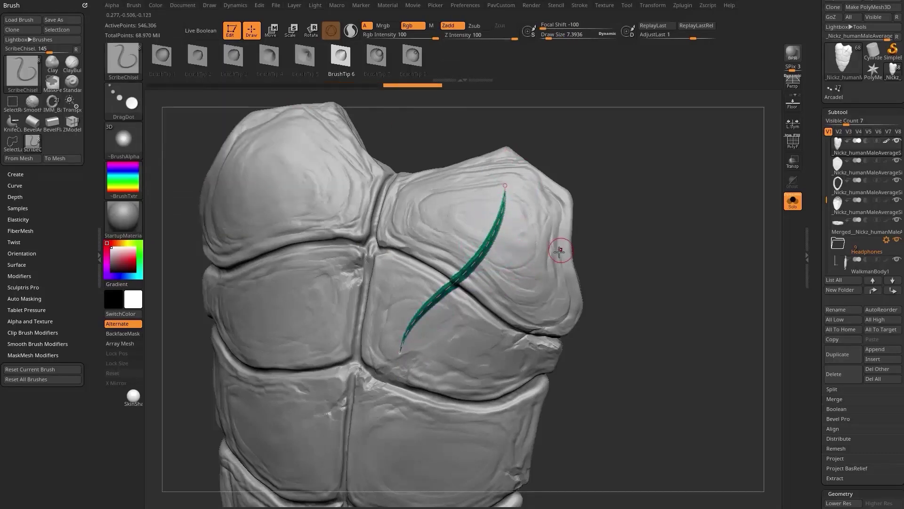
left_click_drag(400, 352, 401, 425)
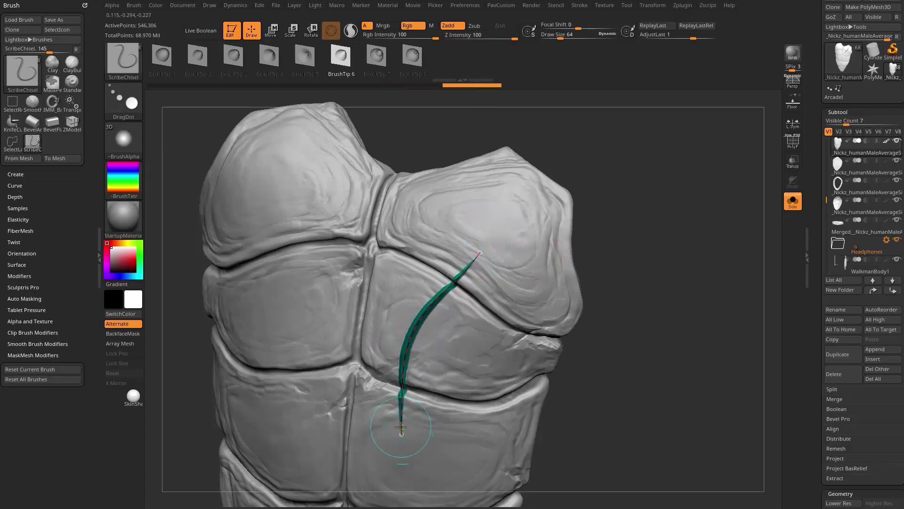
left_click_drag(494, 238, 508, 176)
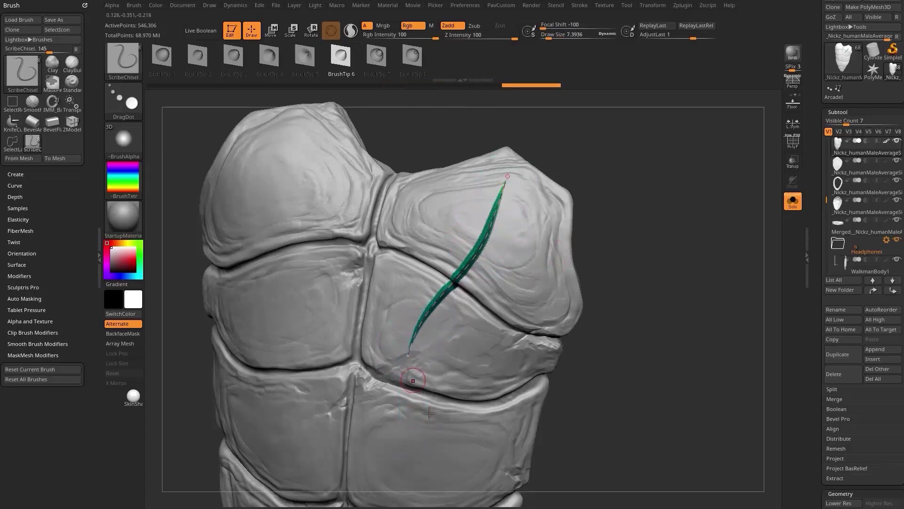
- Expand the ScribeChisel brush's Alpha and Texture settings to review them, and undo the last stroke edits on the chest shell
left_click(30, 322)
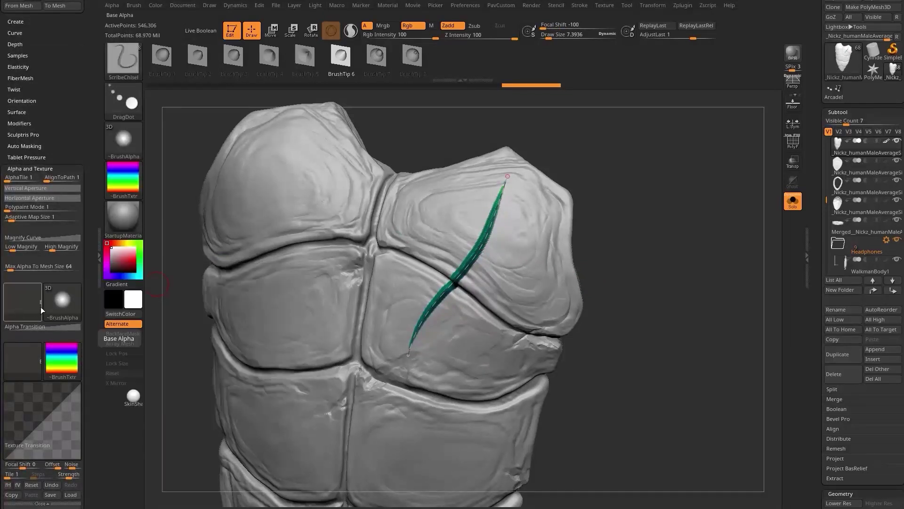
mouse_move(63, 358)
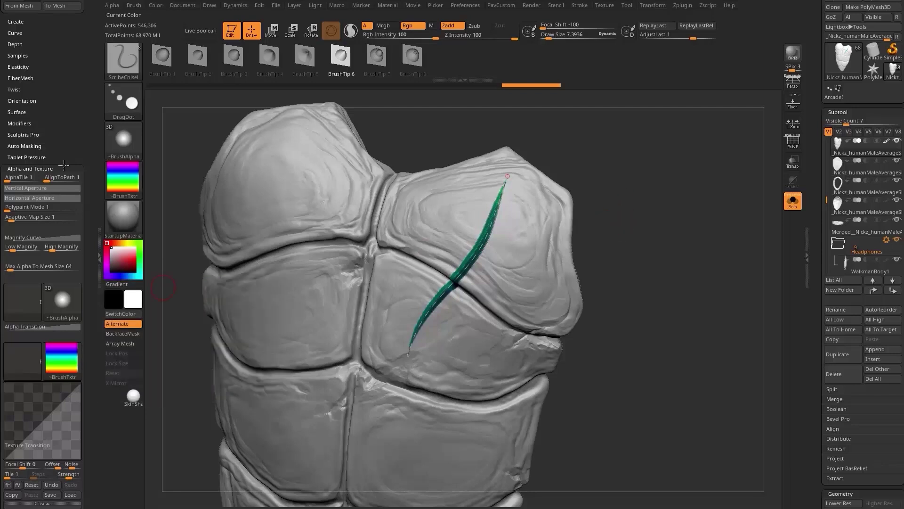
left_click_drag(587, 193, 606, 165)
key("ctrl+z")
key("ctrl+z")
- Draw one ScribeChisel stroke on the upper-right chest plate and another on the plate below, and interpolate 8 strokes between them
left_click_drag(400, 195, 541, 226)
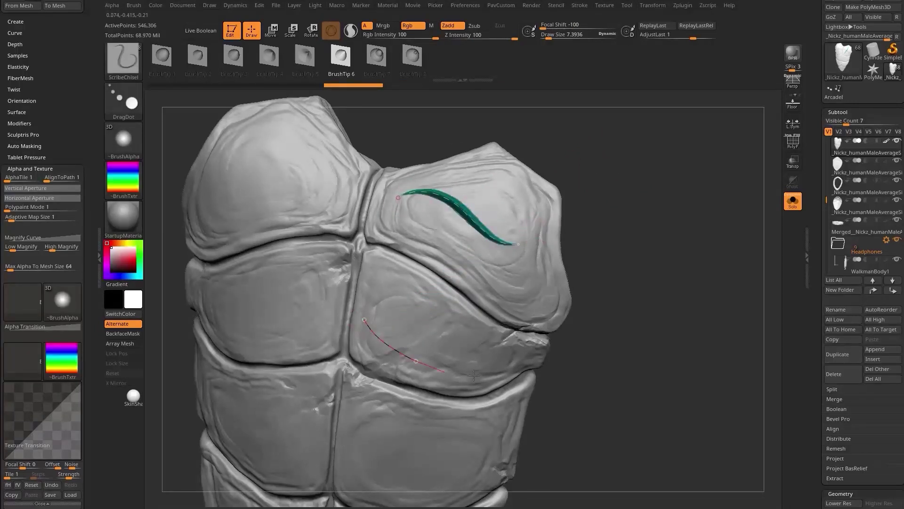
left_click_drag(473, 375, 557, 340)
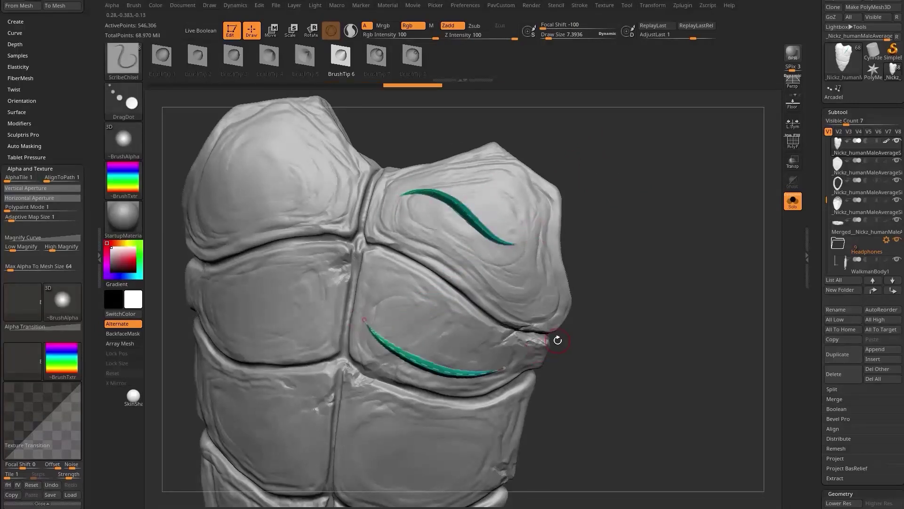
left_click(580, 5)
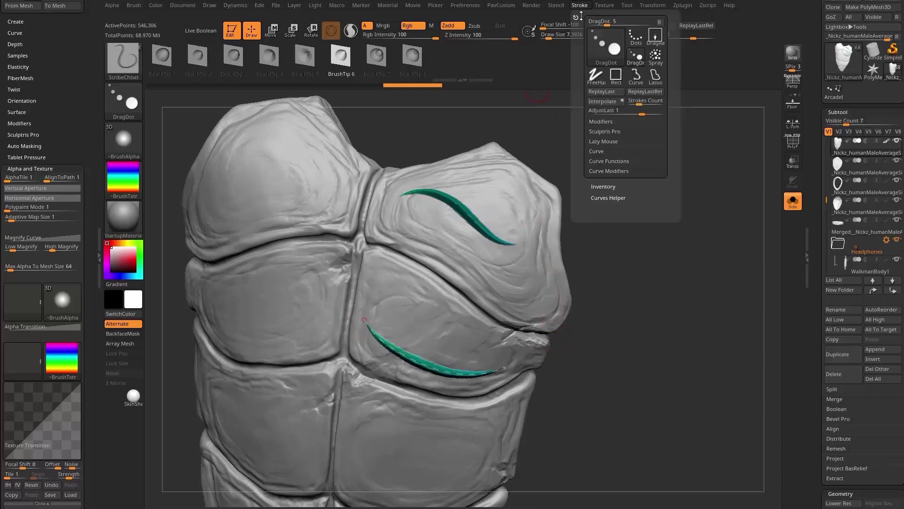
left_click(614, 102)
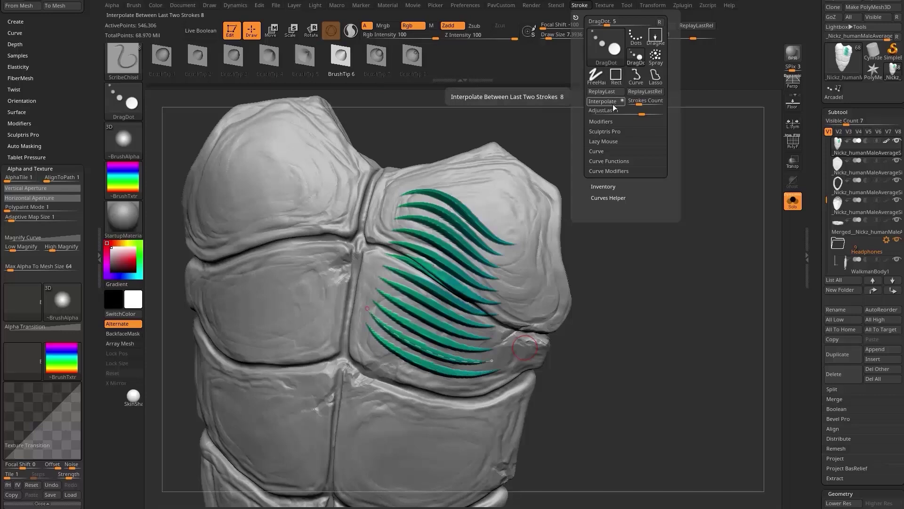
left_click(702, 265)
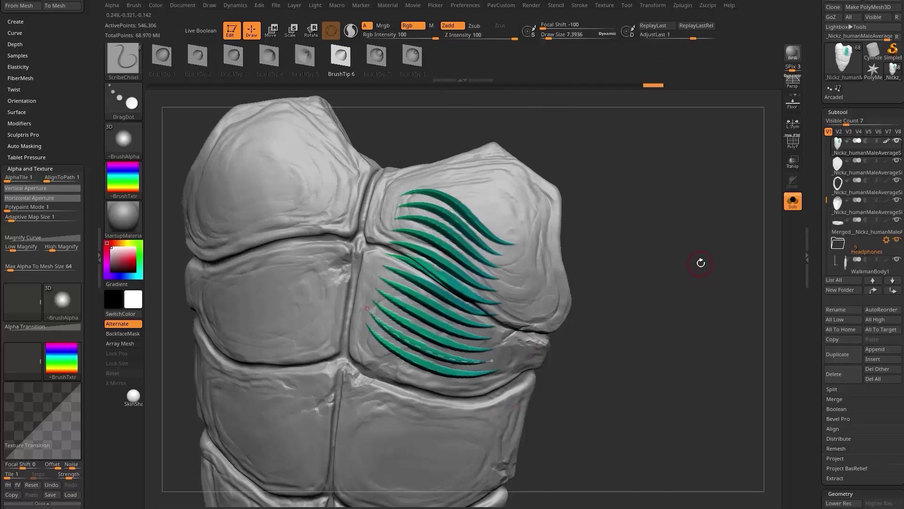
- Step back through the undo history to the two original strokes and return to the interpolated set for comparison
mouse_move(637, 229)
left_mouse_down()
mouse_move(686, 80)
mouse_move(606, 92)
left_mouse_up()
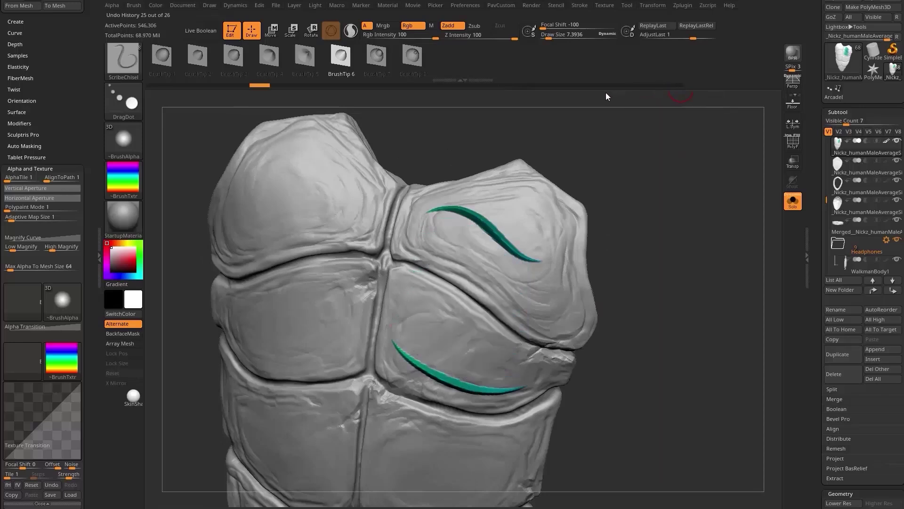
mouse_move(259, 85)
left_mouse_down()
mouse_move(197, 89)
mouse_move(408, 89)
left_mouse_up()
left_click(662, 85)
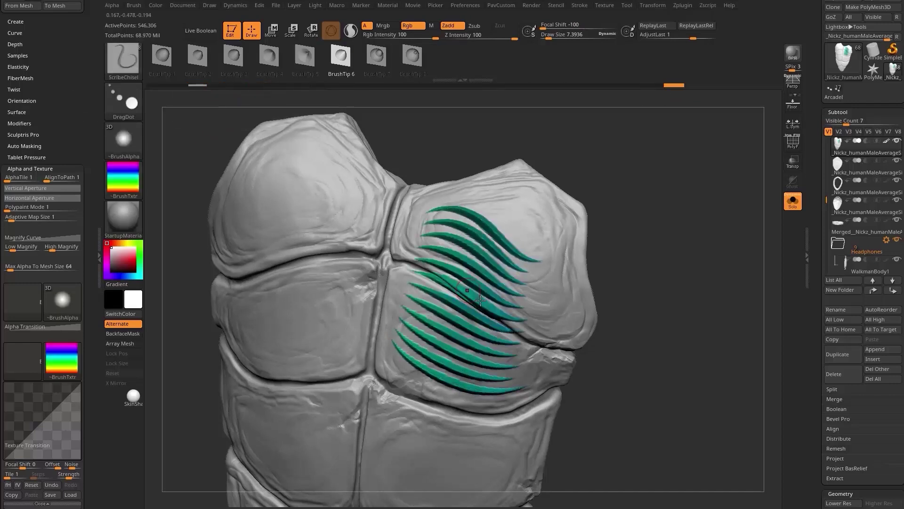
- Lower the intensity of the interpolated chest strokes with AdjustLast
mouse_move(678, 36)
left_mouse_down()
mouse_move(664, 37)
mouse_move(701, 43)
mouse_move(660, 51)
mouse_move(688, 50)
left_mouse_up()
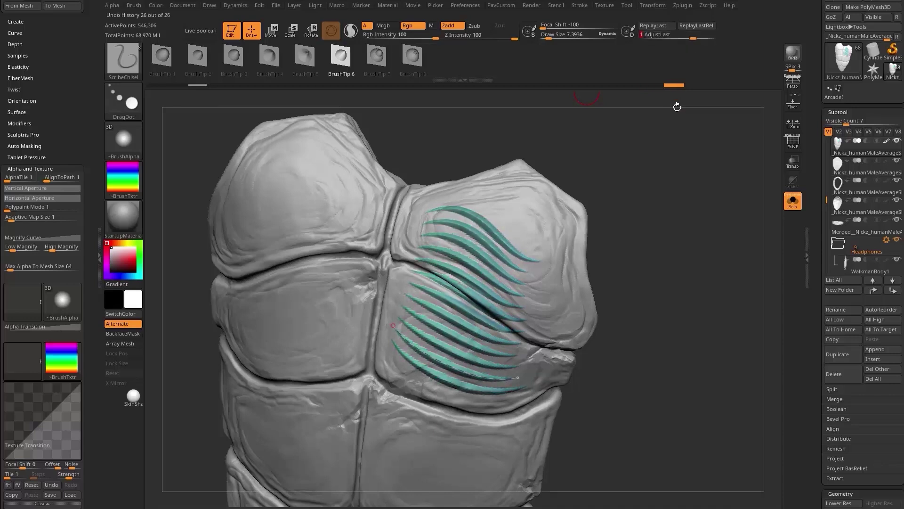
left_click(674, 85)
left_click_drag(342, 208, 440, 282)
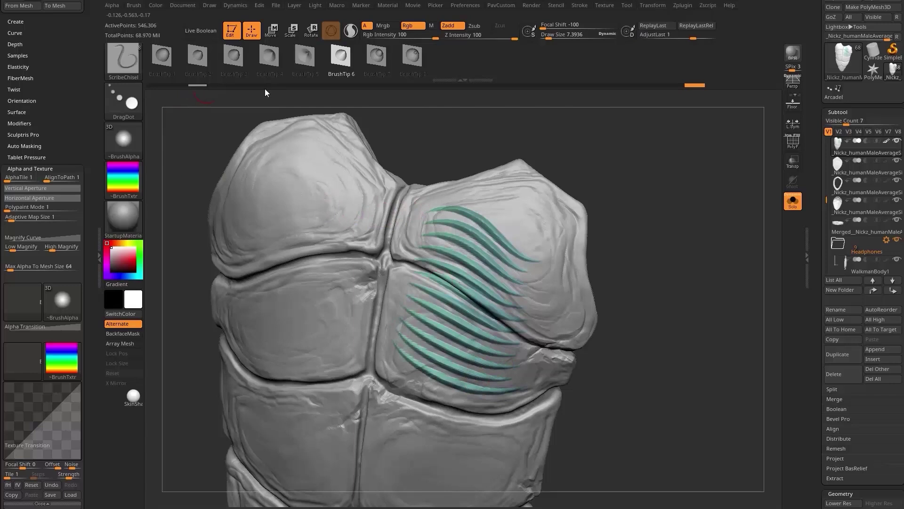
mouse_move(664, 228)
left_mouse_down()
mouse_move(678, 212)
mouse_move(643, 183)
left_mouse_up()
mouse_move(643, 183)
left_mouse_down()
mouse_move(707, 175)
mouse_move(670, 186)
left_mouse_up()
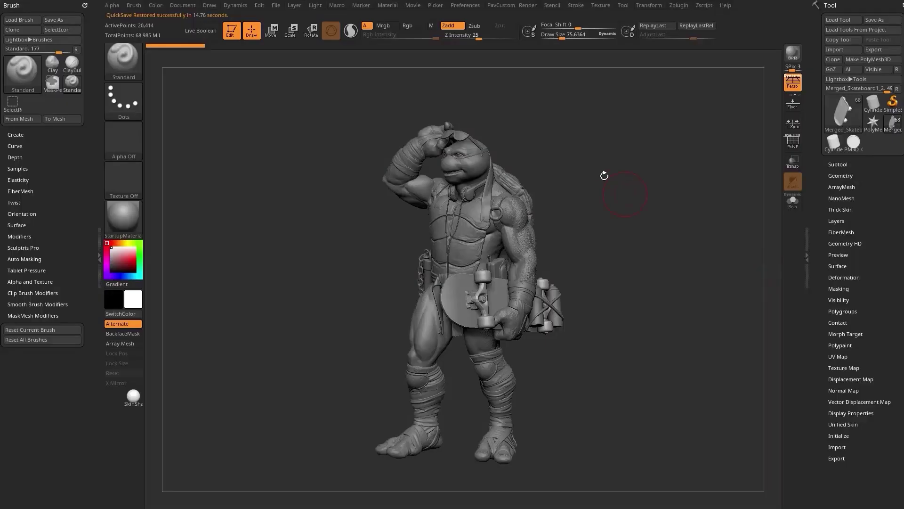
- Frame the full turtle character from the front and expand the Alpha BasRelief settings
mouse_move(621, 206)
left_mouse_down()
mouse_move(647, 197)
mouse_move(608, 190)
mouse_move(635, 202)
mouse_move(616, 192)
left_mouse_up()
key("s")
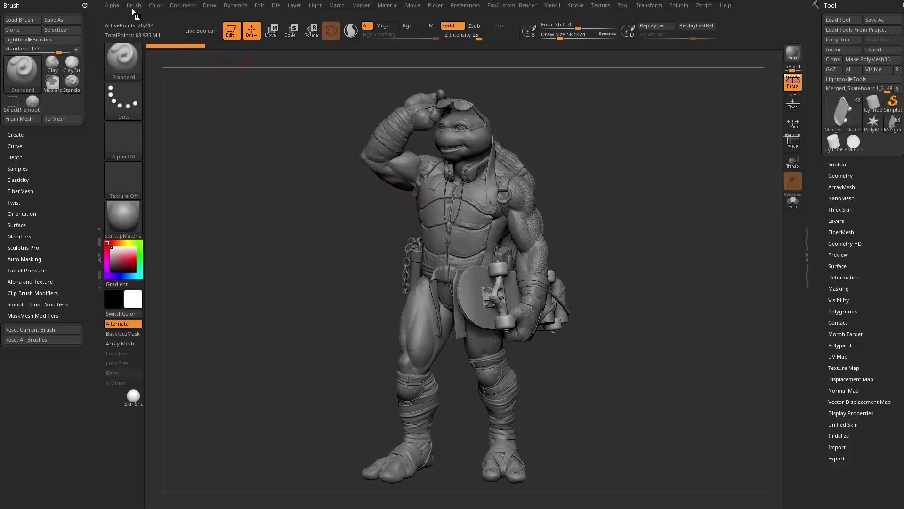
left_click(112, 6)
left_click_drag(111, 17, 20, 13)
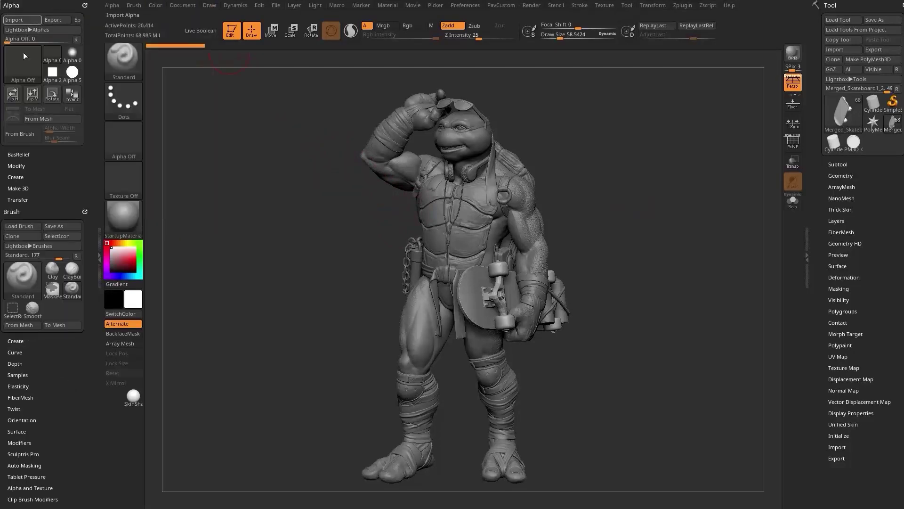
left_click(22, 156)
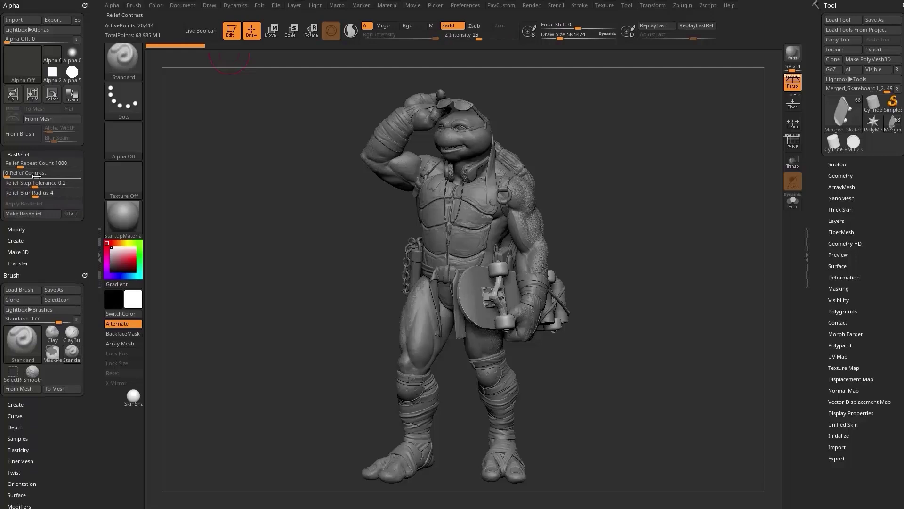
- Capture the current view of the turtle as a new alpha with GrabDoc
left_click(124, 140)
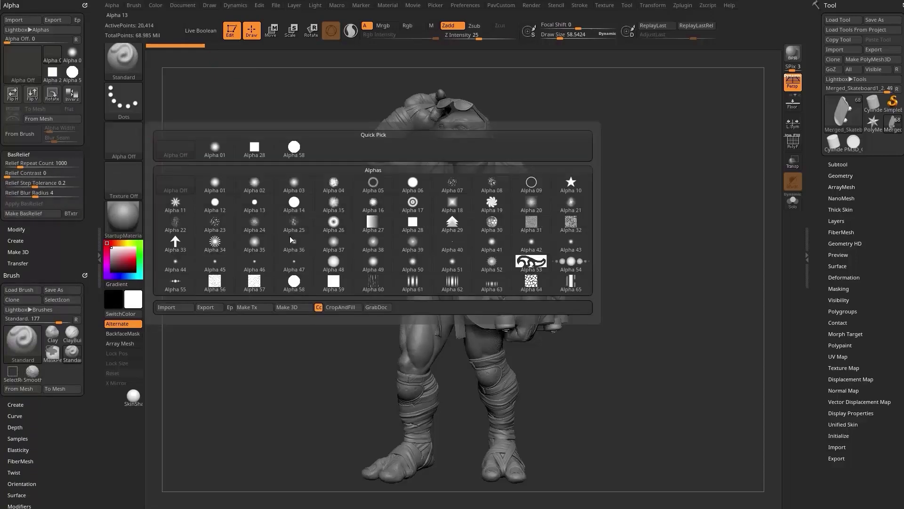
left_click(377, 308)
mouse_move(130, 141)
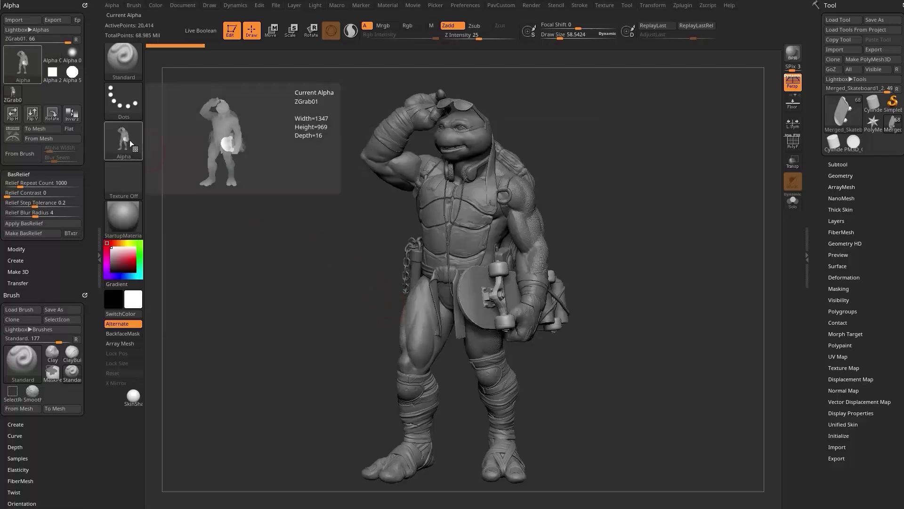
- Select the turtle's chest shell subtool, subdivide it, and set the Standard brush's stroke to DragRect
left_click_drag(569, 172, 549, 218, "alt")
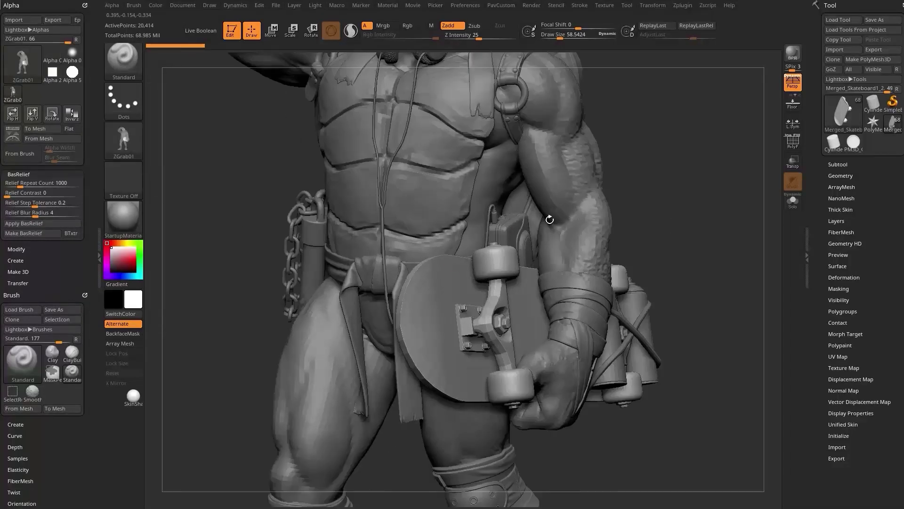
left_click(463, 213, "alt")
left_click_drag(674, 223, 682, 192, "alt")
key("ctrl+d")
left_click(123, 98)
left_click(214, 111)
- Try stamping the captured turtle alpha on the chest shell and undo the stamp
left_click_drag(426, 291, 431, 160)
left_click_drag(671, 153, 639, 172, "alt")
key("ctrl+z")
- Stamp the captured turtle alpha up the chest shell with Focal Shift -100, and reduce the draw size to about 1.4
left_click_drag(559, 24, 551, 23)
left_click_drag(415, 276, 427, 53)
scroll(410, 283, "up", 3)
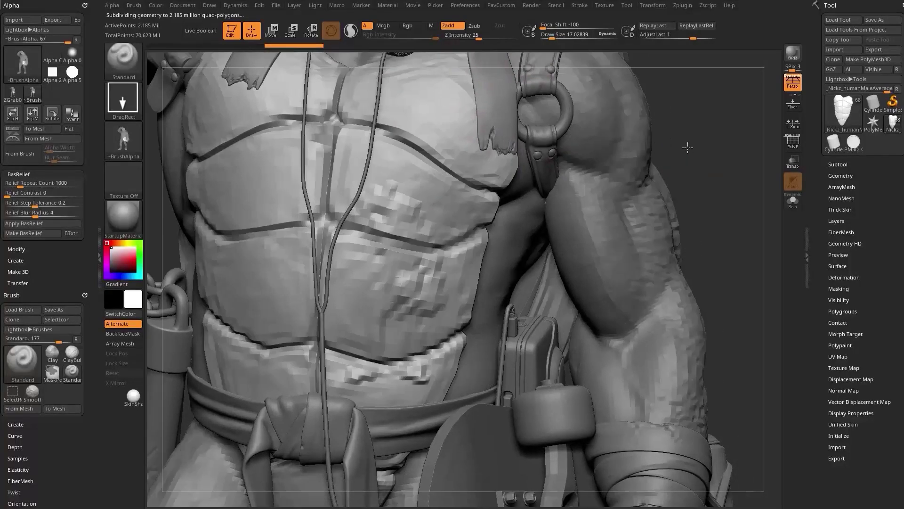
key("s")
left_click_drag(410, 284, 403, 286)
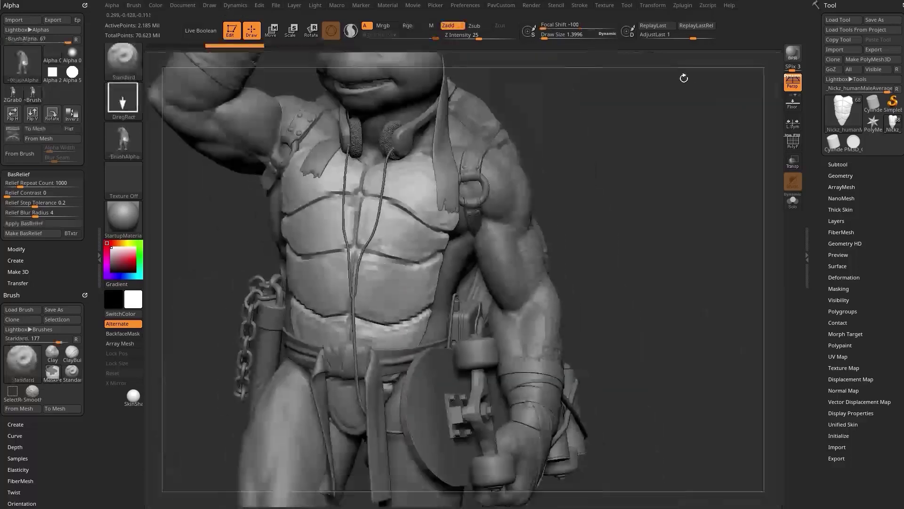
- Make a BasRelief alpha from the turtle's front view, try stamping it on the chest shell, and undo the stamp
left_click_drag(683, 78, 683, 63)
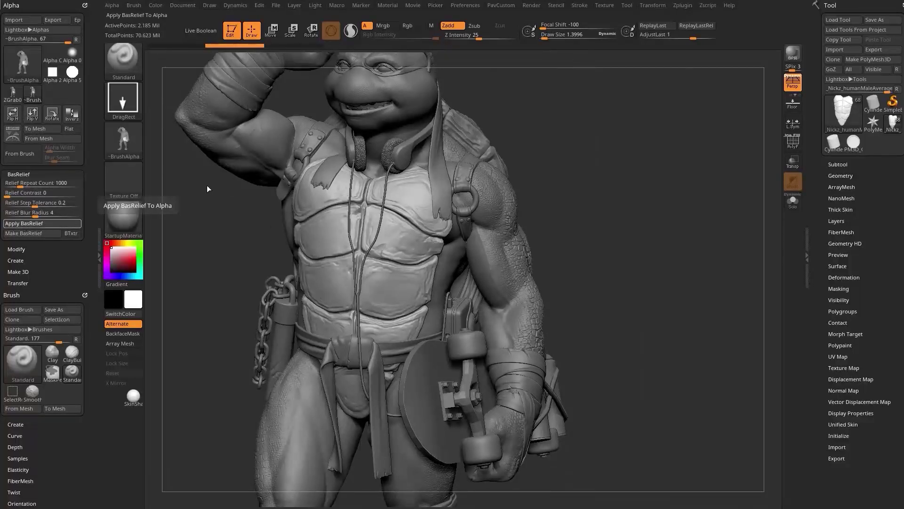
mouse_move(126, 141)
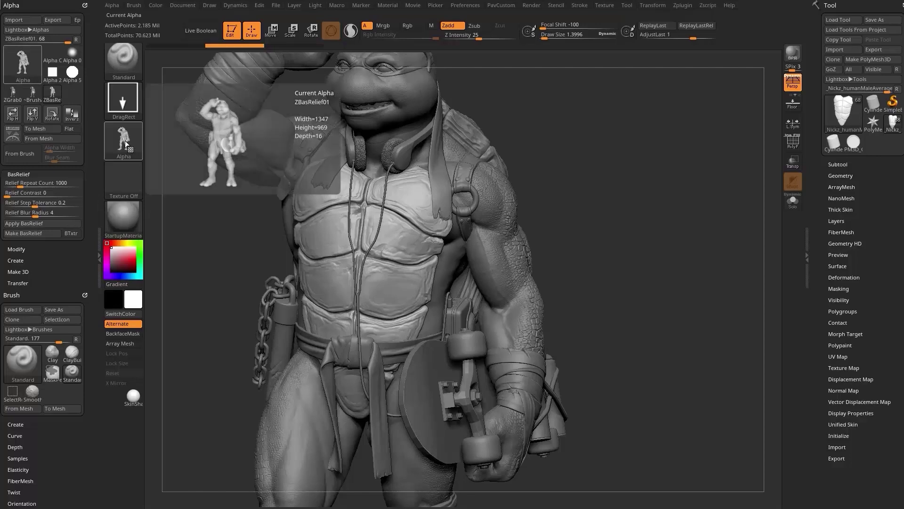
left_click_drag(613, 143, 503, 229, "alt")
mouse_move(362, 291)
left_mouse_down()
mouse_move(401, 123)
mouse_move(420, 99)
left_mouse_up()
key("ctrl+z")
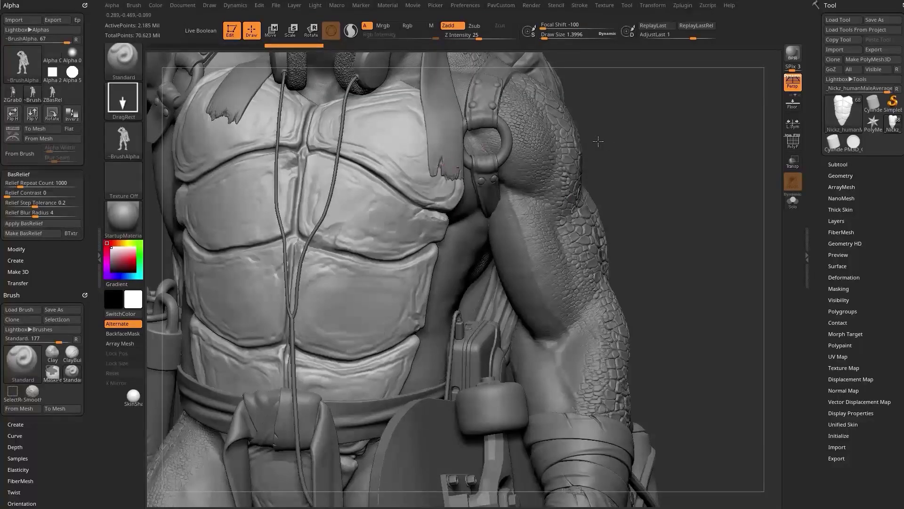
- Make a second BasRelief alpha from the turtle's back view
key("f")
left_click_drag(622, 121, 569, 153)
left_click(36, 233)
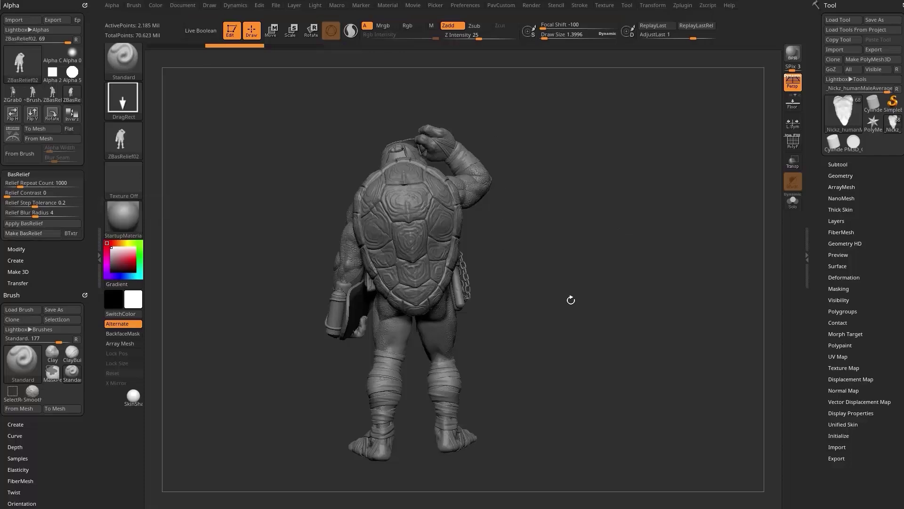
- Stamp the newest BasRelief alpha onto the lower plates of the turtle's chest shell
left_click_drag(537, 203, 692, 243)
left_click_drag(388, 327, 431, 29)
left_click_drag(709, 208, 674, 186, "alt")
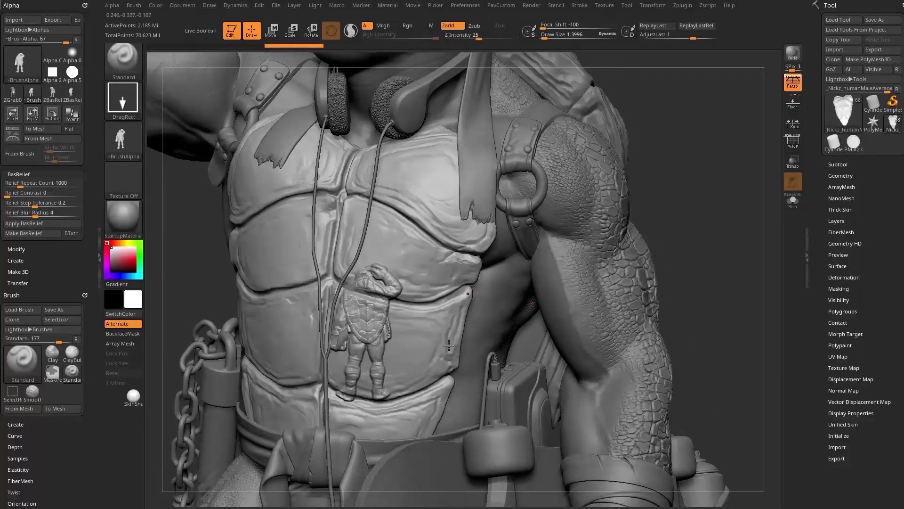
- Undo the last stamp on the turtle's chest shell and switch to the round PM3D_Cylinder coin mesh
key("ctrl+z")
key("f")
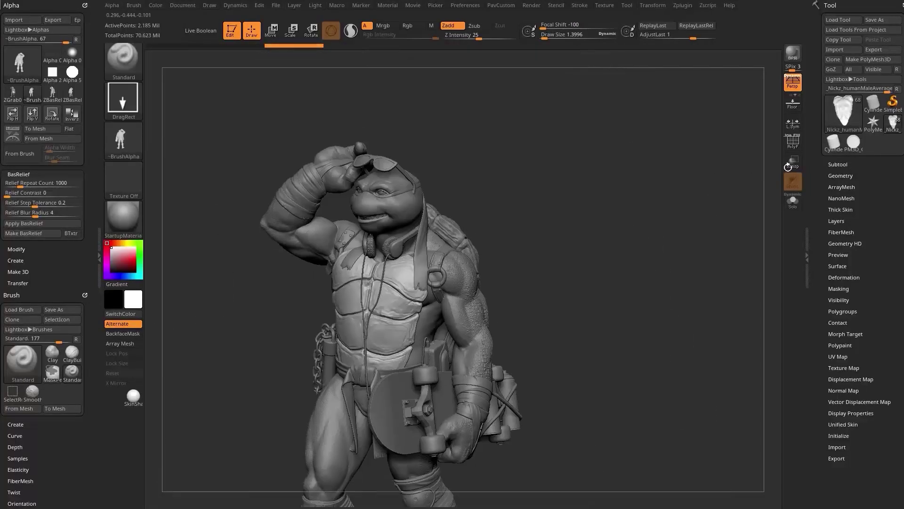
left_click(853, 143)
left_click_drag(672, 212, 676, 193, "shift")
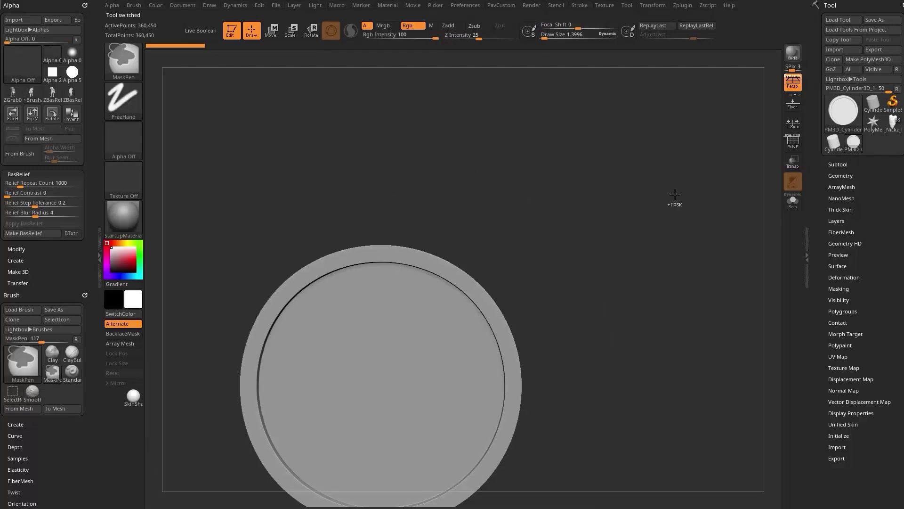
- Subdivide the coin once and mask its outer rim polygroup, leaving the inner disc unmasked
key("ctrl+d")
key("w")
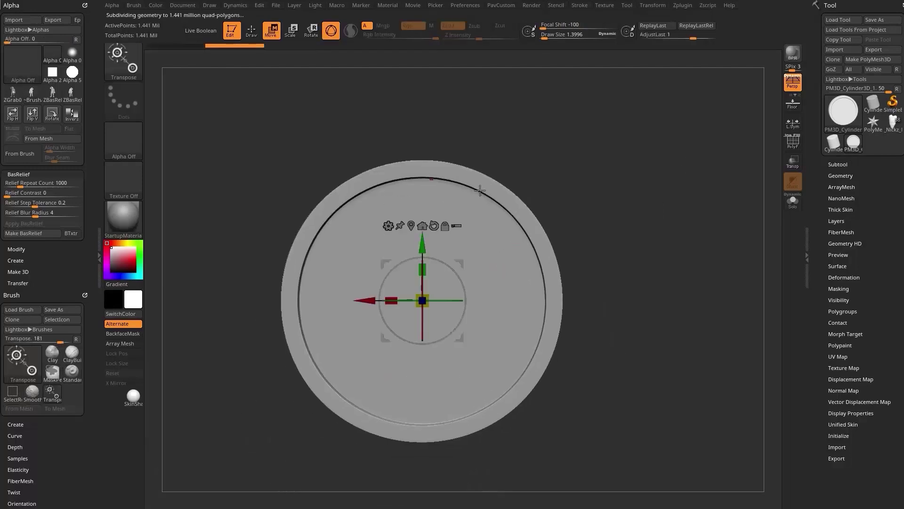
left_click(795, 142)
left_click_drag(711, 176, 694, 198)
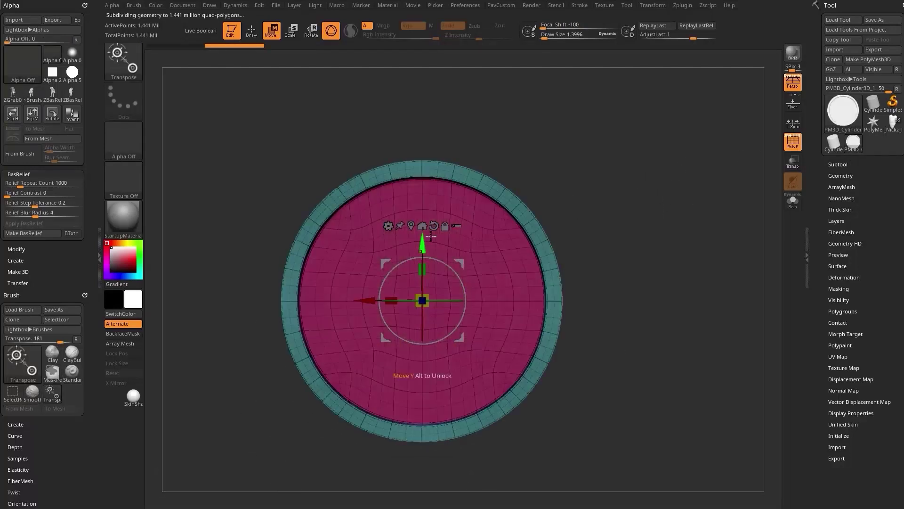
left_click(494, 282, "ctrl")
key("q")
left_click_drag(610, 202, 570, 217, "alt")
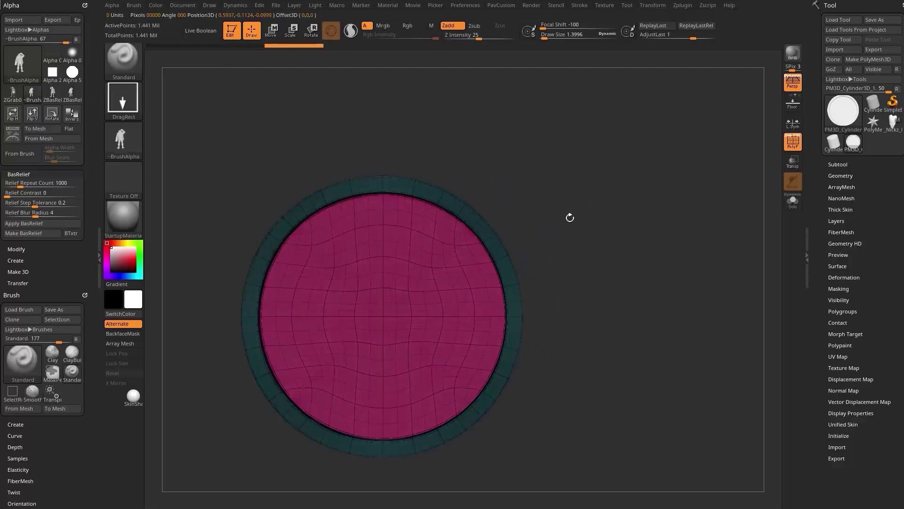
left_click(790, 140)
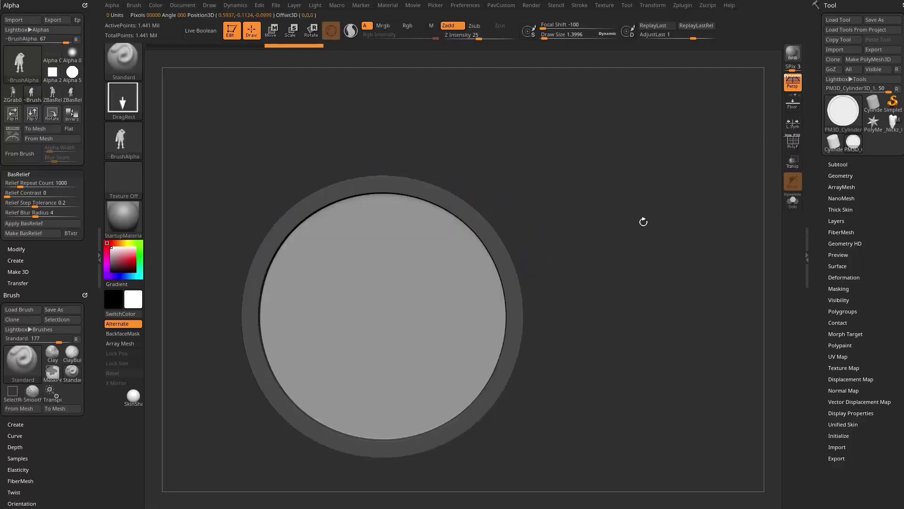
- Stamp the turtle's BasRelief alpha large on the coin's inner disc, inspect the relief, and undo it
left_click_drag(643, 221, 656, 198, "alt")
left_click_drag(393, 315, 389, 2)
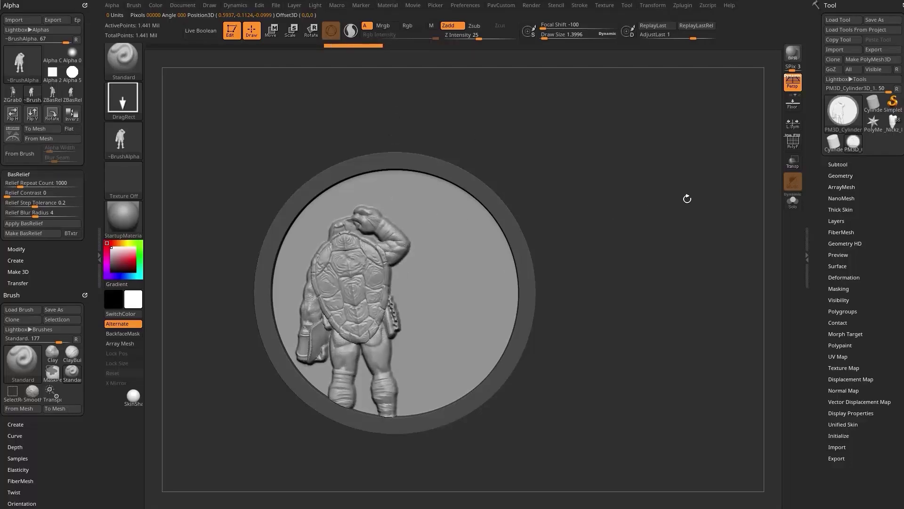
left_click_drag(648, 176, 673, 141)
mouse_move(692, 37)
left_mouse_down()
mouse_move(664, 40)
mouse_move(692, 39)
left_mouse_up()
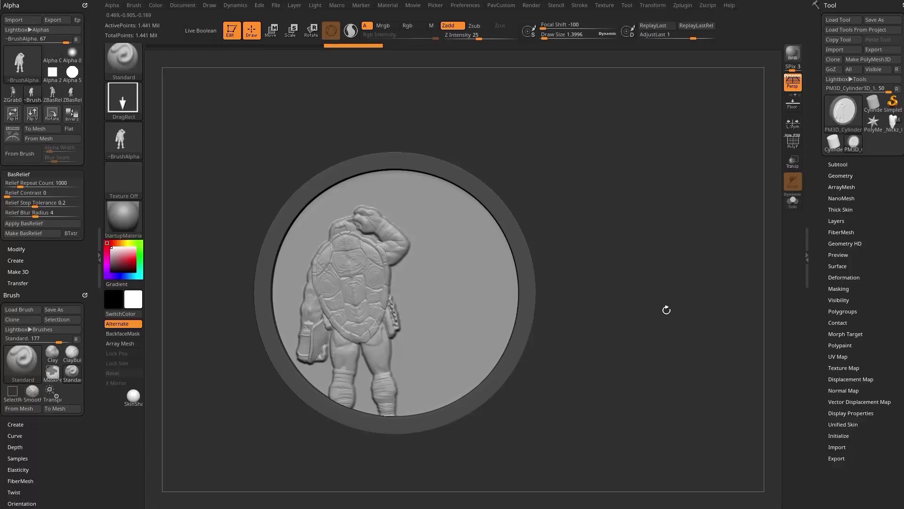
key("ctrl+z")
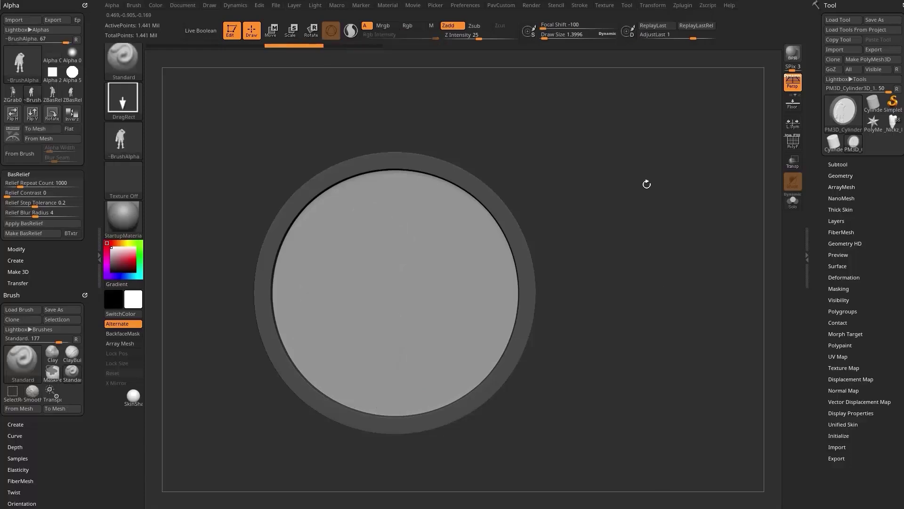
- Clear the coin's mask, append the PM3D_Cylinder coin to the turtle model as a subtool, and select it
left_click_drag(646, 185, 704, 267, "ctrl")
left_click(891, 123)
left_click(838, 165)
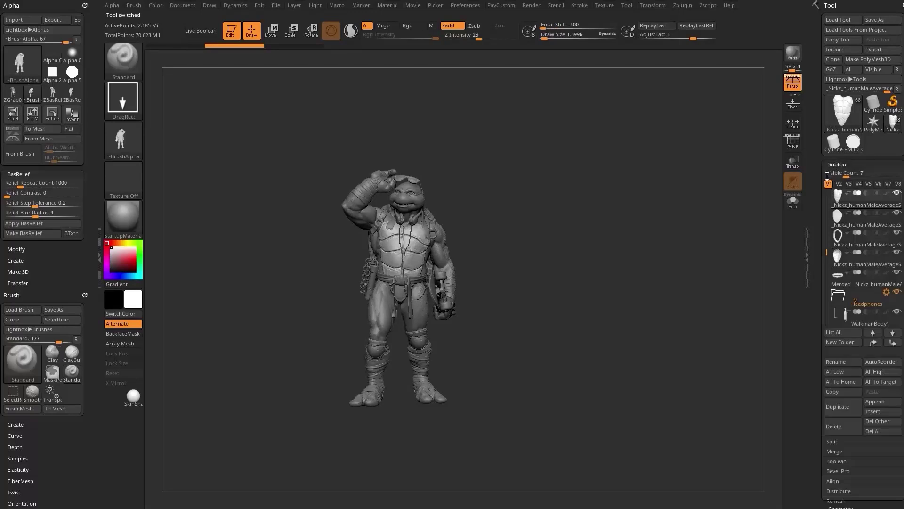
left_click(878, 295)
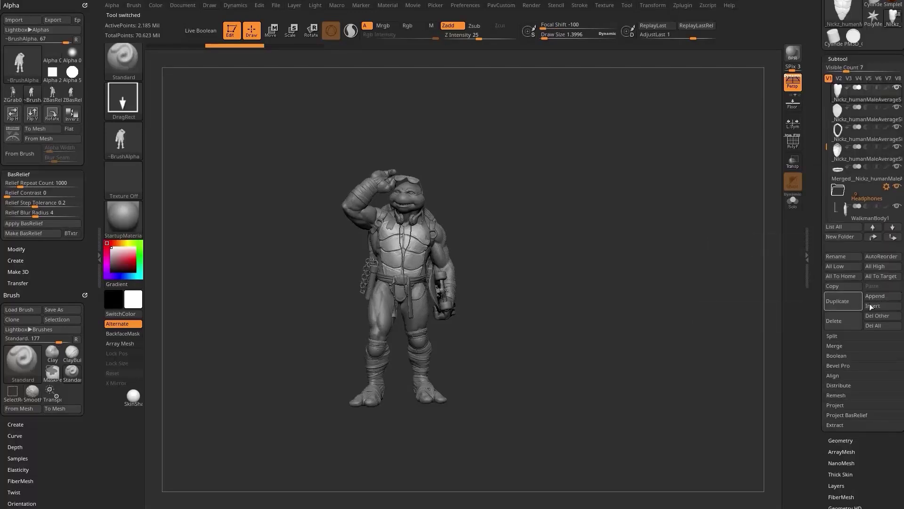
left_click(623, 367)
left_click(882, 297)
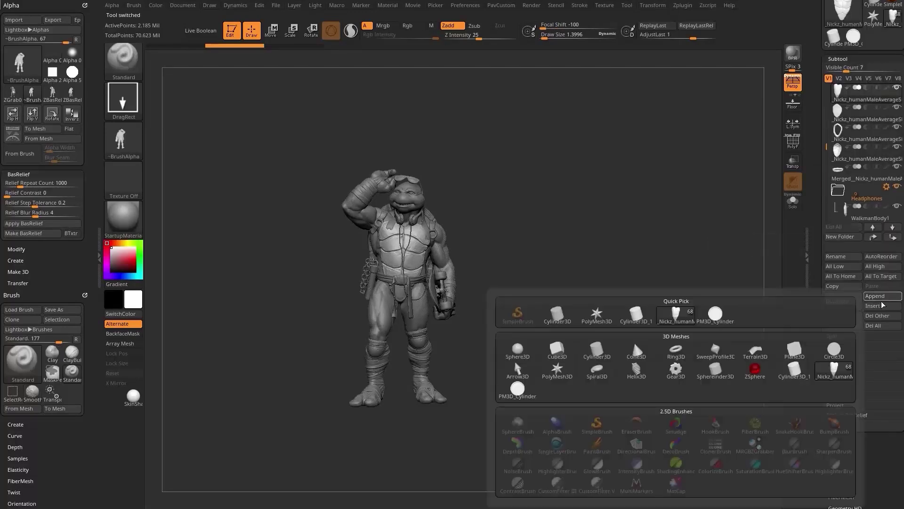
left_click(869, 298)
left_click(524, 387)
left_click(487, 249, "alt")
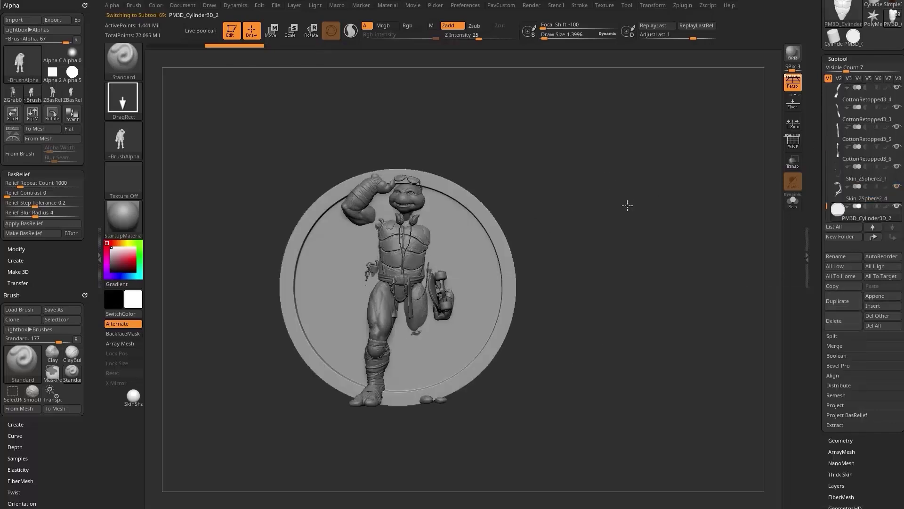
- Move the coin behind the turtle and raise it so the disc frames the head, torso and thighs
left_click_drag(626, 205, 542, 210, "shift")
key("w")
left_click_drag(378, 277, 477, 285)
left_click_drag(658, 188, 699, 173, "shift")
left_click_drag(517, 275, 523, 257)
left_click_drag(516, 329, 508, 267)
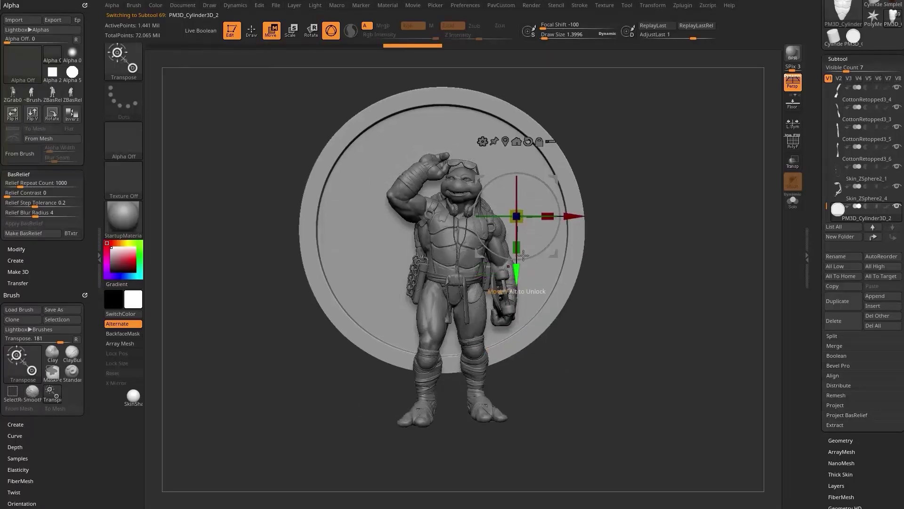
left_click_drag(572, 214, 589, 214)
key("q")
left_click_drag(707, 171, 676, 196, "alt")
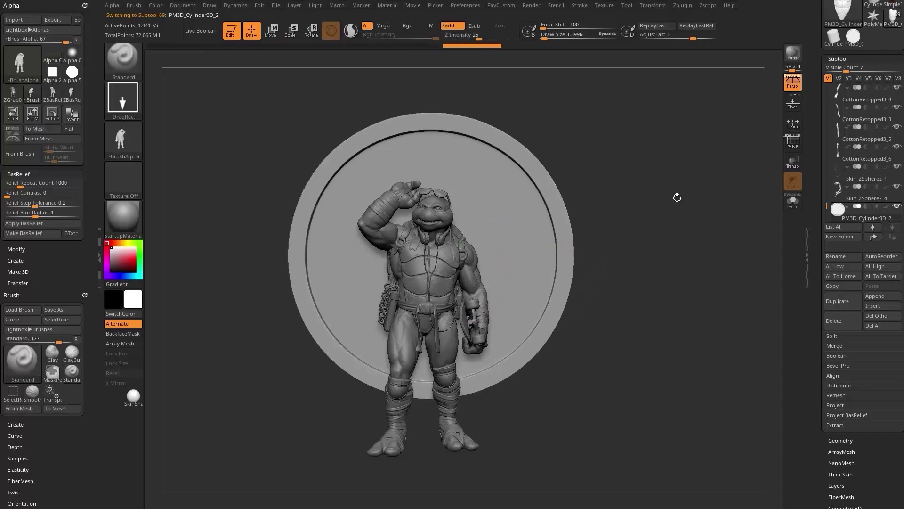
- Run Project BasRelief on the unmasked coin with the default settings, inspect the coin alone, and undo the projection
scroll(818, 301, "down", 2)
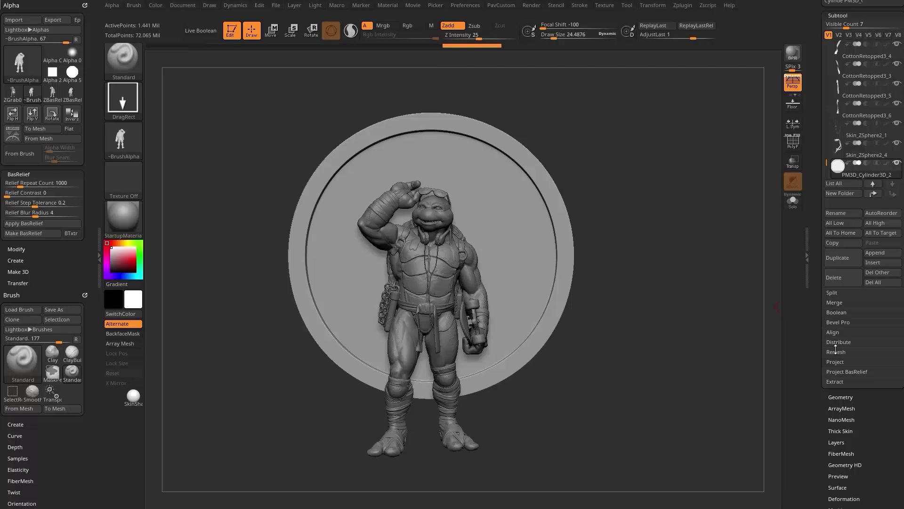
left_click(834, 372, "shift")
scroll(819, 368, "down", 4)
left_click(848, 335)
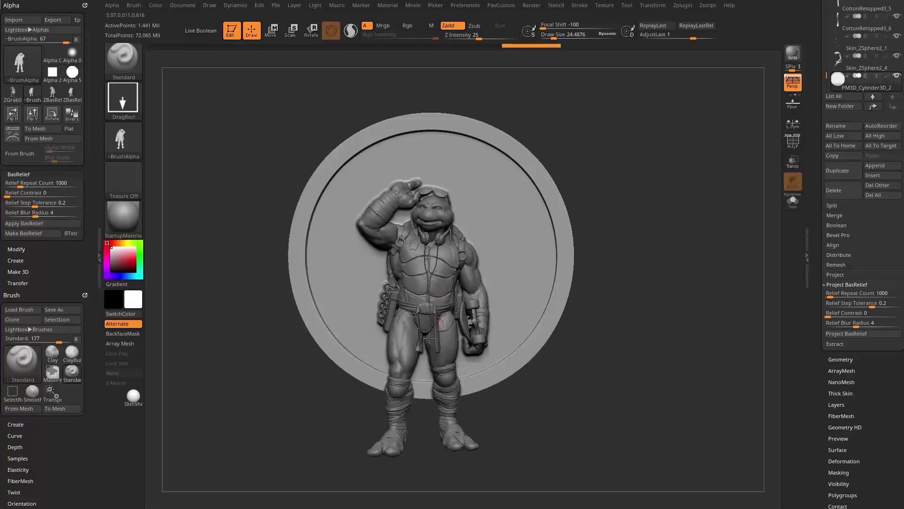
left_click(793, 203)
left_click_drag(690, 238, 443, 354)
key("ctrl+z")
- Mask the isolated coin's outer rim and show the turtle again in front of it
left_click_drag(672, 267, 659, 250, "shift")
key("w")
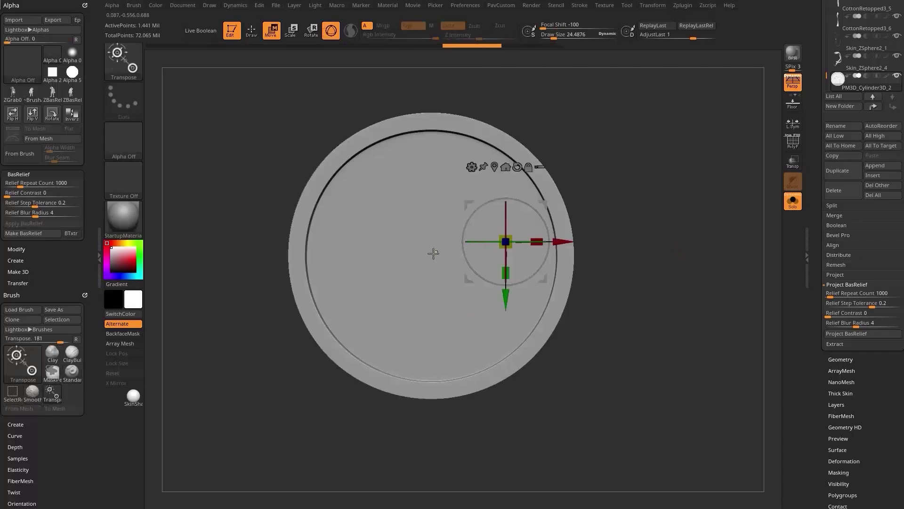
key("q")
left_click(790, 205)
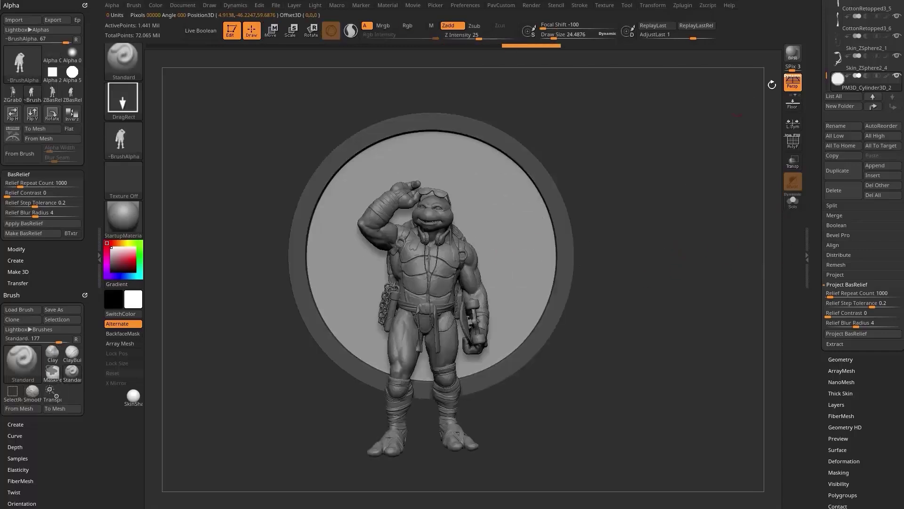
- Project the turtle as a BasRelief onto the coin's unmasked inner disc and isolate the coin to inspect it
left_click(846, 335)
left_click(793, 200)
mouse_move(714, 230)
left_mouse_down()
mouse_move(712, 216)
mouse_move(680, 216)
left_mouse_up()
key("s")
left_click(653, 206)
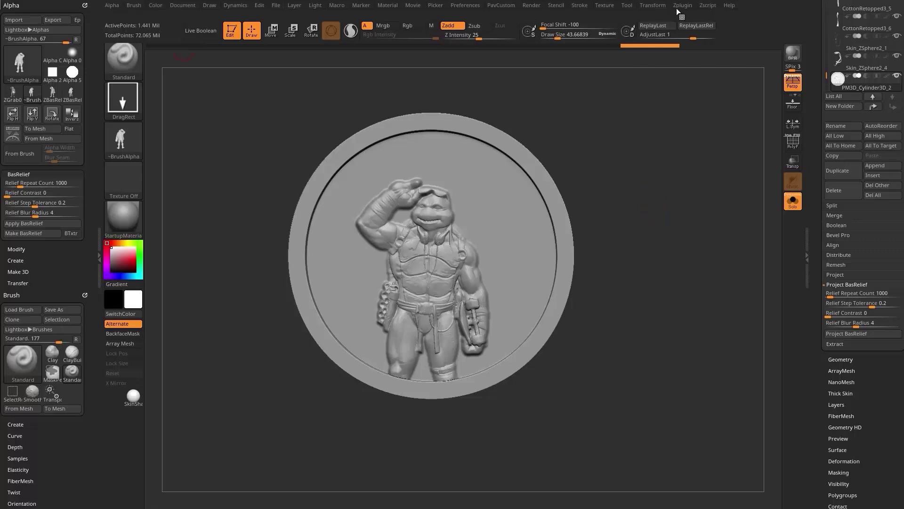
- Dock the Zplugin palette and create a new 3D text reading "MAXON" with Text 3D & Vector Shapes
left_click_drag(680, 9, 78, 160)
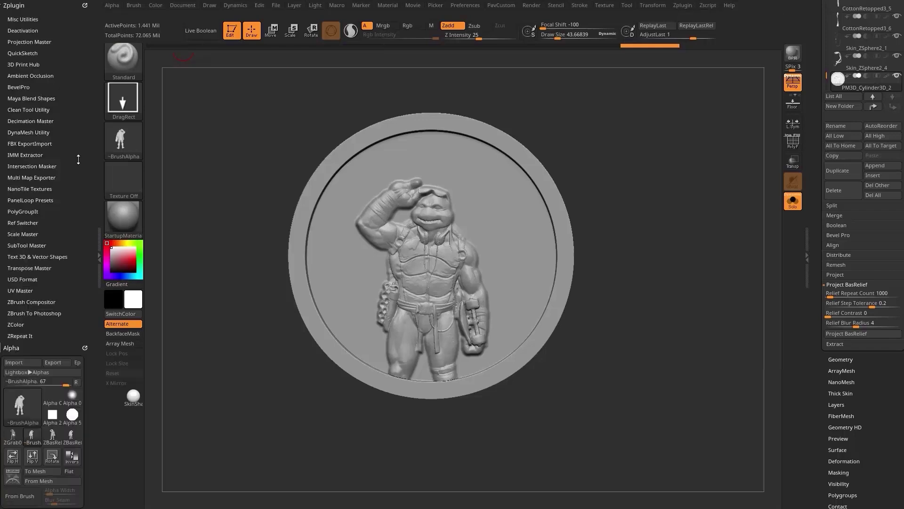
left_click(29, 257)
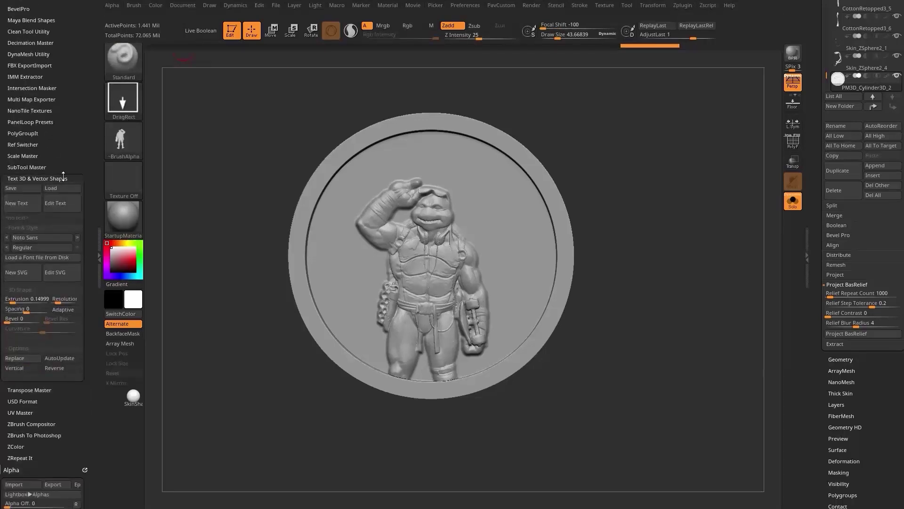
left_click(18, 202)
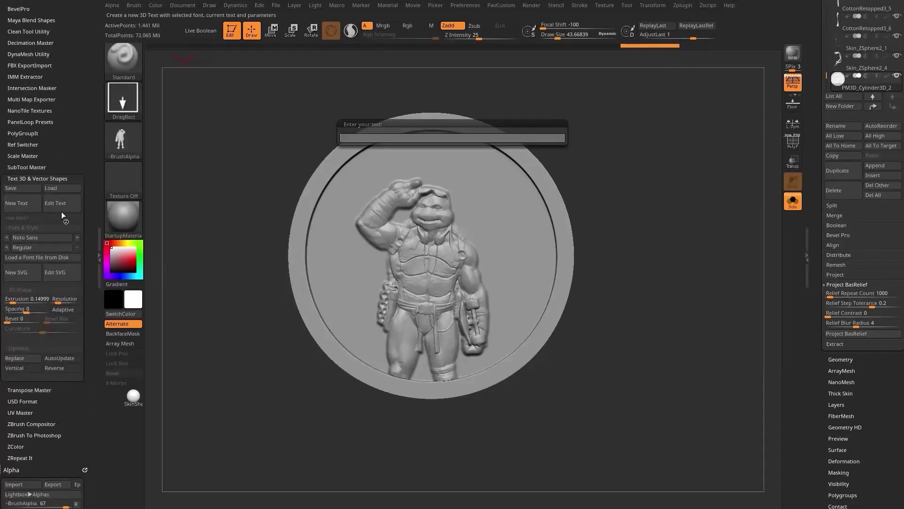
type("MAXO")
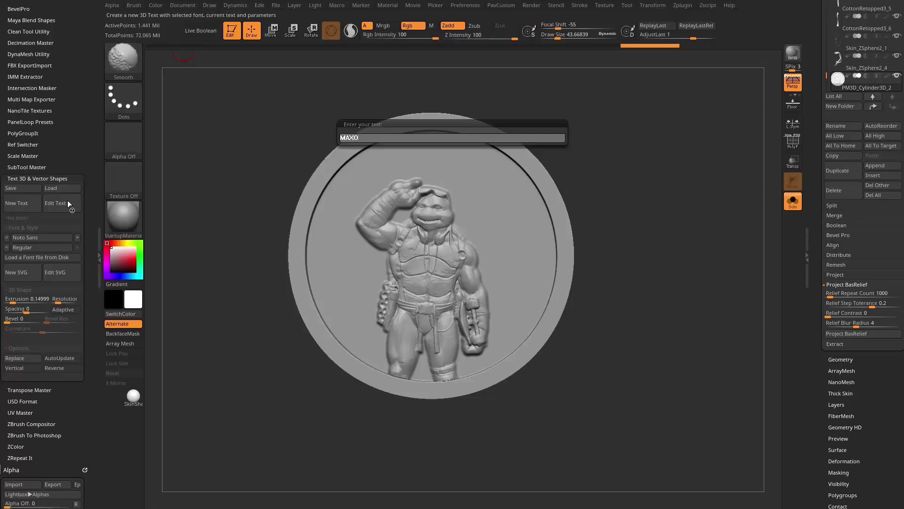
type("N")
key("Return")
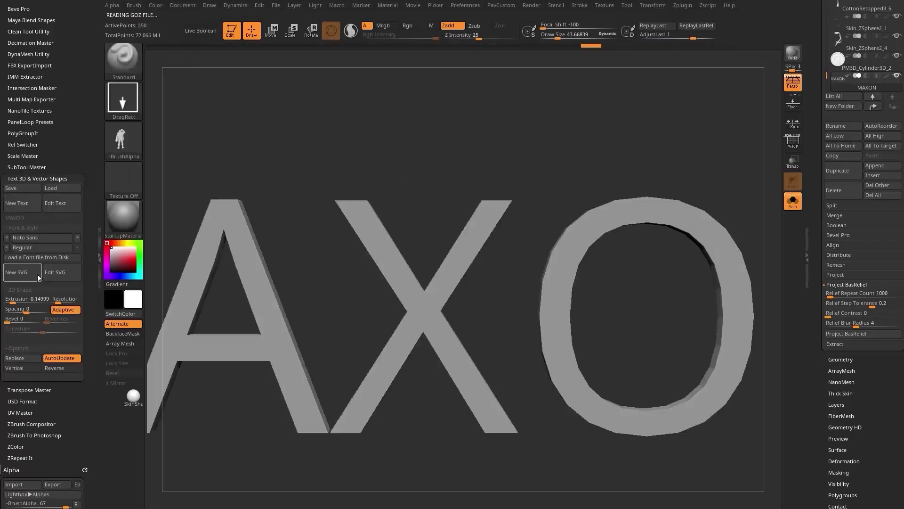
- Raise the MAXON text's curve resolution and turn off Adaptive, with the polyframe shown and perspective off
left_click(63, 299)
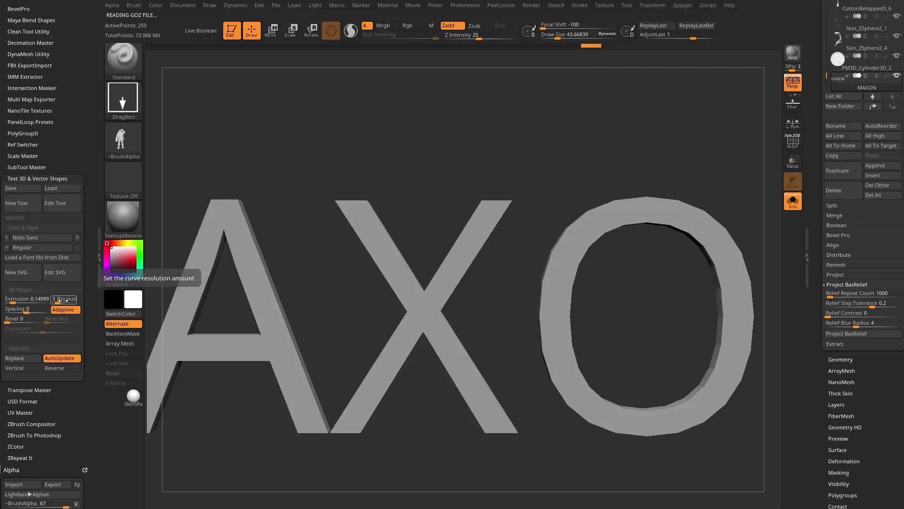
left_click(791, 148)
key("f")
right_click_drag(555, 115, 744, 106)
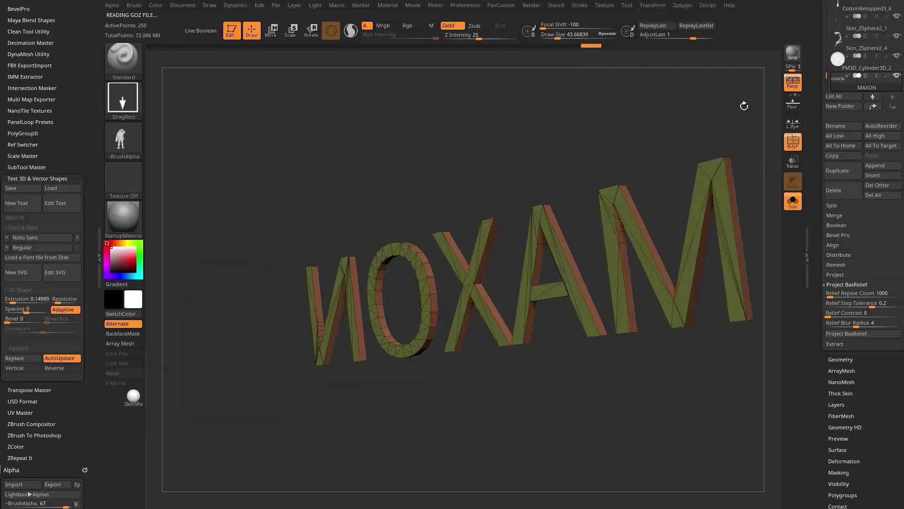
left_click(797, 89)
left_click_drag(725, 124, 608, 148)
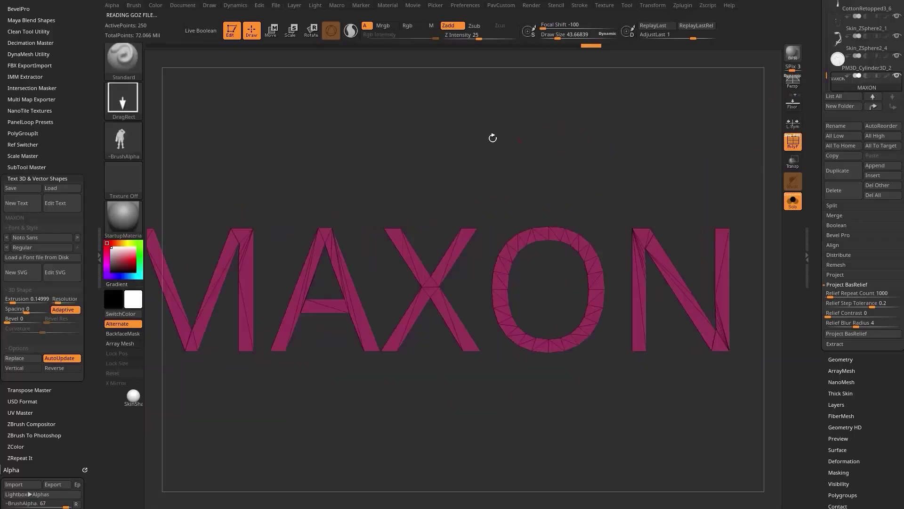
left_click_drag(172, 212, 225, 203, "alt")
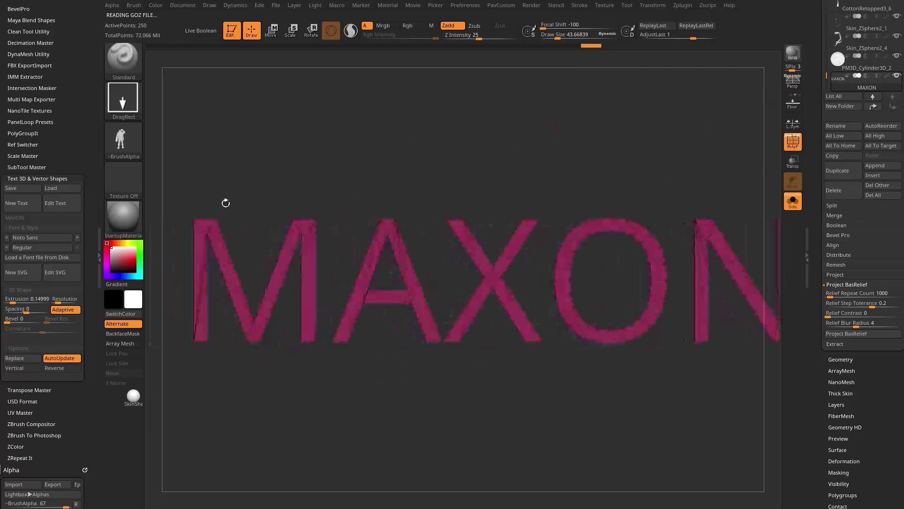
left_click(65, 309)
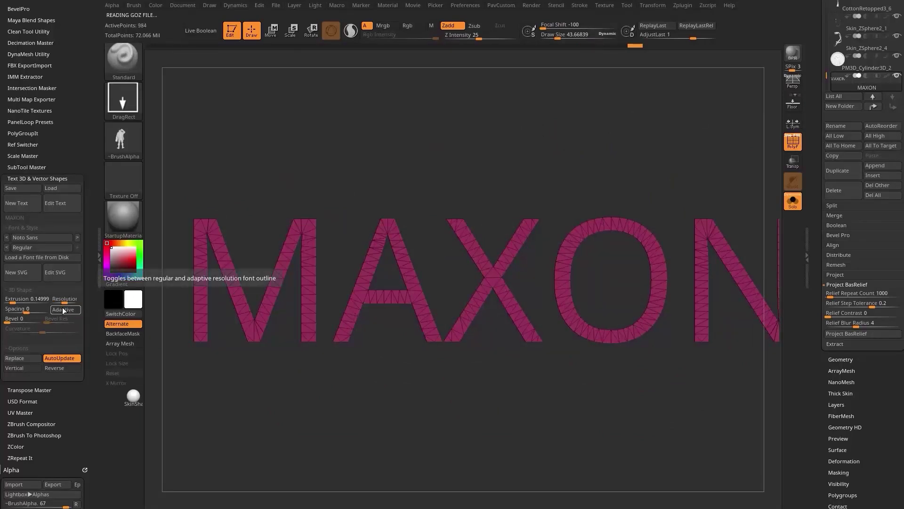
- Set the MAXON text's extrusion to about 0.378 and its font style to Bold, and show all subtools again
left_click_drag(206, 184, 265, 190)
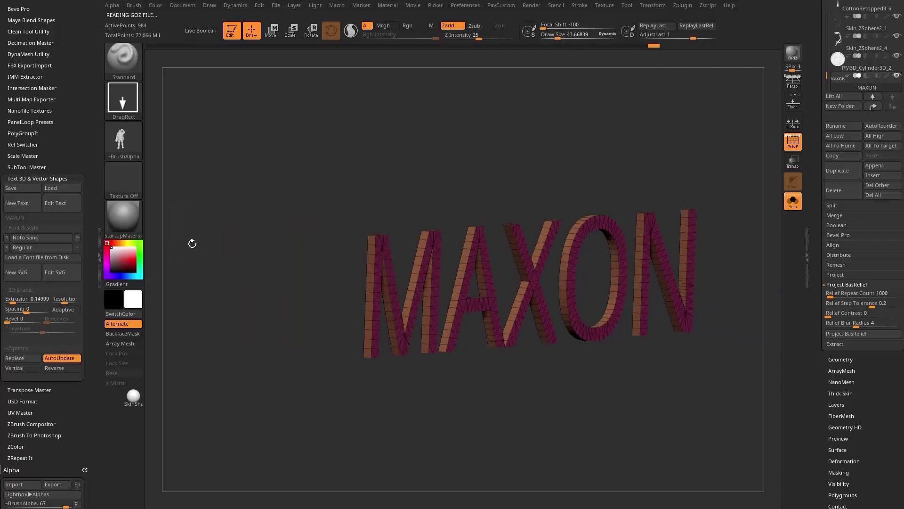
left_click_drag(21, 301, 22, 302)
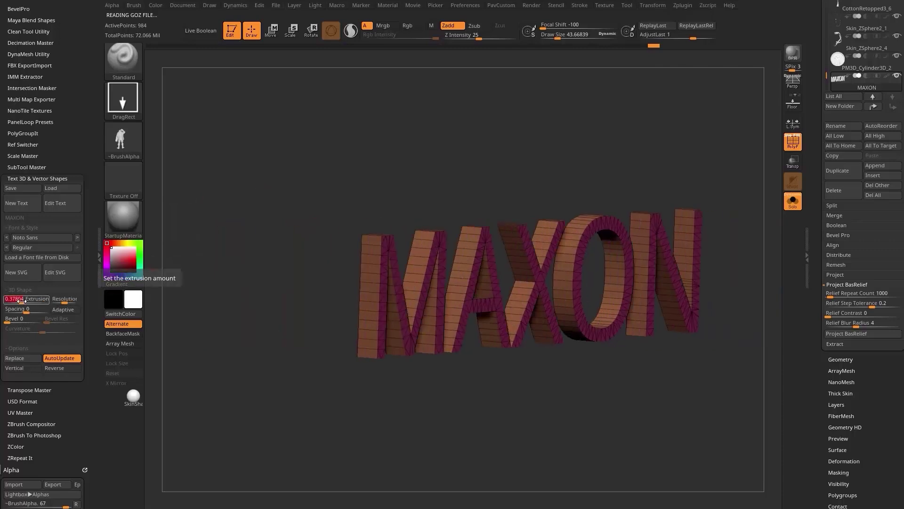
left_click(32, 248)
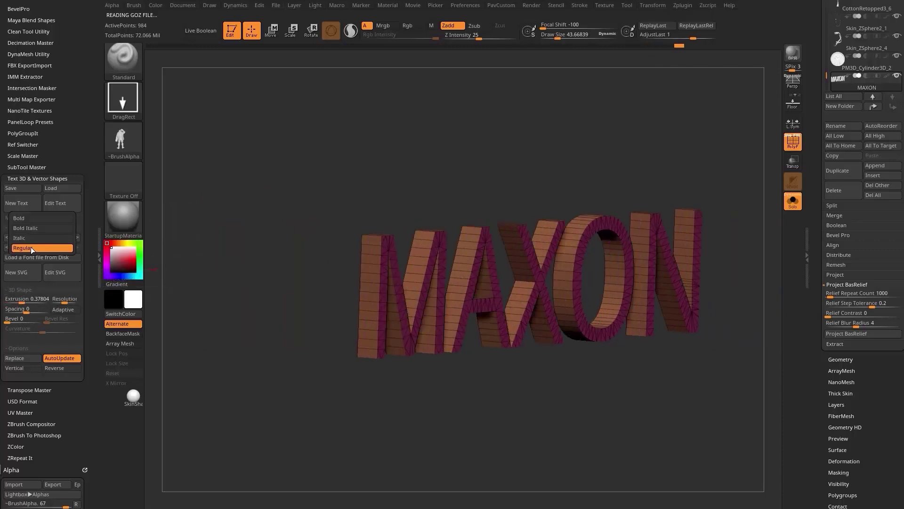
left_click(19, 218)
left_click_drag(418, 139, 598, 203)
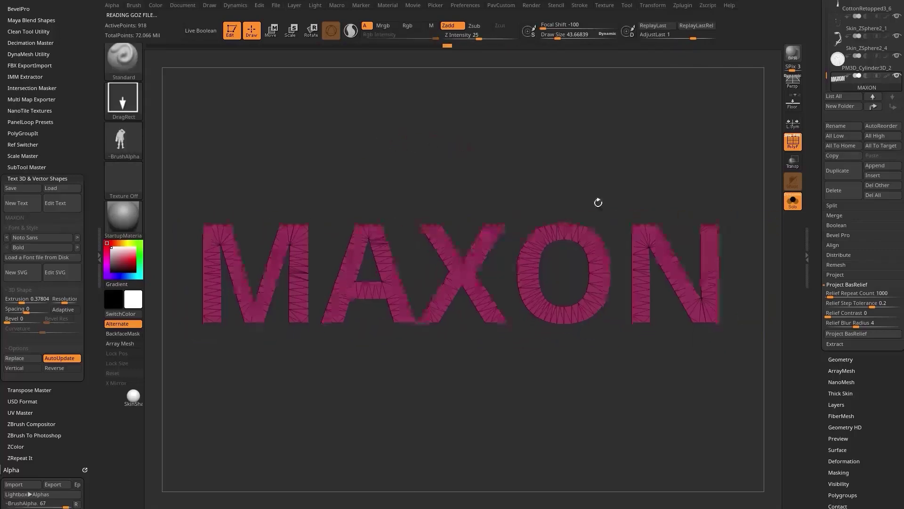
left_click(787, 202)
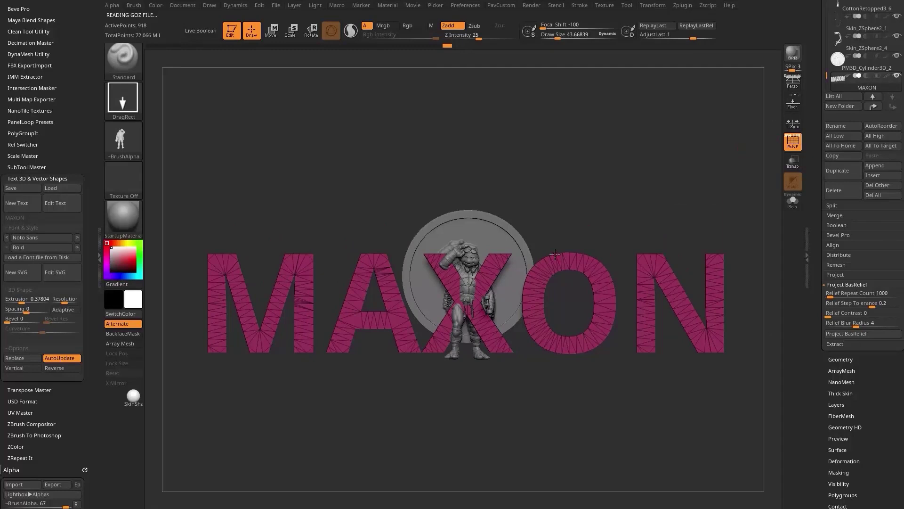
- Scale the MAXON text down, raise it to the upper part of the coin, and hide the turtle subtools
key("e")
left_click_drag(465, 303, 316, 328)
left_click_drag(466, 245, 465, 176)
left_click_drag(576, 168, 680, 179, "alt")
left_click_drag(816, 141, 816, 286)
left_click(896, 221)
left_click(897, 201)
- Push the MAXON text back into the coin's depth and fit it inside the rim above the relief turtle's head
left_click_drag(637, 243, 707, 223, "alt")
left_click_drag(544, 259, 427, 259)
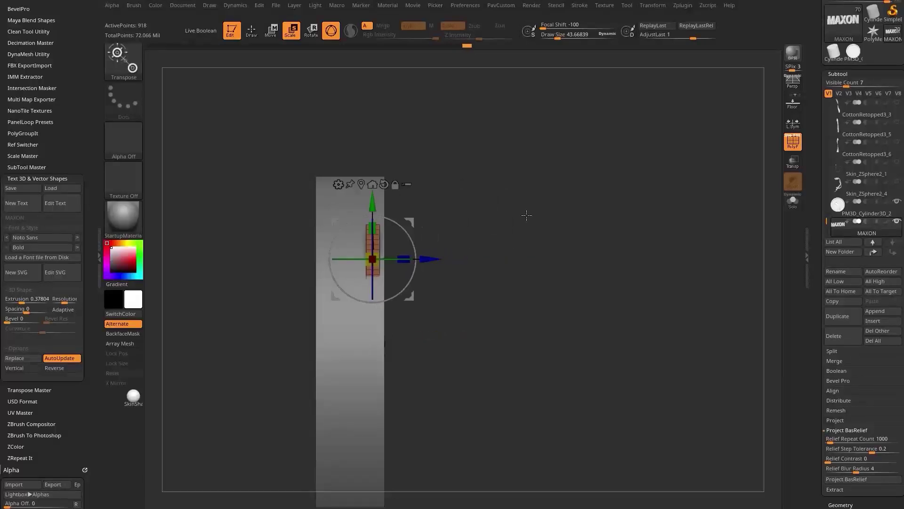
left_click_drag(622, 175, 582, 175, "shift")
left_click_drag(584, 153, 618, 164, "alt")
left_click_drag(407, 213, 408, 200)
left_click_drag(408, 258, 371, 258)
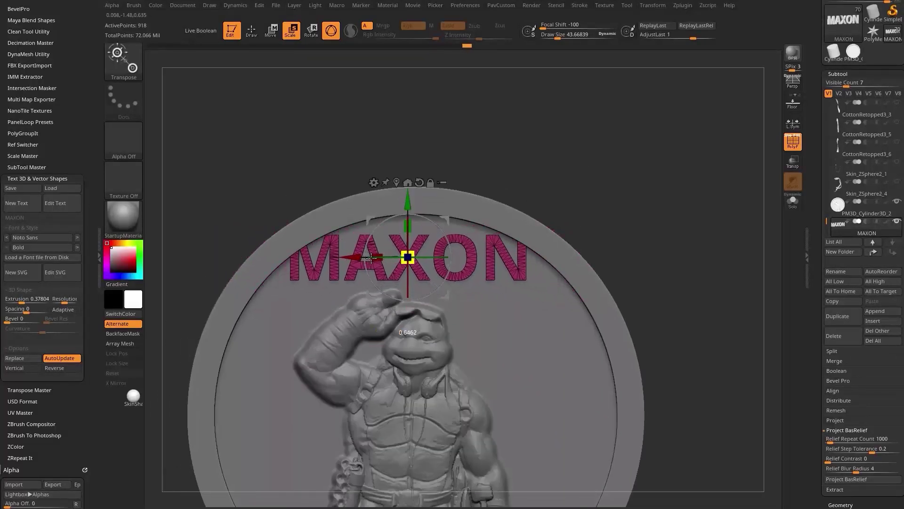
- Curve the MAXON text with the Bend Arc deformer to follow the coin's inner rim and reposition it
left_click(374, 183)
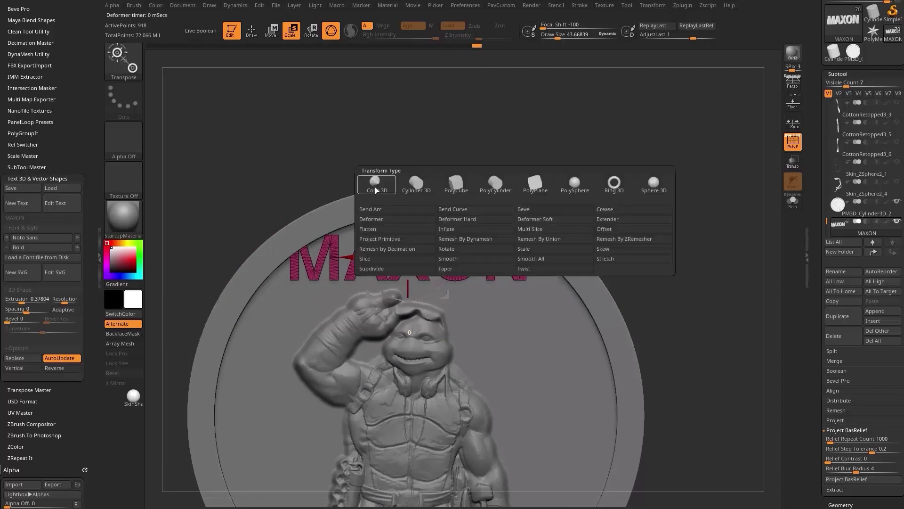
left_click(416, 211)
mouse_move(407, 239)
left_mouse_down()
mouse_move(405, 262)
mouse_move(408, 242)
left_mouse_up()
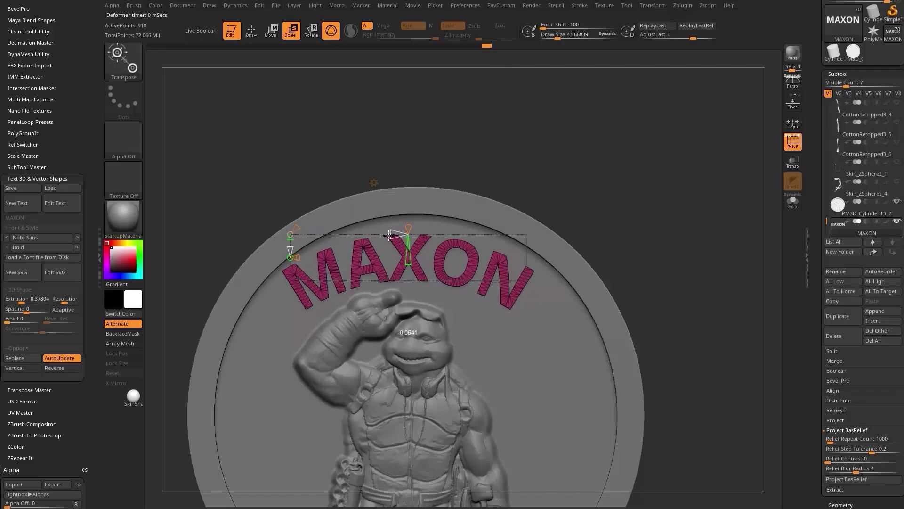
key("w")
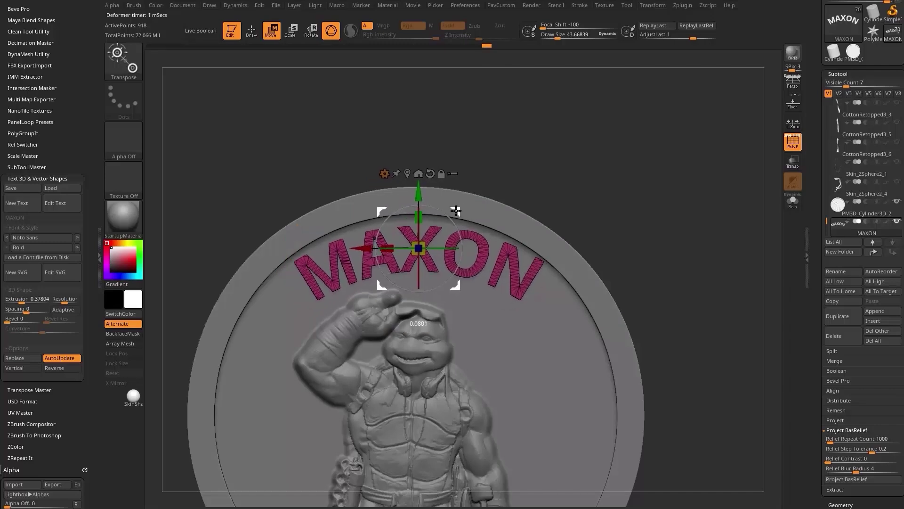
key("q")
- Preview the MAXON text as a Live Boolean subtraction from the coin, with polyframe off, and adjust its engraving depth
left_click_drag(626, 170, 701, 244)
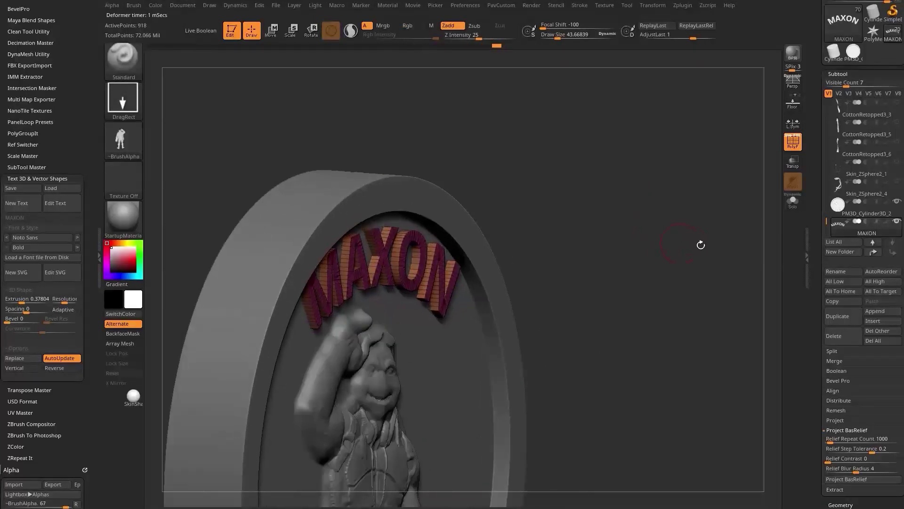
left_click(200, 34)
left_click_drag(598, 179, 616, 185)
key("shift+f")
key("w")
left_click_drag(419, 261, 413, 262)
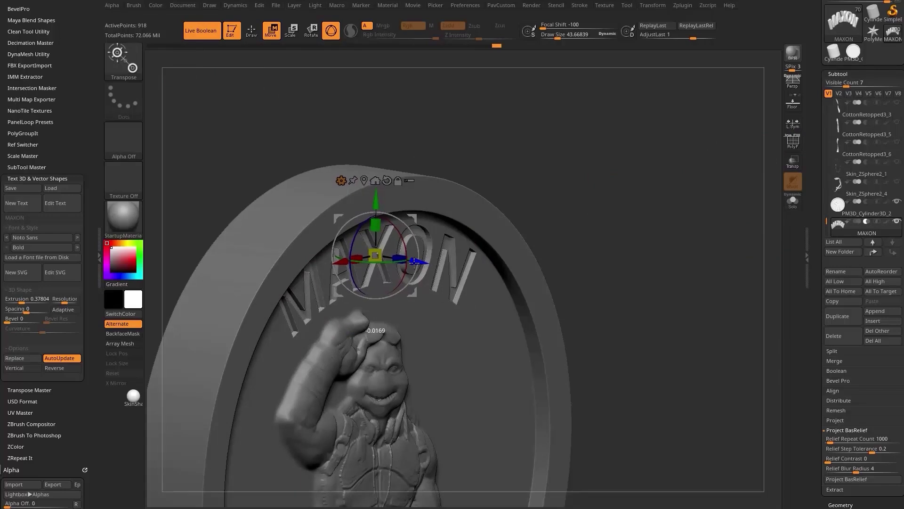
key("q")
mouse_move(640, 189)
left_mouse_down()
mouse_move(659, 165)
mouse_move(570, 199)
left_mouse_up()
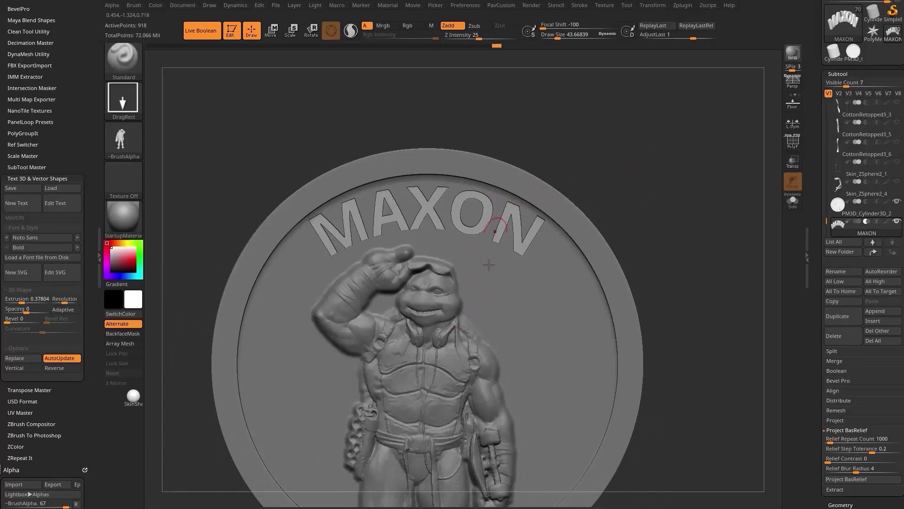
- Make a Boolean mesh from the coin and subtracted text, switch to the resulting tool, and check the engraving
left_click_drag(813, 268, 813, 228)
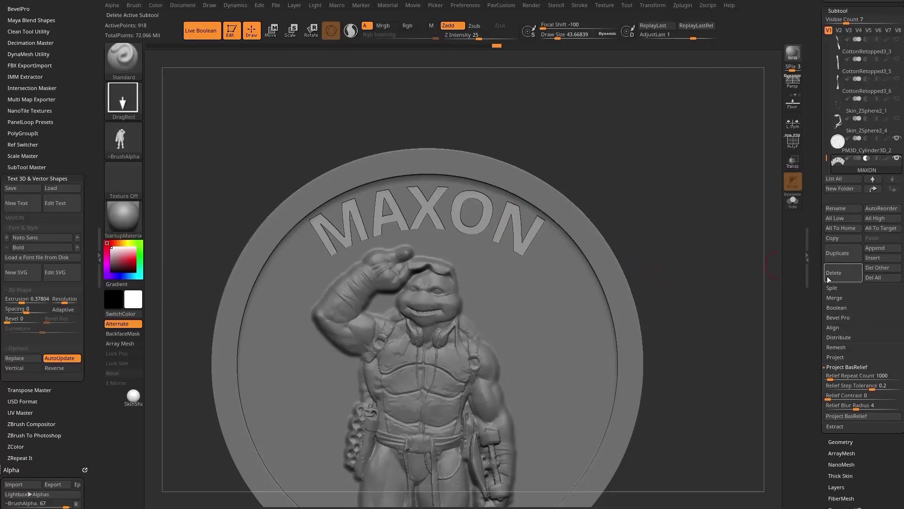
left_click(838, 308)
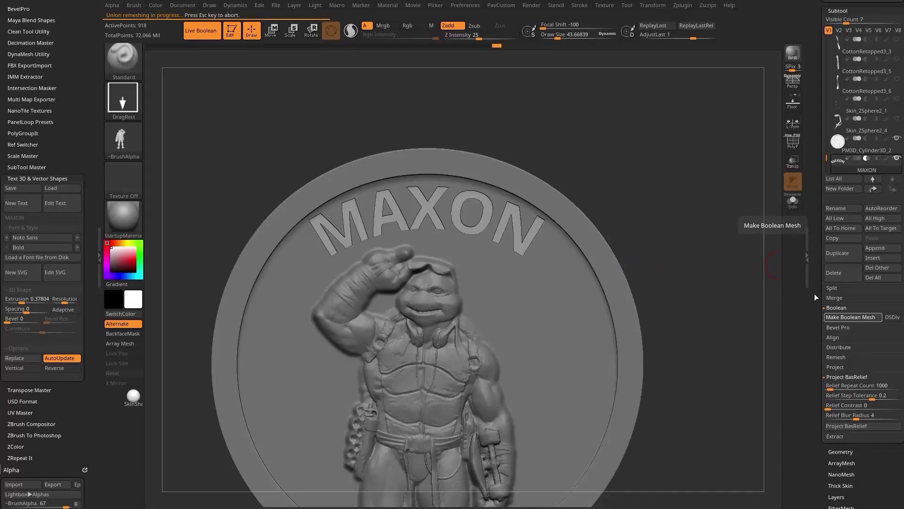
left_click_drag(812, 296, 819, 375)
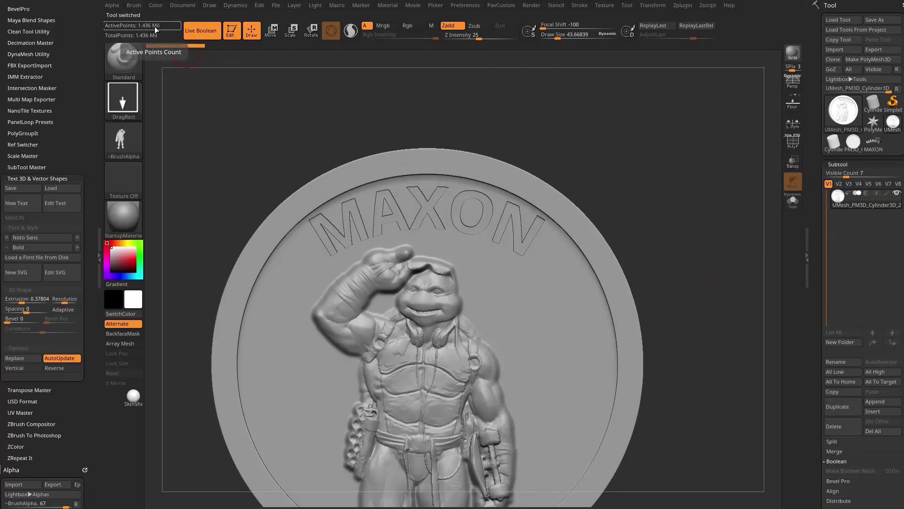
left_click_drag(692, 123, 700, 176)
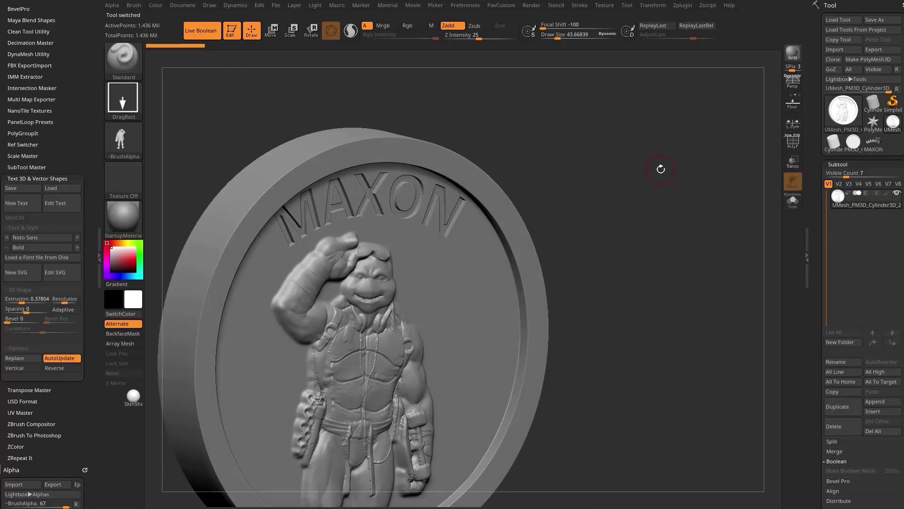
mouse_move(678, 144)
left_mouse_down("shift")
mouse_move(686, 157)
mouse_move(721, 155)
mouse_move(711, 106)
mouse_move(699, 177)
left_mouse_up("shift")
- Isolate the engraved MAXON letters with polyframe on and regroup the mesh into one polygroup for the letters and one for the coin
left_click(791, 144)
key("s")
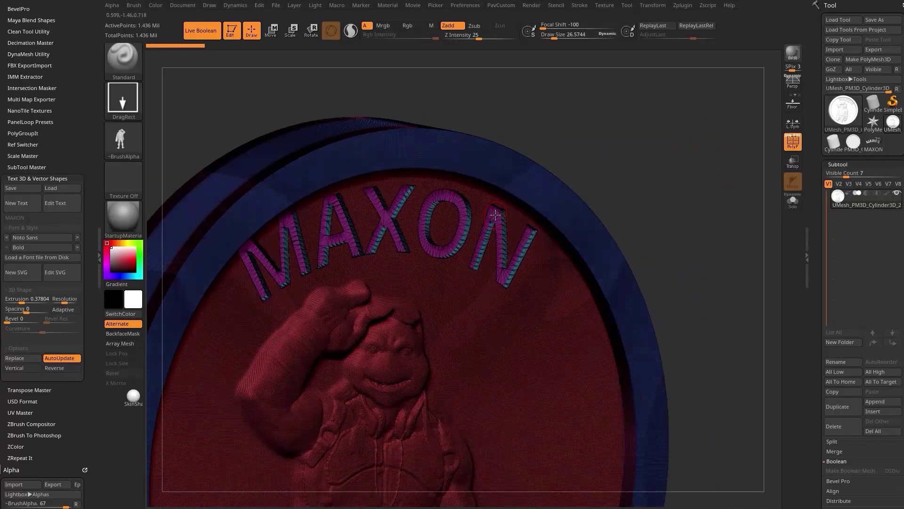
left_click_drag(663, 168, 654, 150)
left_click_drag(713, 161, 674, 168)
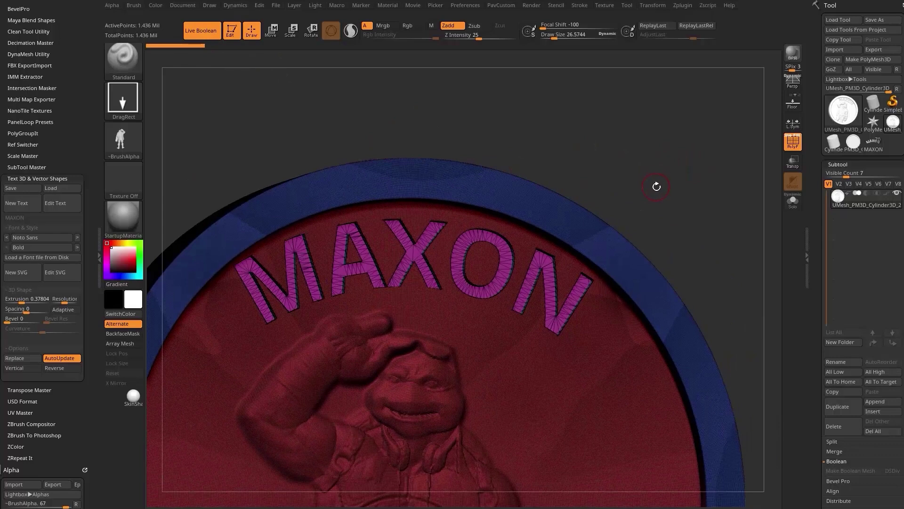
left_click(538, 265, "ctrl+shift")
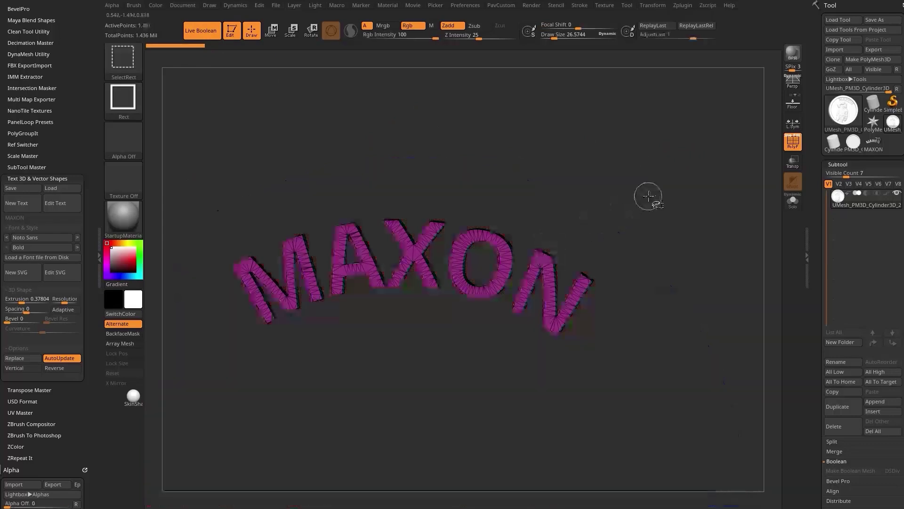
mouse_move(663, 185)
left_mouse_down()
mouse_move(686, 147)
mouse_move(685, 196)
left_mouse_up()
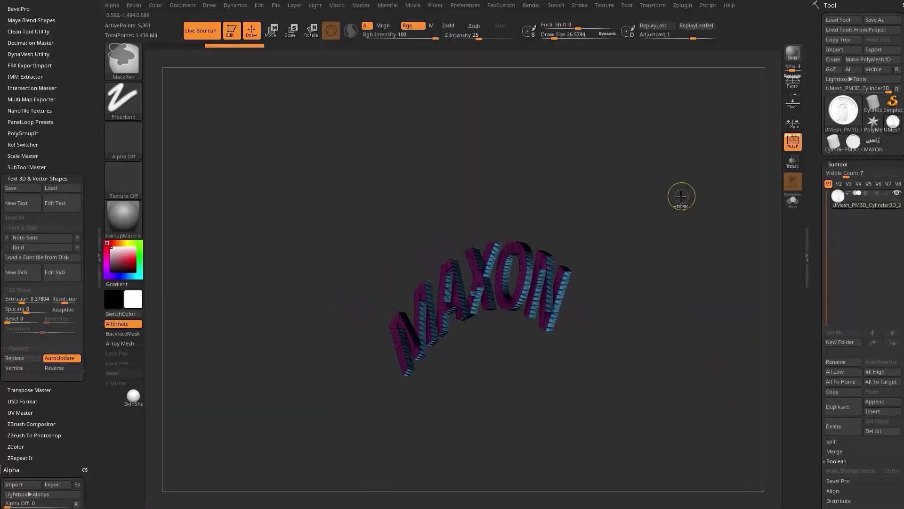
left_click(681, 169, "ctrl")
left_click(695, 205, "ctrl+shift")
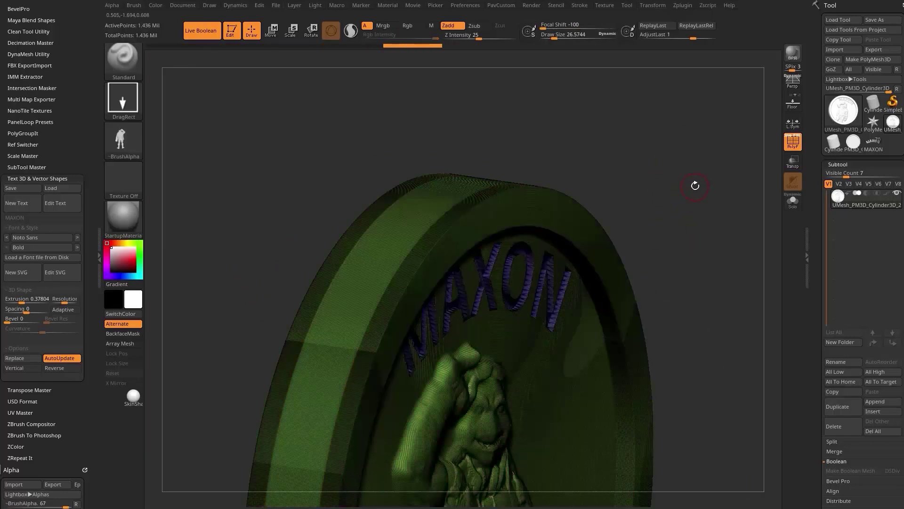
- Open the coin in BevelPro and examine the bevel preview around the MAXON lettering
mouse_move(695, 186)
left_mouse_down("shift")
mouse_move(673, 153)
mouse_move(551, 214)
left_mouse_up("shift")
left_click_drag(652, 128, 690, 179, "shift")
key("f")
left_click_drag(629, 163, 715, 159)
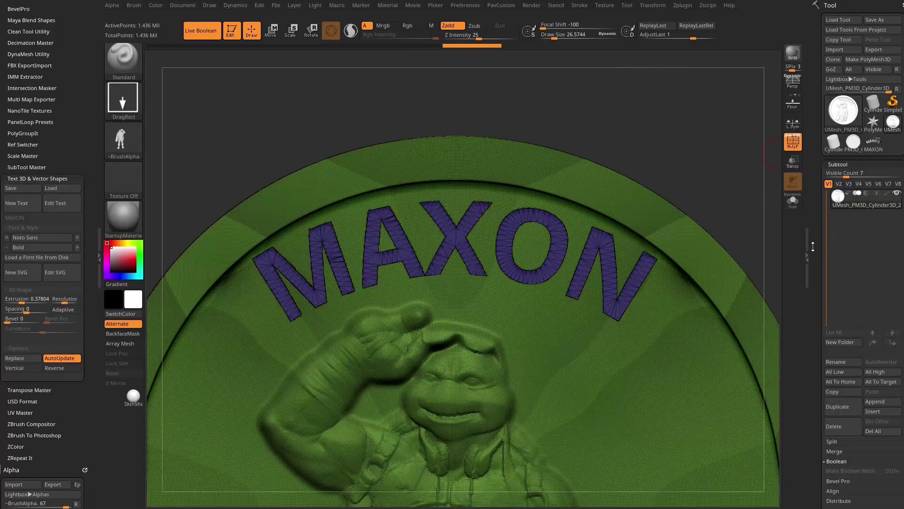
scroll(813, 246, "down", 5)
left_click(838, 255)
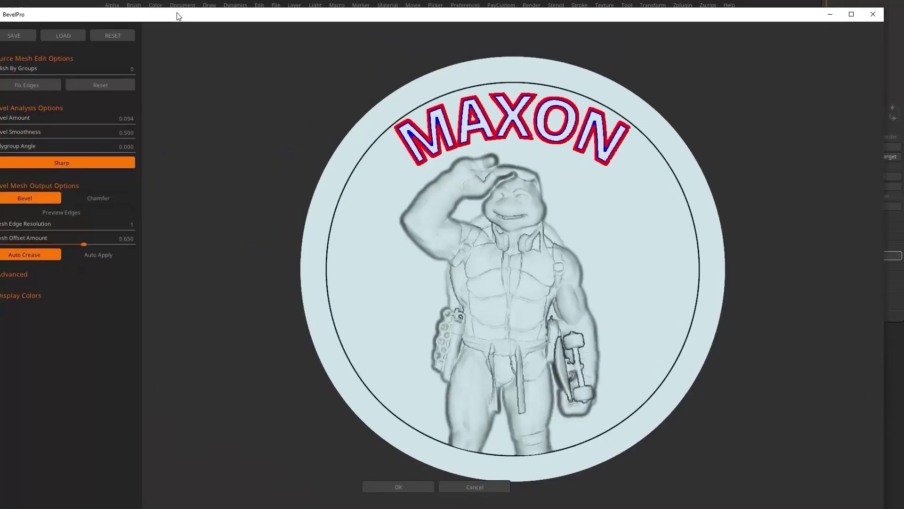
left_click_drag(272, 89, 256, 153)
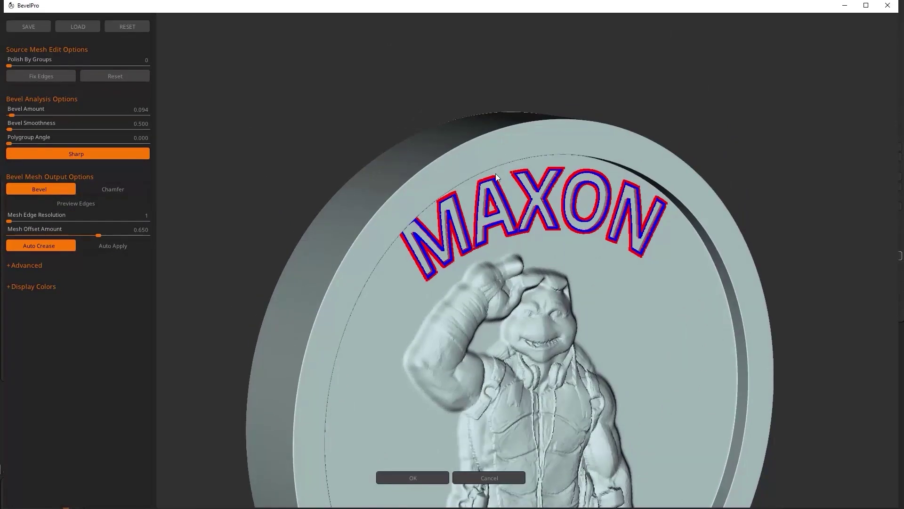
left_click_drag(503, 140, 272, 79)
left_click_drag(179, 156, 231, 133)
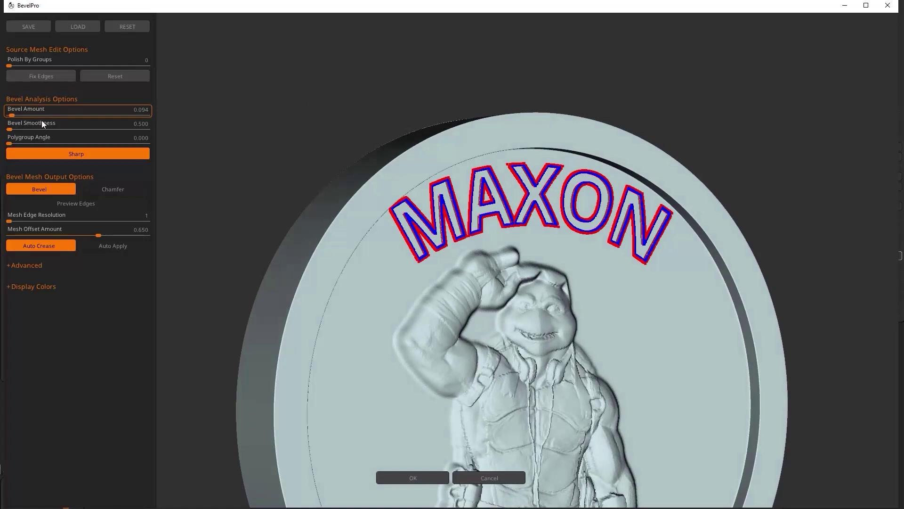
- Preview the applied bevel with Auto Apply, turn Auto Apply off again, and accept the bevel as a separate subtraction mesh
left_click(105, 247)
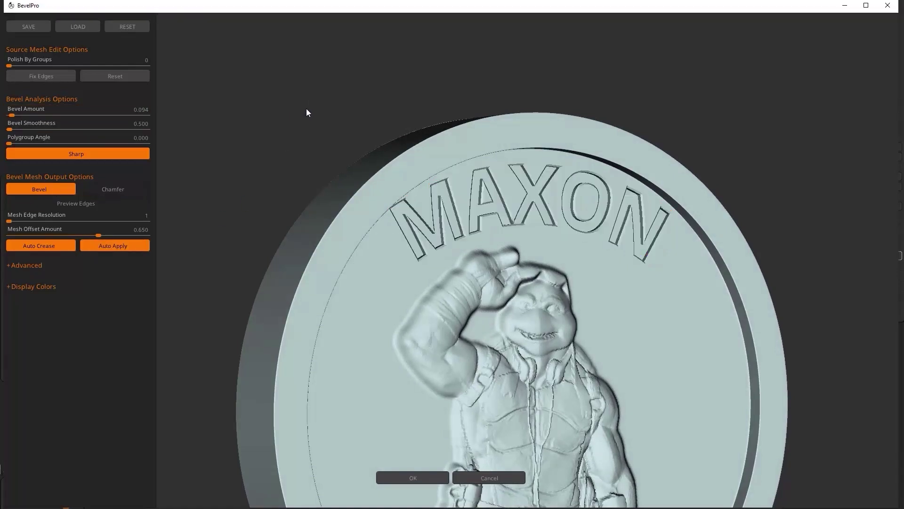
left_click_drag(757, 151, 779, 113)
left_click_drag(779, 113, 519, 447, "alt")
left_click_drag(727, 196, 739, 176)
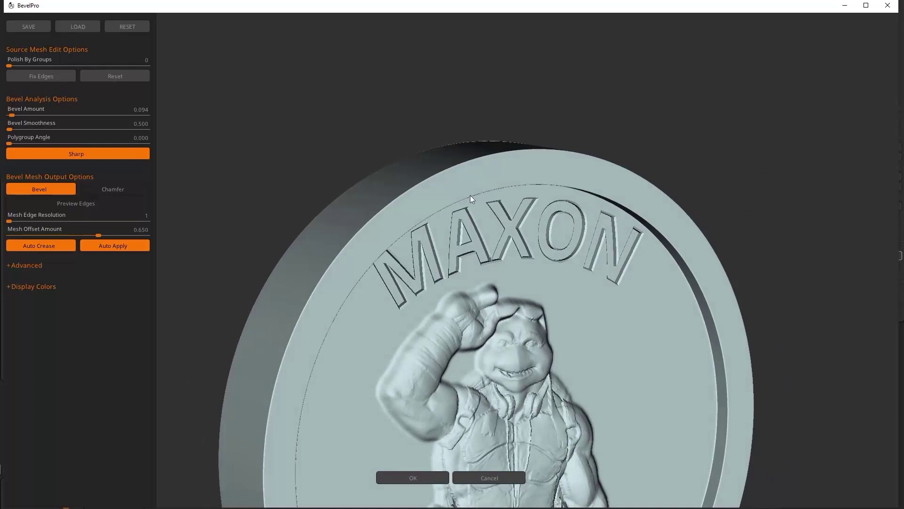
left_click(129, 246)
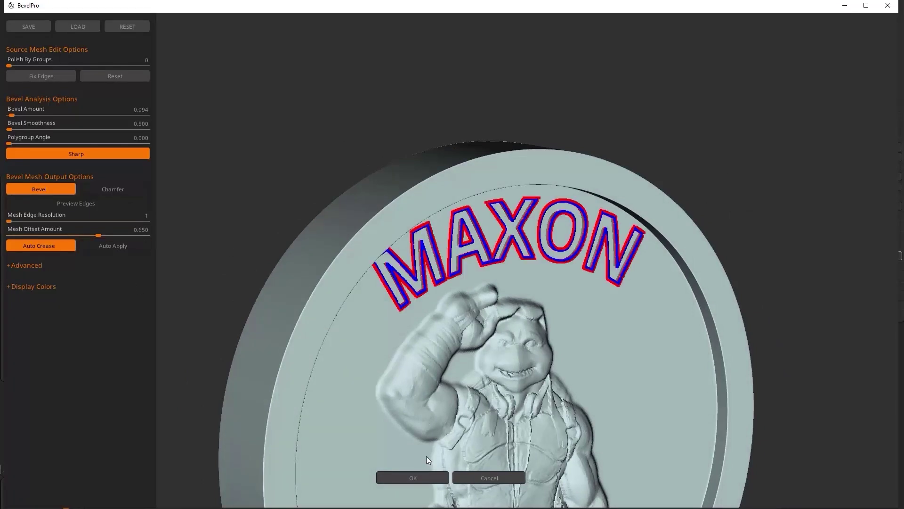
left_click(414, 477)
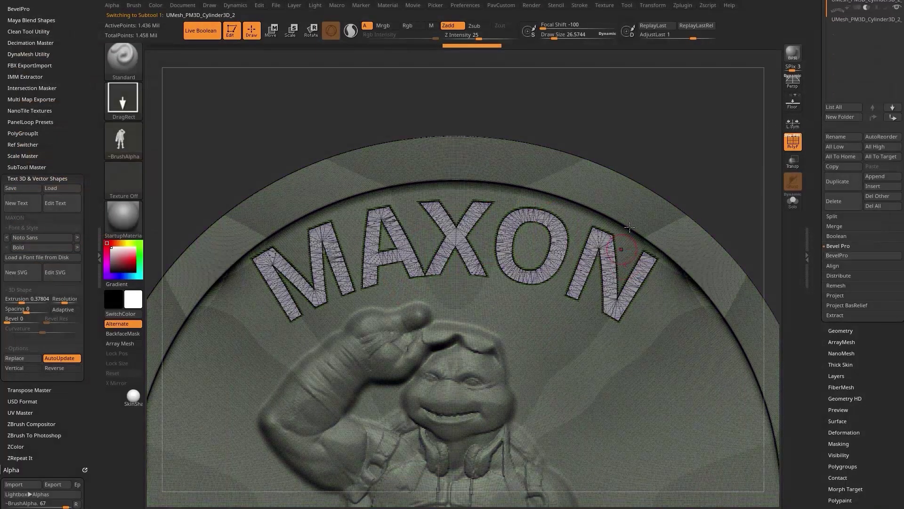
- Examine the bevel subtool on the MAXON lettering with polyframe off, toggling Live Boolean and viewing the bevel mesh in Solo
left_click(793, 142)
scroll(843, 119, "up", 3)
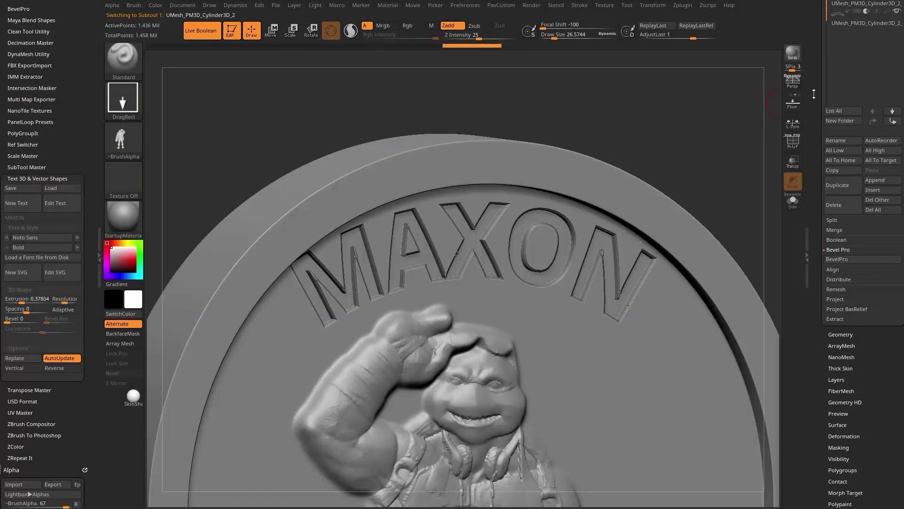
left_click(847, 113)
mouse_move(697, 115)
left_mouse_down()
mouse_move(663, 116)
mouse_move(699, 123)
left_mouse_up()
left_click(198, 31)
left_click(198, 31)
left_click(198, 30)
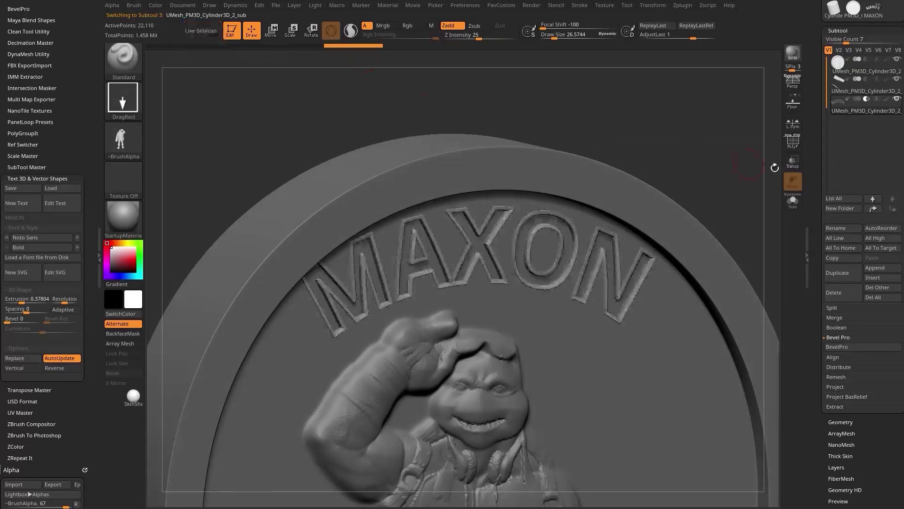
left_click(794, 202)
left_click_drag(733, 202, 623, 241)
left_click_drag(564, 197, 648, 137)
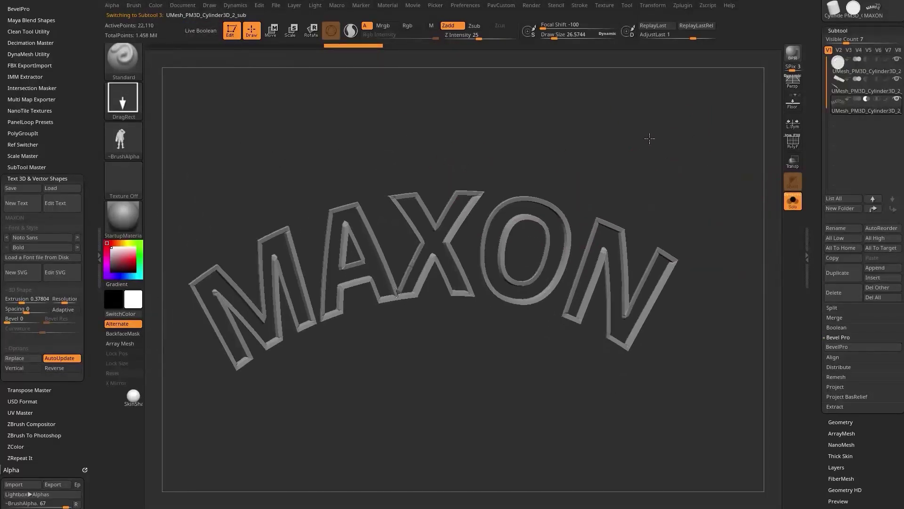
left_click(793, 203)
left_click(211, 38)
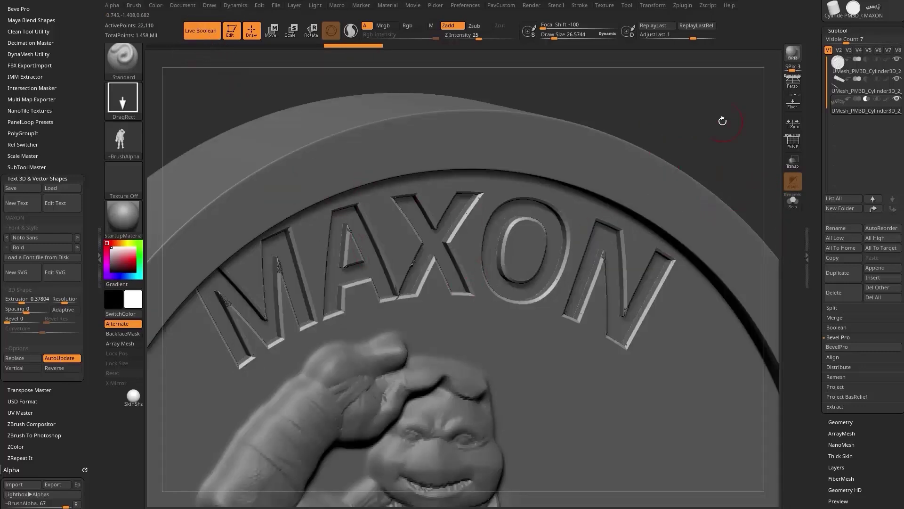
- Delete the bevel subtool and the extra subtool below the coin, and turn off Live Boolean
left_click(844, 293)
left_click(834, 317)
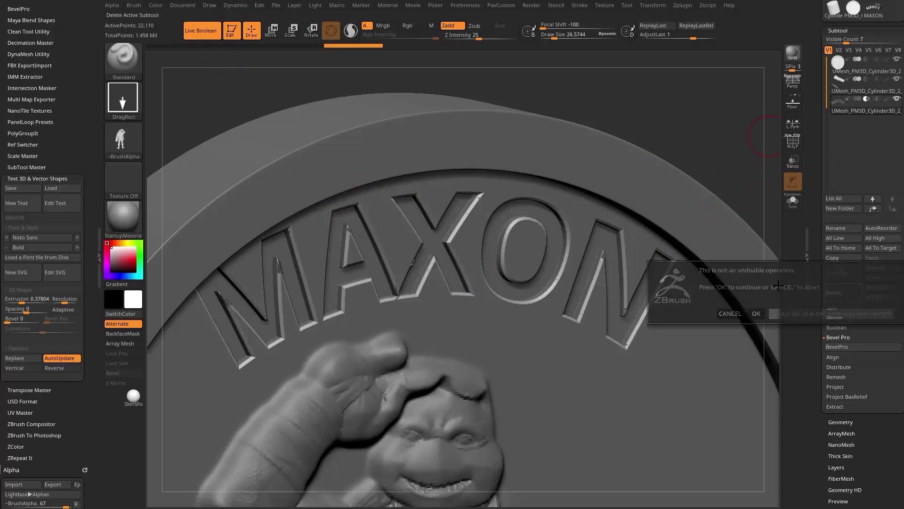
left_click(202, 30)
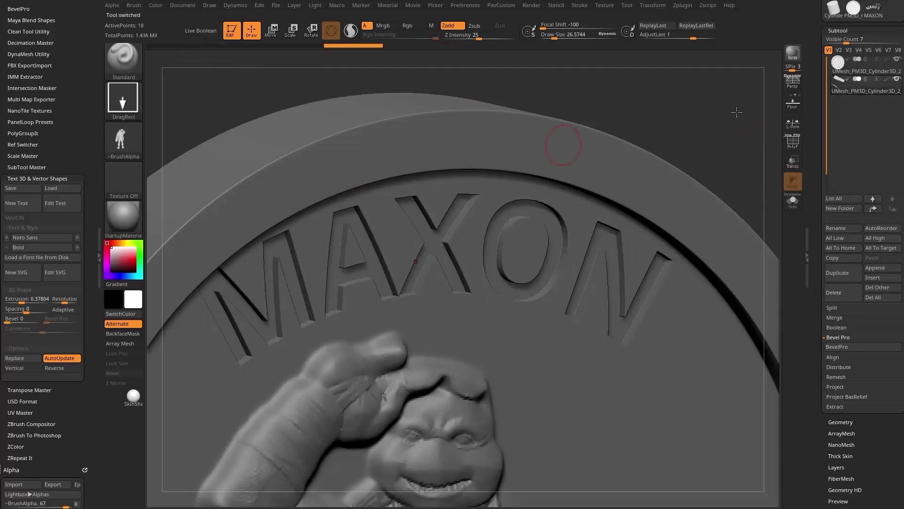
left_click(846, 295)
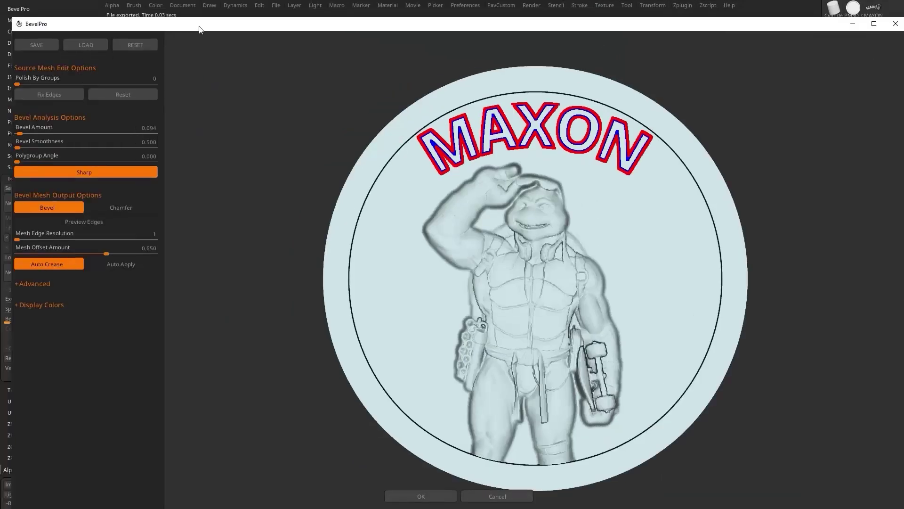
- Bevel the engraved MAXON edges in BevelPro with Auto Apply on, and show the coin's polyframe
left_click_drag(199, 27, 189, 7)
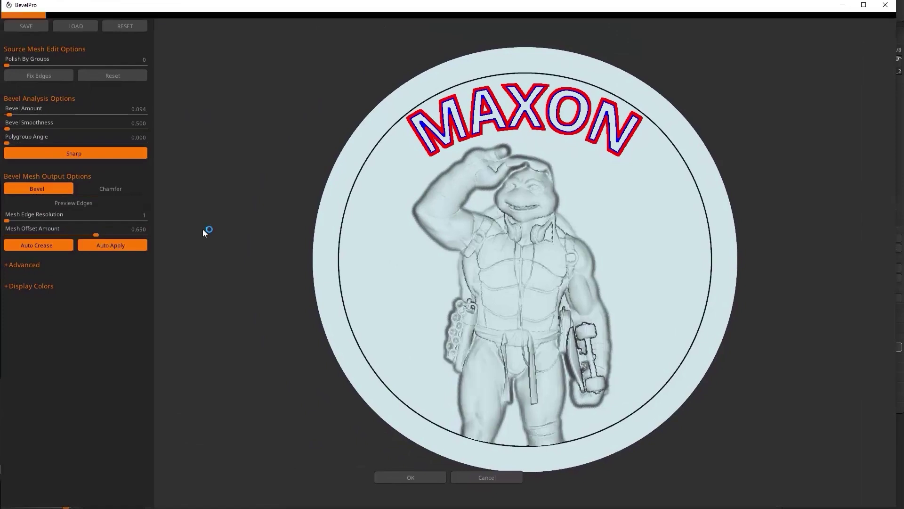
left_click(403, 478)
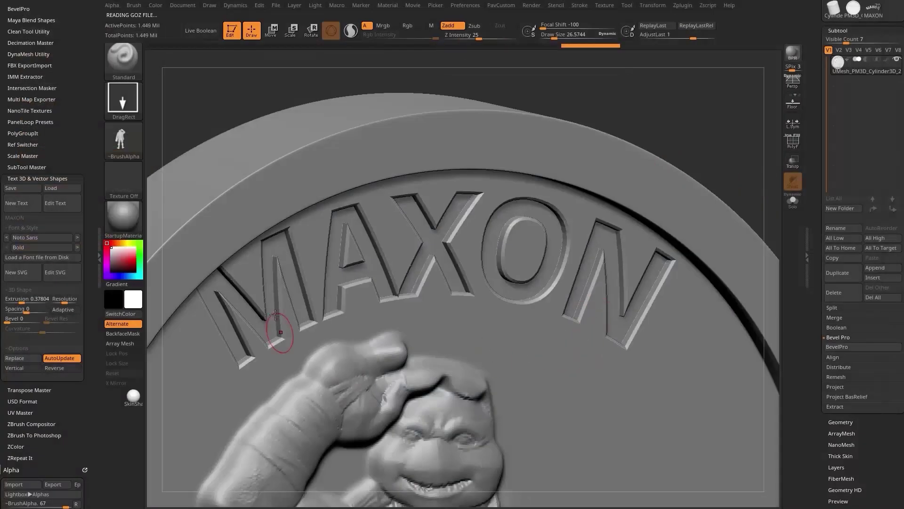
left_click(788, 140)
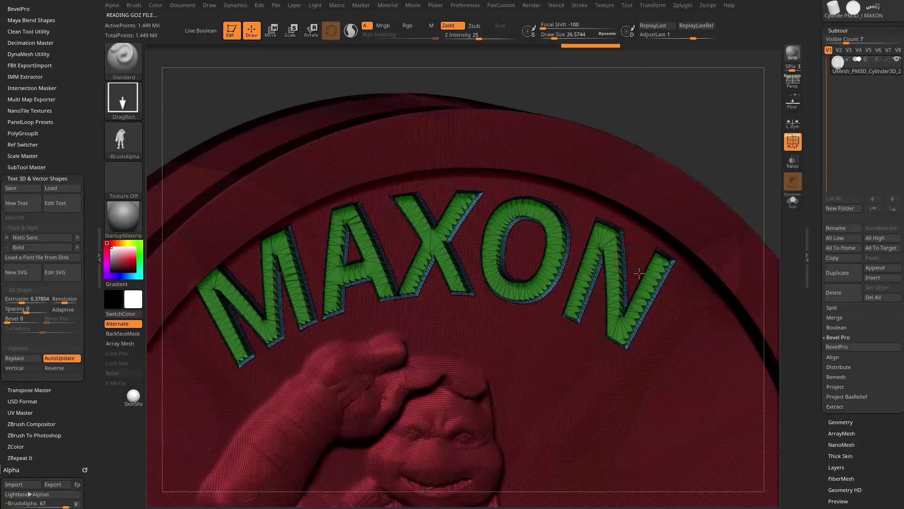
- Turn off the coin's polyframe and view the whole finished coin straight from the front
left_click(793, 144)
mouse_move(694, 131)
left_mouse_down("alt")
mouse_move(686, 115)
mouse_move(670, 118)
mouse_move(711, 147)
left_mouse_up("alt")
mouse_move(711, 147)
left_mouse_down("shift")
mouse_move(743, 185)
mouse_move(704, 125)
mouse_move(719, 153)
mouse_move(675, 150)
mouse_move(729, 151)
mouse_move(691, 146)
left_mouse_up("shift")
key("s")
key("s")
mouse_move(692, 146)
left_mouse_down()
mouse_move(711, 141)
mouse_move(719, 184)
mouse_move(706, 179)
left_mouse_up()
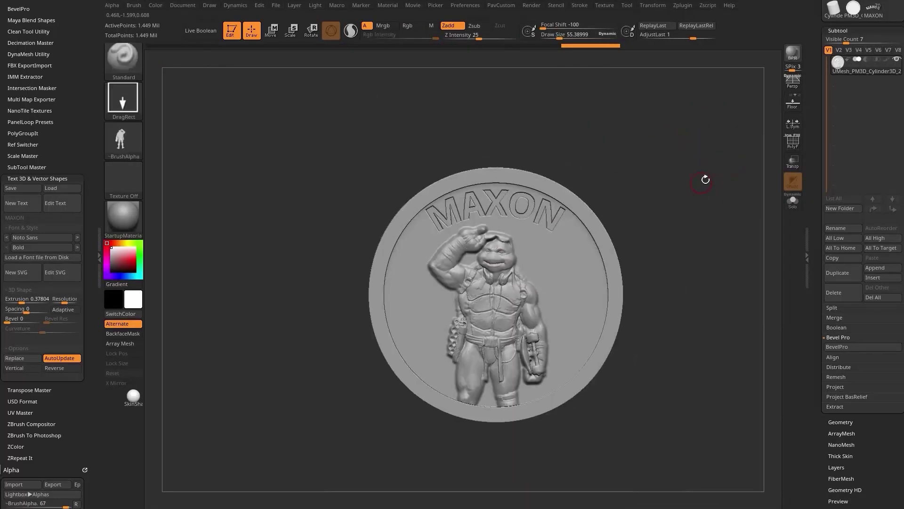
- Switch to the Maxon Slides board in Miro and open its linked ArtStation and YouTube pages
scroll(711, 184, "up", 2)
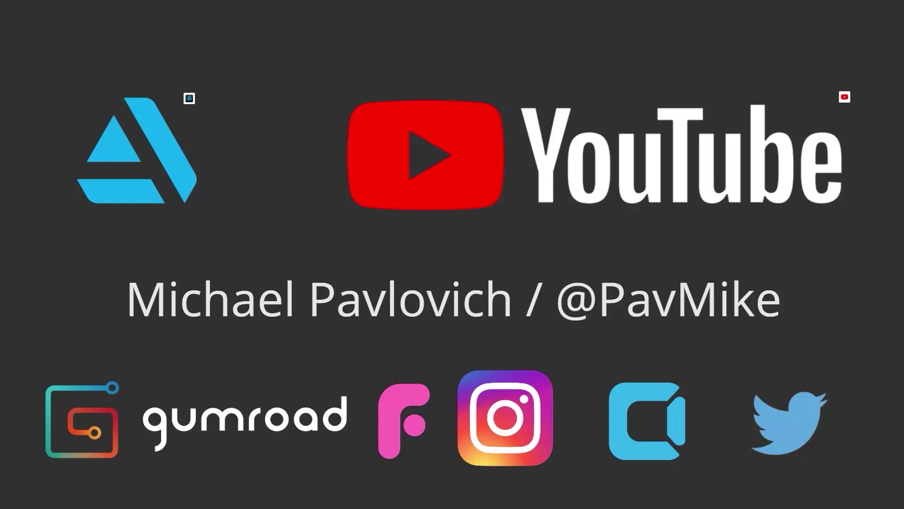
left_click(189, 100)
left_click(61, 8)
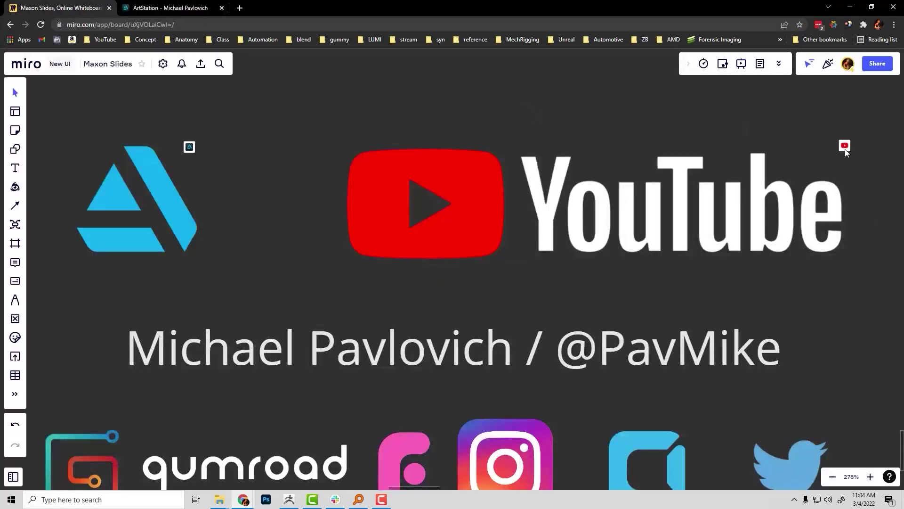
left_click(845, 146)
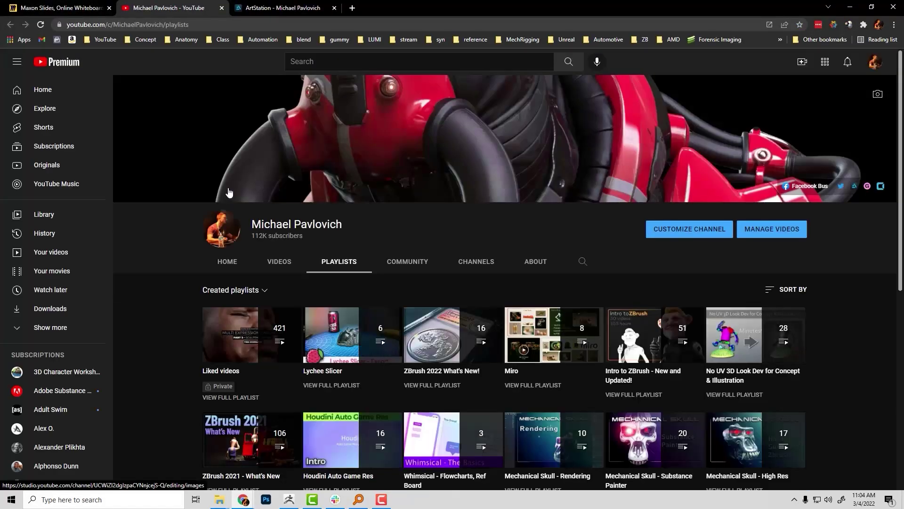
- Look through the YouTube channel's playlists, open Livestream Full Episodes, and browse its videos
scroll(226, 192, "down", 6)
scroll(217, 192, "down", 2)
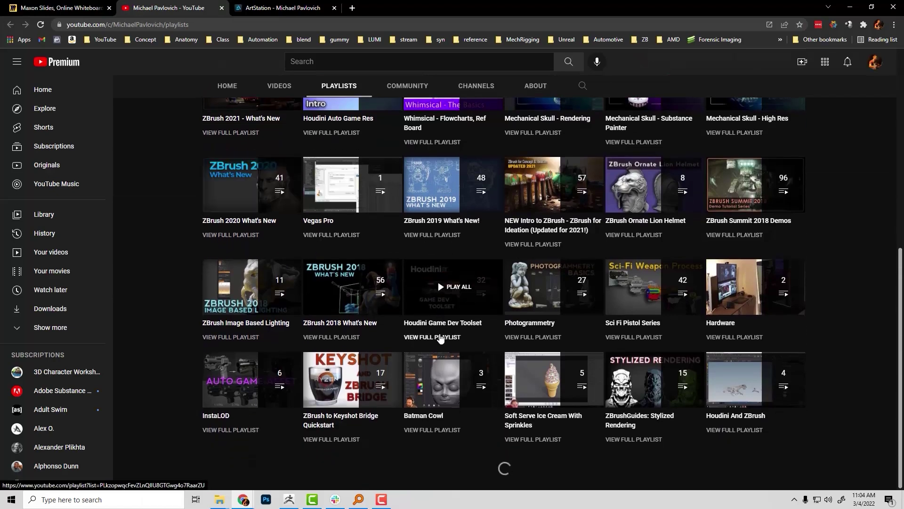
scroll(461, 338, "down", 4)
scroll(476, 354, "up", 5)
scroll(476, 350, "down", 5)
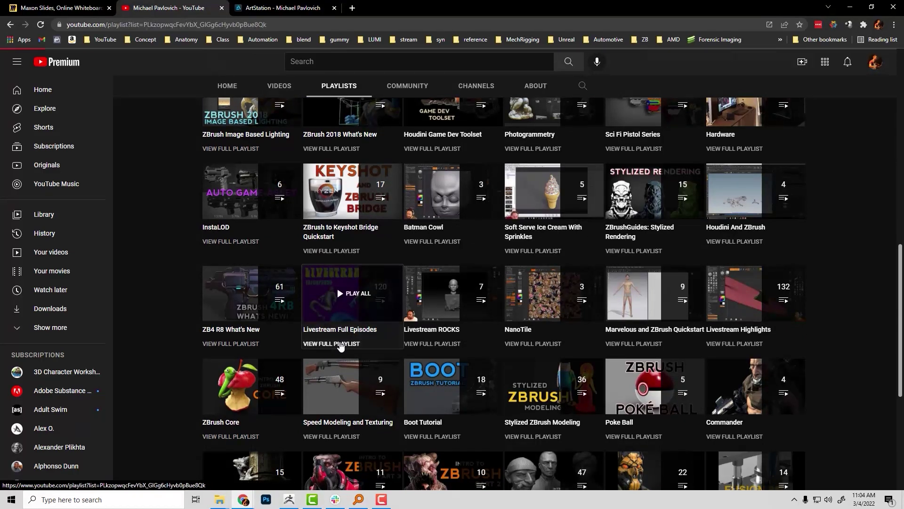
left_click(341, 344)
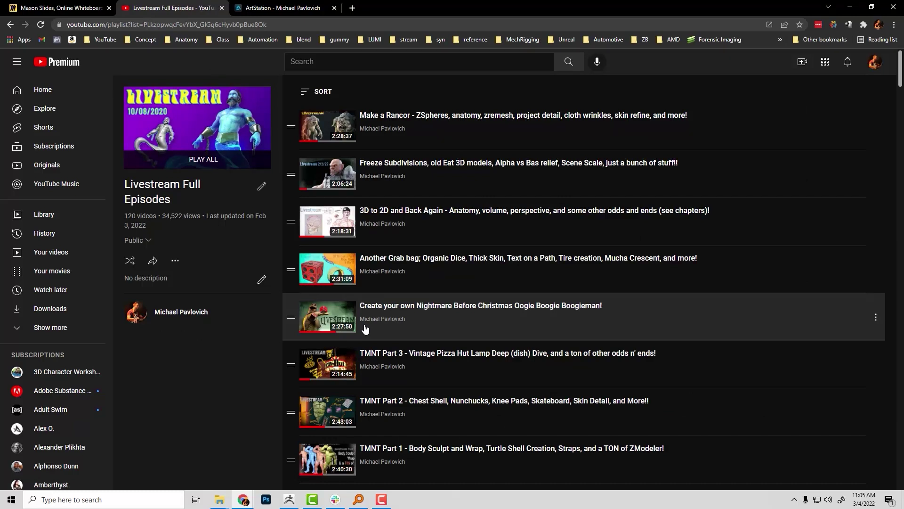
scroll(398, 303, "down", 3)
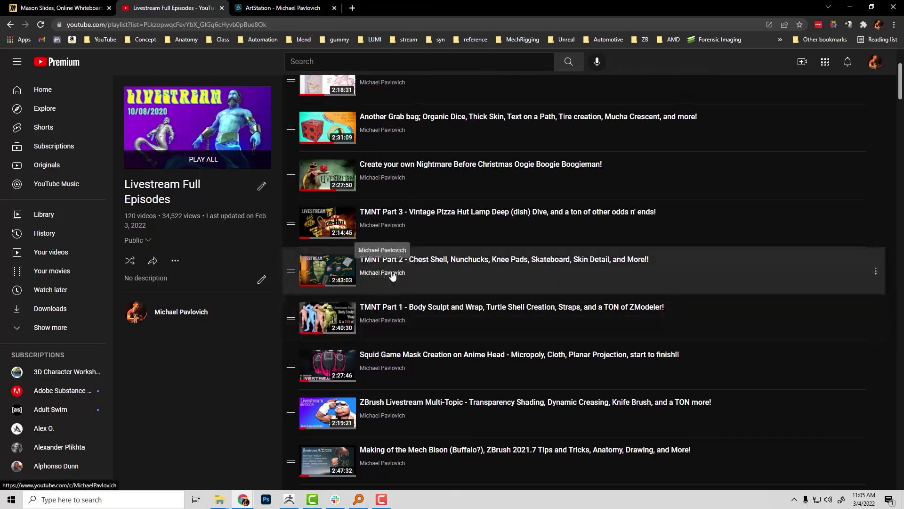
- Switch to the ArtStation portfolio and look through its artwork thumbnails
left_click(283, 7)
scroll(287, 274, "down", 4)
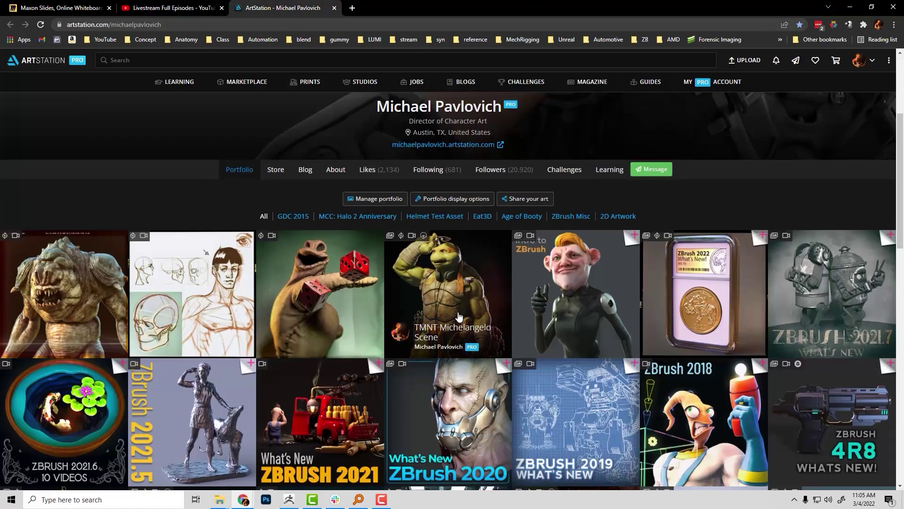
scroll(459, 317, "down", 4)
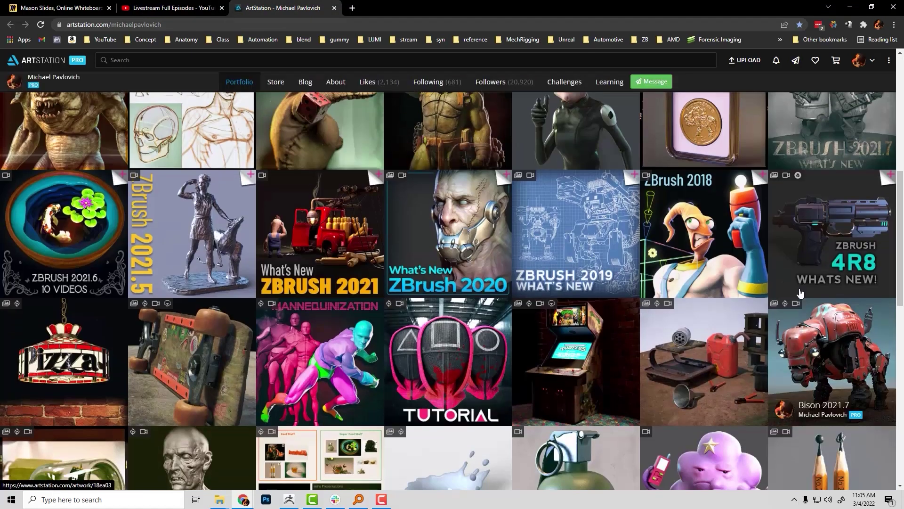
scroll(57, 270, "down", 2)
scroll(60, 269, "up", 4)
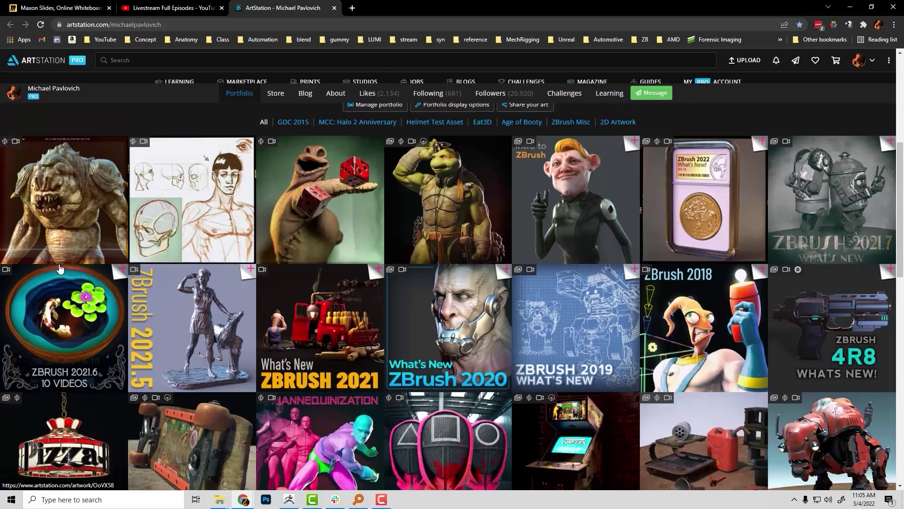
- Open the TMNT Michelangelo Scene artwork and look over its making-of video and images
left_click(437, 203)
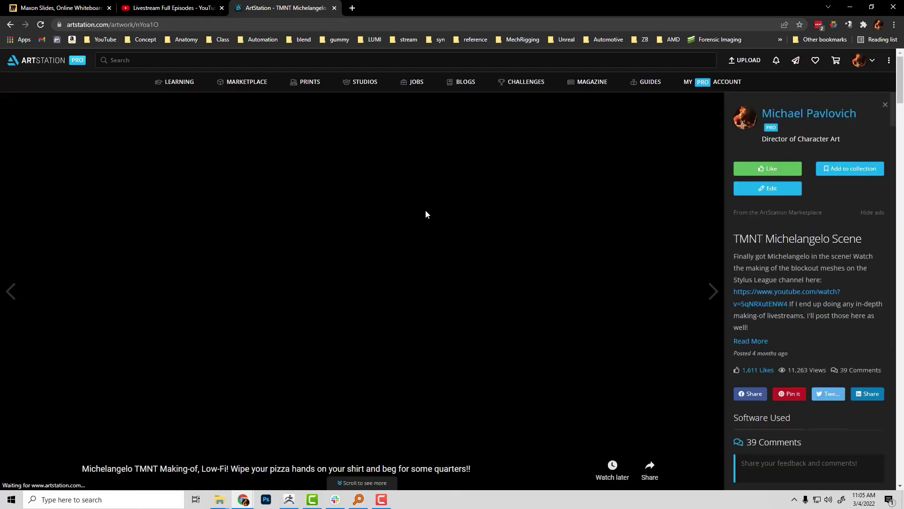
scroll(425, 216, "down", 8)
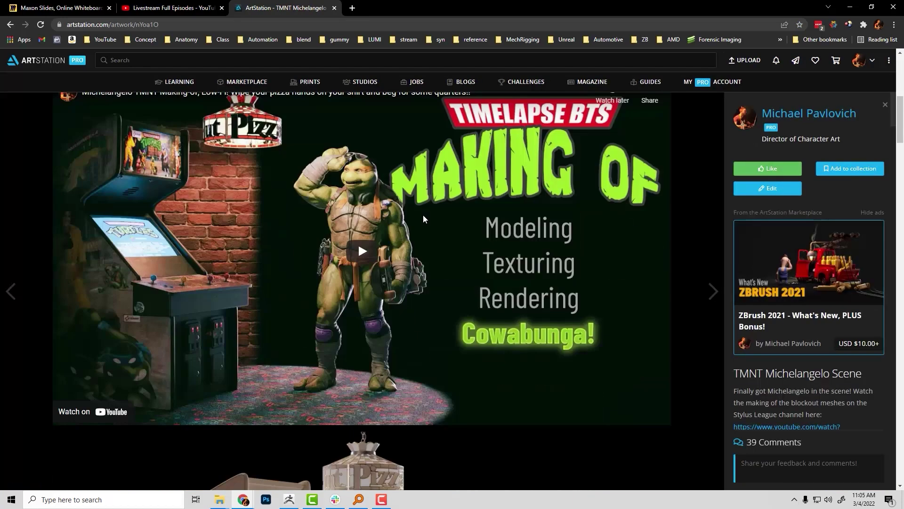
scroll(425, 226, "down", 2)
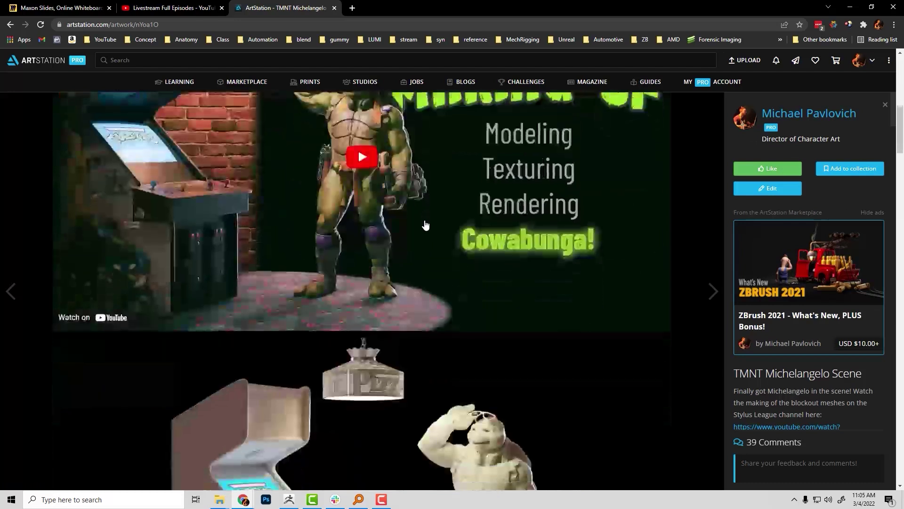
- Return to the ArtStation portfolio and open the Rancor Stream artwork
left_click(8, 28)
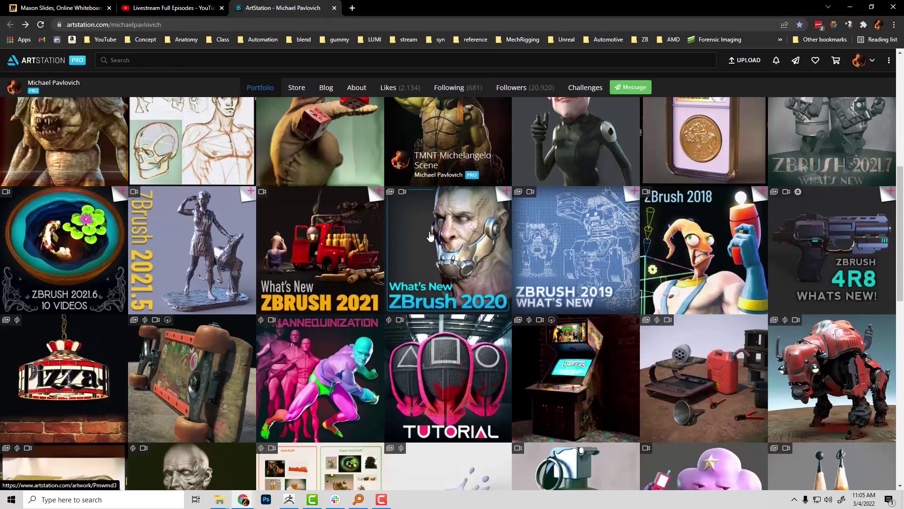
scroll(599, 359, "up", 1)
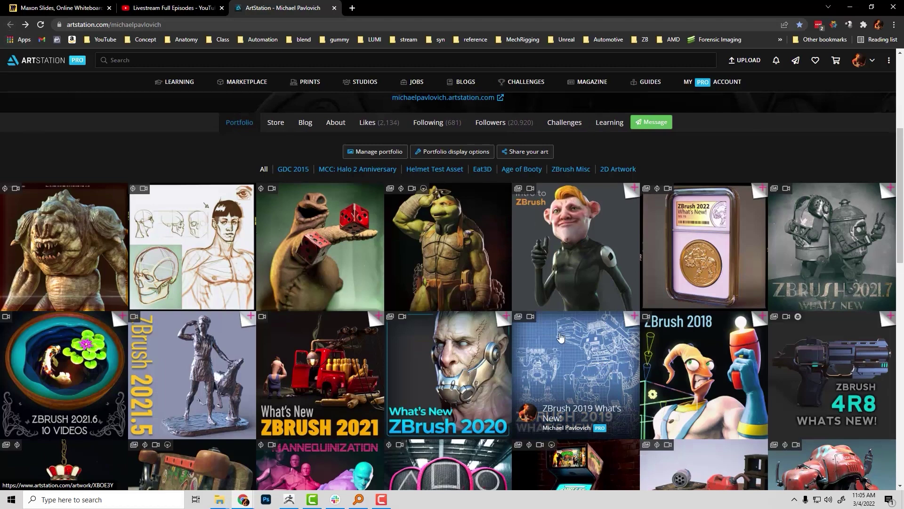
left_click(84, 237)
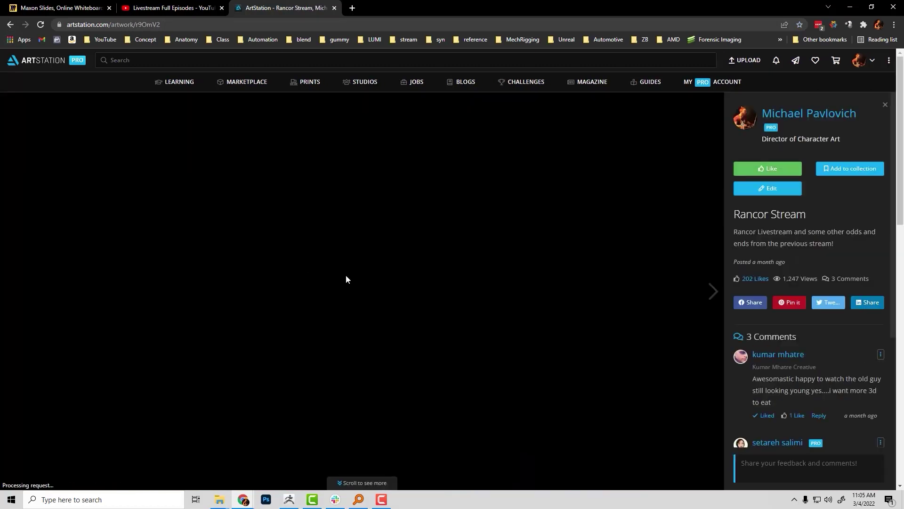